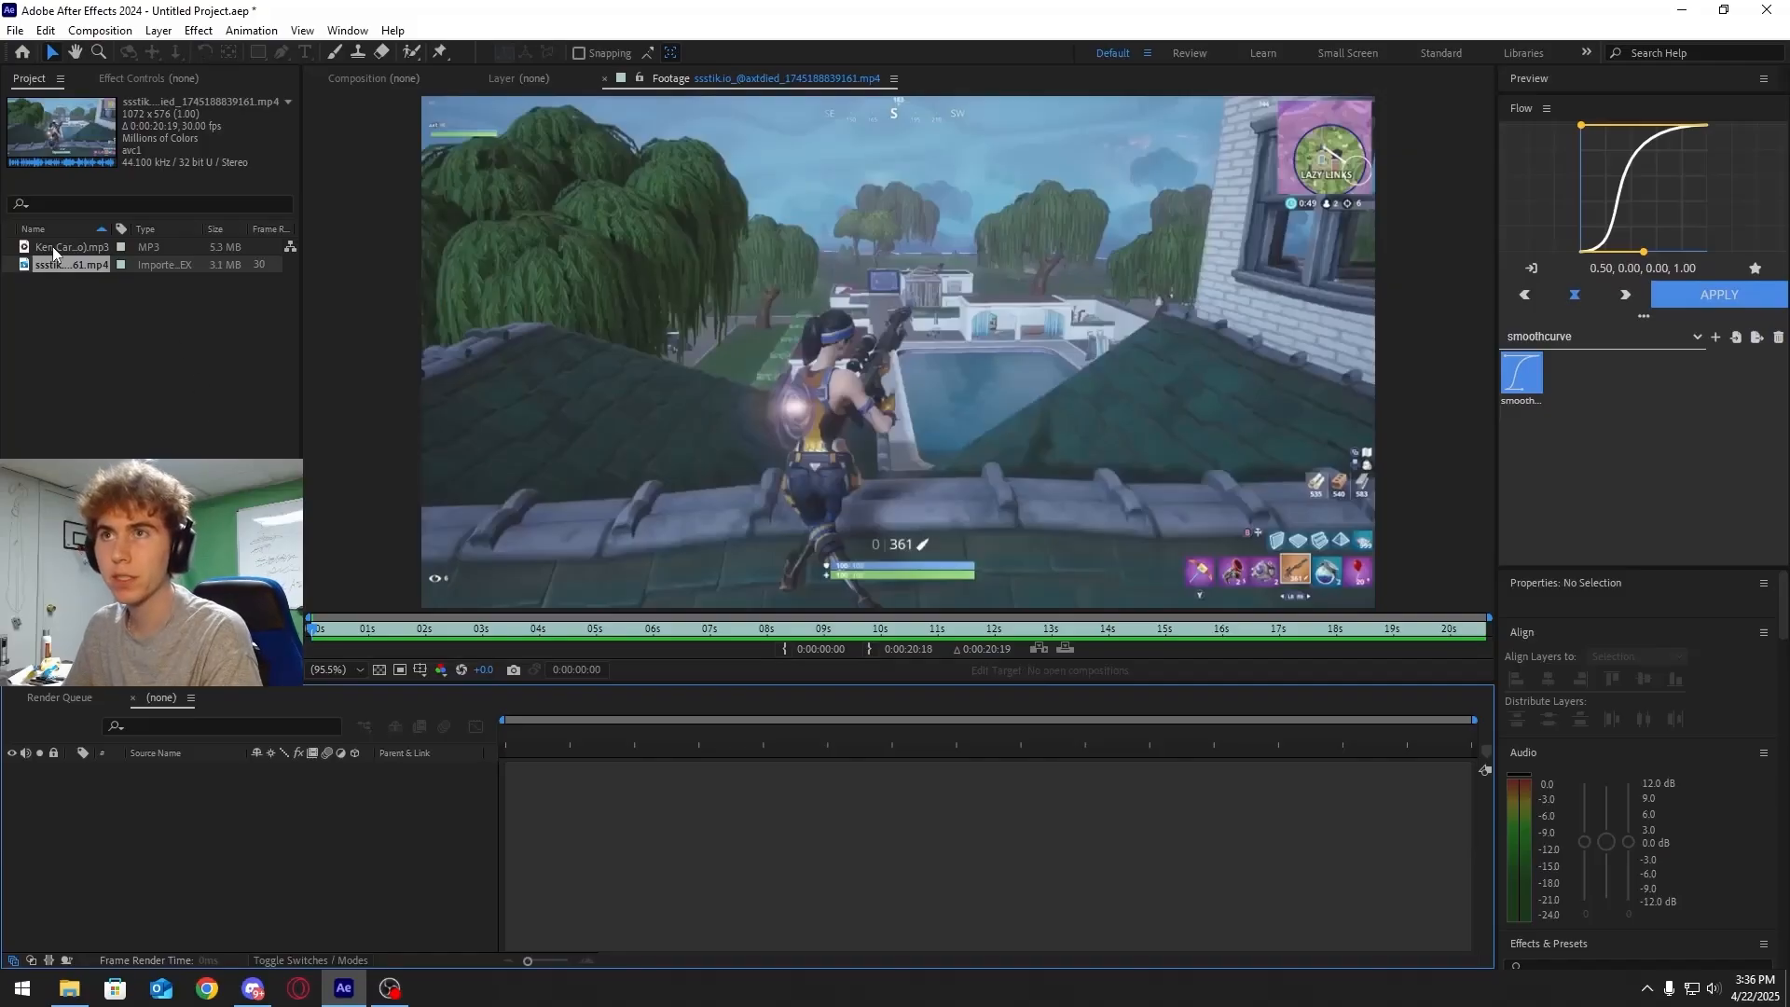
Create a new composition from the gameplay video clip
left_click_drag(58, 264, 527, 410)
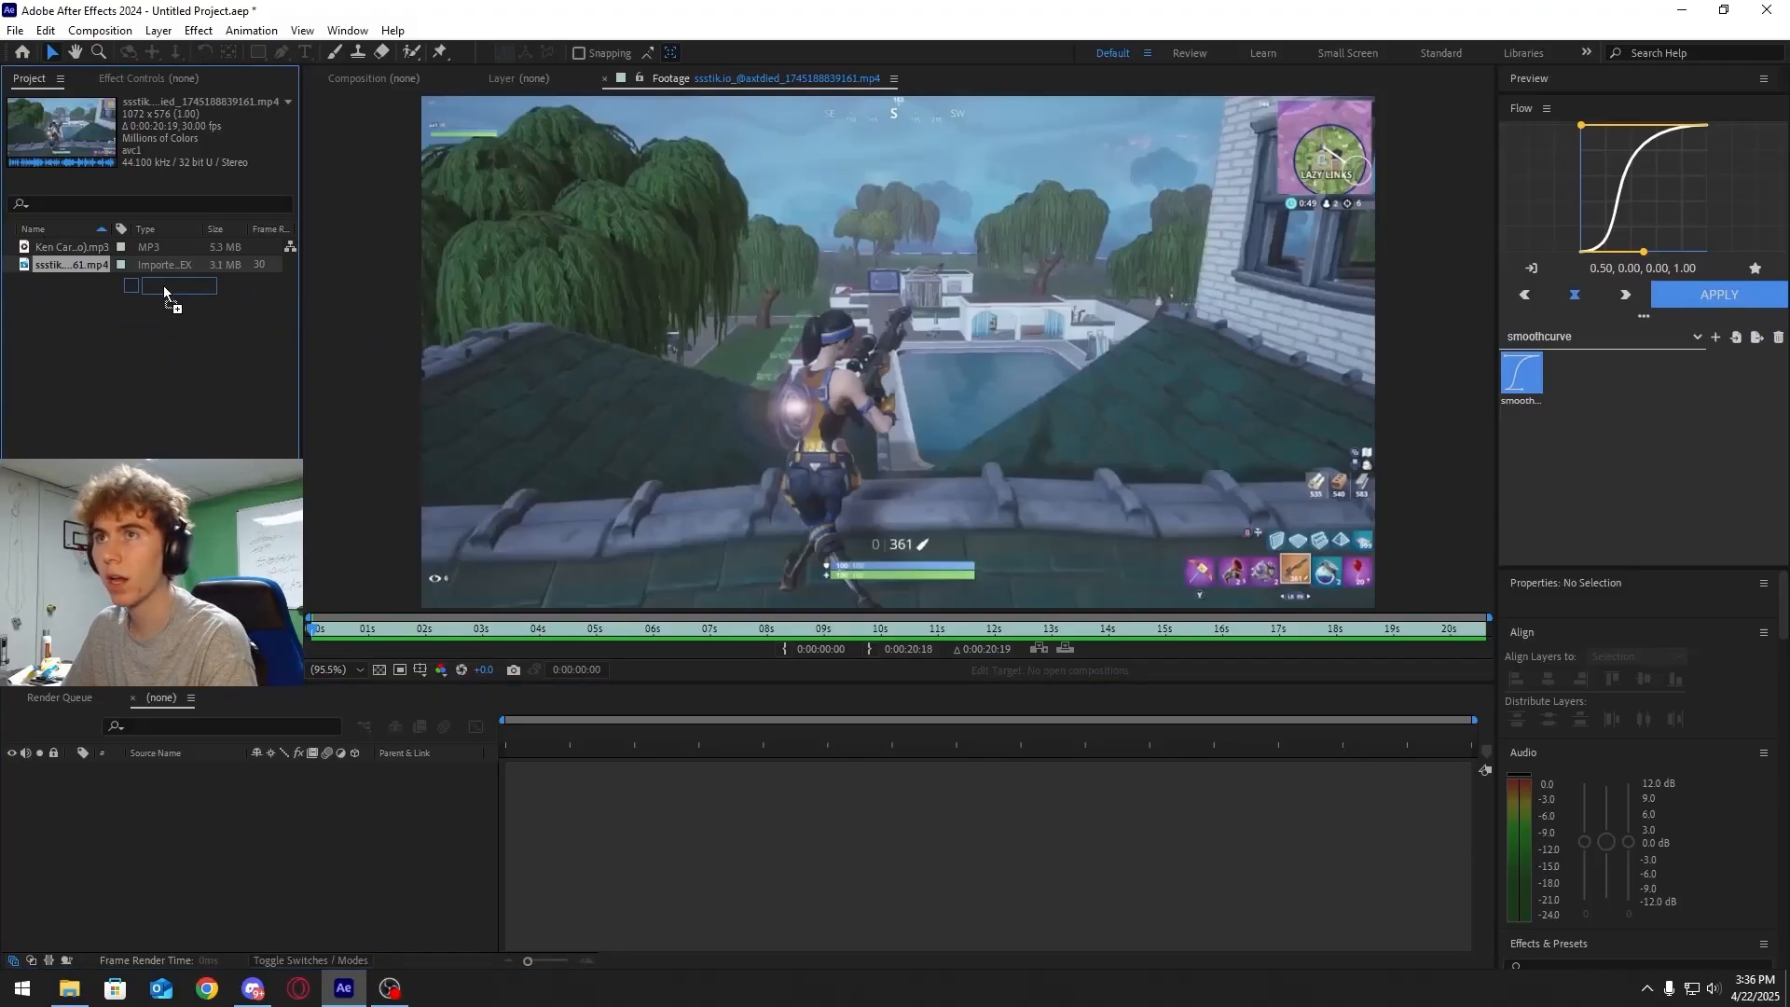
left_click_drag(75, 247, 461, 356)
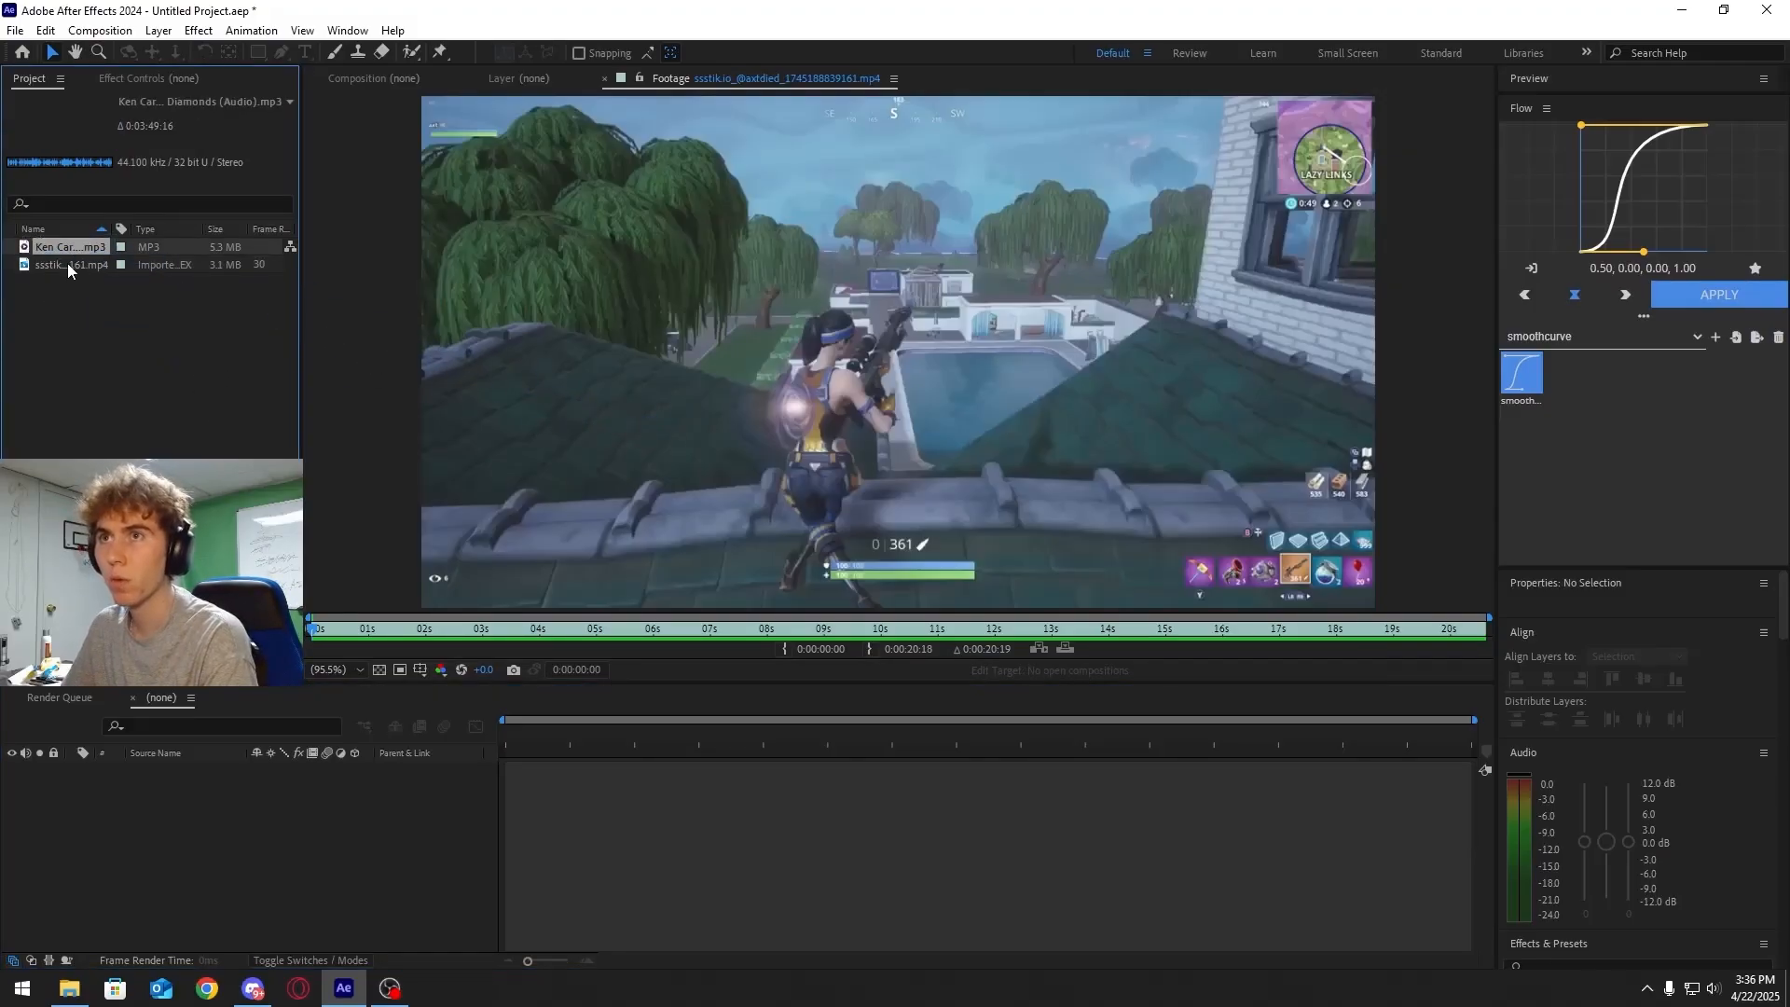
left_click_drag(68, 264, 714, 729)
left_click_drag(718, 804, 718, 803)
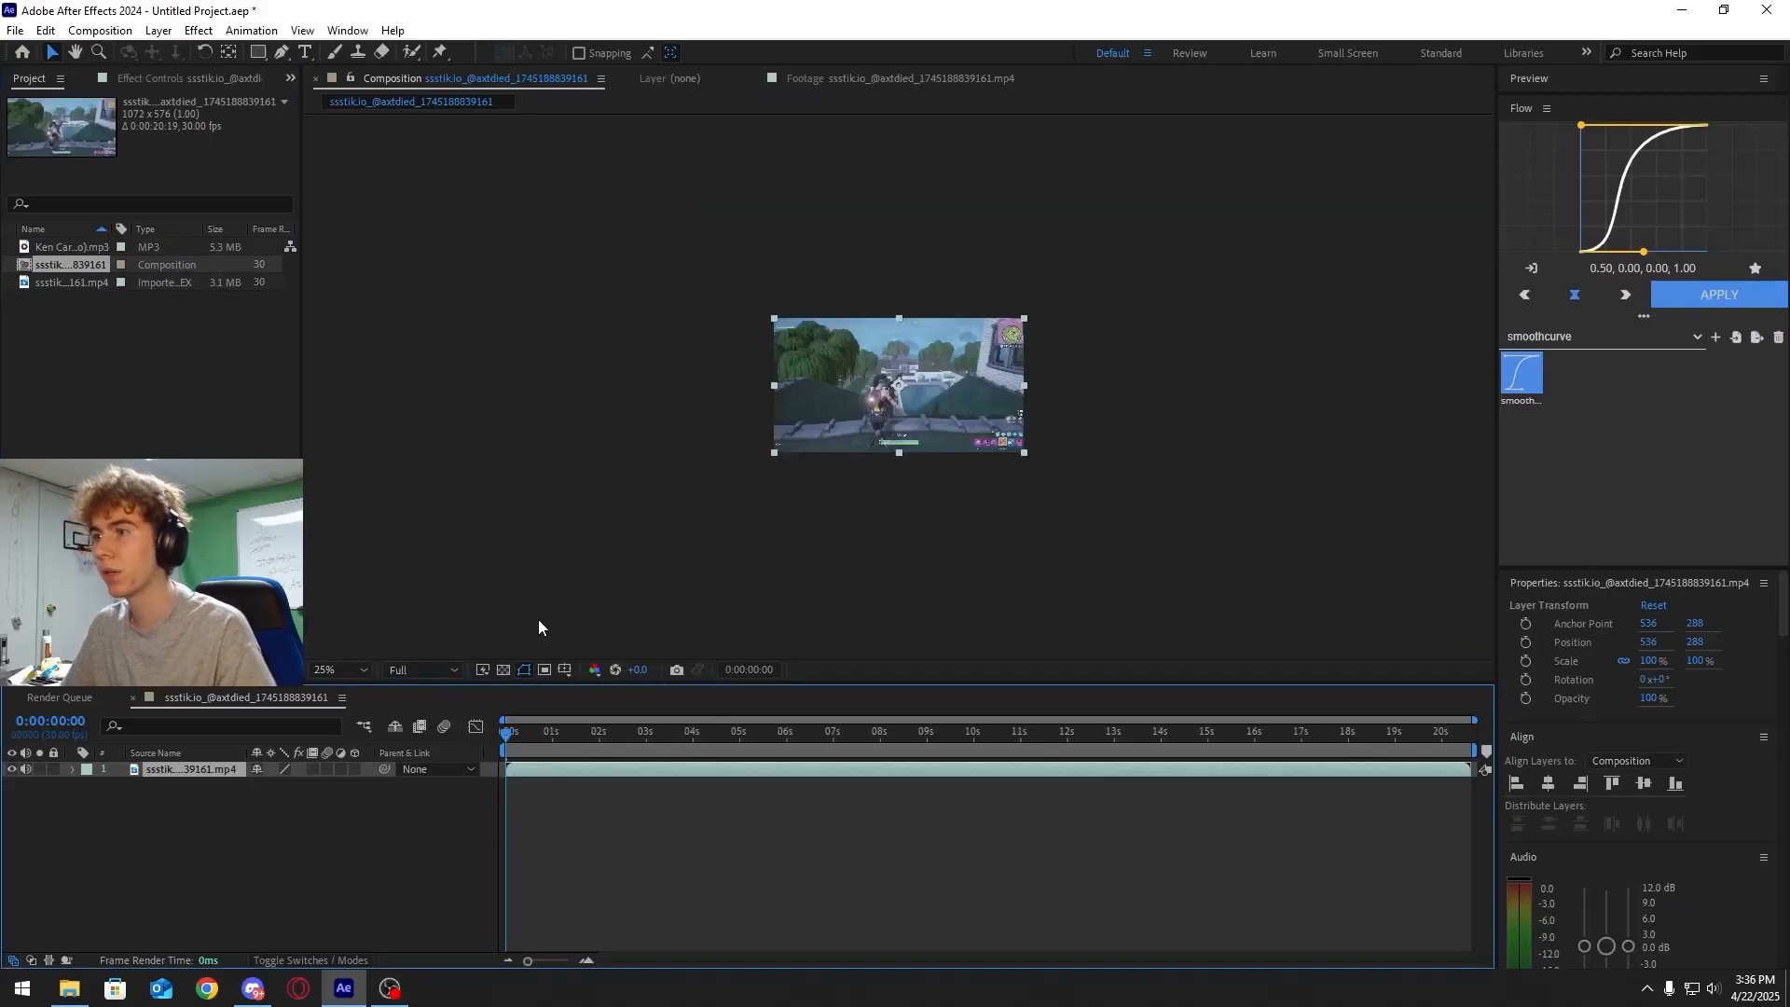
Add the Ken Carson Diamonds audio track to the composition beneath the video layer
left_click(359, 668)
left_click(343, 332)
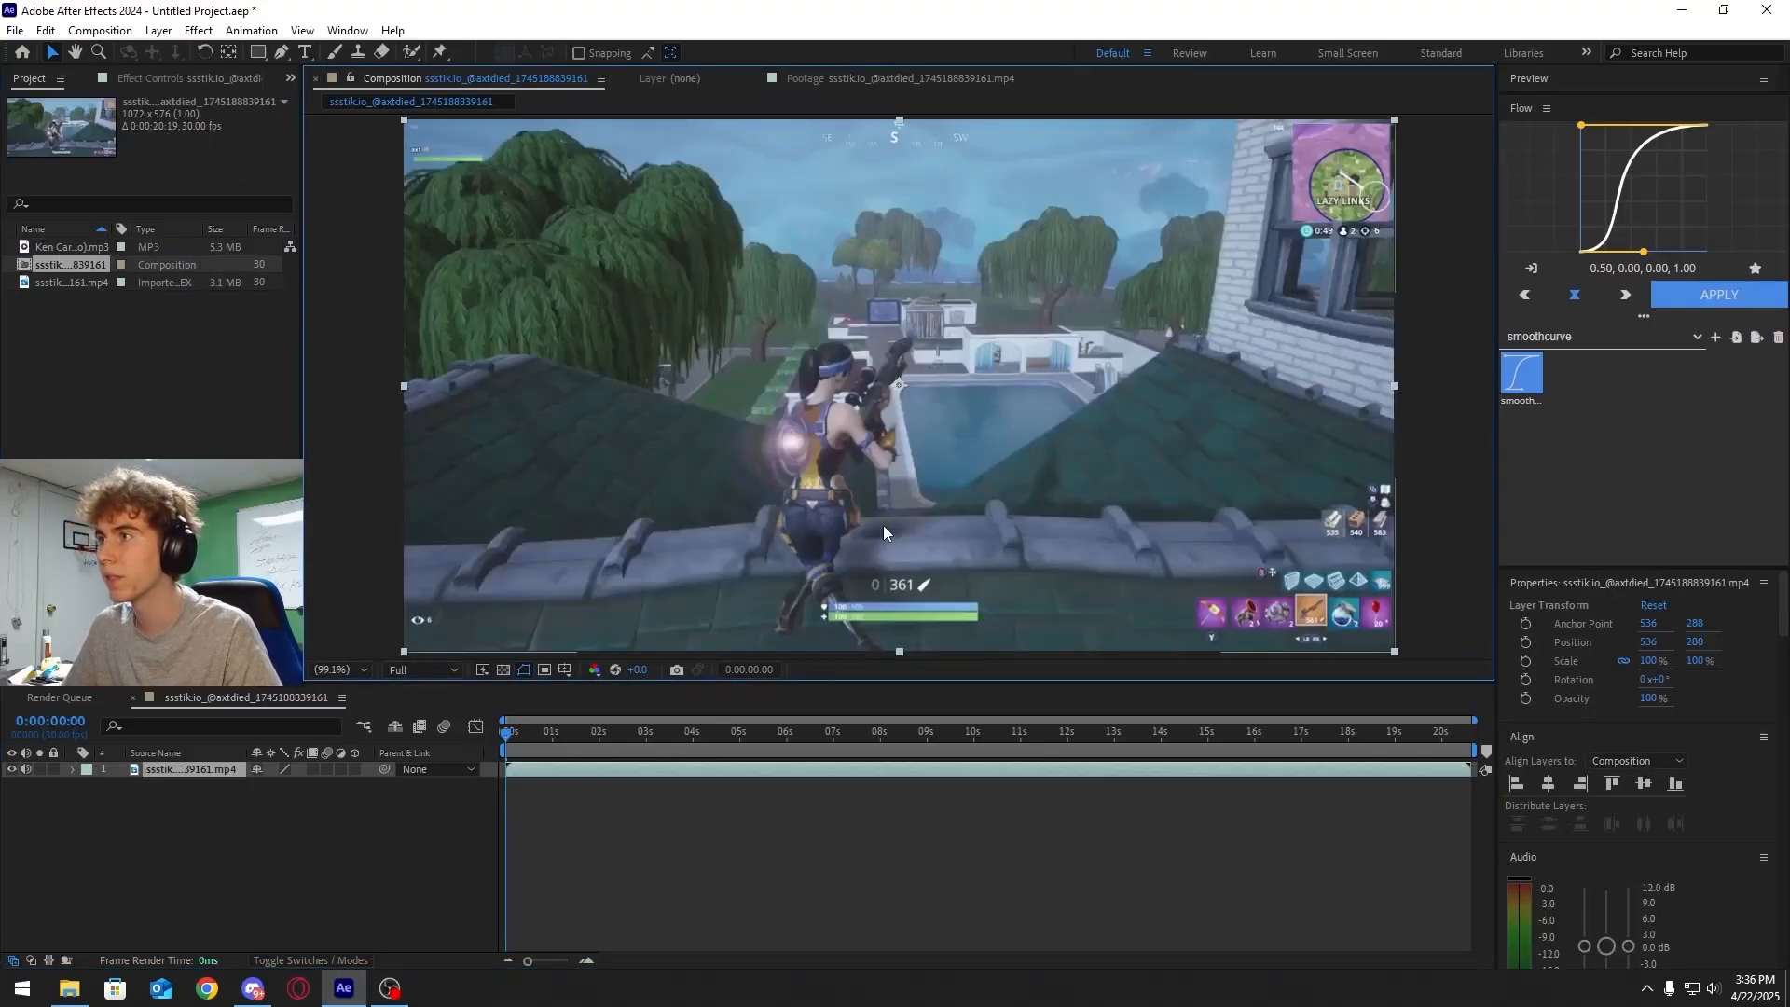
left_click_drag(52, 244, 673, 790)
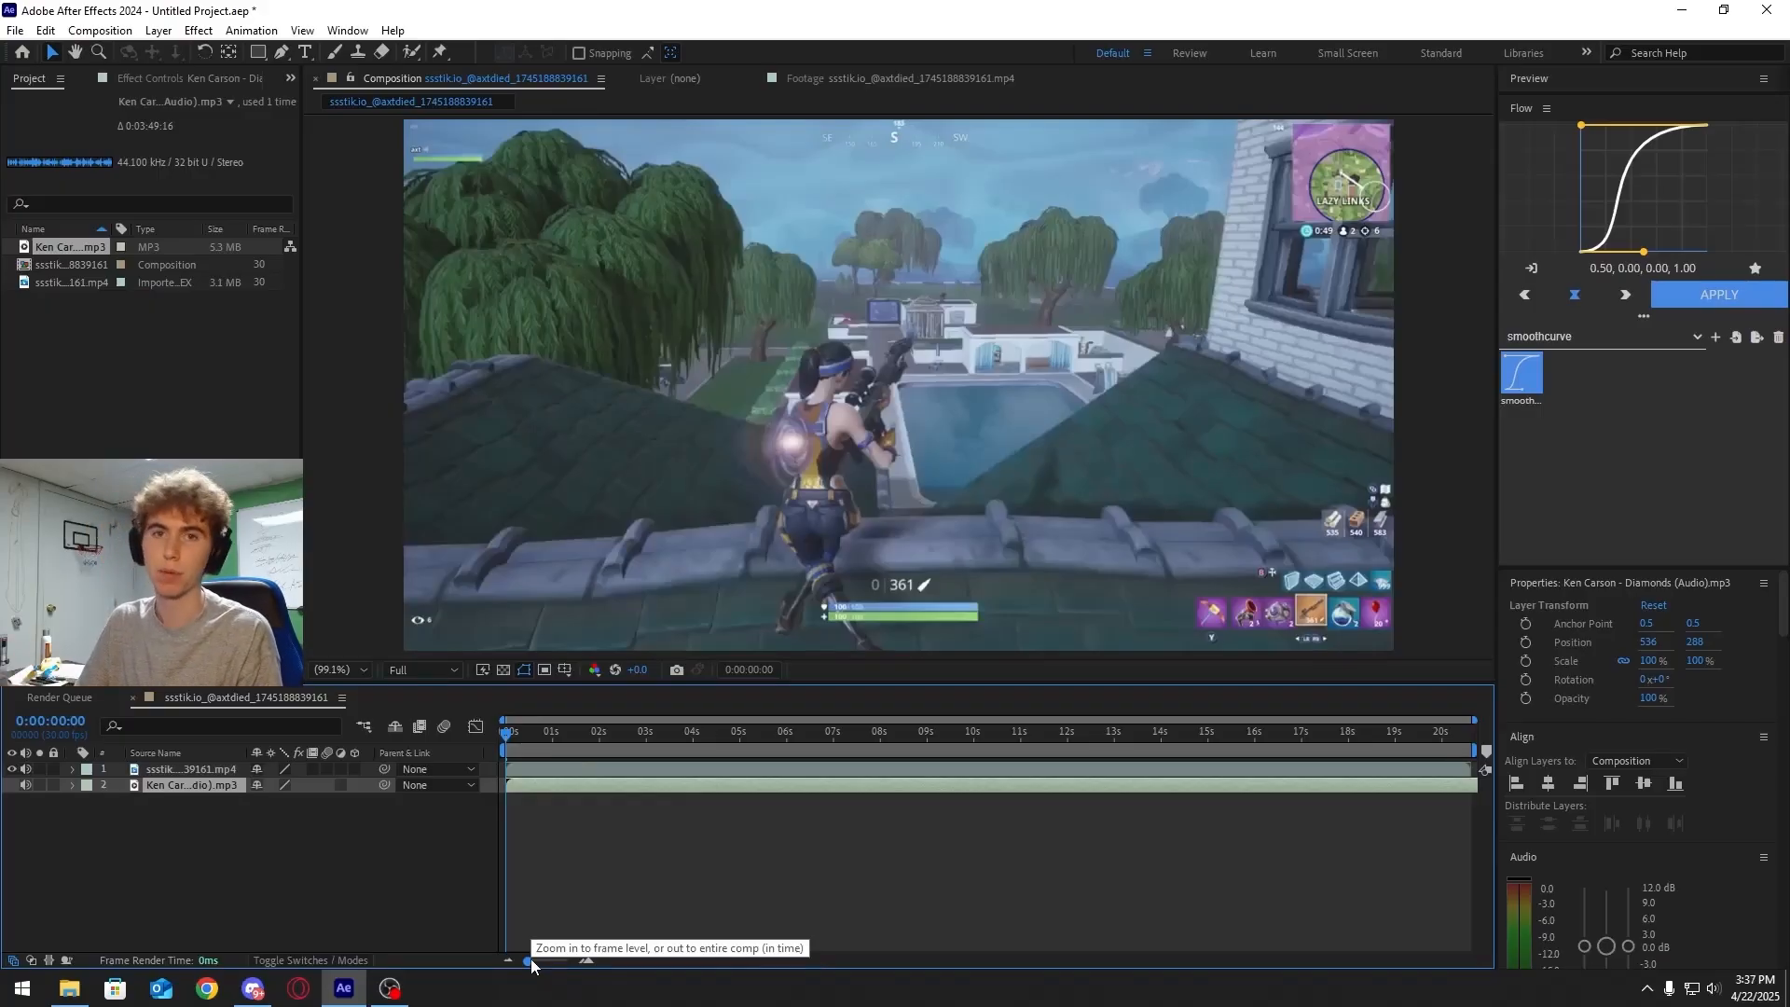
Scrub through the composition and reveal the audio layer's waveform
left_click_drag(578, 734, 852, 725)
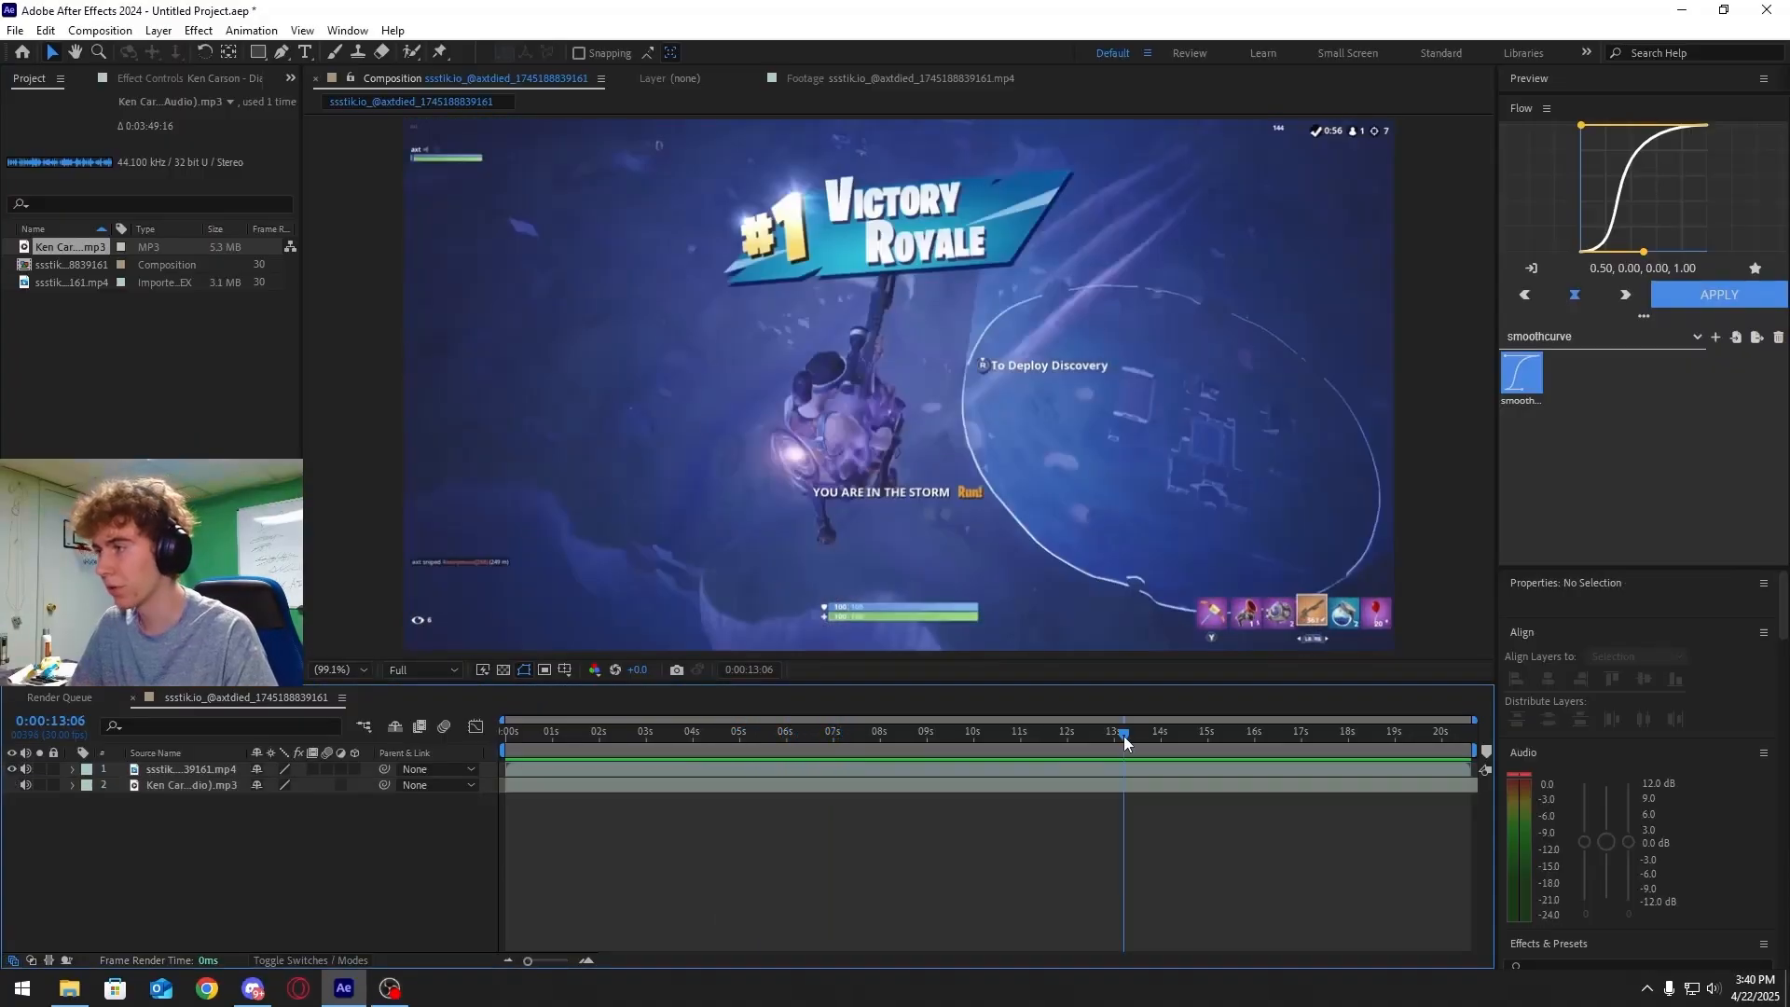
left_click_drag(1123, 735, 1042, 755)
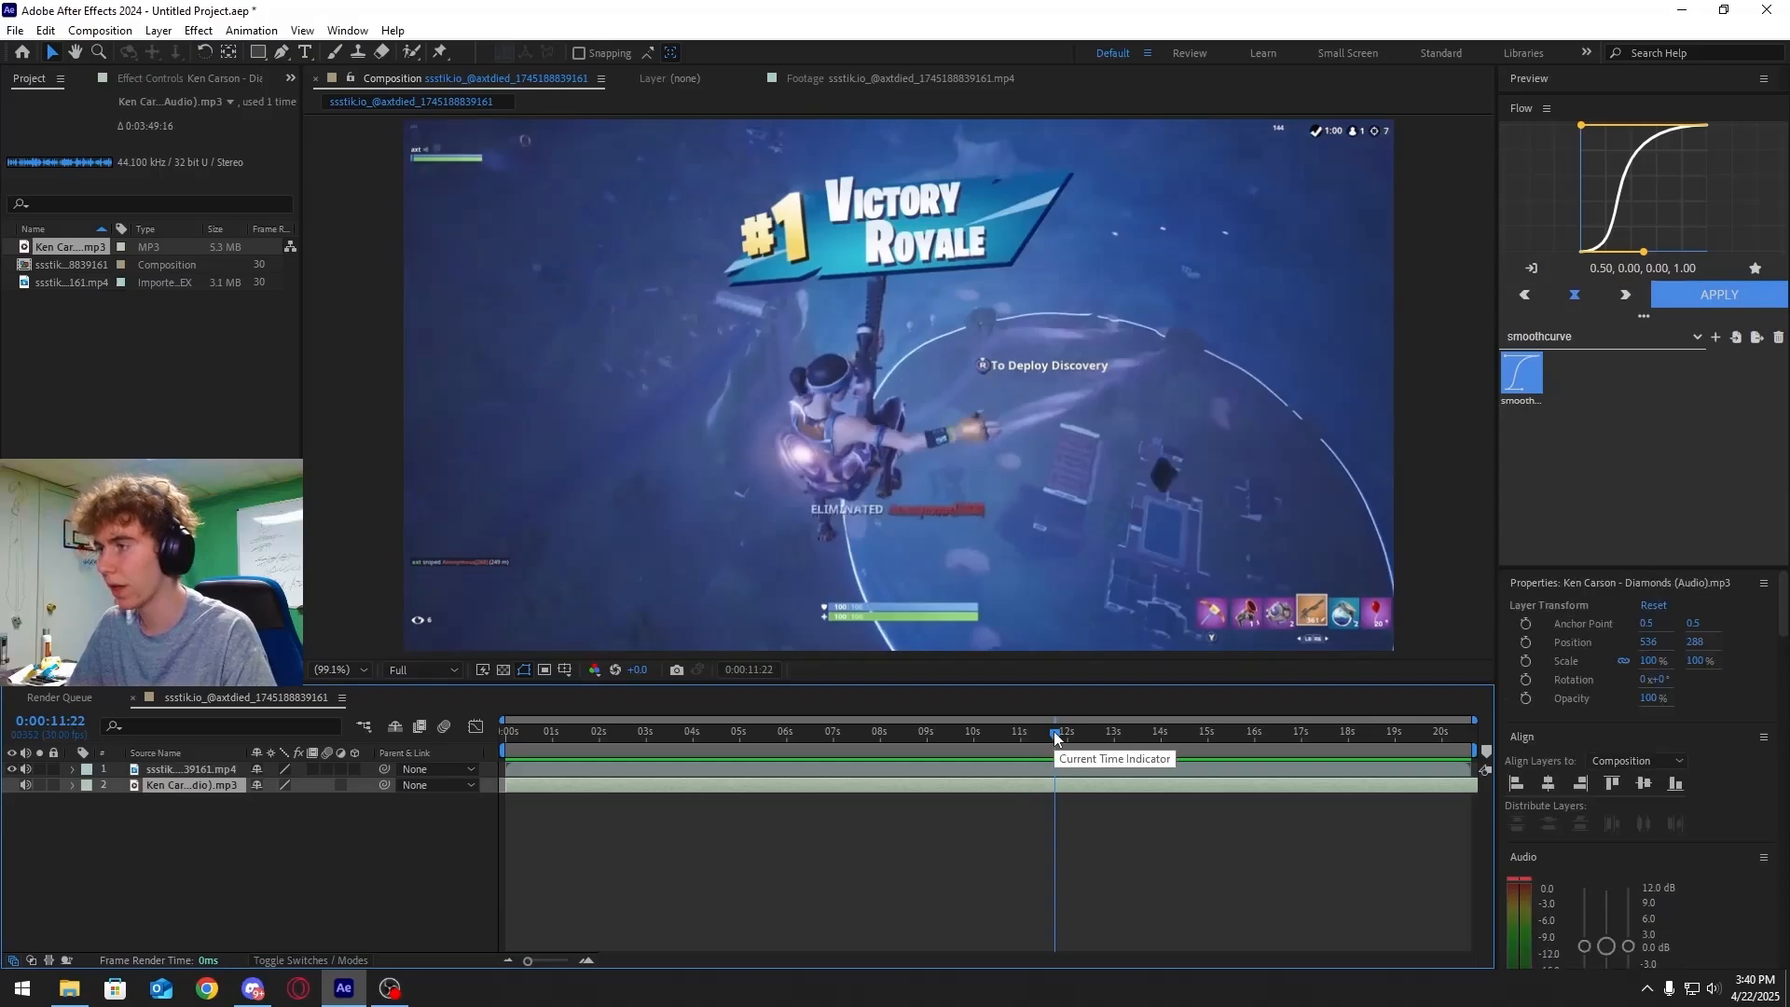
key("l")
key("l")
left_click_drag(1051, 743, 1219, 759)
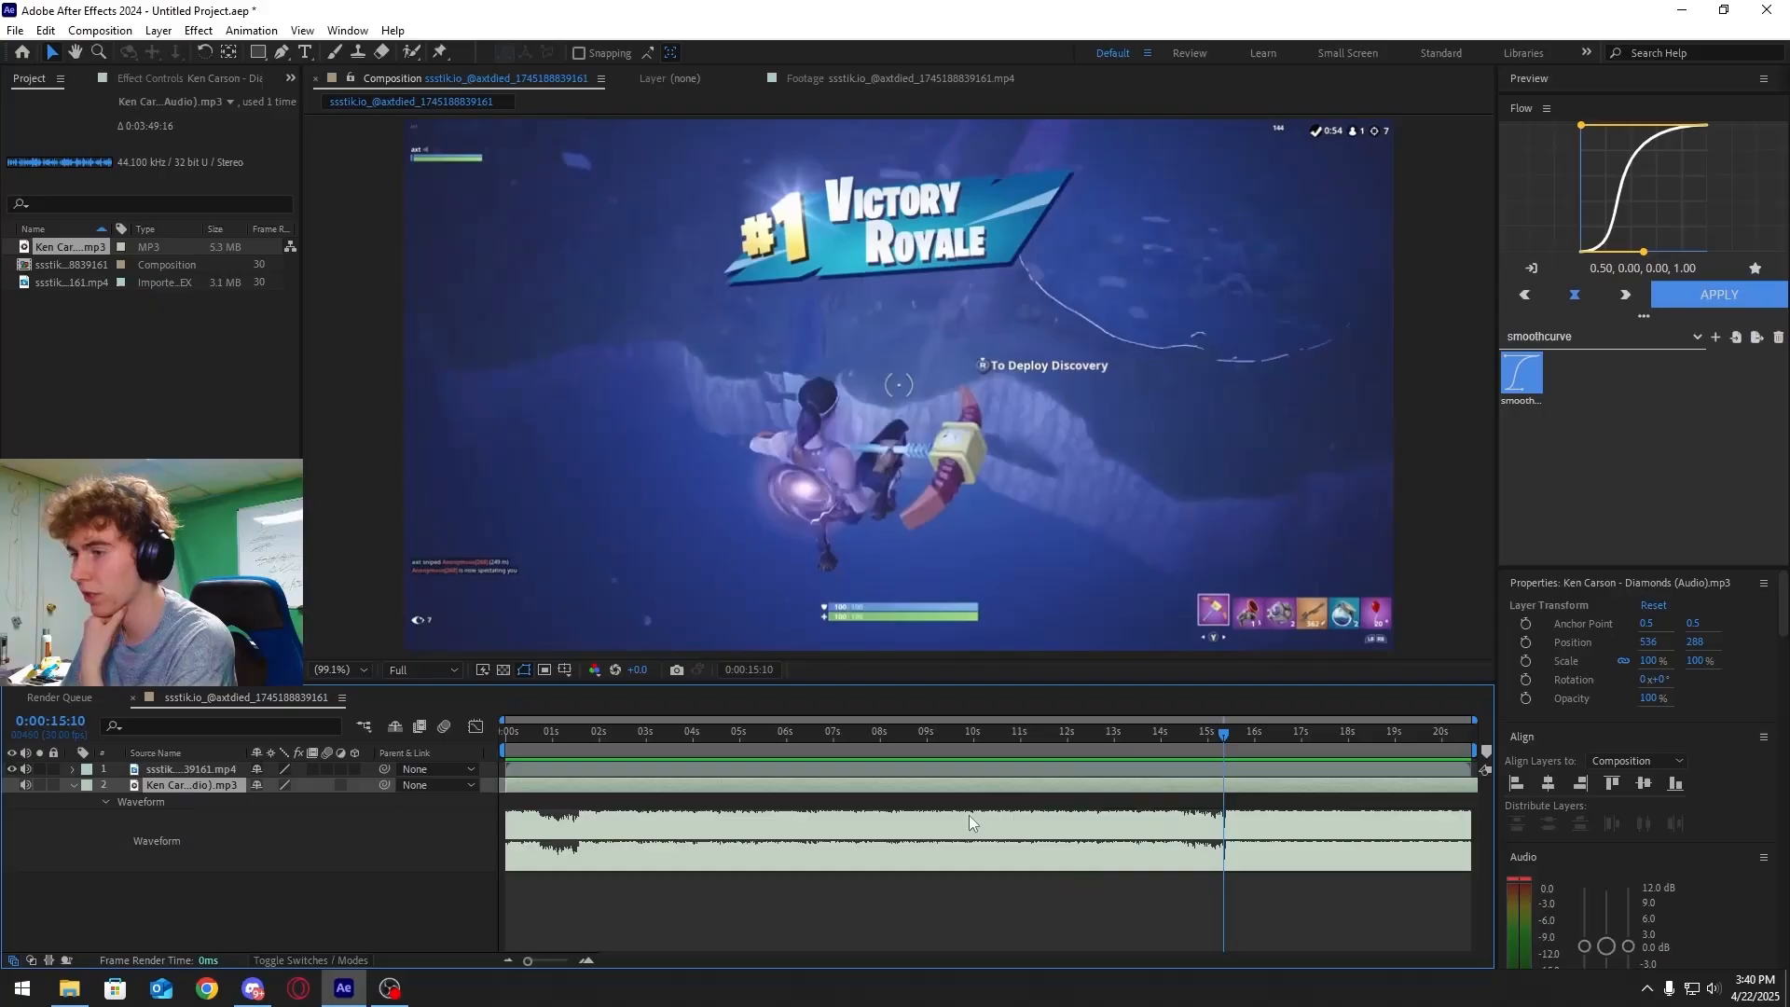
Zoom into the timeline and step frame by frame to locate the beat drop in the audio waveform
left_click_drag(530, 962, 553, 963)
left_click(884, 747)
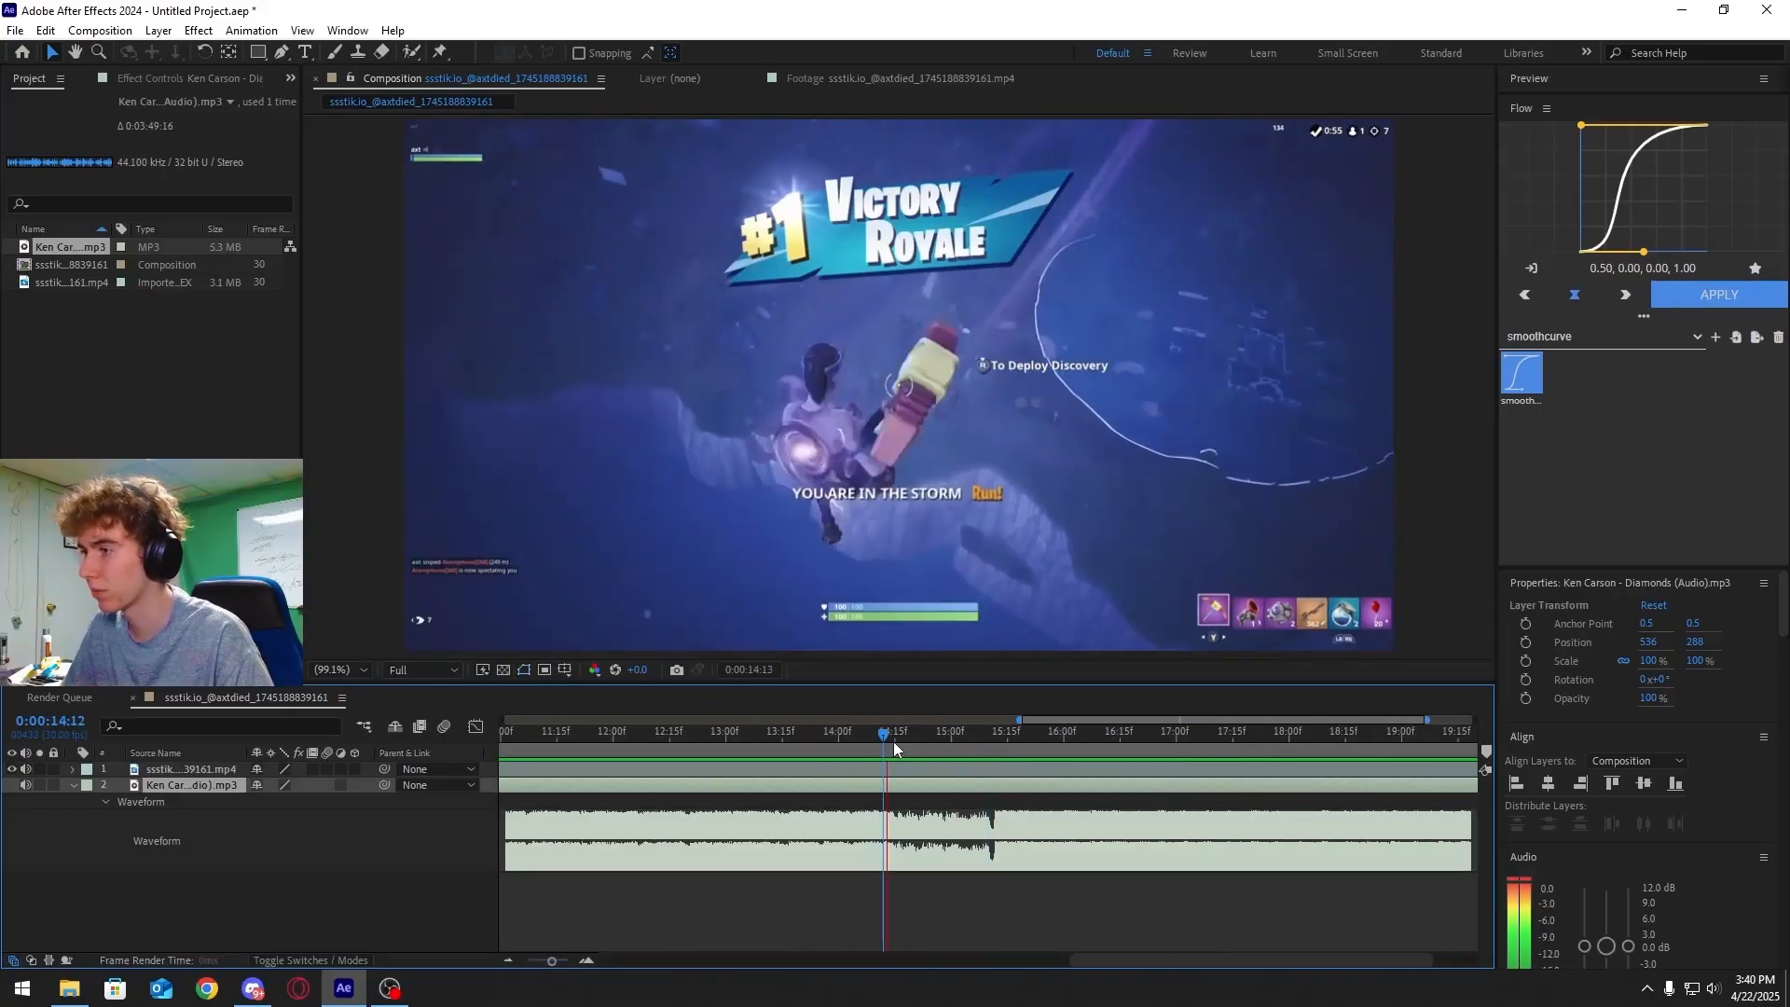
left_click(1000, 743)
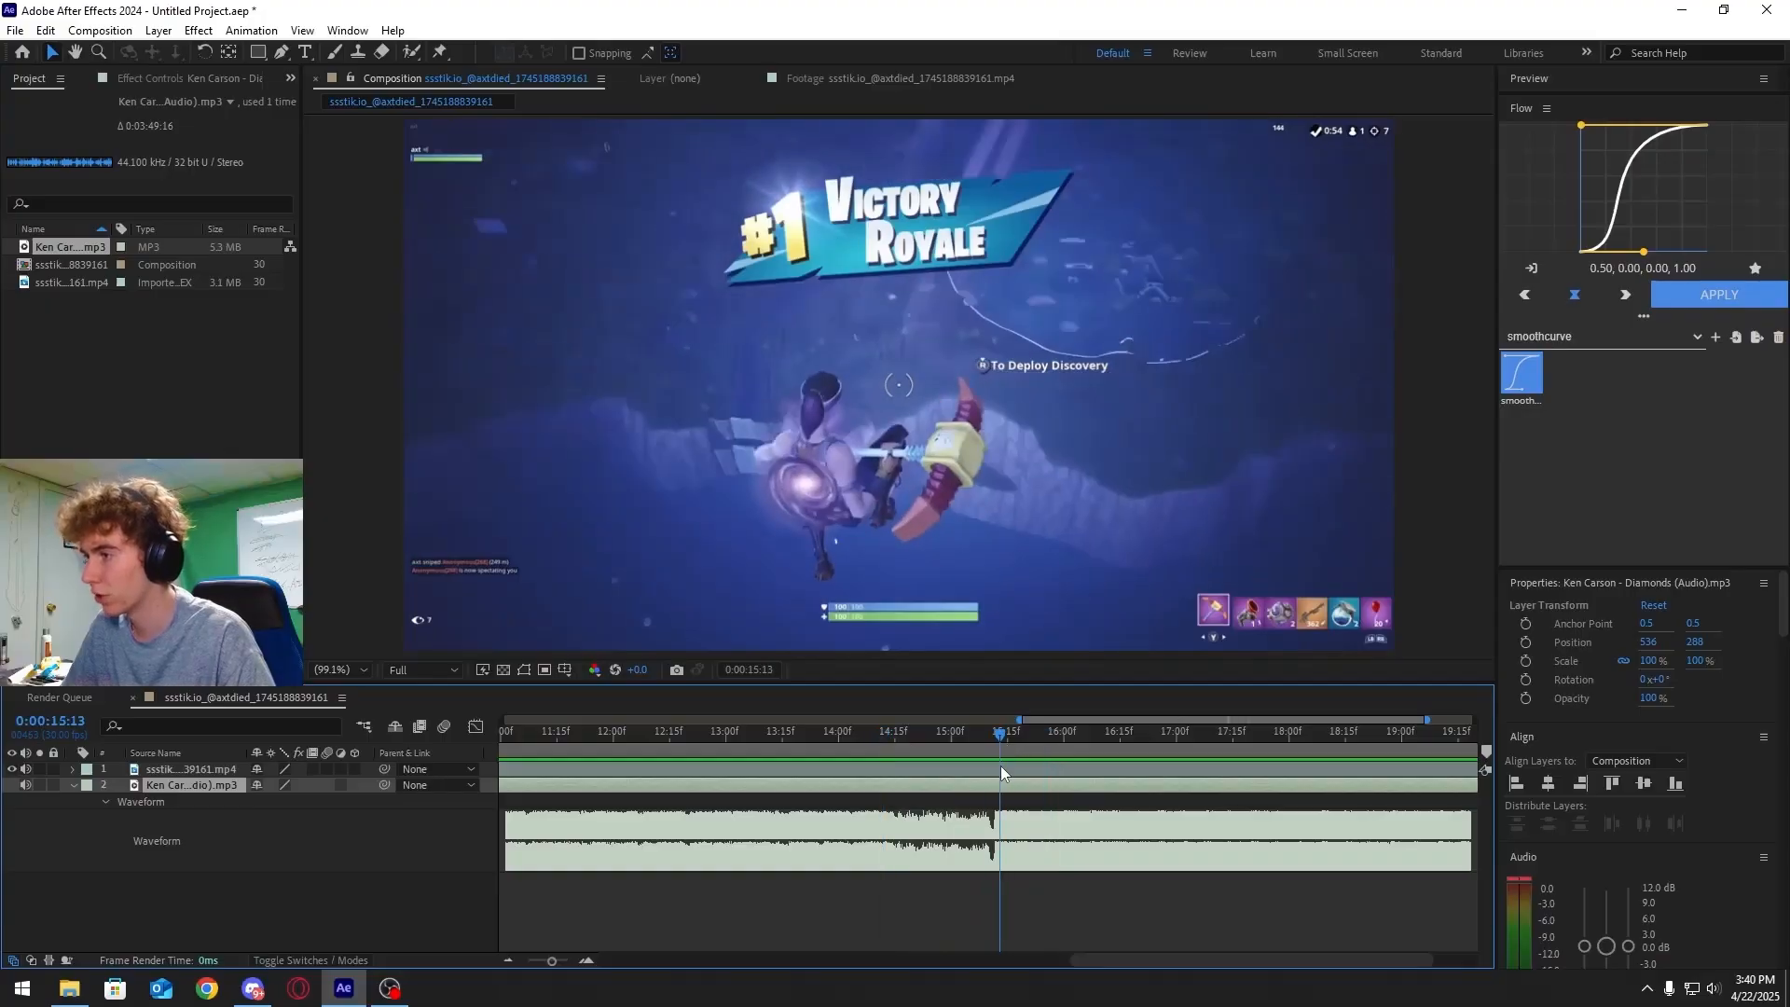
key("Page_Up")
key("Page_Down")
key("Page_Up")
key("Page_Up")
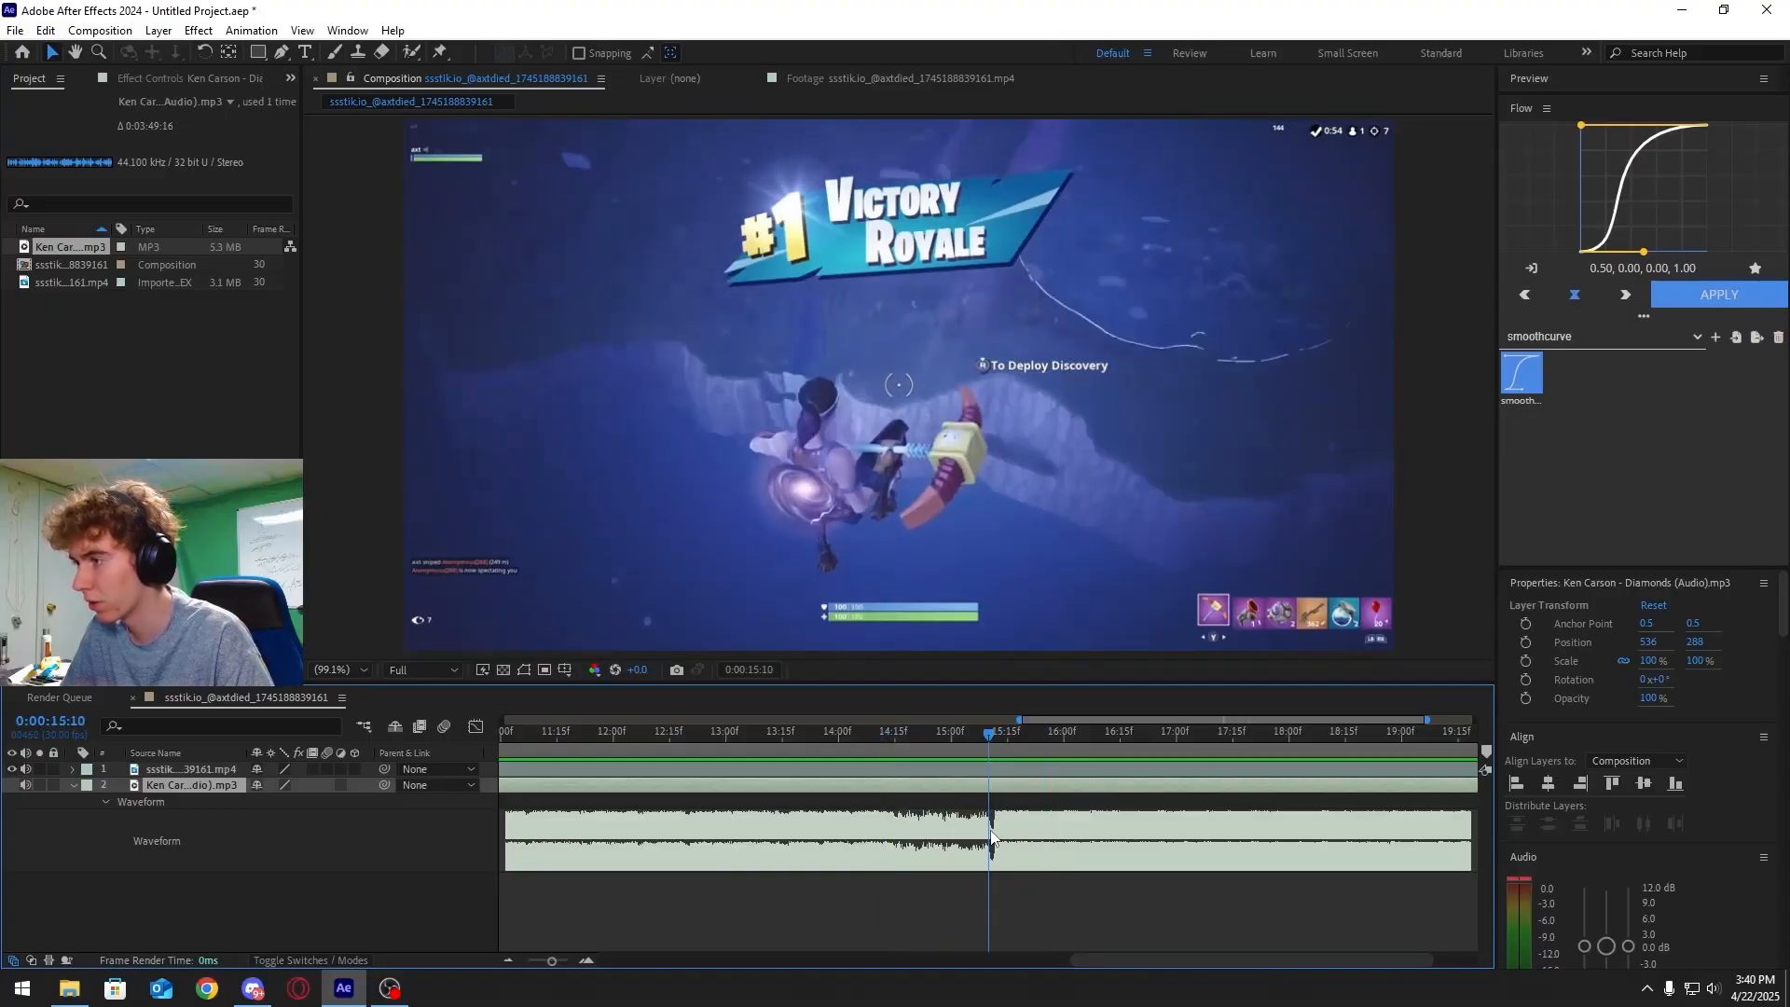
key("Page_Down")
key("Page_Down")
key("Page_Down")
key("Page_Up")
key("Page_Up")
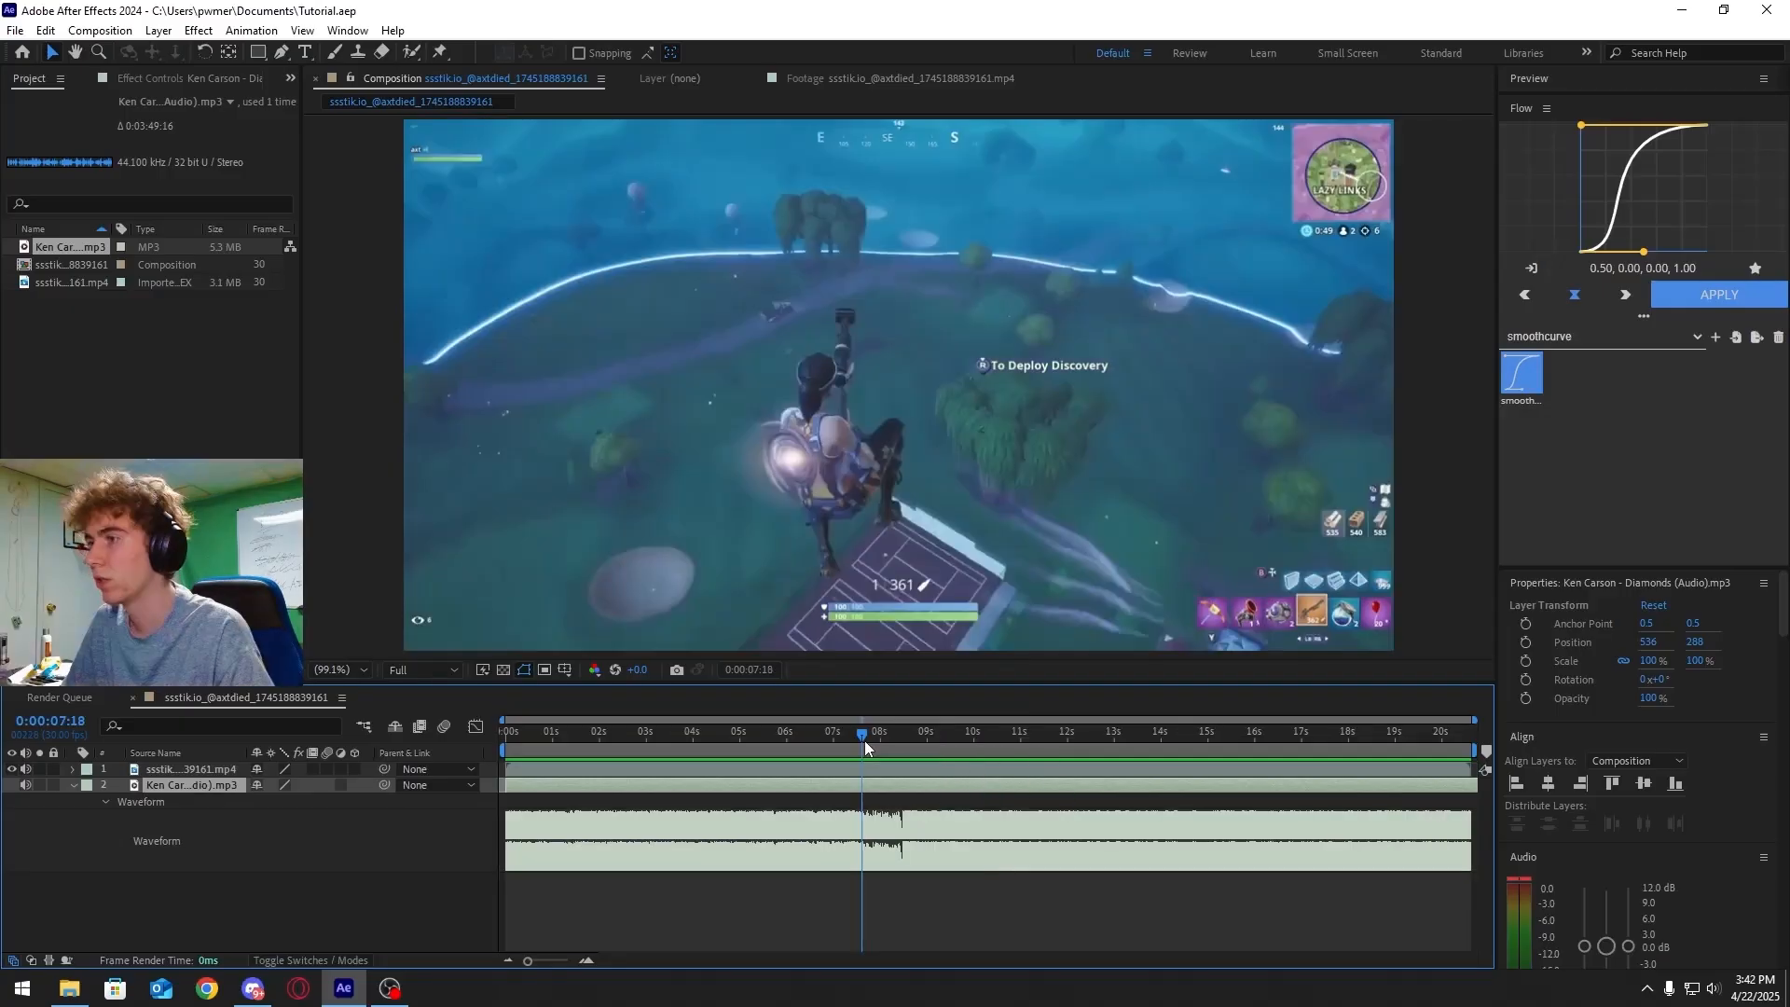
left_click_drag(864, 735, 903, 745)
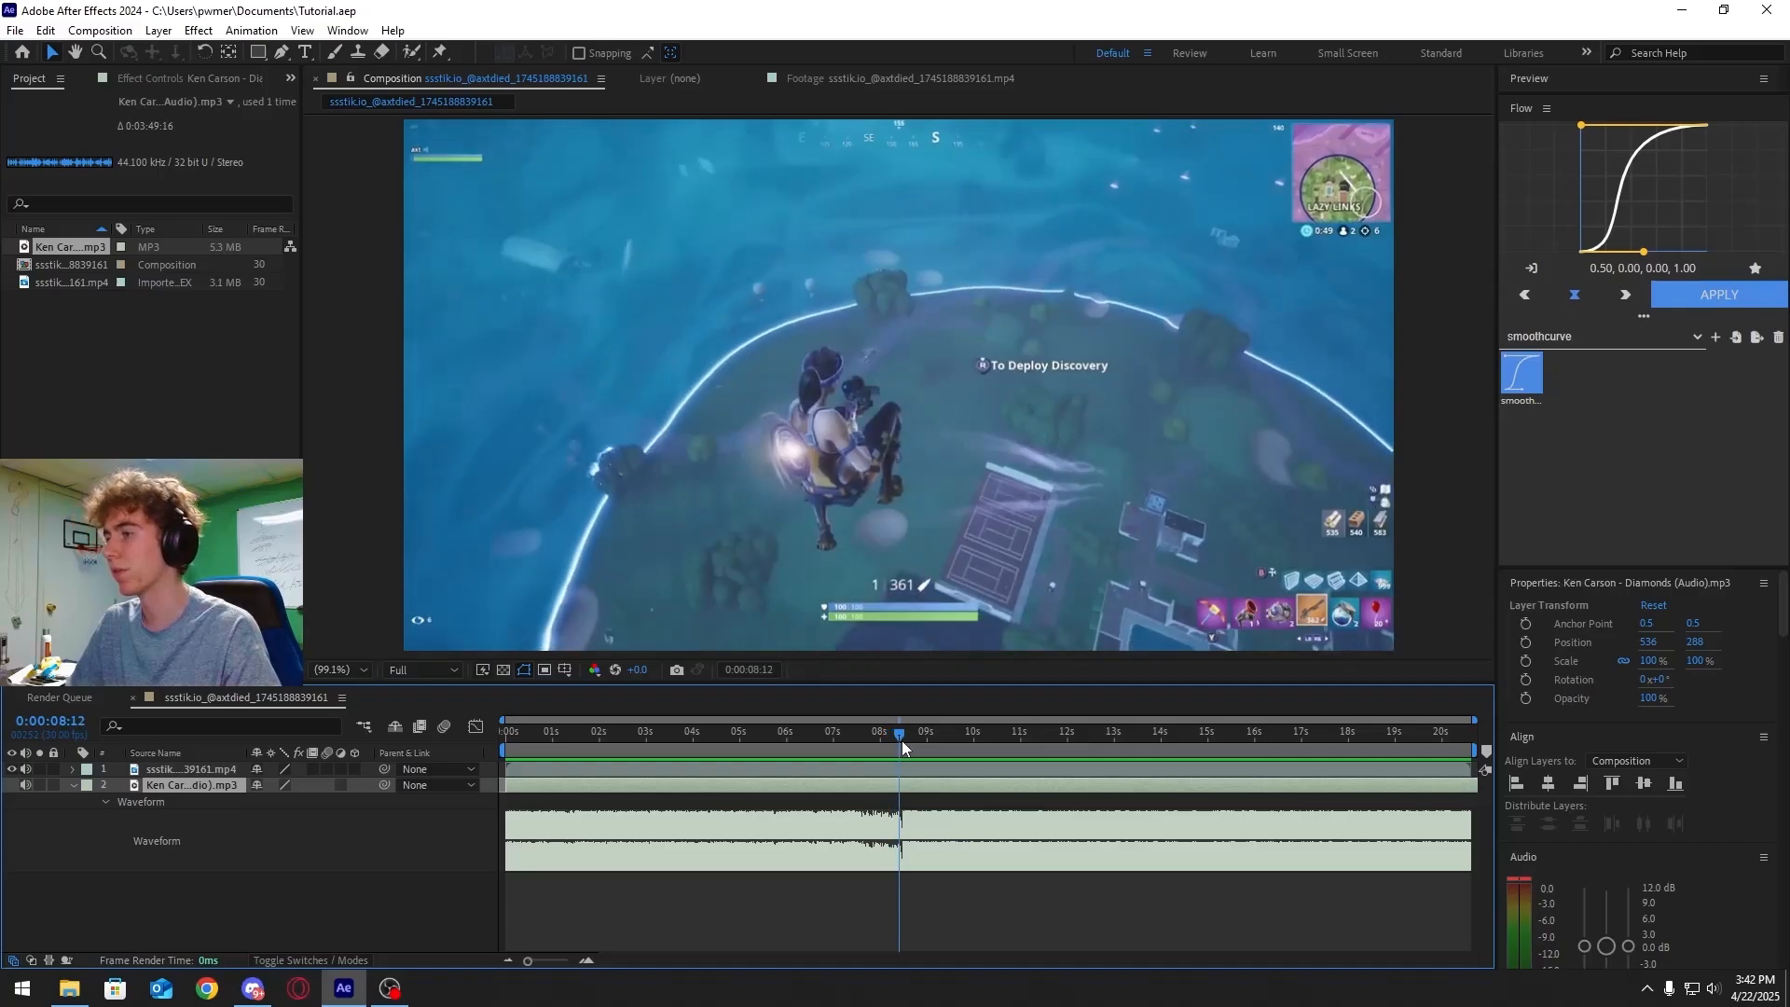
Enable Time Remapping on the gameplay video layer
key("space")
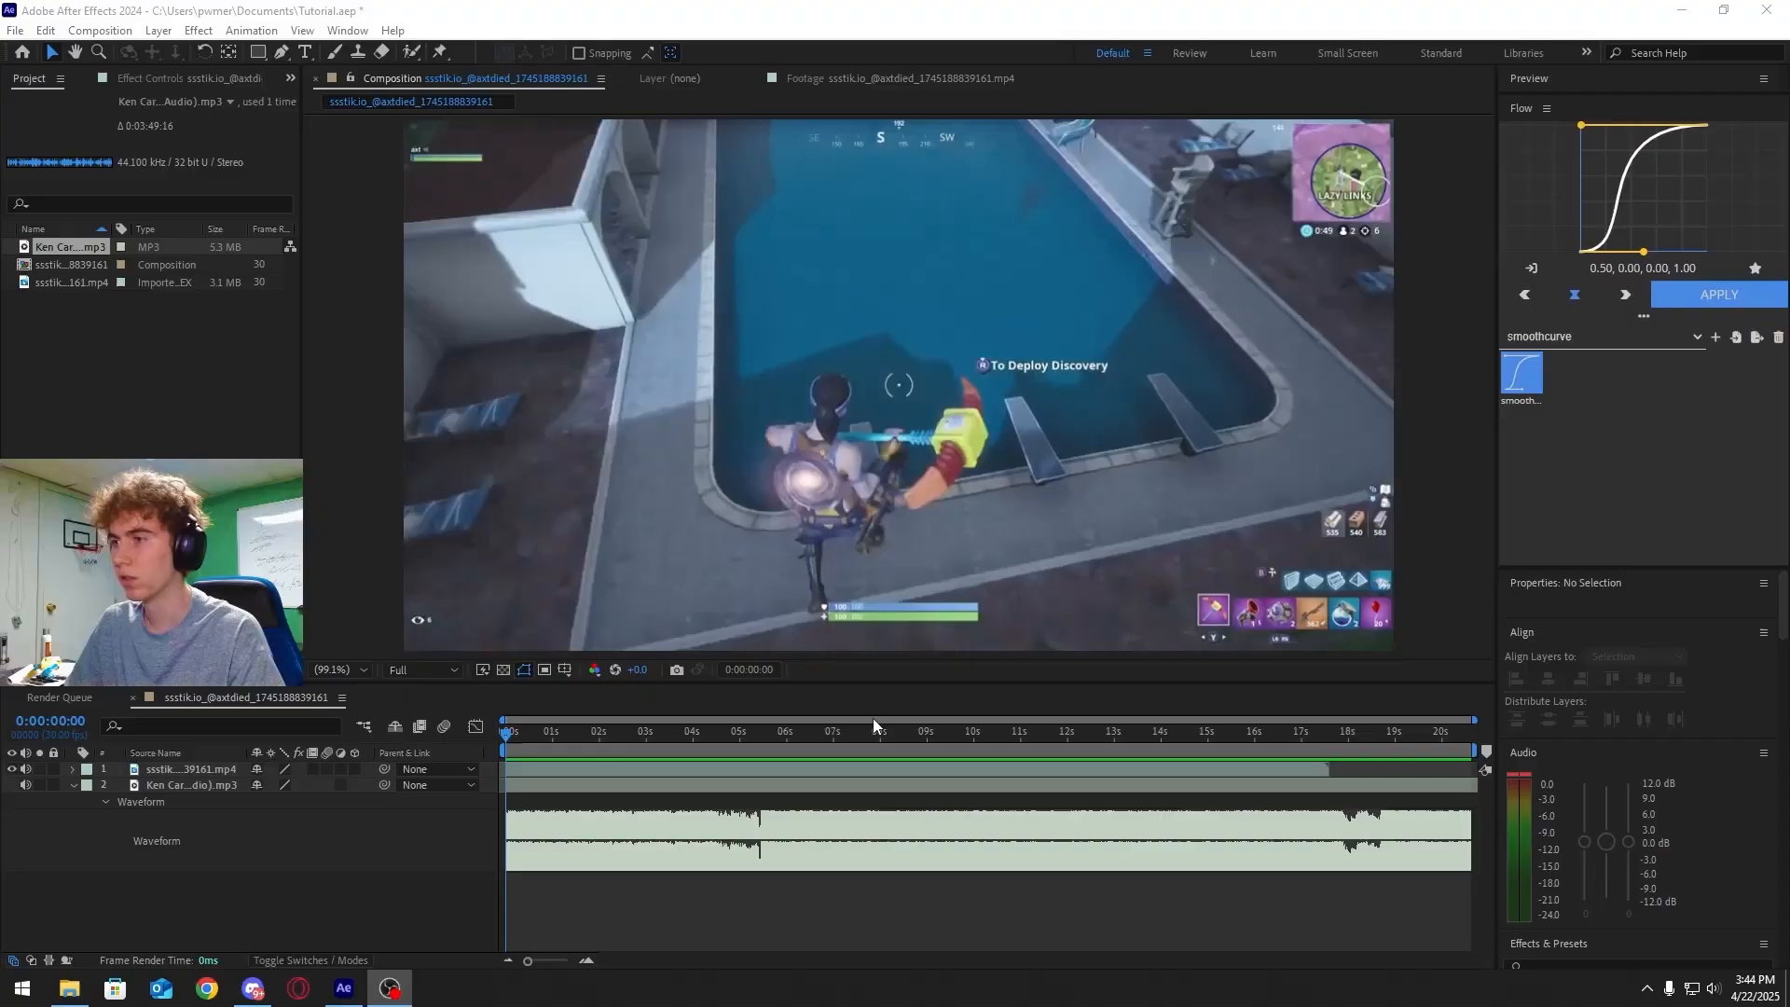
left_click_drag(630, 736, 621, 736)
key("Home")
left_click(556, 770)
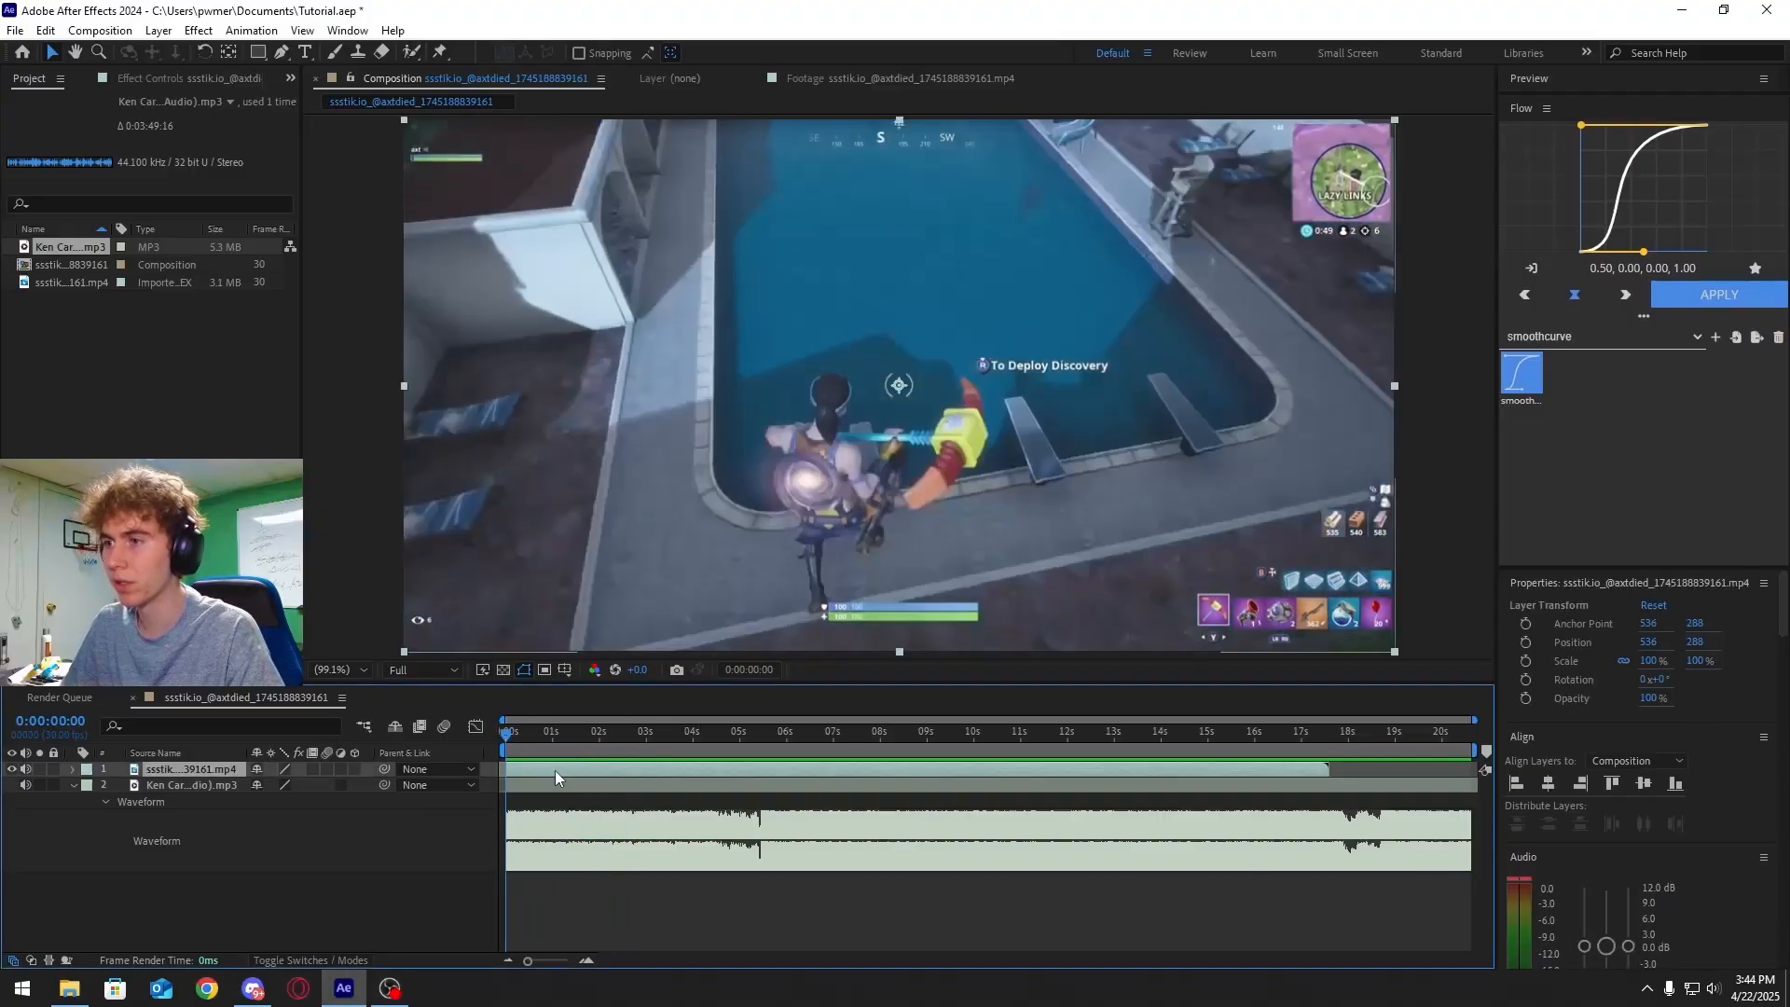
right_click(571, 764)
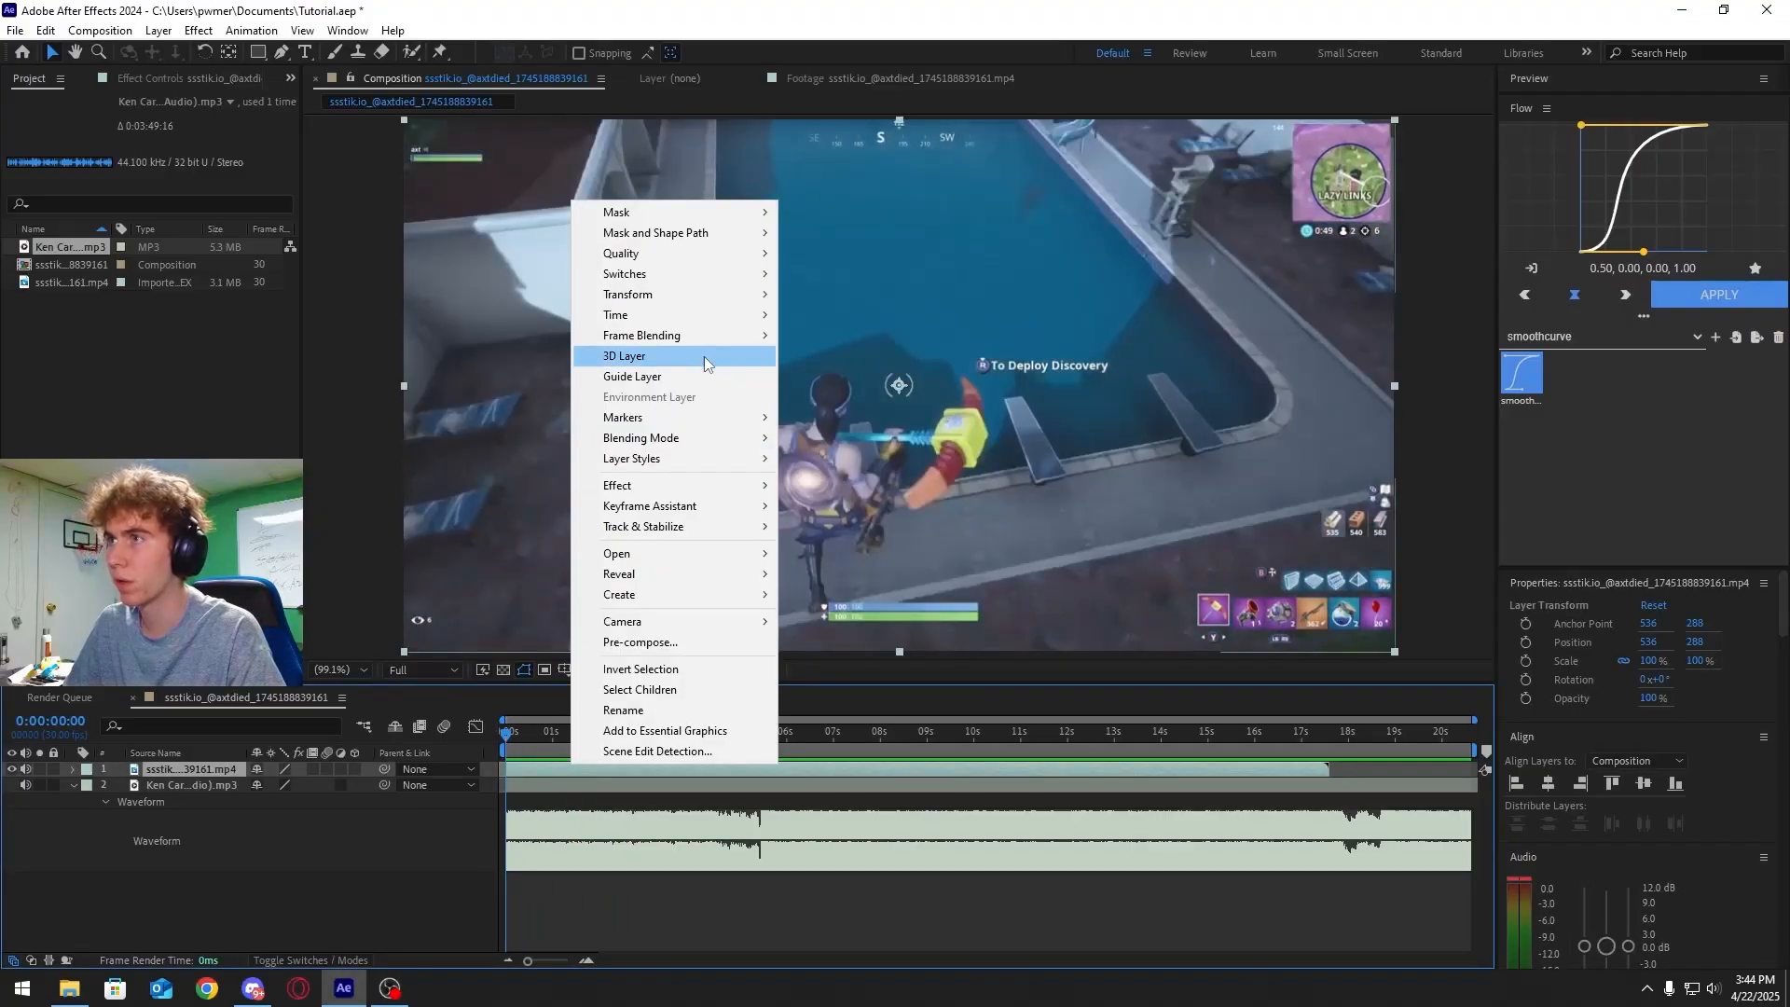
mouse_move(652, 315)
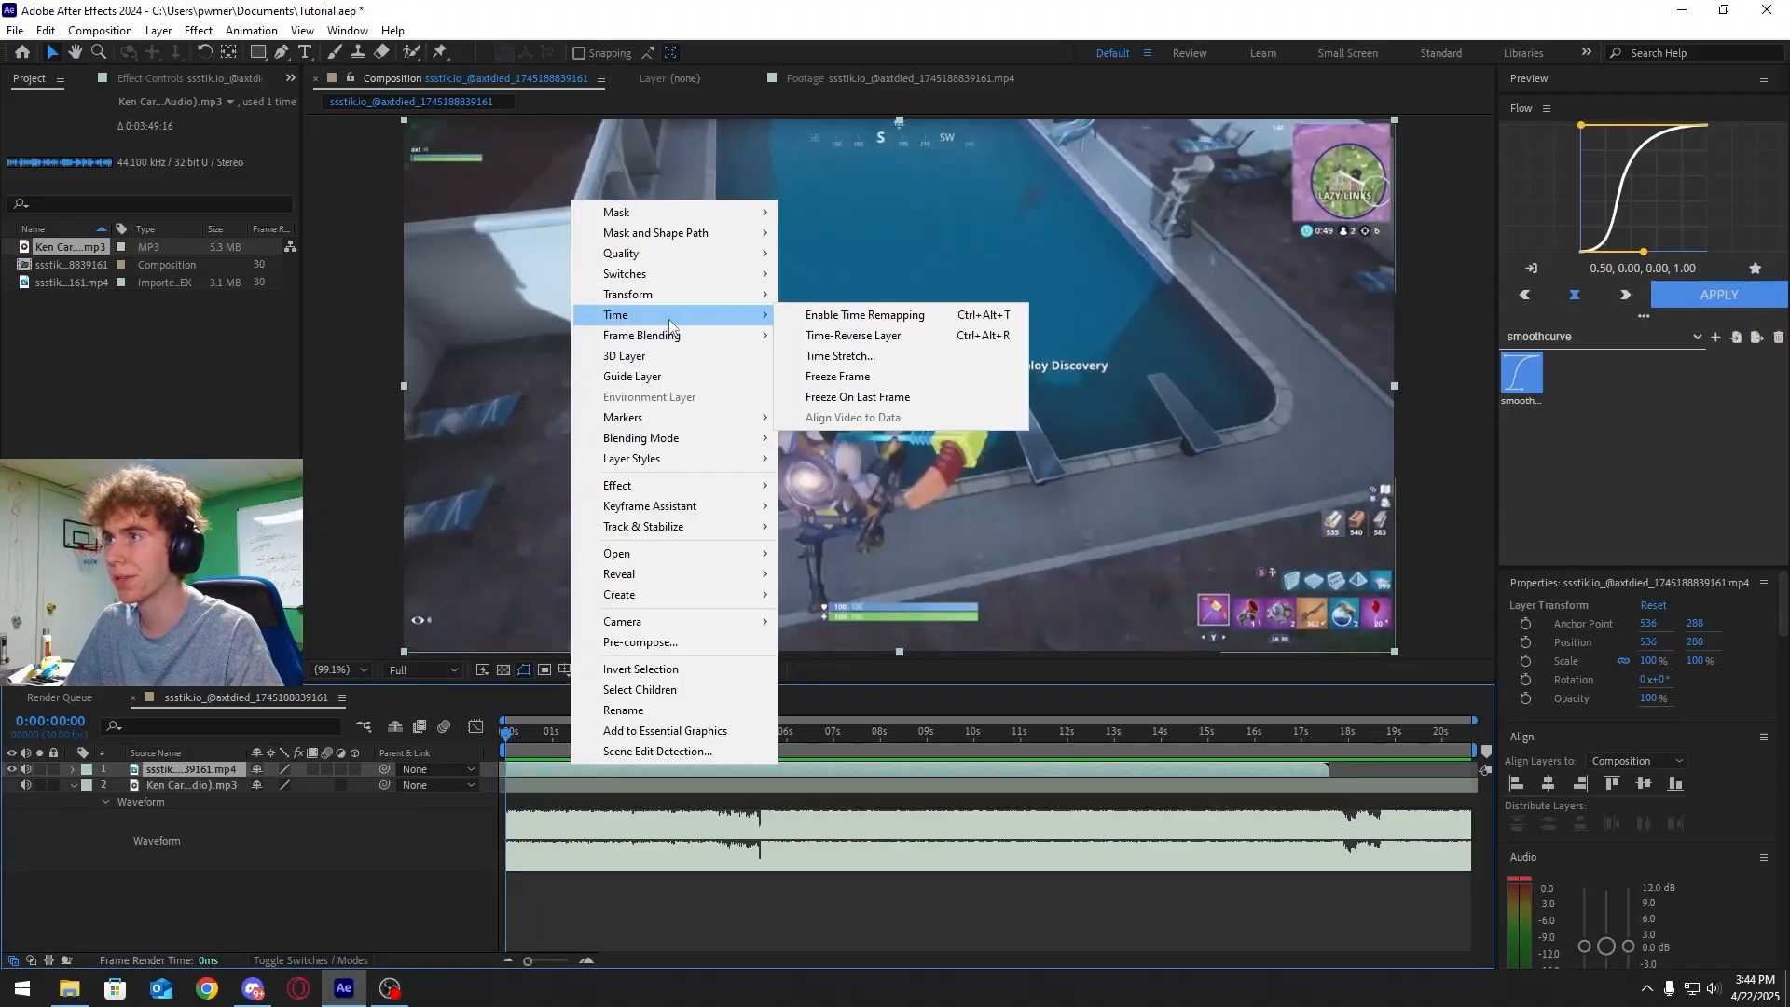
left_click(850, 322)
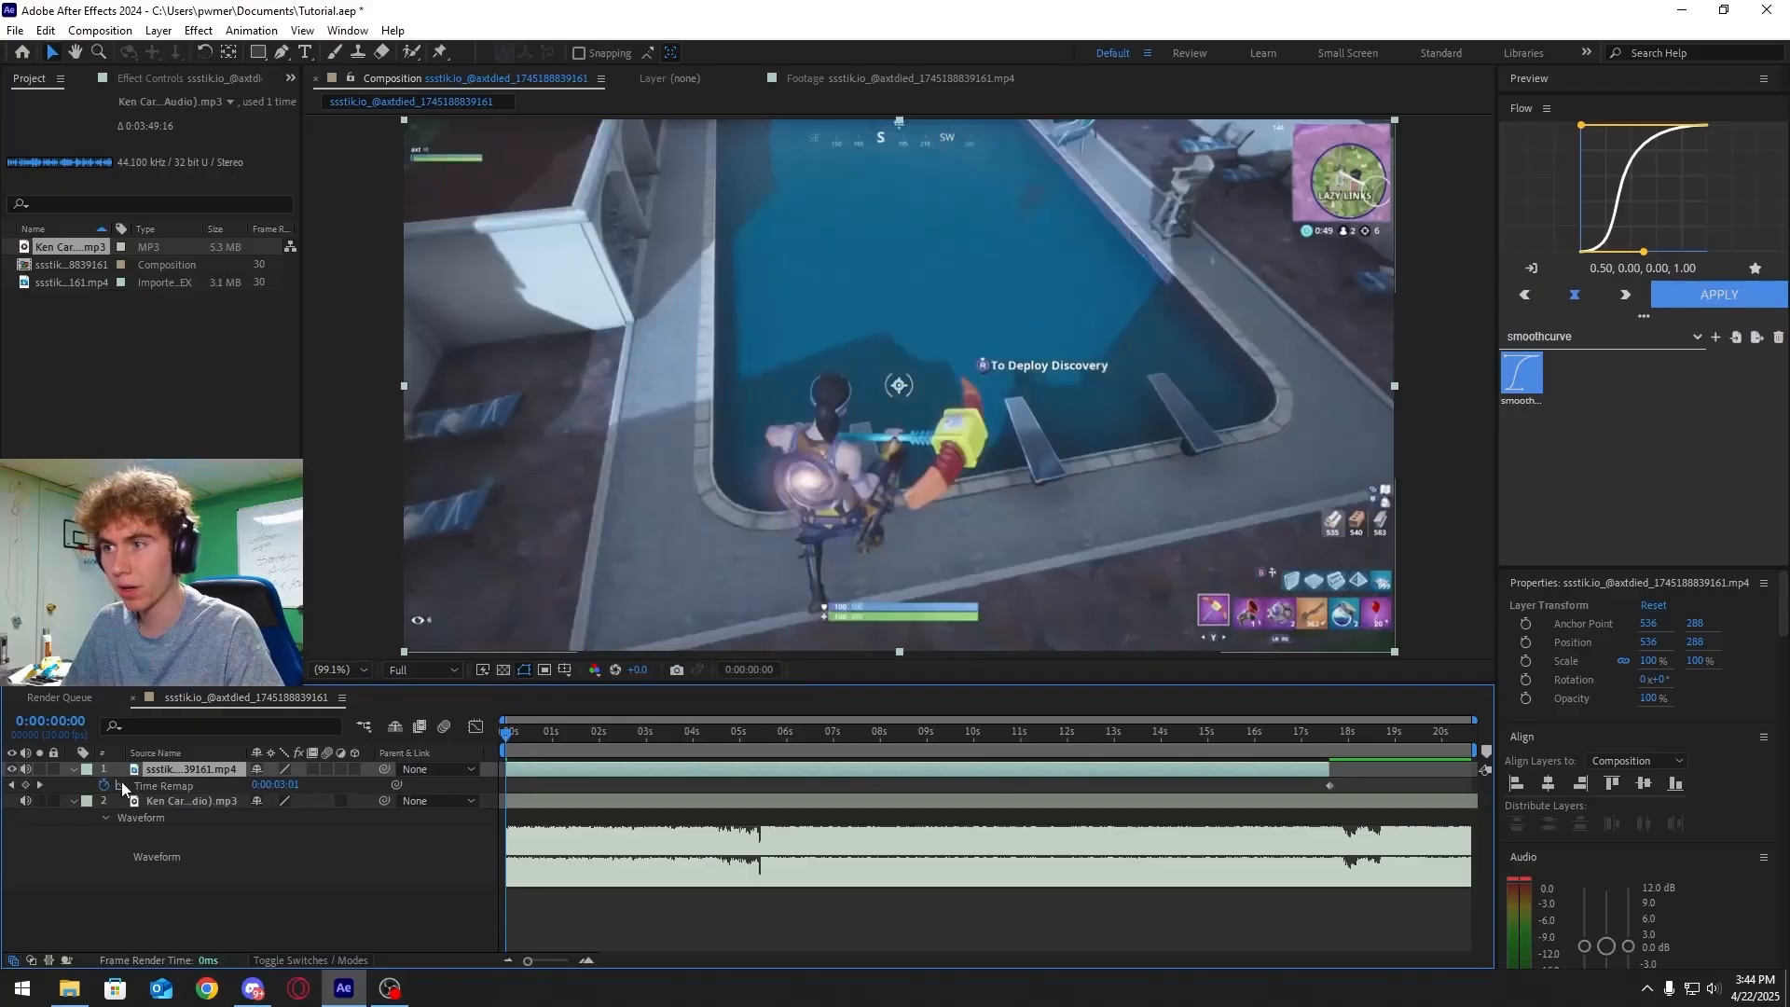
Add Time Remap keyframes at several points along the gameplay layer
left_click_drag(501, 731, 543, 740)
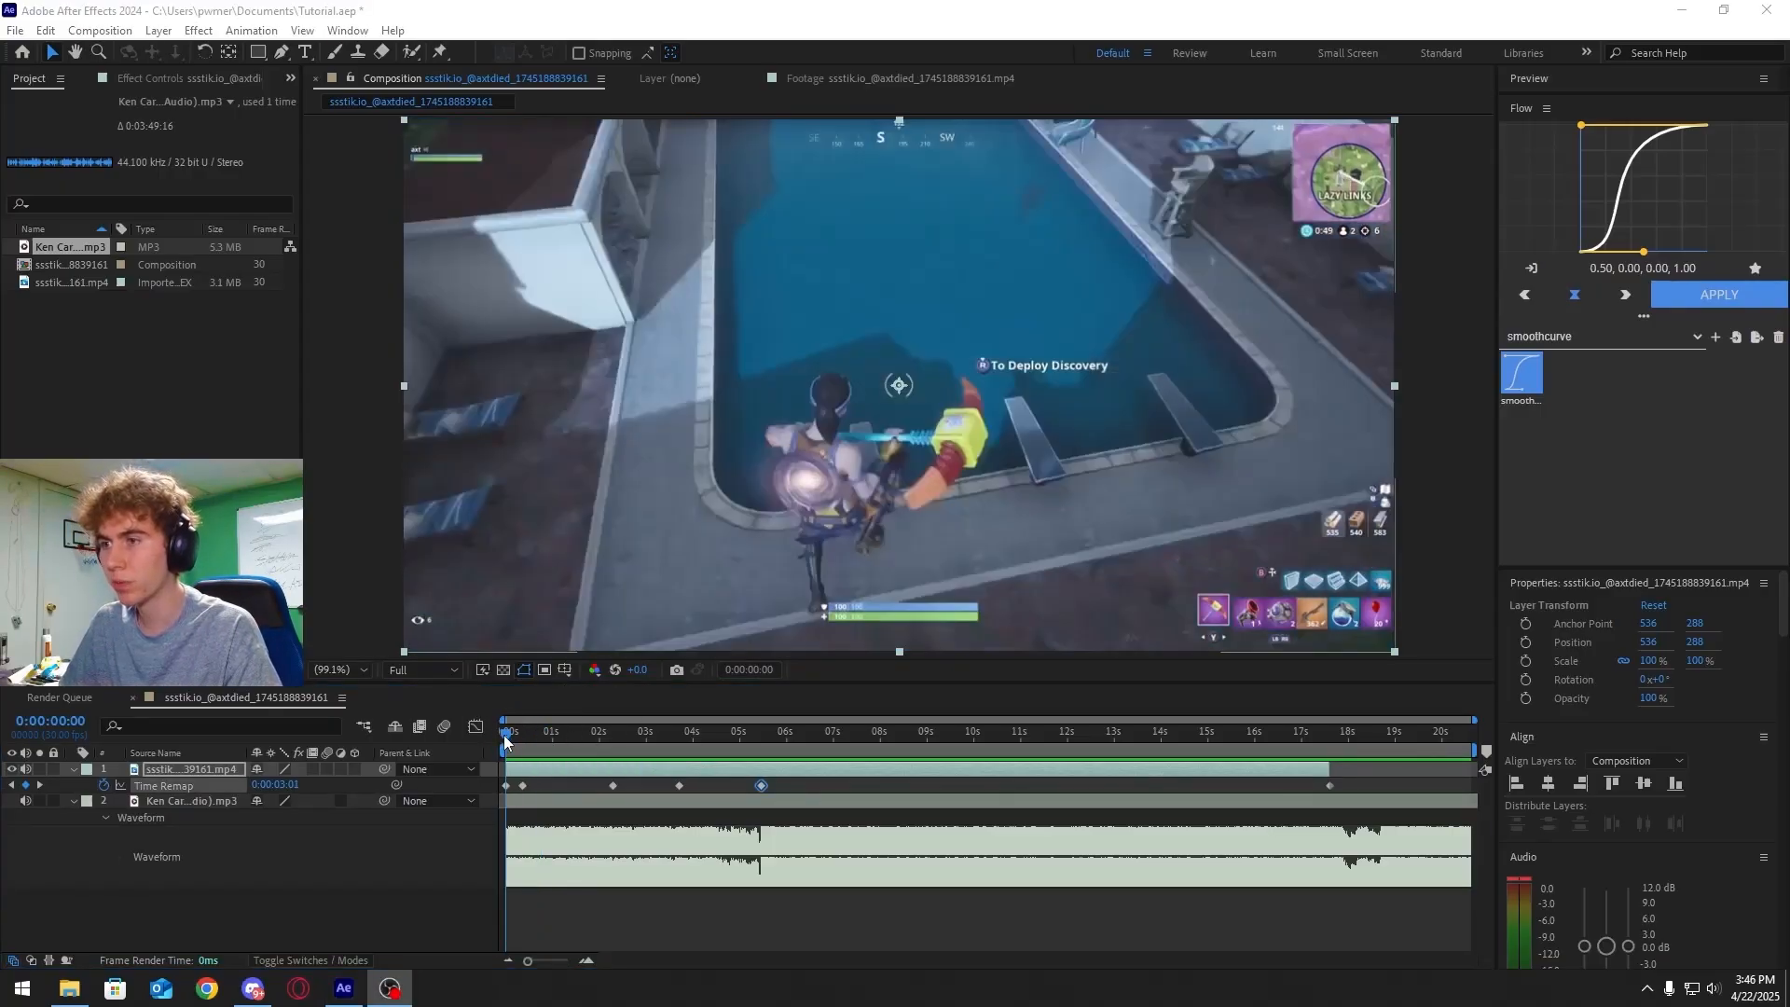
left_click_drag(504, 741, 701, 787)
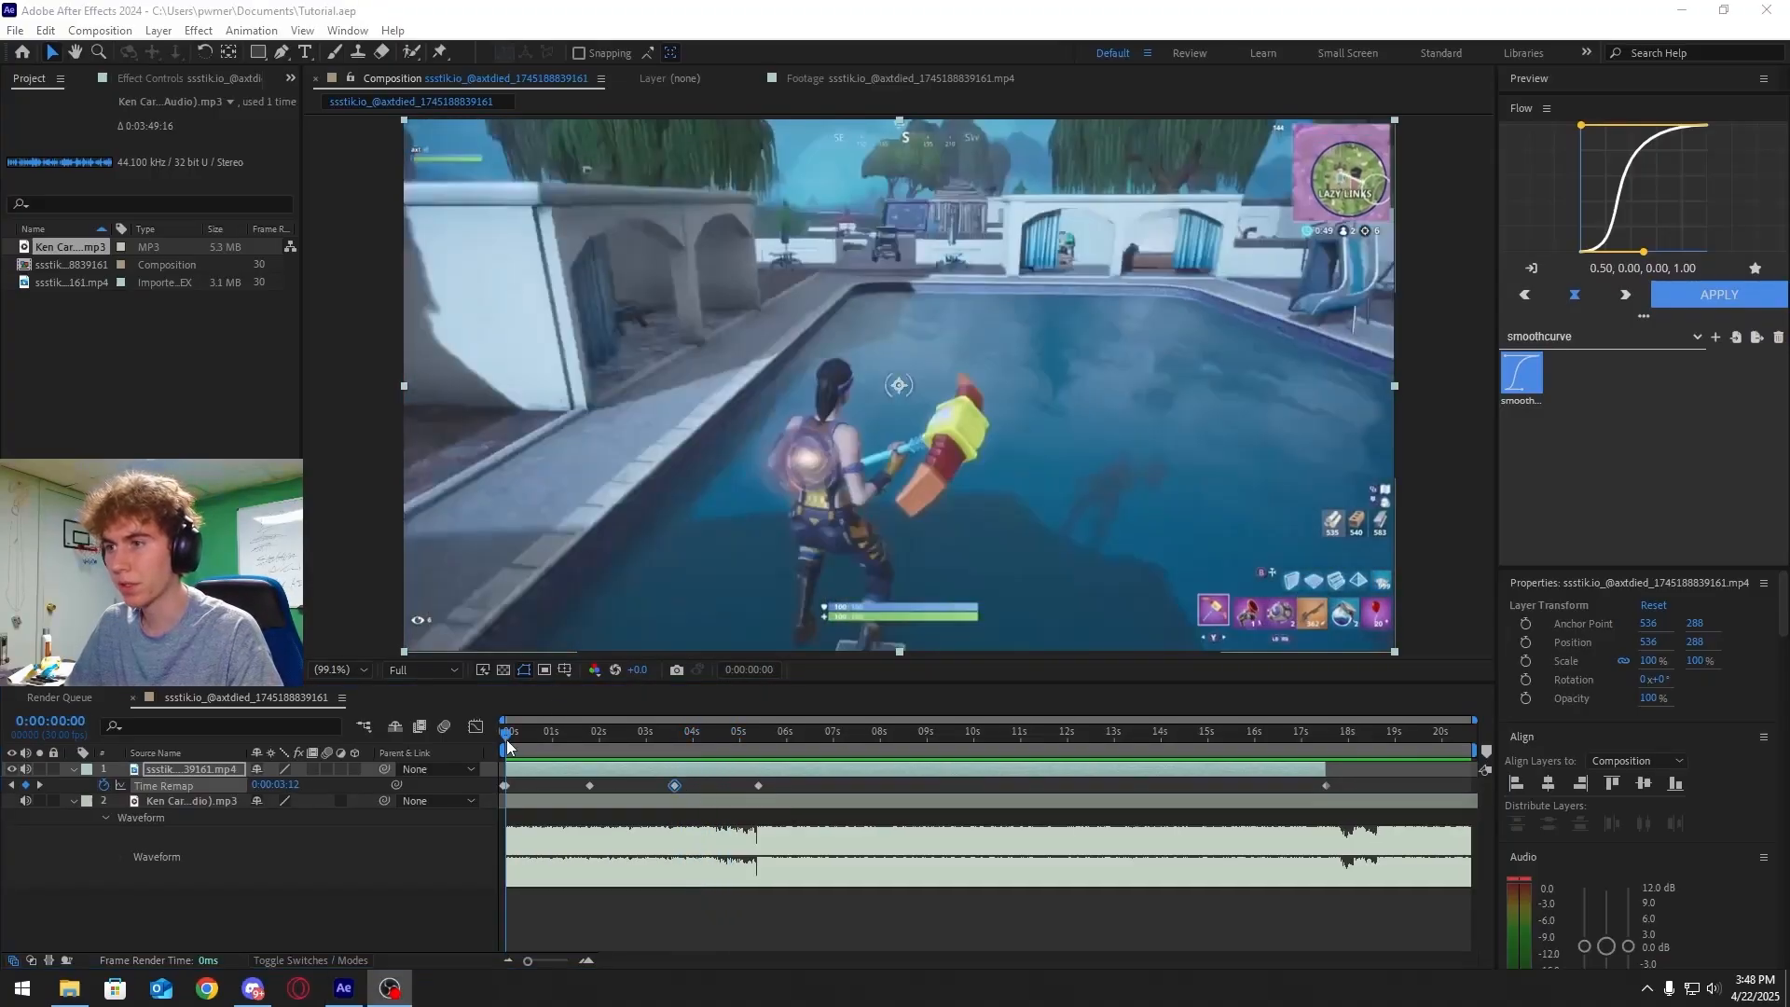
Preview the composition from the start
left_click(548, 742)
left_click_drag(534, 744, 443, 740)
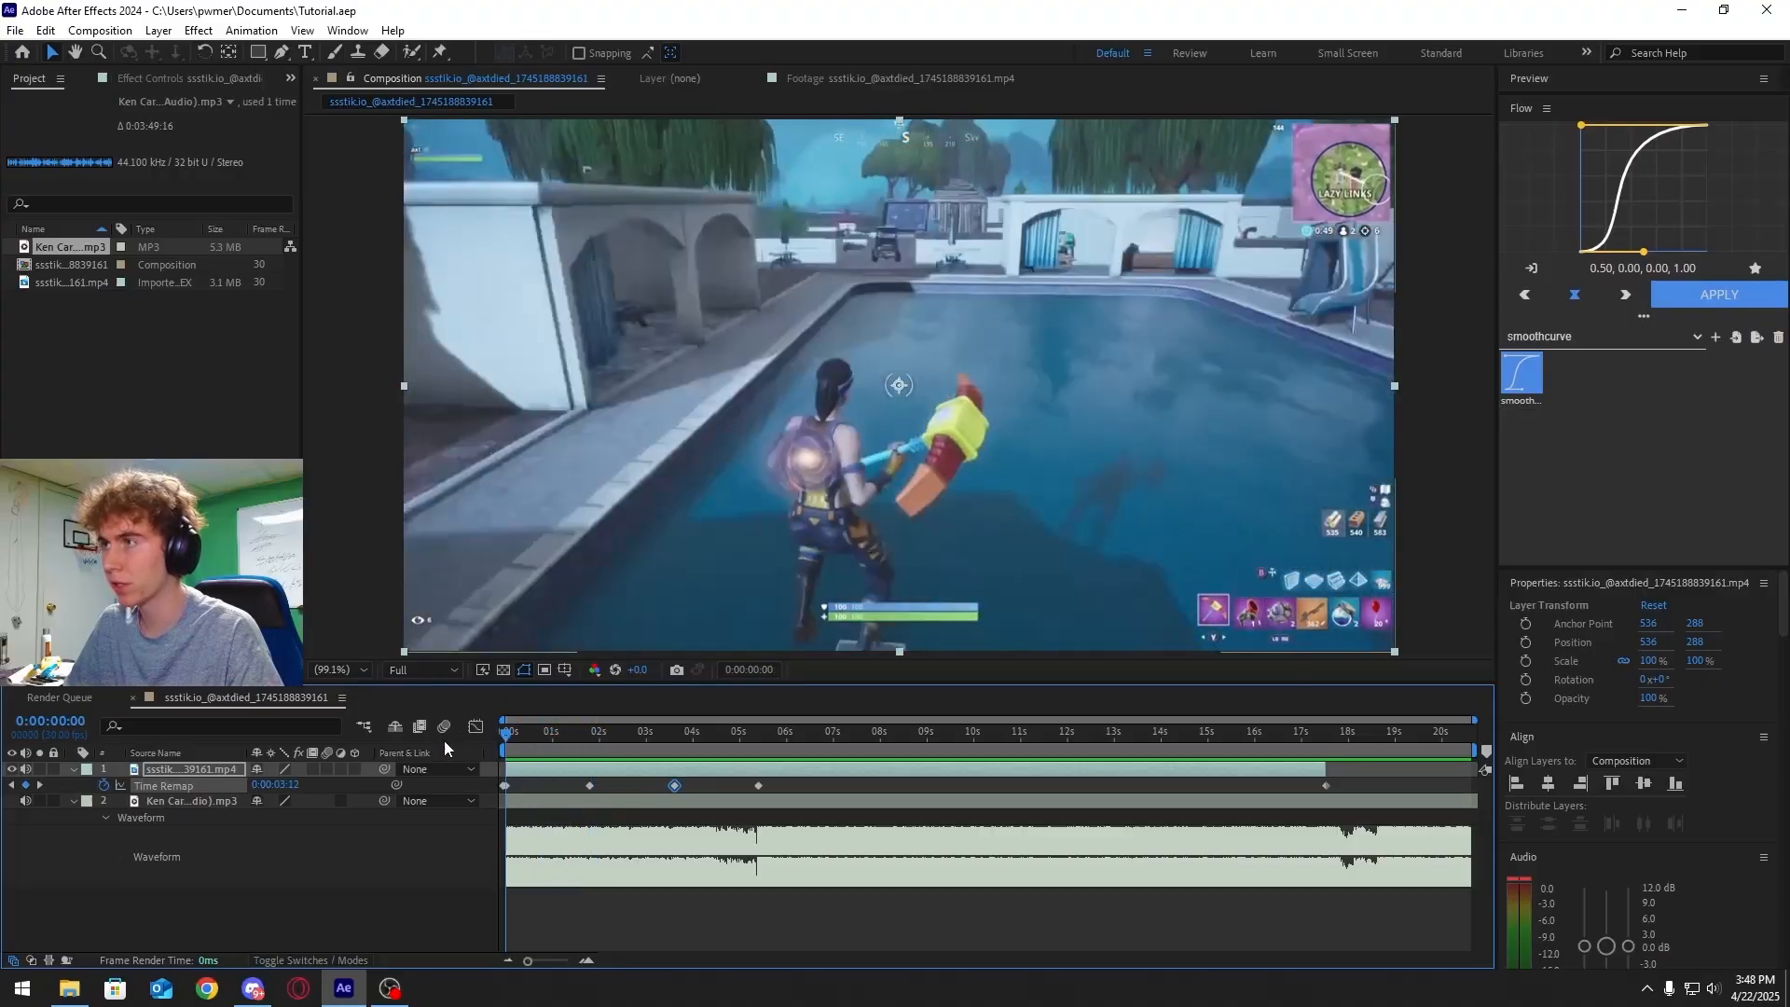
key("space")
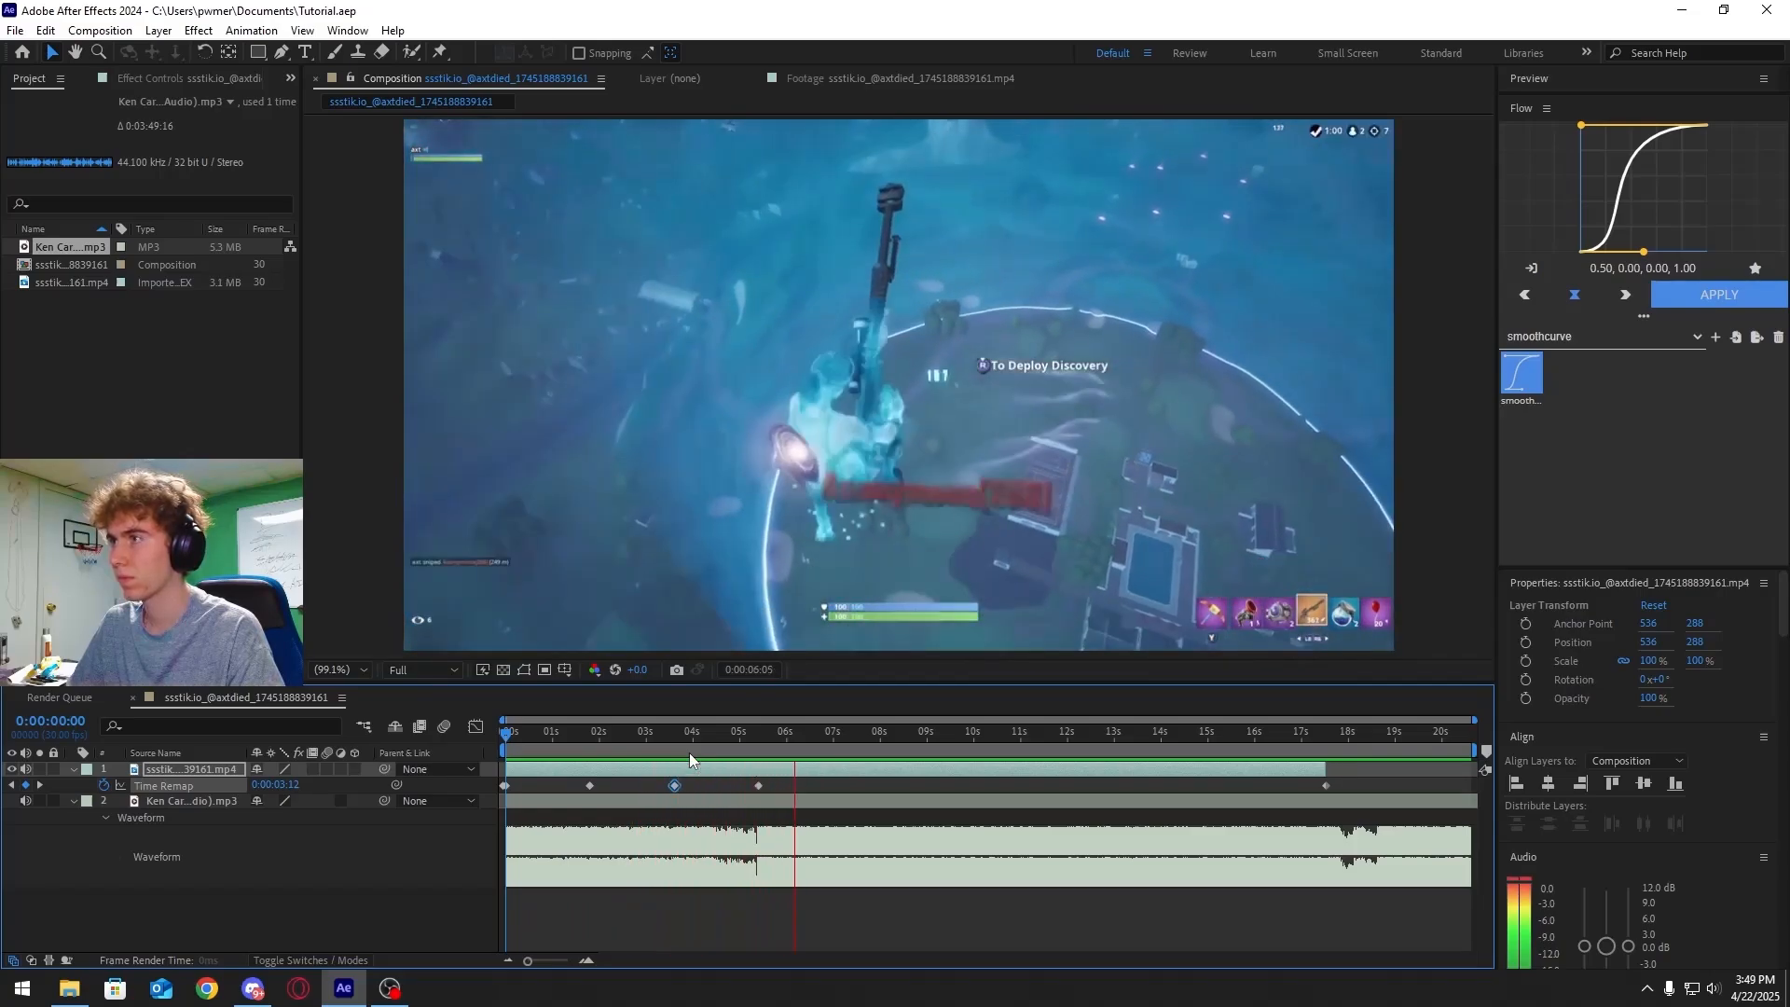
Shift the Time Remap keyframe near 3.6 seconds slightly later and preview the result
left_click_drag(724, 744, 674, 752)
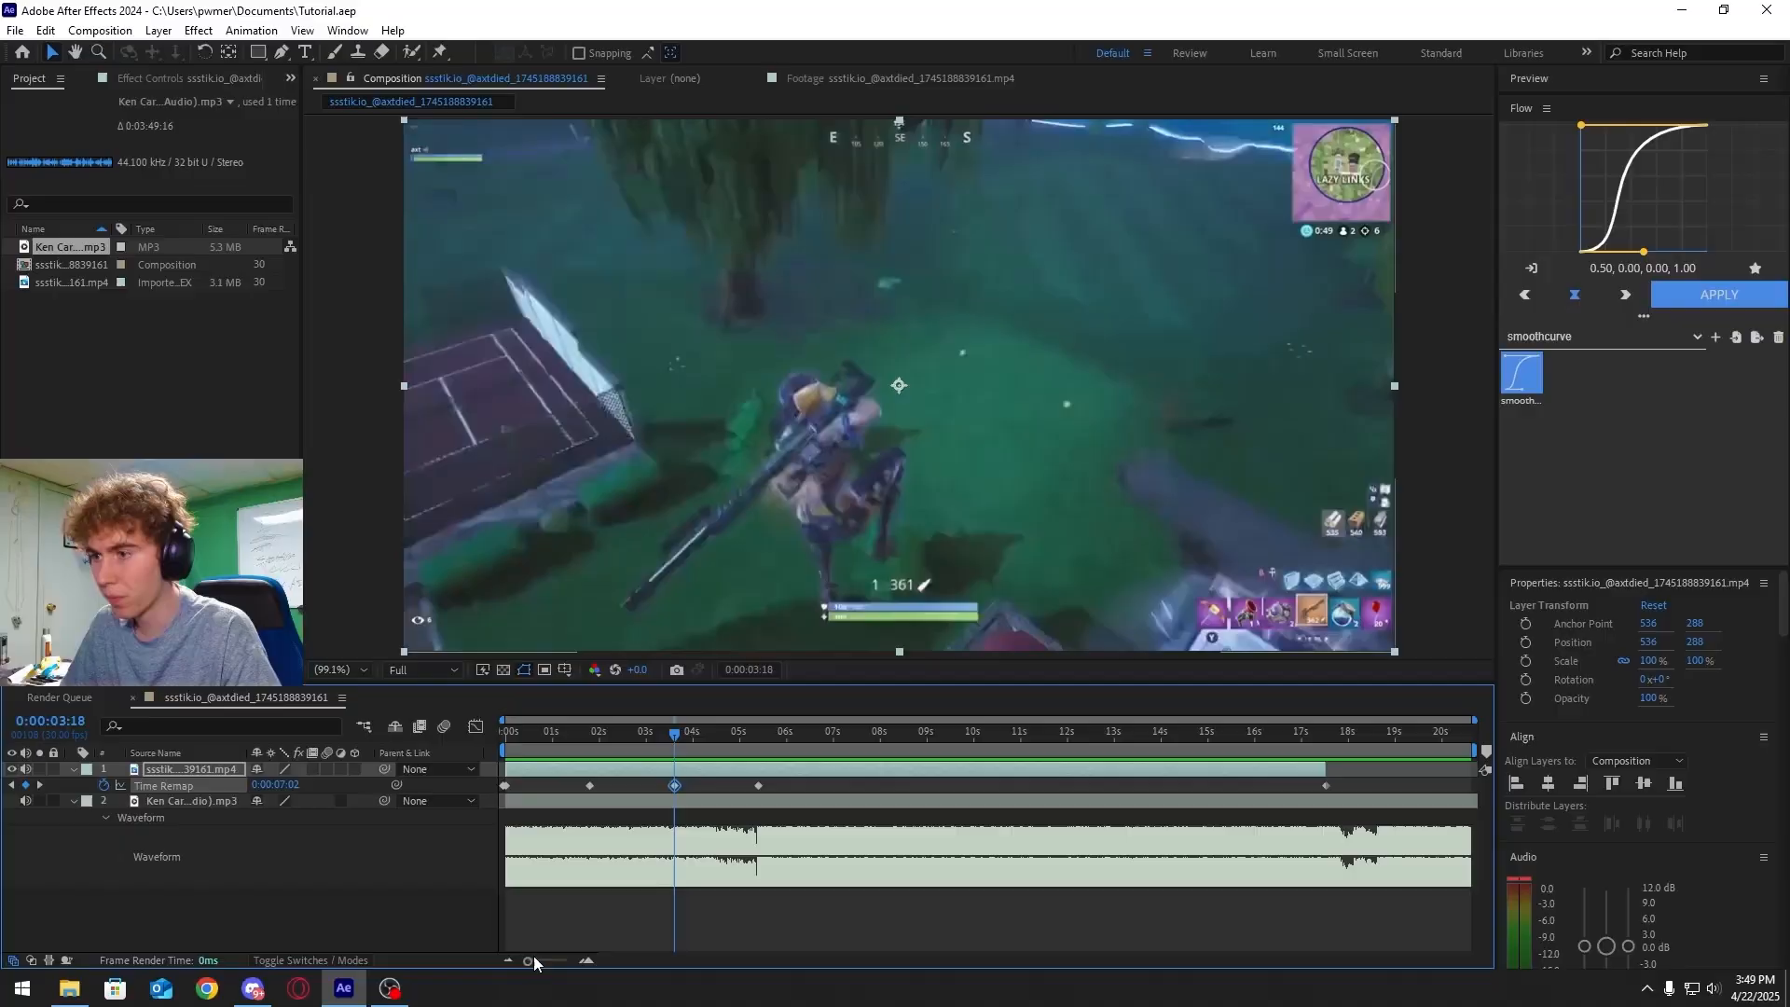
left_click_drag(535, 957, 564, 966)
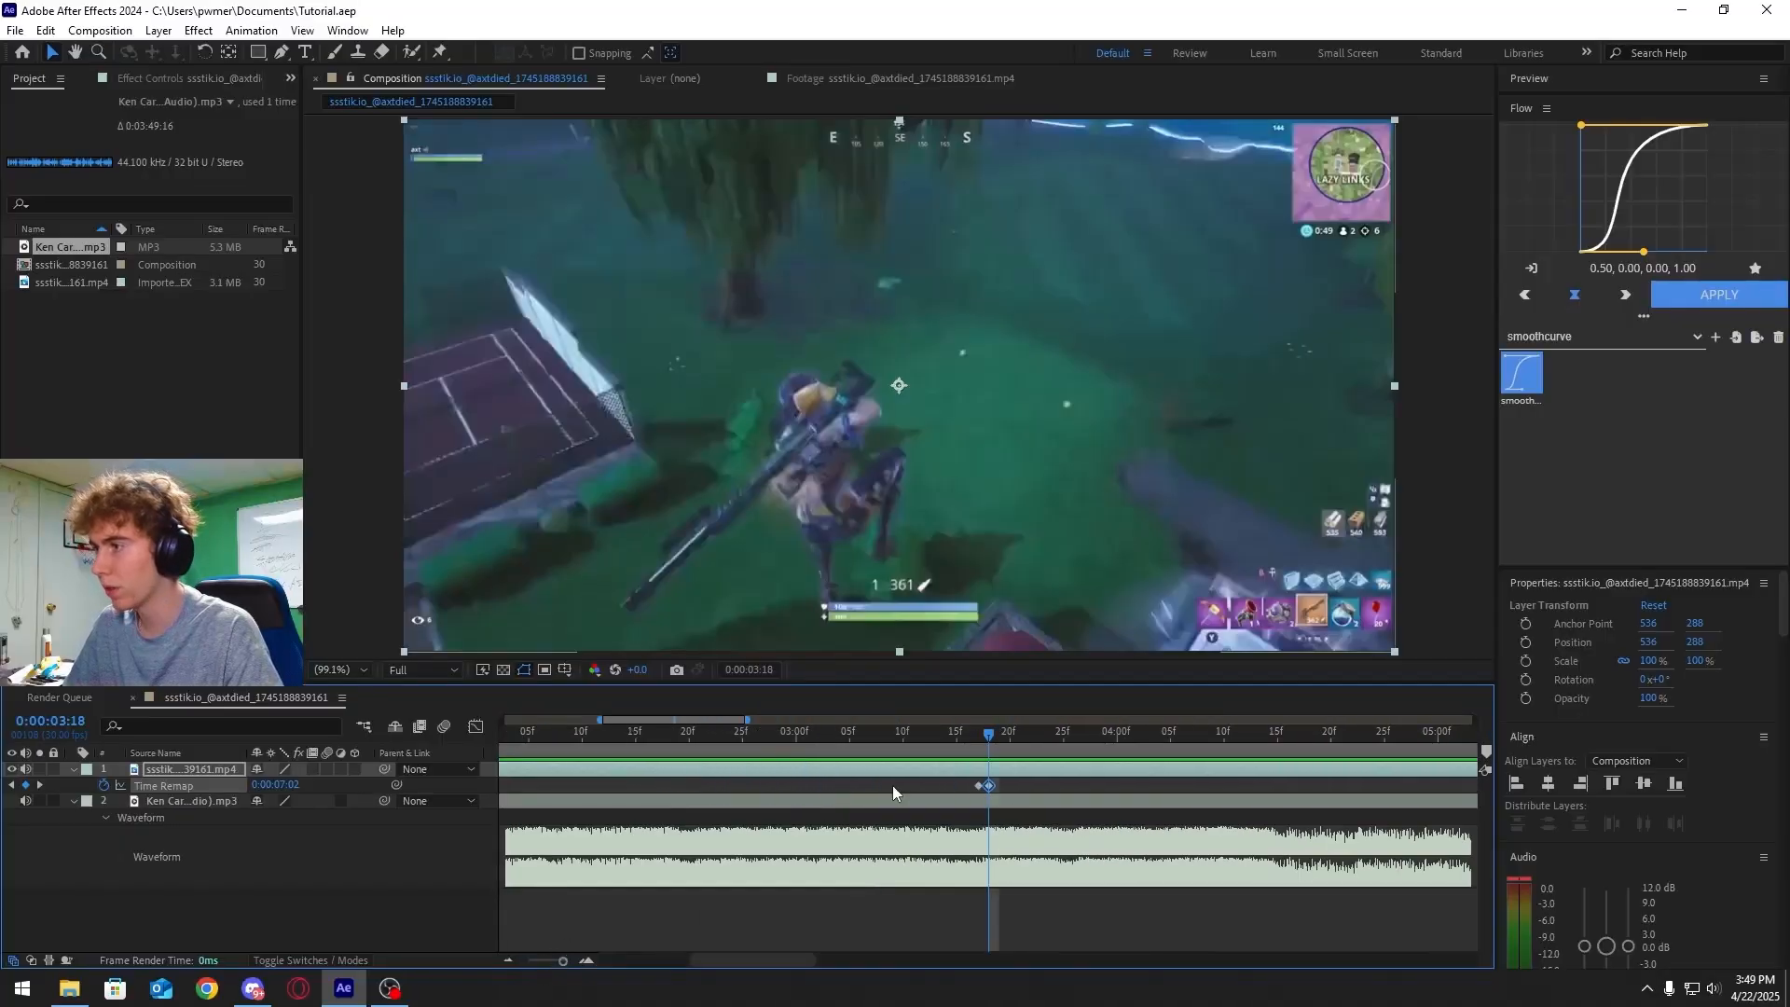
left_click_drag(990, 785, 1063, 785)
left_click_drag(961, 733, 794, 750)
left_click(843, 750)
key("space")
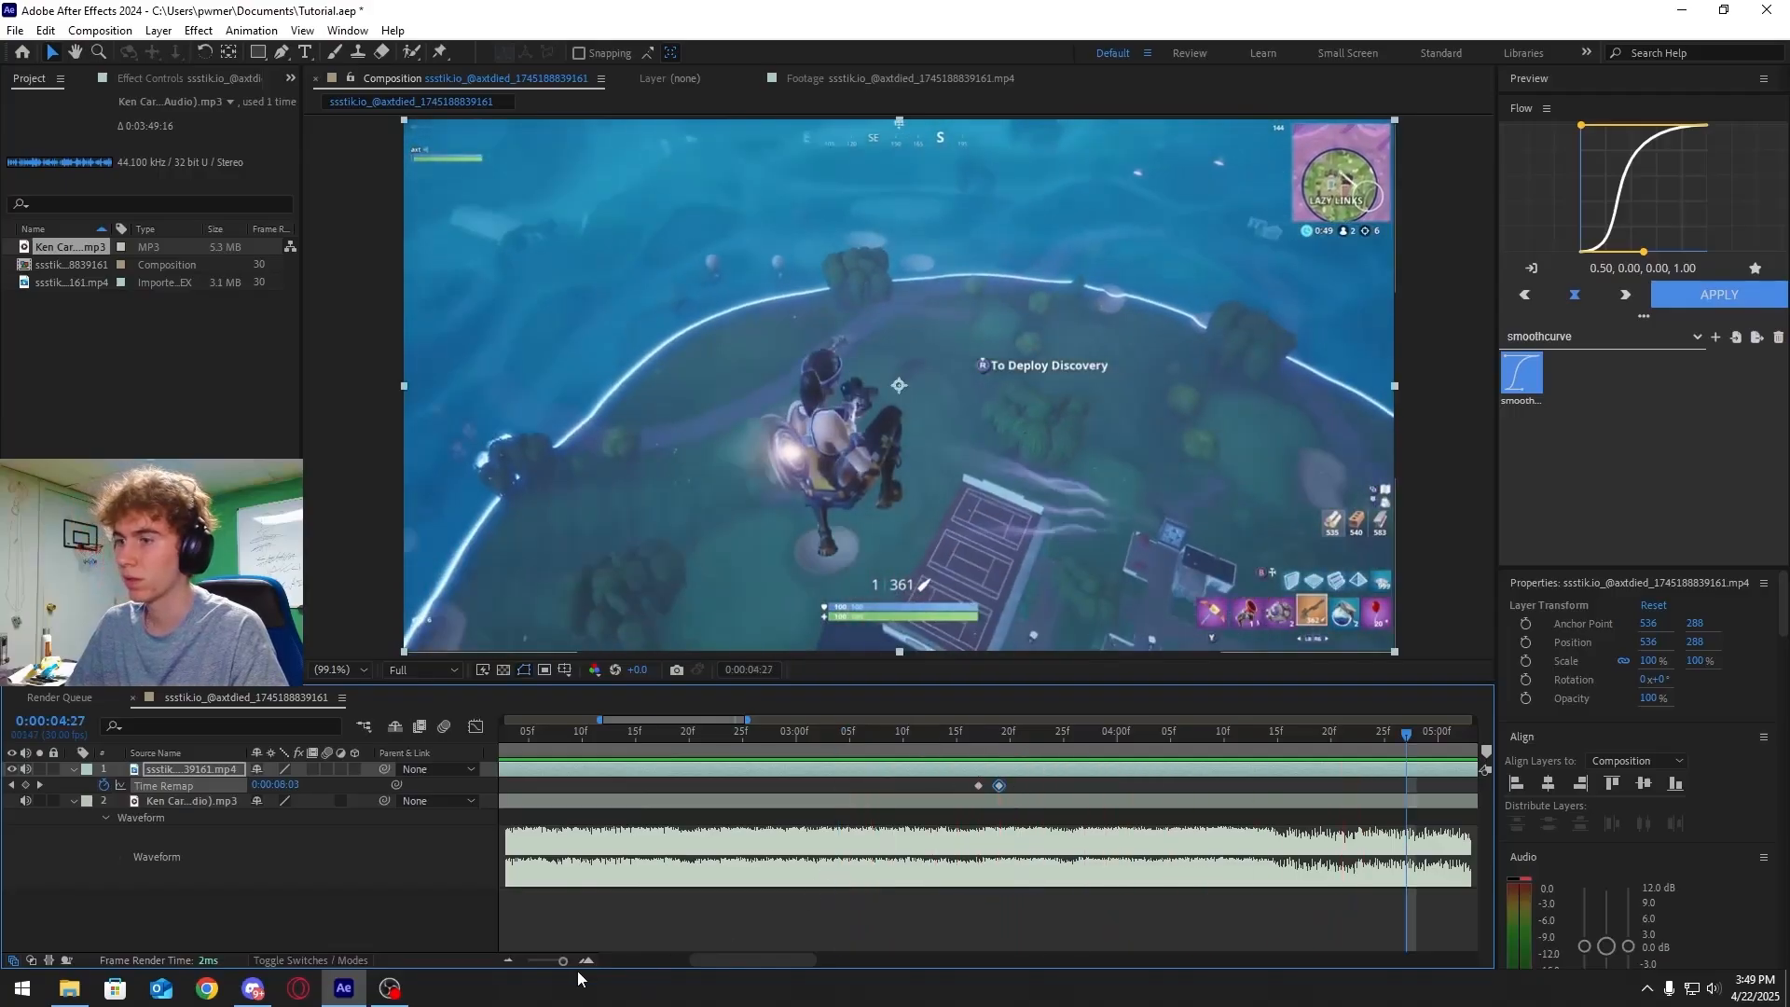
Select all Time Remap keyframes and apply Easy Ease to them
left_click_drag(562, 961, 528, 963)
left_click(846, 733)
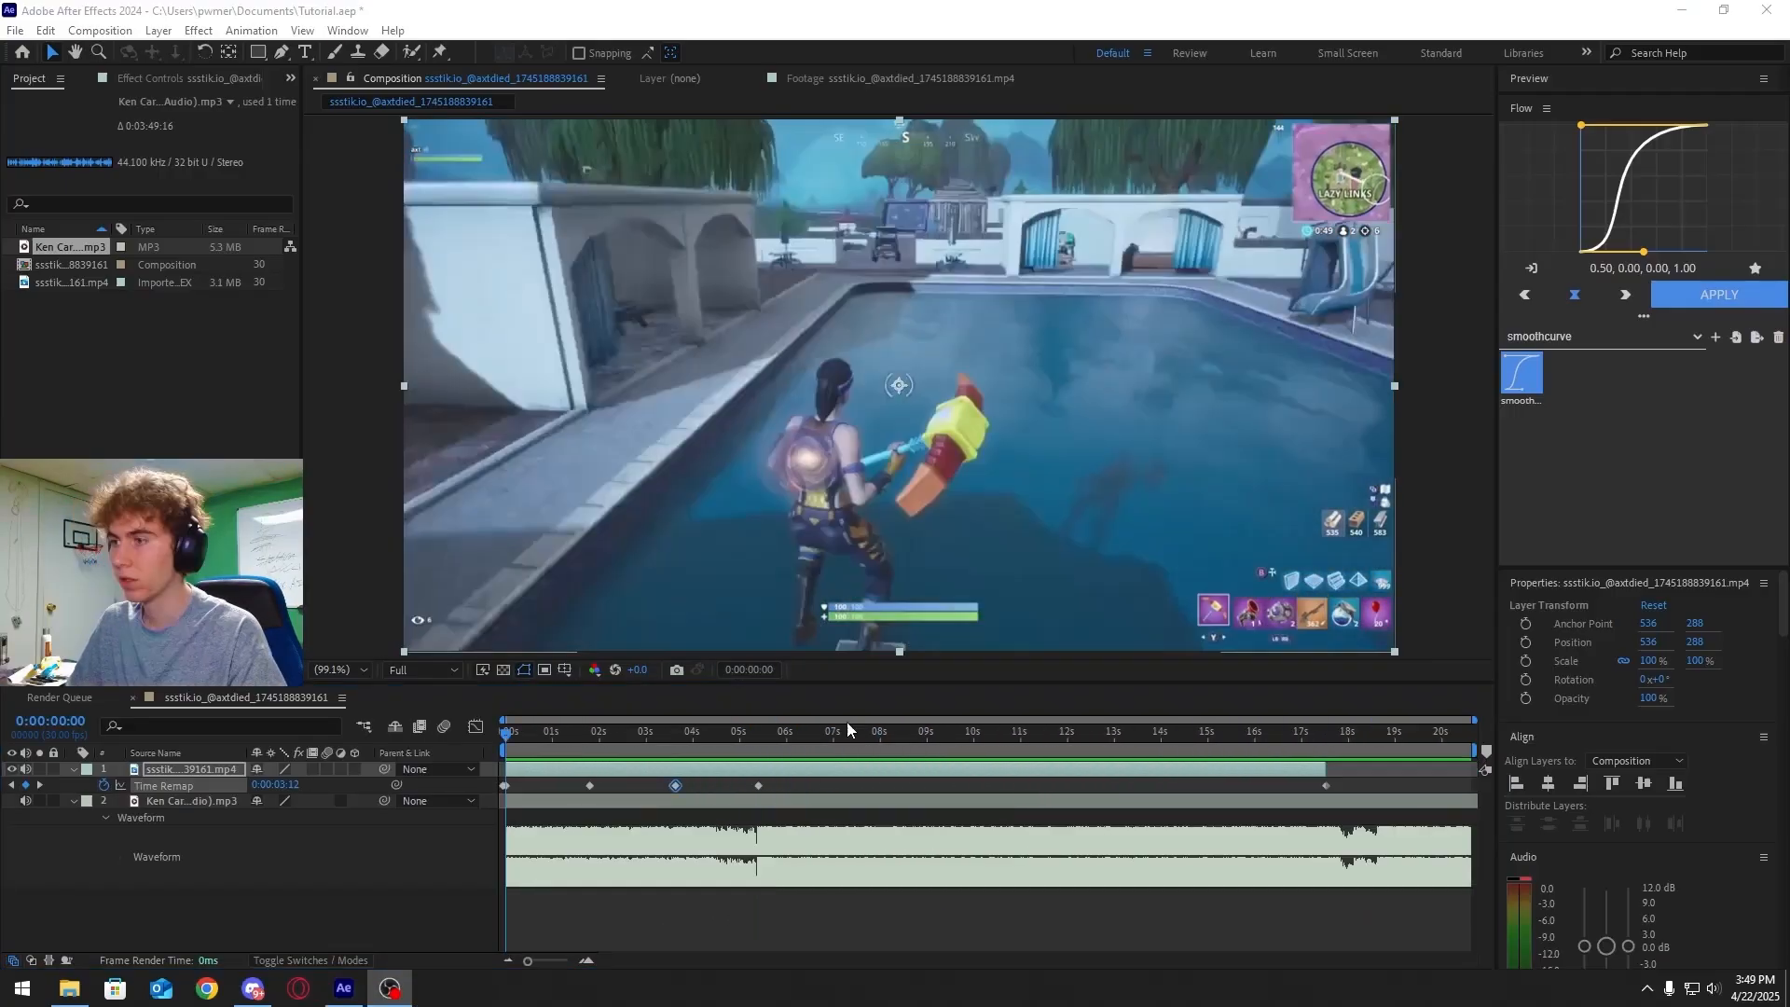
left_click(648, 744)
left_click_drag(648, 746, 662, 745)
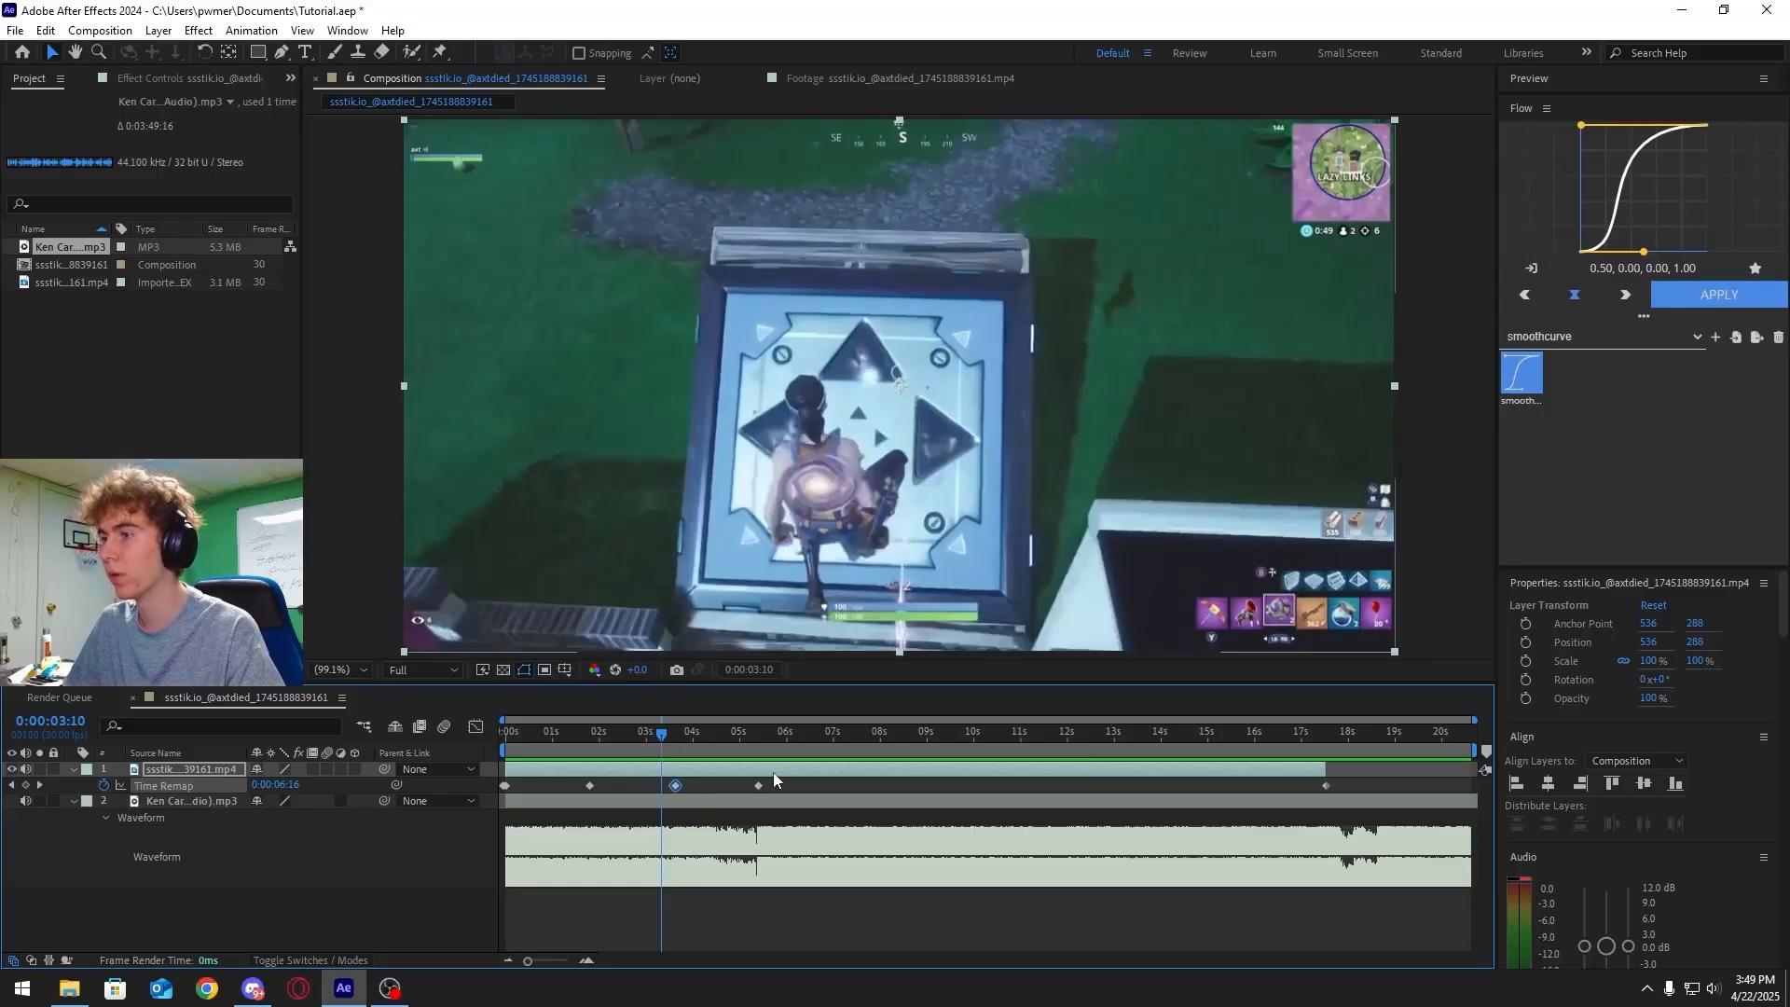
left_click_drag(1343, 783, 485, 789)
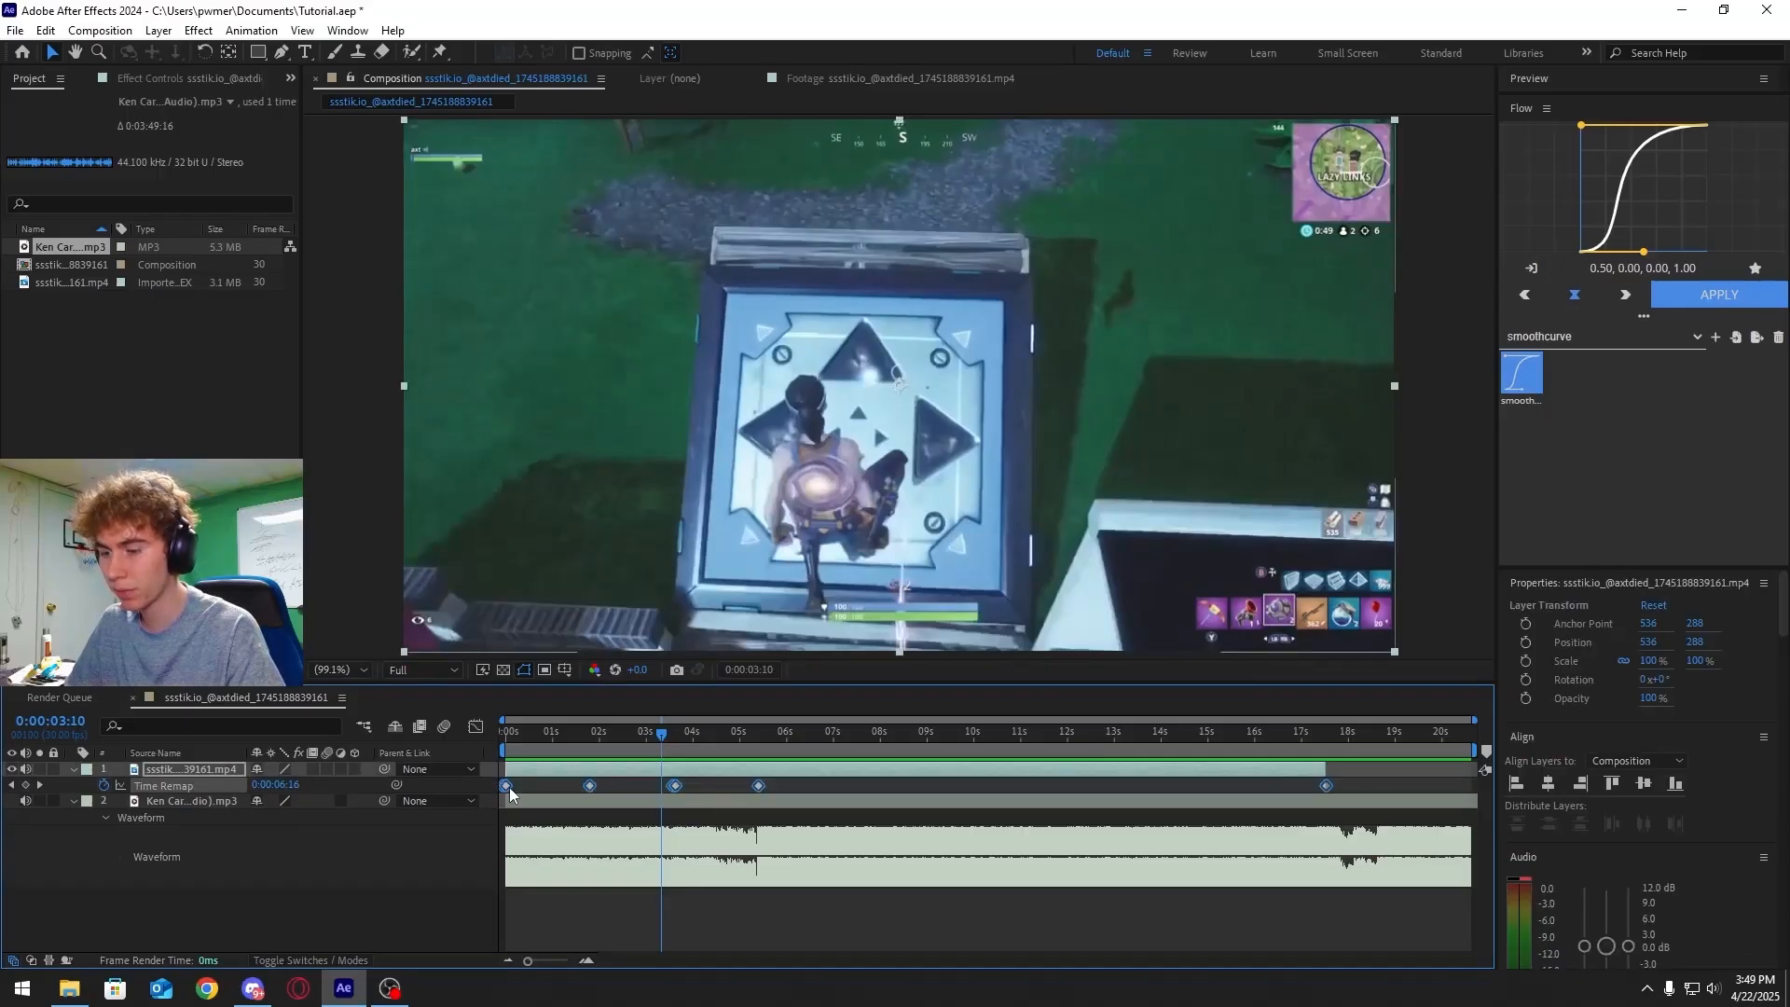
key("F9")
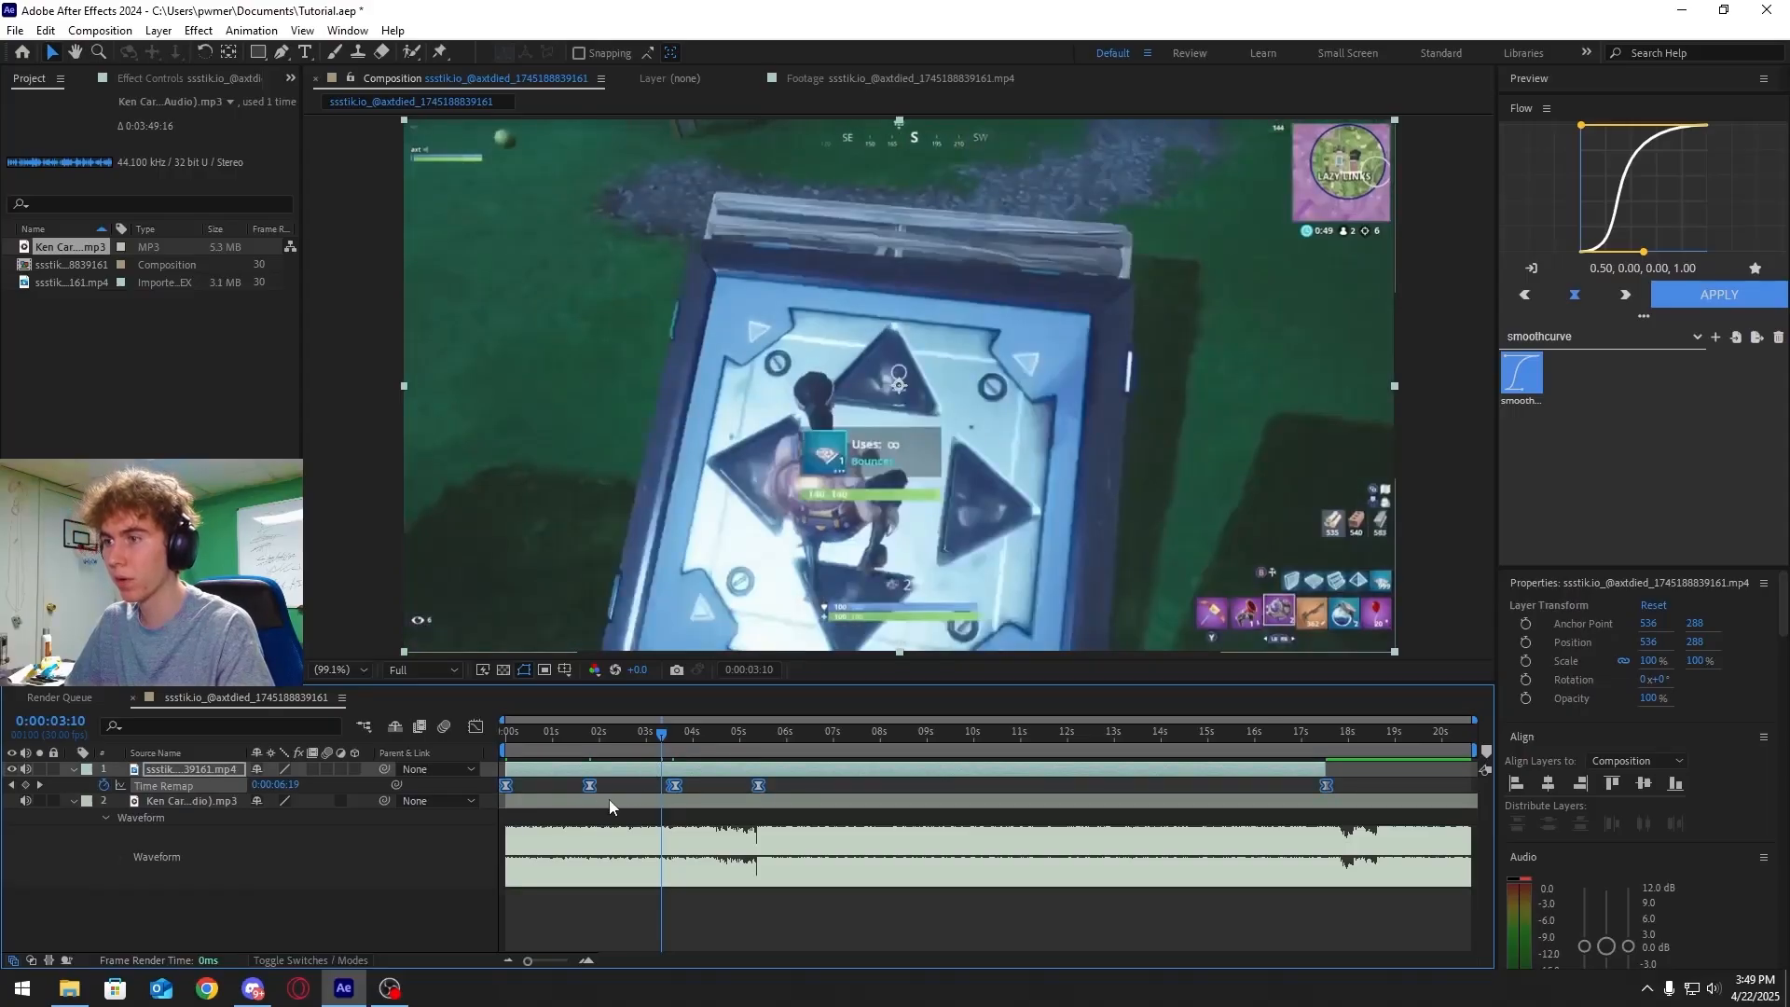
Preview the eased speed ramp from the start
left_click_drag(652, 735, 484, 751)
key("space")
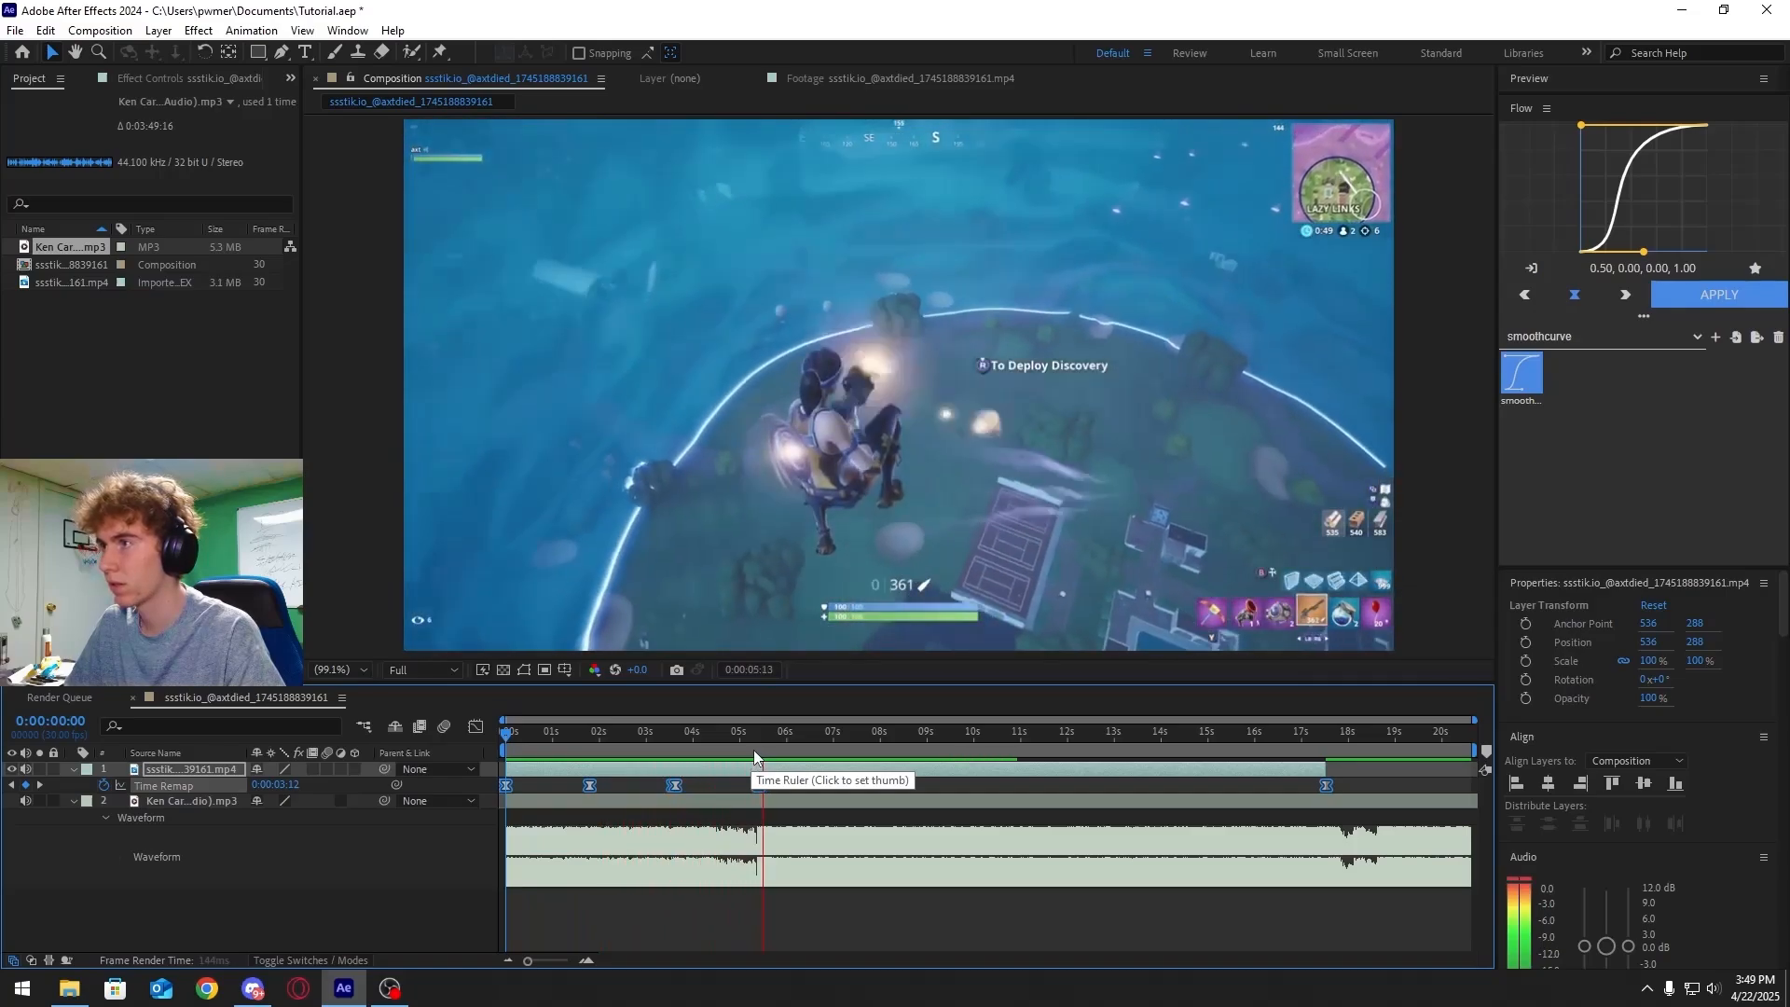
mouse_move(804, 742)
left_mouse_down()
mouse_move(748, 741)
mouse_move(803, 744)
left_mouse_up()
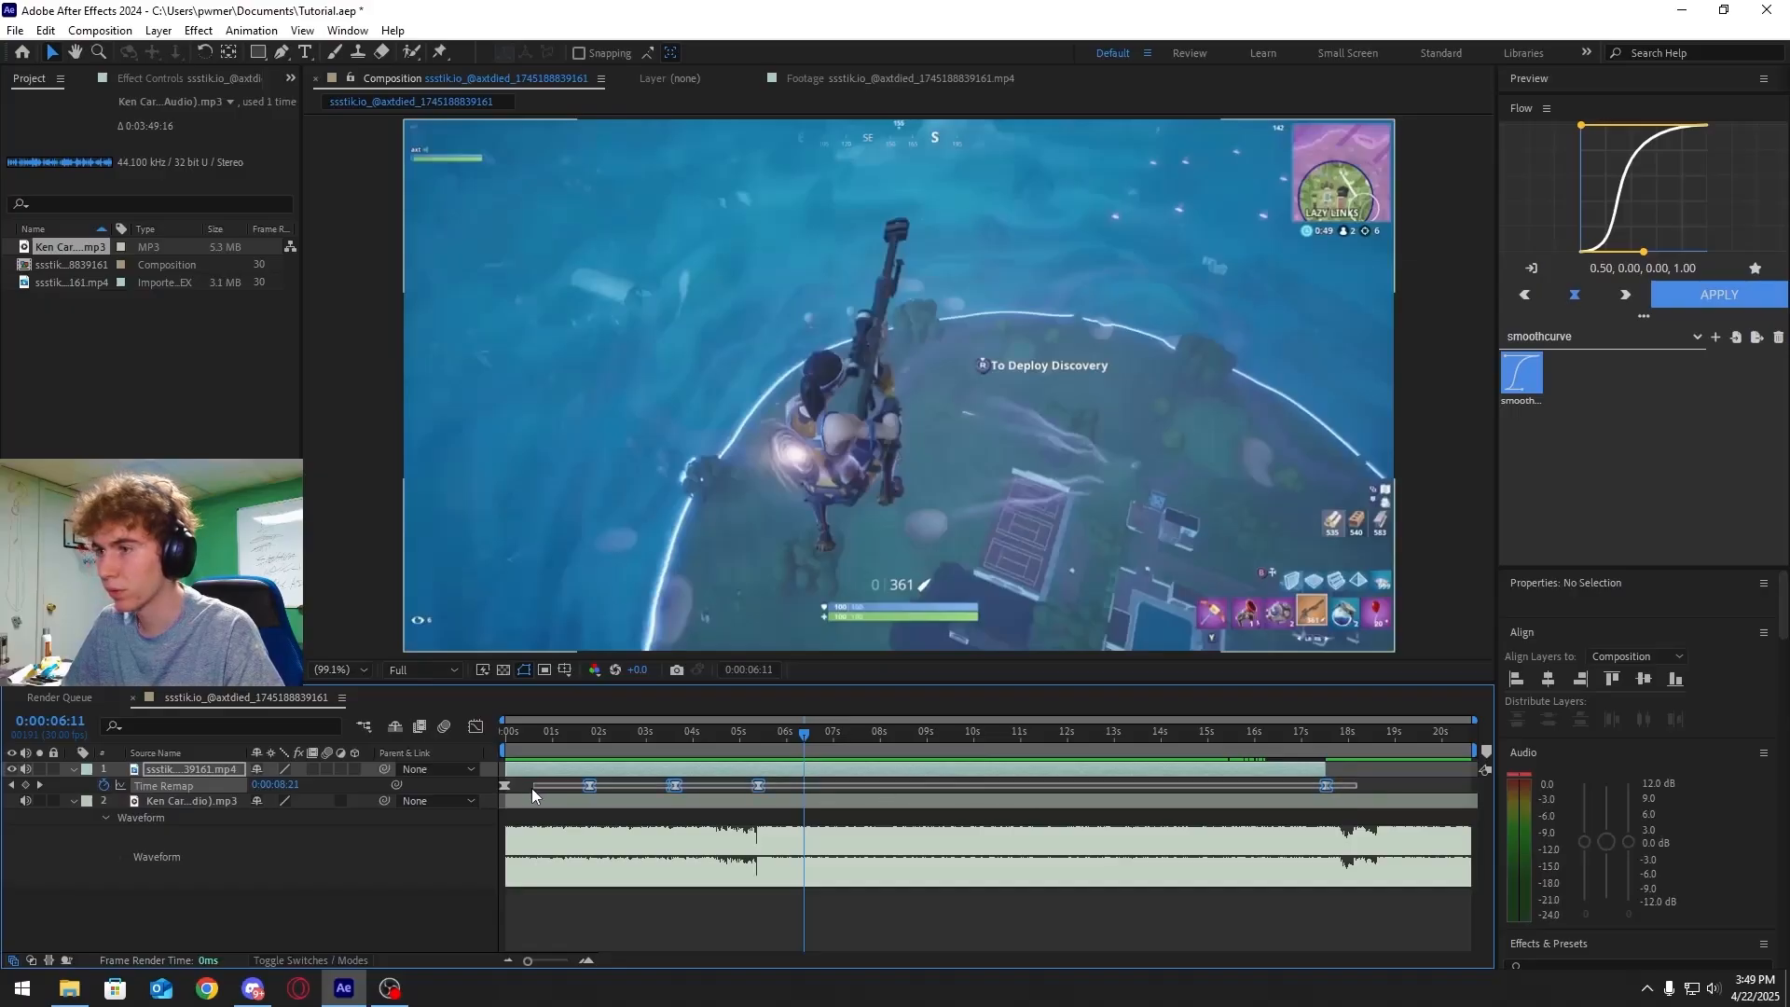
Open the Graph Editor for the Time Remap property
left_click(566, 731)
left_click(475, 728)
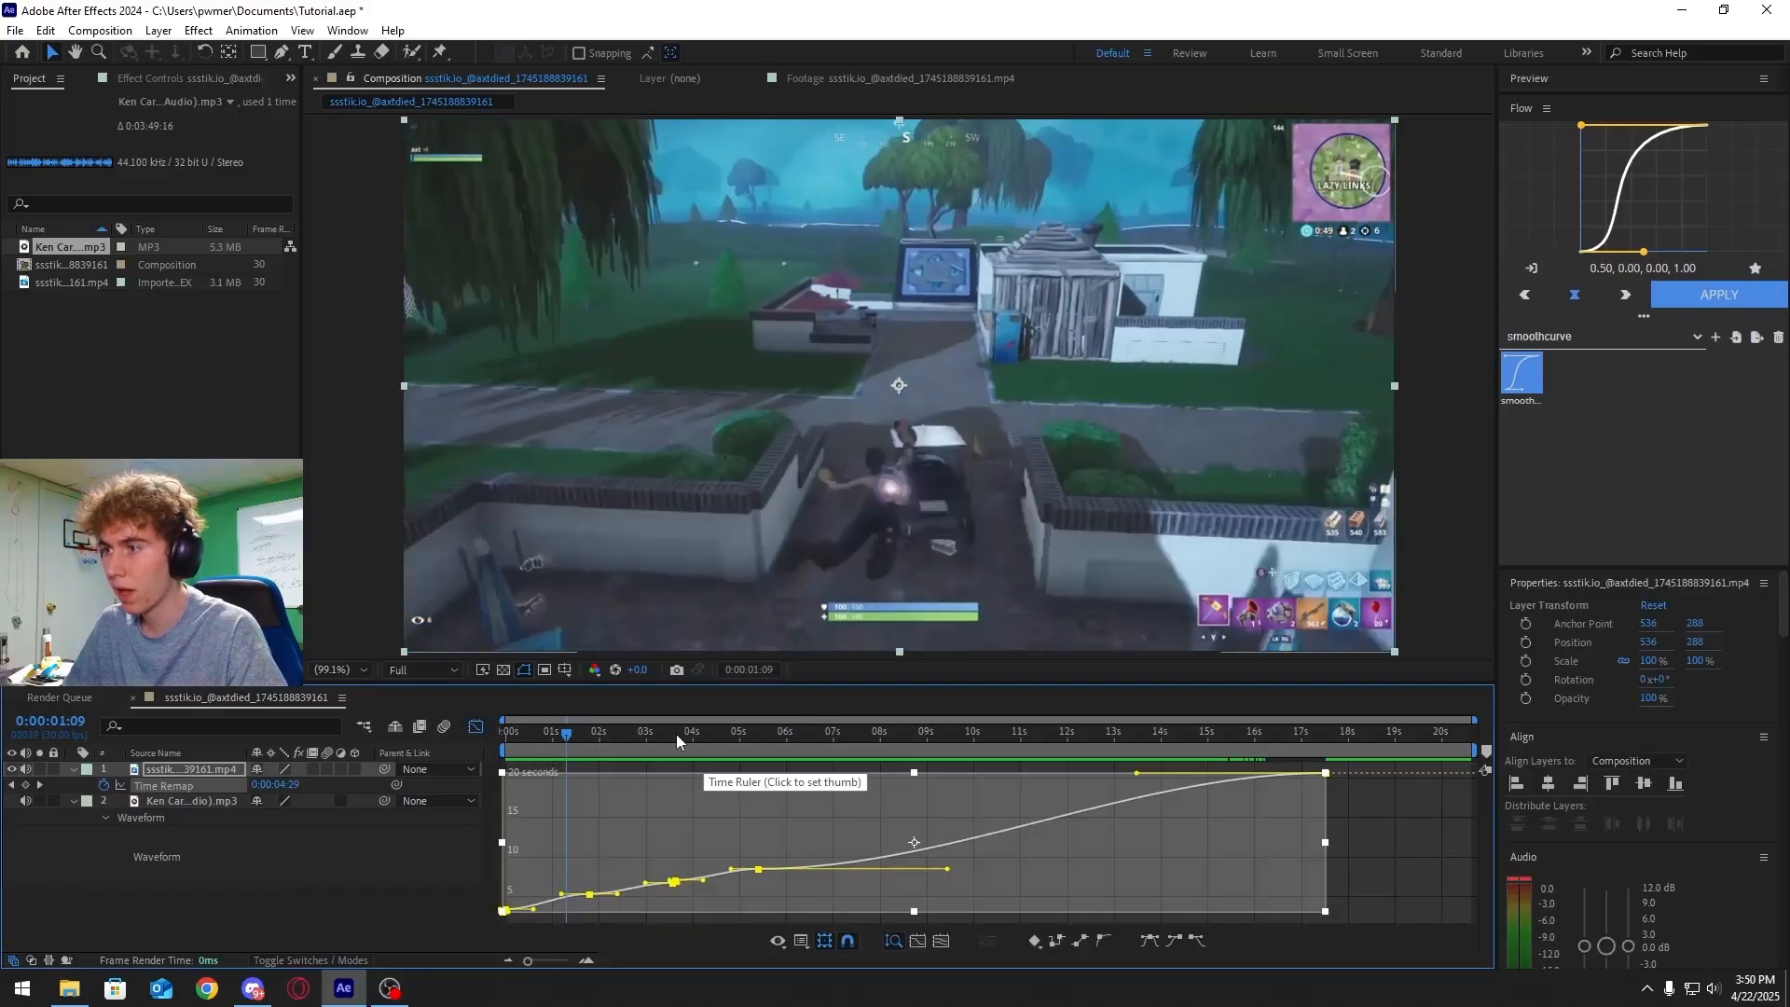
left_click_drag(615, 738, 529, 742)
left_click(1186, 854)
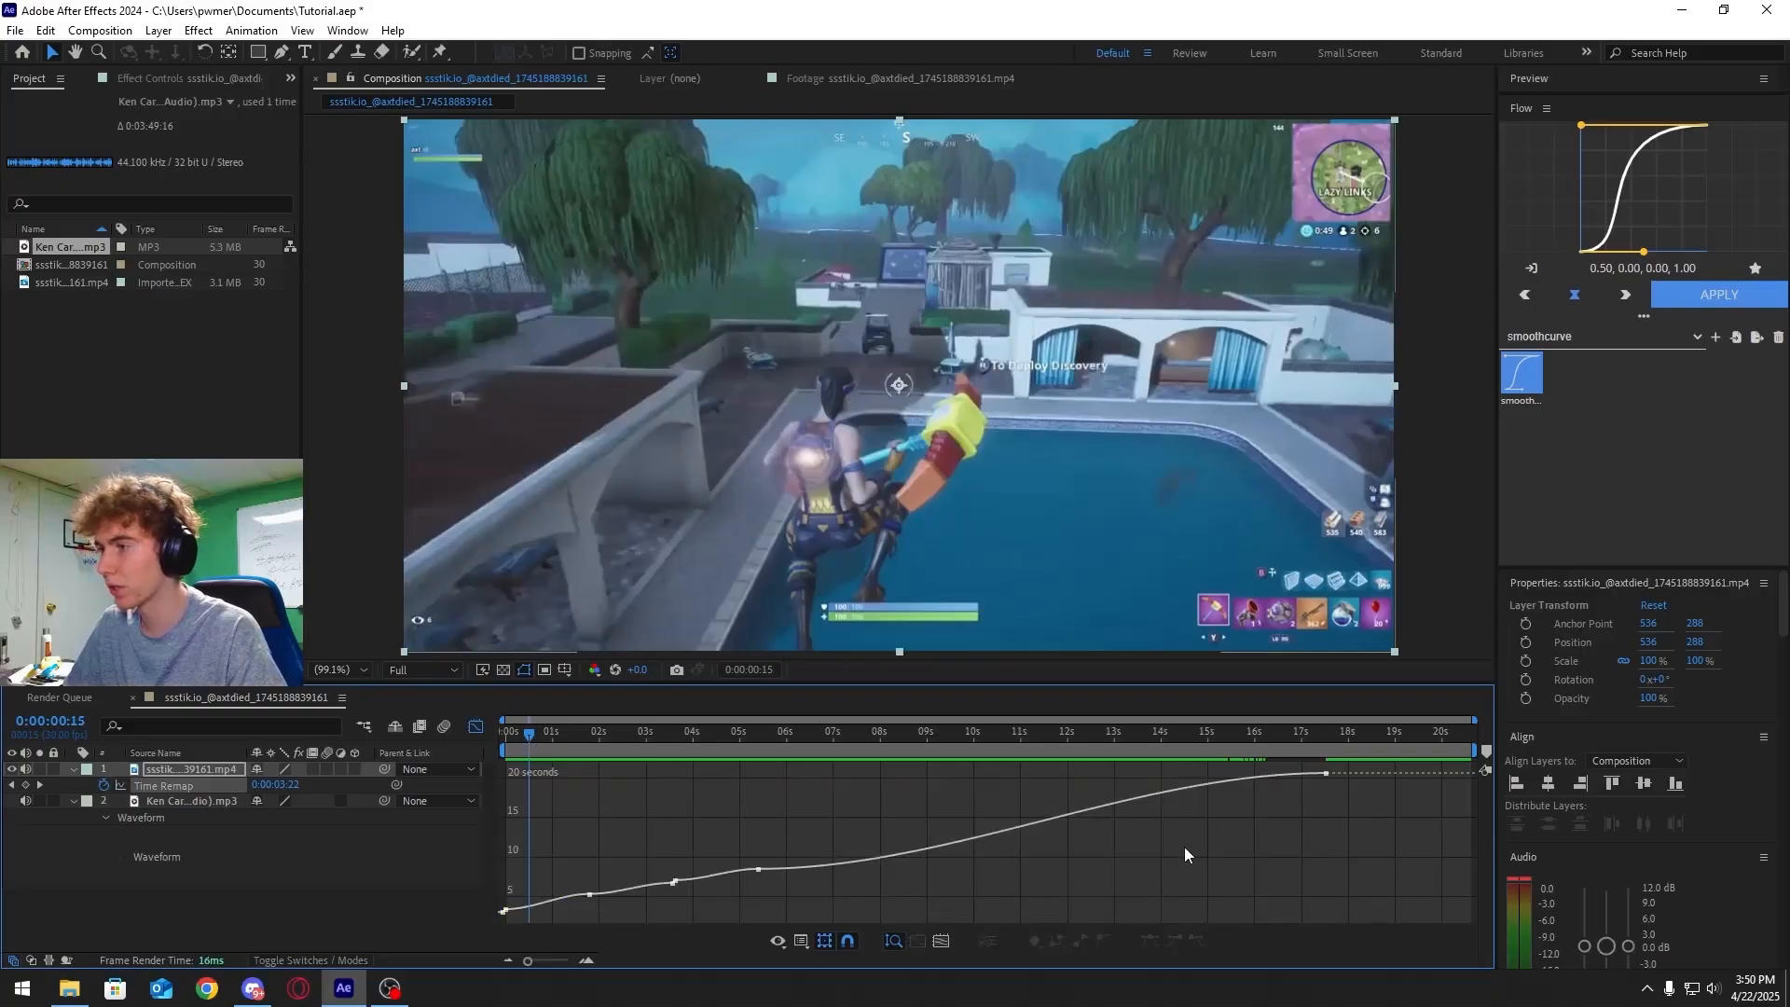
Reshape the Time Remap curve near its start in the Graph Editor and preview playback
left_click_drag(528, 961, 556, 961)
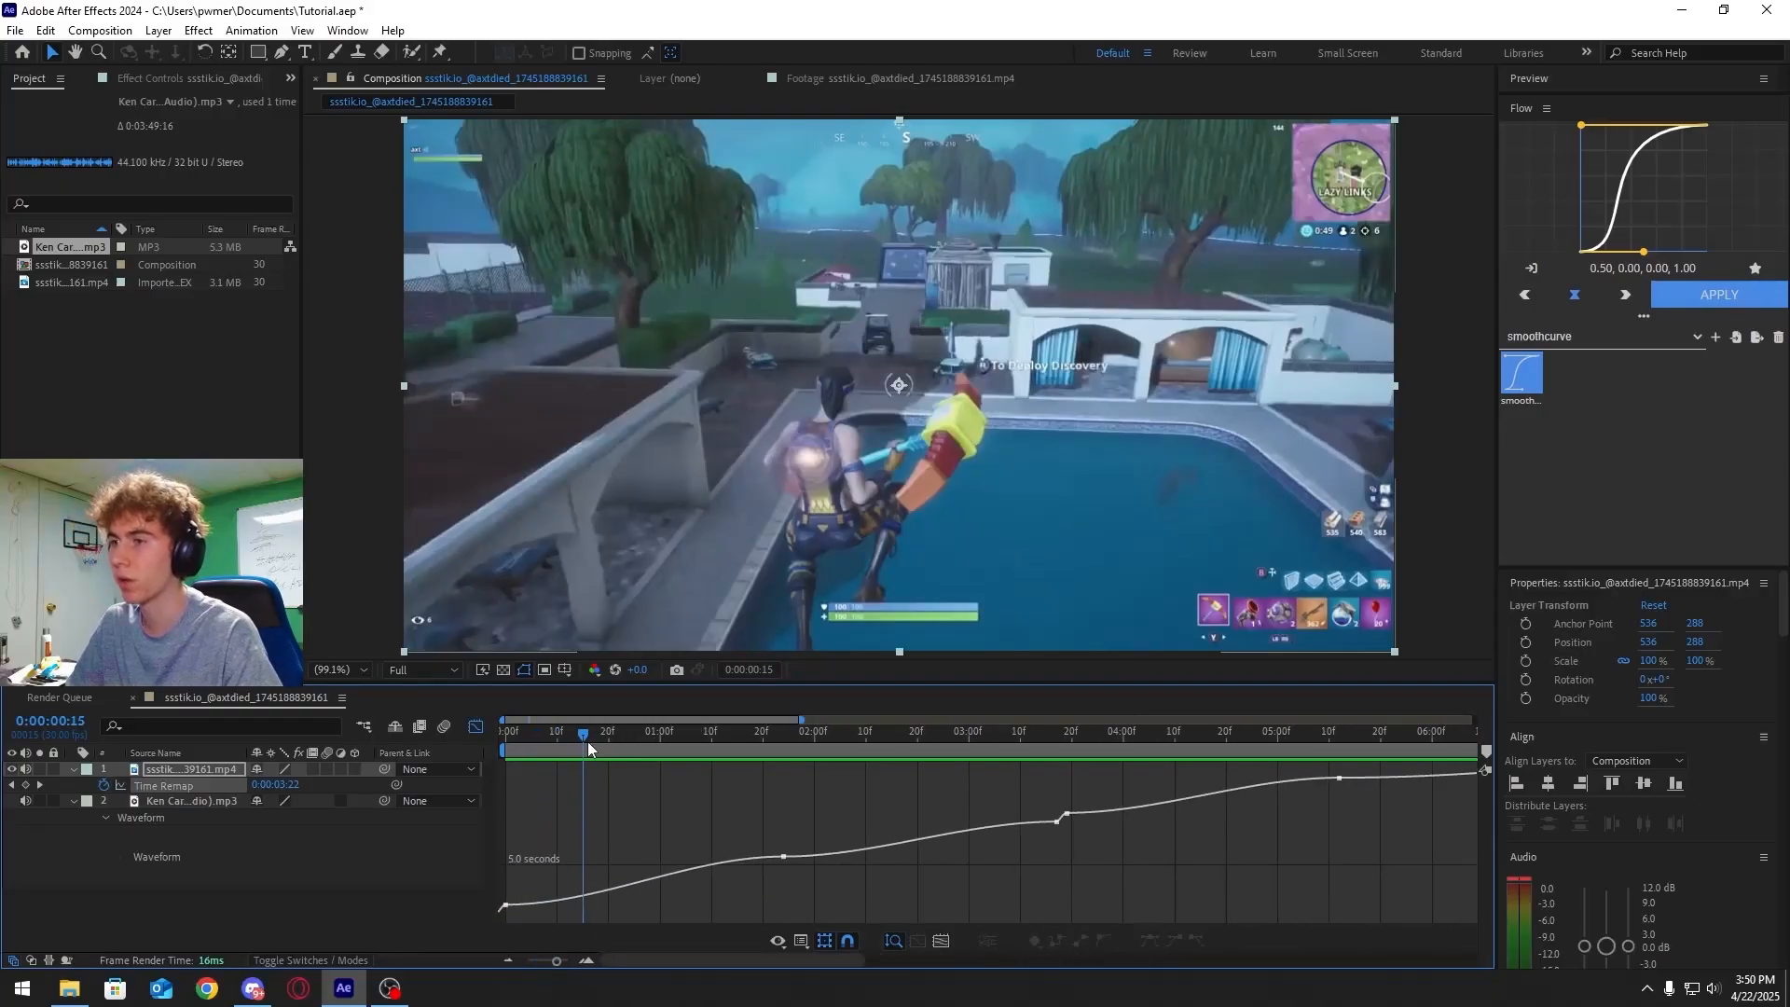
left_click_drag(587, 741, 524, 748)
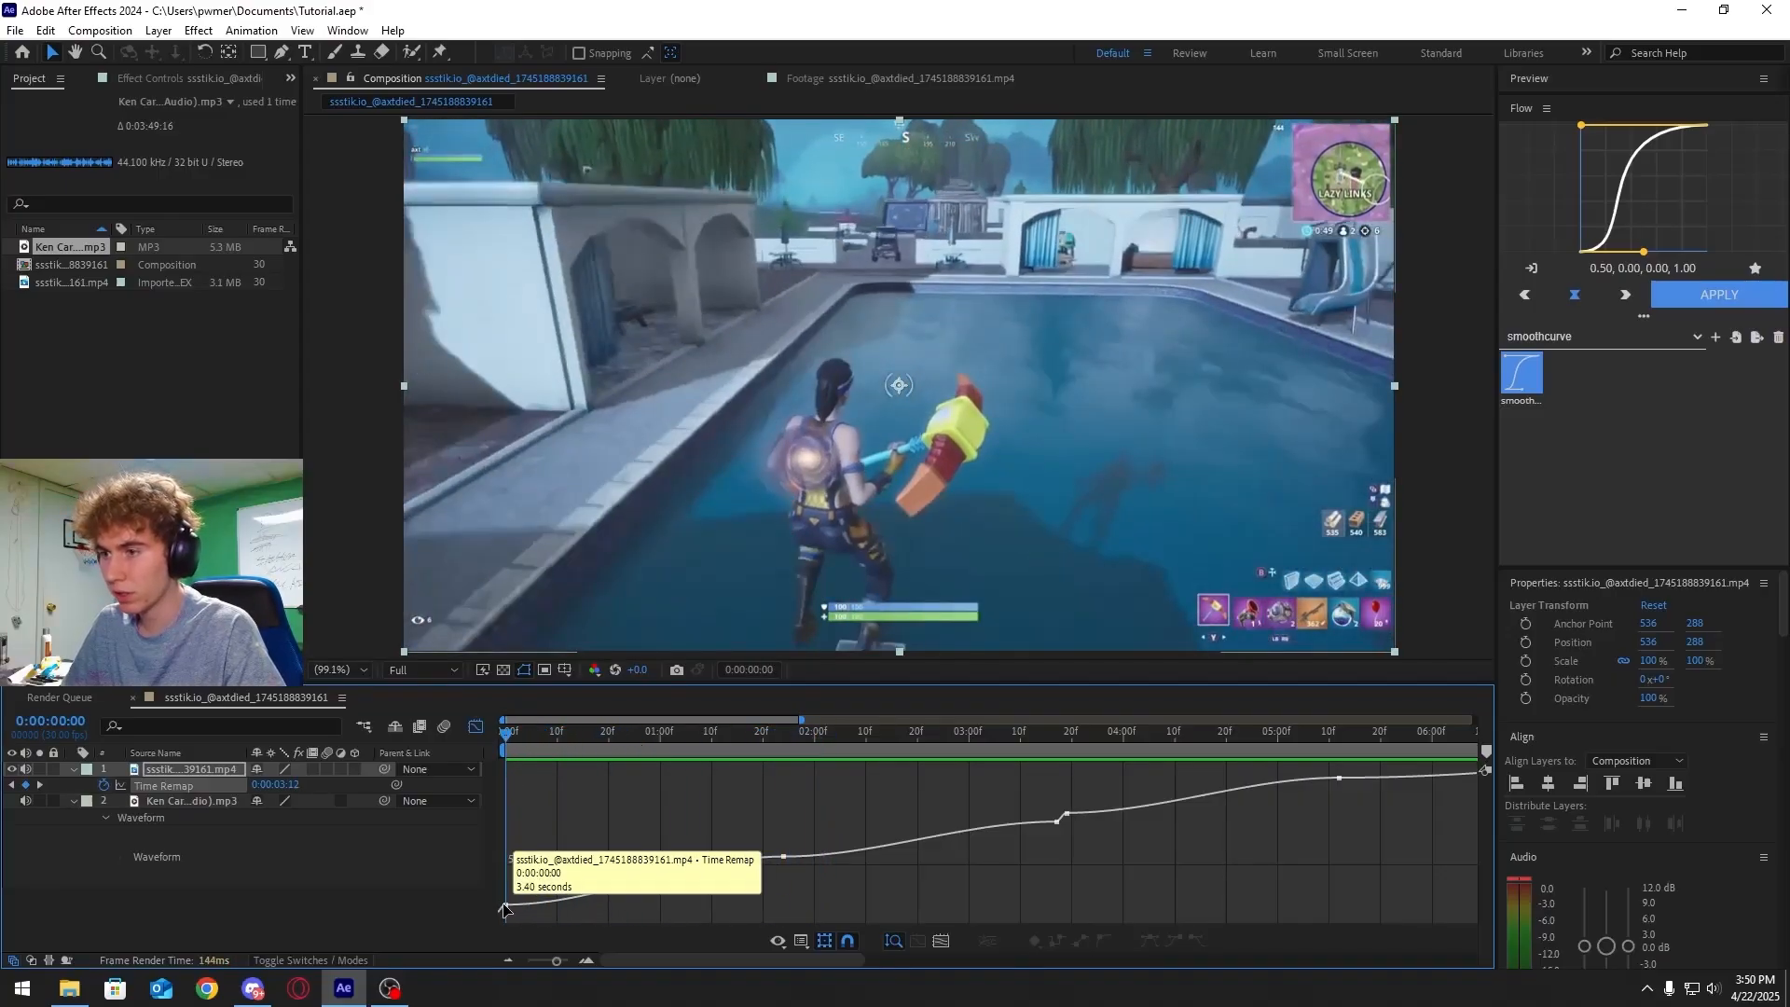
double_click(559, 898)
left_click_drag(596, 905, 472, 882)
key("space")
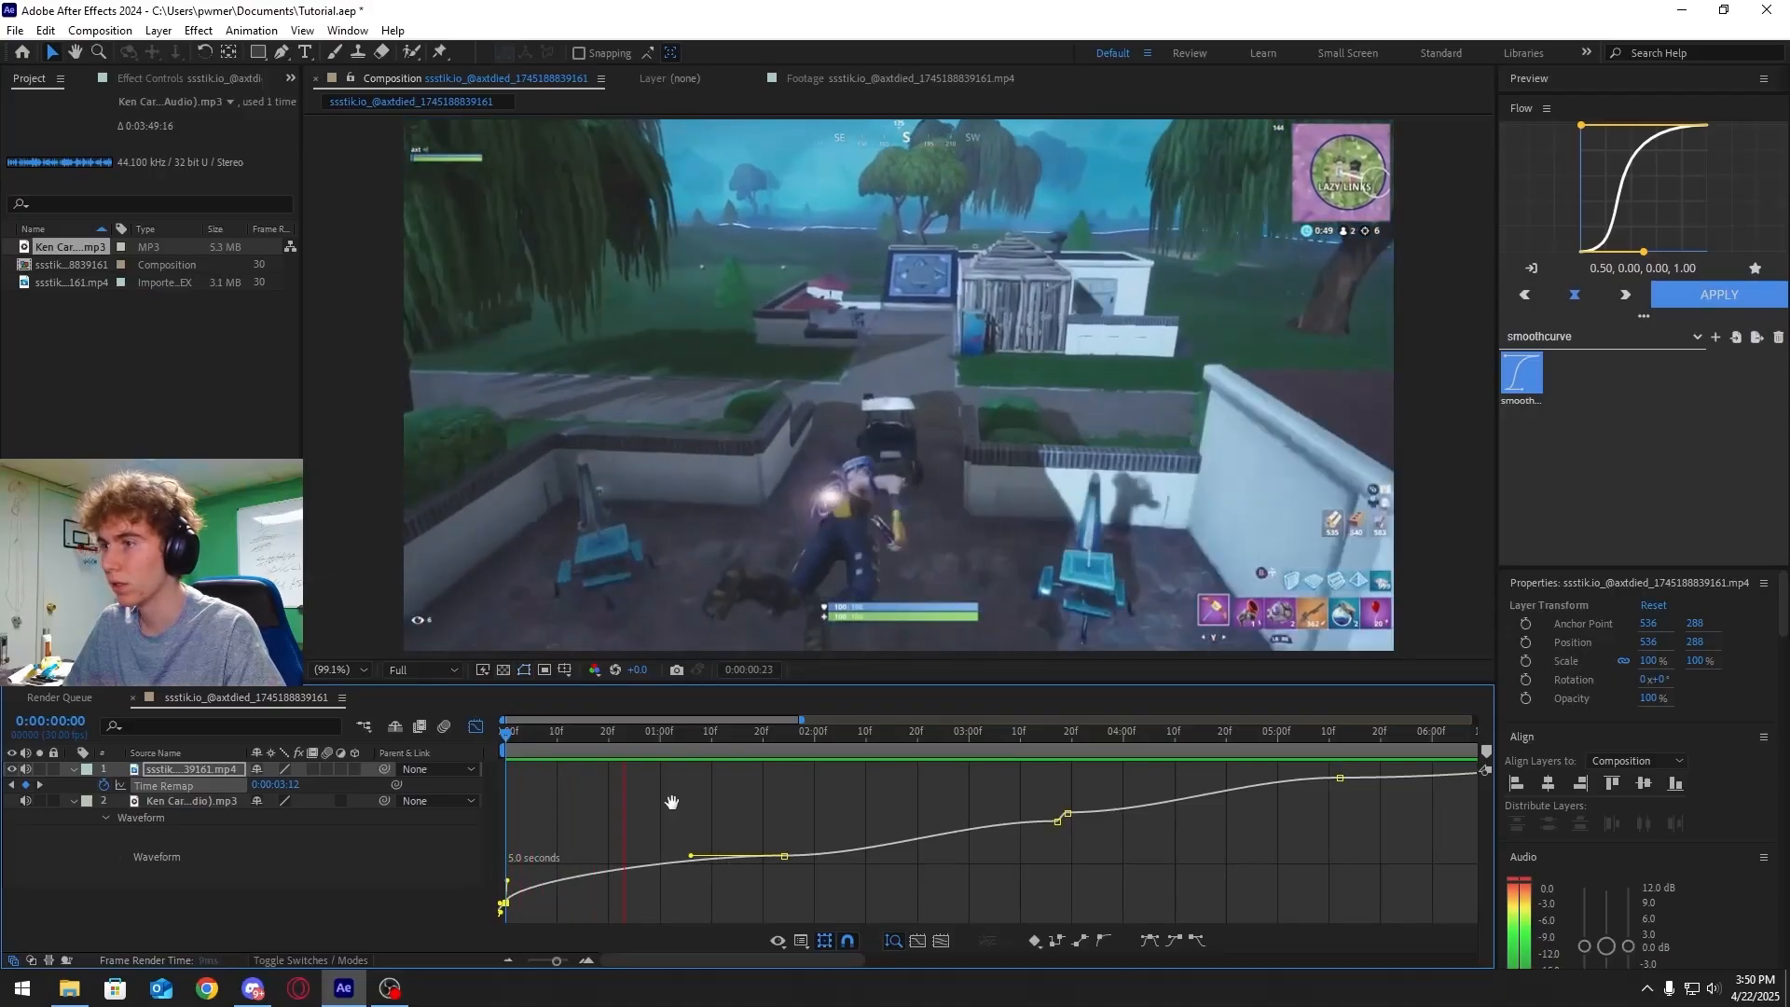
Pull the first Time Remap keyframe's handle in the Graph Editor and preview the change
key("space")
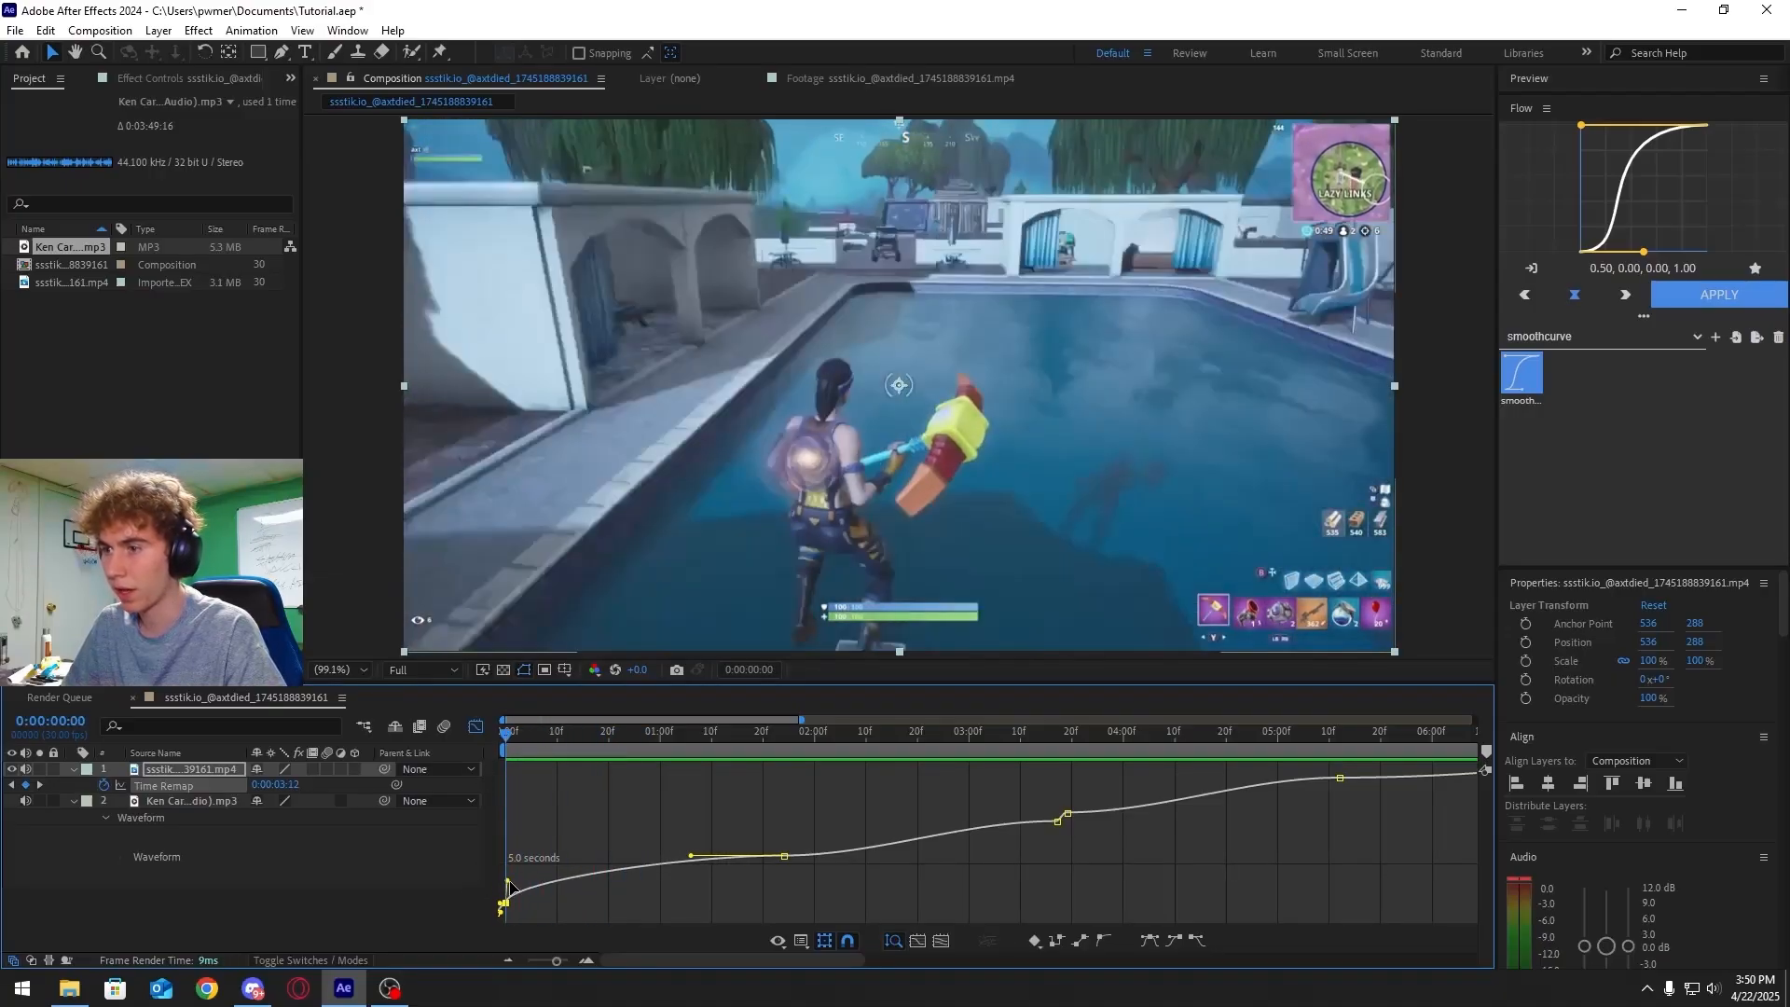
left_click_drag(508, 881, 502, 874)
key("space")
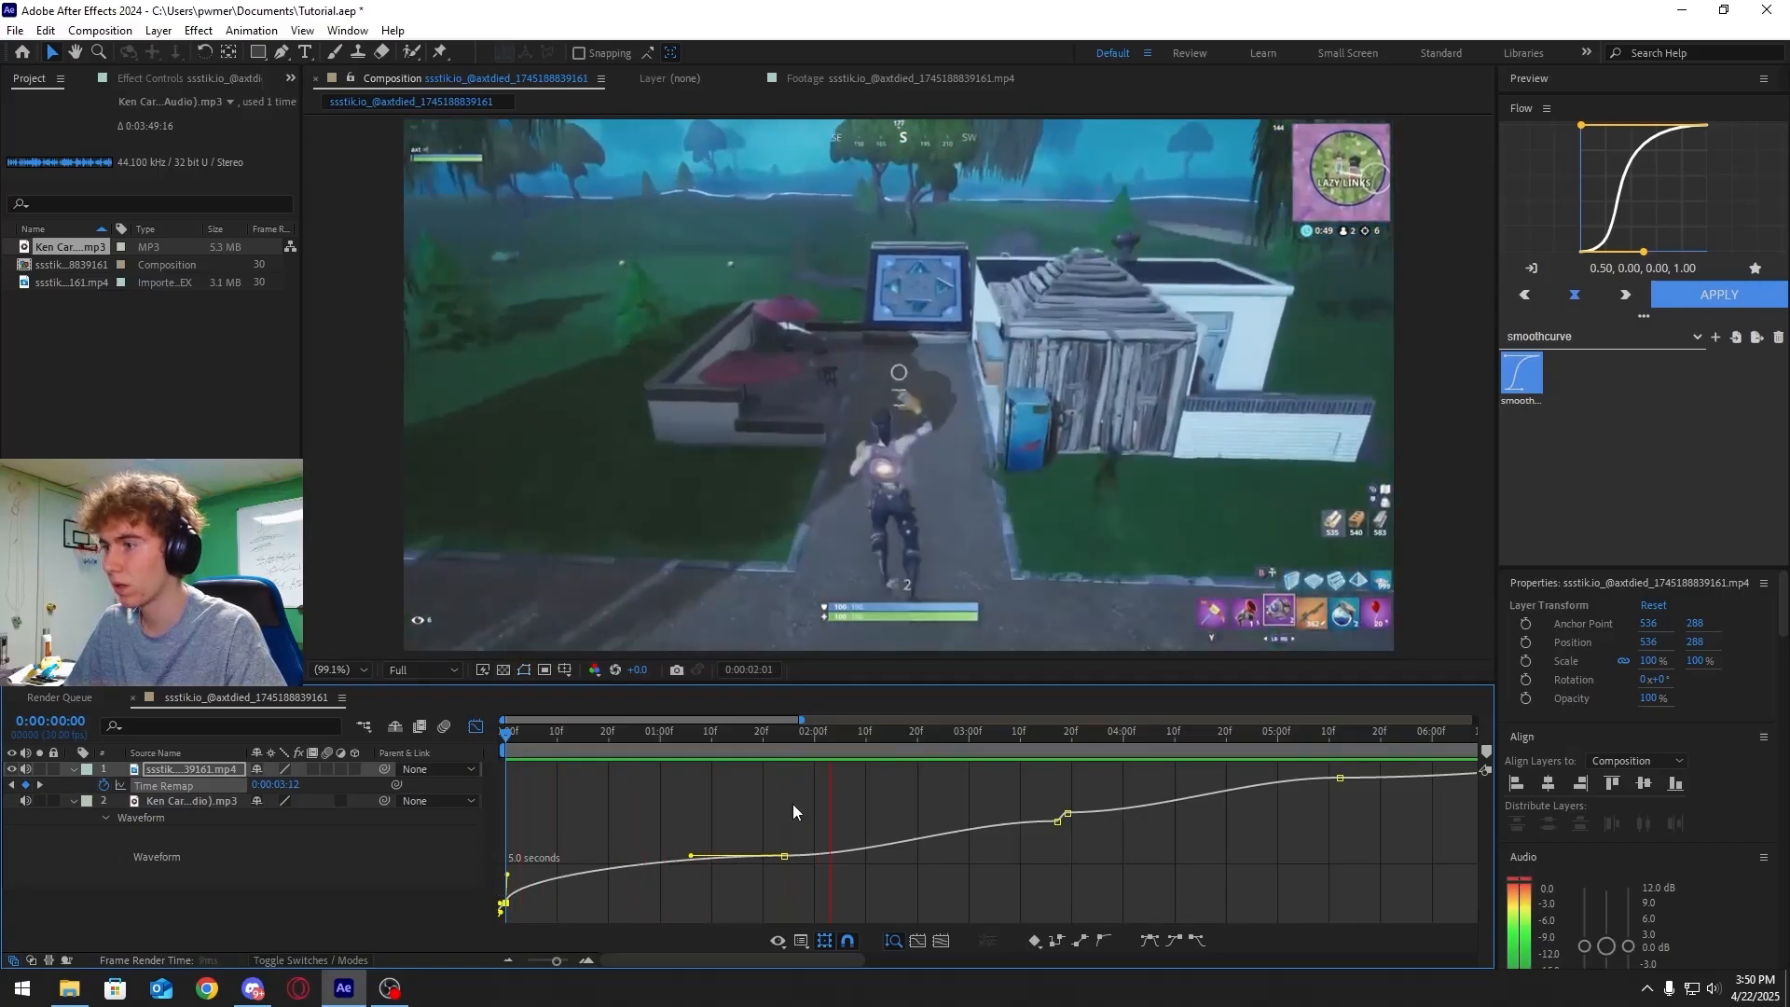
key("space")
Drag the influence handle of the keyframe near 2 seconds further out, then preview from the start
left_click(784, 855)
left_click_drag(874, 858, 742, 841)
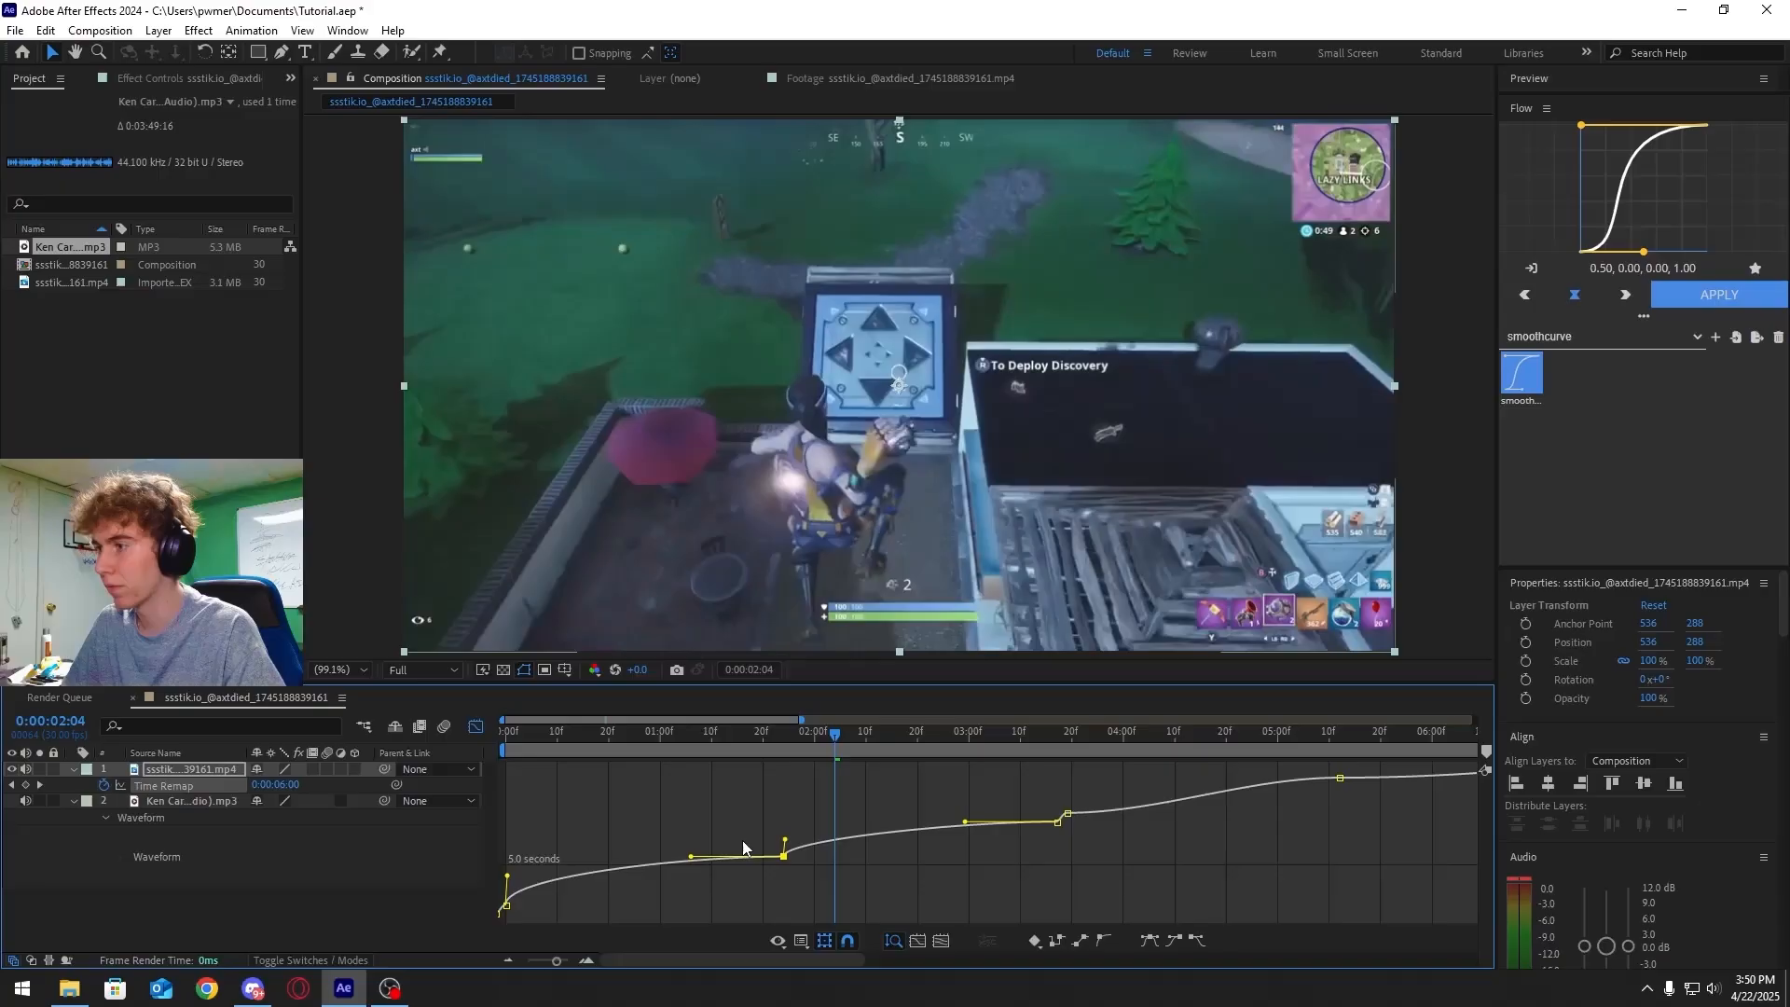
key("Home")
key("space")
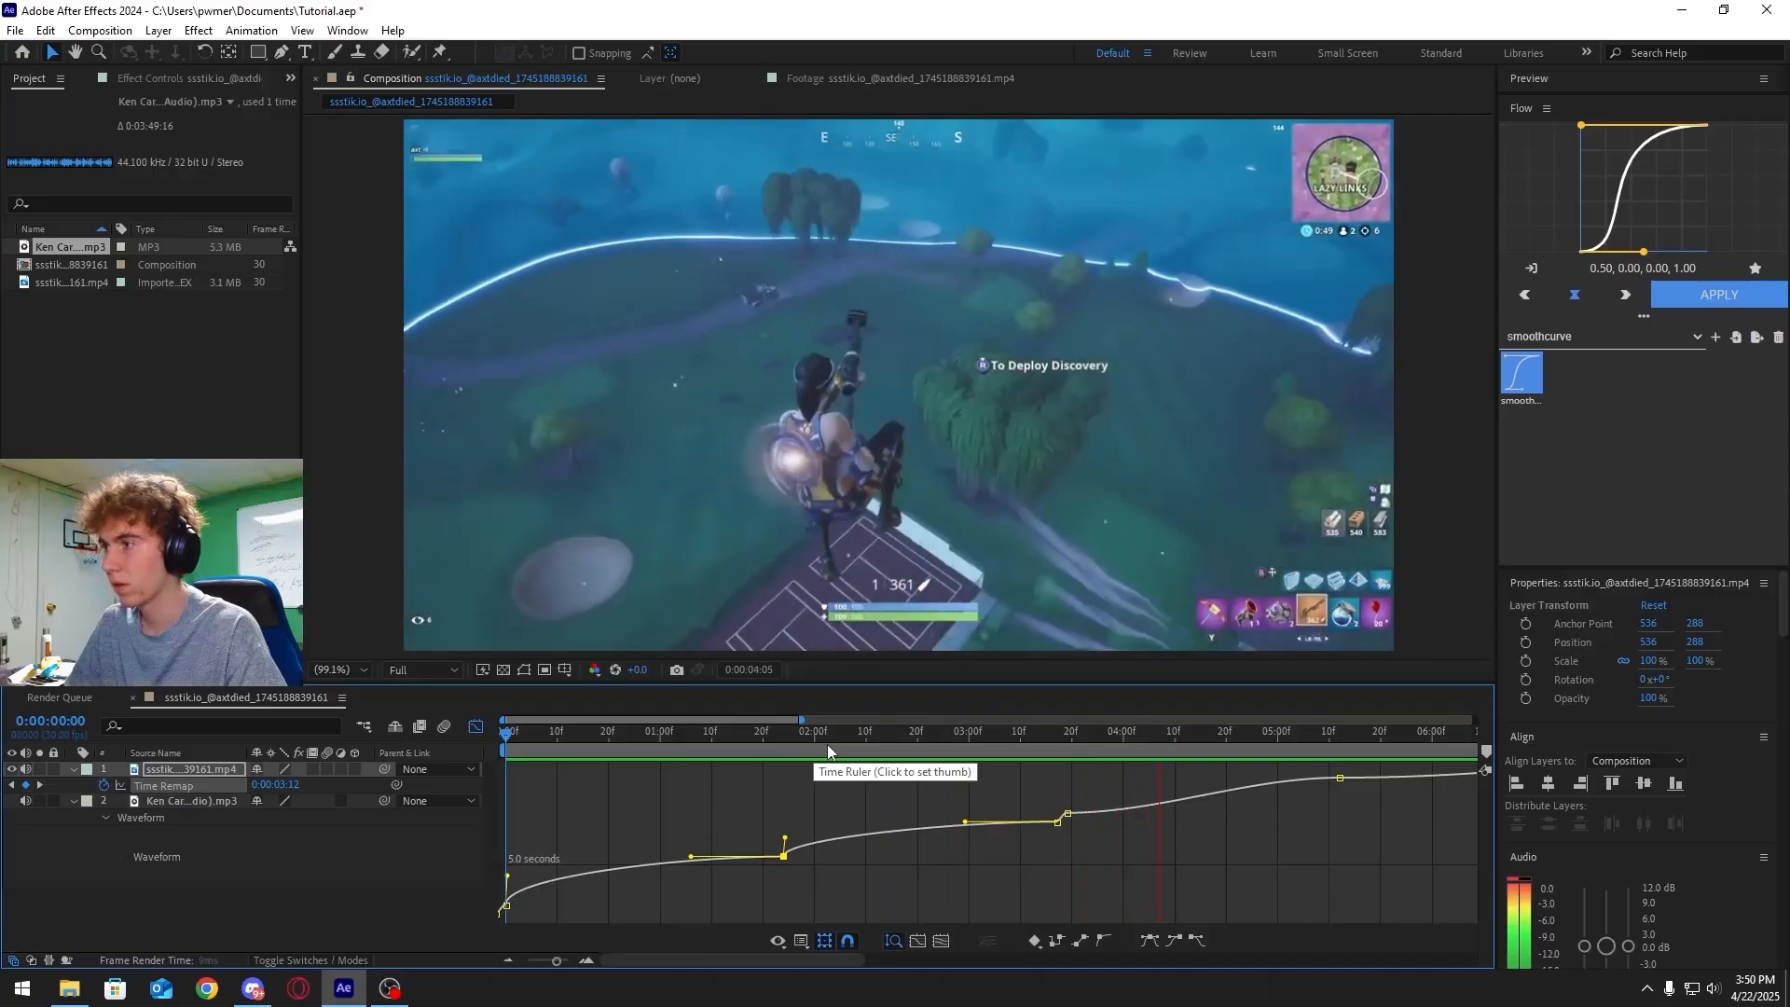
key("space")
Select the first two Time Remap keyframes and apply the Flow circOut curve from the default presets
left_click_drag(1057, 746, 872, 752)
left_click(832, 785)
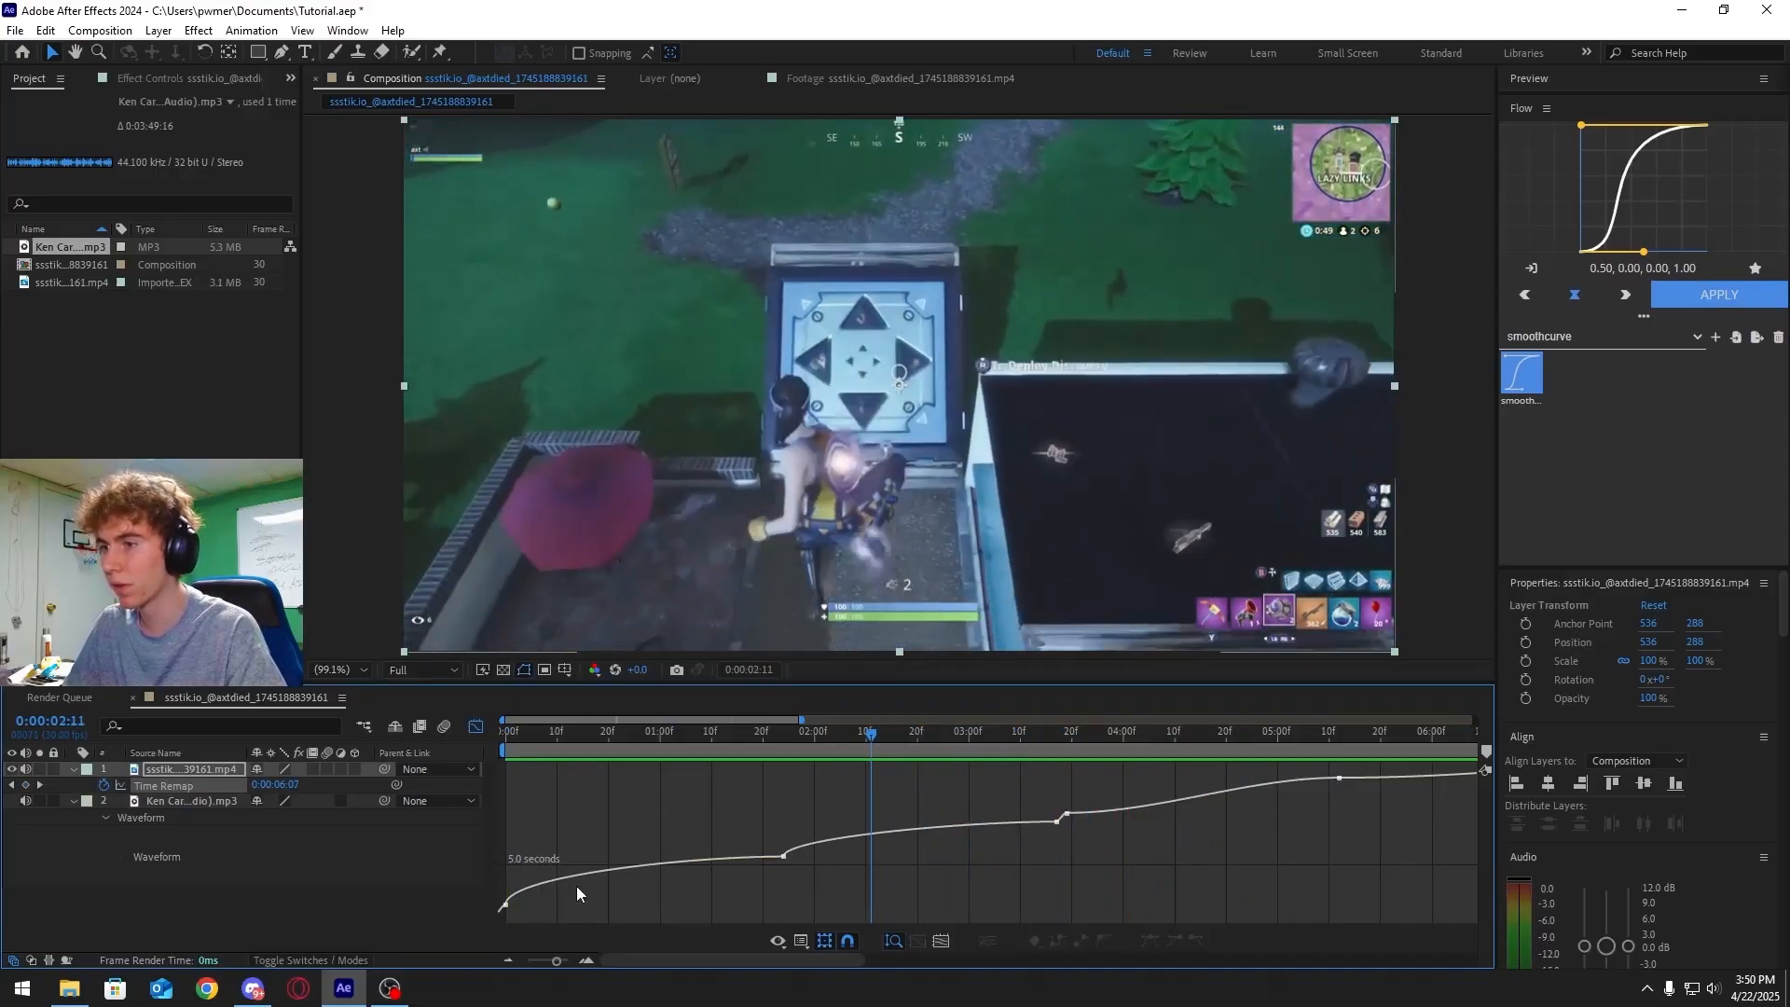
left_click(504, 905)
left_click(784, 855, "shift")
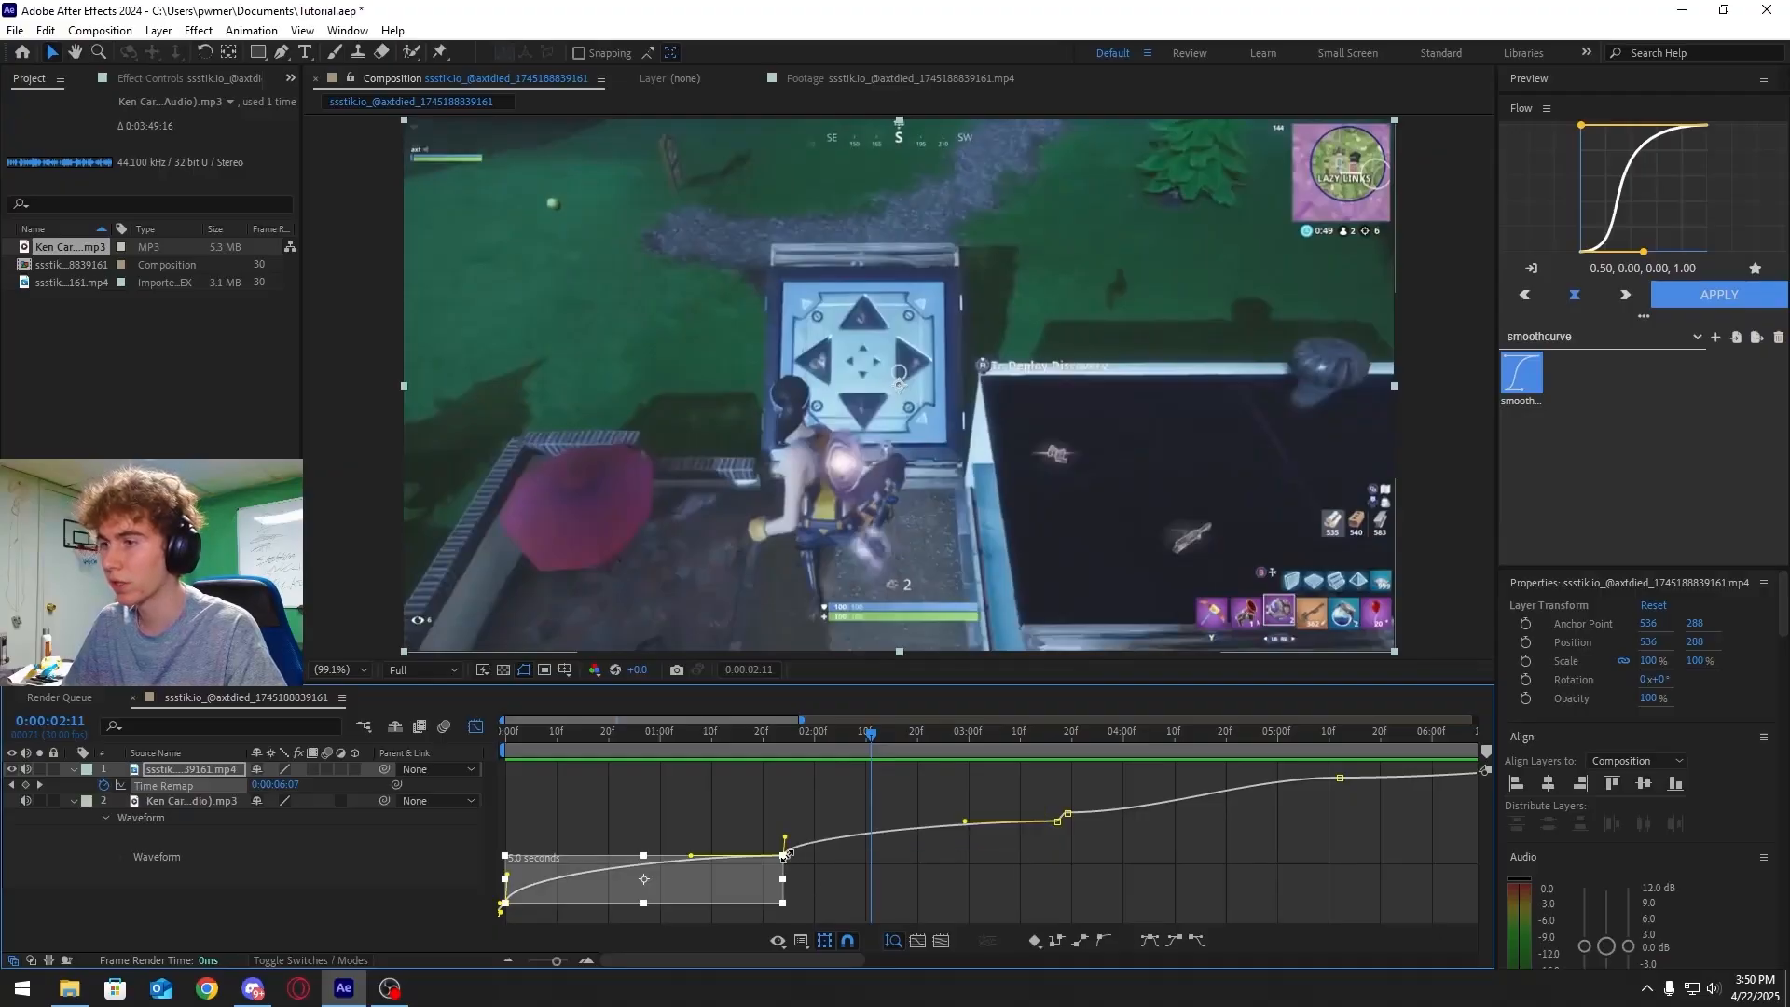
left_click(1548, 338)
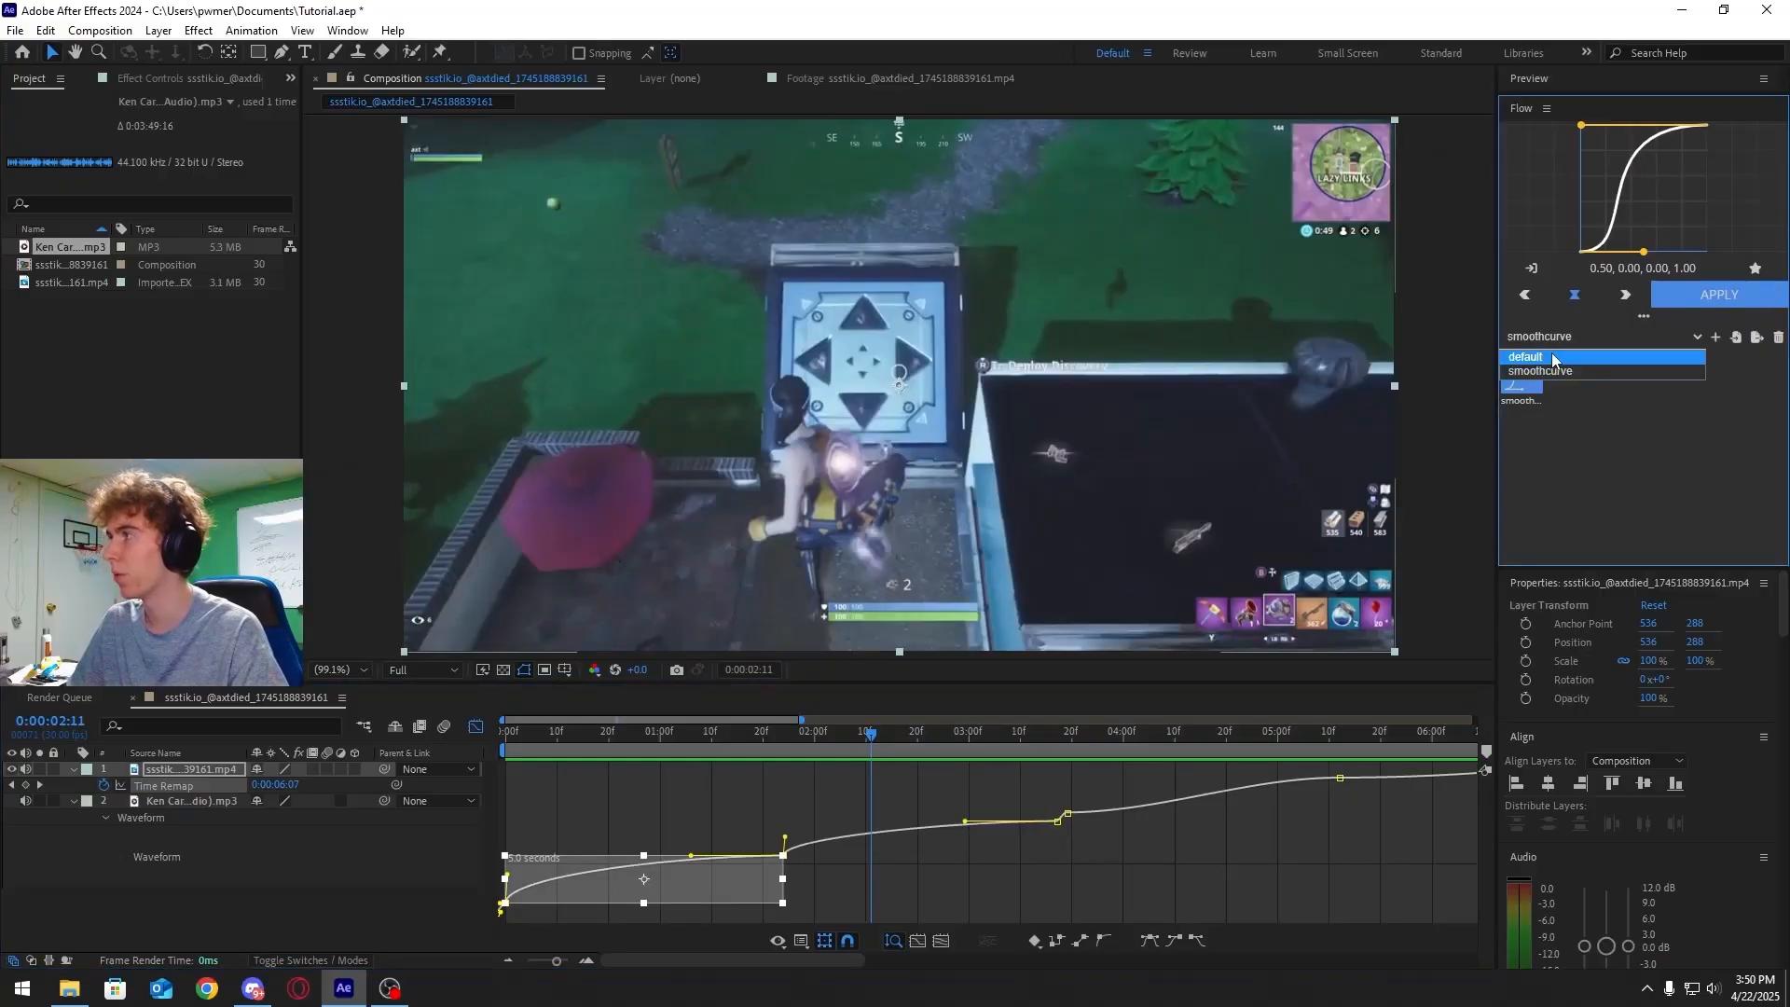
left_click(1553, 358)
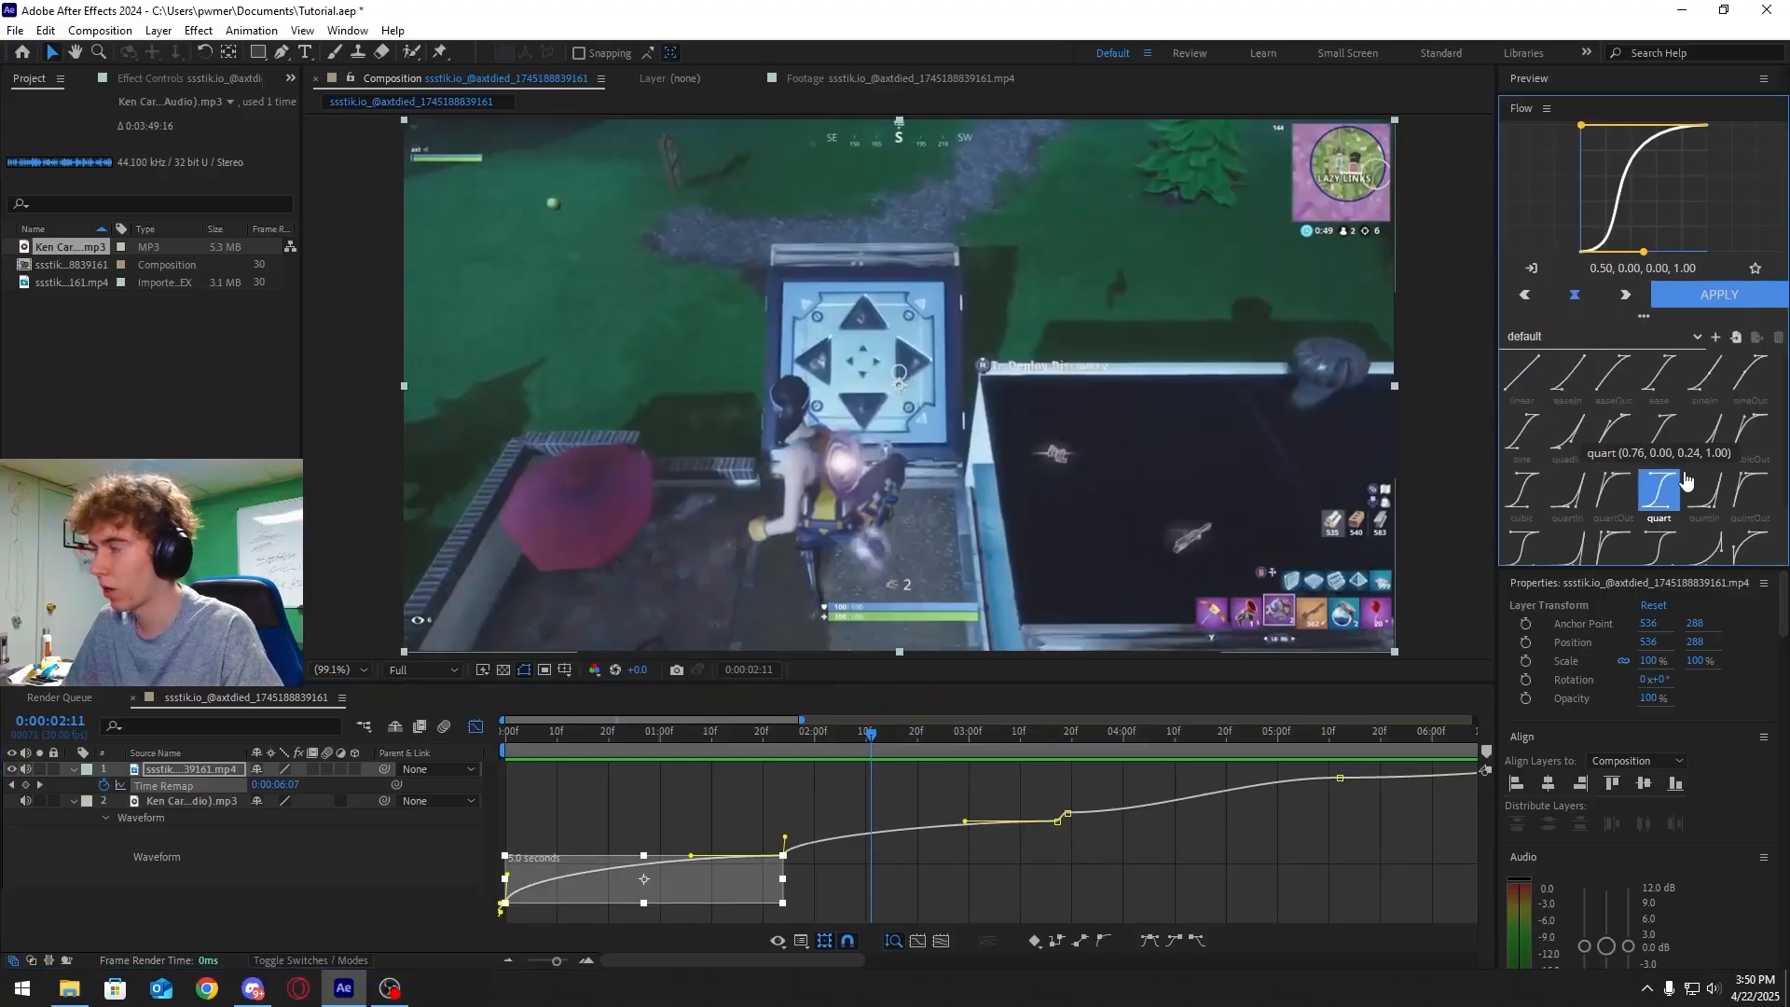
scroll(1632, 518, "down", 1)
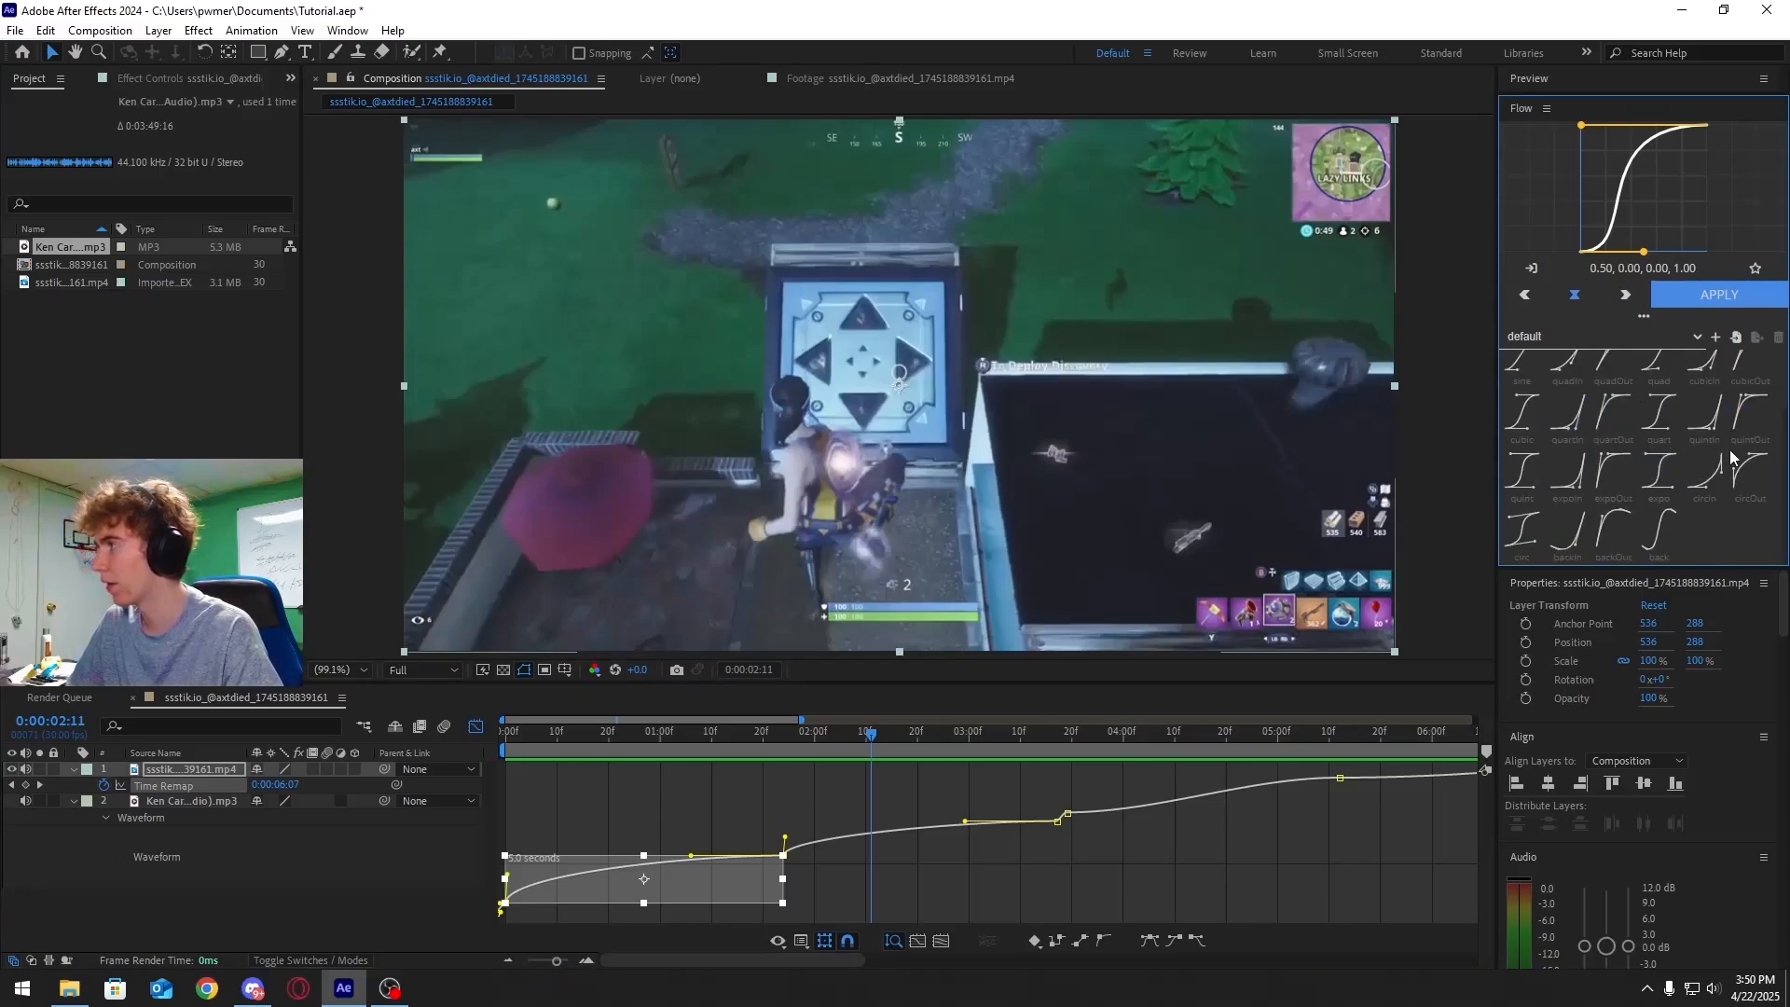
left_click(1750, 471)
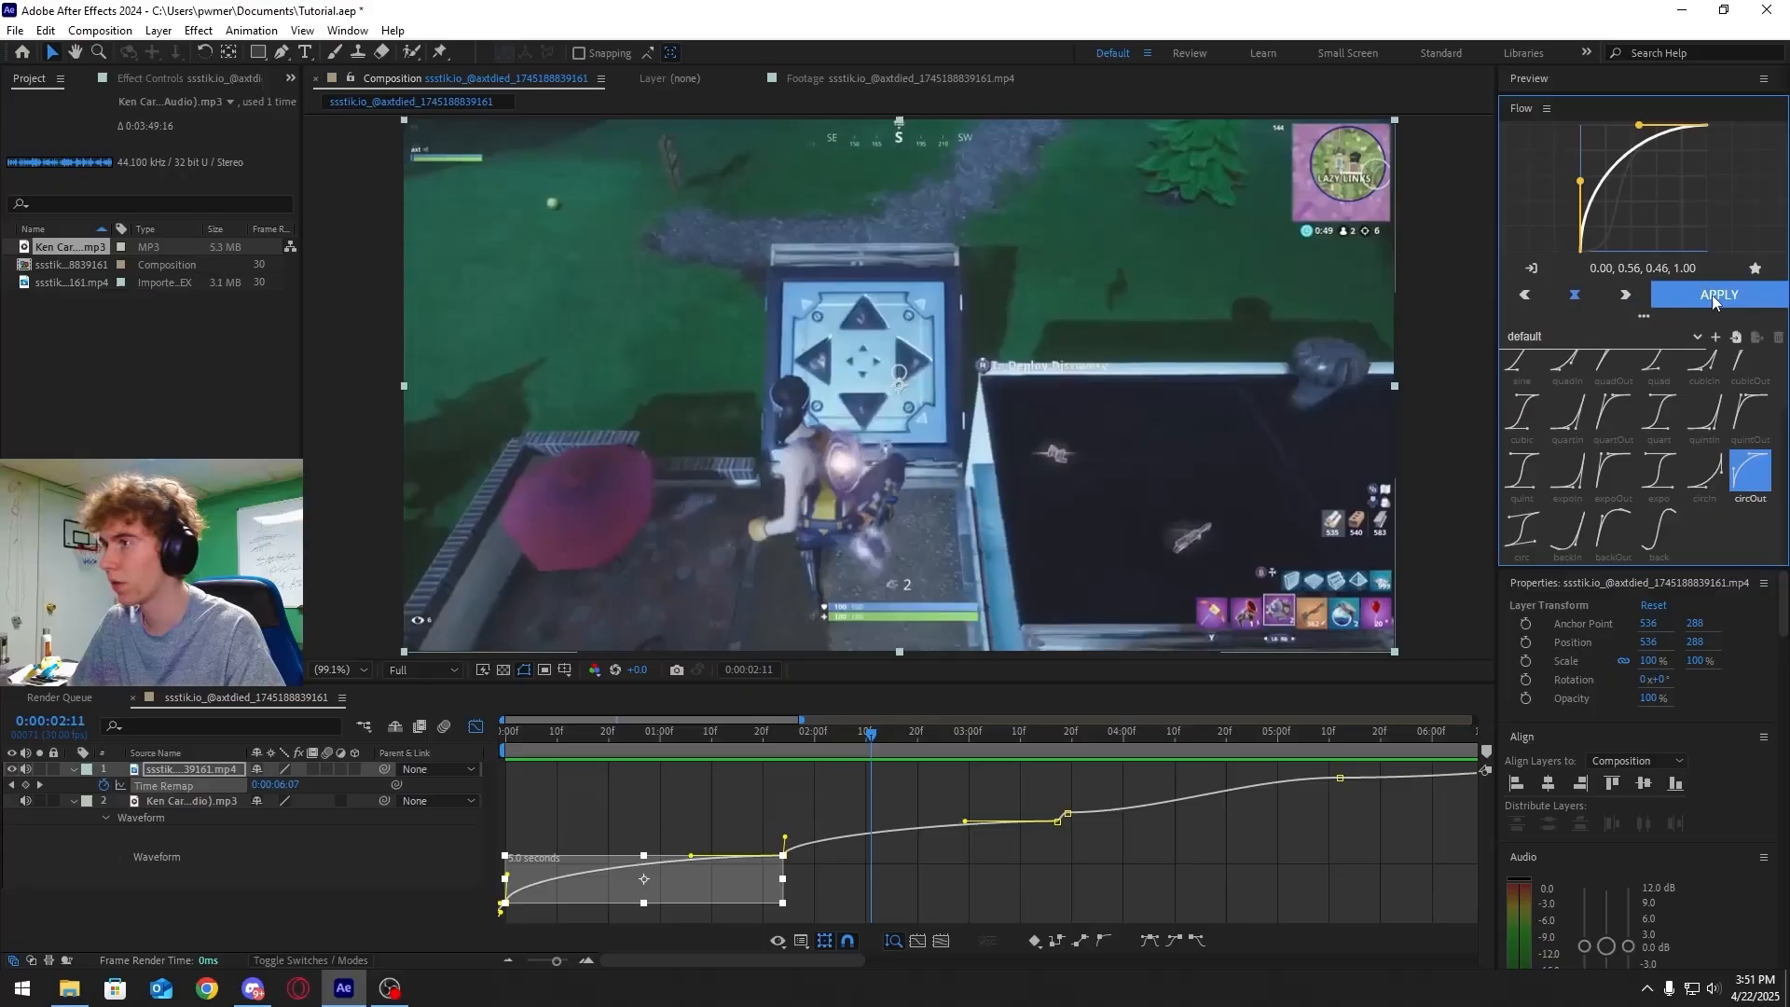
left_click(1712, 295)
Preview the circOut ramp from the beginning and deselect the keyframes
left_click_drag(616, 733, 390, 737)
key("space")
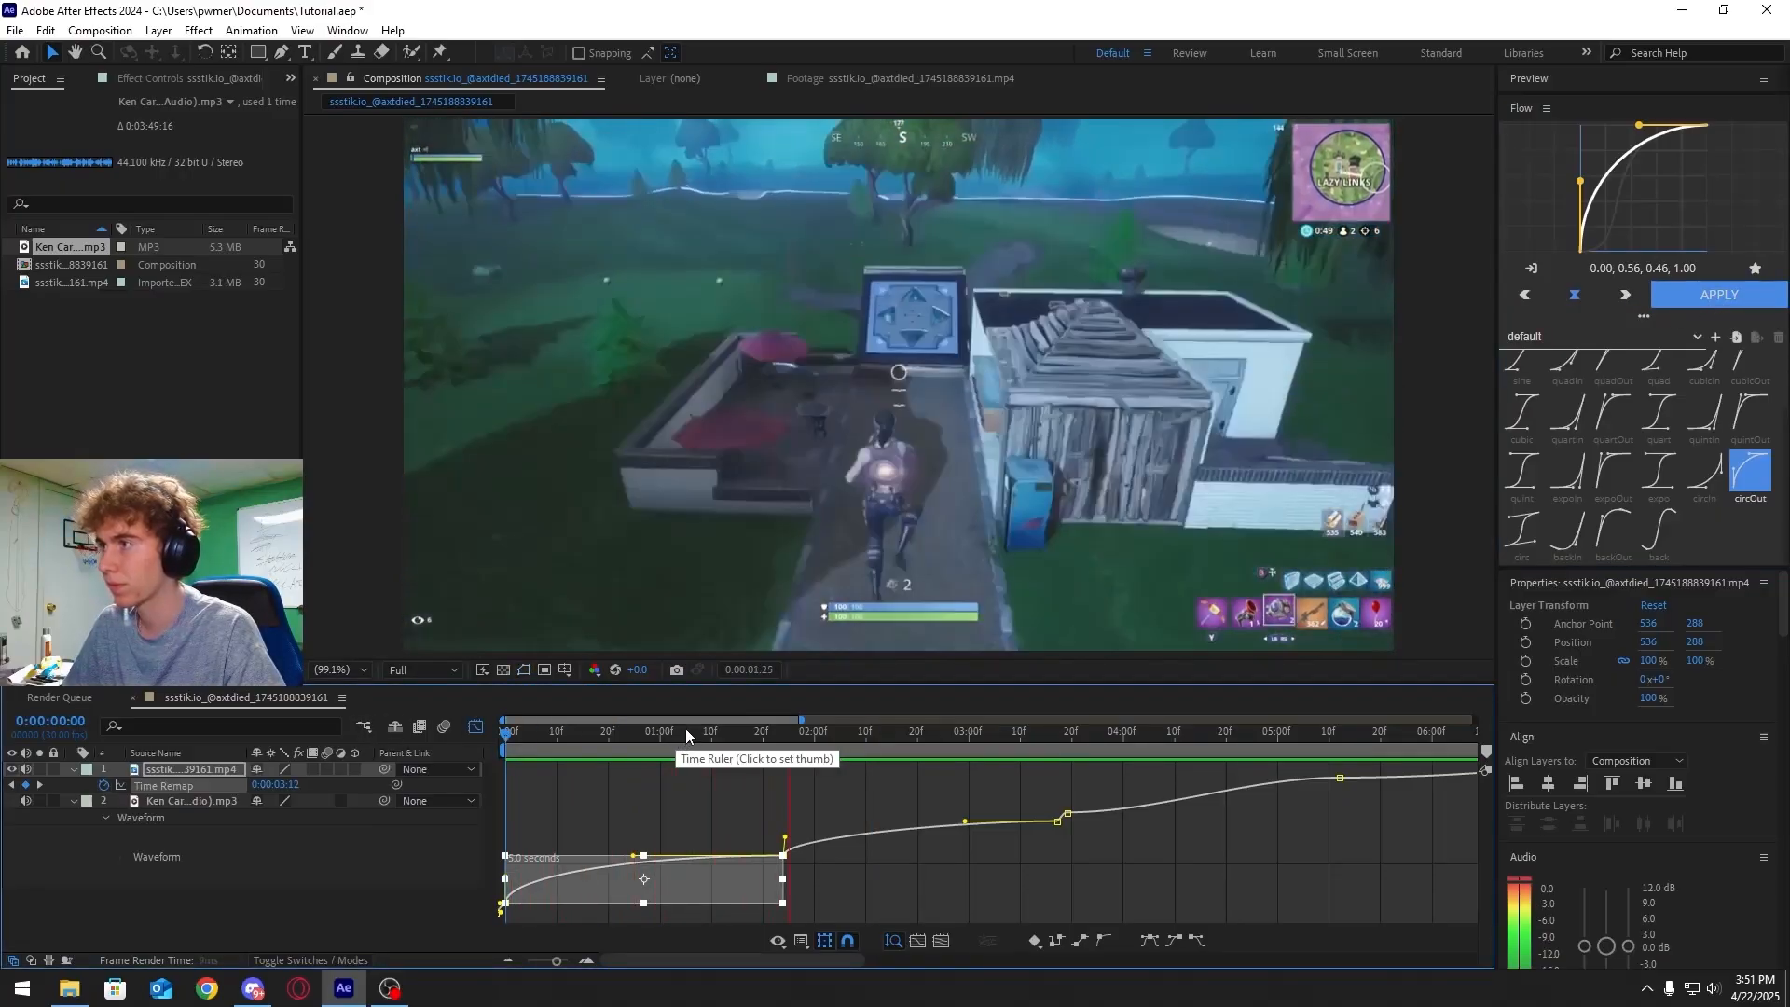
key("space")
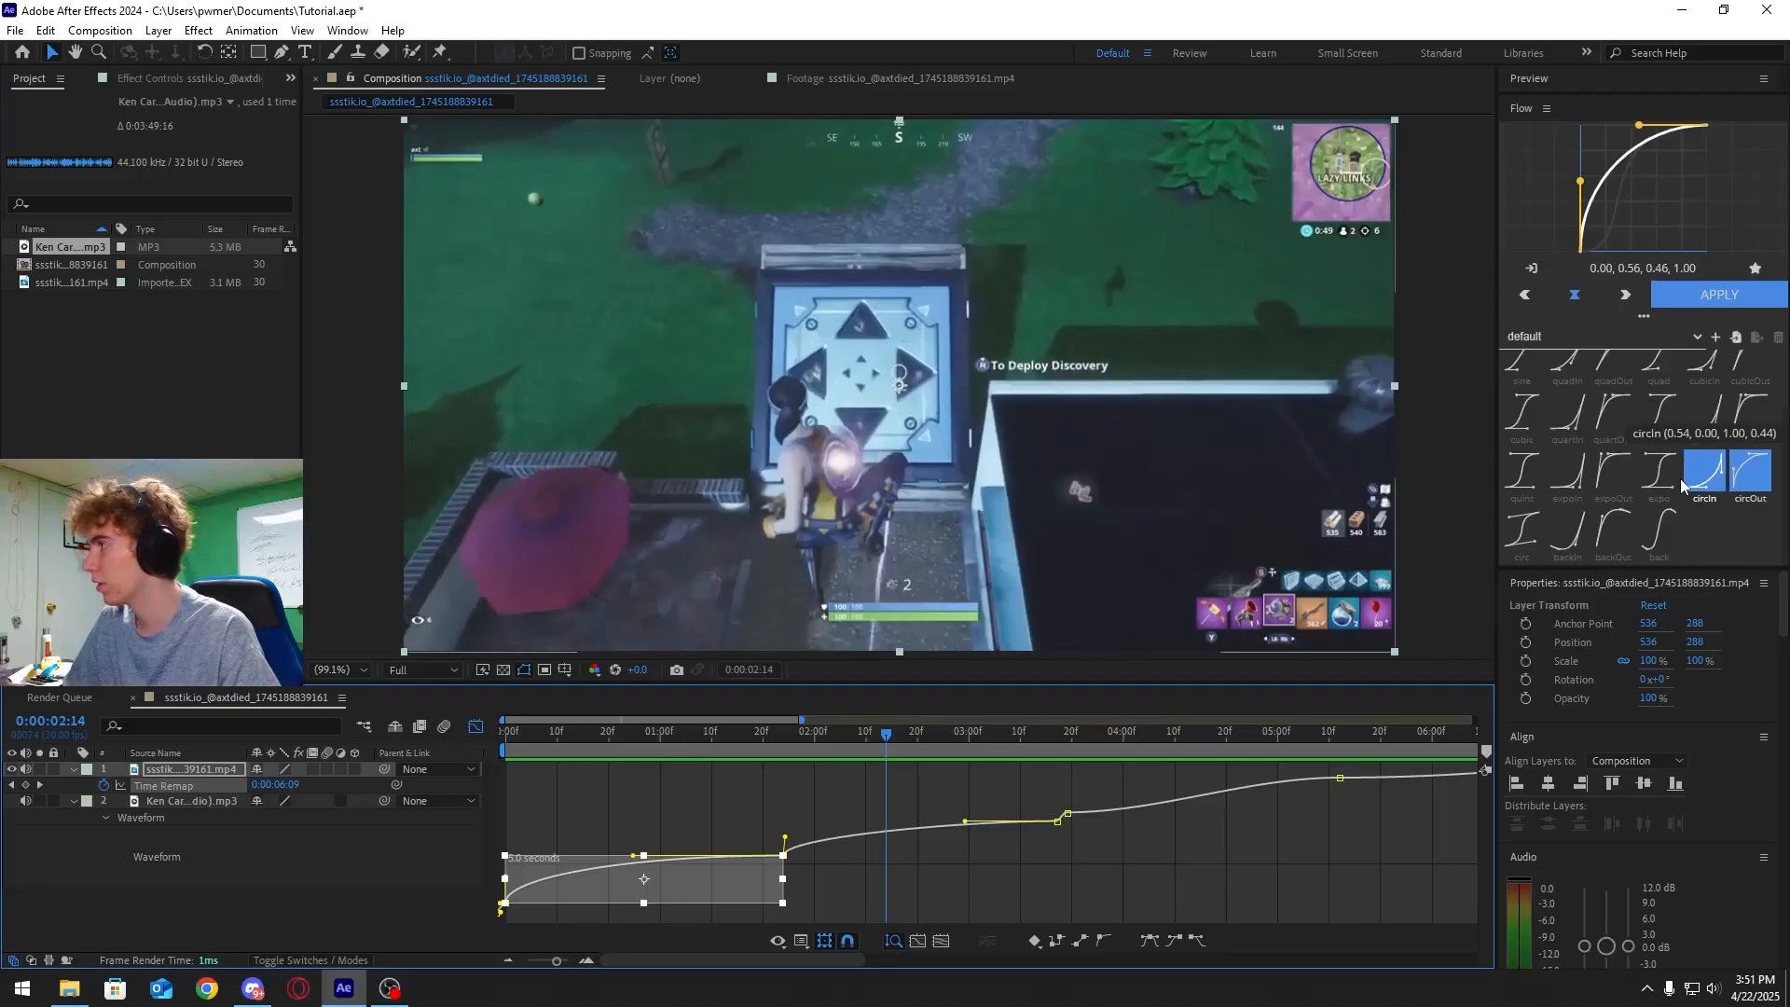
left_click(733, 846)
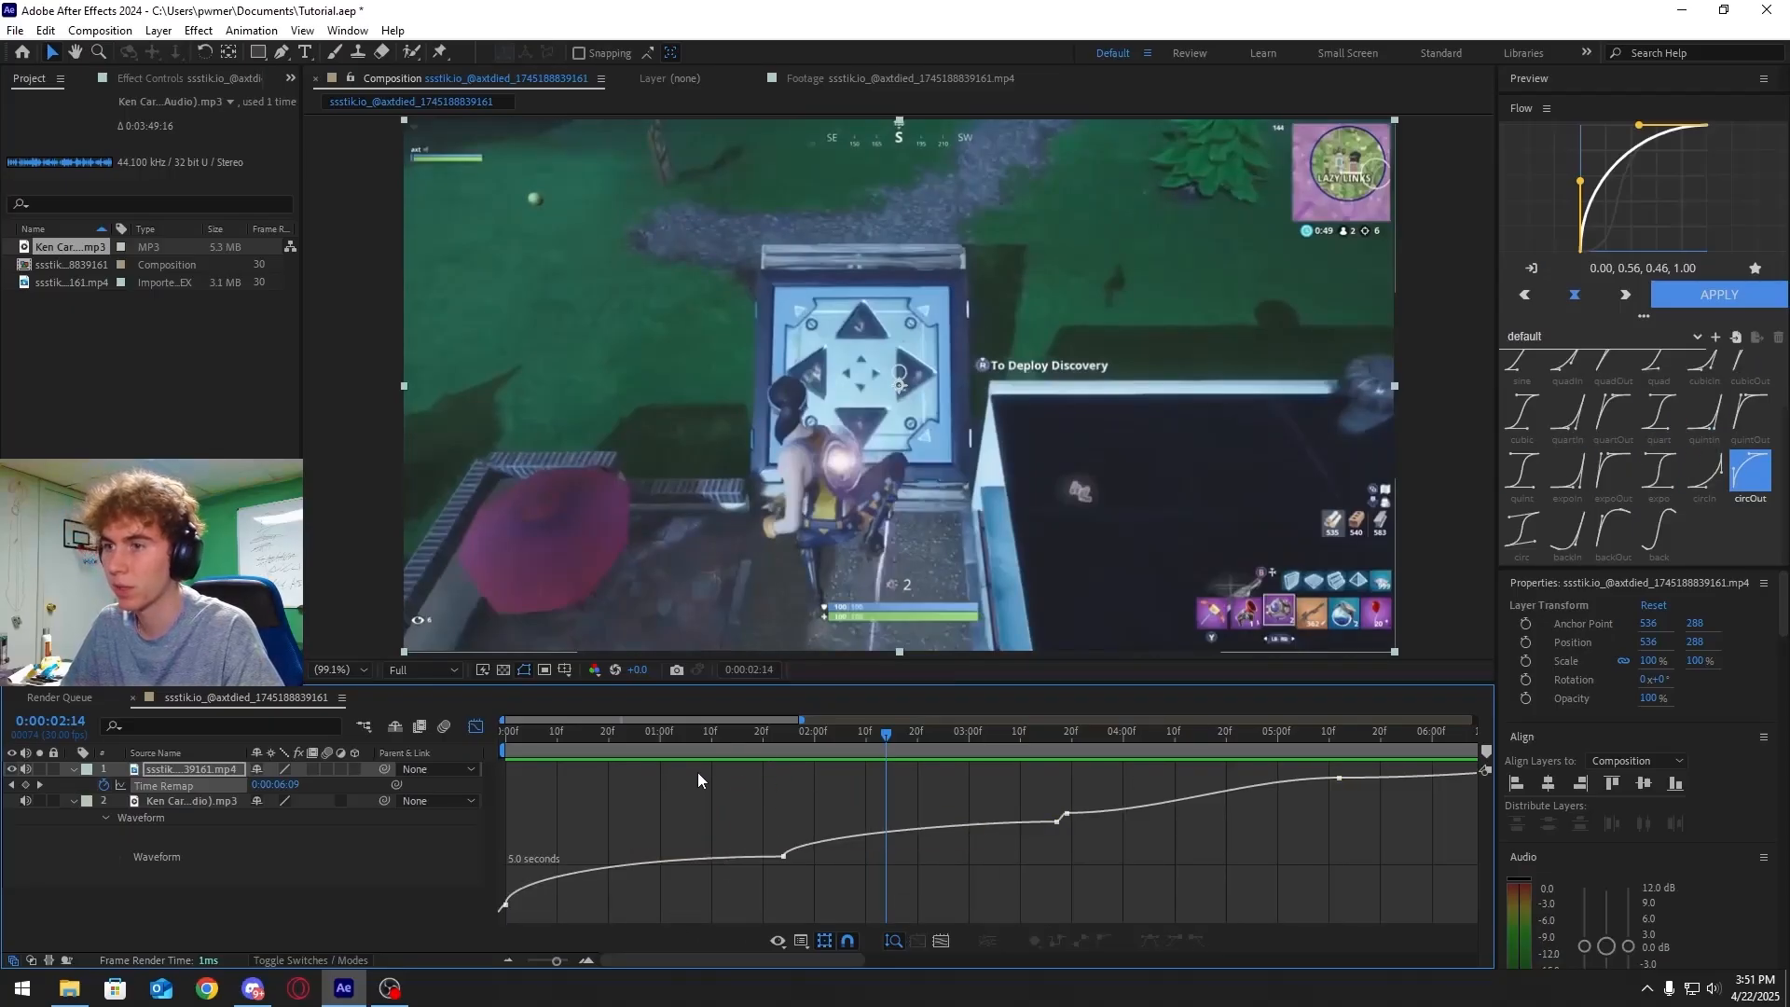
Turn on frame blending for the gameplay layer and scrub through the timeline
left_click(313, 768)
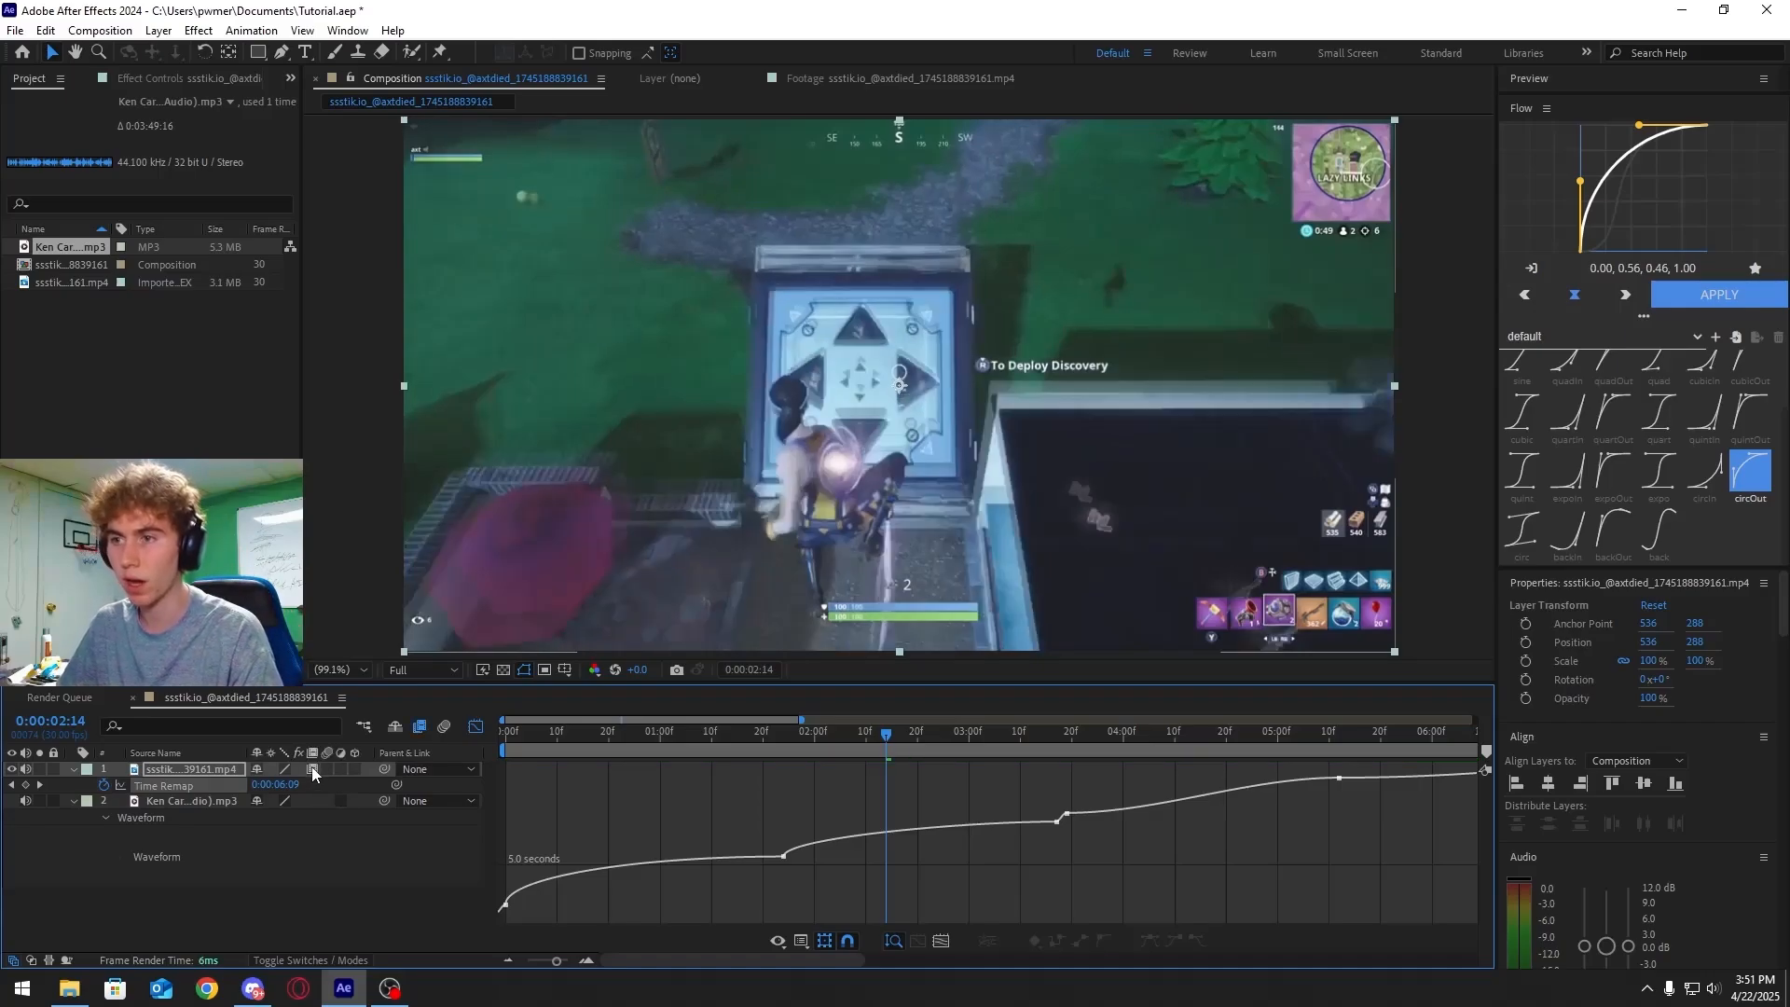
left_click_drag(822, 734, 751, 747)
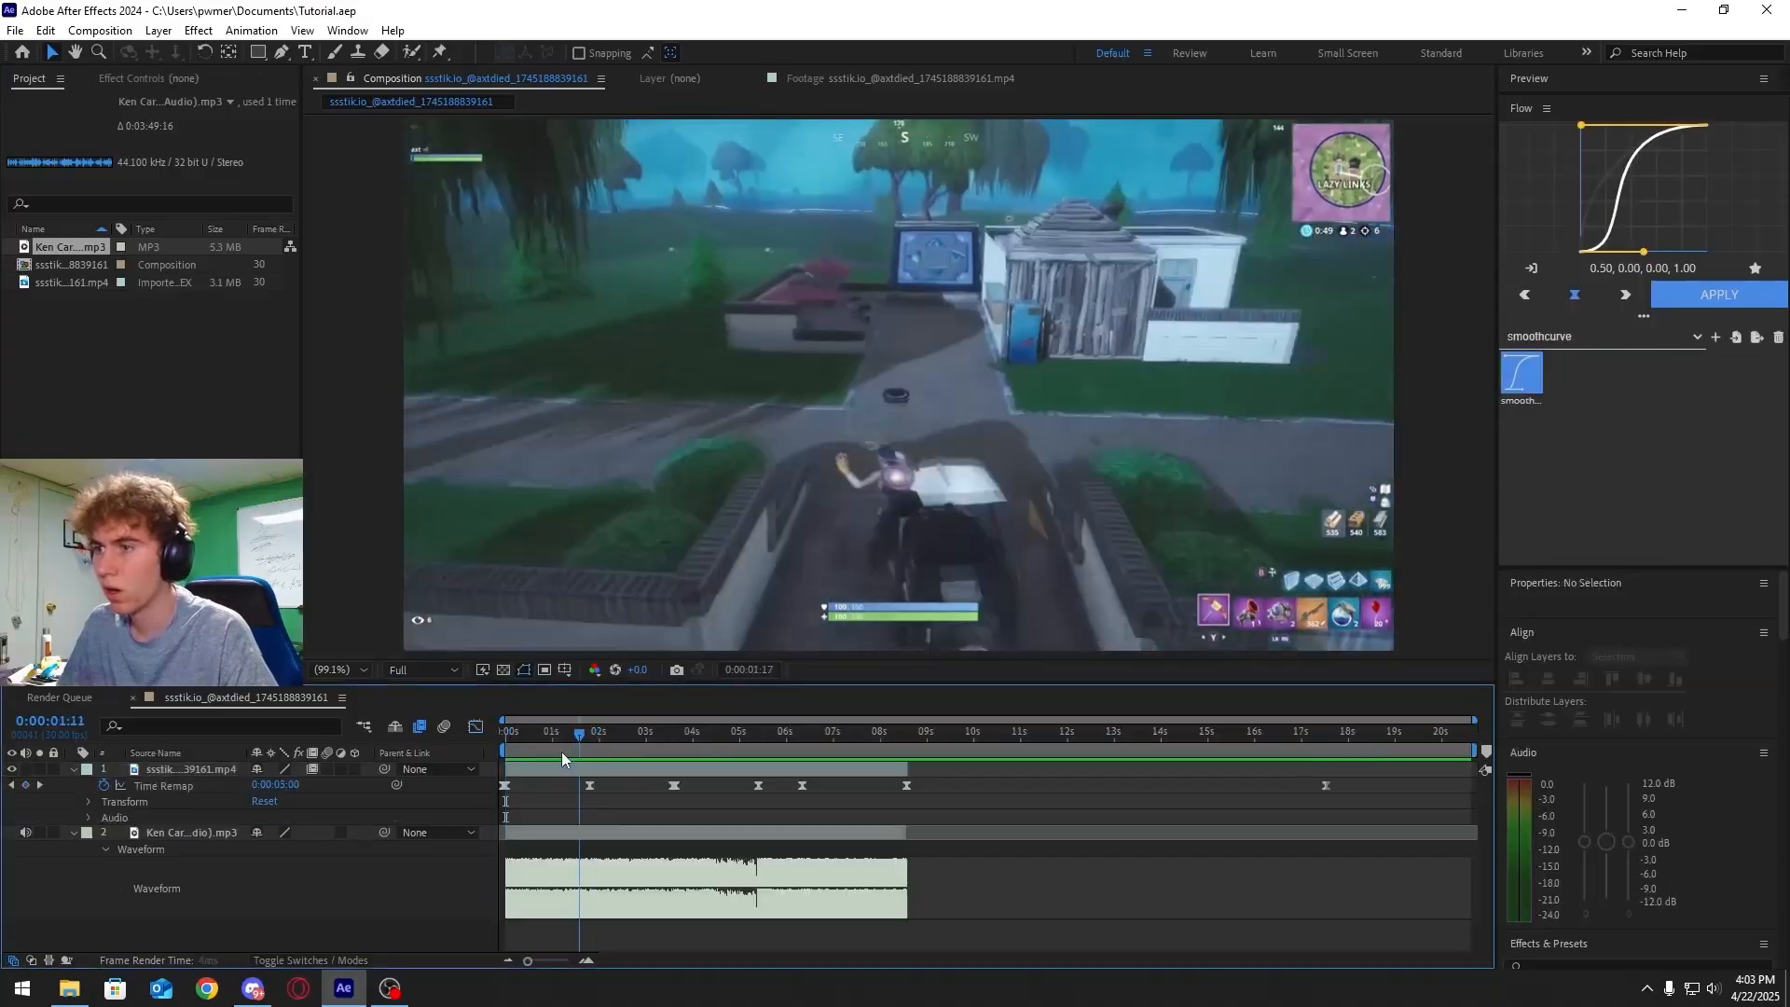
left_click_drag(562, 751, 626, 754)
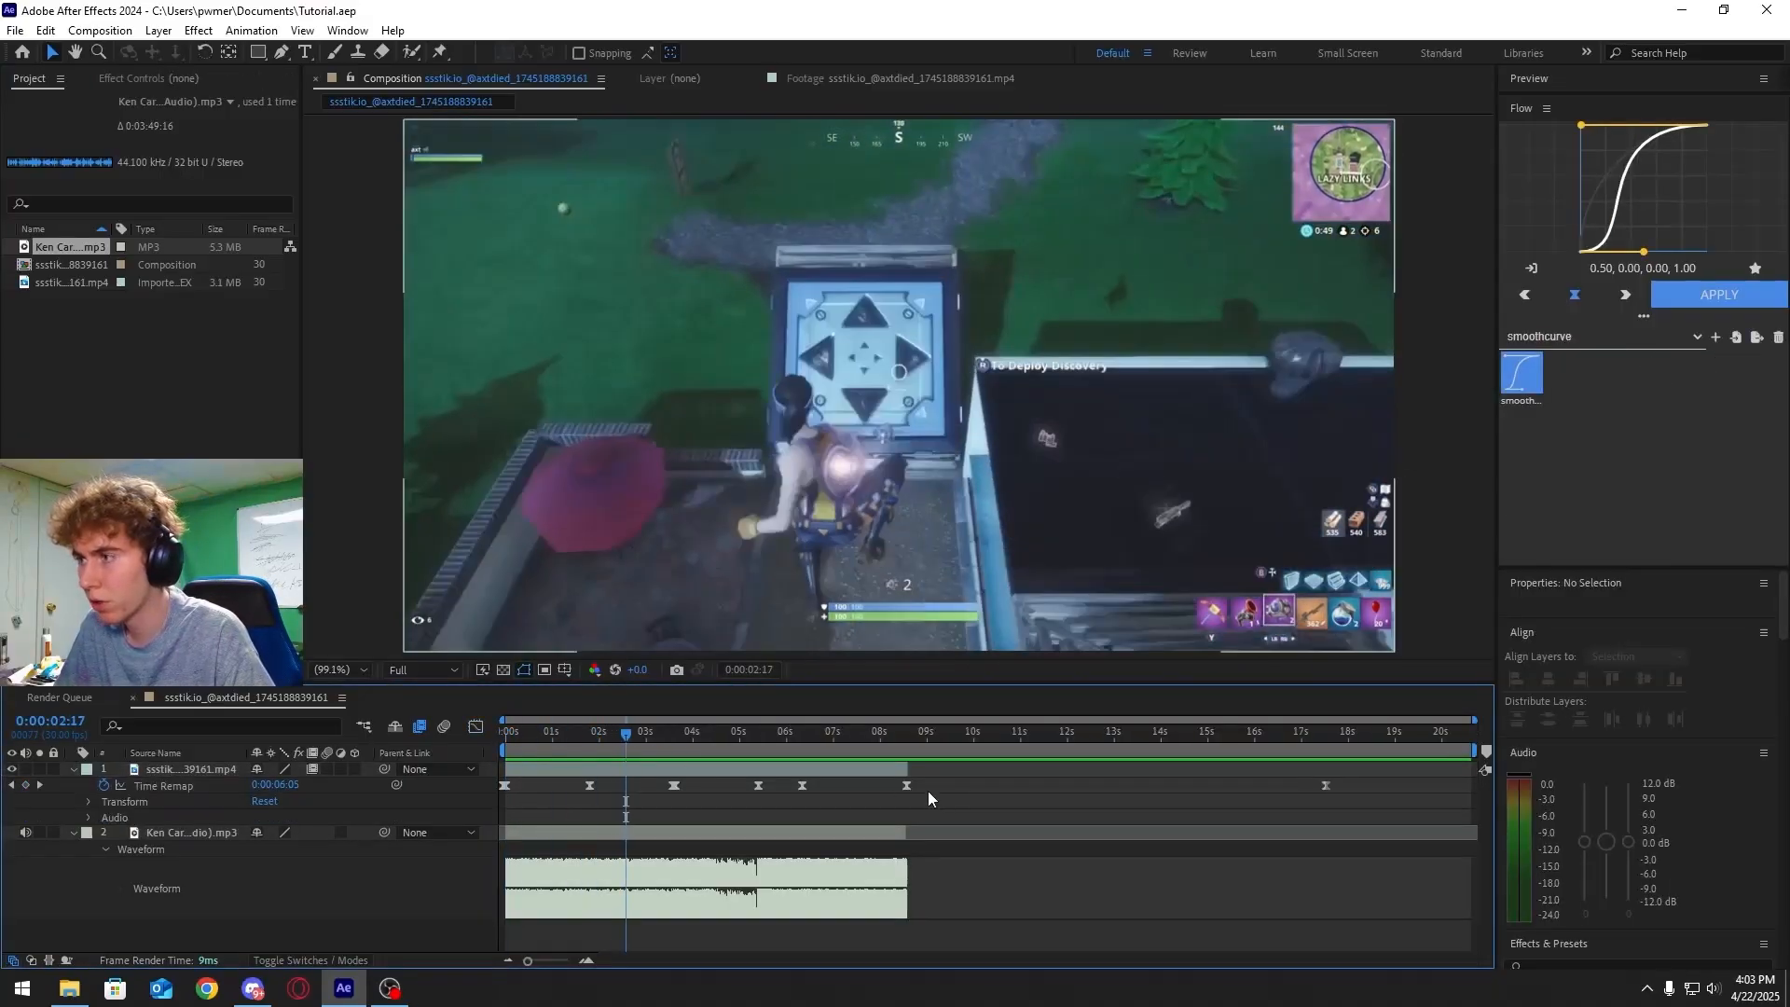
Open the Graph Editor, zoom the timeline, and select the Time Remap keyframes along the curve
left_click_drag(932, 792, 481, 791)
left_click(475, 728)
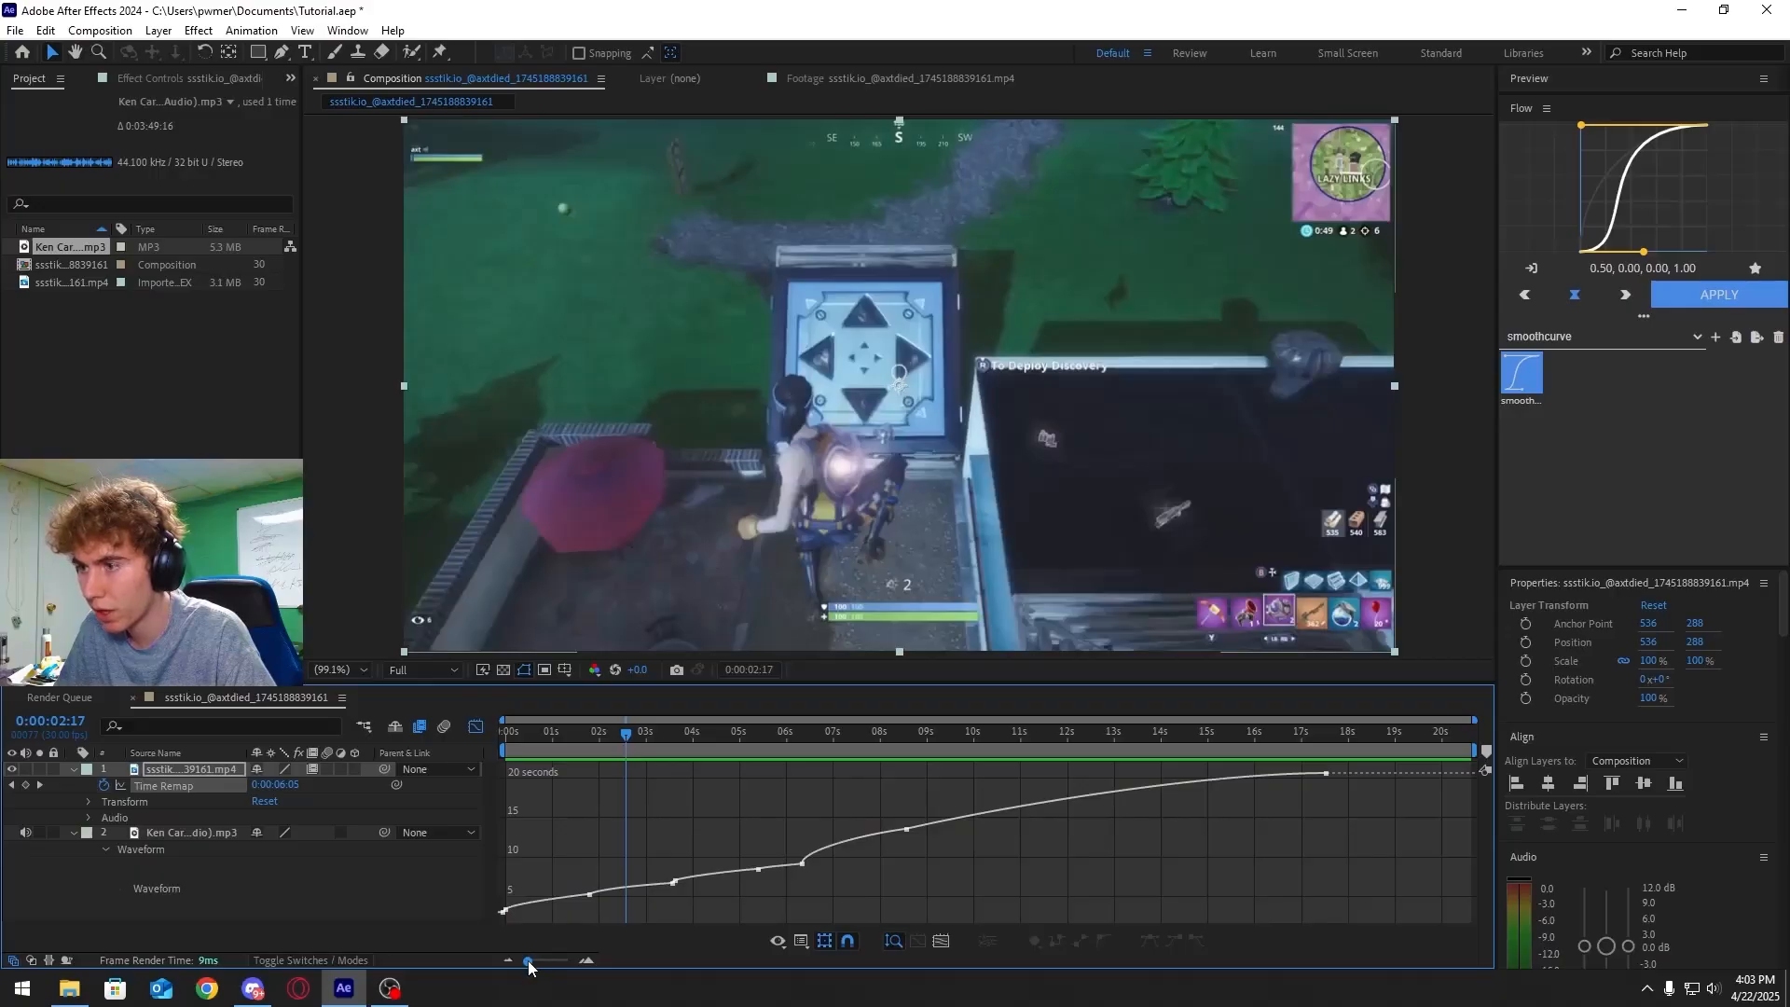
left_click_drag(529, 960, 548, 962)
left_click(505, 910)
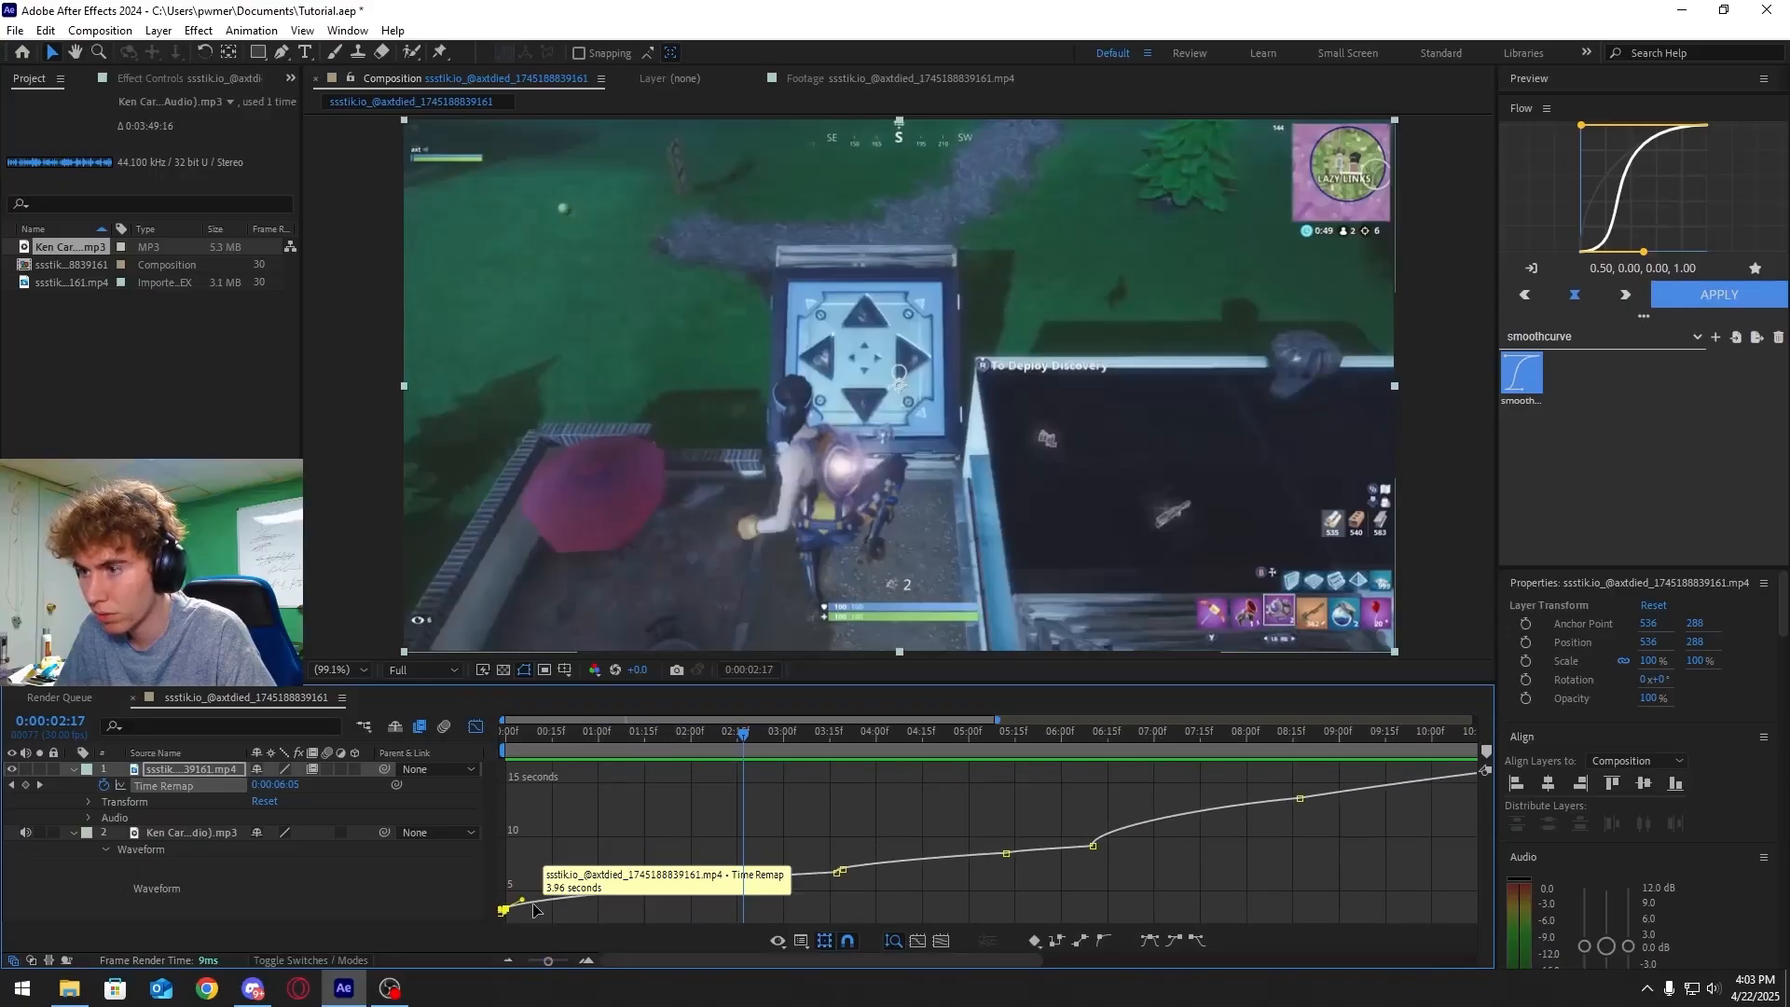
left_click(672, 887)
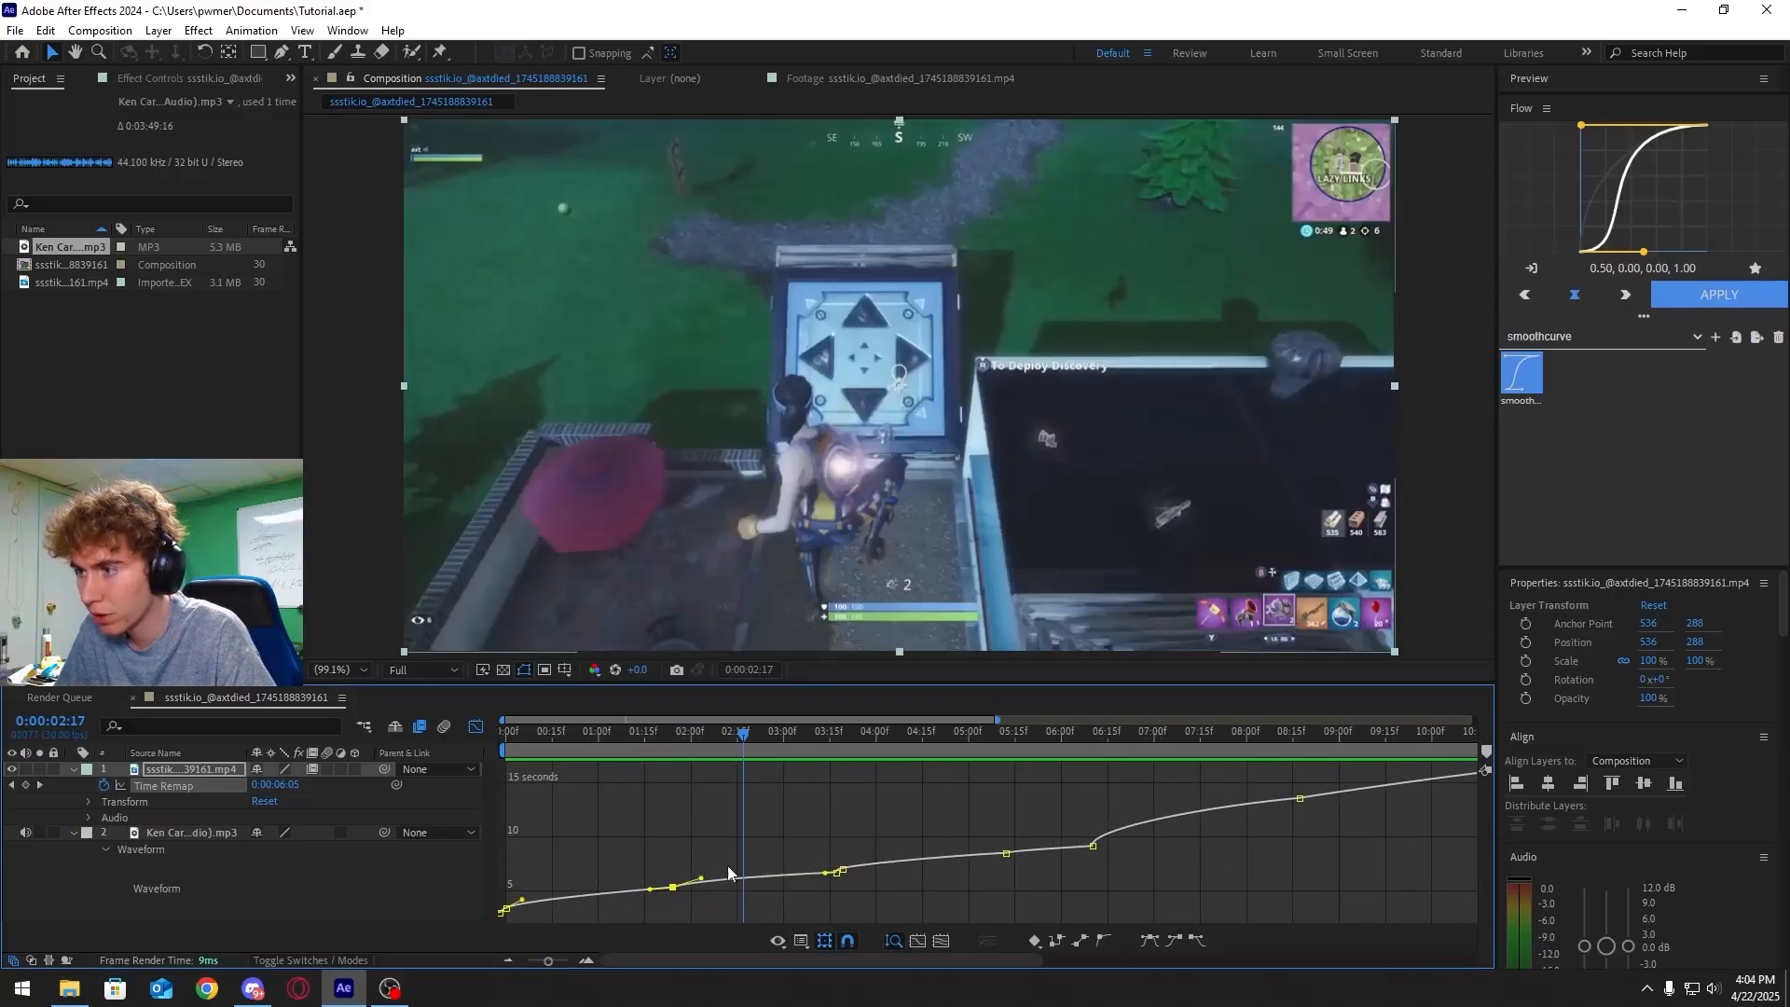
left_click(841, 871)
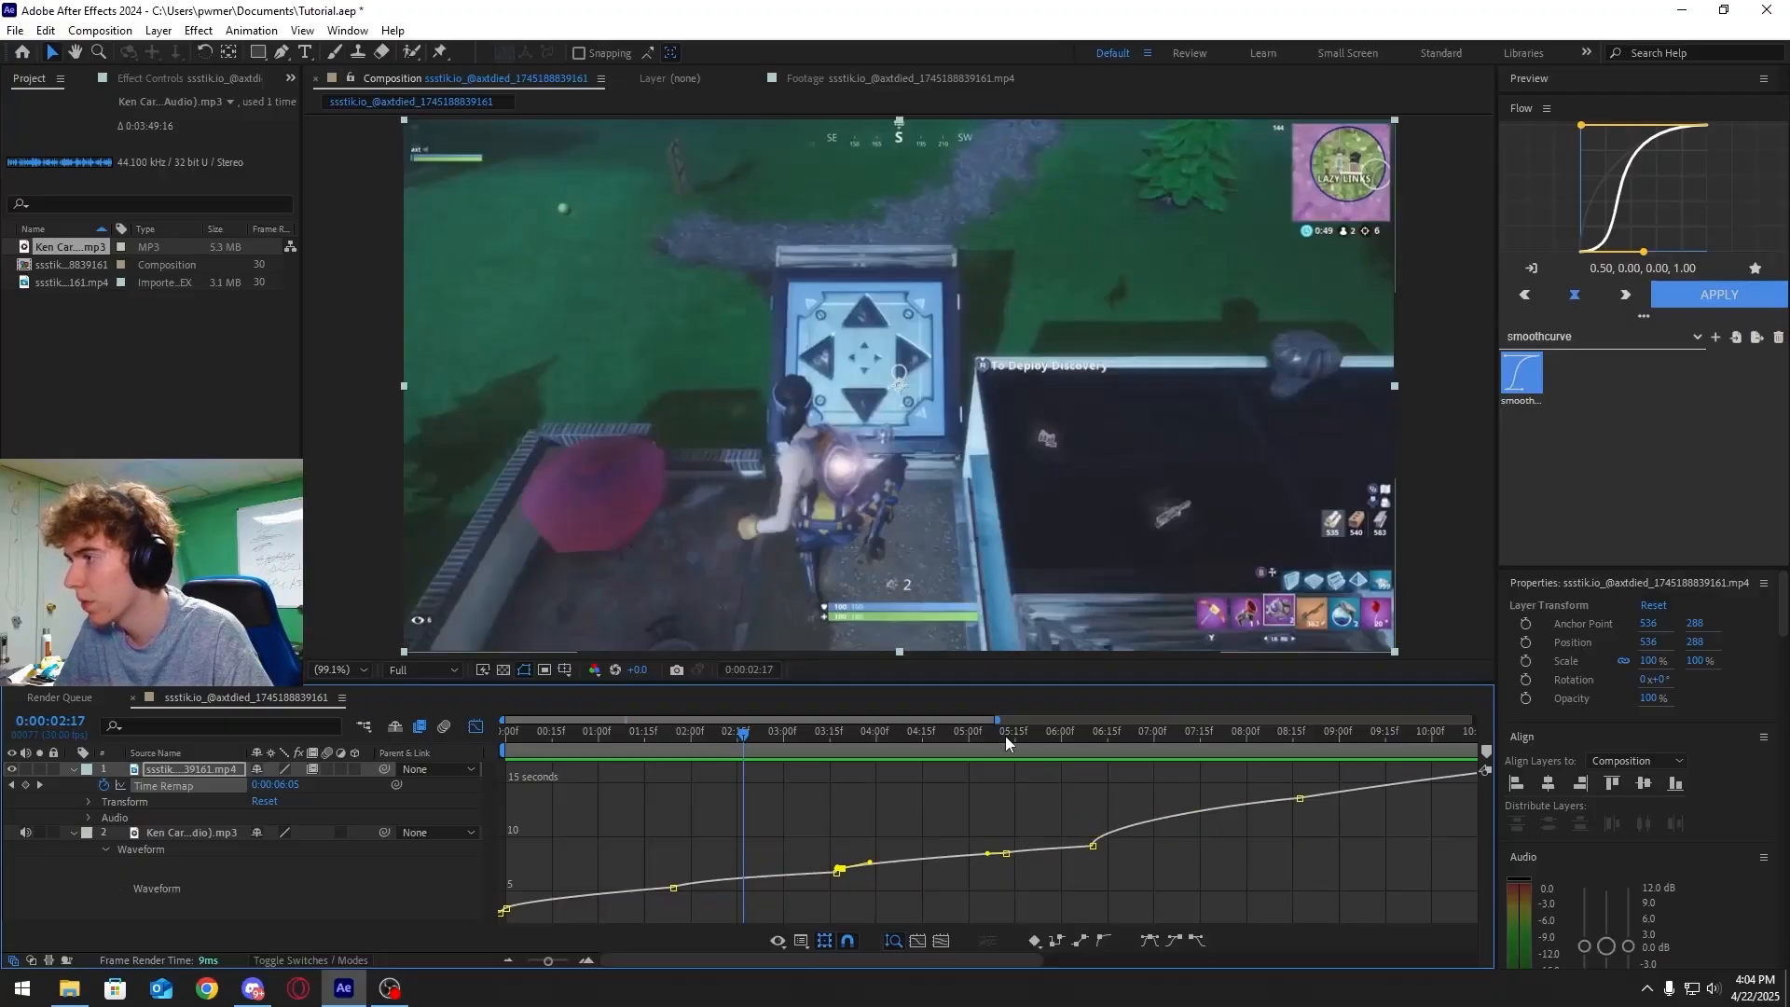
left_click_drag(1006, 737, 1094, 792)
left_click(1095, 848)
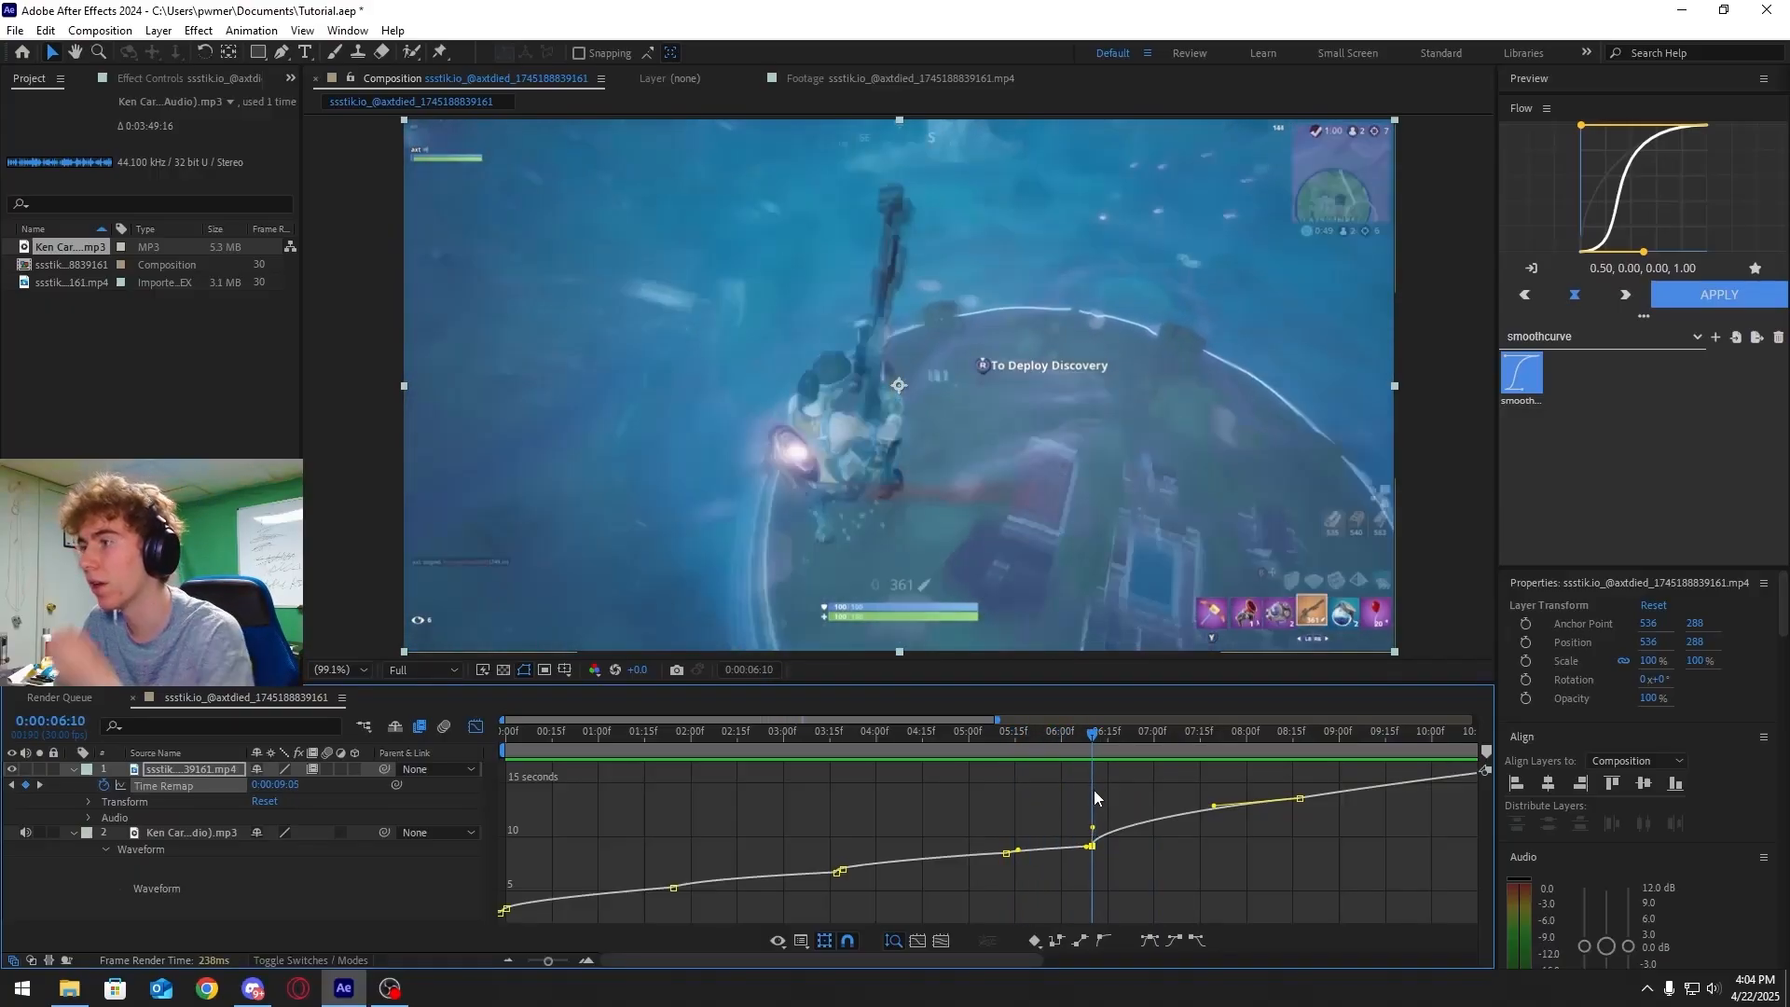
Return to the layer timeline and preview the whole speed ramp from the start
left_click(476, 728)
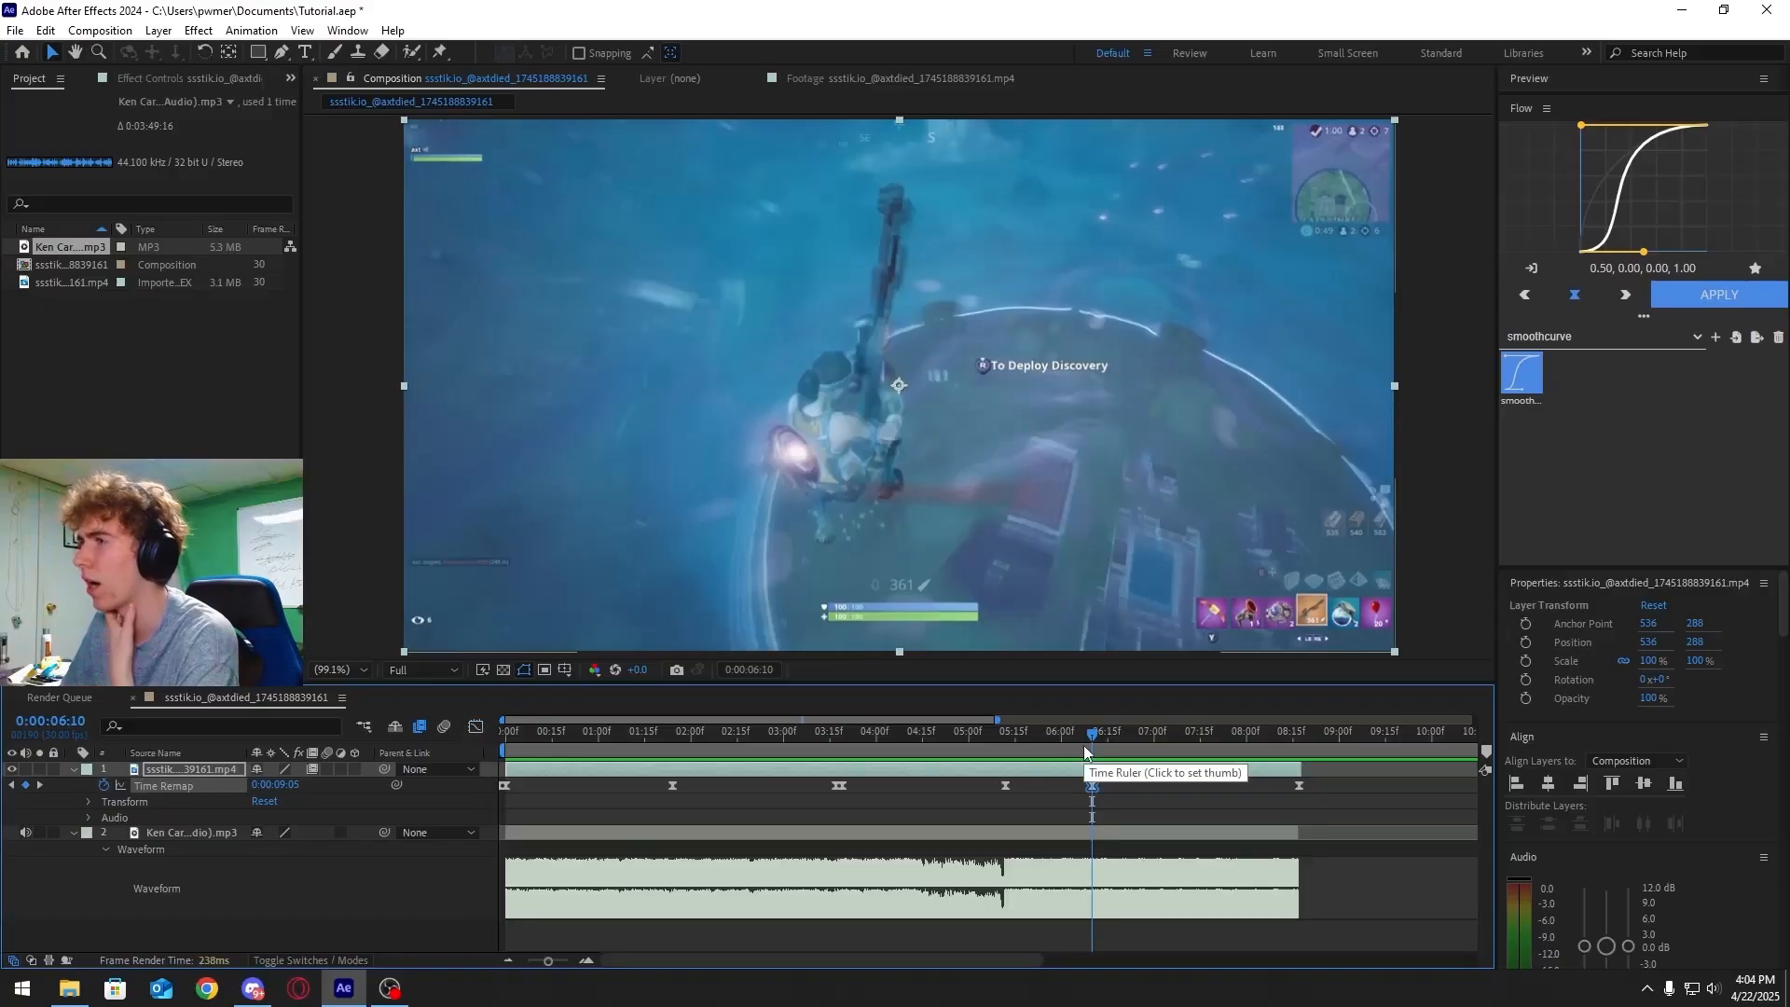
left_click(1082, 742)
left_click_drag(1082, 741, 480, 745)
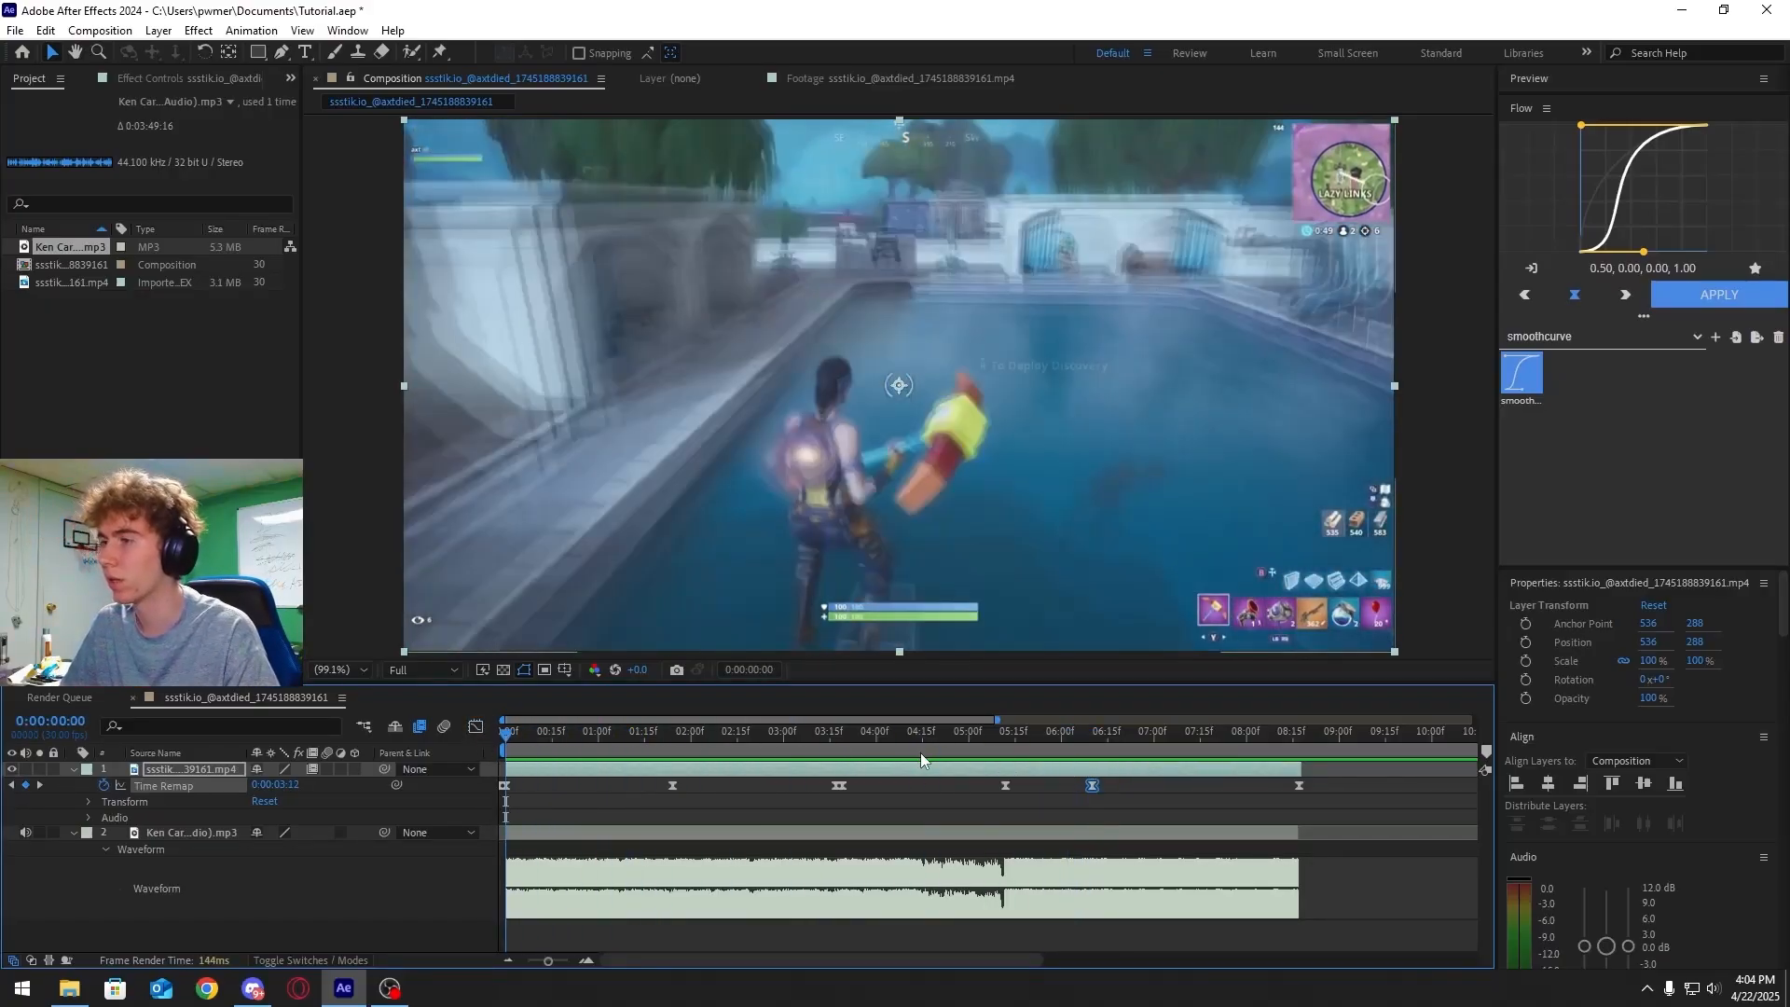
key("space")
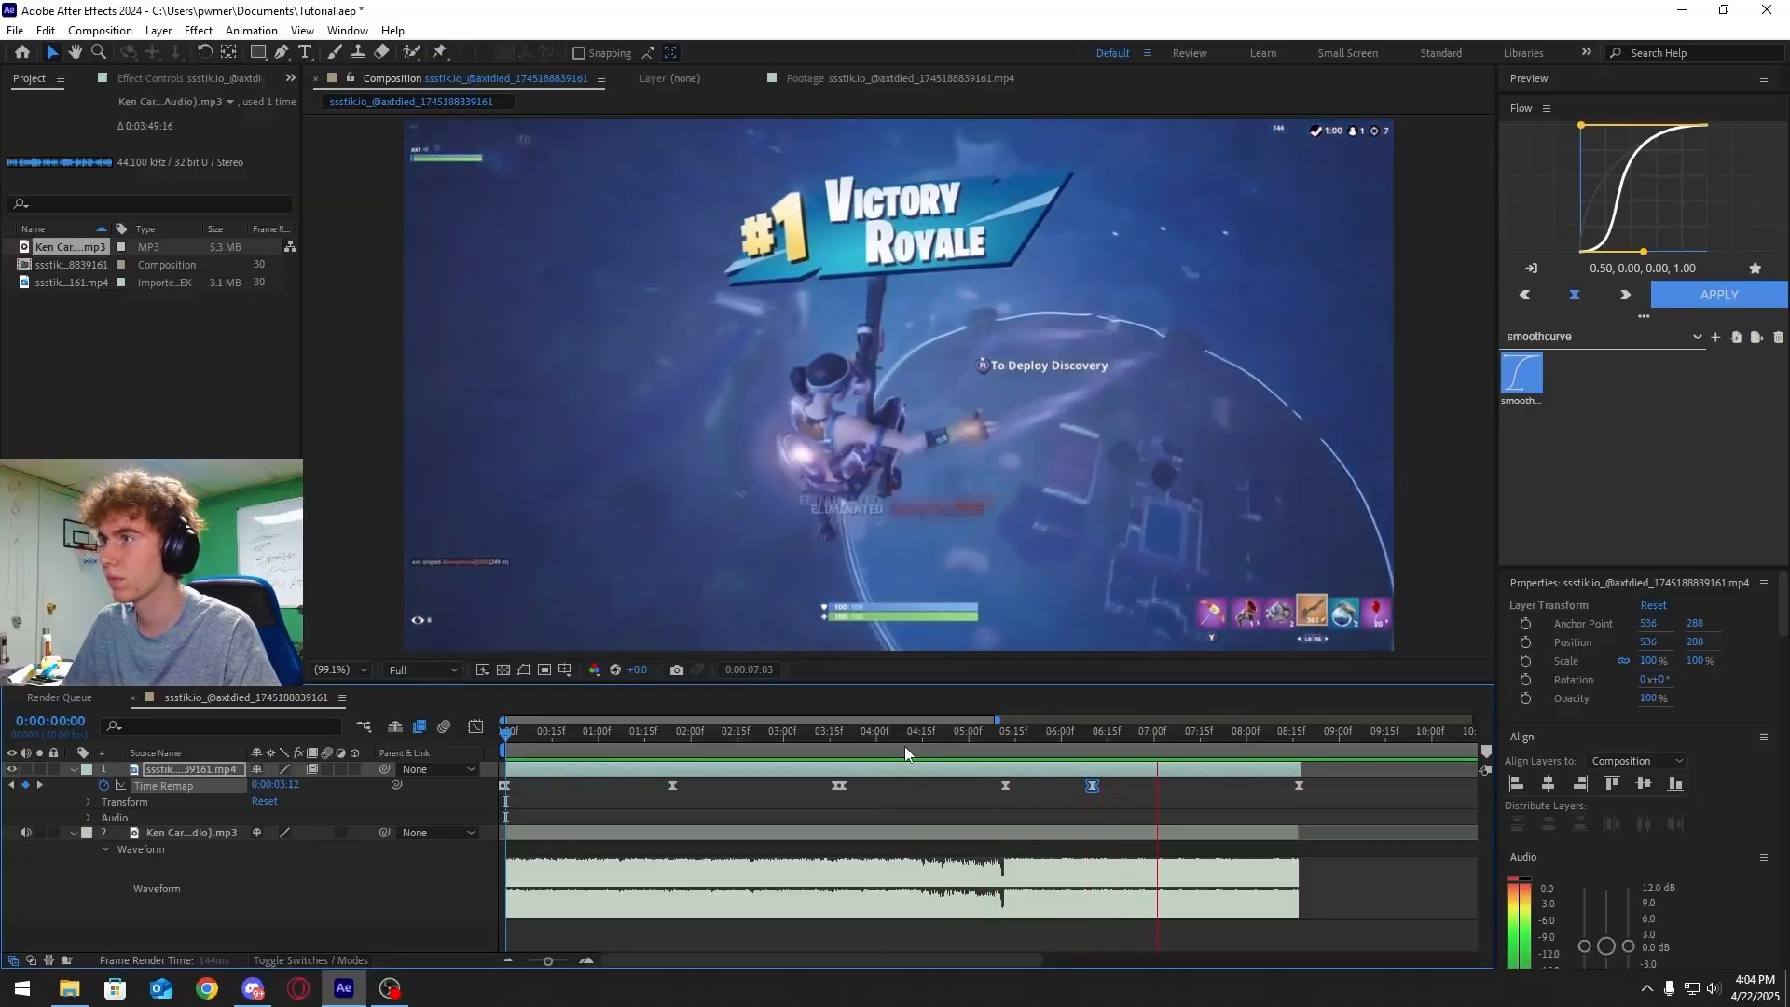
left_click_drag(1080, 741, 502, 739)
key("space")
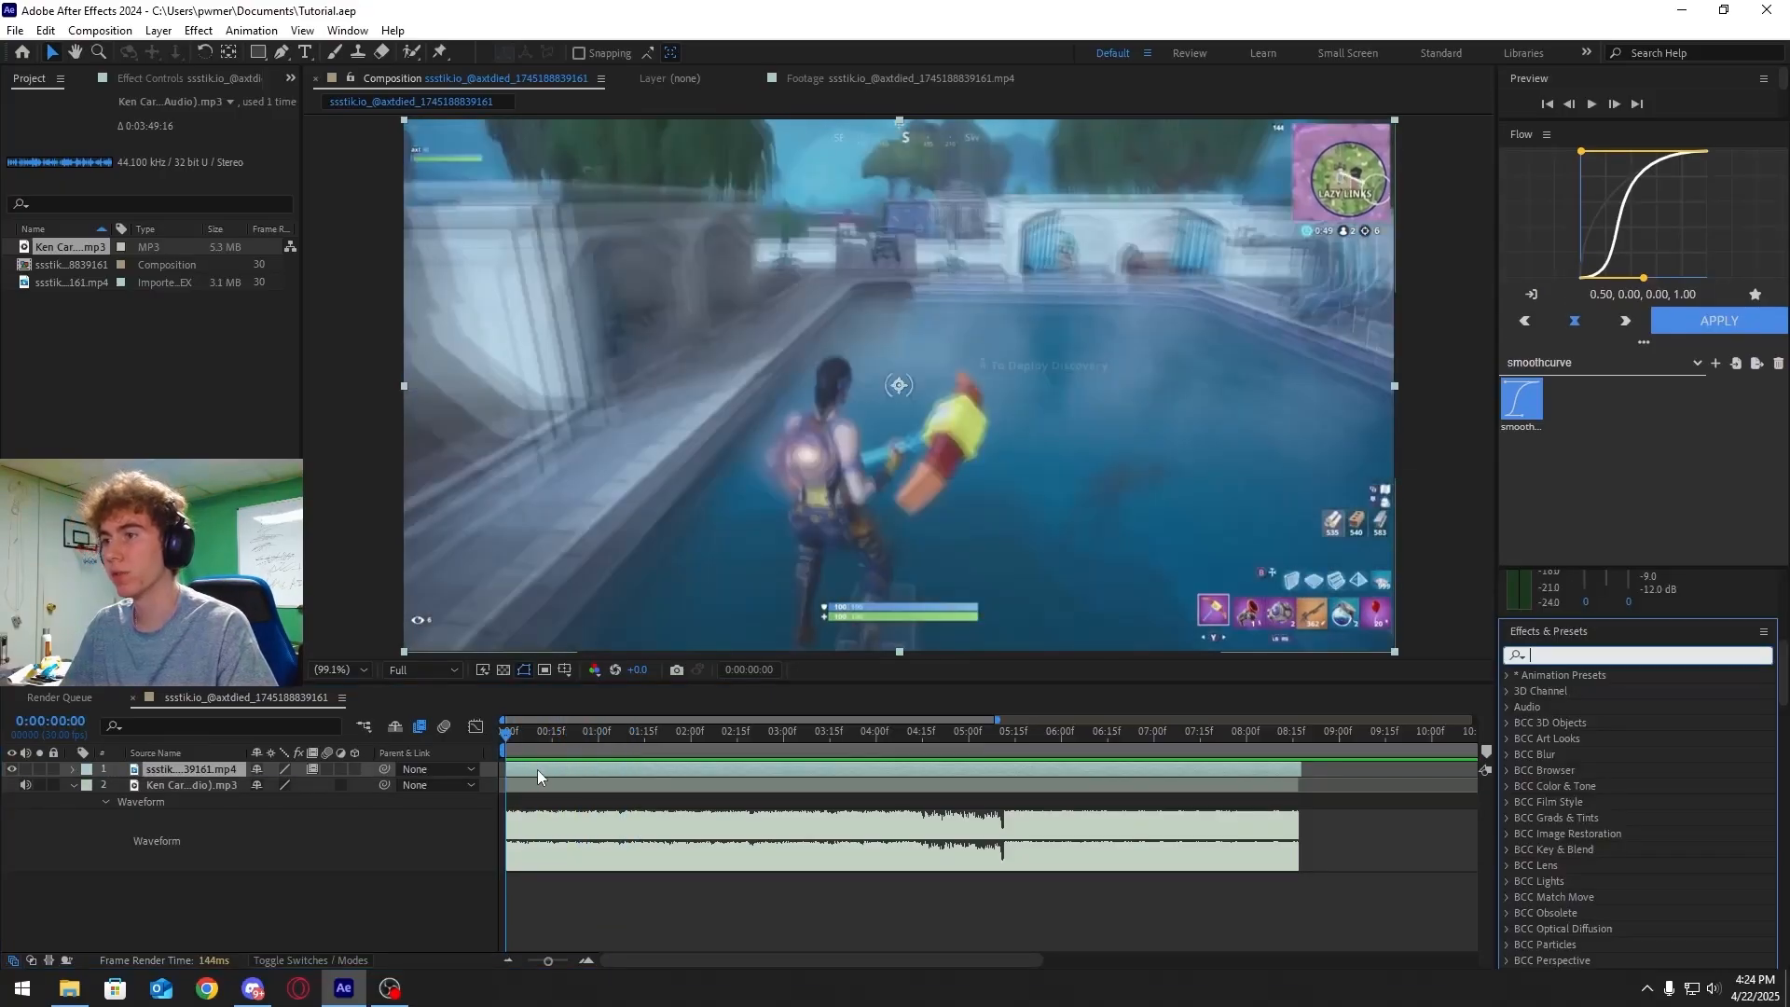
Search the effects for S_Hotspots and apply it to the gameplay layer
left_click_drag(589, 729, 694, 733)
left_click(1557, 653)
type("s_hotspots")
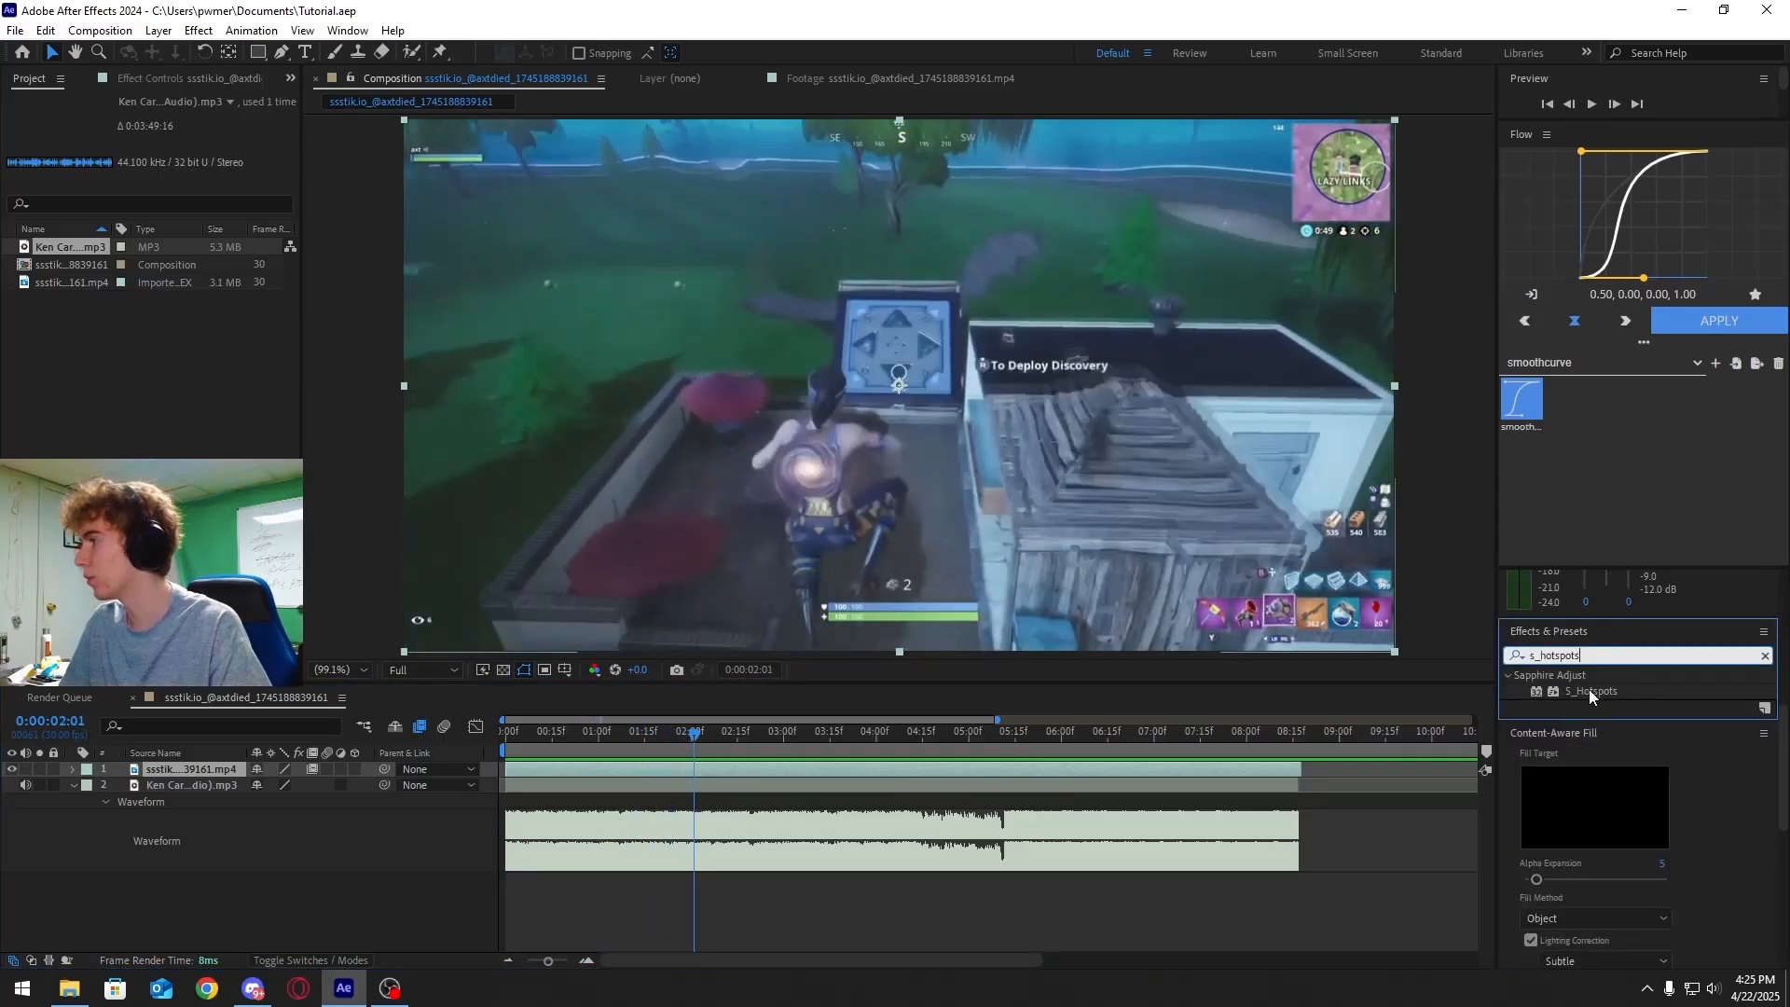
left_click_drag(1590, 691, 1177, 751)
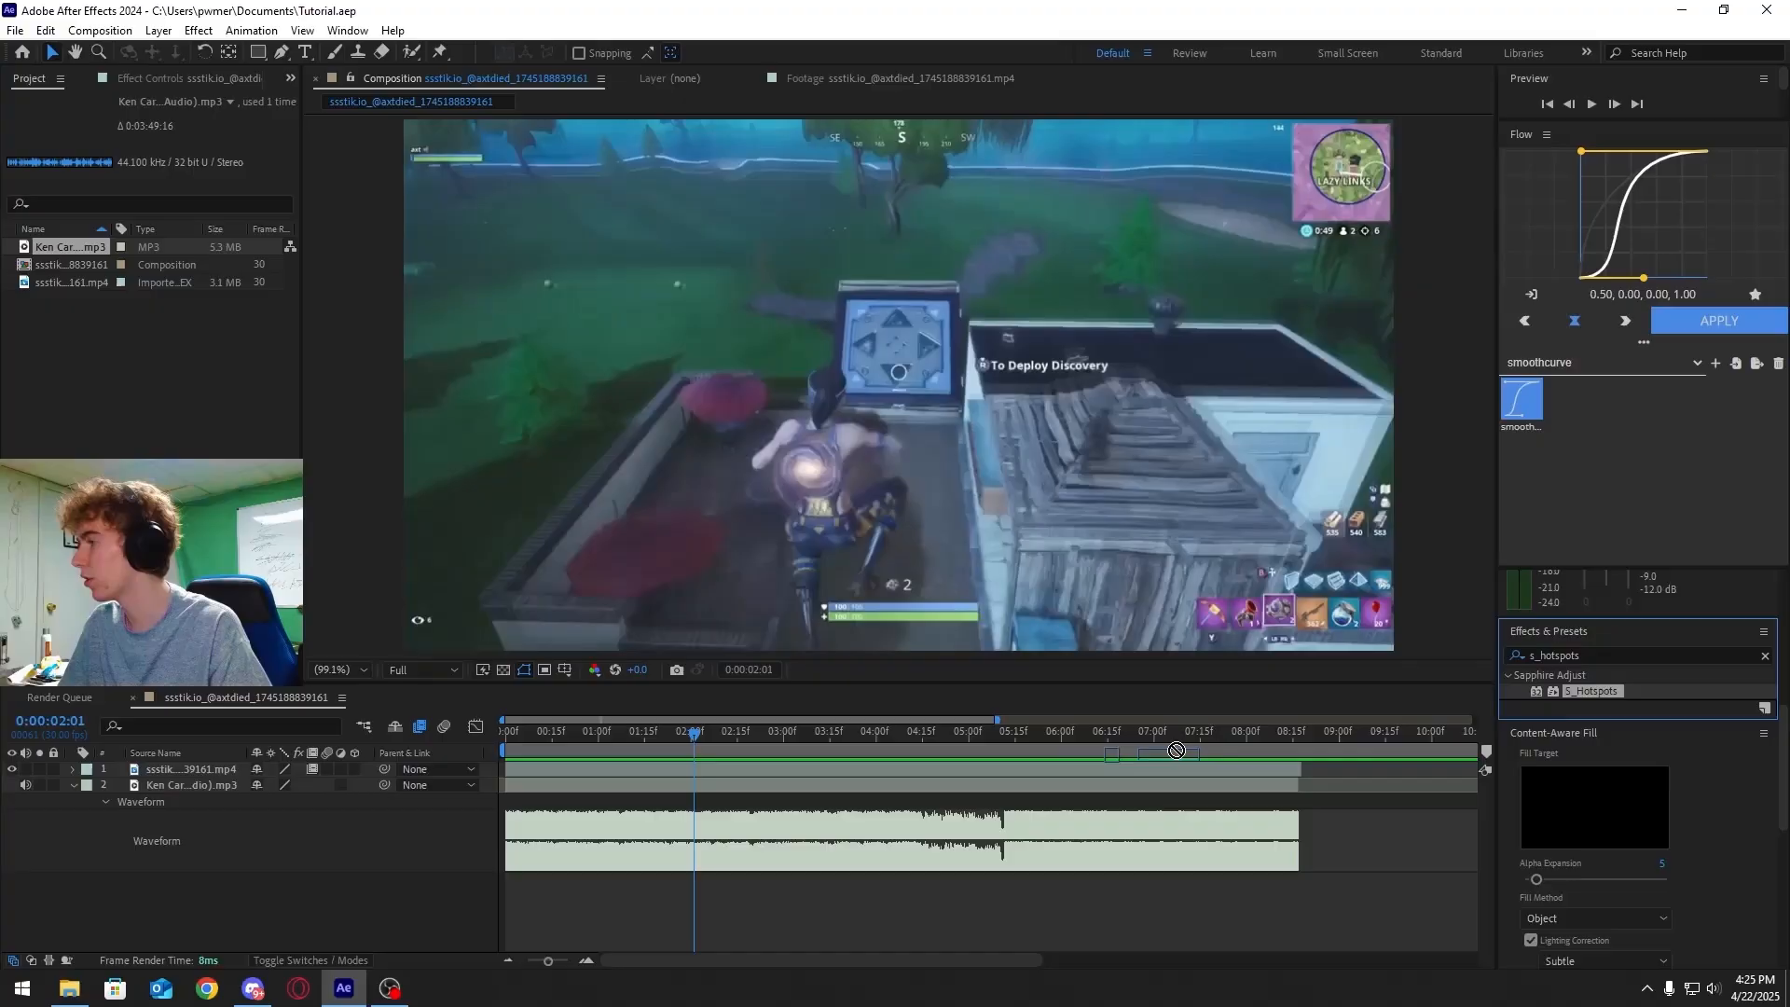
Search the effects for Curves and apply it to the gameplay footage
left_click_drag(851, 818, 820, 731)
left_click(1583, 656)
type("cr")
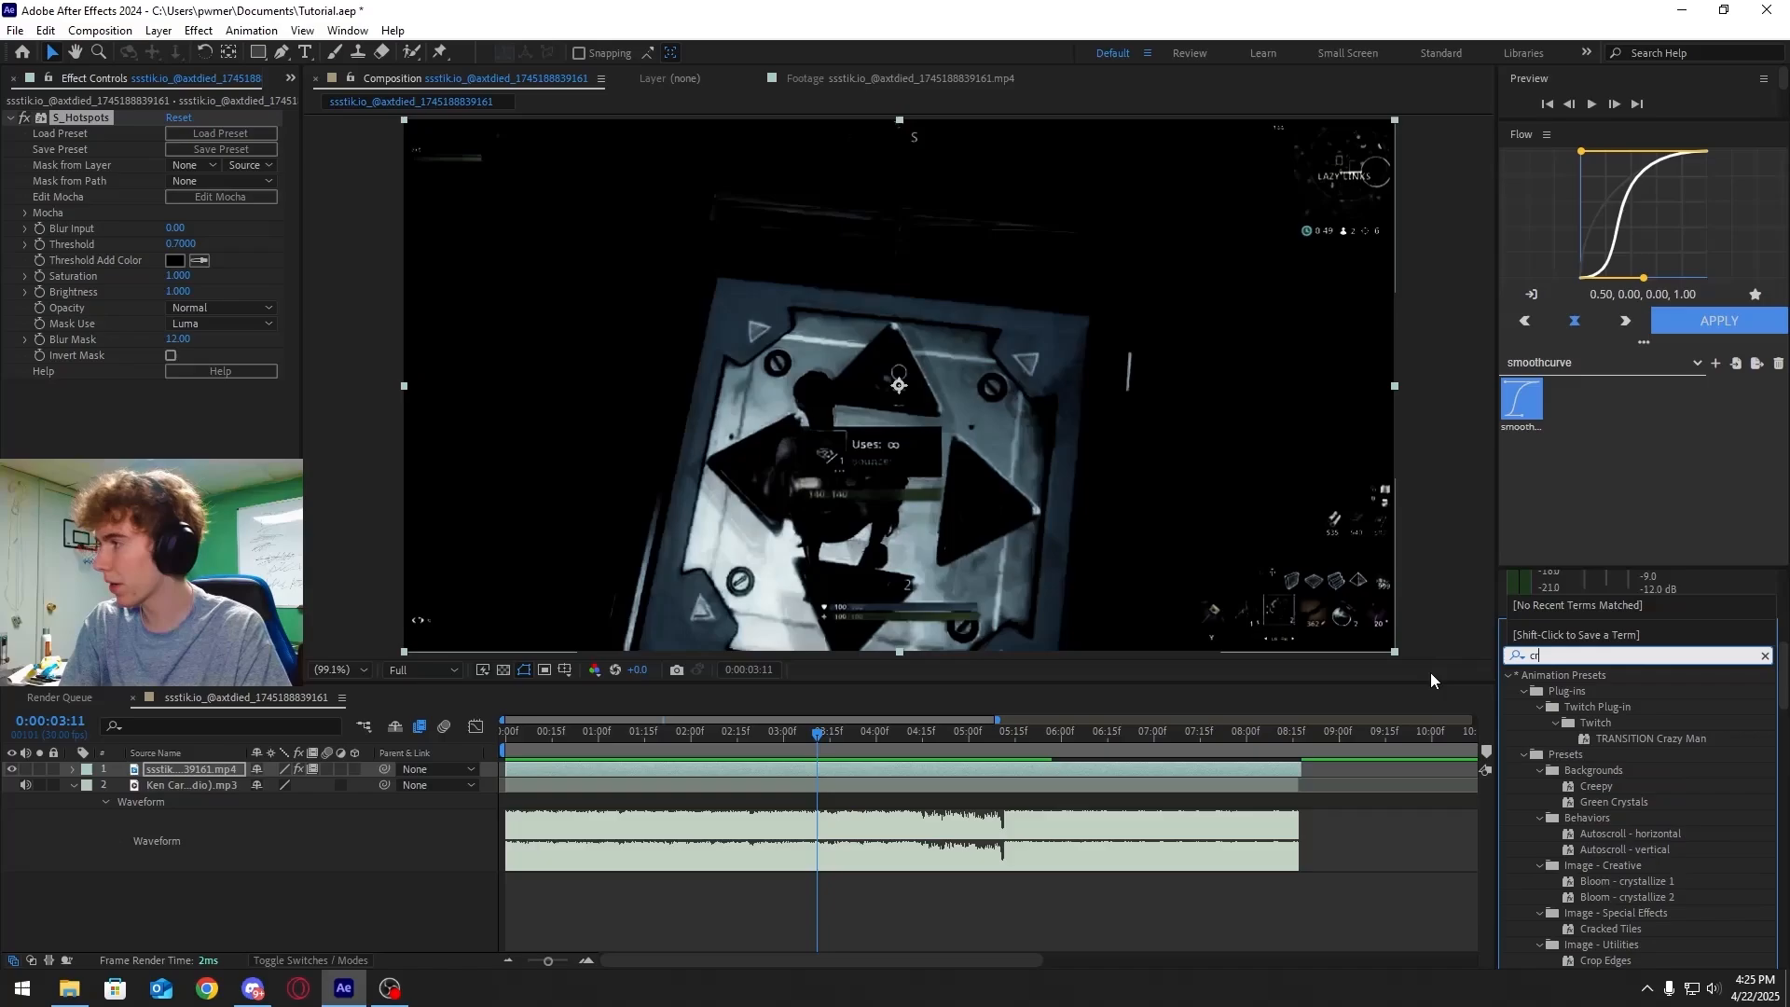
key("BackSpace")
type("urves")
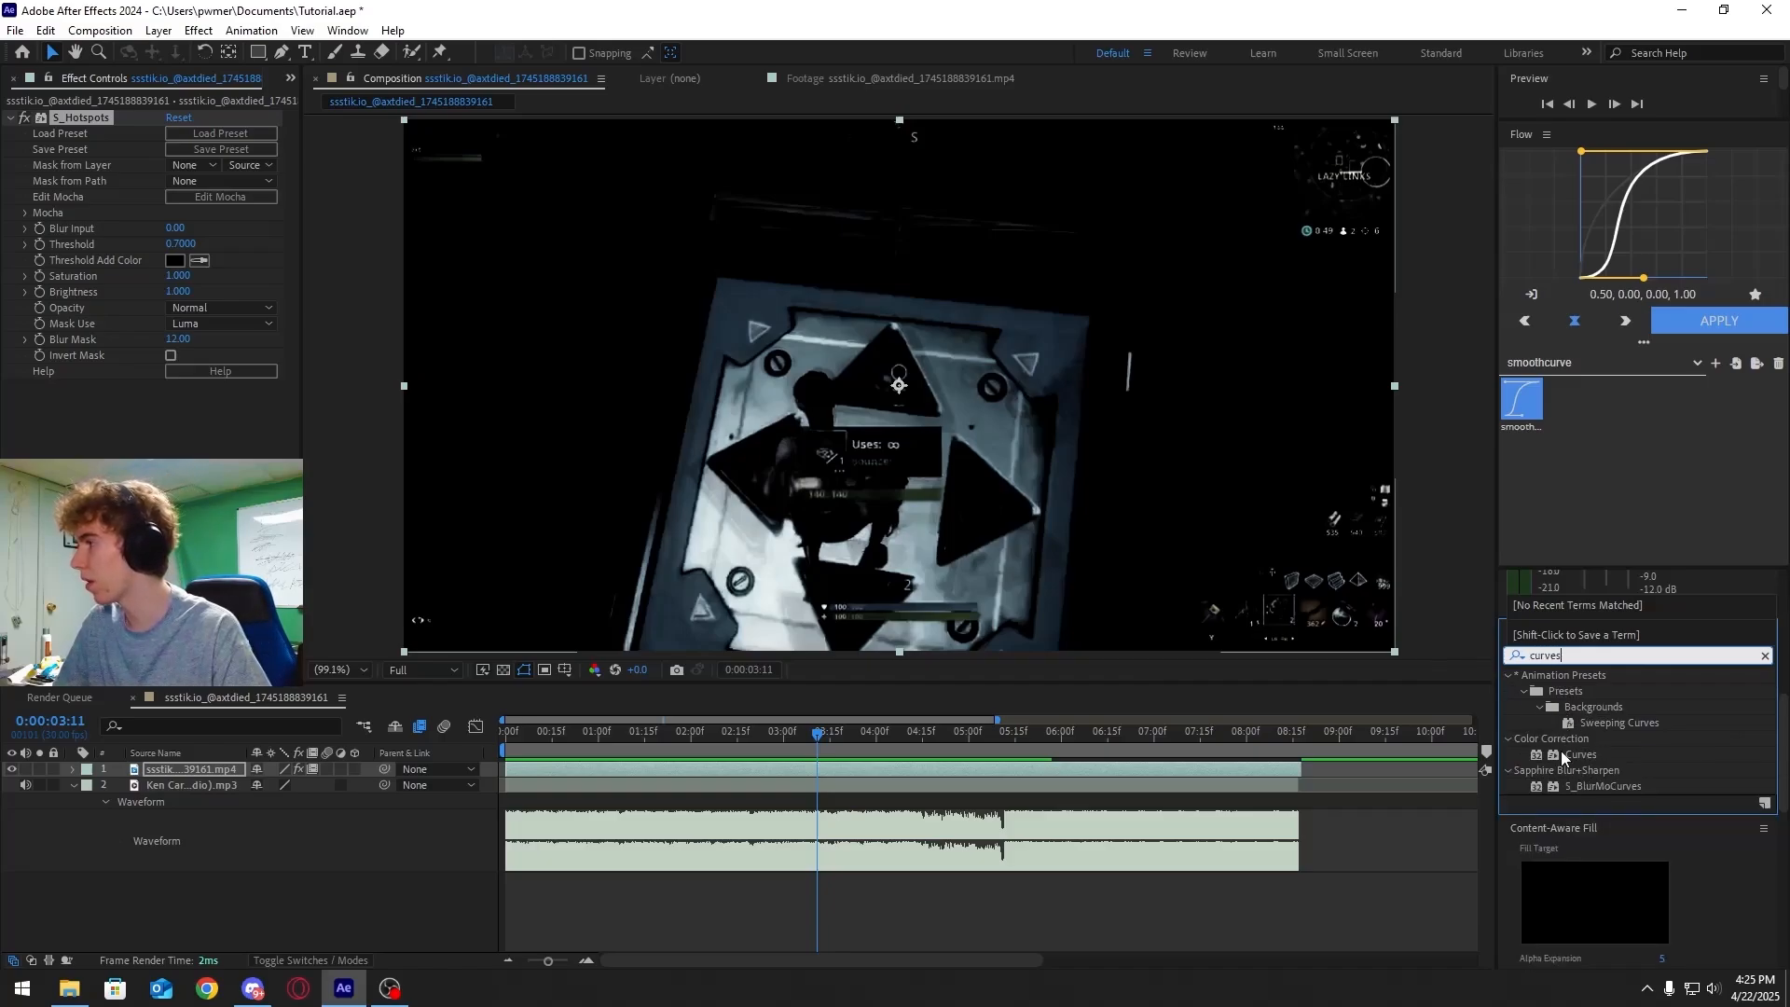
left_click_drag(1581, 755, 920, 776)
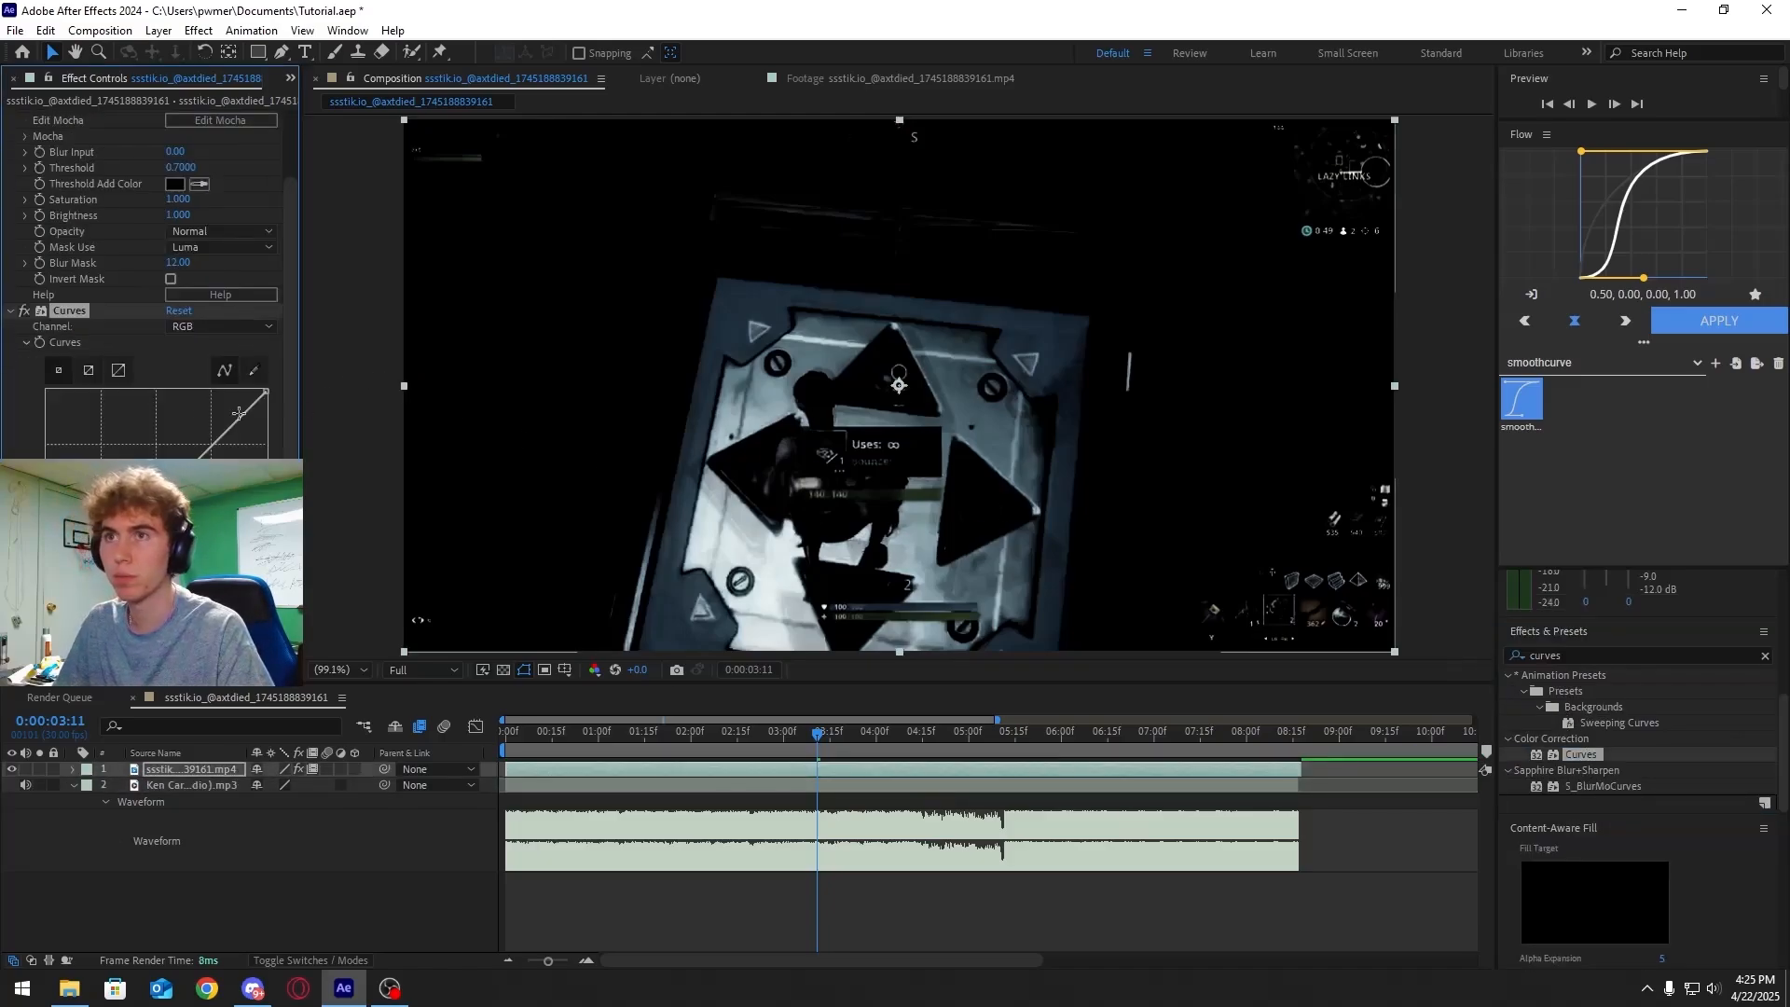
Raise the RGB curve in the Curves effect to brighten the footage and scrub to check it
left_click_drag(138, 518, 121, 470)
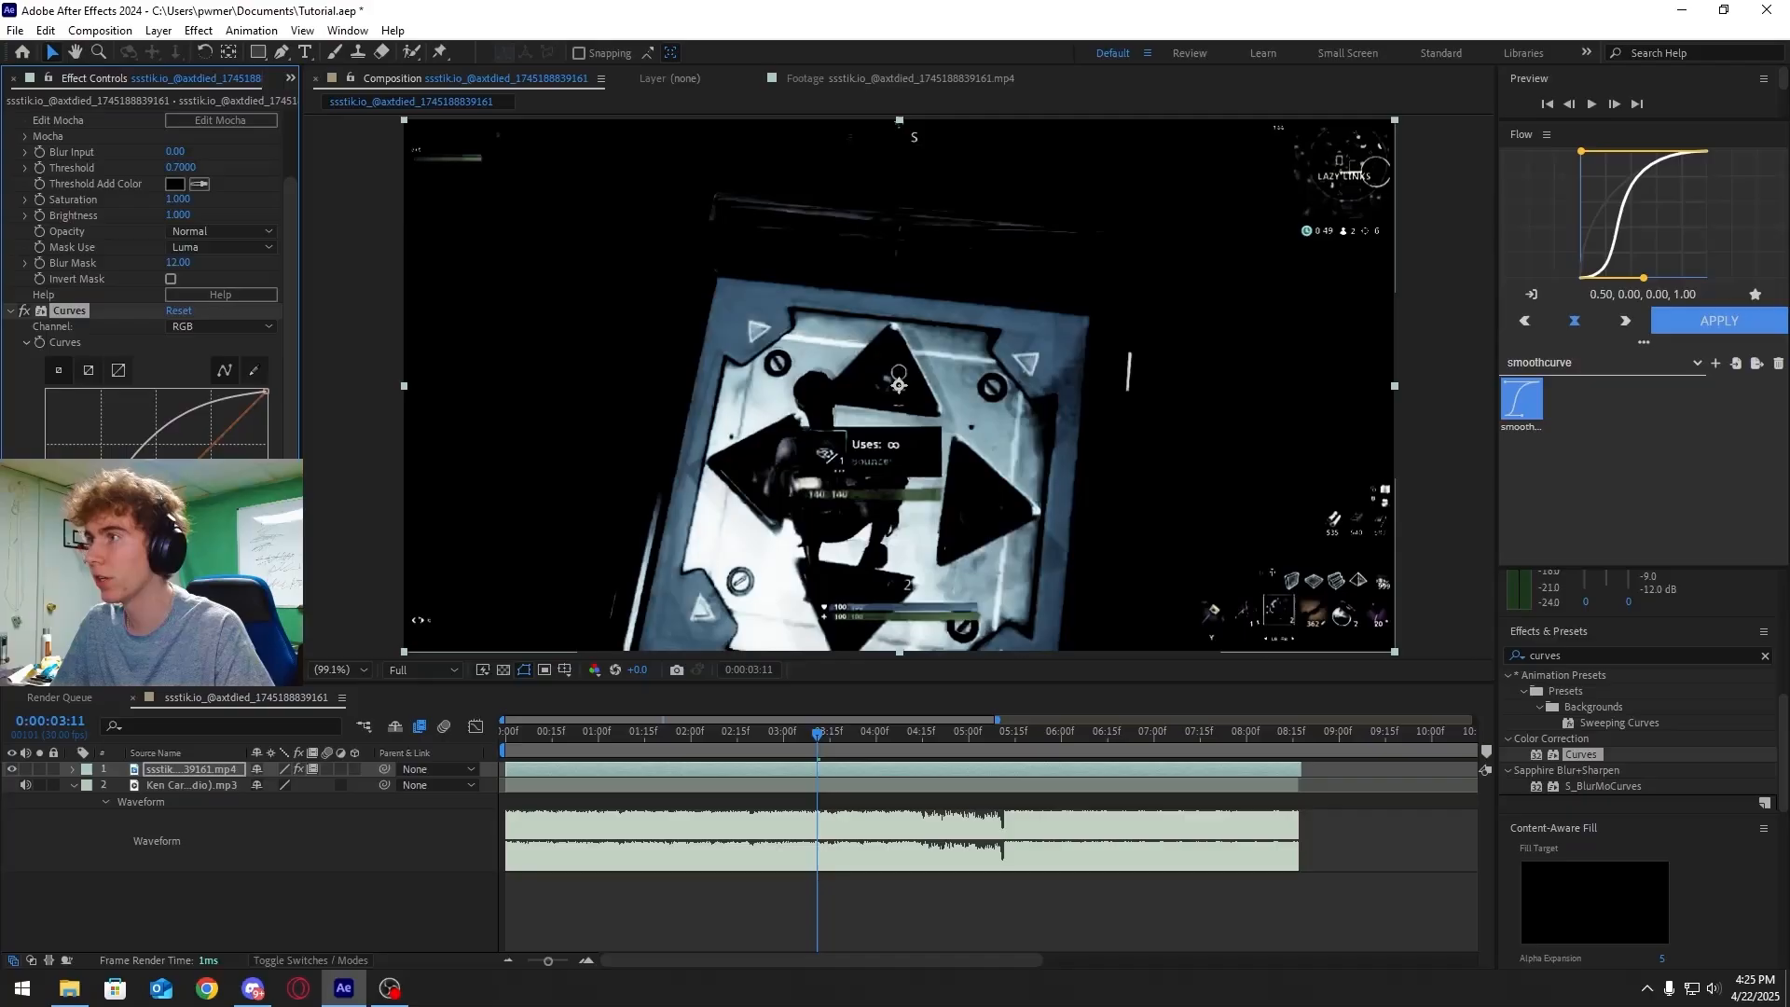
mouse_move(716, 713)
left_mouse_down()
mouse_move(792, 733)
mouse_move(534, 714)
mouse_move(691, 716)
left_mouse_up()
left_click_drag(691, 716, 746, 718)
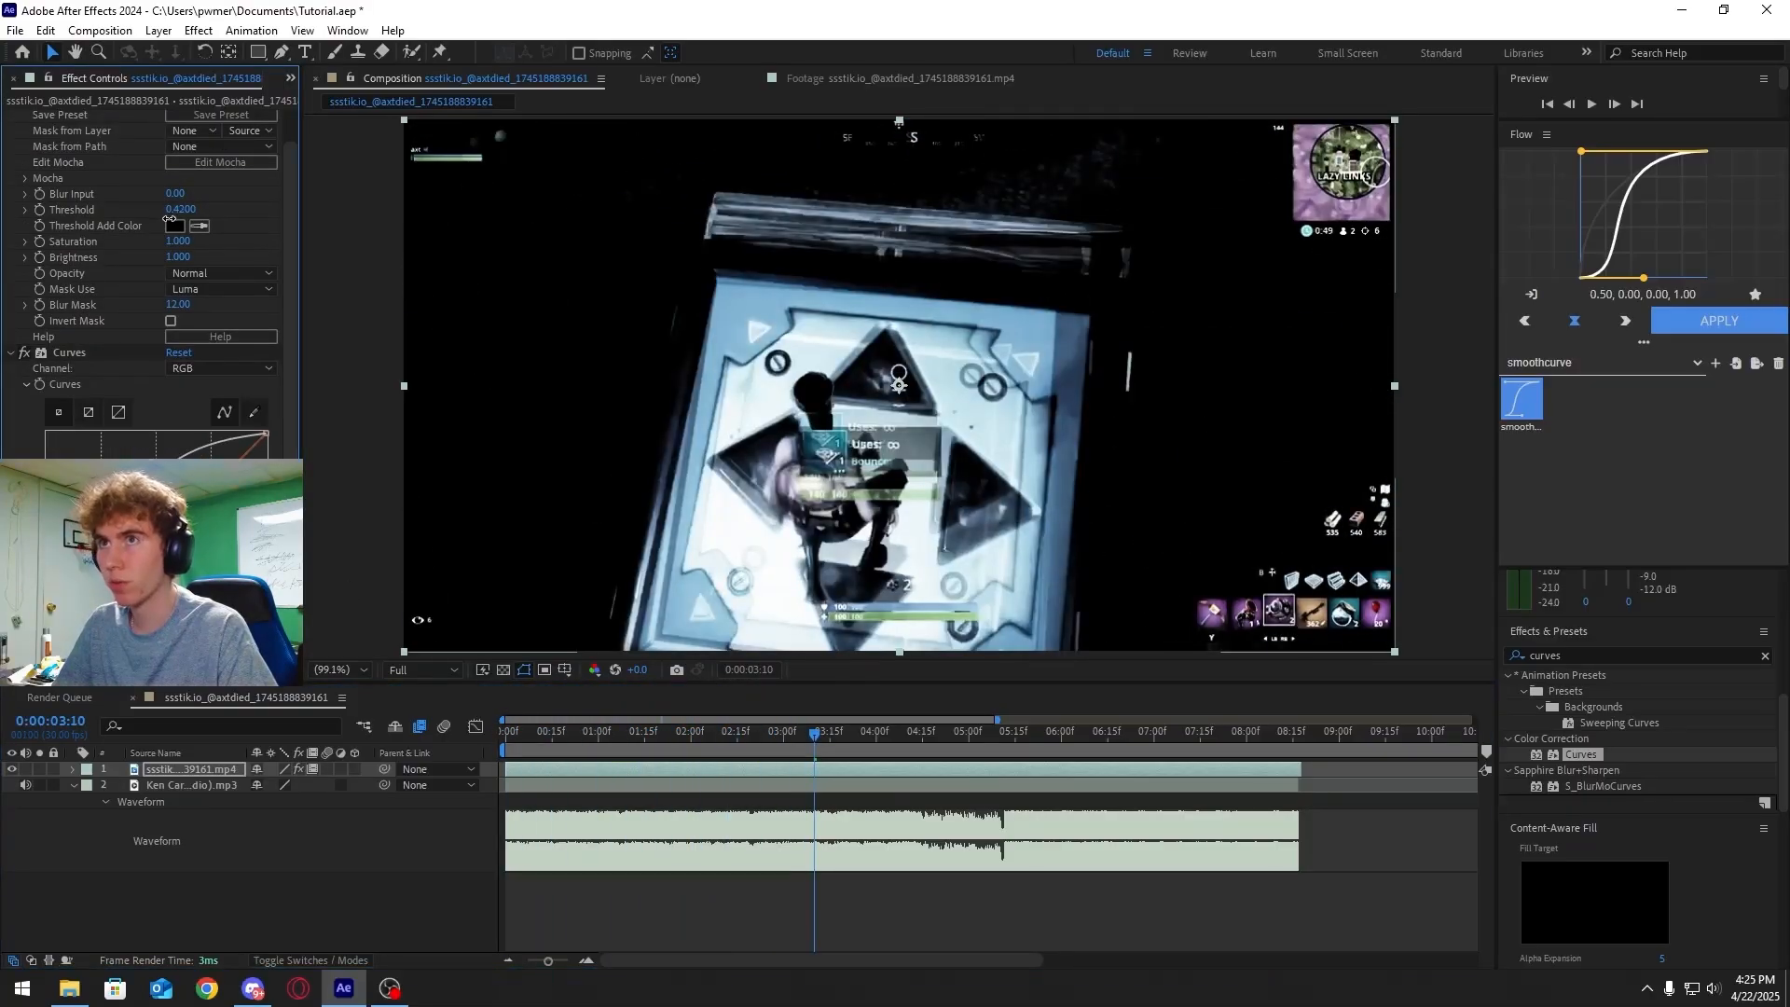
Set the S_Hotspots Threshold to 0.4 and lower the RGB curve slightly, then scrub the timeline
left_click_drag(169, 219, 168, 219)
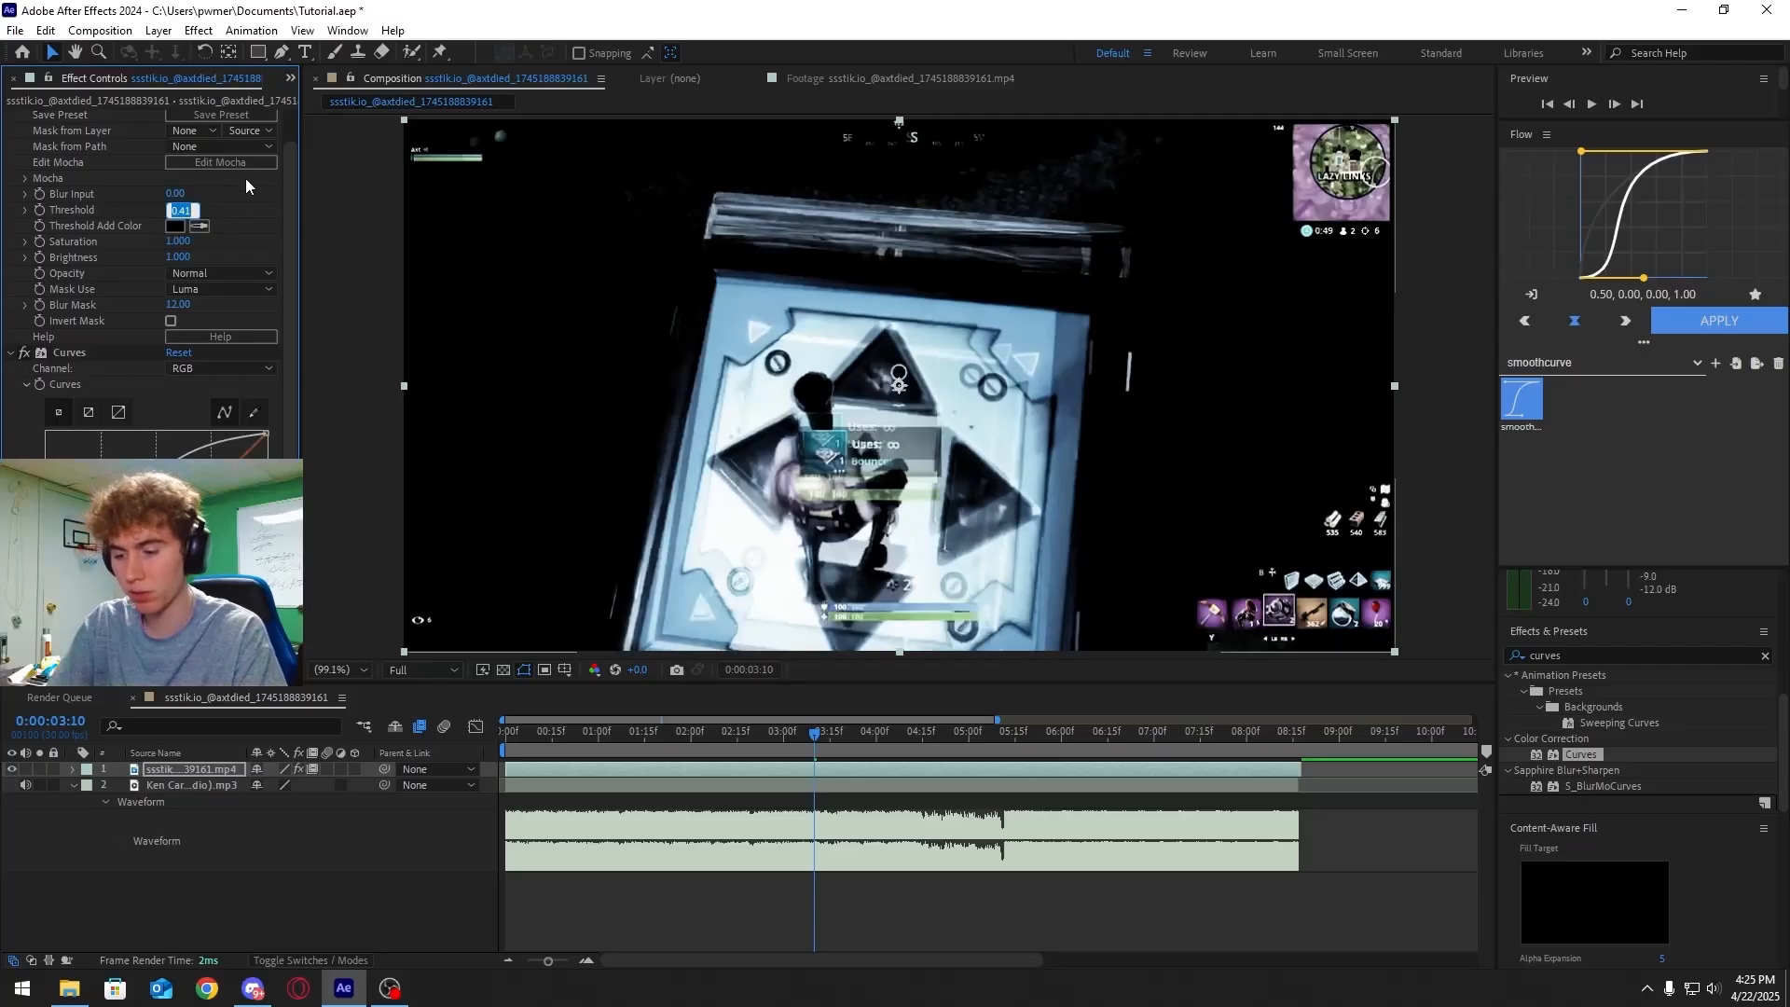
type("0.4")
key("Return")
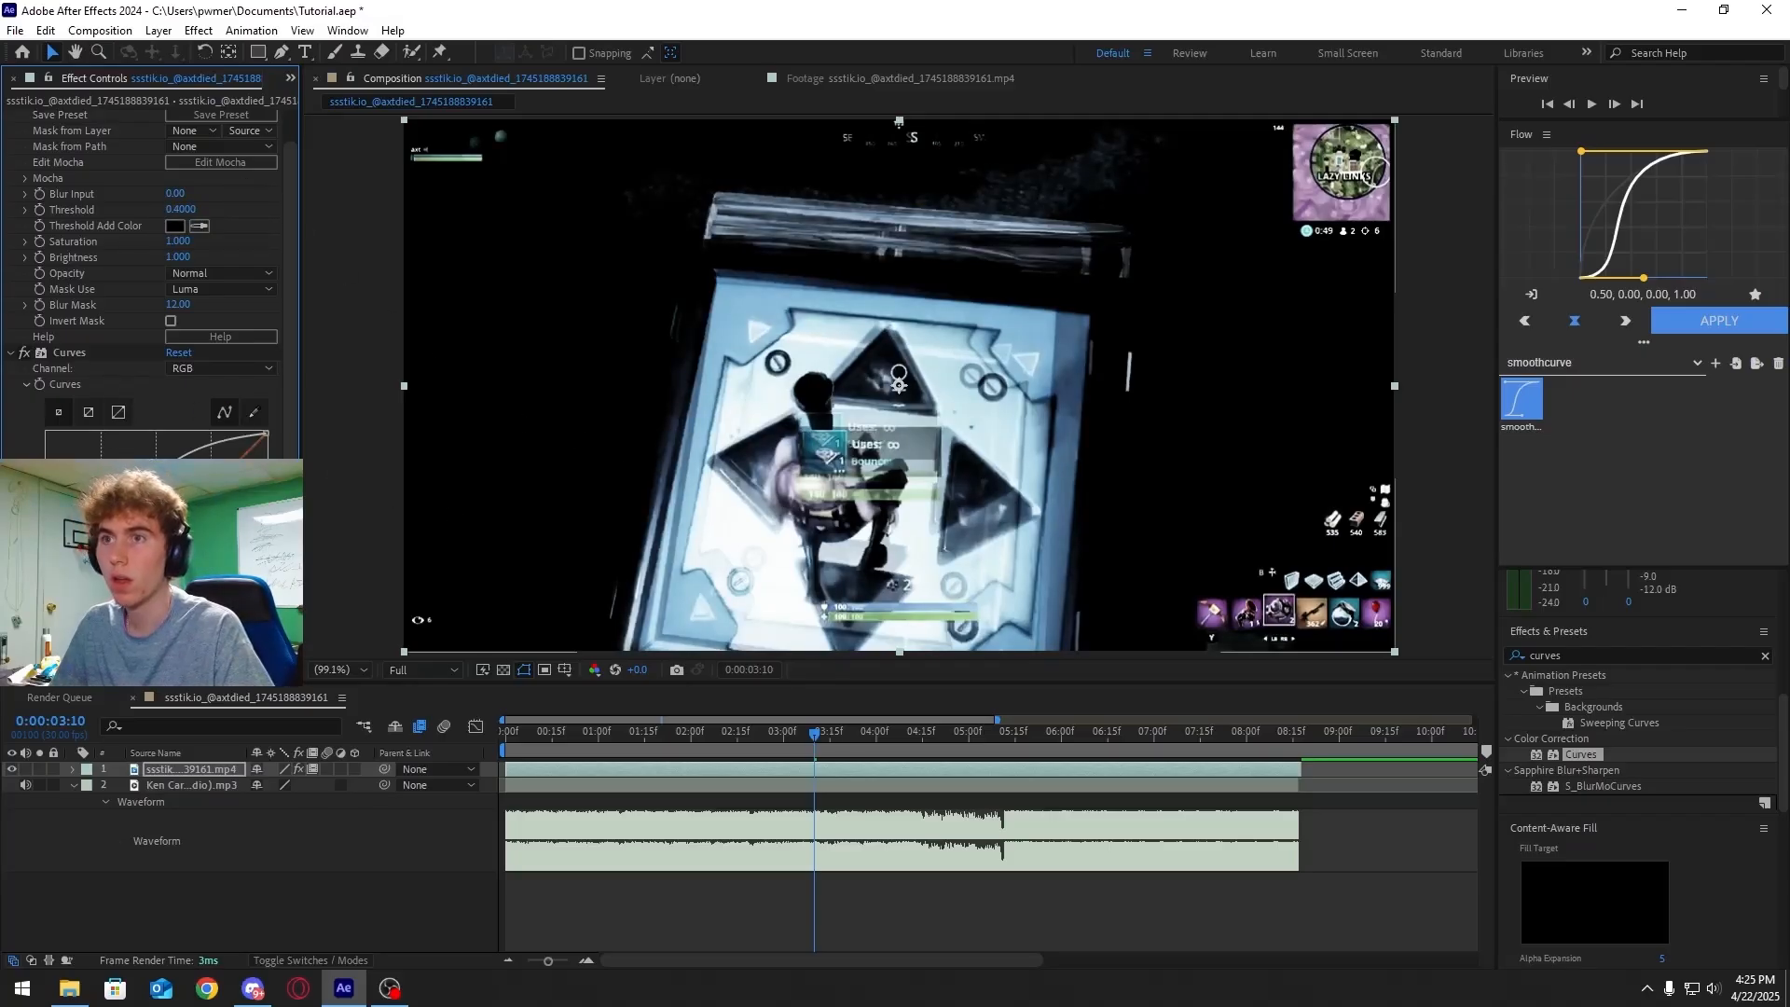
left_click_drag(140, 503, 154, 524)
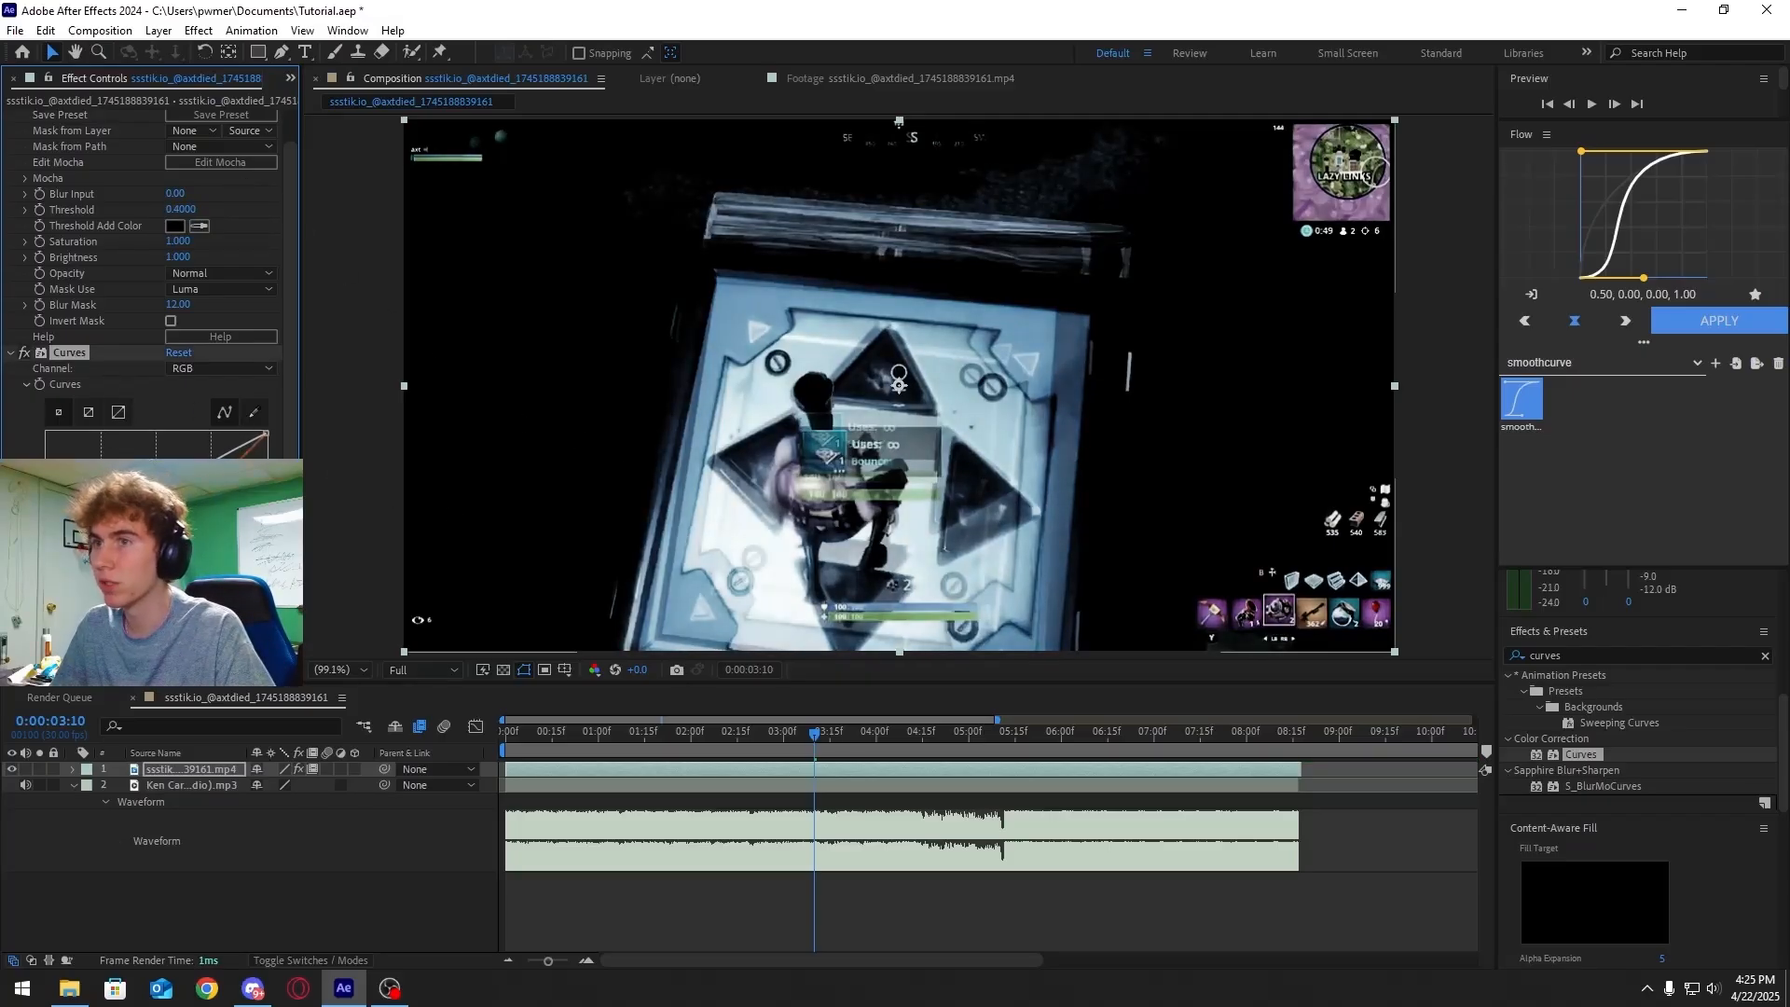
left_click_drag(818, 746, 711, 718)
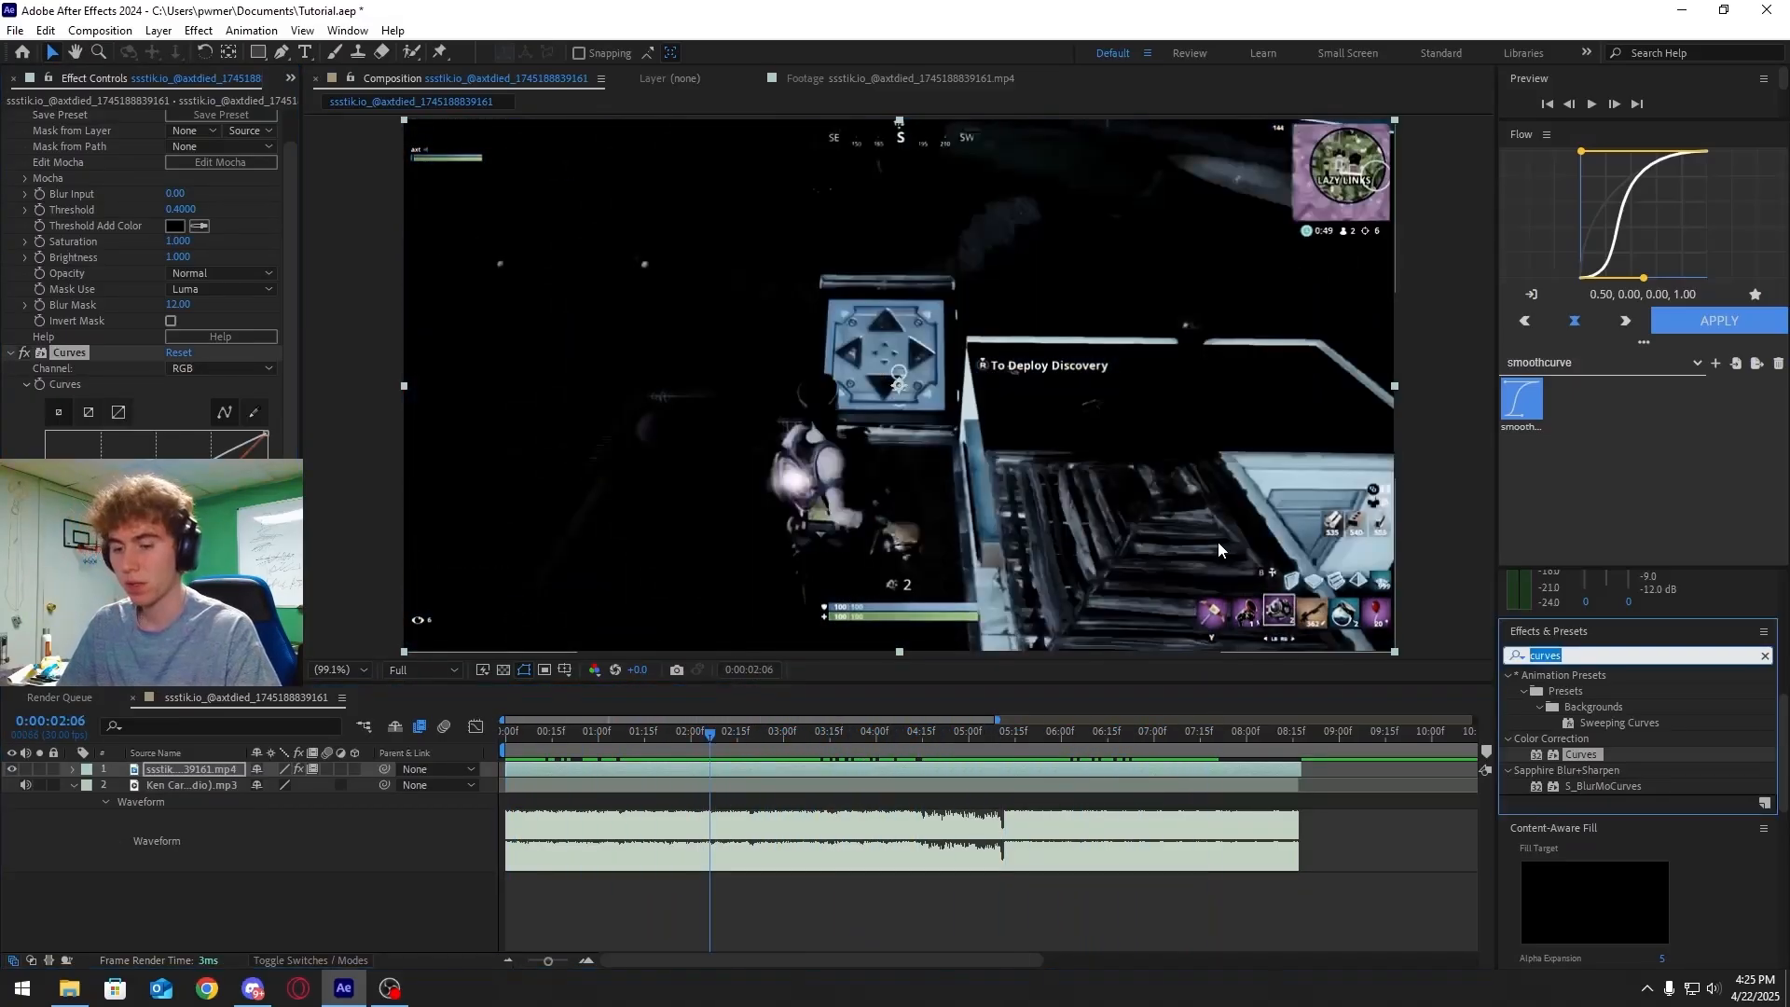
Search the effects for Sharpen and apply it to the gameplay footage
double_click(1547, 655)
type("sharpen")
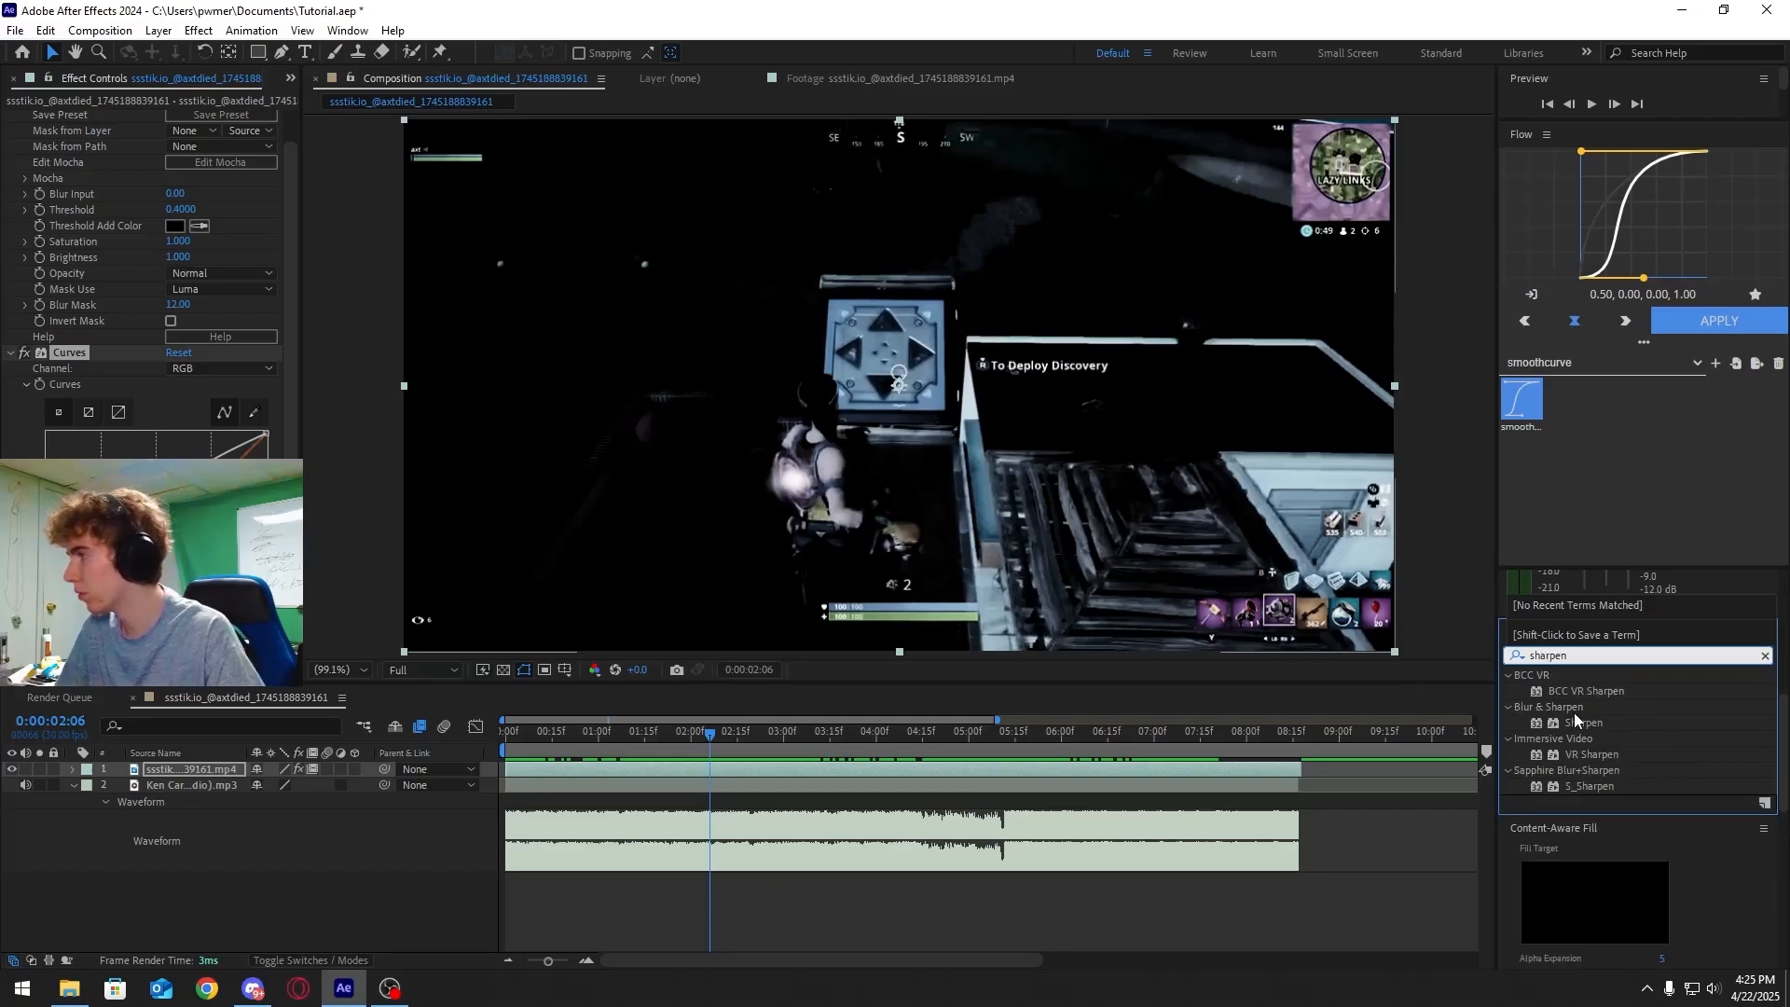
left_click_drag(1576, 720, 979, 772)
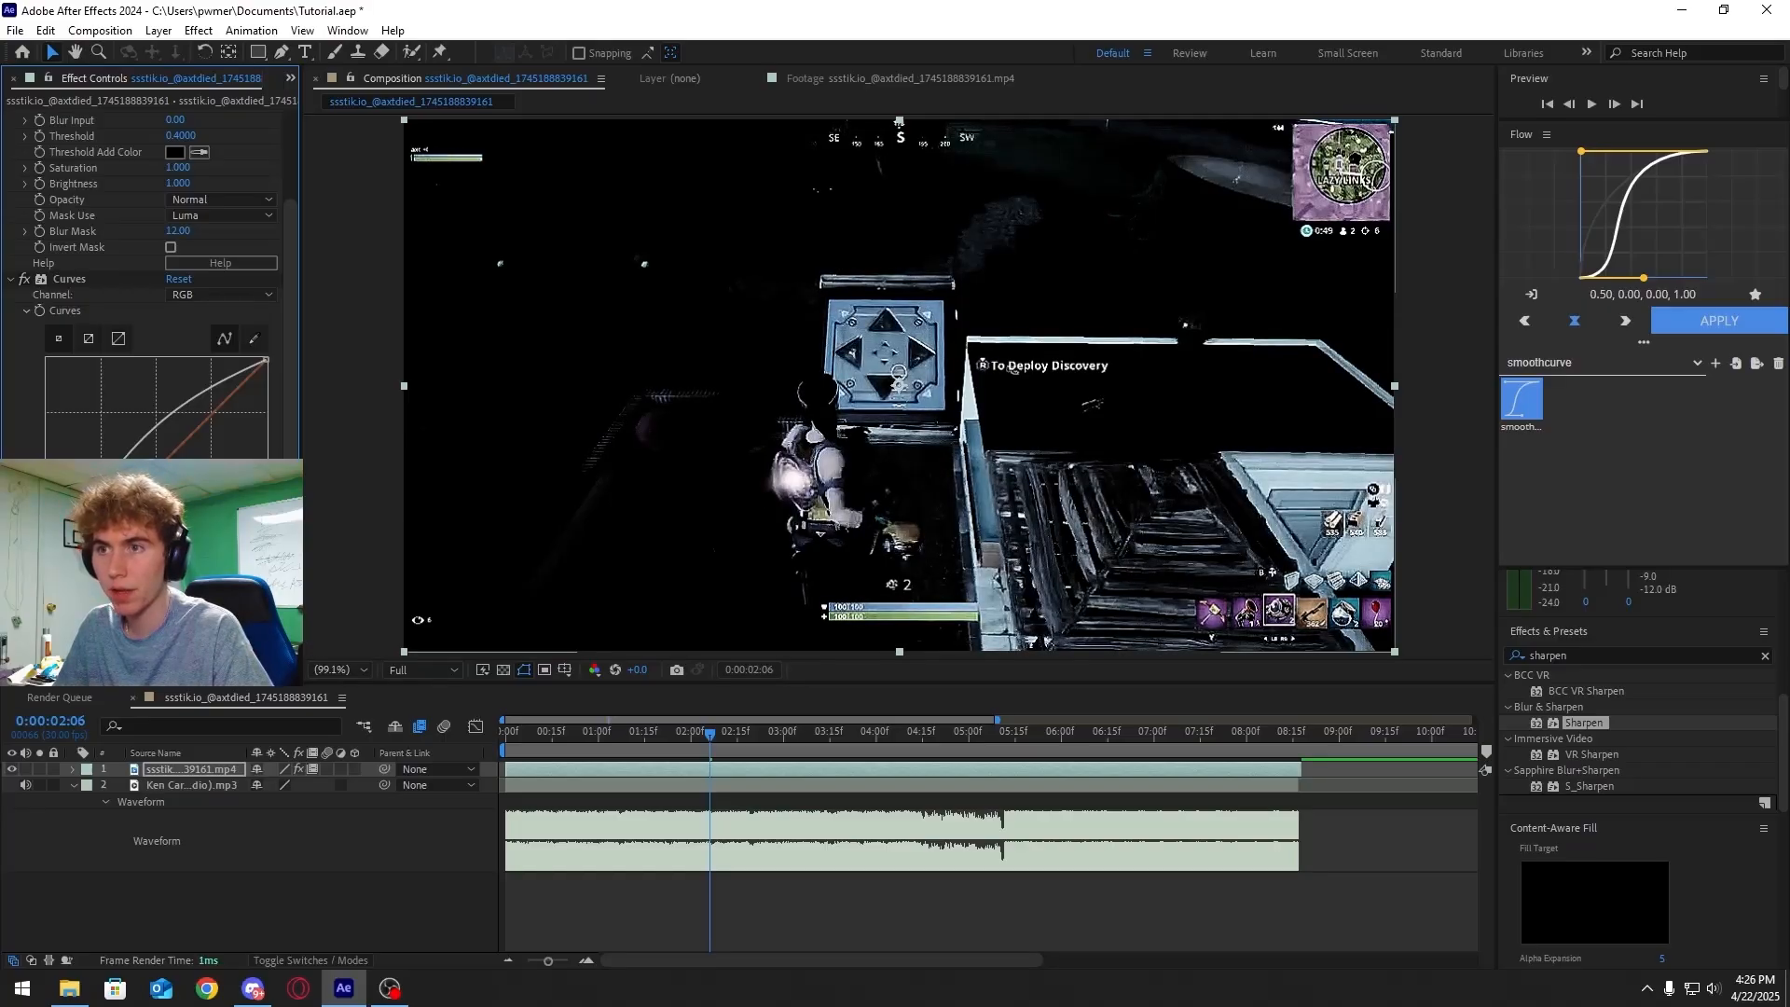
Search the effects for Noise and apply it to the gameplay footage
left_click(1590, 653)
type("noise")
scroll(1592, 832, "down", 4)
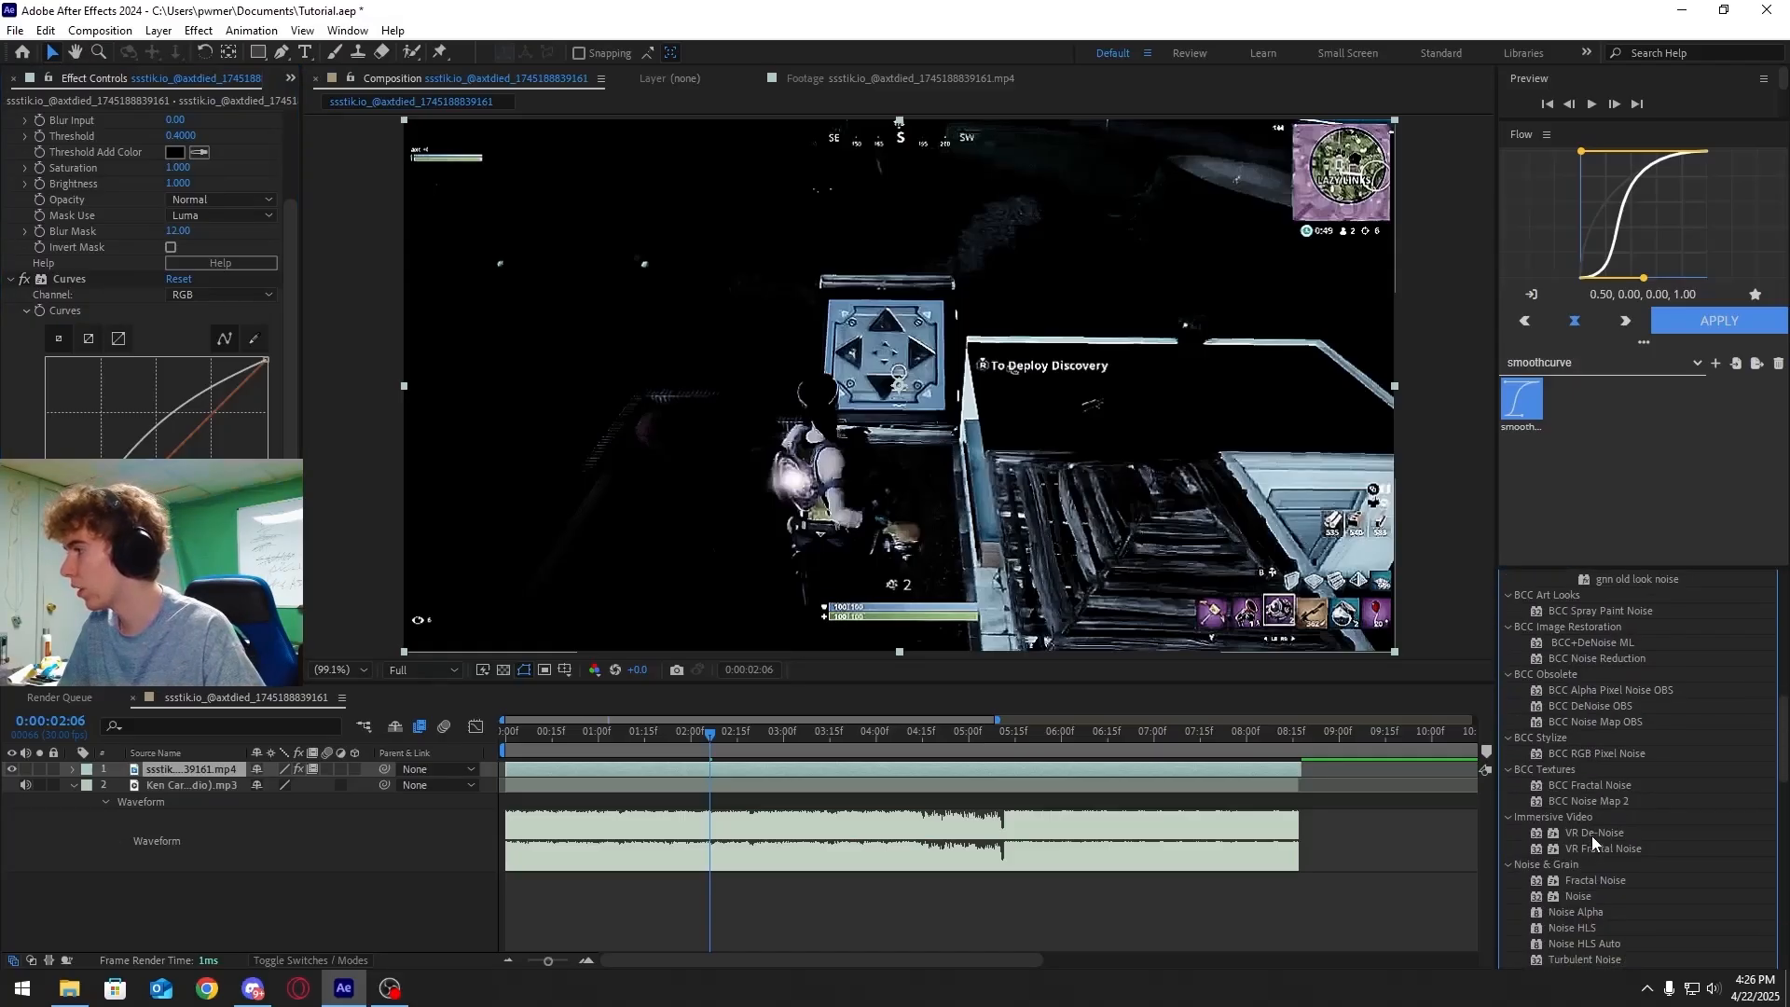
scroll(1591, 829, "up", 3)
scroll(1597, 793, "down", 8)
left_click_drag(1579, 696, 798, 769)
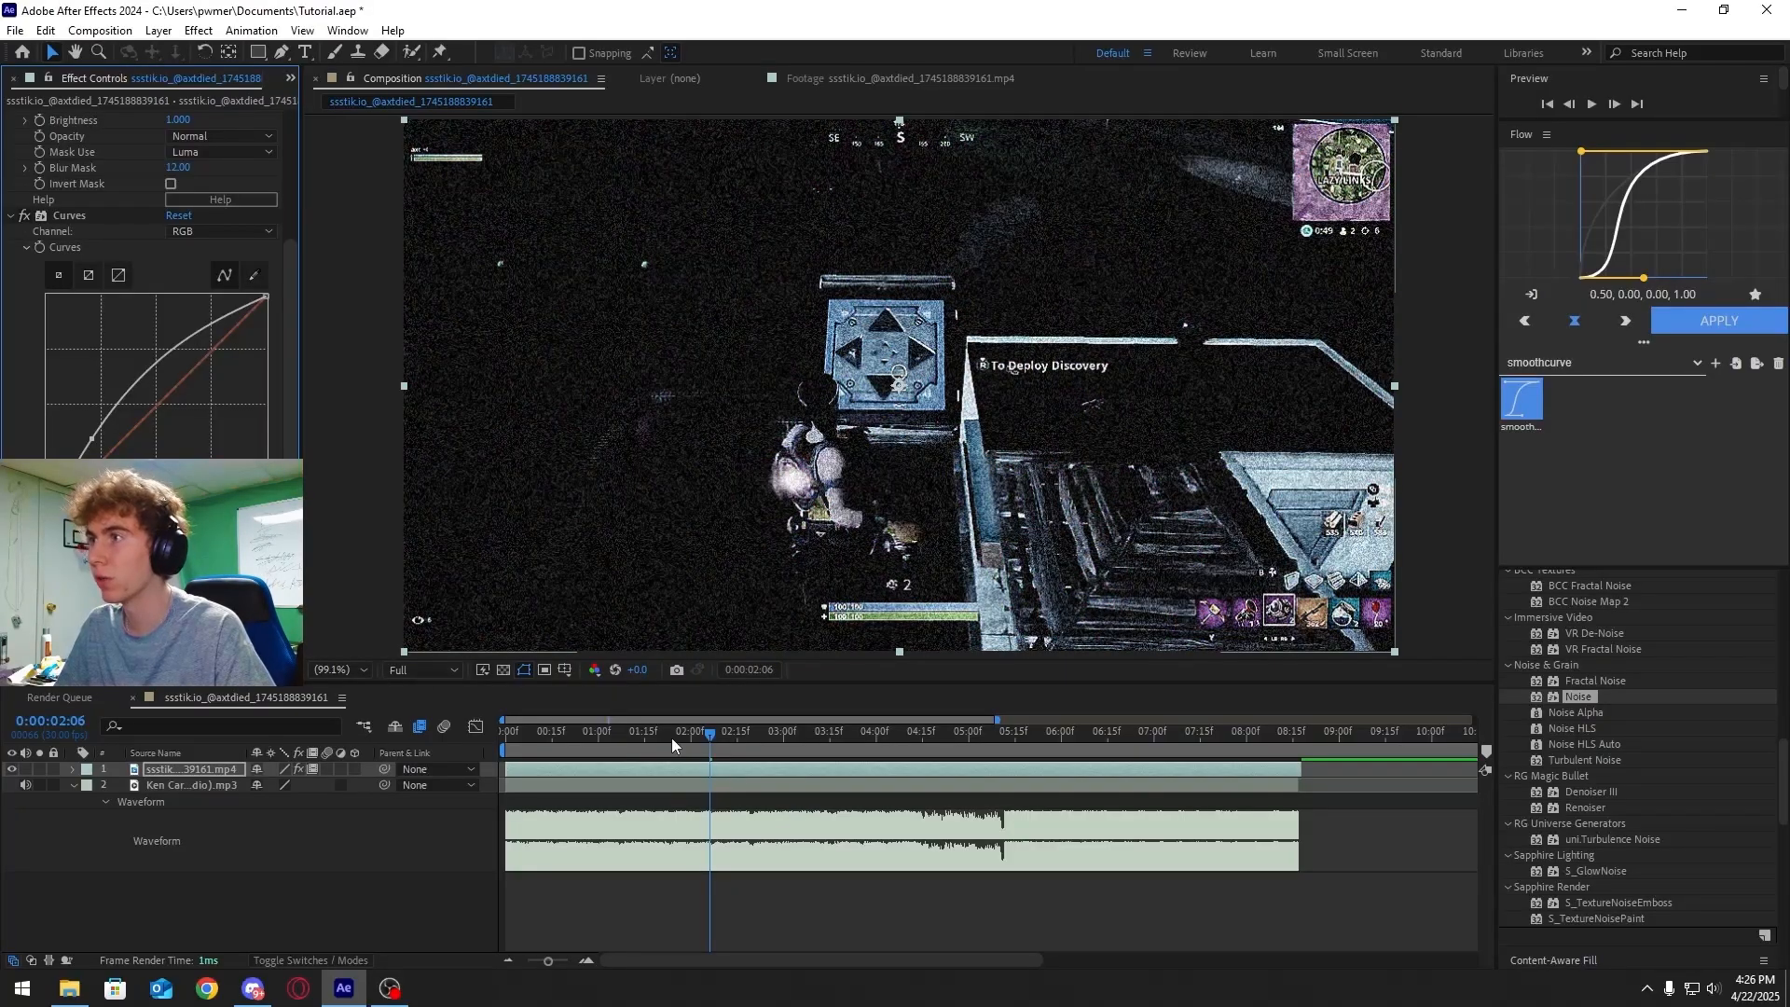
Open the middle precomposed gameplay segment and scrub through its time-remapped footage
left_click_drag(701, 739, 937, 729)
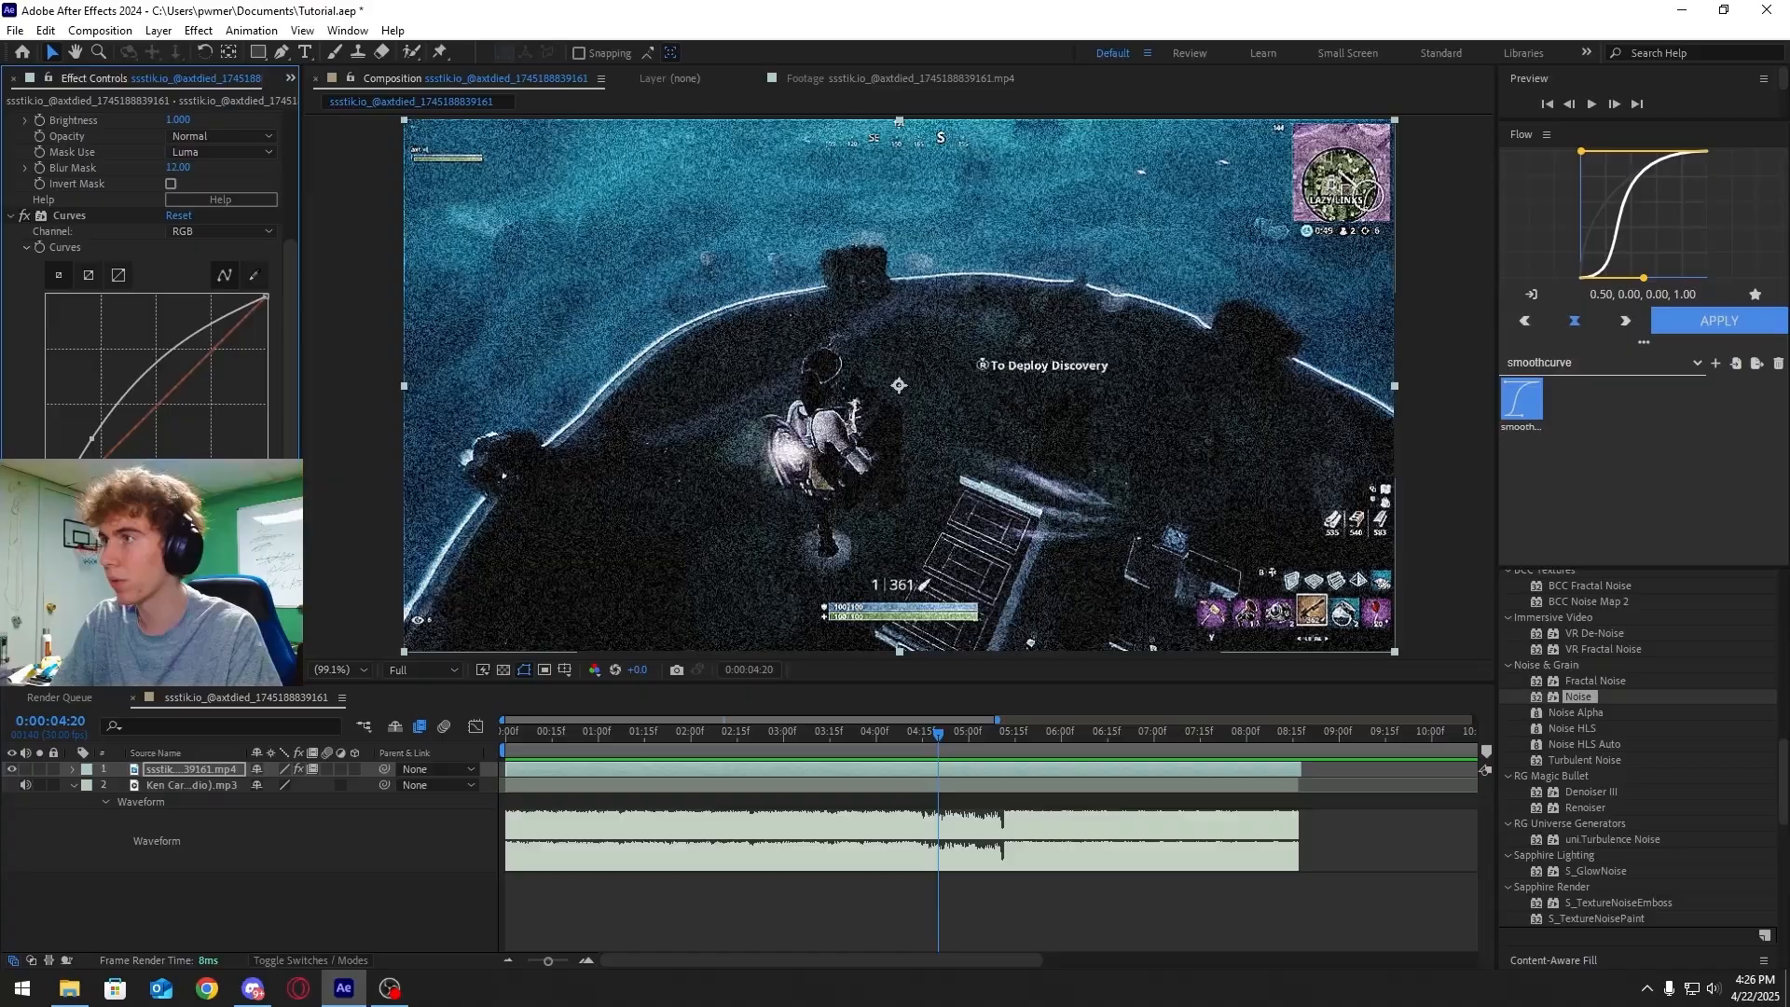
left_click_drag(872, 737, 825, 690)
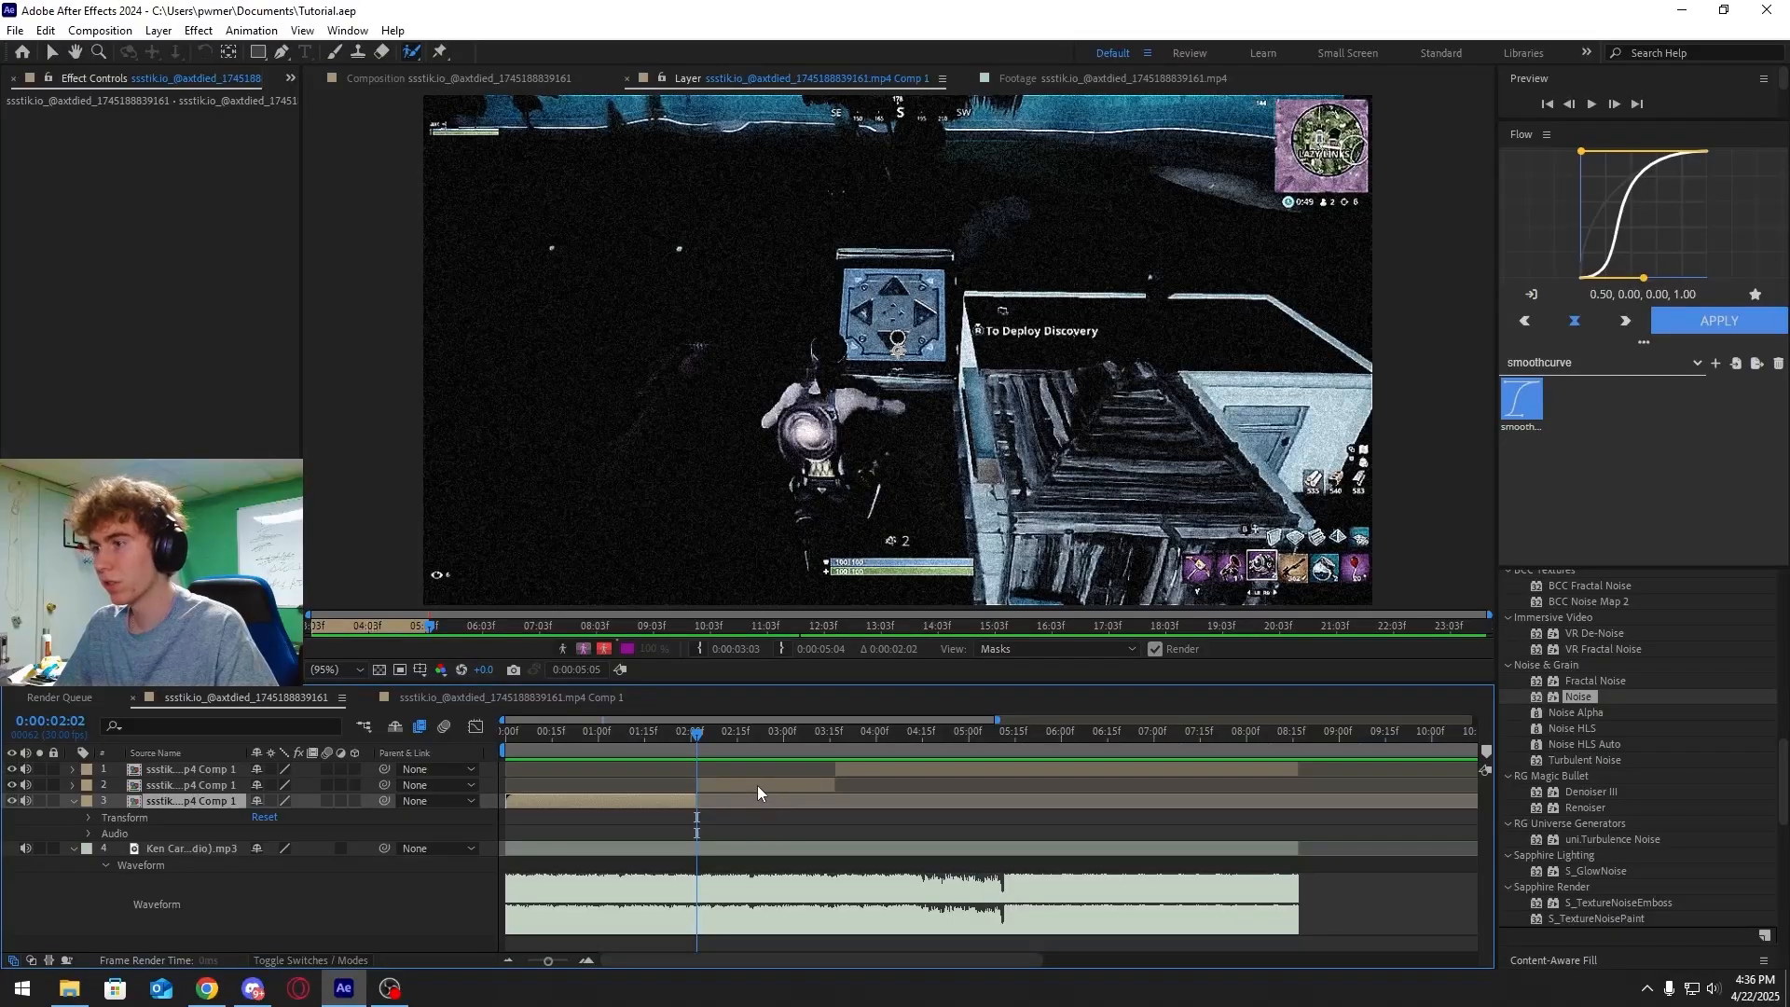
double_click(762, 786)
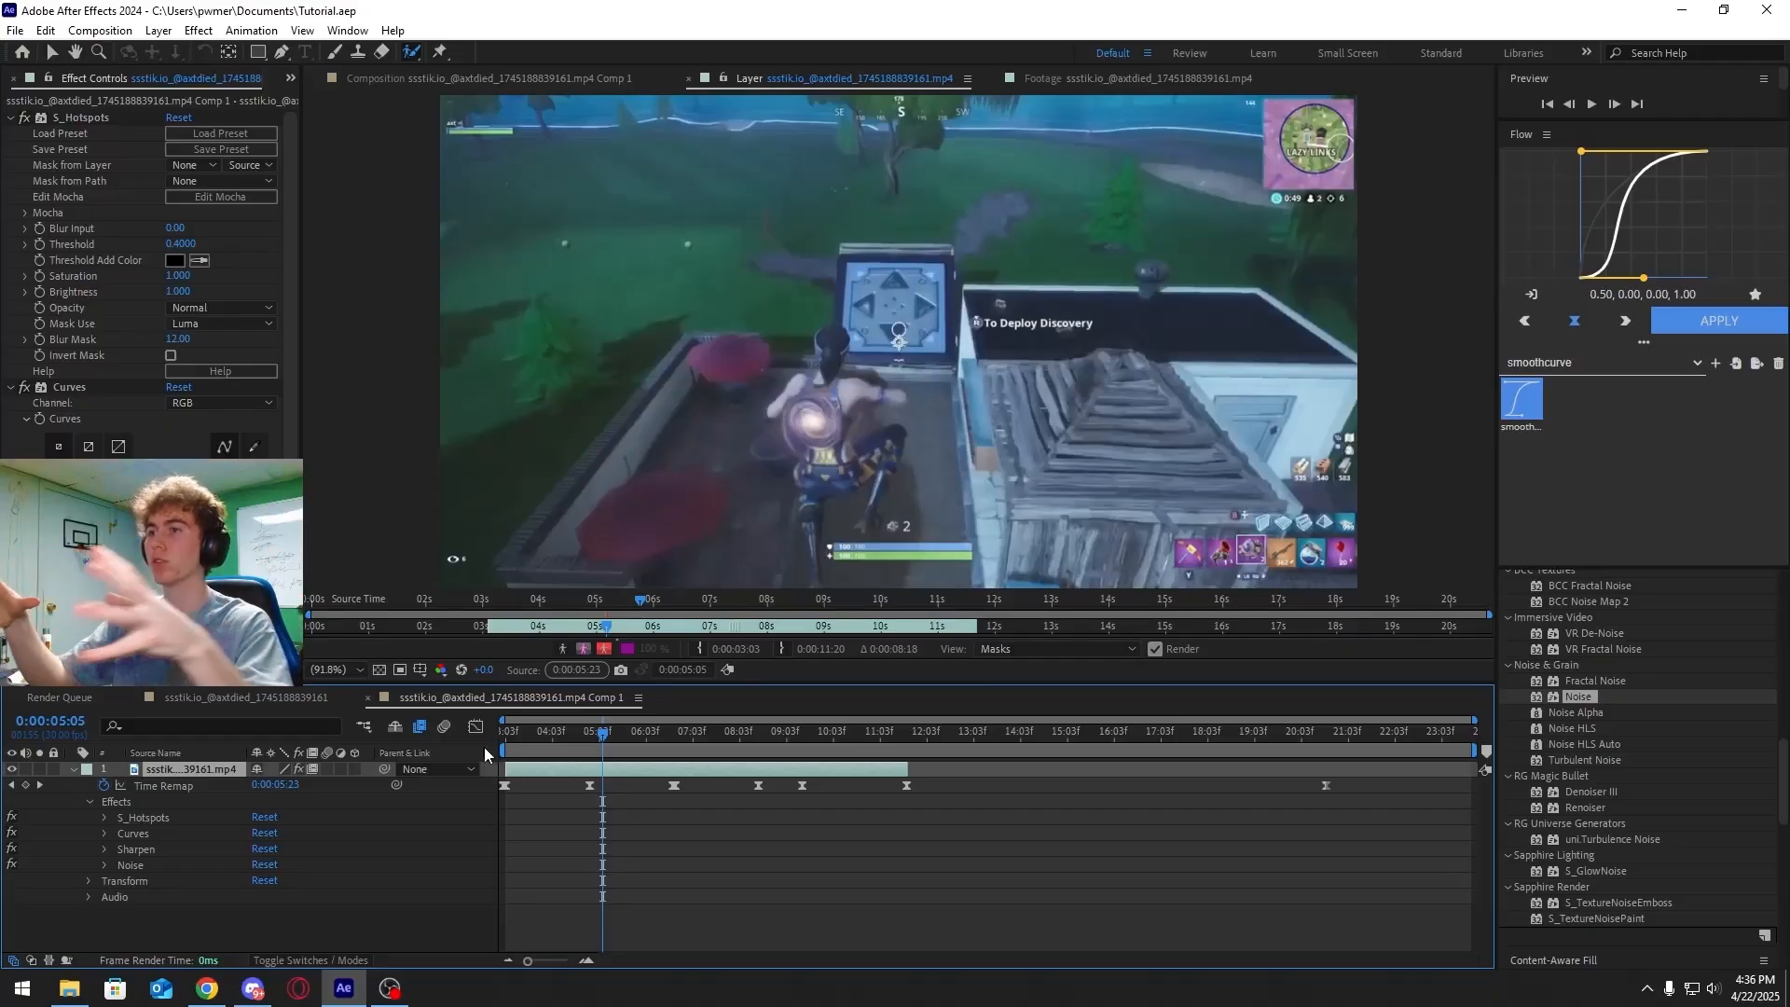
left_click(600, 734)
left_click_drag(600, 738, 597, 746)
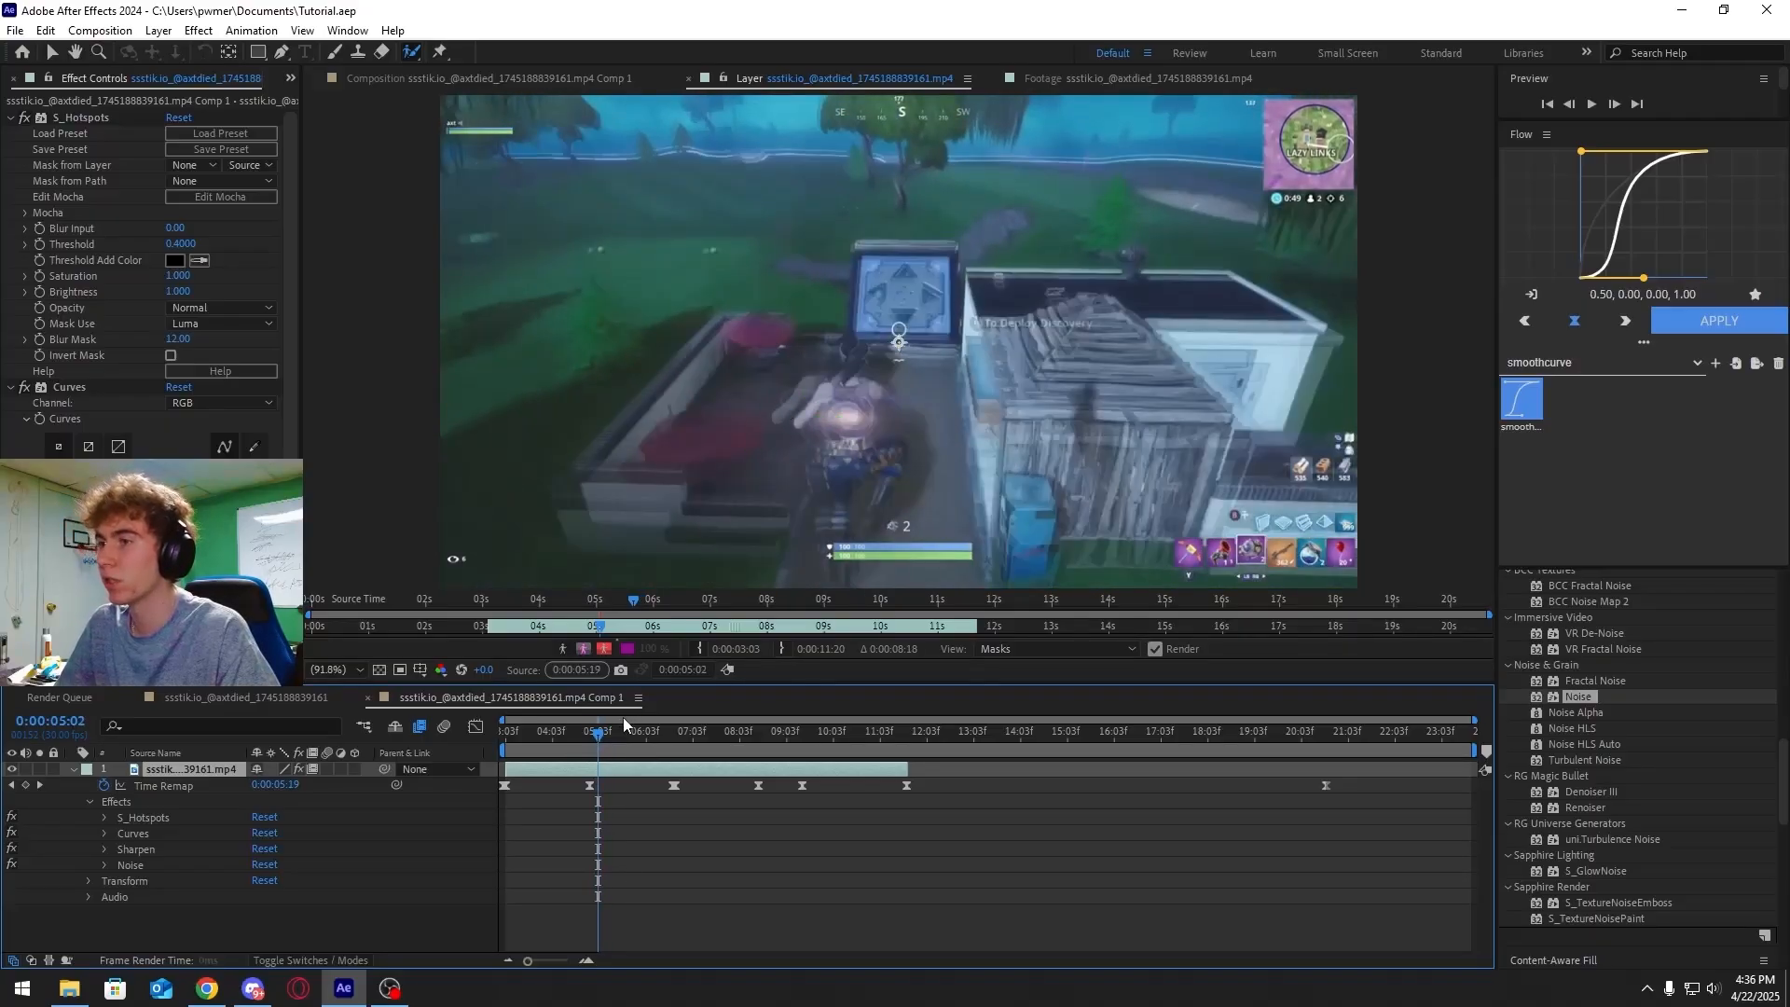
left_click_drag(598, 733, 602, 741)
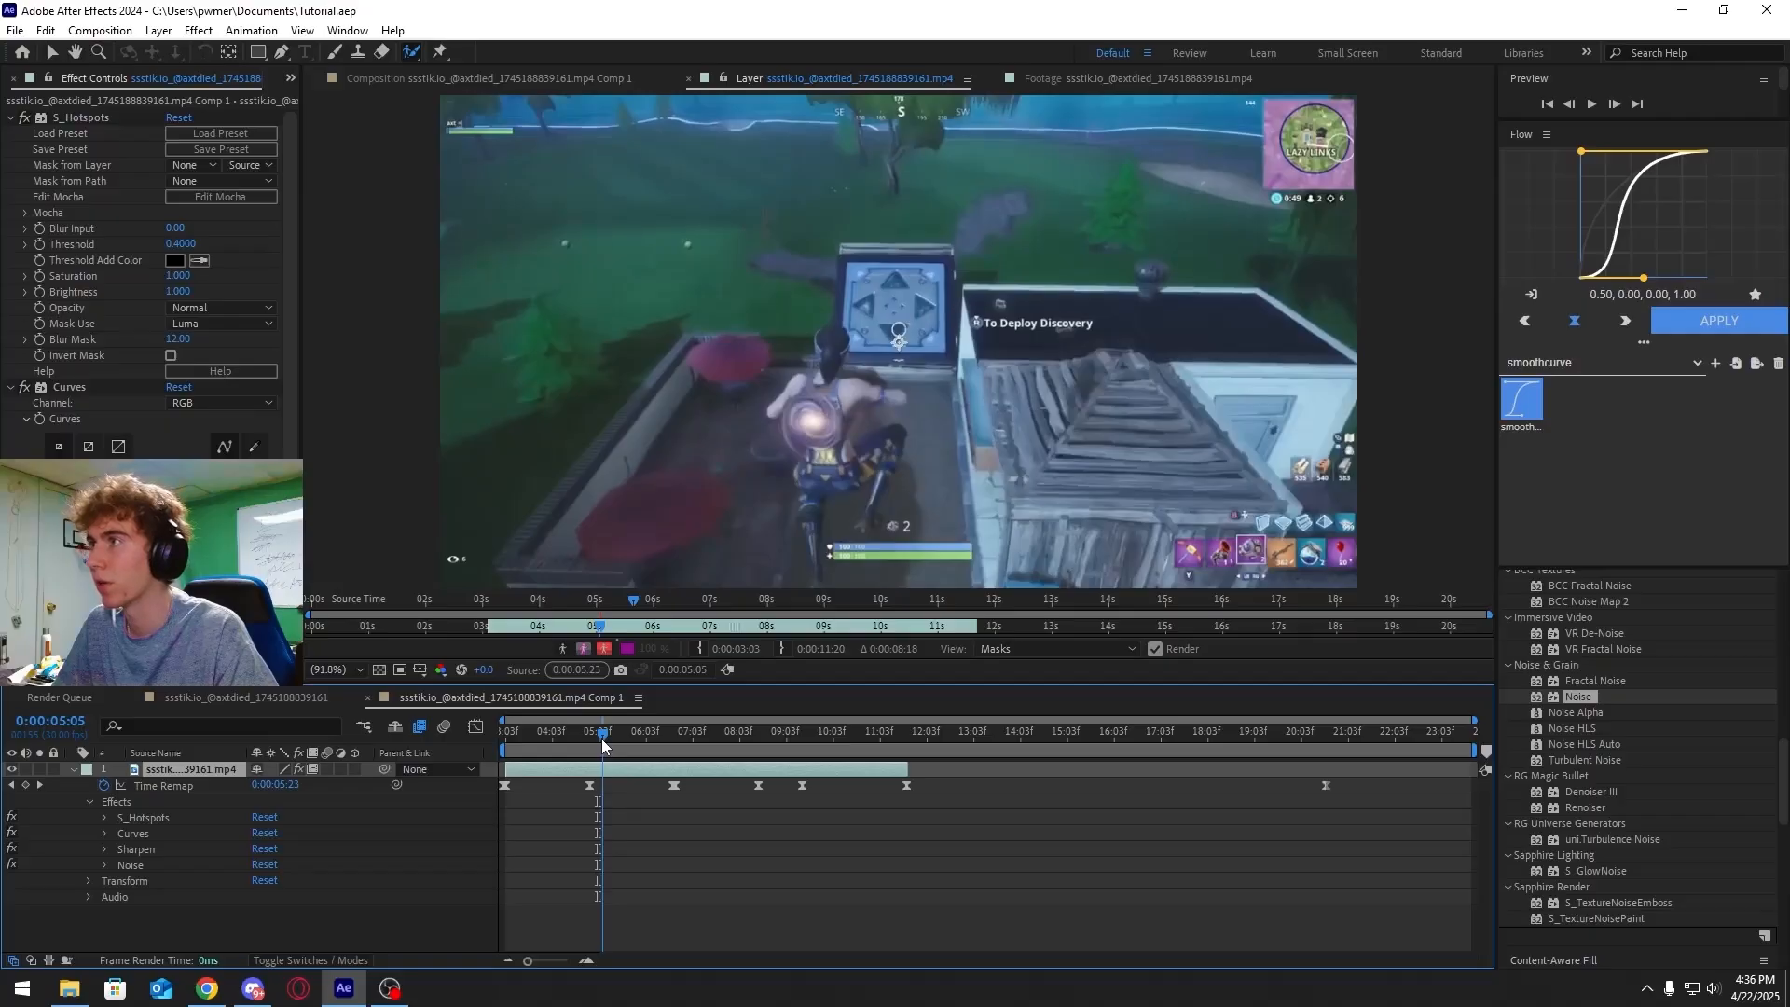
Return to the main composition and scrub the timeline around the middle segment
left_click(223, 697)
left_click_drag(696, 742, 839, 744)
left_click(442, 700)
mouse_move(527, 961)
left_mouse_down()
mouse_move(572, 963)
mouse_move(546, 973)
left_mouse_up()
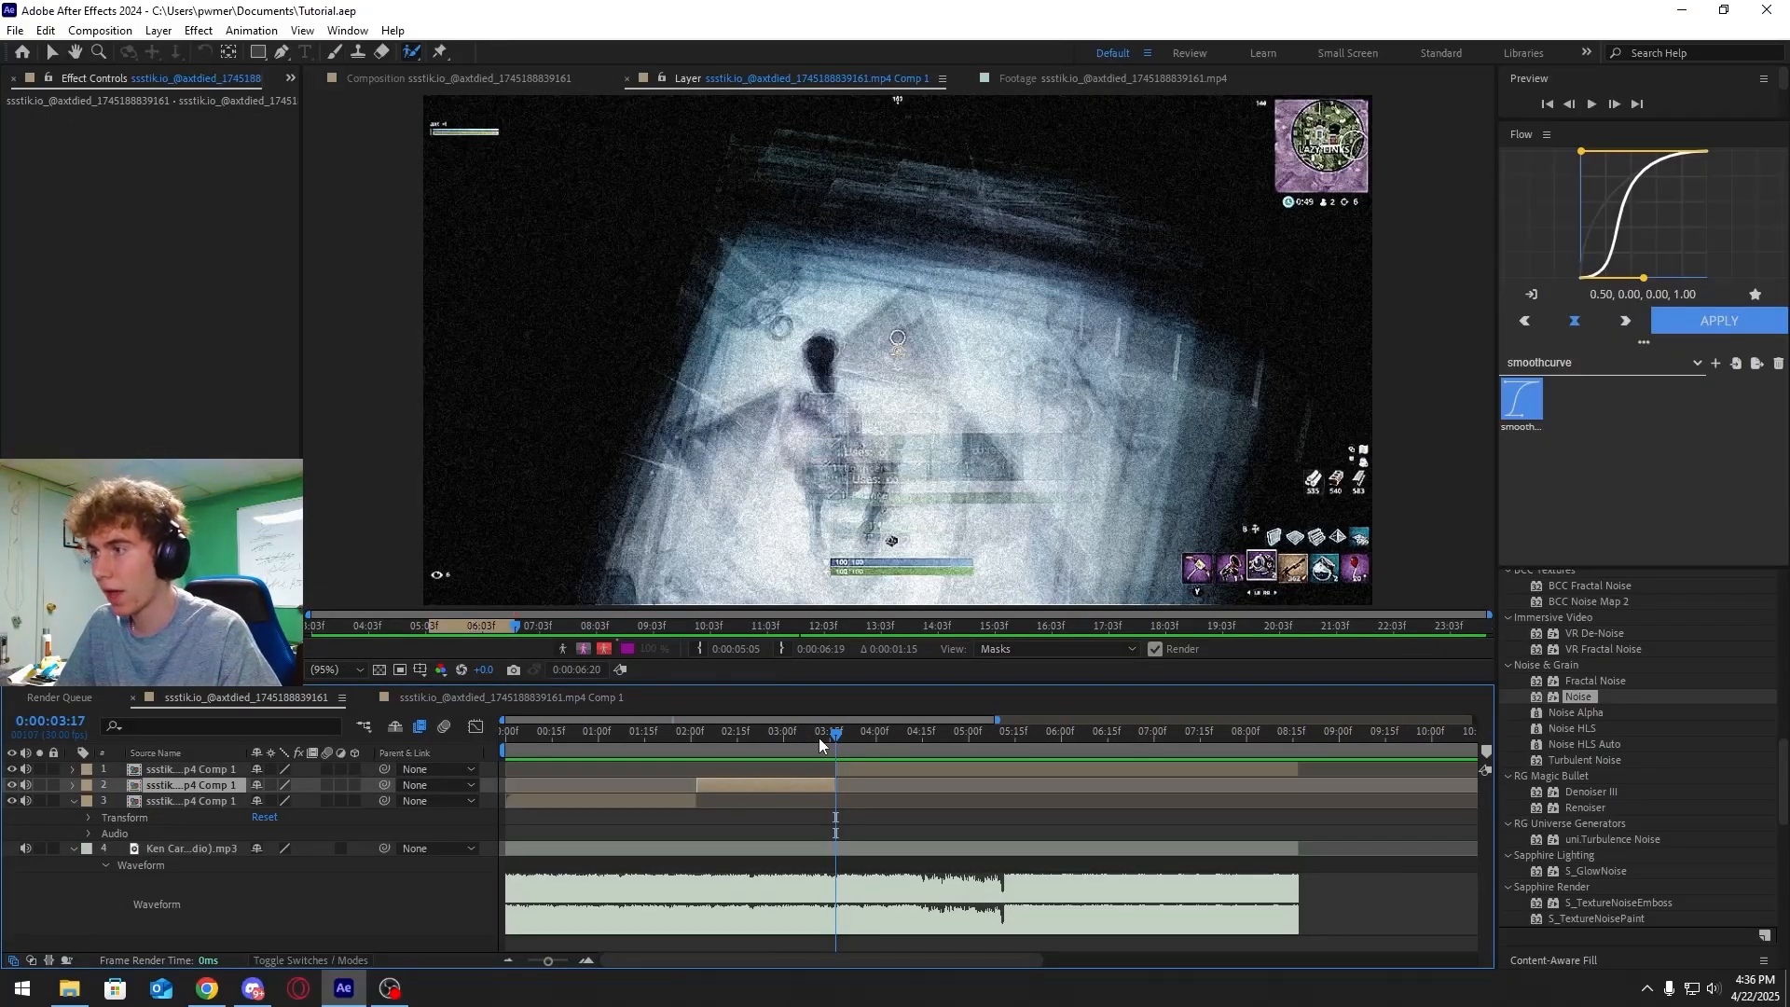
left_click_drag(818, 736, 735, 750)
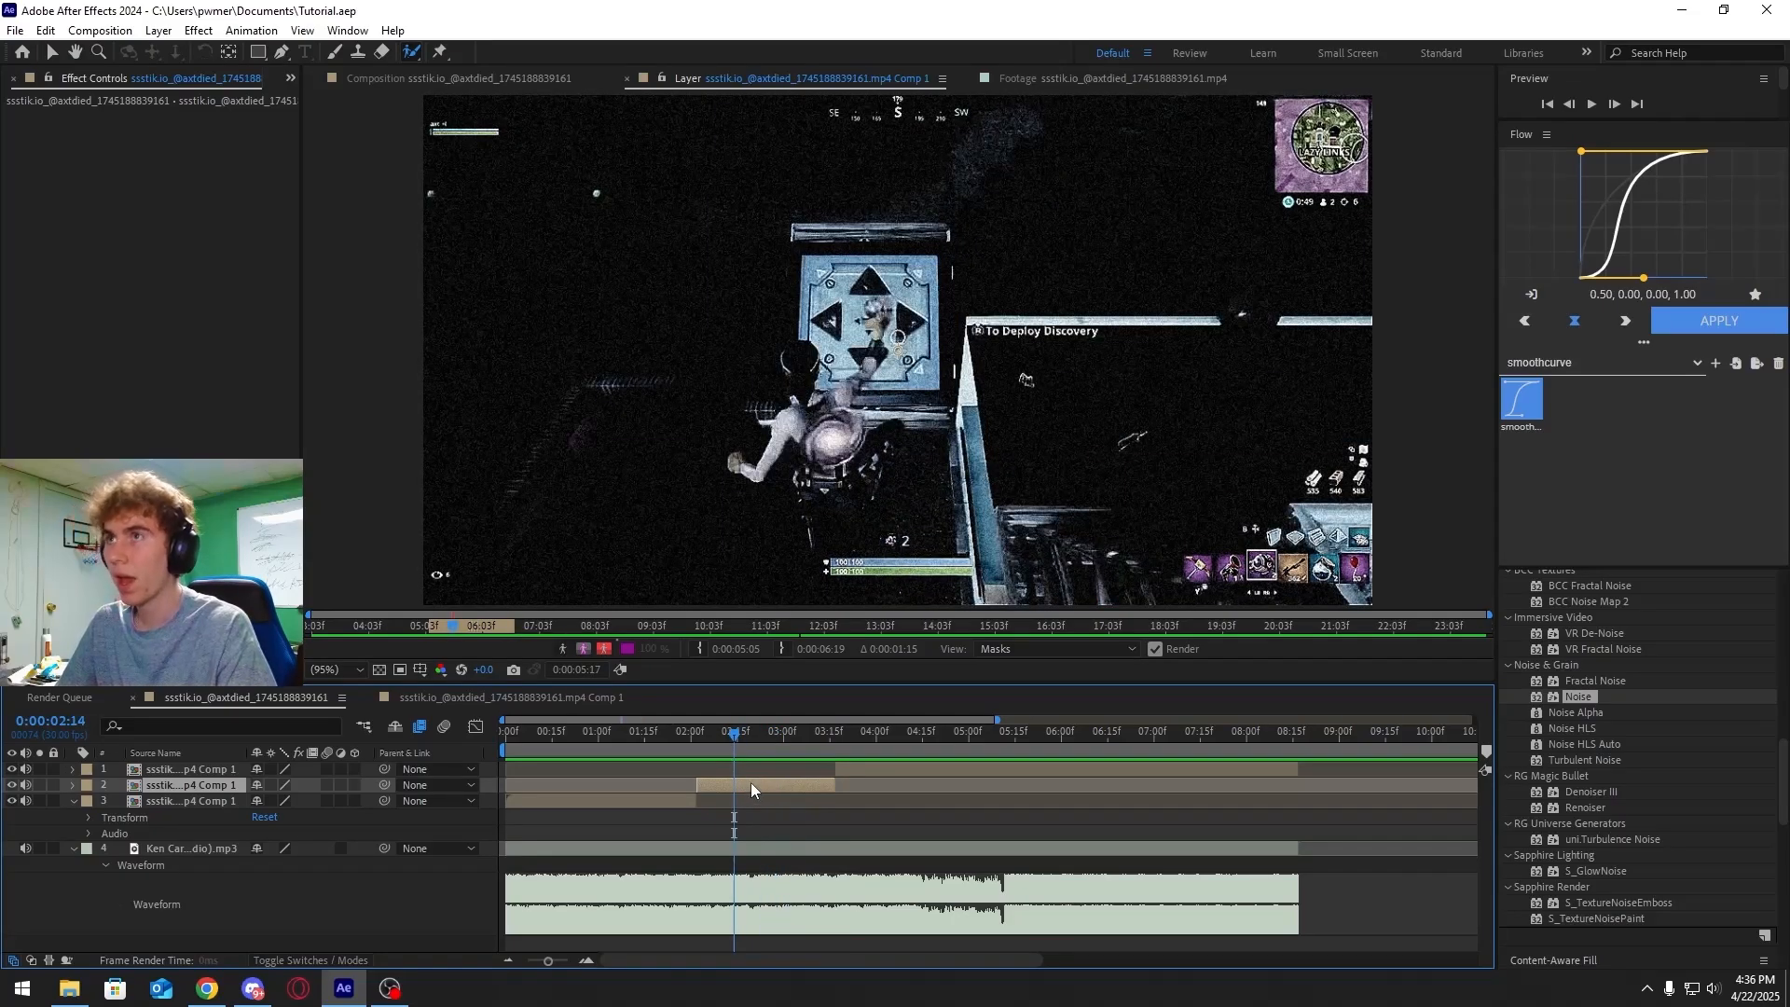
Duplicate the middle segment layer and jump to its in point
left_click(385, 73)
left_click(758, 787)
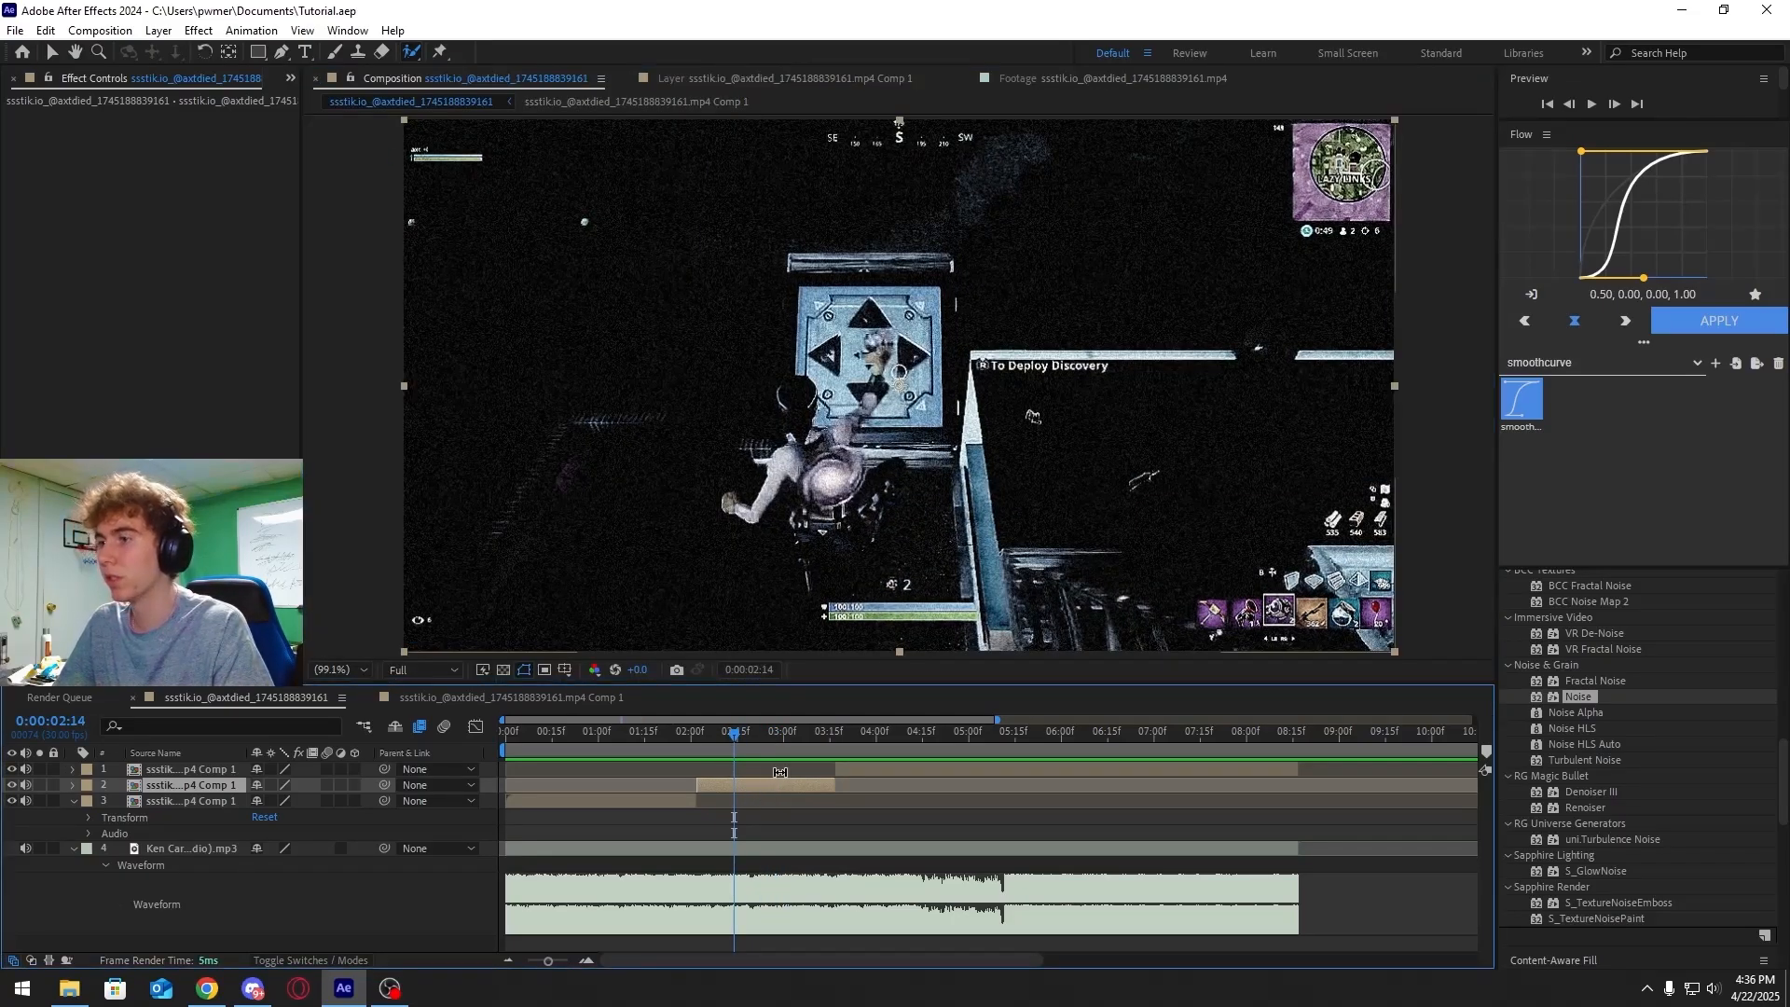
key("ctrl+d")
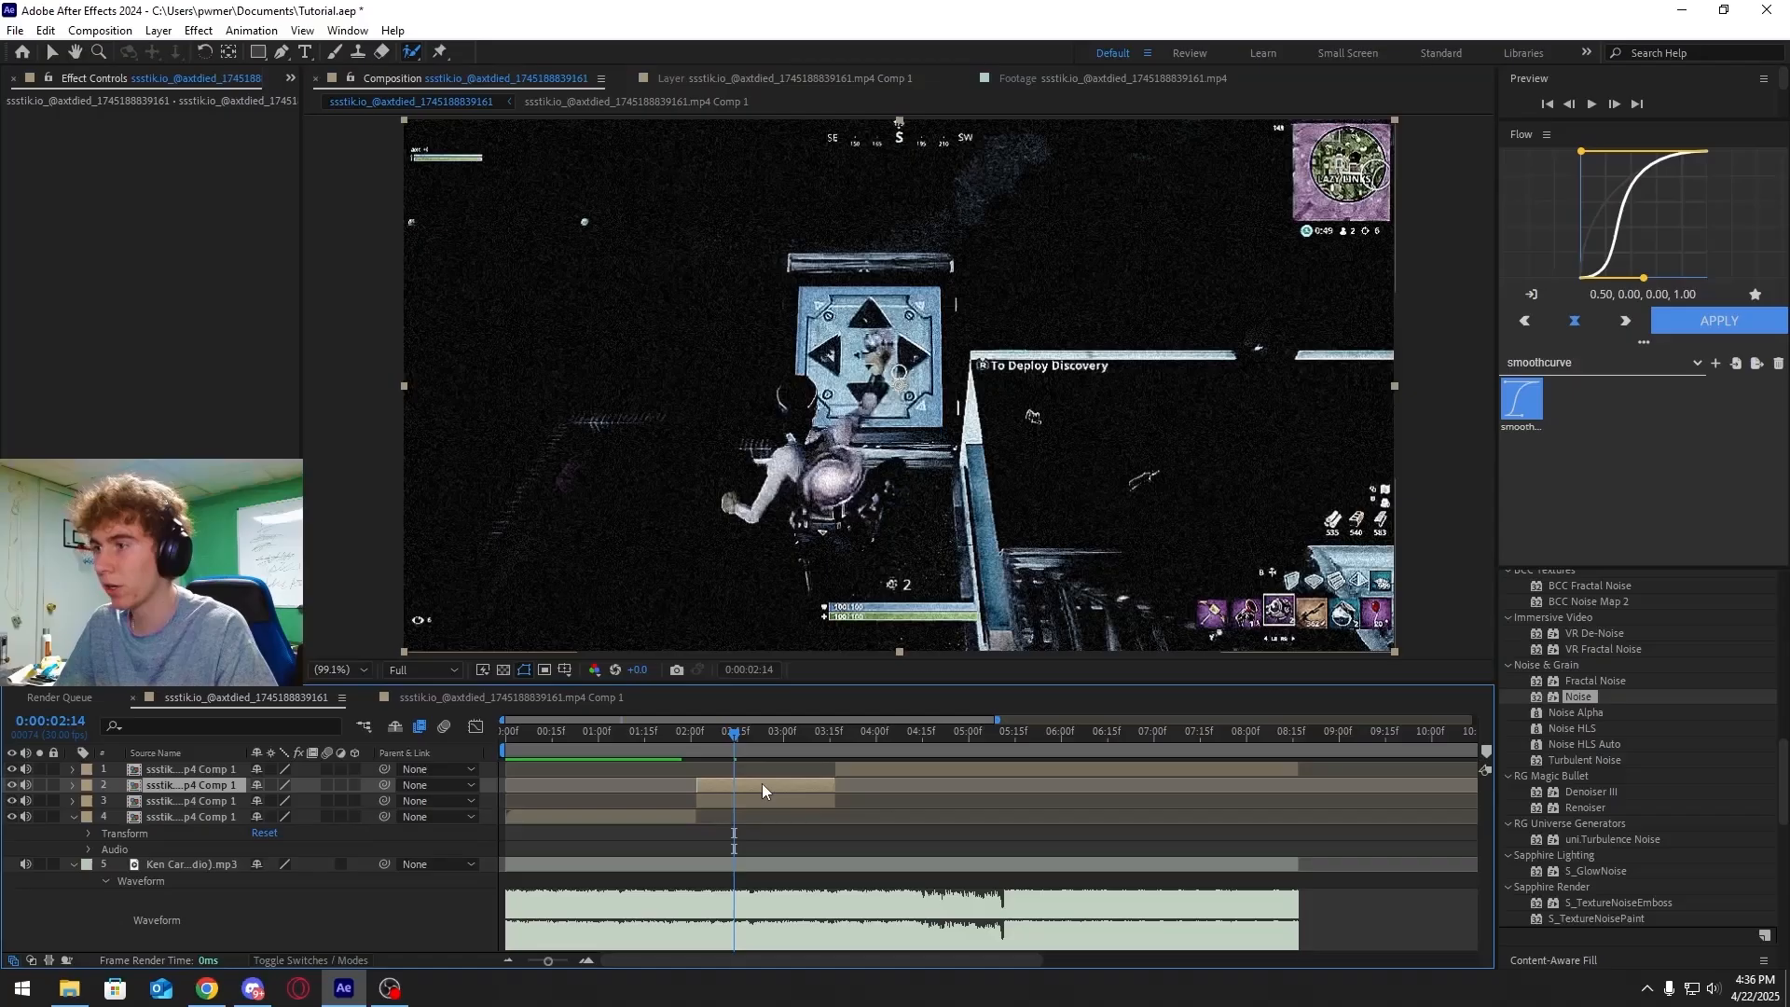
key("i")
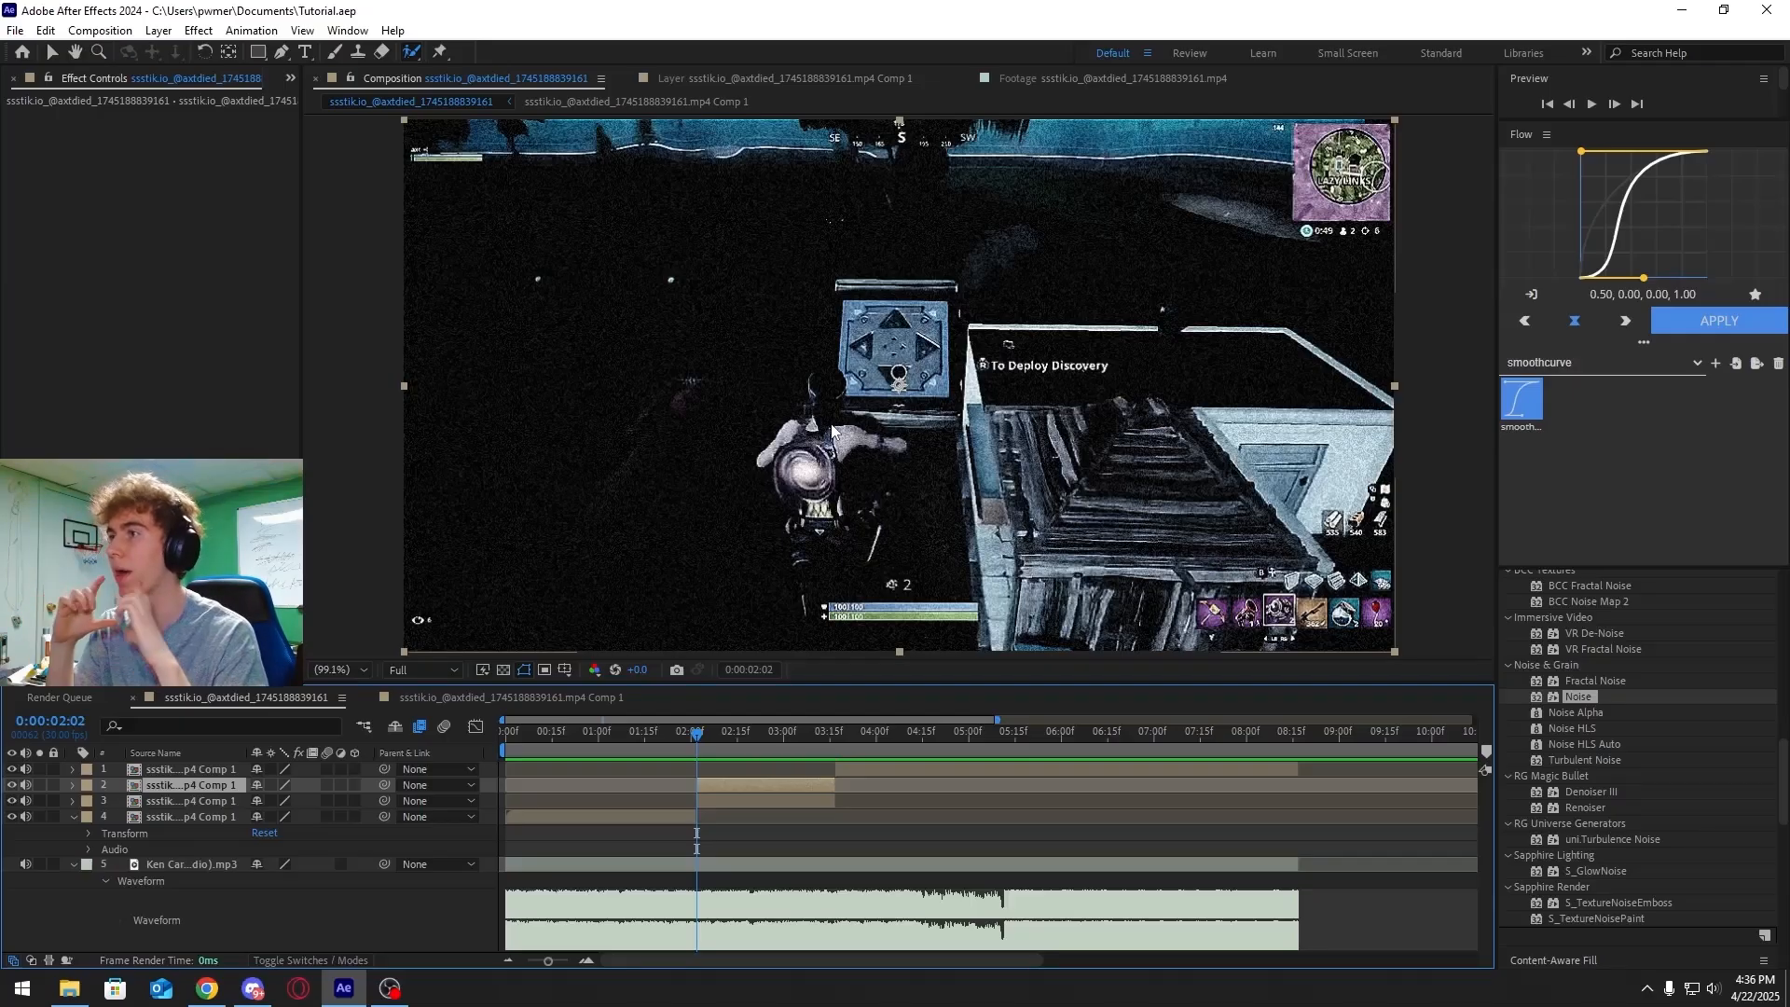
Open the duplicated layer and paint Roto Brush strokes over the player, then propagate the matte
left_click(802, 460)
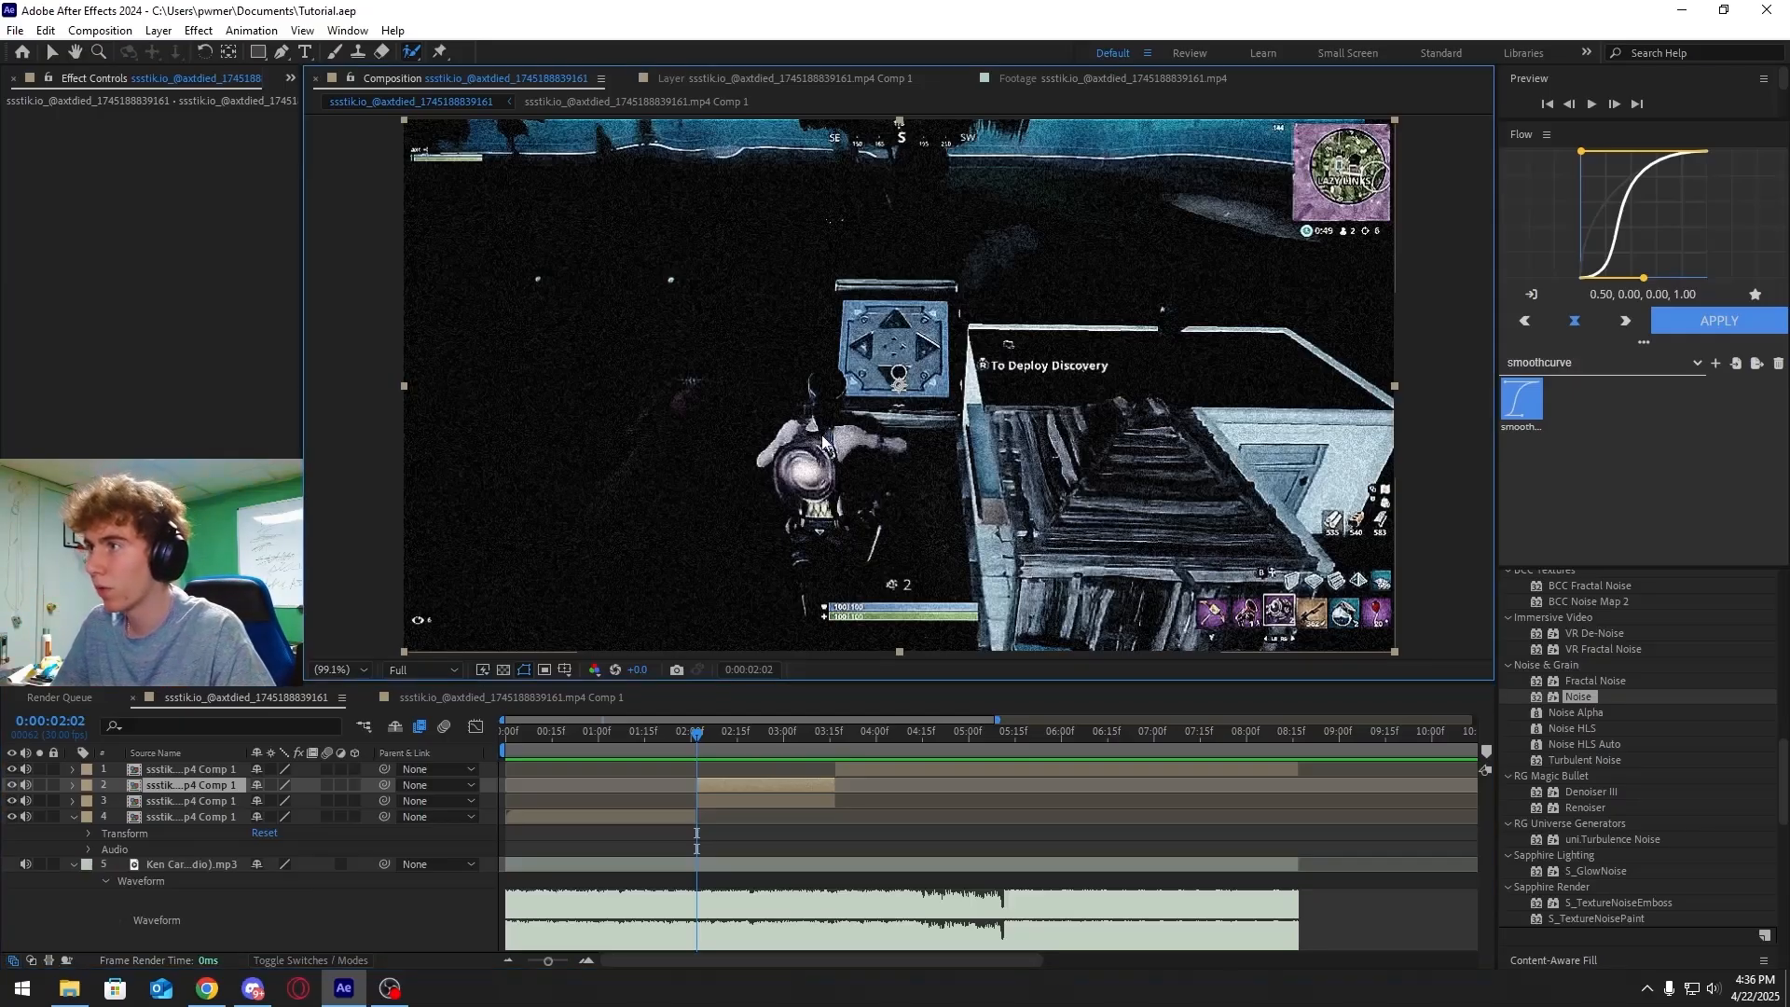
double_click(720, 783)
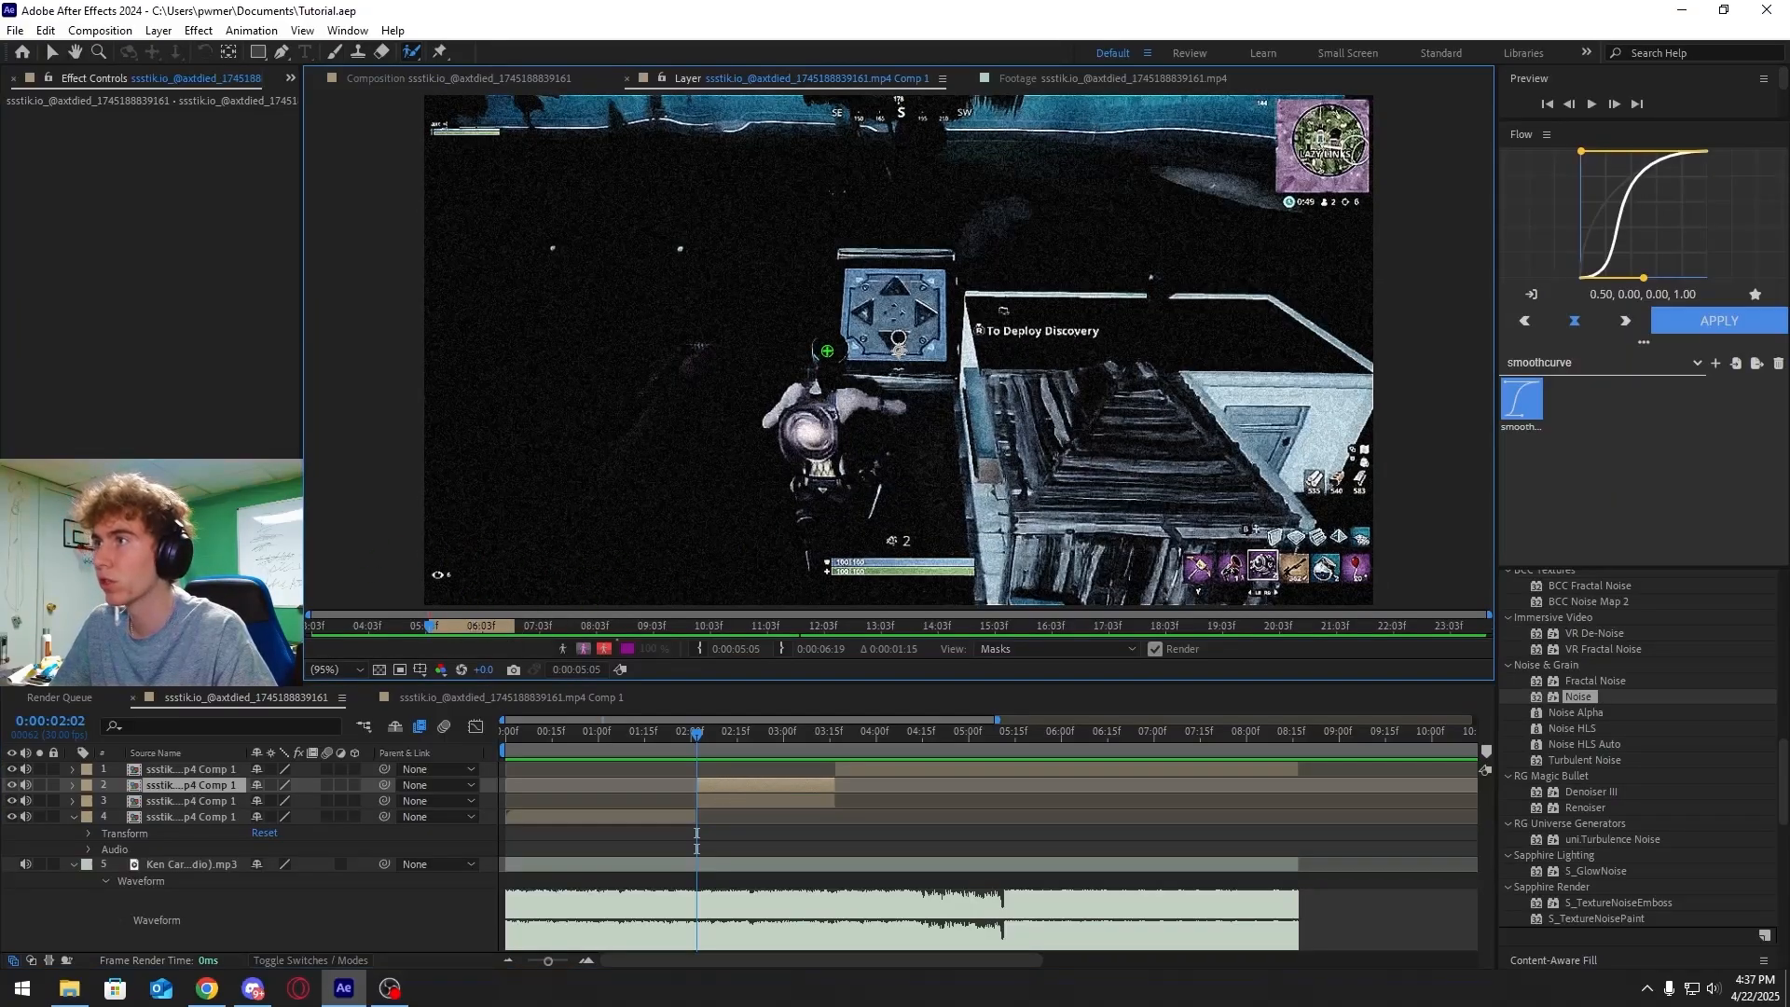
mouse_move(827, 351)
left_mouse_down()
mouse_move(809, 423)
mouse_move(791, 408)
mouse_move(862, 401)
mouse_move(814, 462)
mouse_move(836, 481)
mouse_move(808, 527)
left_mouse_up()
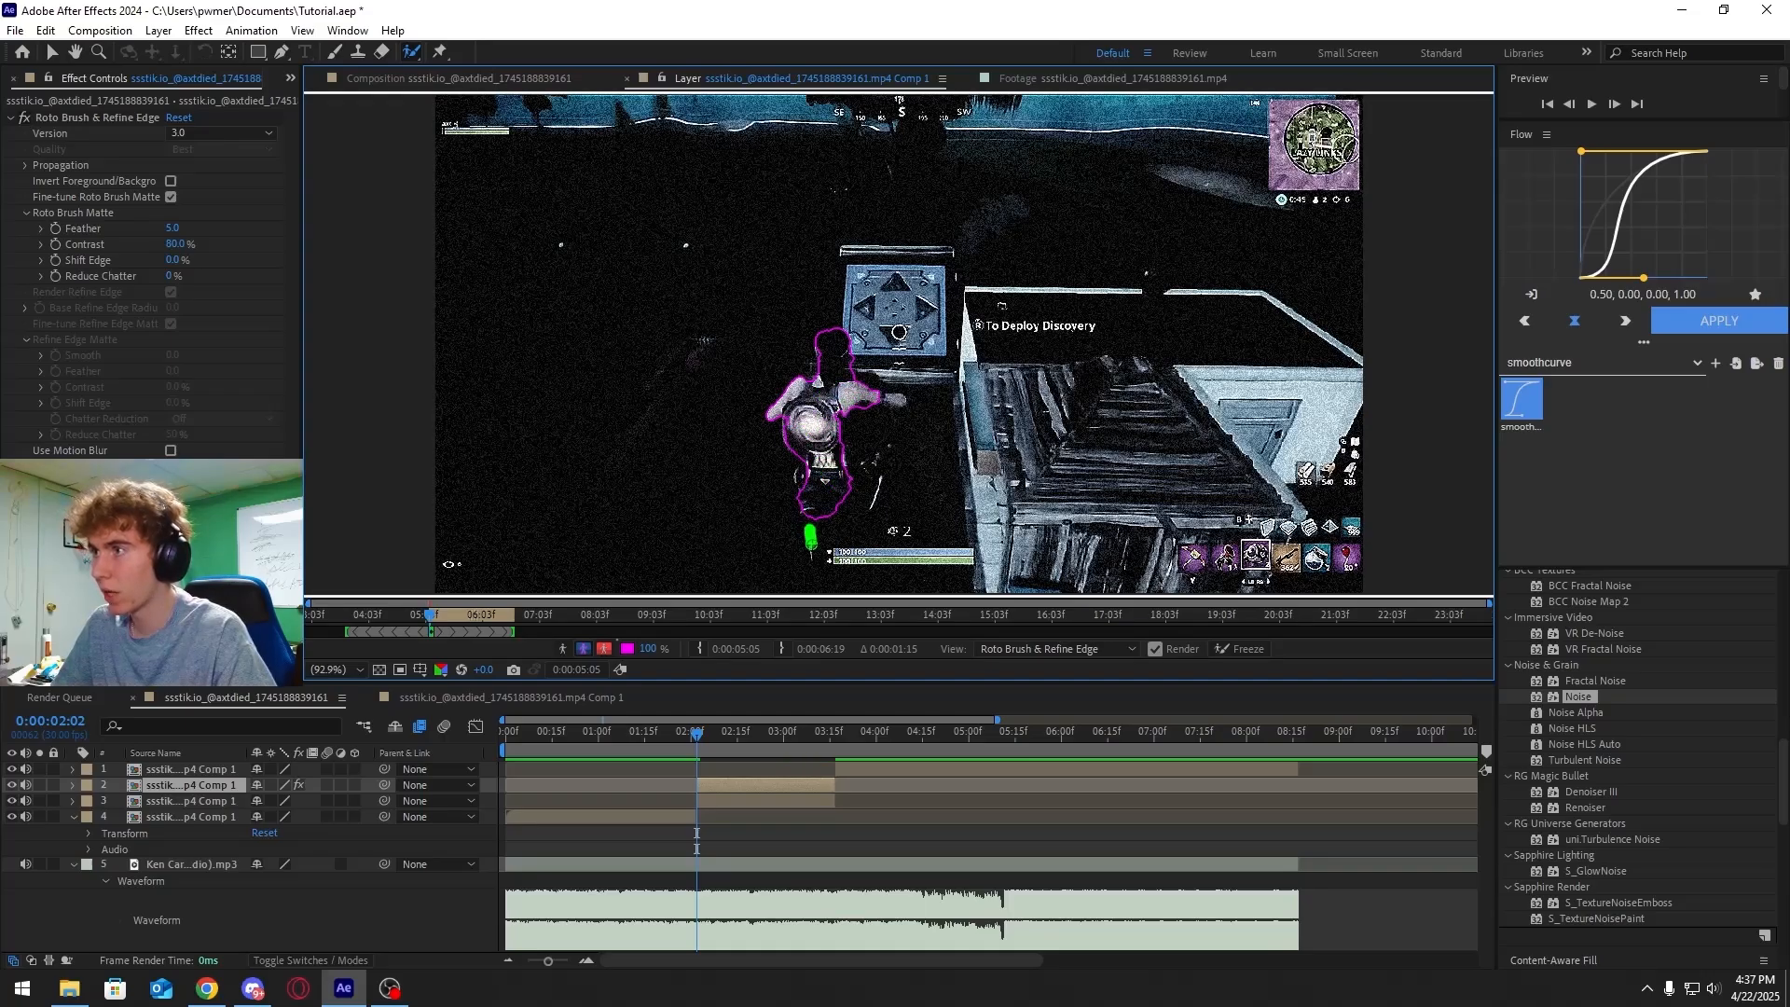
left_click_drag(932, 374, 937, 455, "alt")
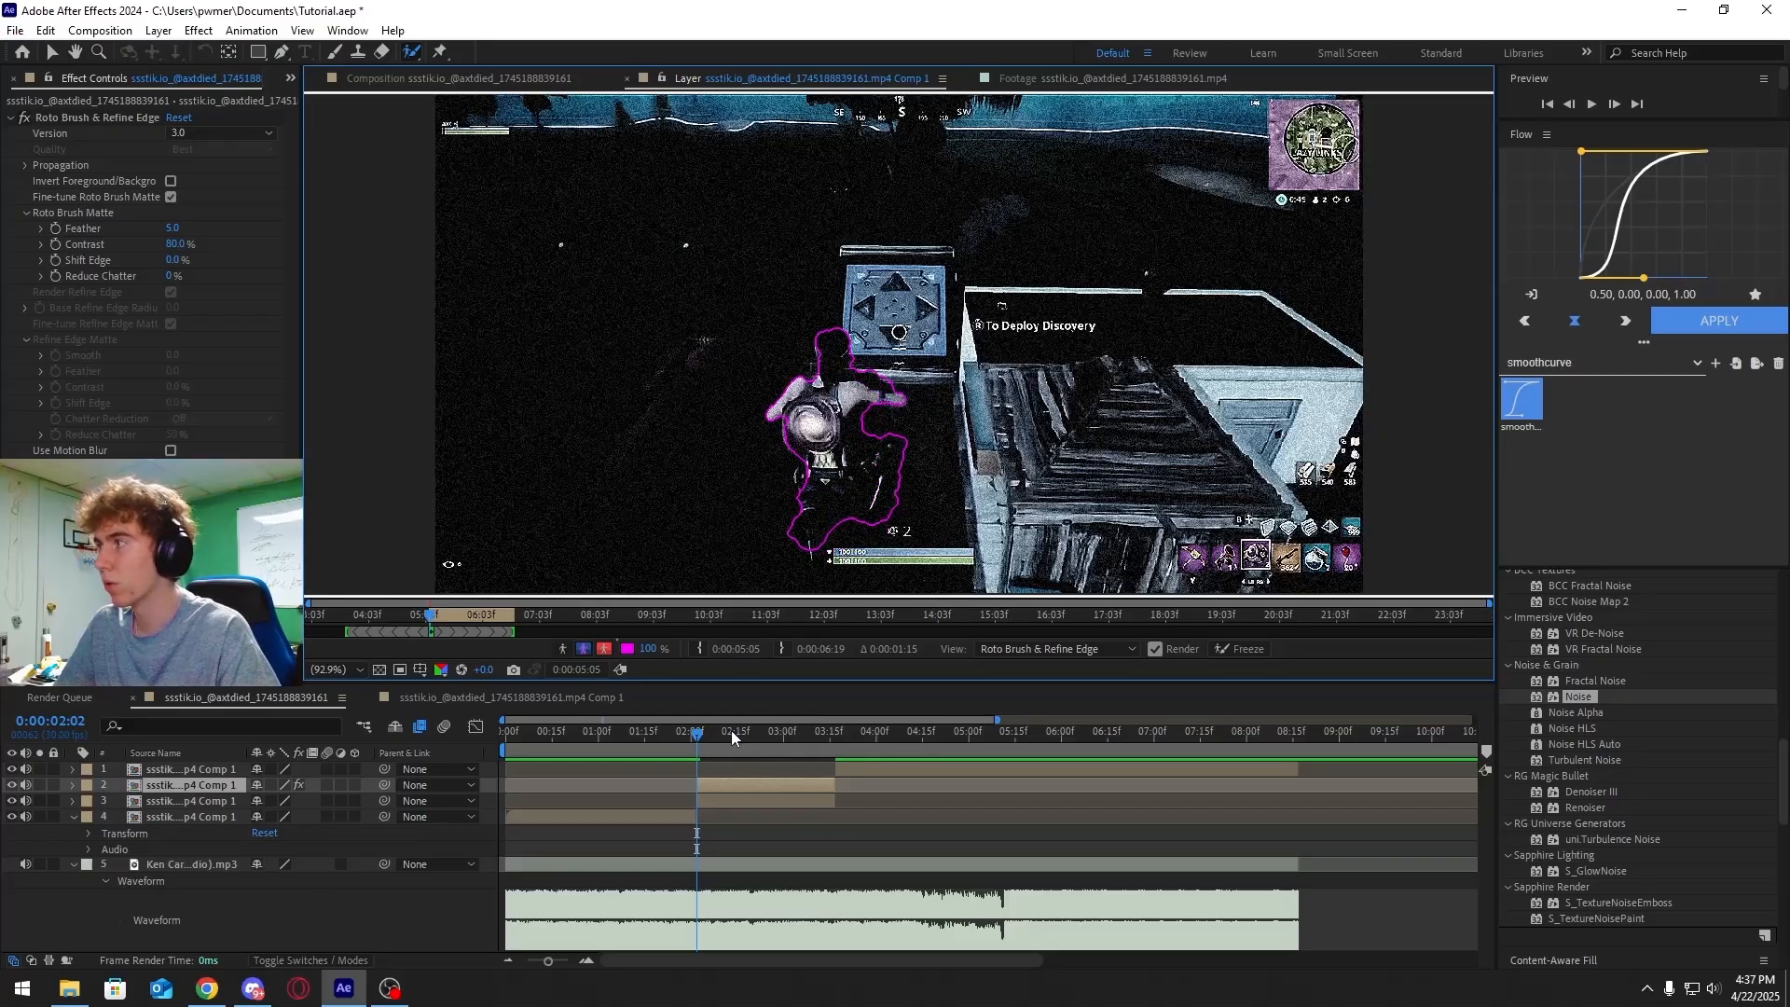
key("space")
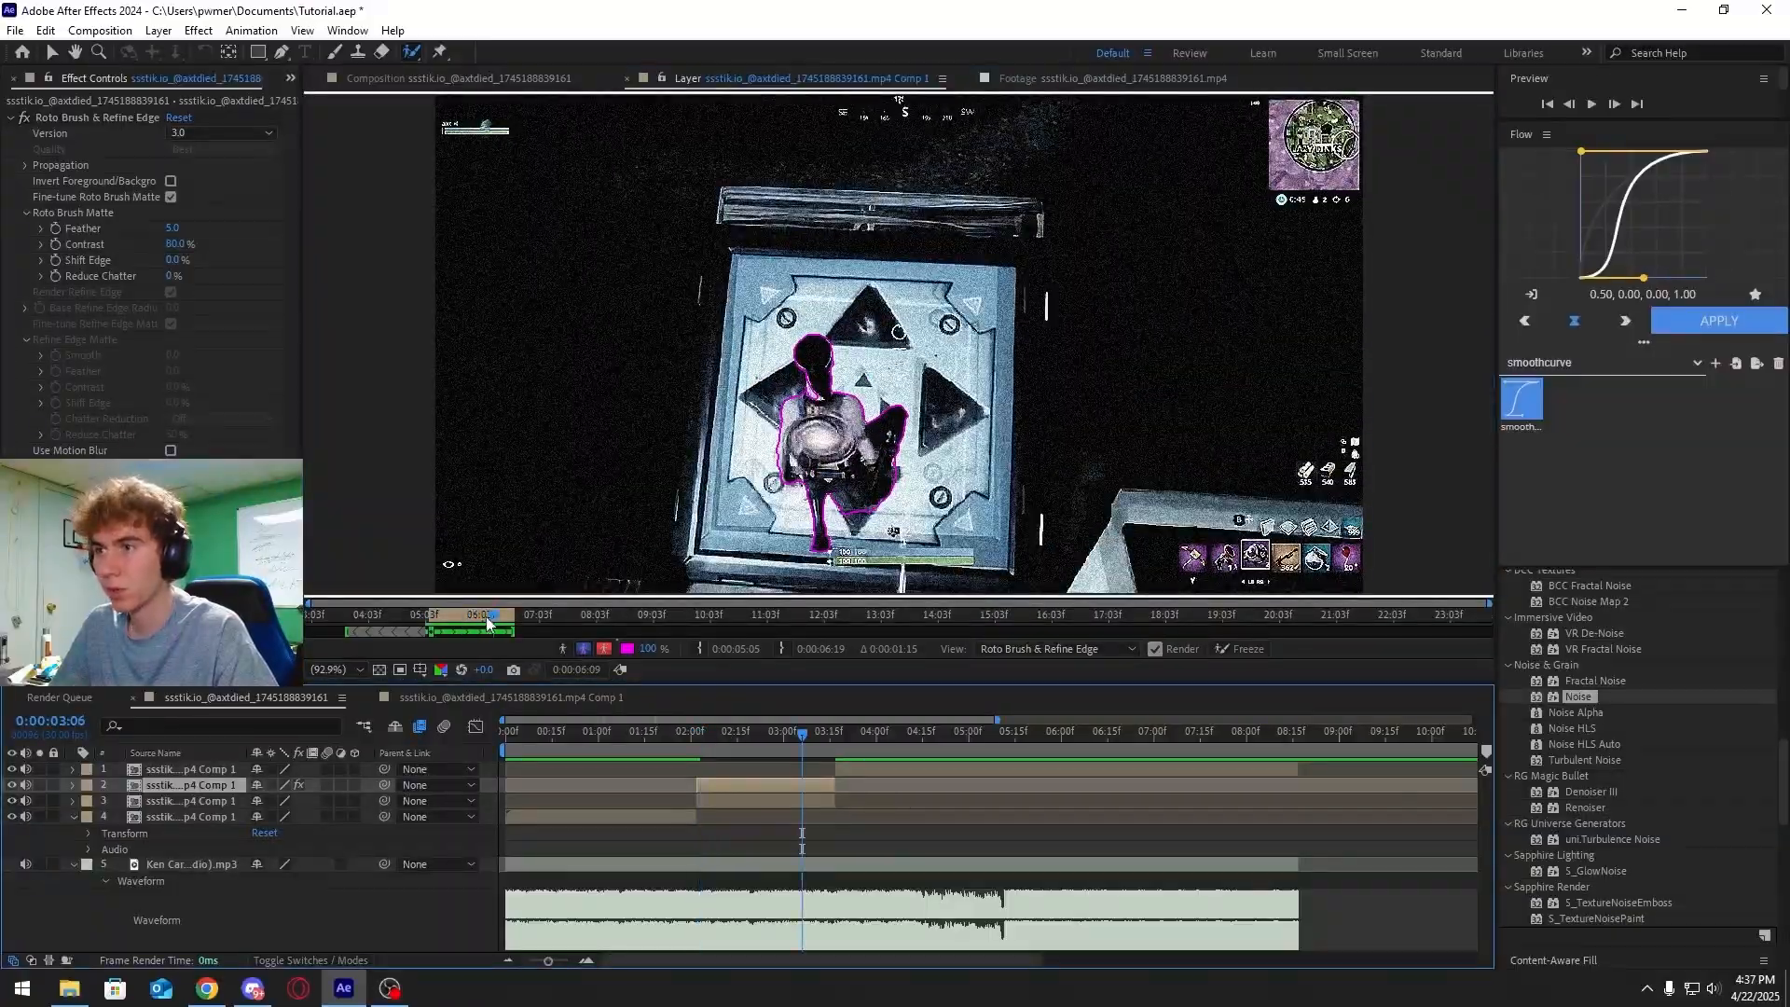
mouse_move(485, 612)
left_mouse_down()
mouse_move(423, 619)
mouse_move(495, 645)
left_mouse_up()
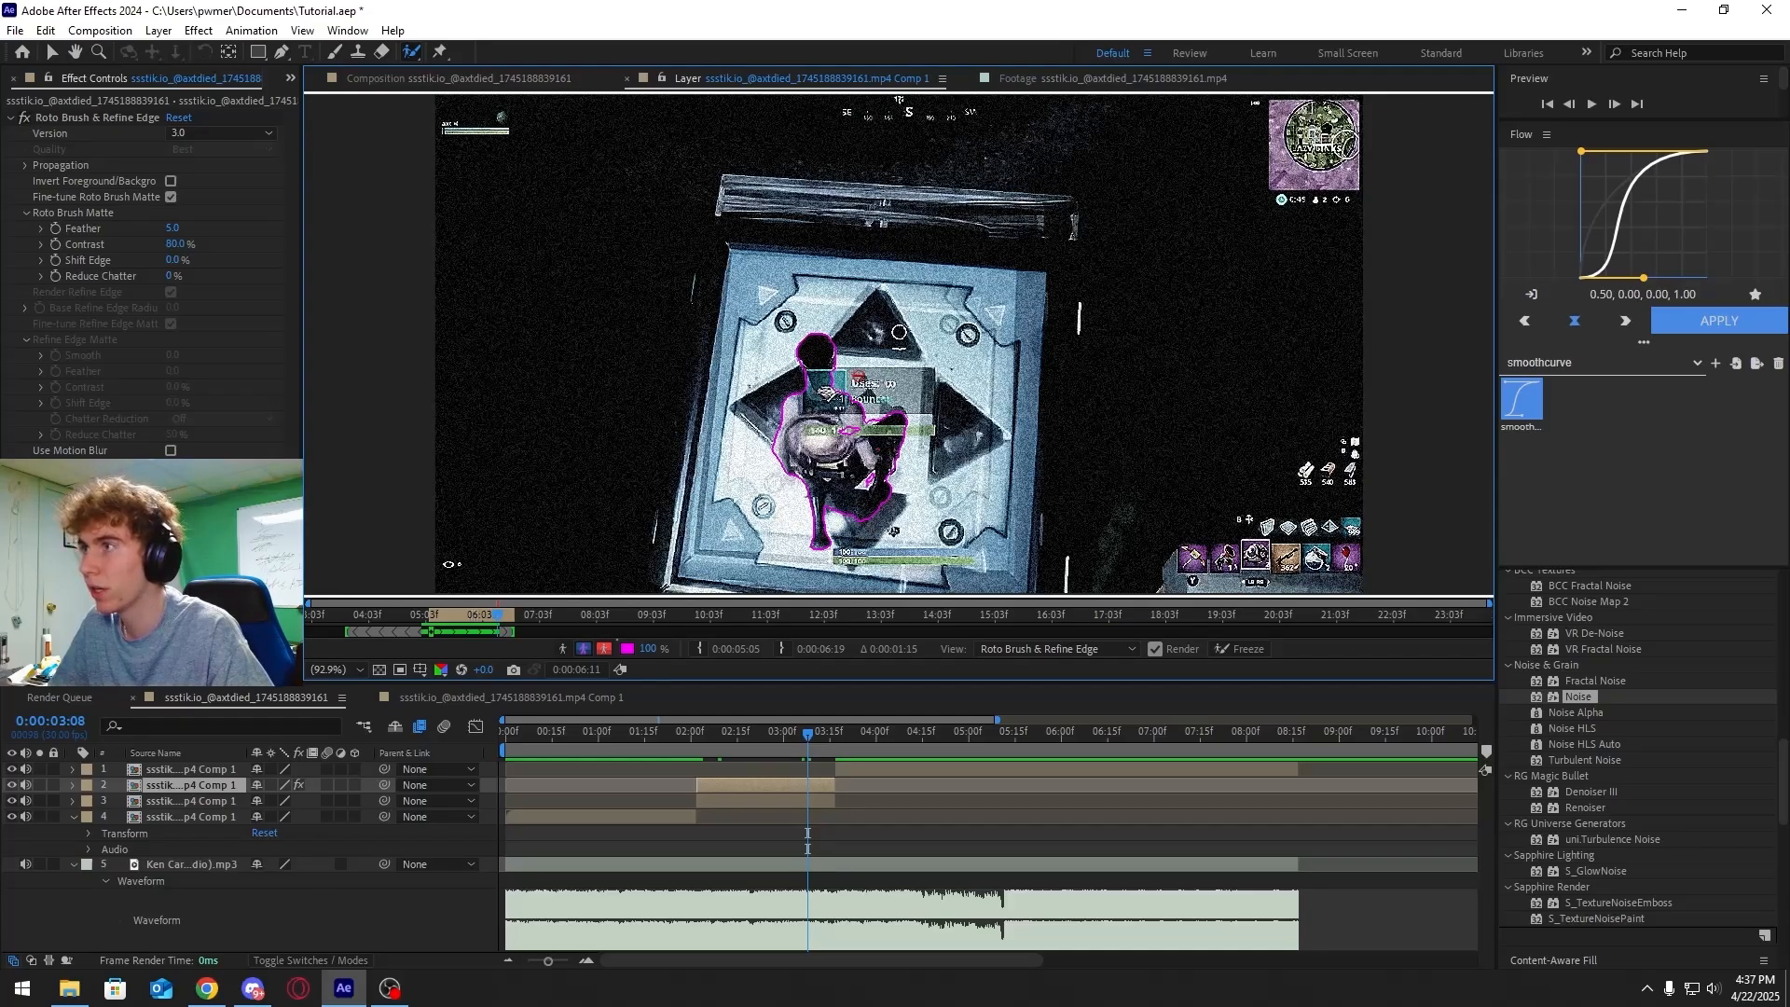
Scrub the composition and toggle the lower segment layer's visibility to compare the isolated player
mouse_move(718, 731)
left_mouse_down()
mouse_move(696, 743)
mouse_move(725, 734)
left_mouse_up()
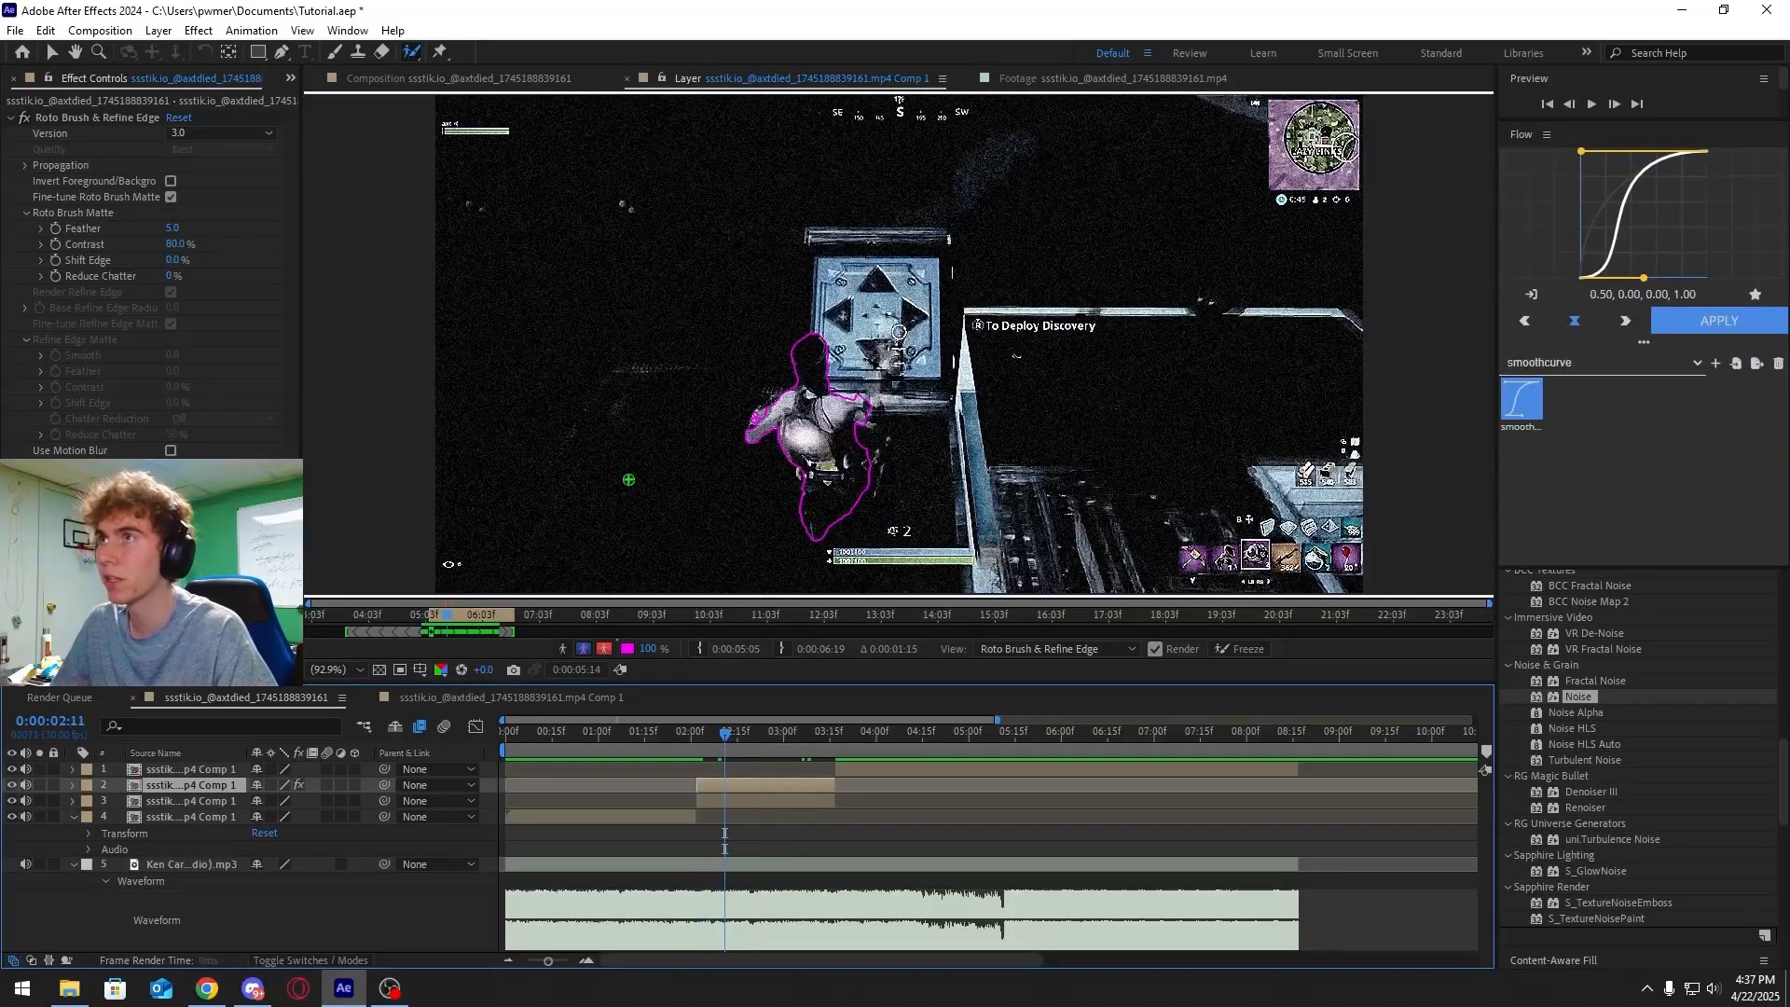
left_click(452, 79)
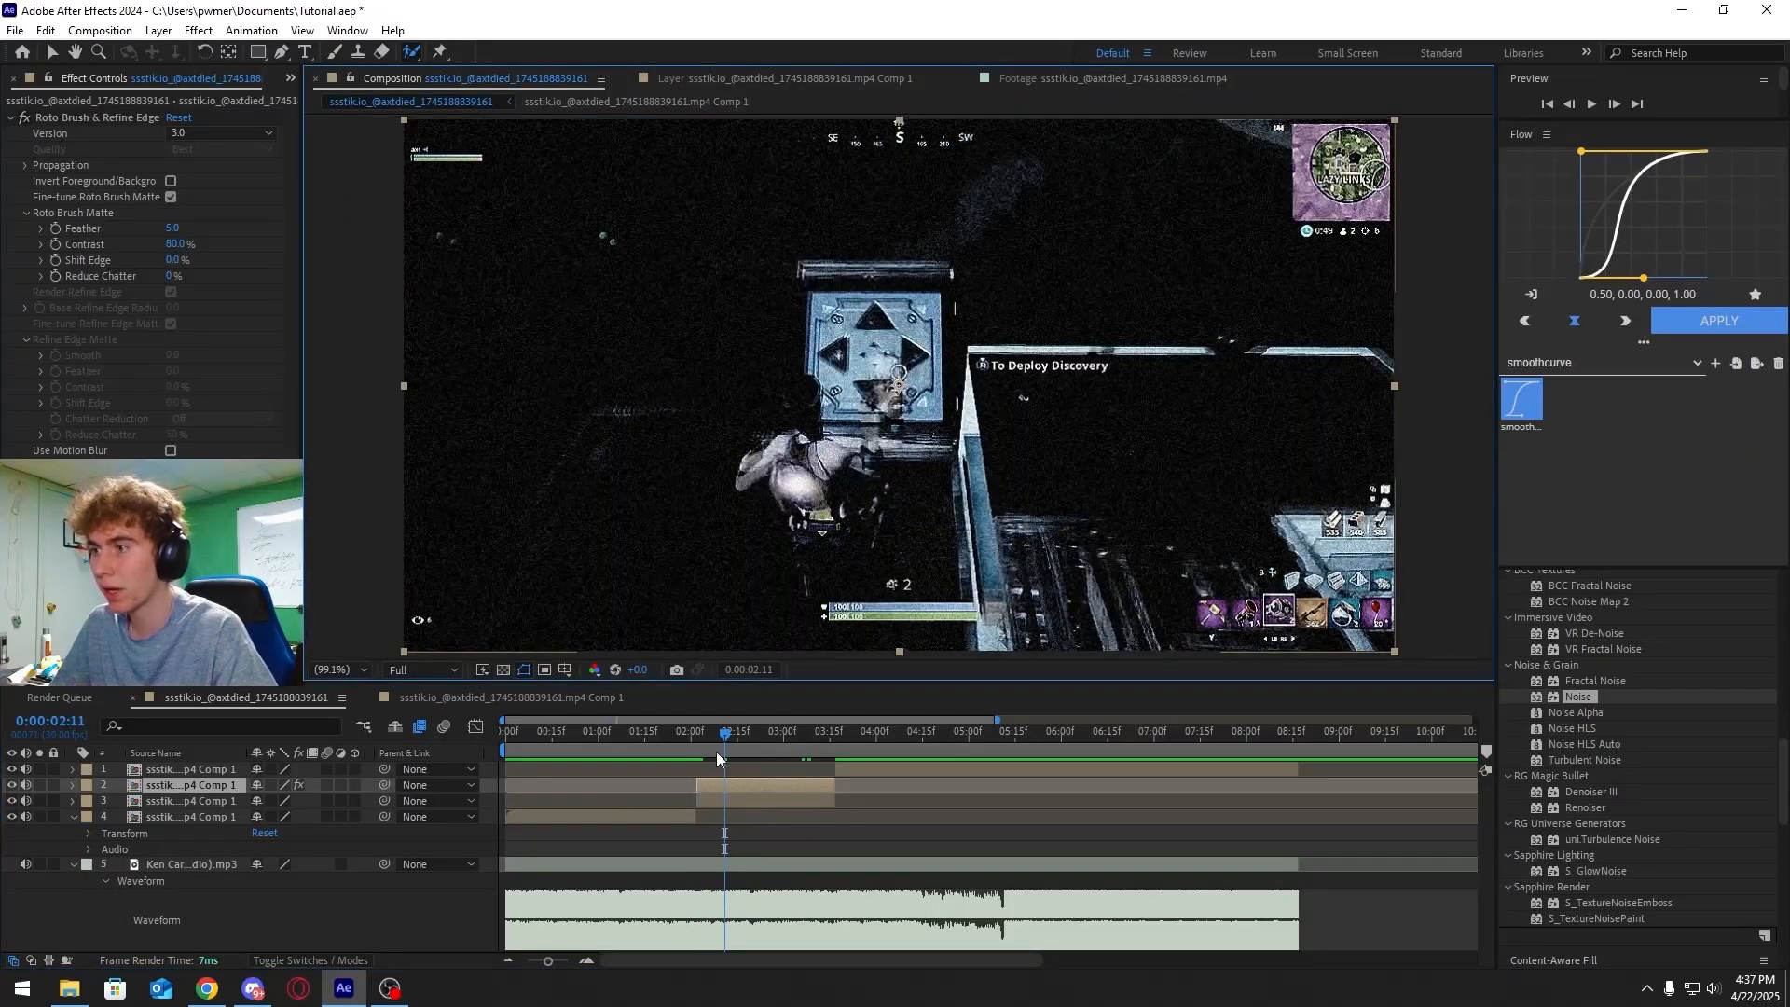
left_click_drag(732, 743, 740, 741)
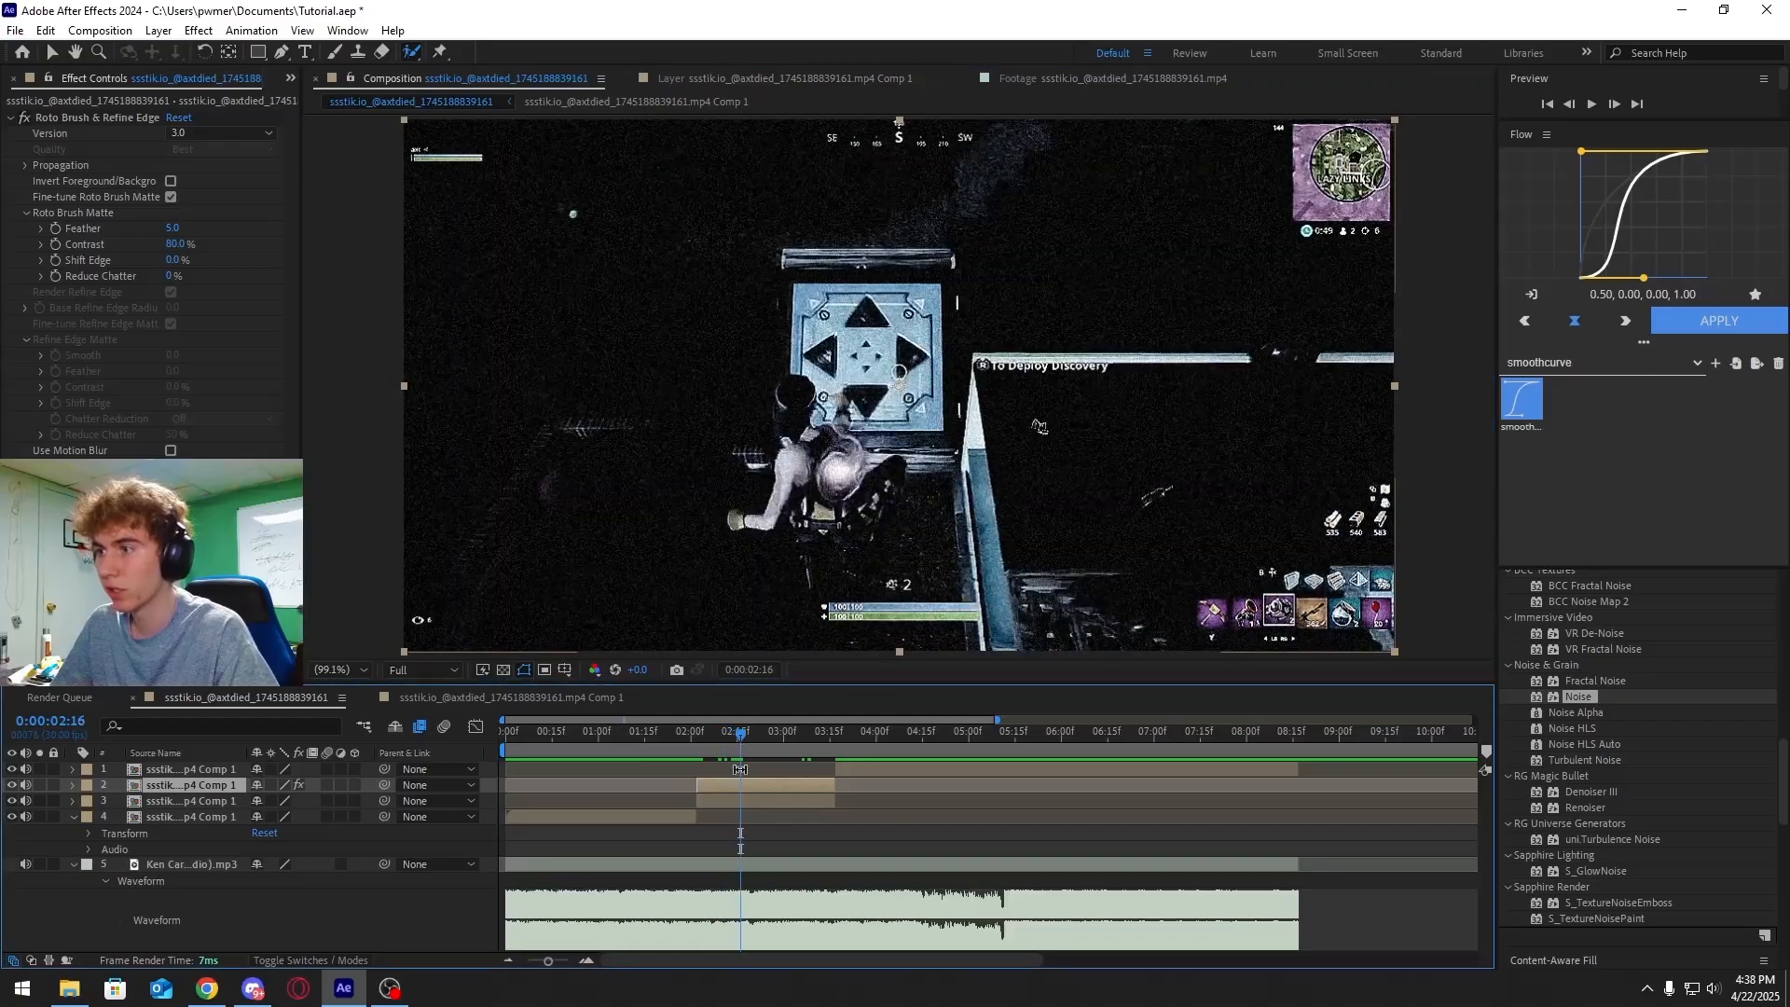
left_click(740, 800)
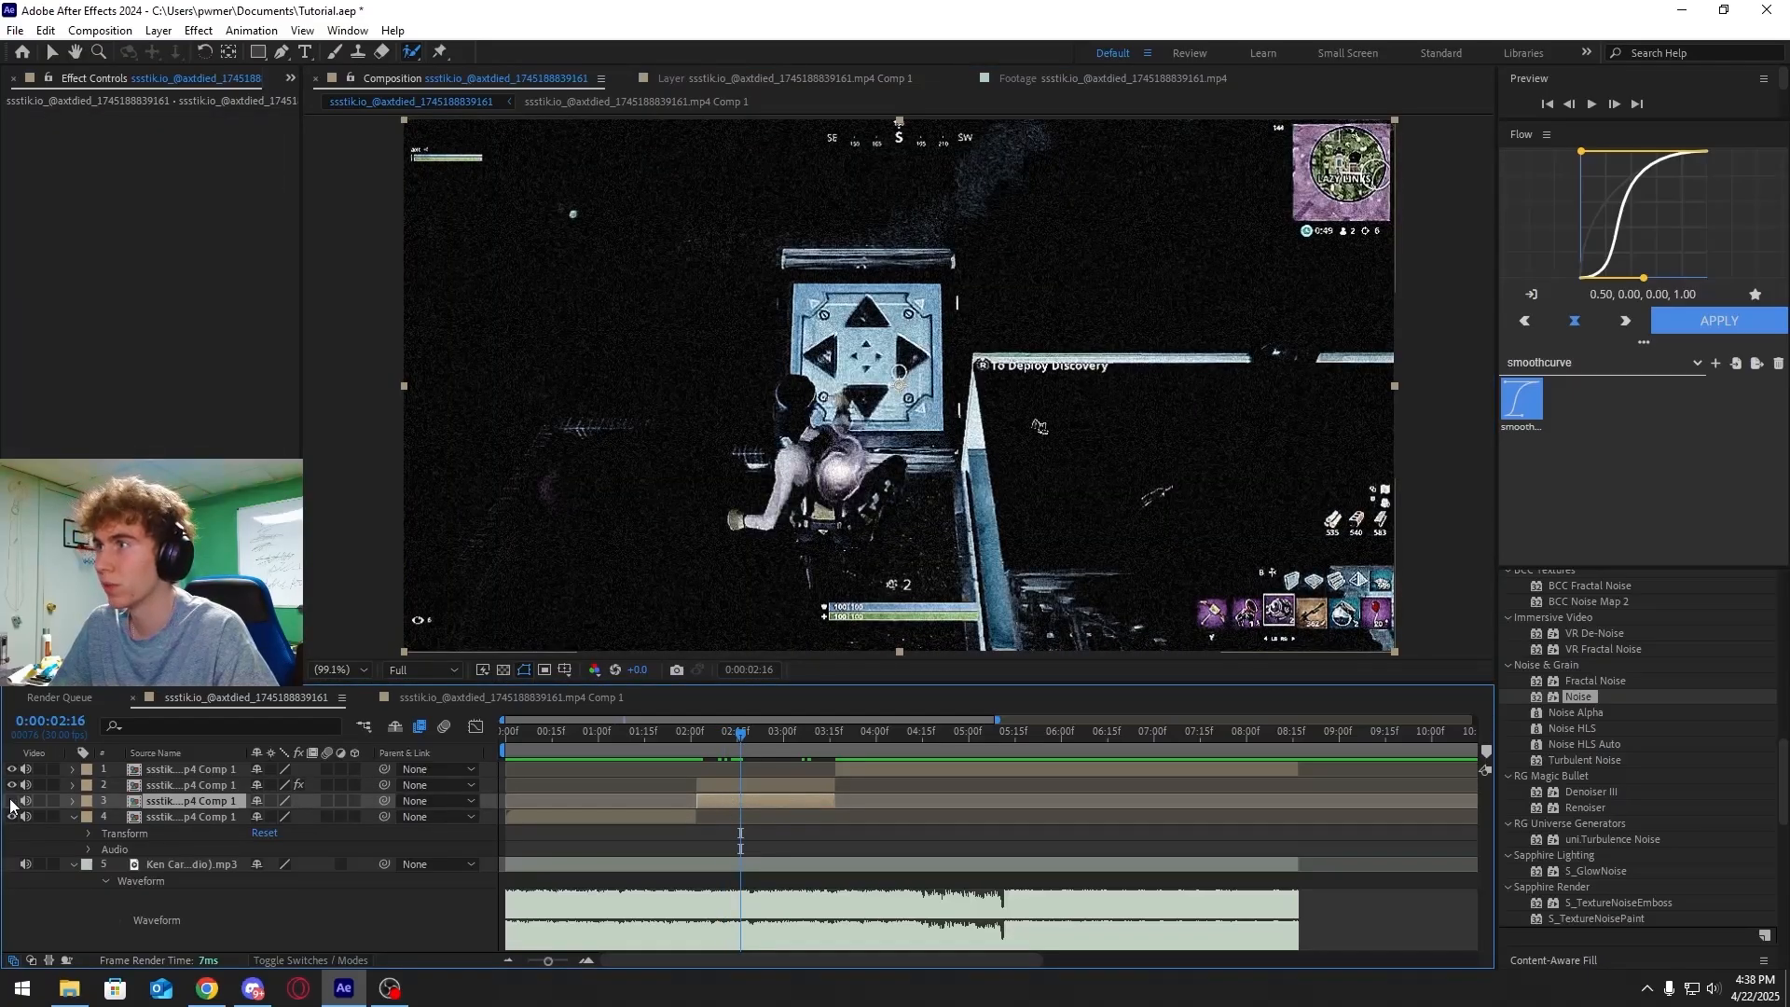
left_click(12, 800)
mouse_move(736, 732)
left_mouse_down()
mouse_move(694, 741)
mouse_move(814, 741)
mouse_move(715, 748)
left_mouse_up()
left_click(13, 801)
left_click(725, 786)
left_click(706, 734)
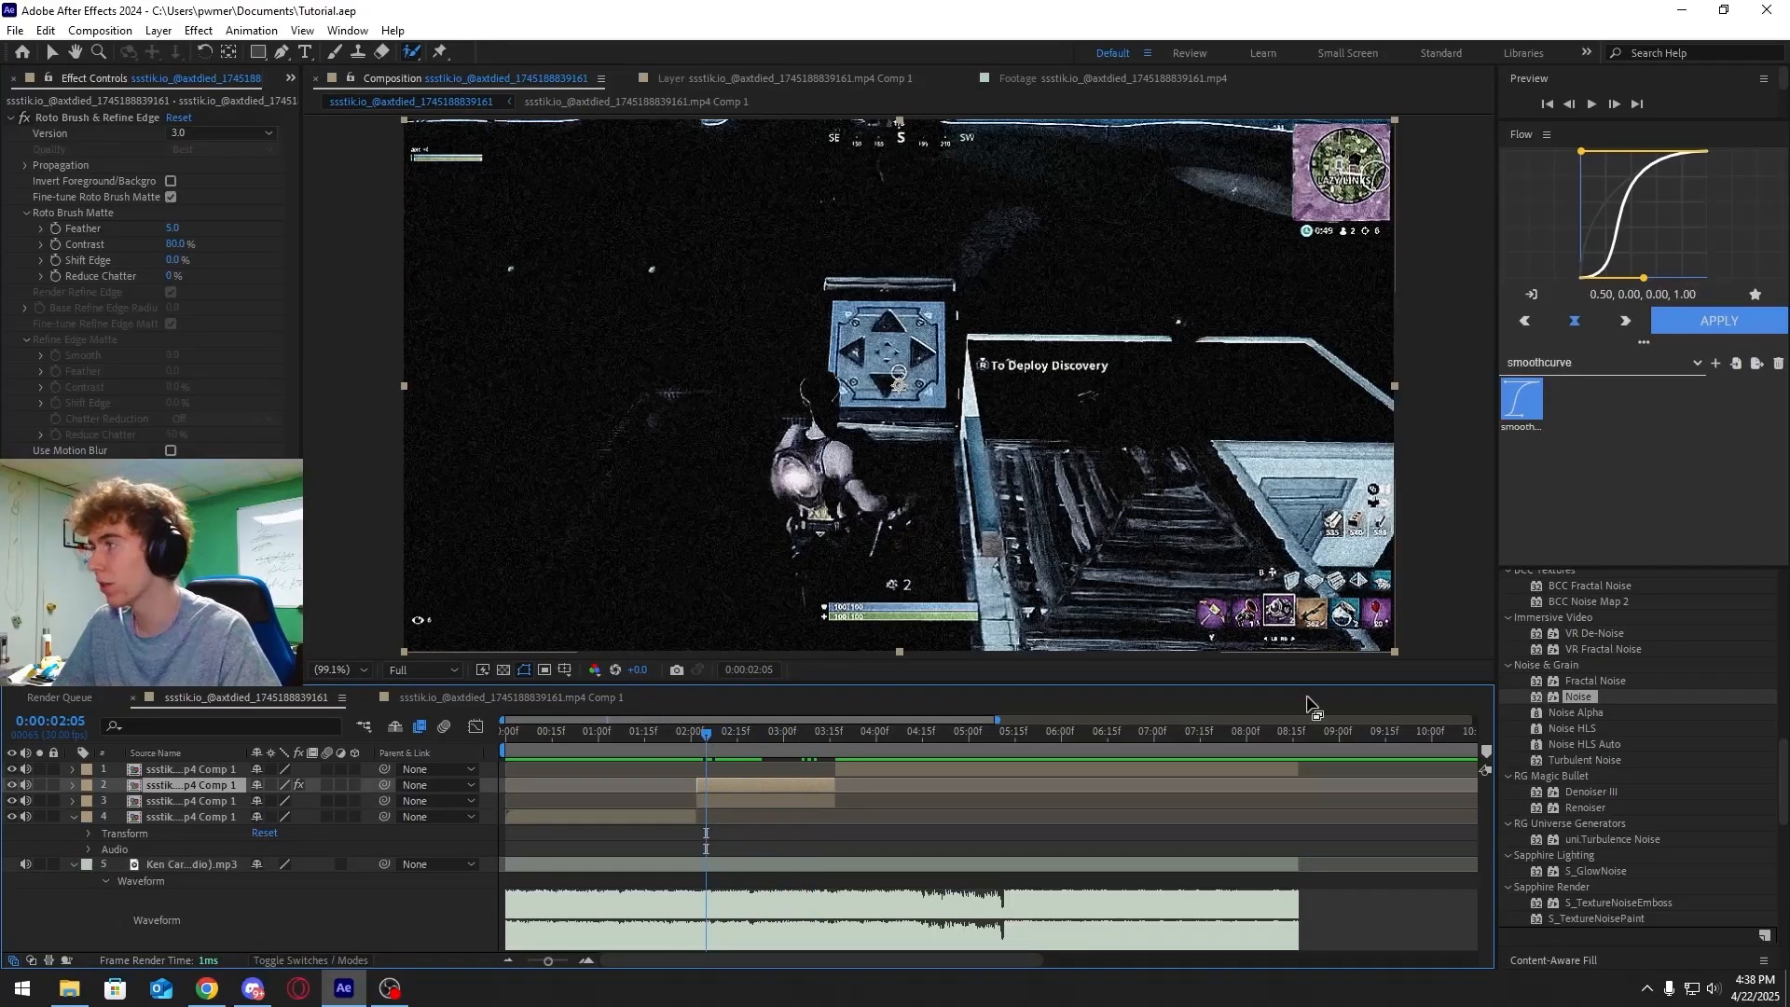
Search the effects for CC Ball Action and apply it to the roto-brushed player layer
scroll(1582, 693, "up", 3)
scroll(1585, 681, "up", 5)
left_click(1563, 858)
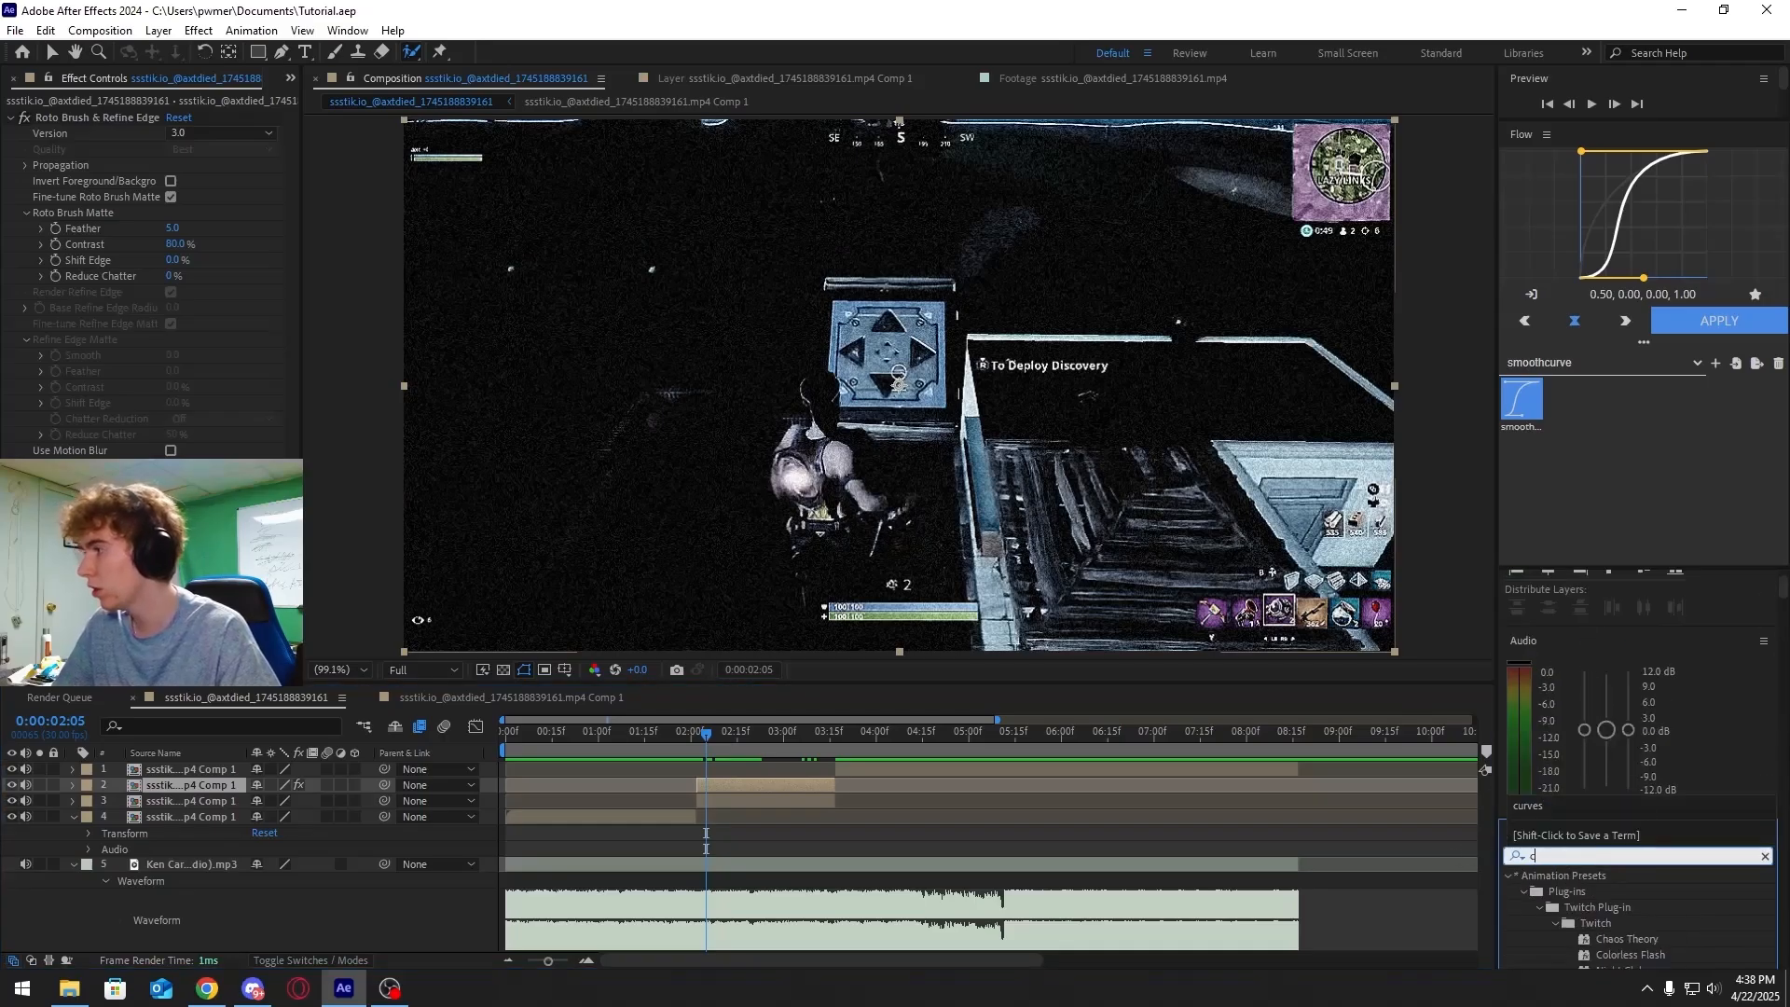
type("cc ball action")
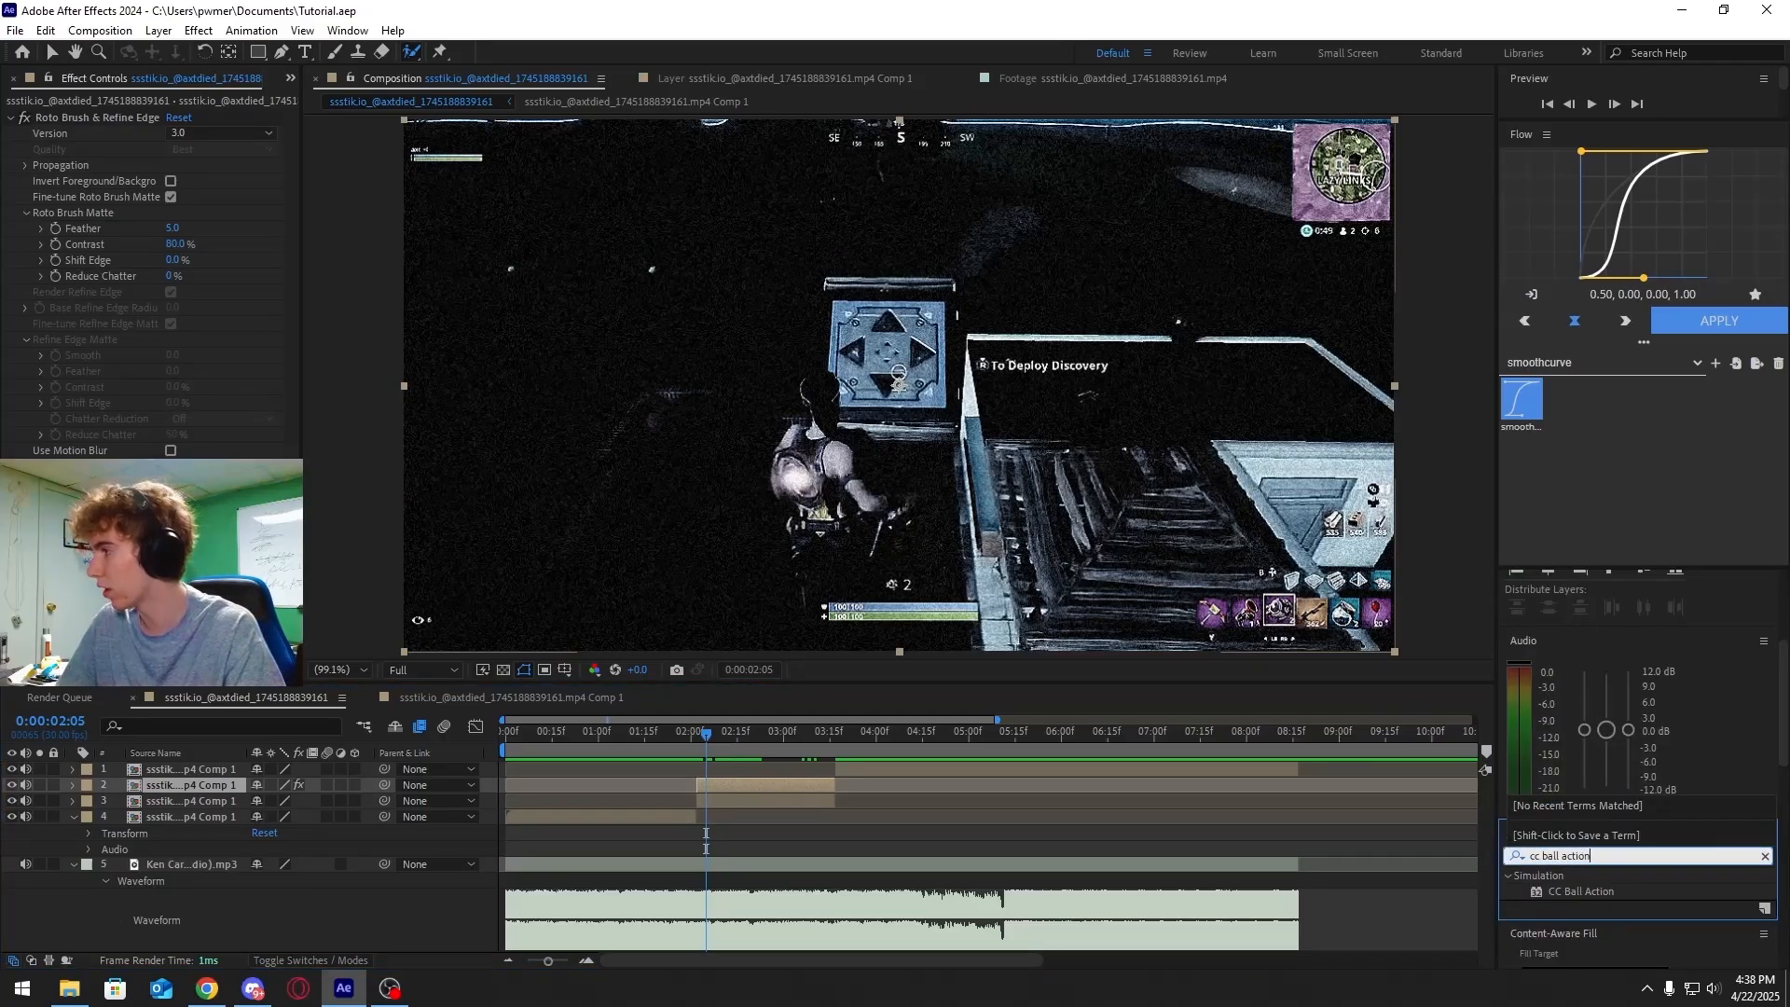
left_click_drag(1597, 893, 783, 787)
Keyframe the CC Ball Action Scatter value at the segment start and save the project
left_click_drag(702, 738, 701, 753)
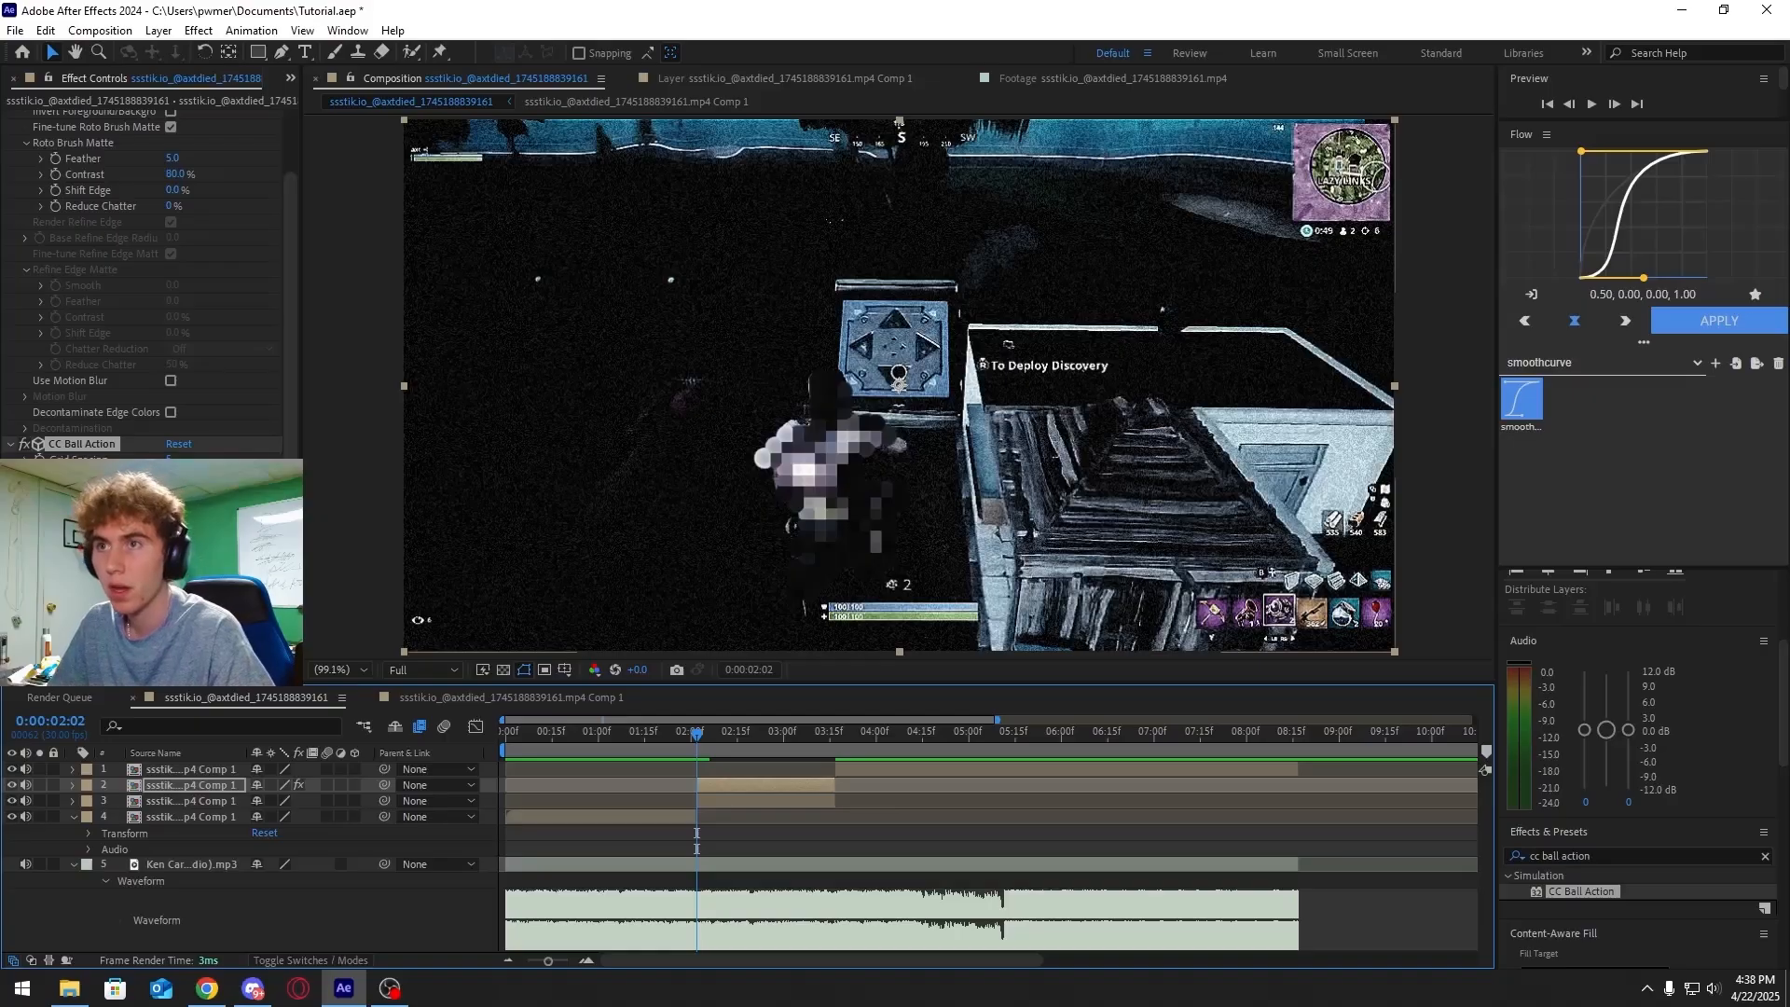
left_click_drag(174, 460, 171, 463)
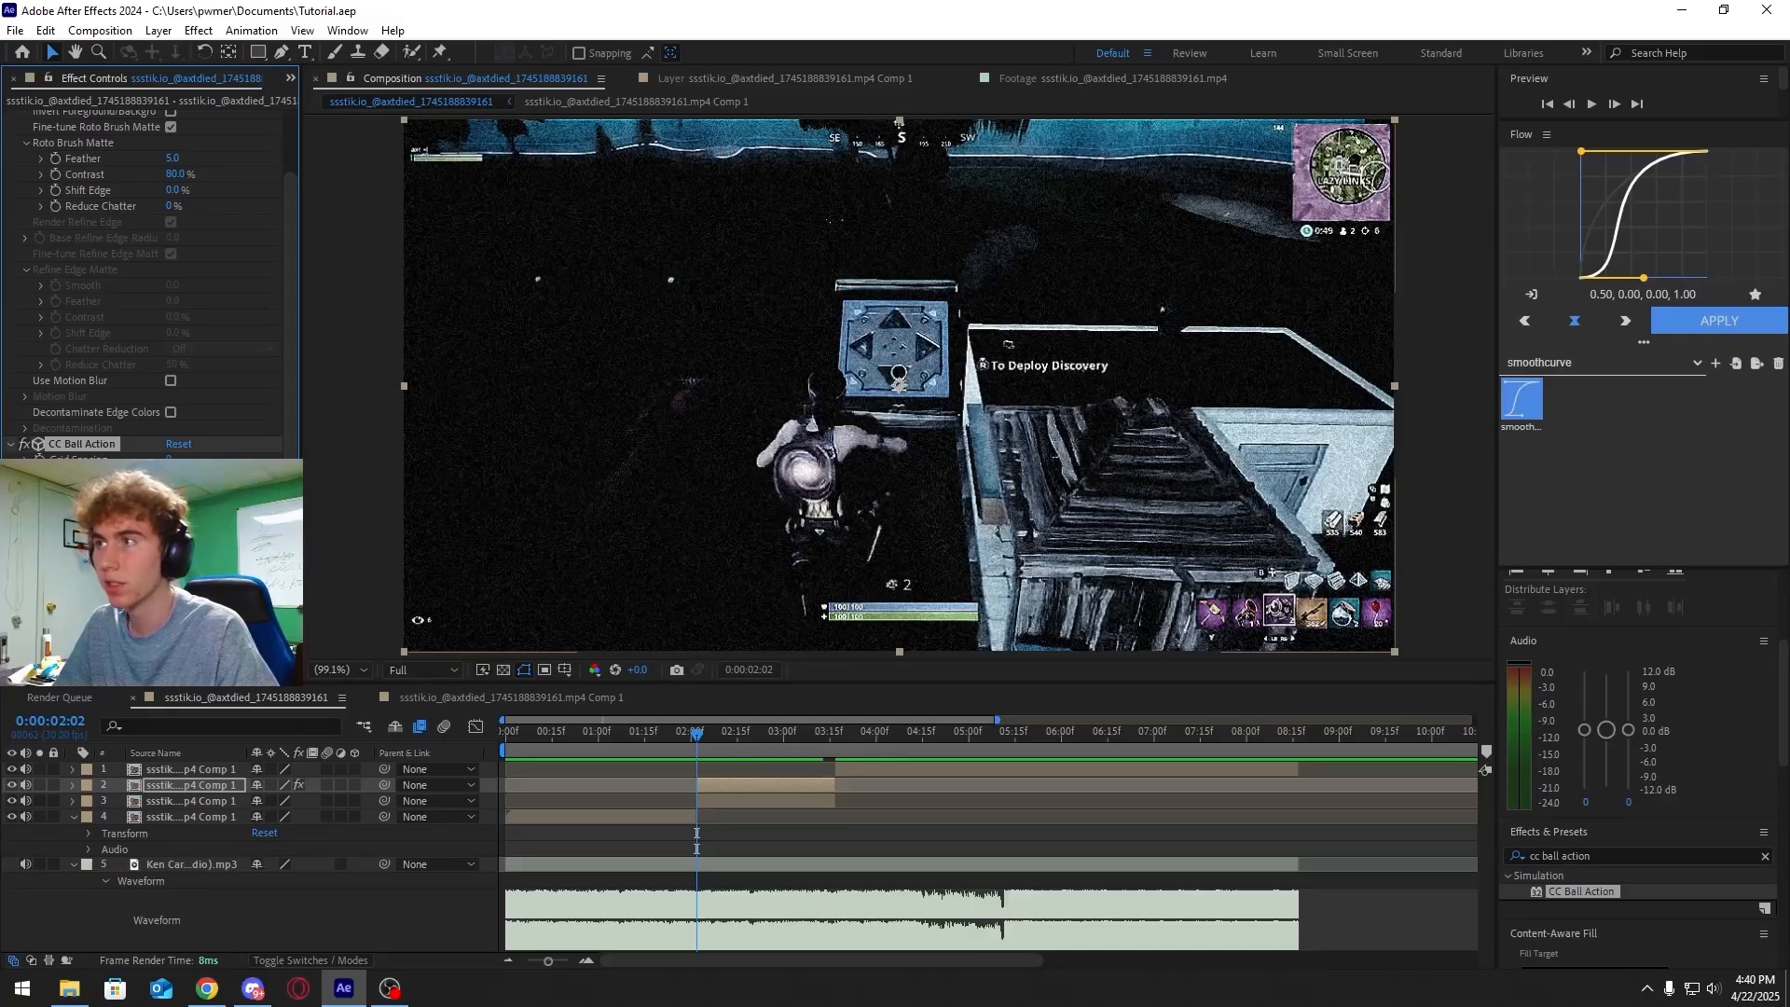
left_click_drag(172, 491, 174, 492)
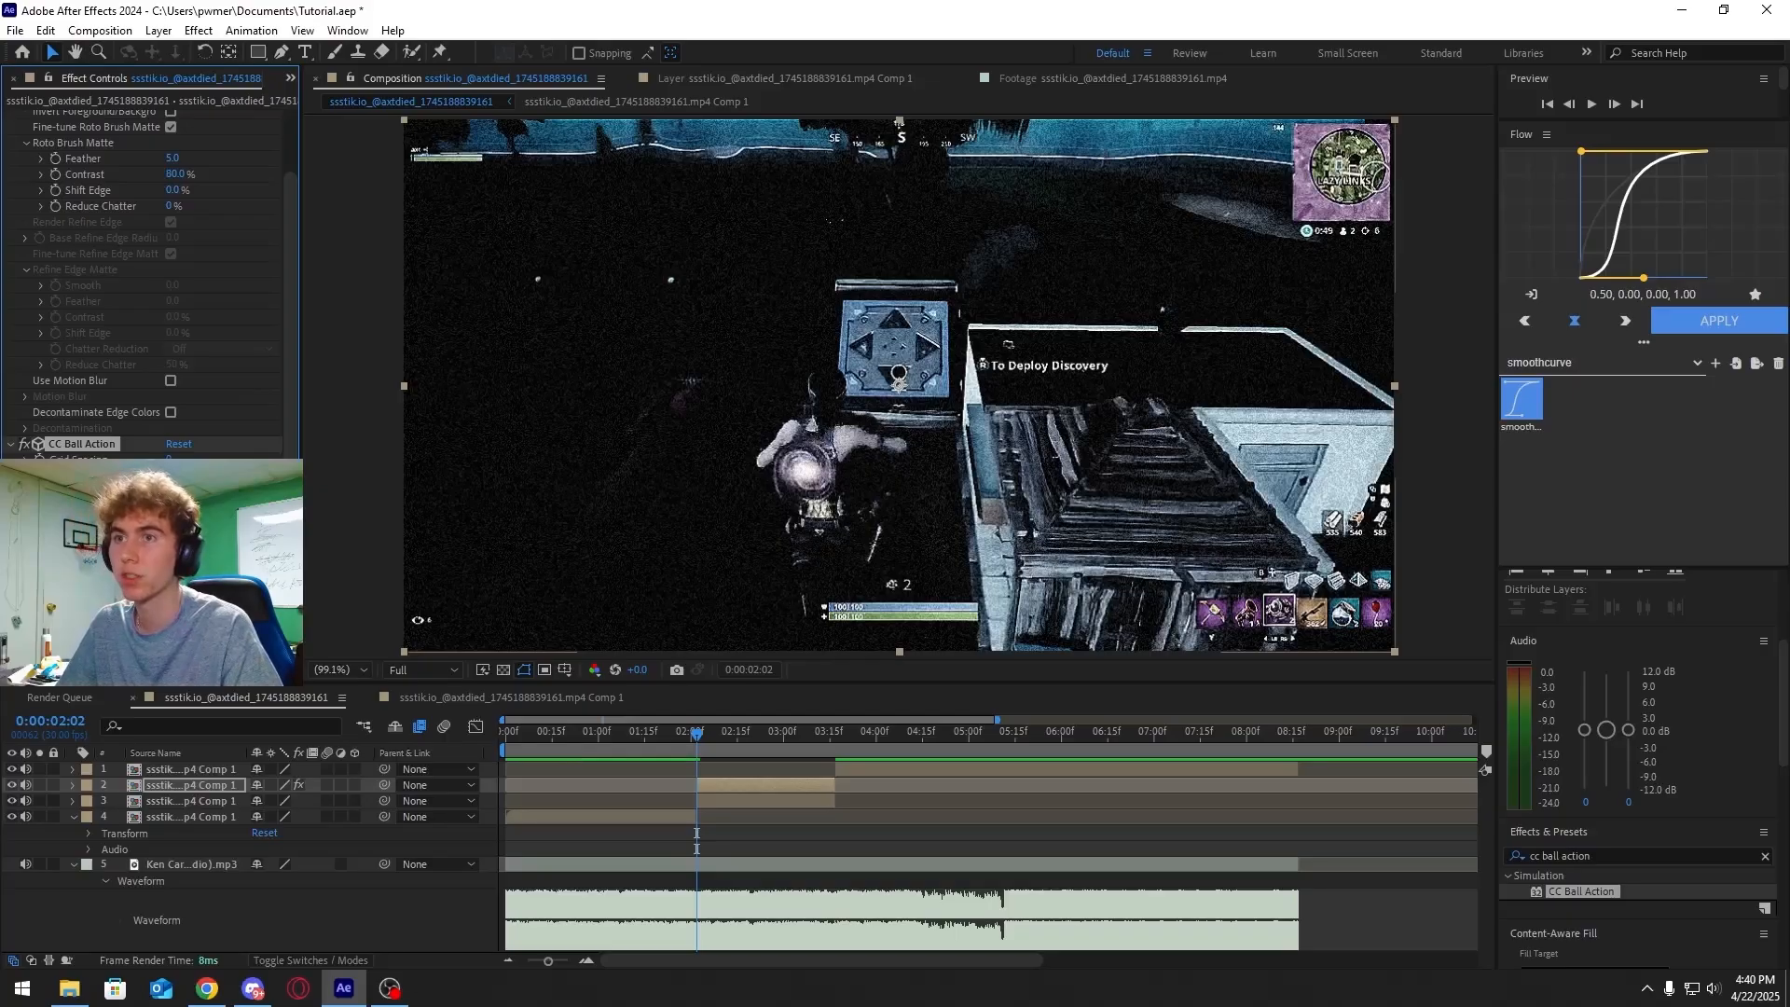
key("ctrl+s")
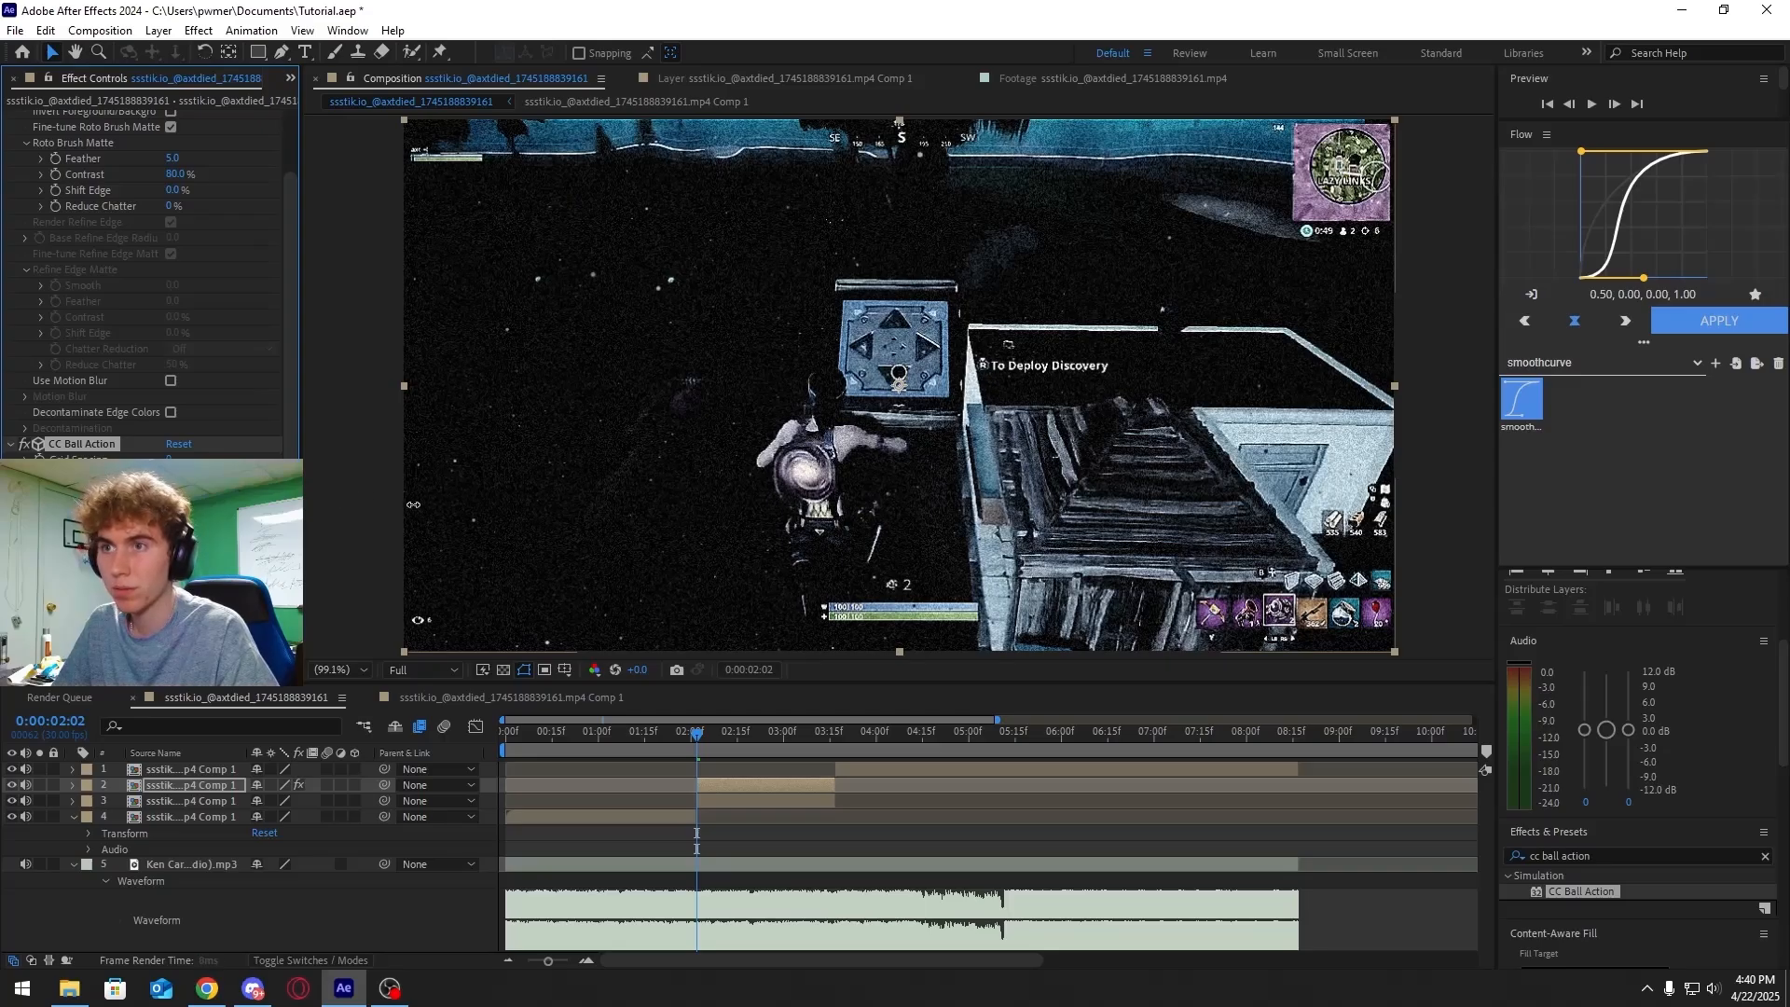
Reveal the CC Ball Action Scatter keyframes on the player layer and apply Easy Ease to them
left_click_drag(696, 734, 828, 743)
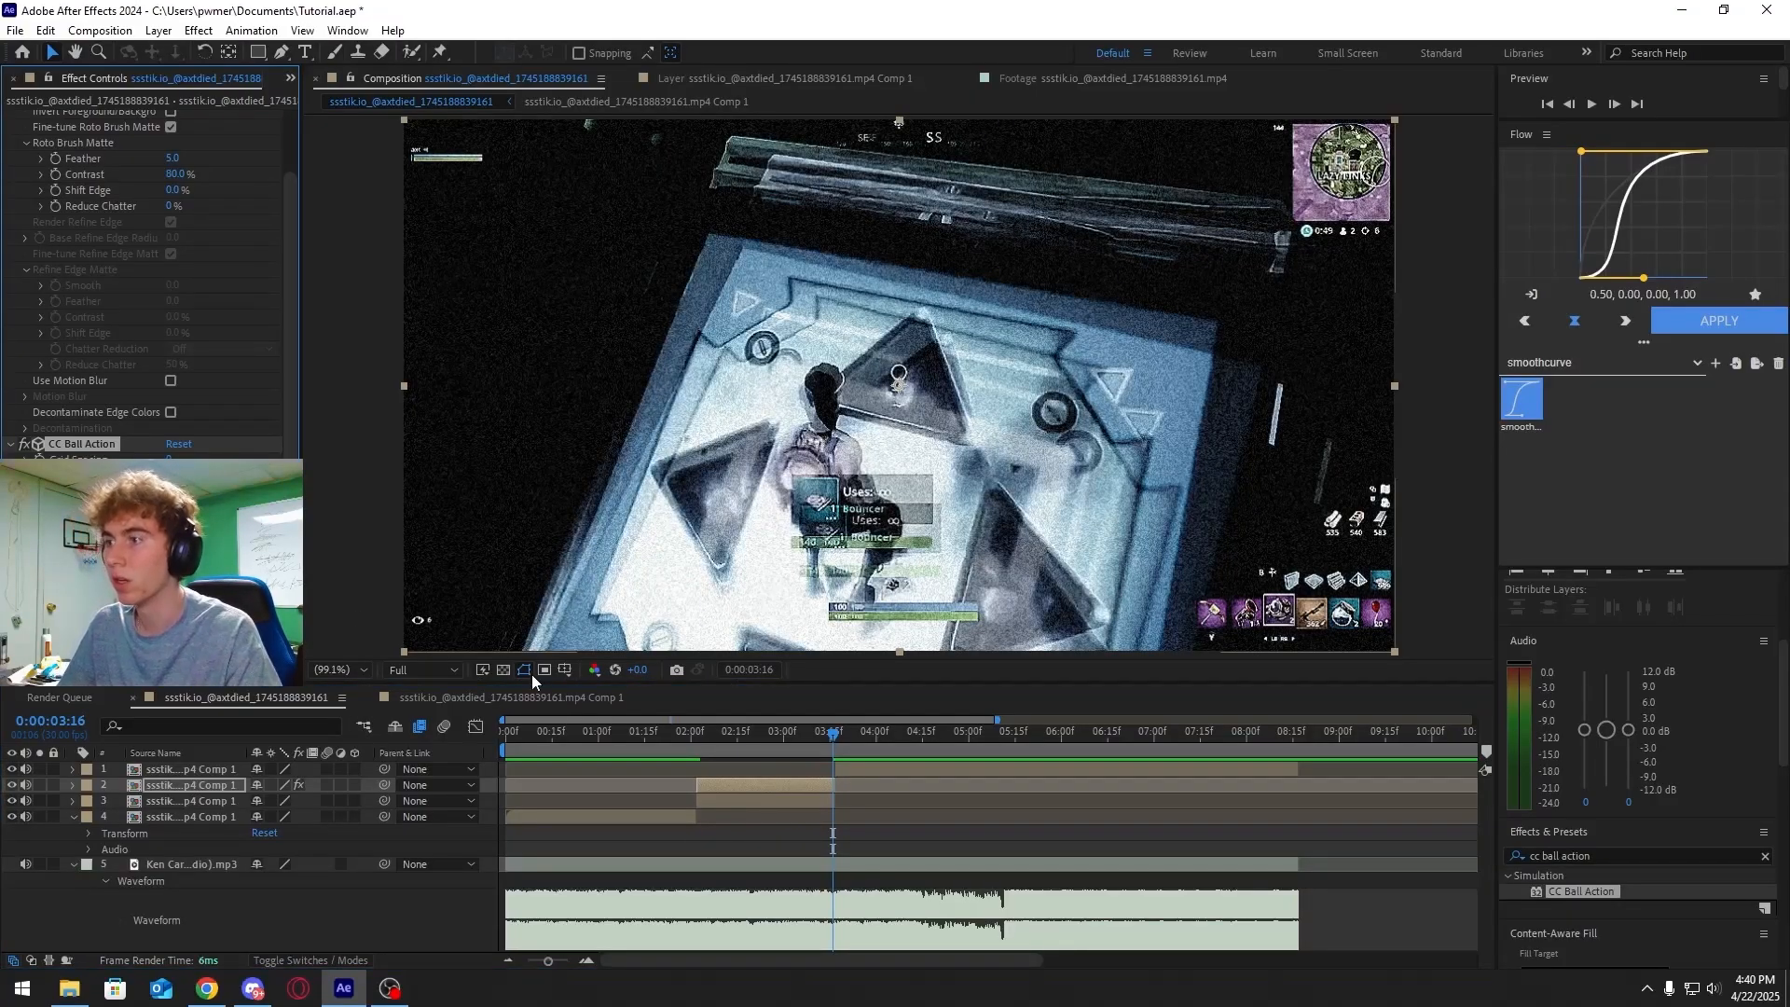
left_click(716, 737)
left_click_drag(716, 738, 767, 731)
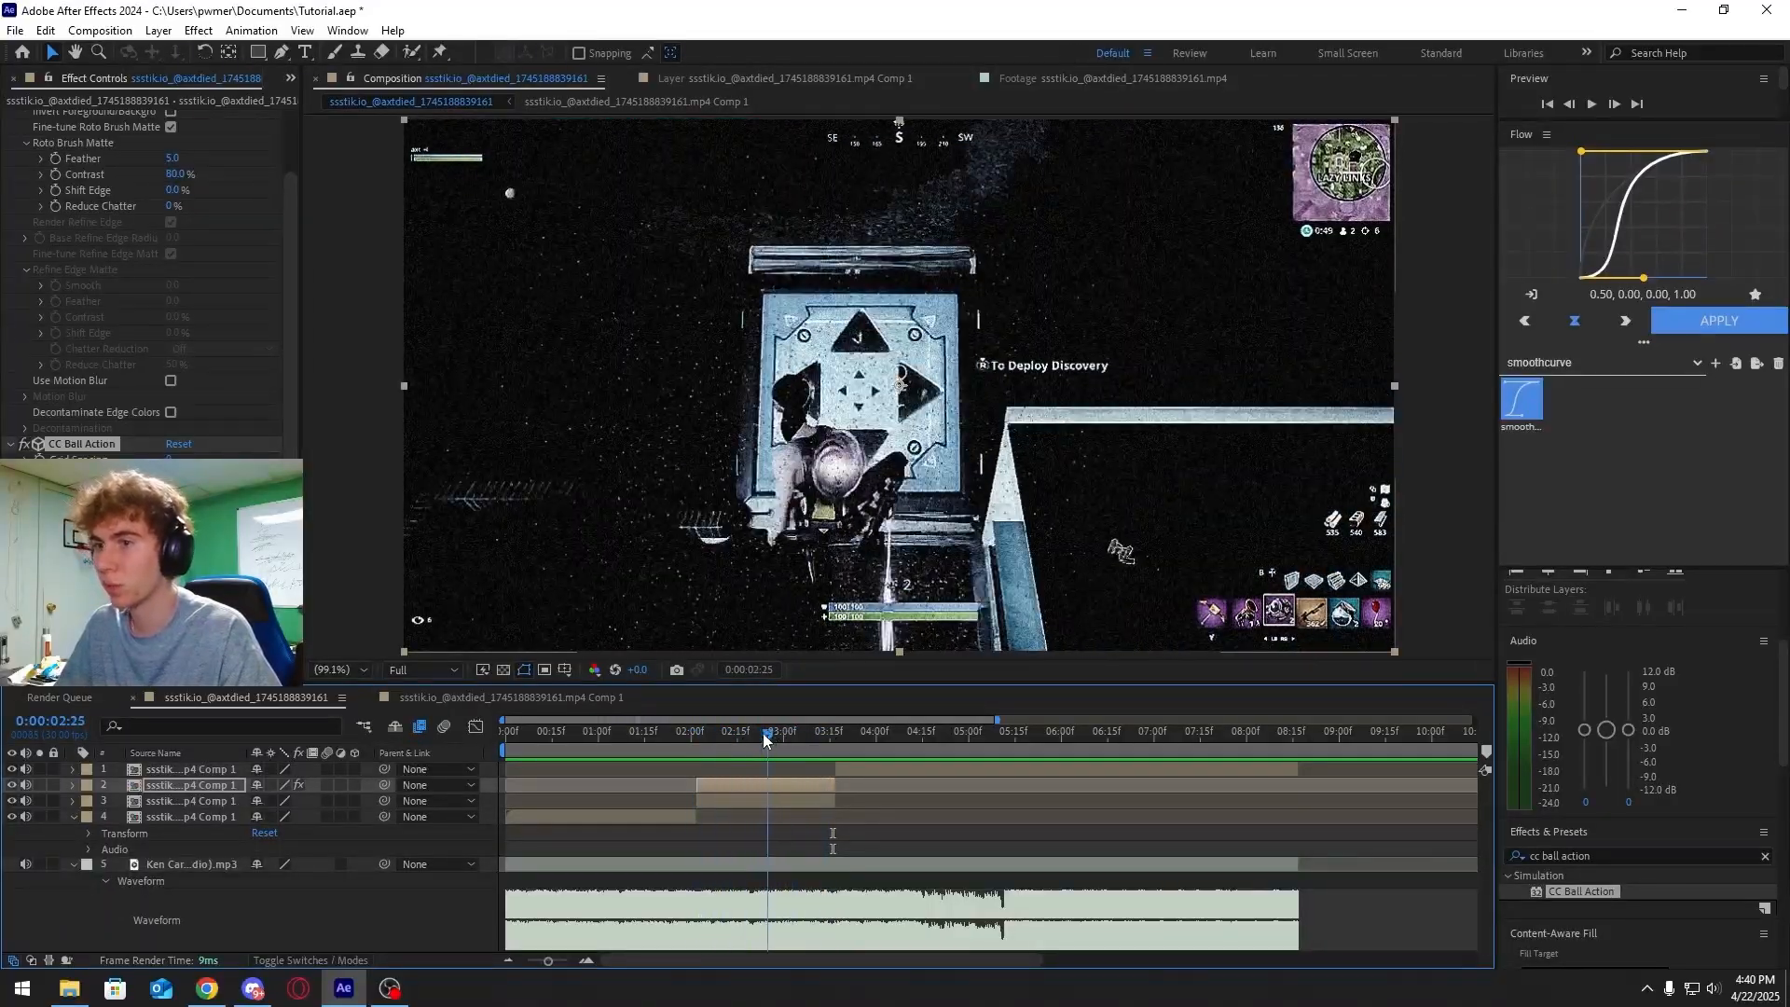
left_click(73, 785)
left_click(88, 802)
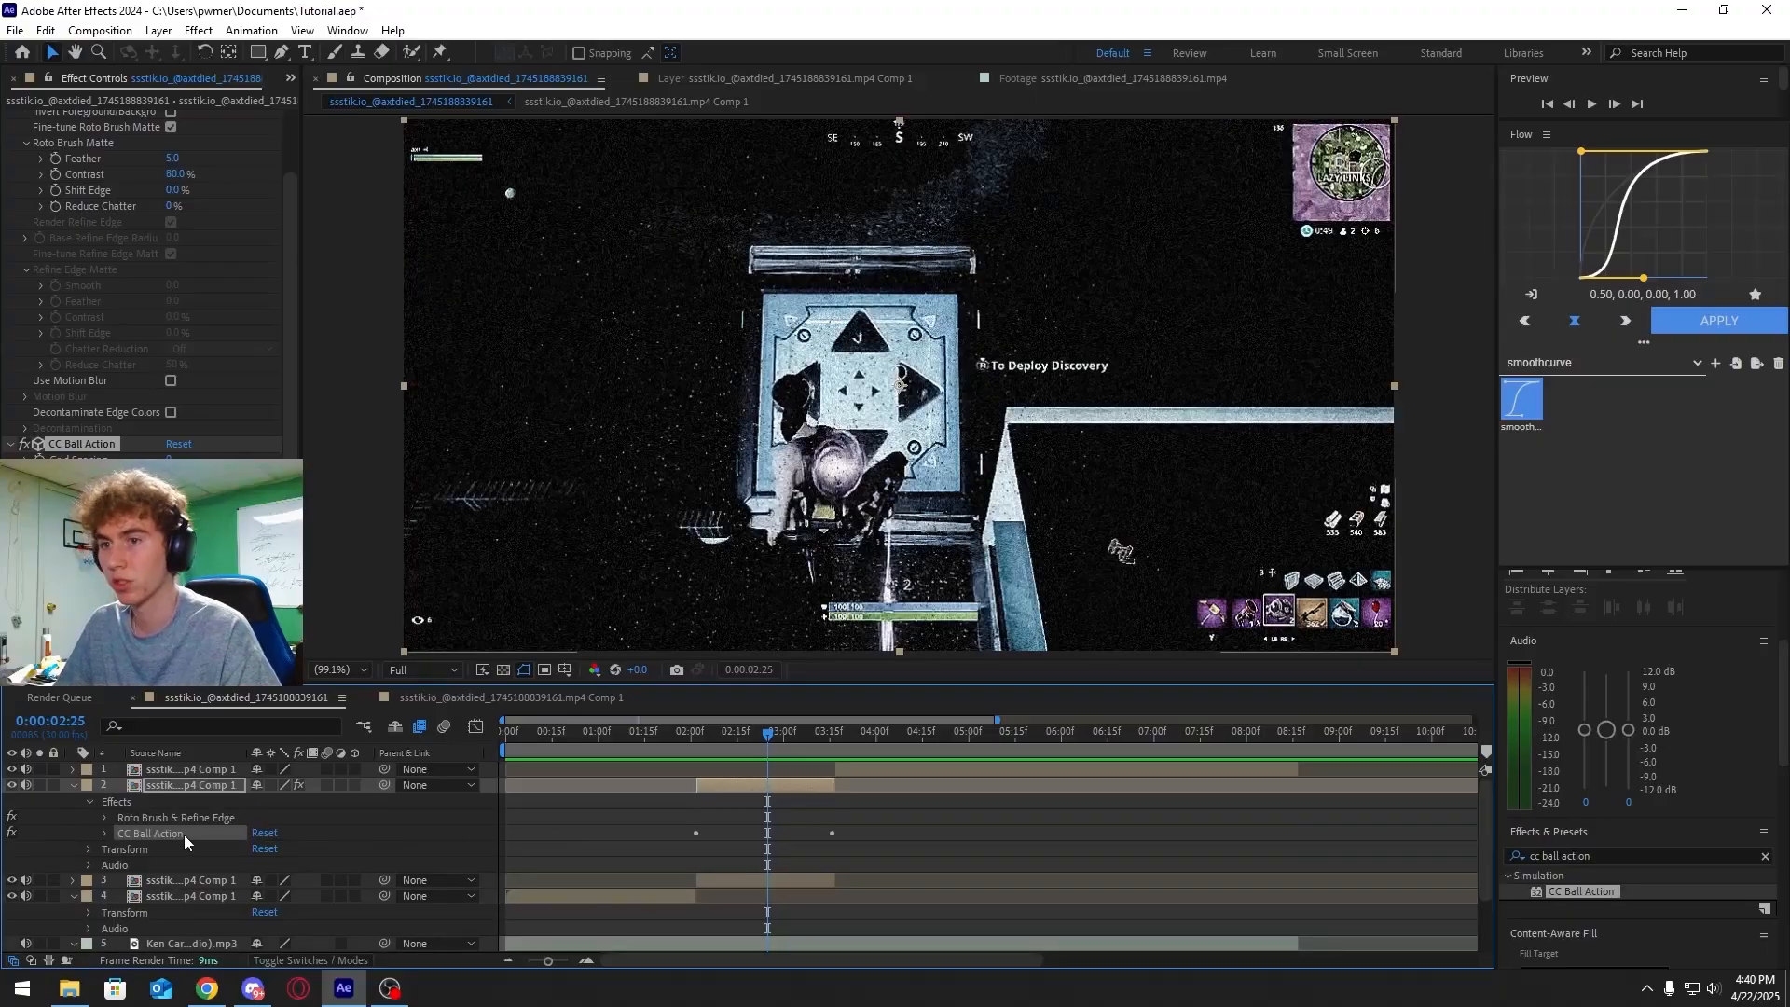
left_click(105, 834)
left_click_drag(874, 846, 685, 854)
key("F9")
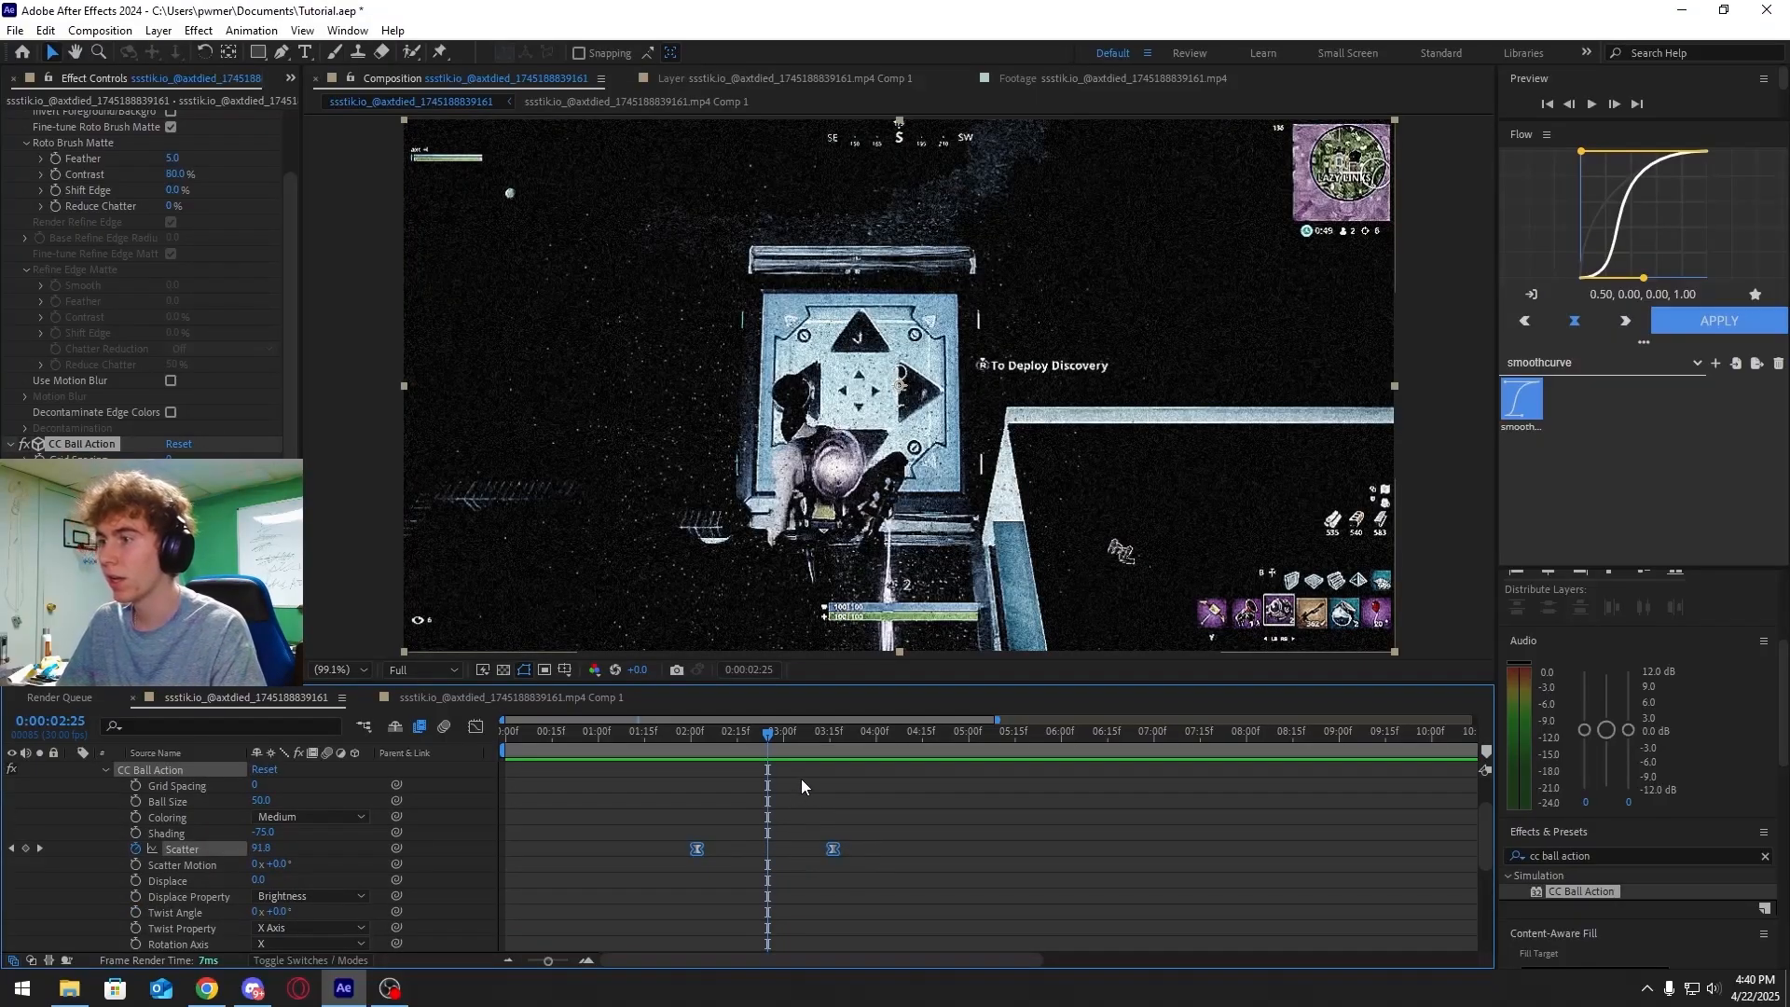
mouse_move(768, 738)
left_mouse_down()
mouse_move(721, 737)
mouse_move(810, 738)
mouse_move(750, 737)
left_mouse_up()
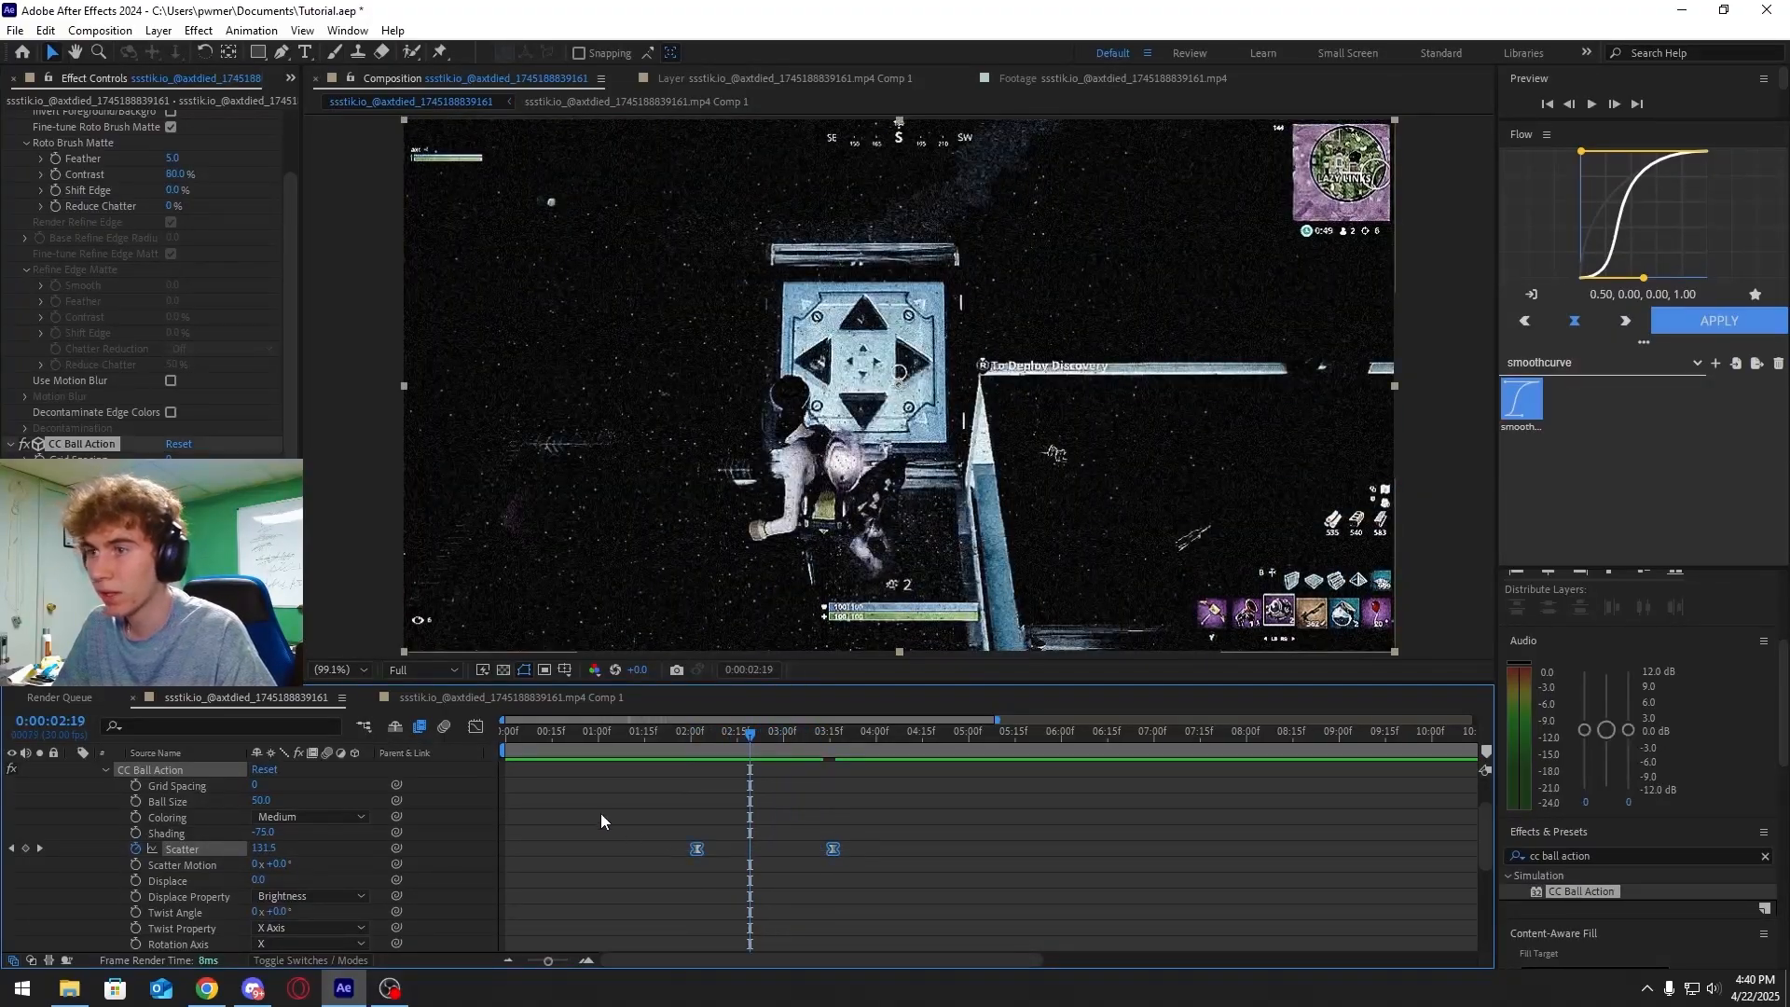
Open the graph editor for the Scatter keyframes and reshape the speed curve's handles into a steep ease, then preview
left_click(475, 726)
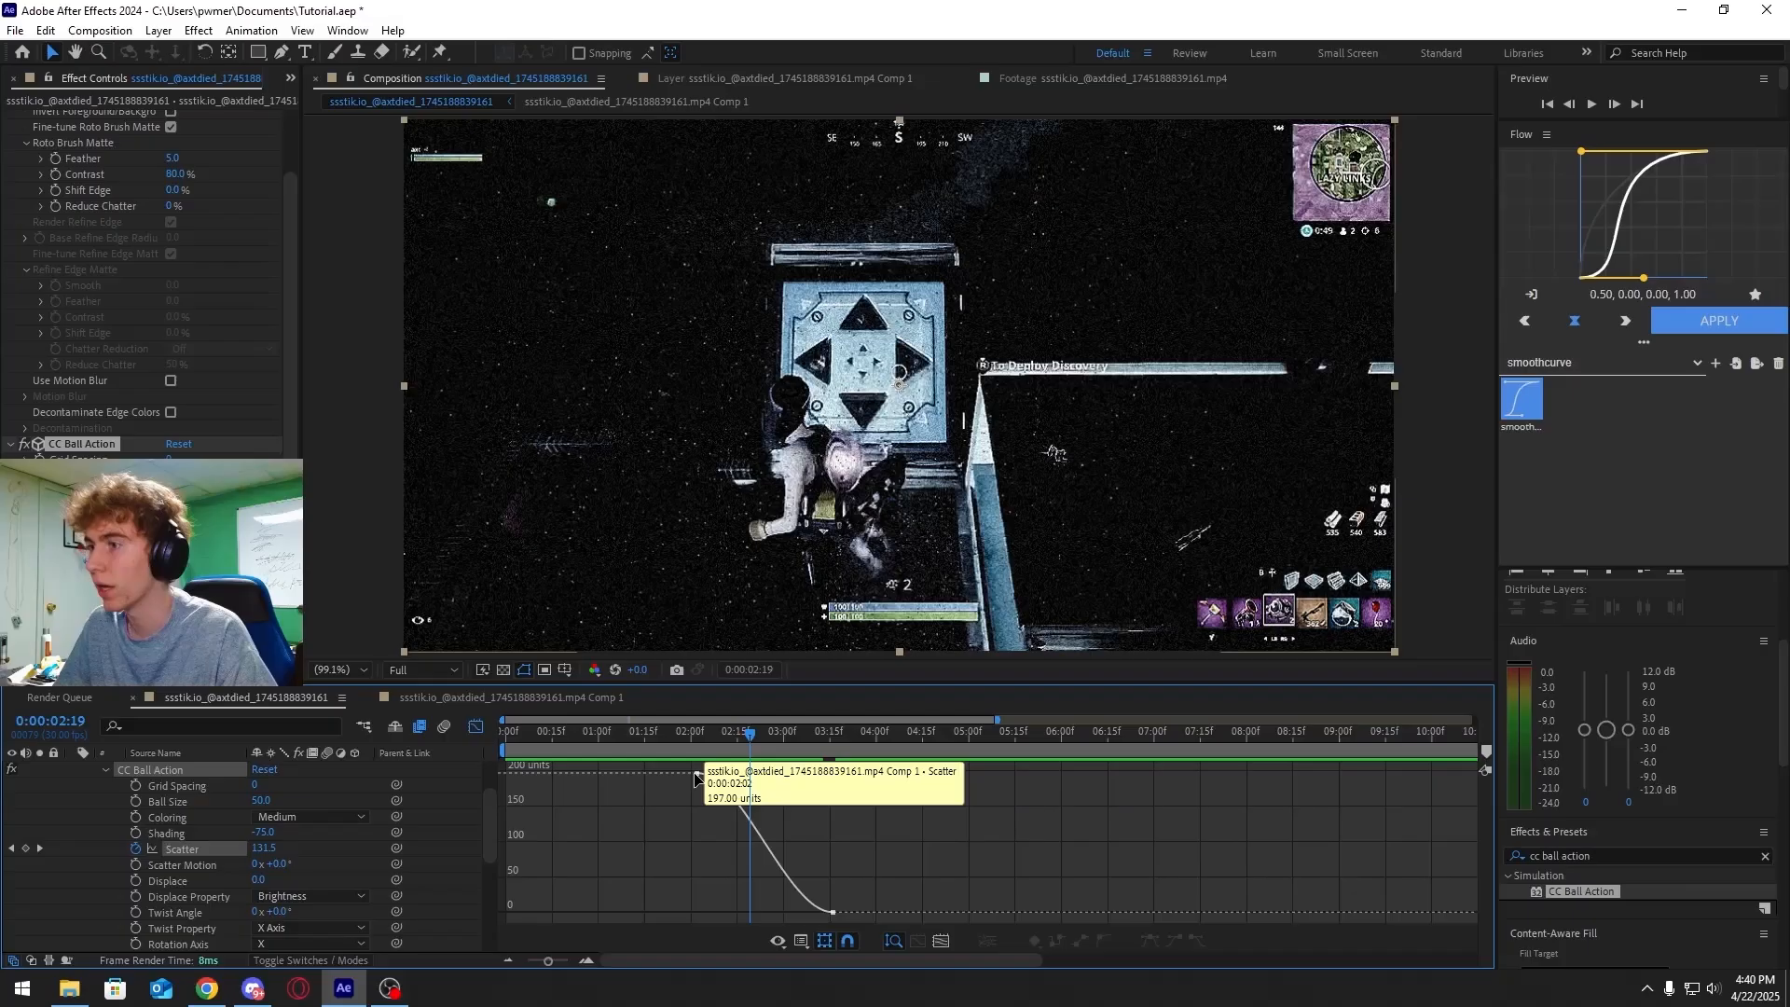
left_click_drag(741, 773, 647, 912)
mouse_move(749, 735)
left_mouse_down()
mouse_move(707, 735)
mouse_move(766, 740)
mouse_move(749, 737)
left_mouse_up()
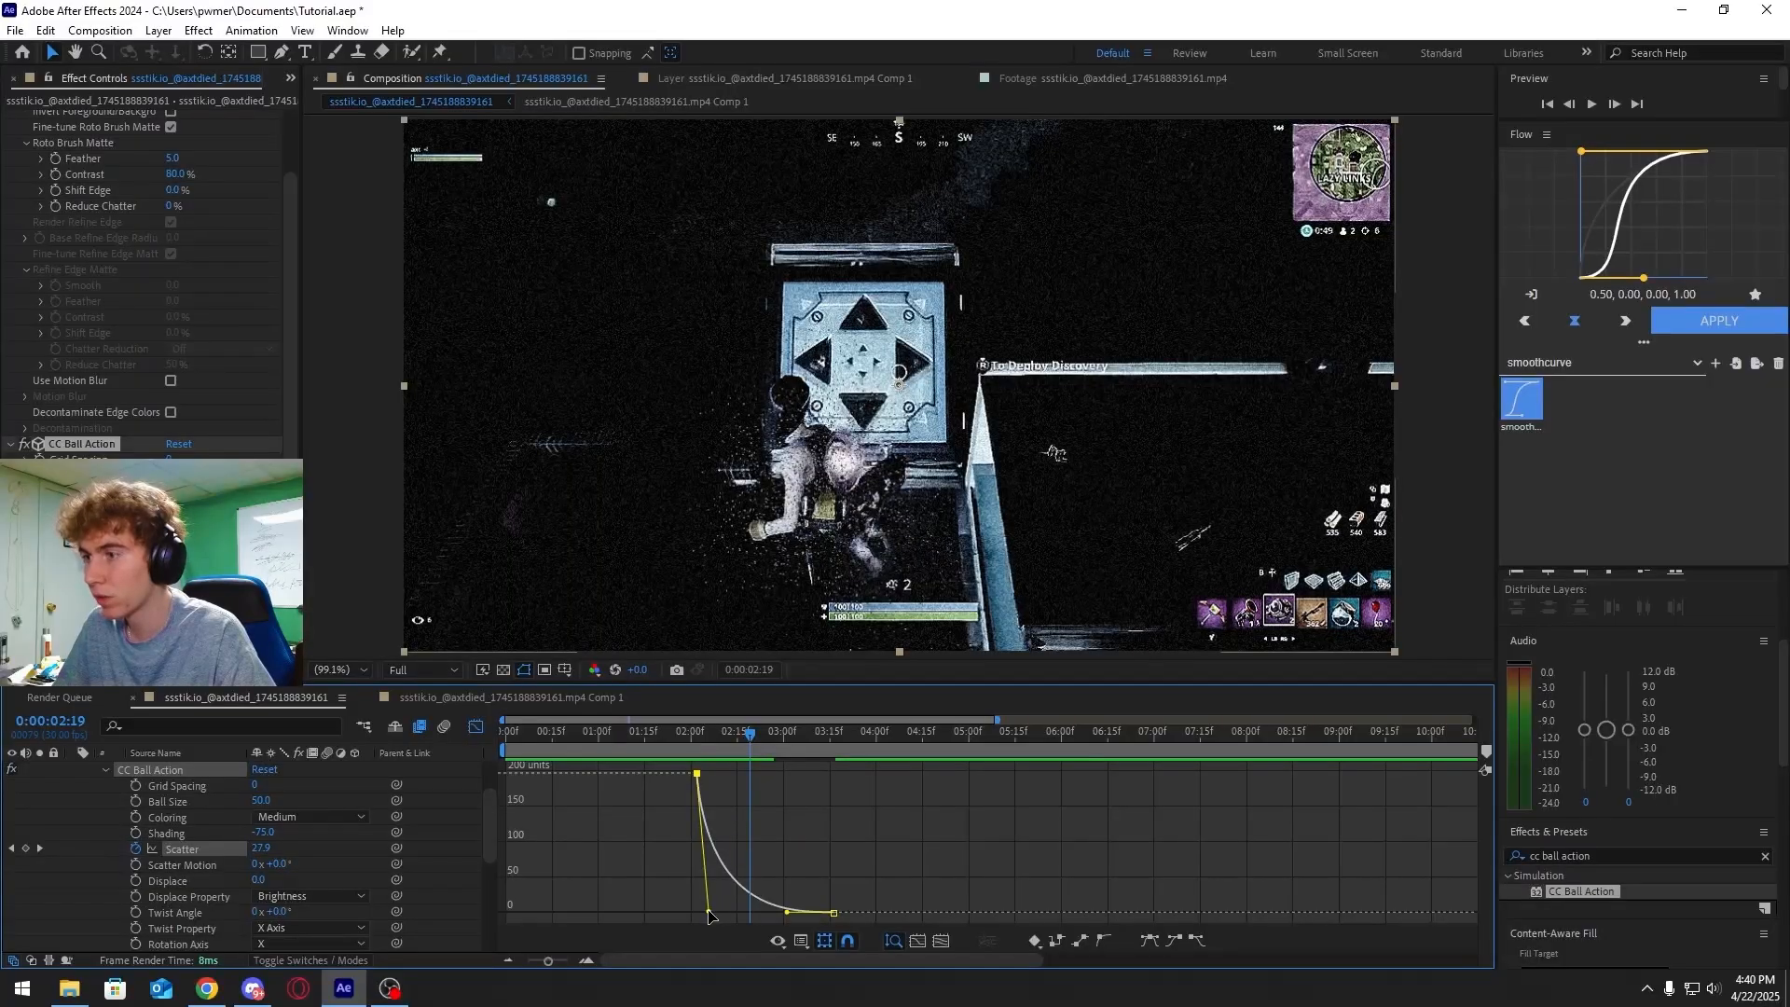
left_click_drag(709, 911, 805, 774)
left_click_drag(786, 912, 897, 818)
left_click_drag(792, 747, 705, 746)
key("space")
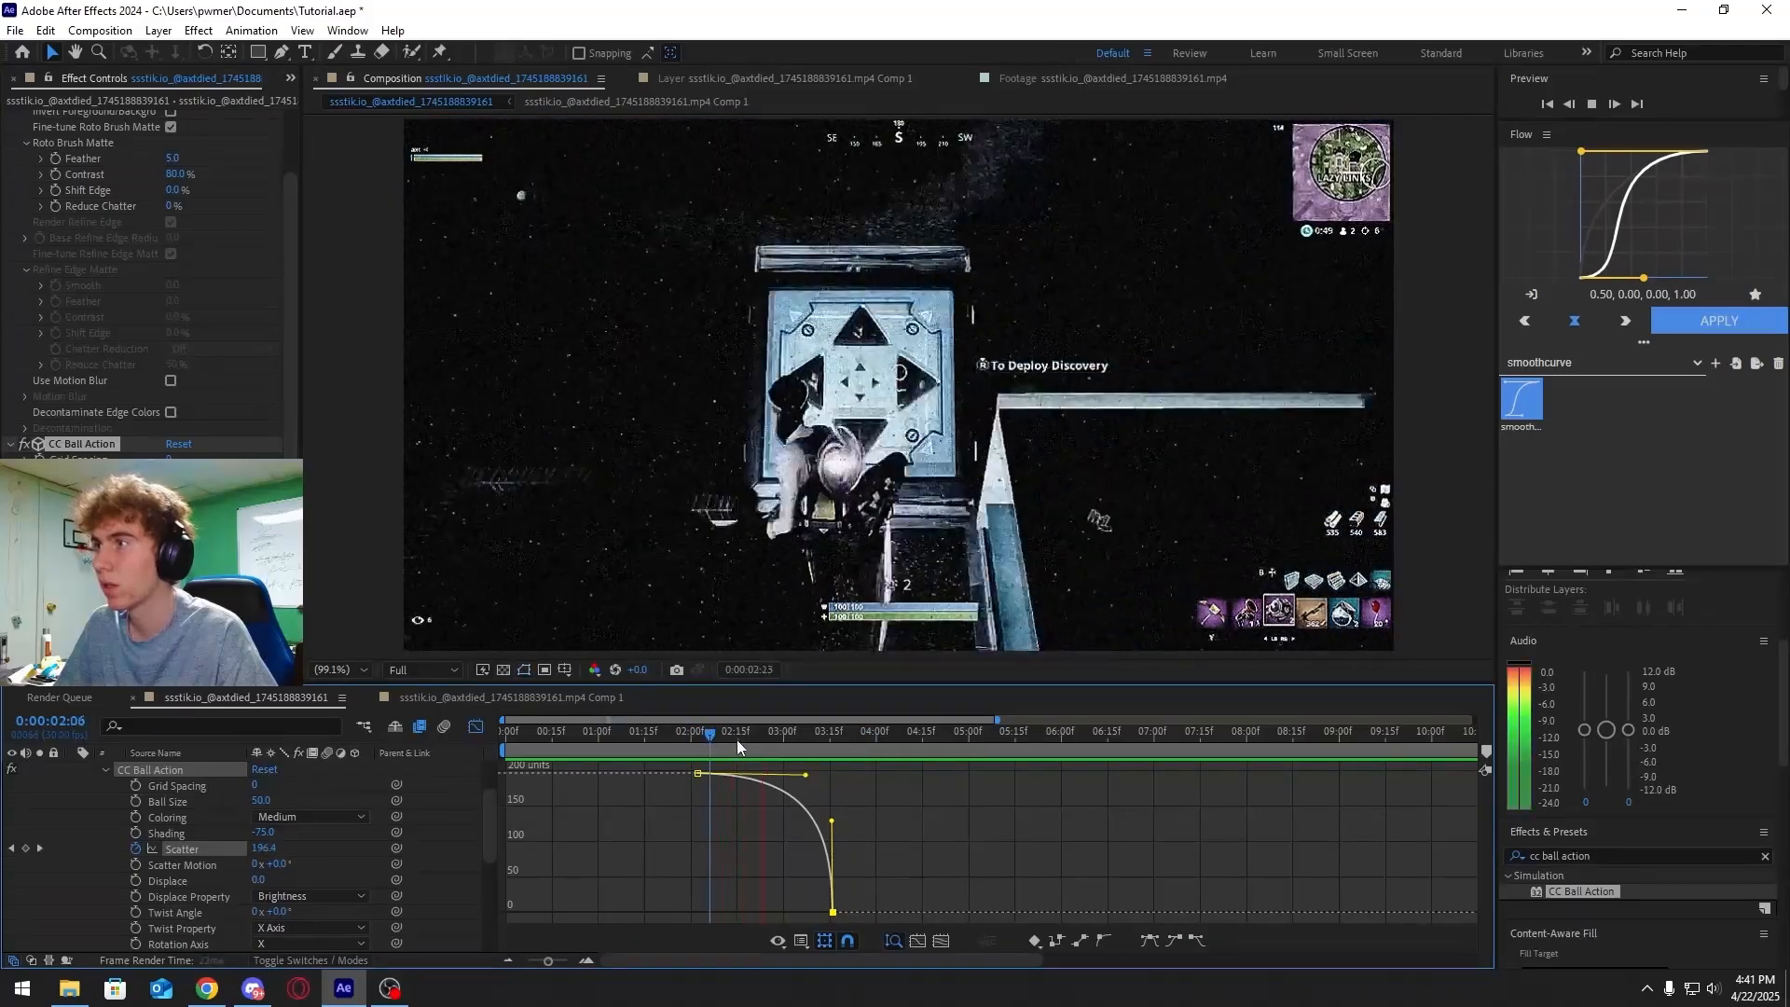
Set the first Scatter keyframe to 52 and readjust the curve handles, then preview the segment
left_click_drag(742, 742, 699, 760)
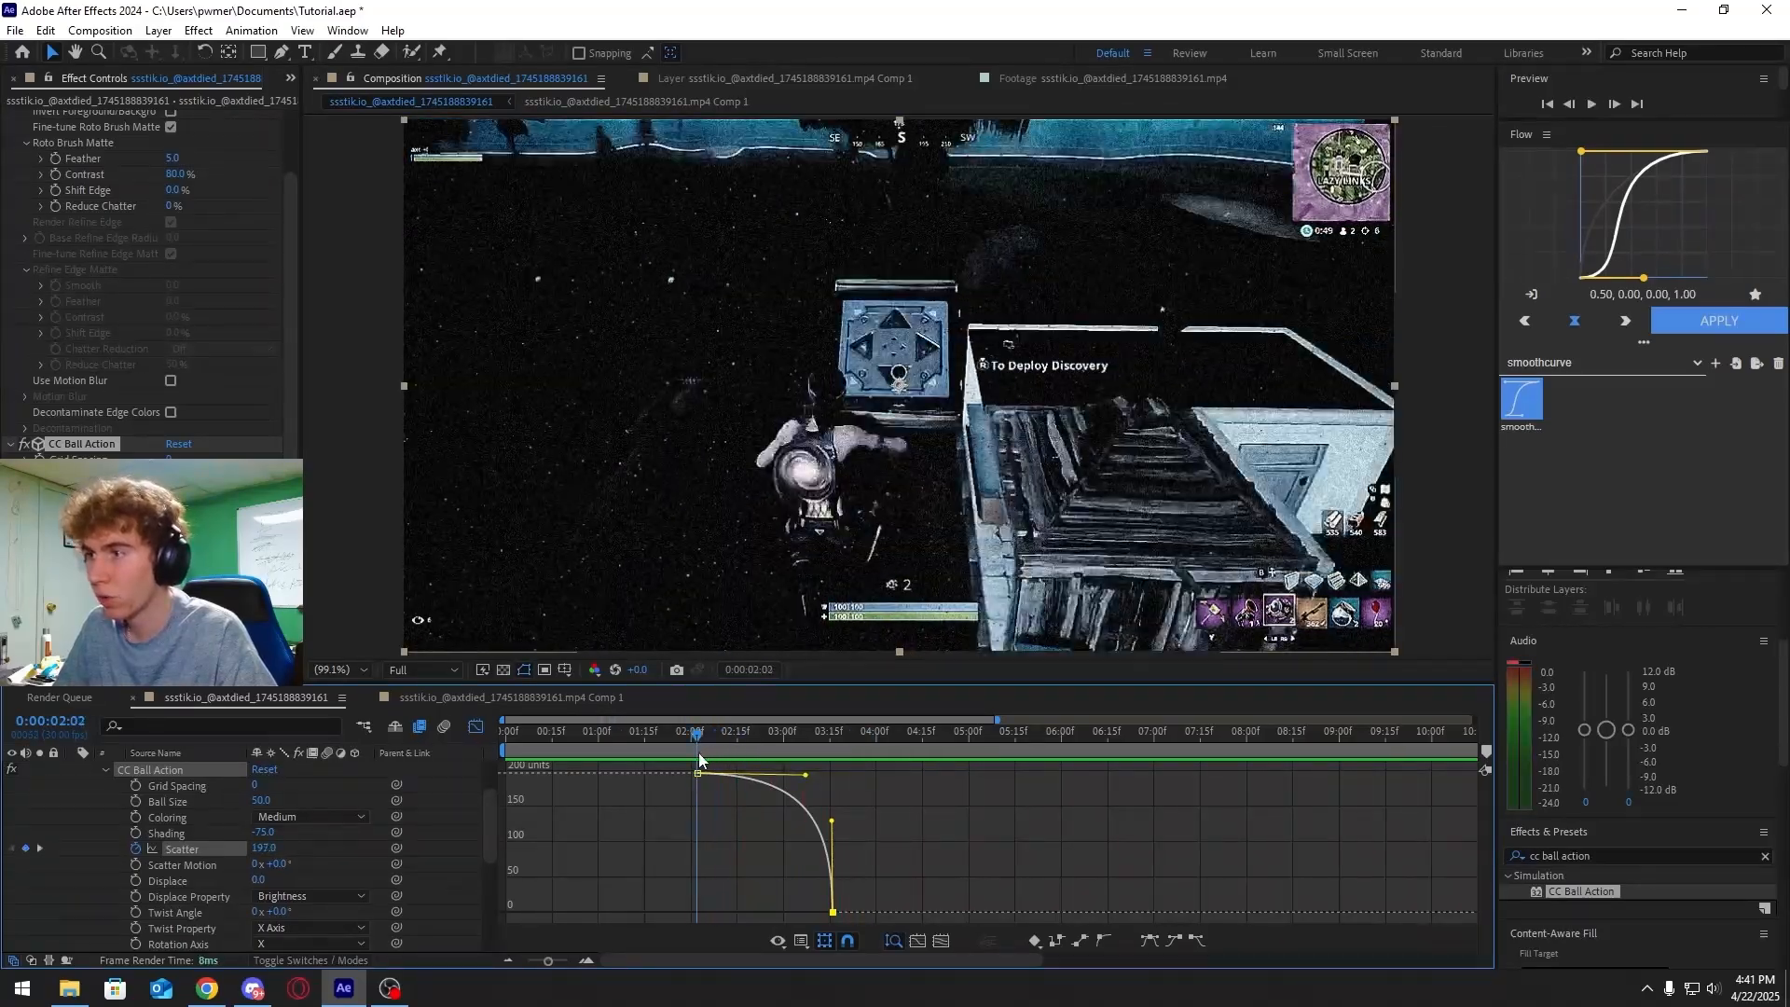
left_click_drag(177, 523, 42, 523)
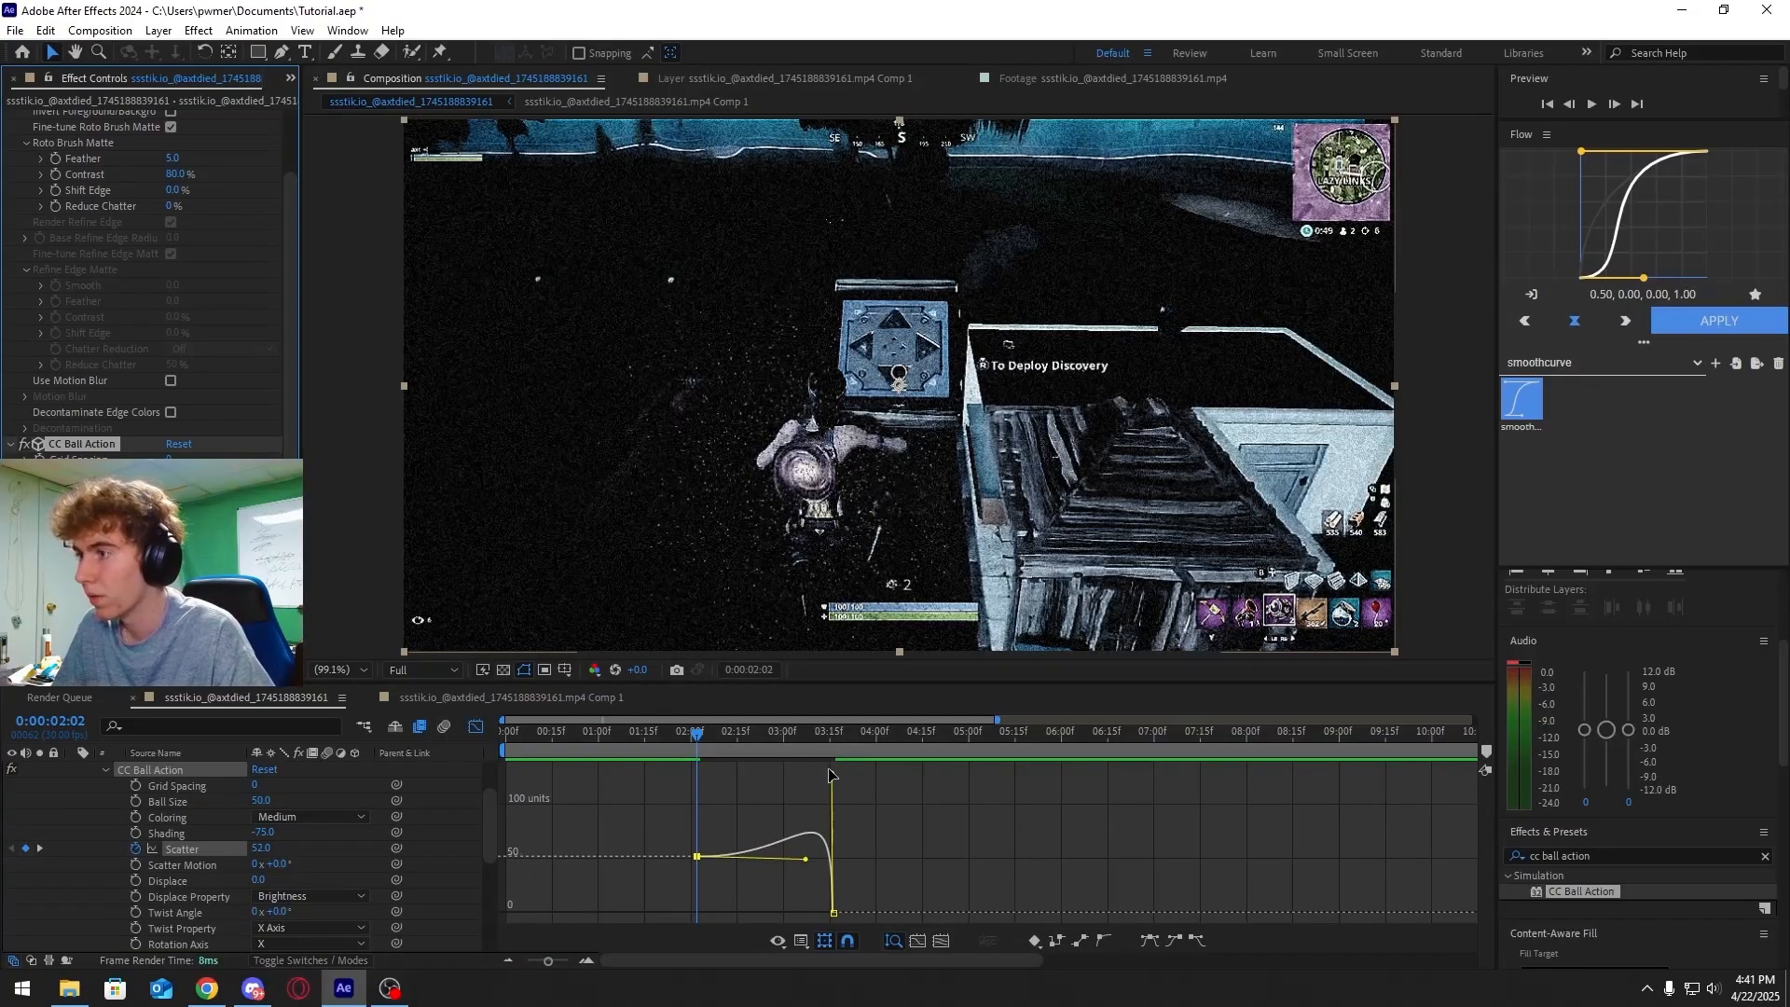
left_click_drag(832, 775, 824, 857)
left_click_drag(807, 781, 686, 734)
key("space")
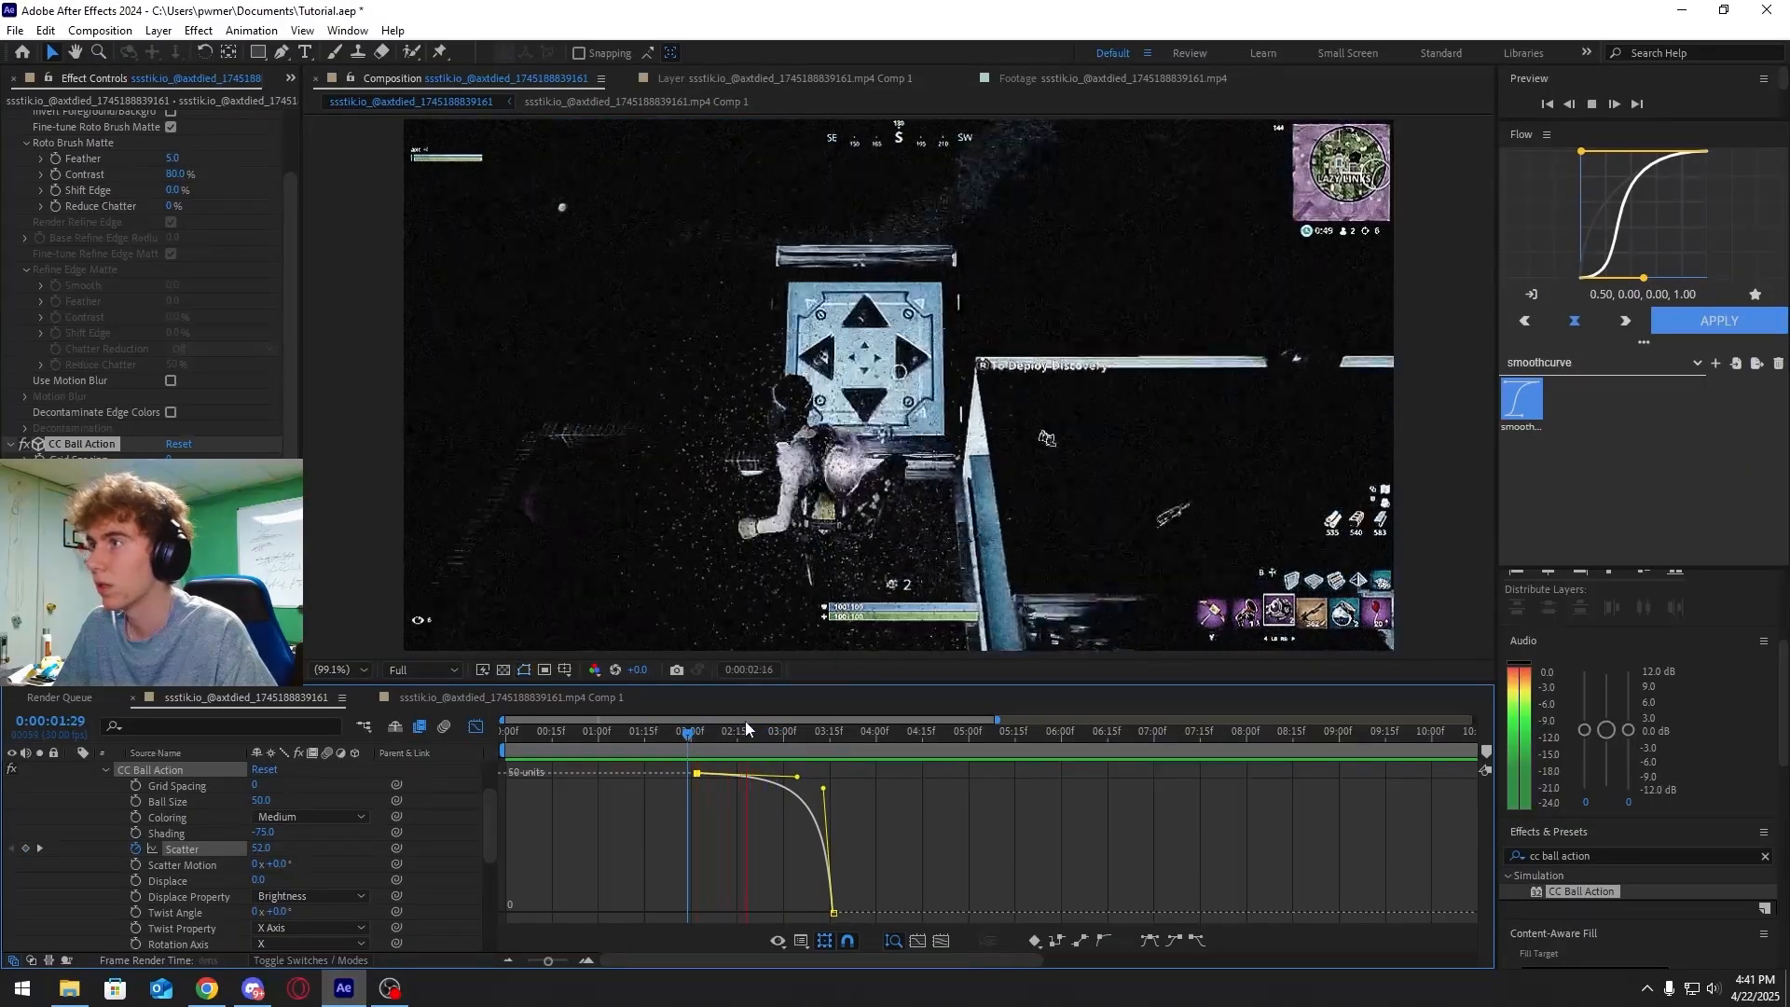
Increase the CC Ball Action Ball Size to 72 and preview the result
left_click(790, 736)
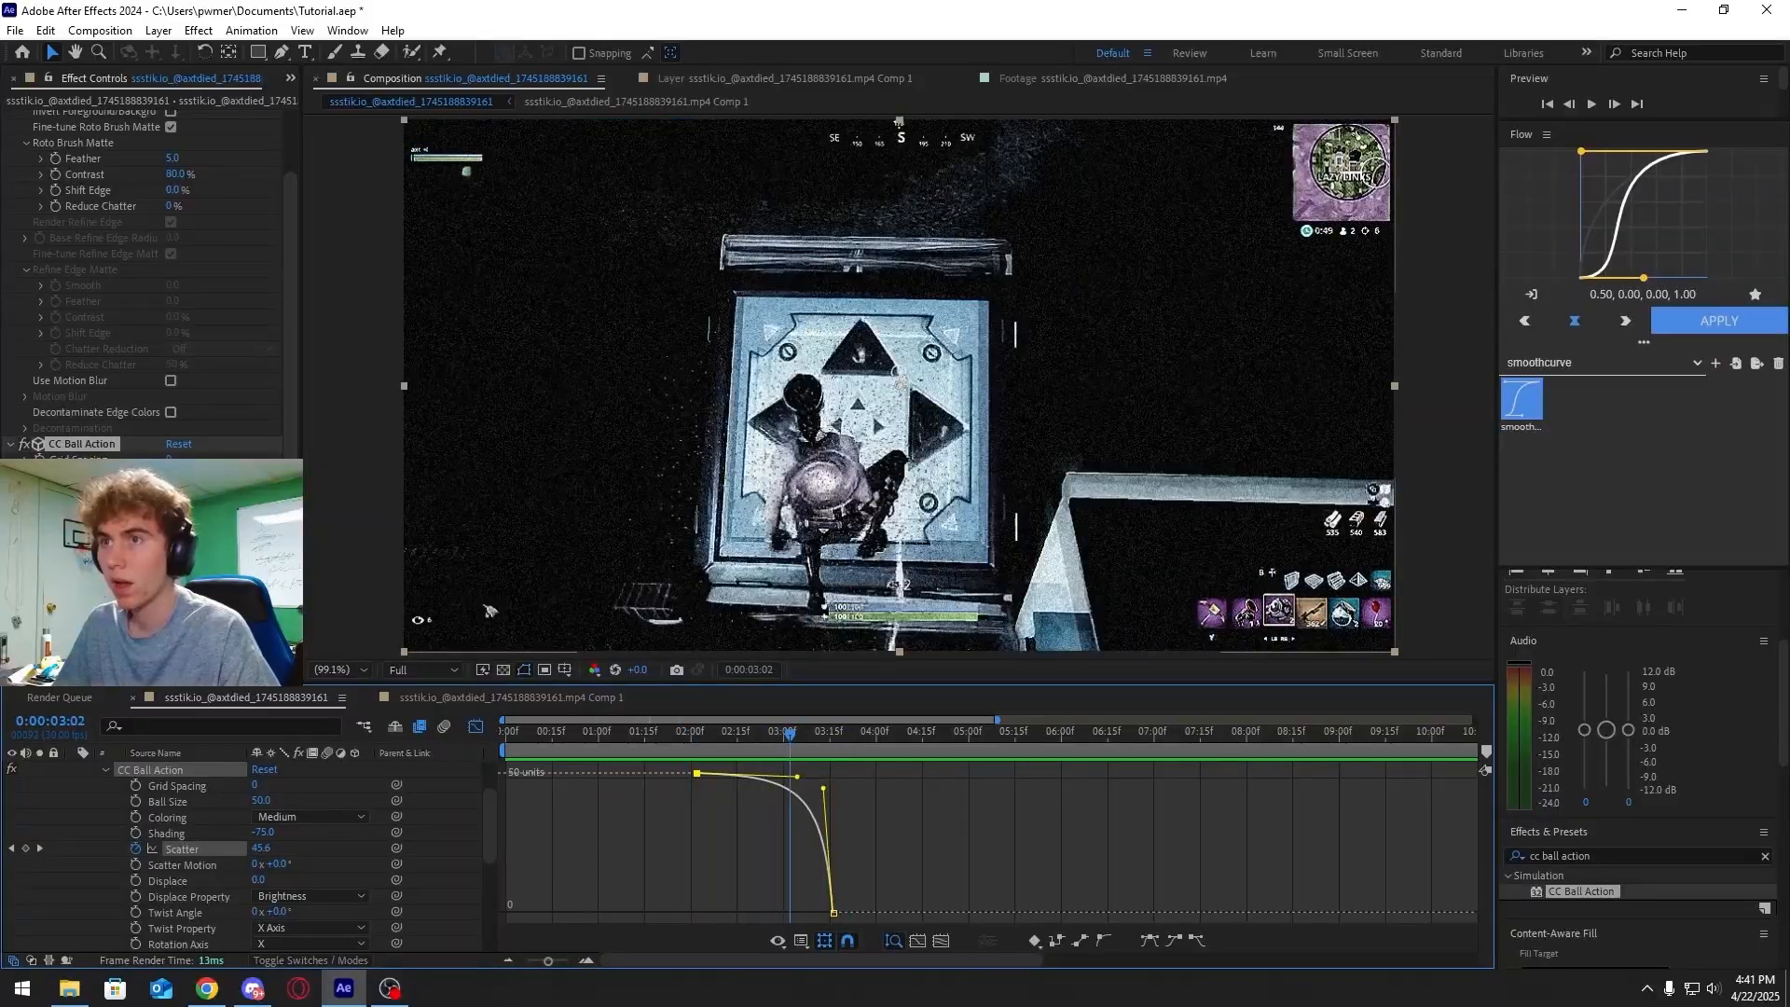
left_click_drag(173, 475, 194, 475)
left_click_drag(787, 735, 725, 734)
key("space")
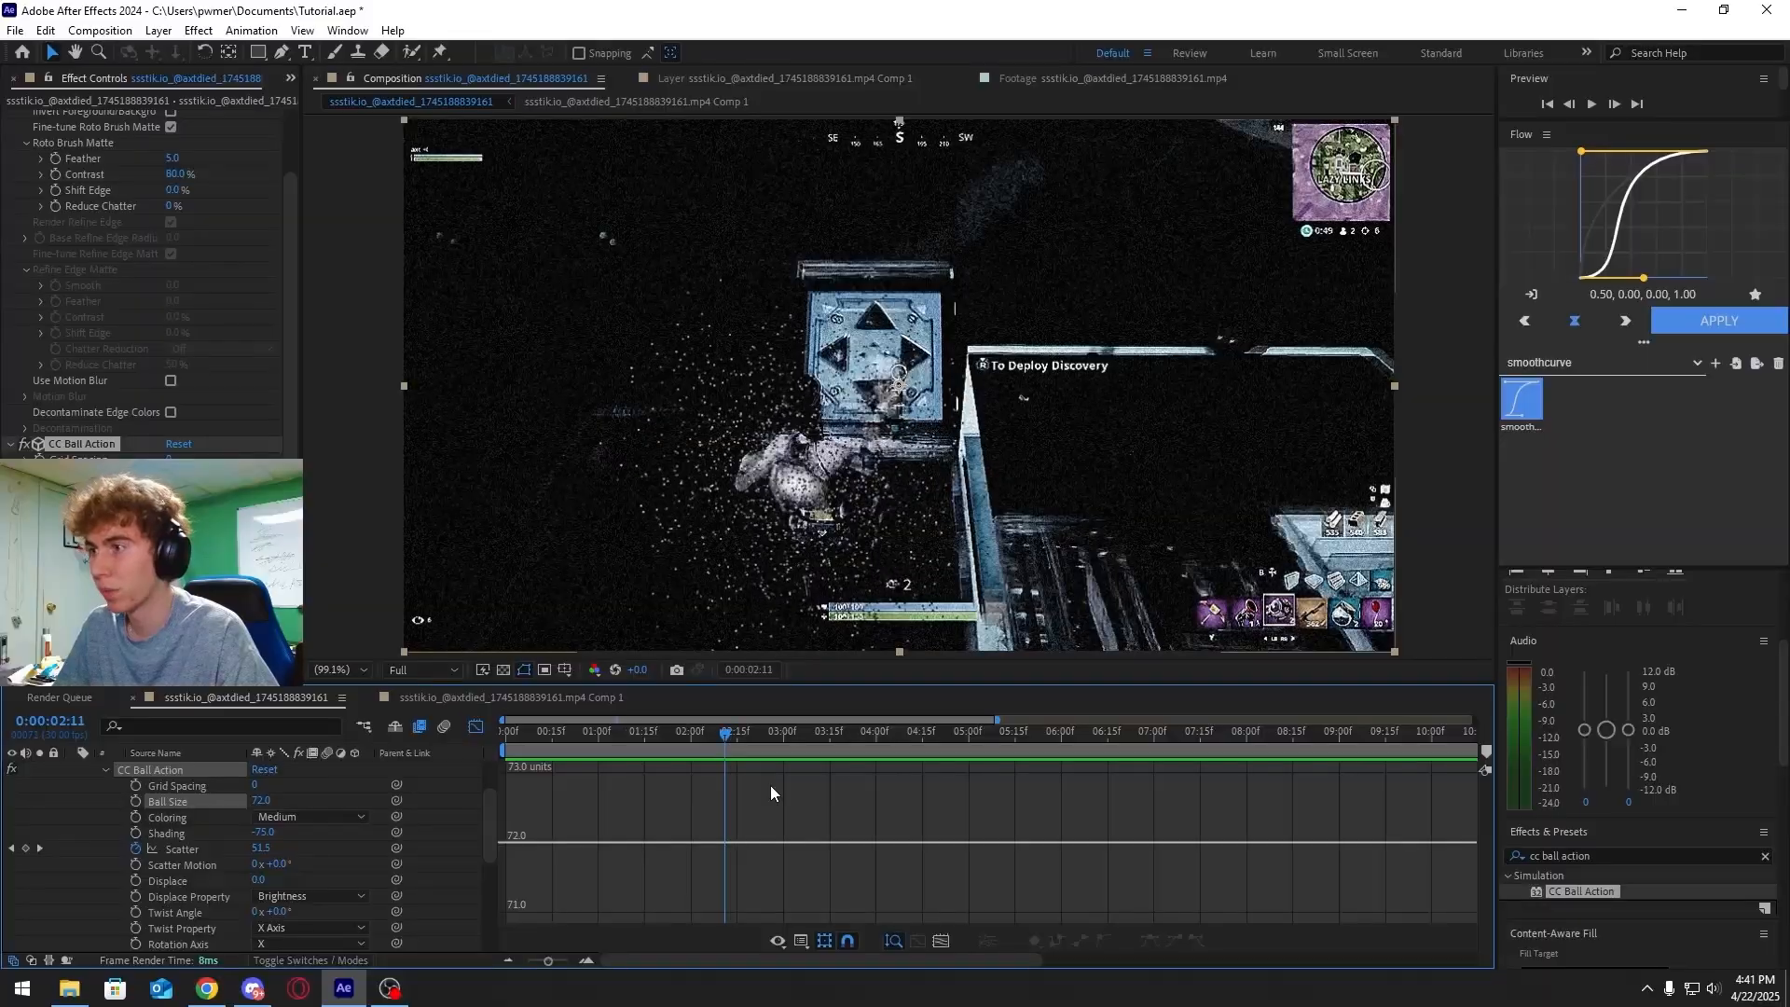
Keyframe the player layer's Opacity to fade from 0% to 100% over a few frames, adjusting the keyframe timing in the graph
left_click(105, 770)
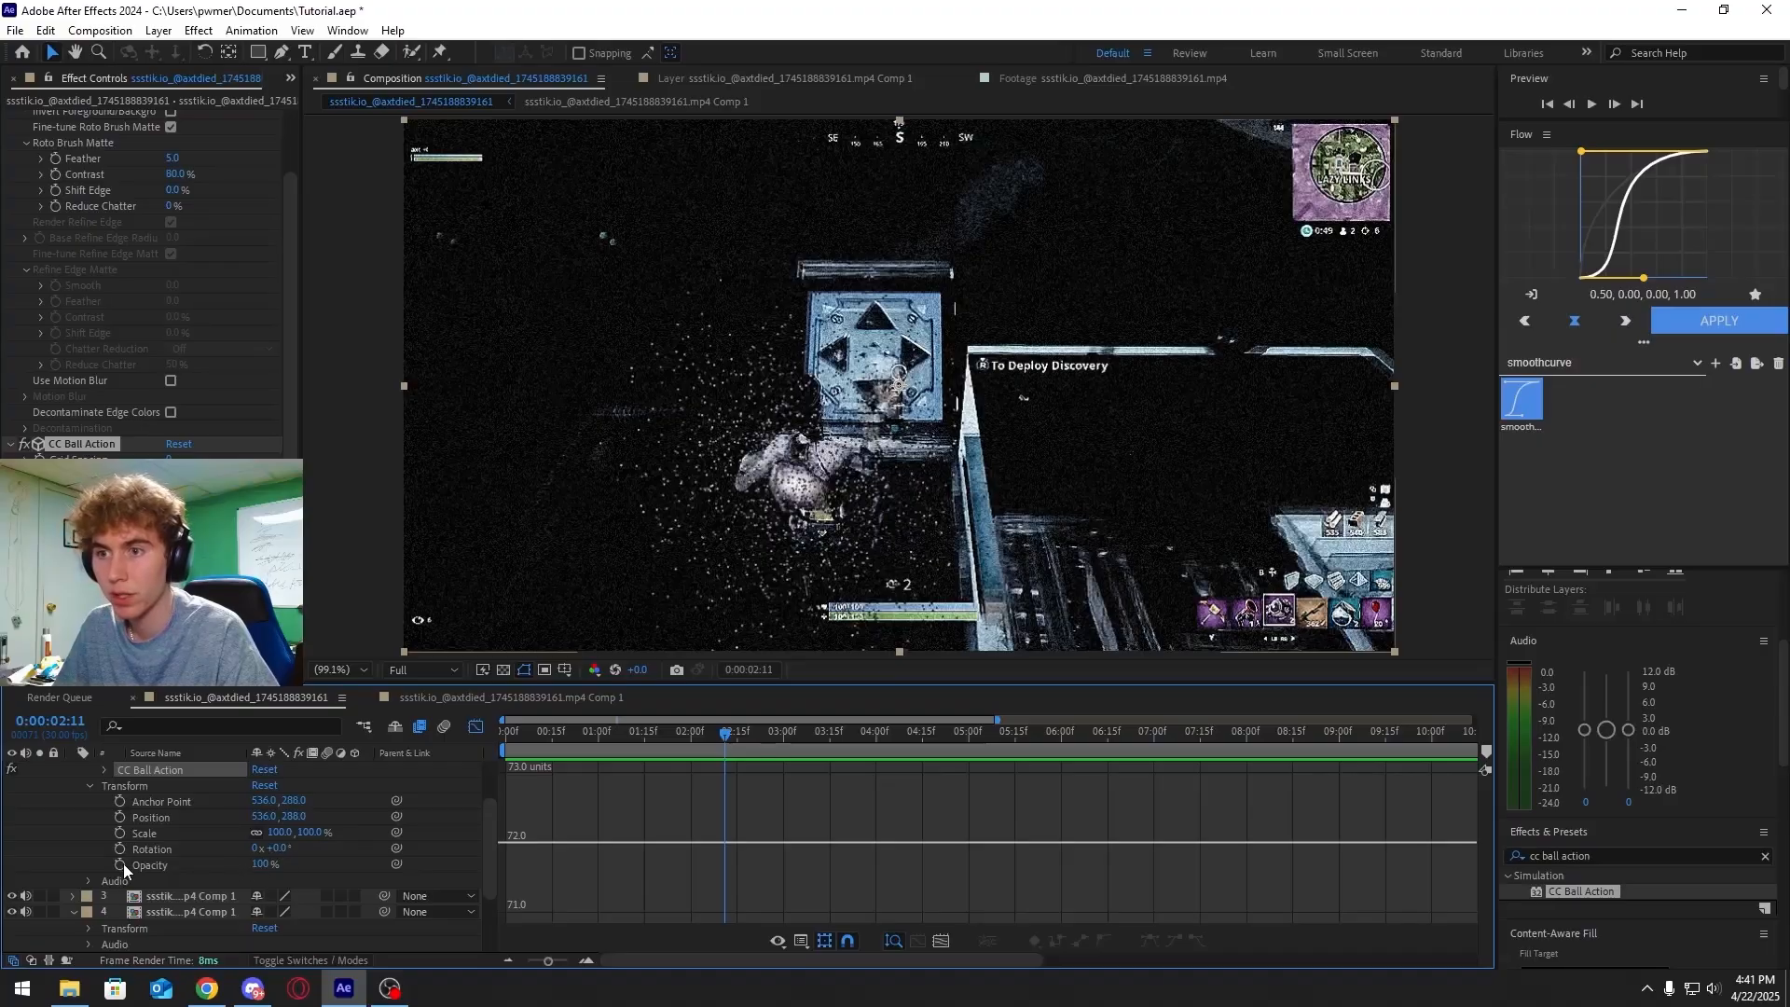
left_click(123, 863)
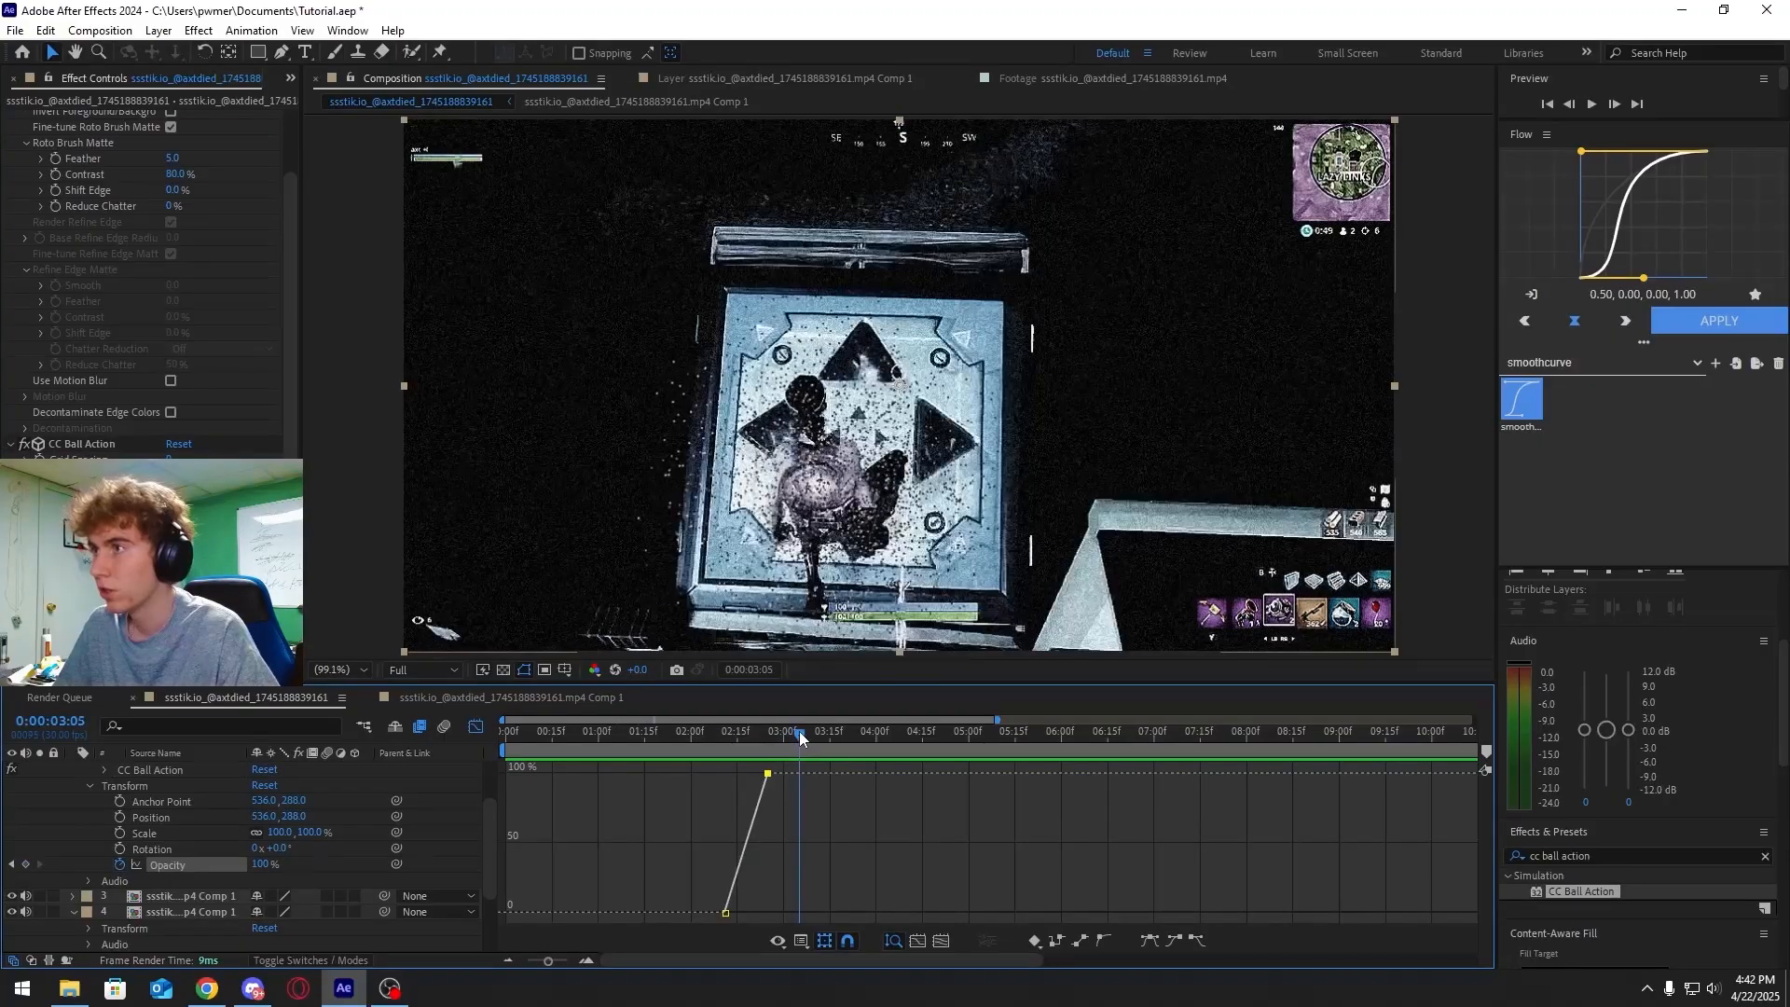
left_click_drag(799, 735, 799, 776)
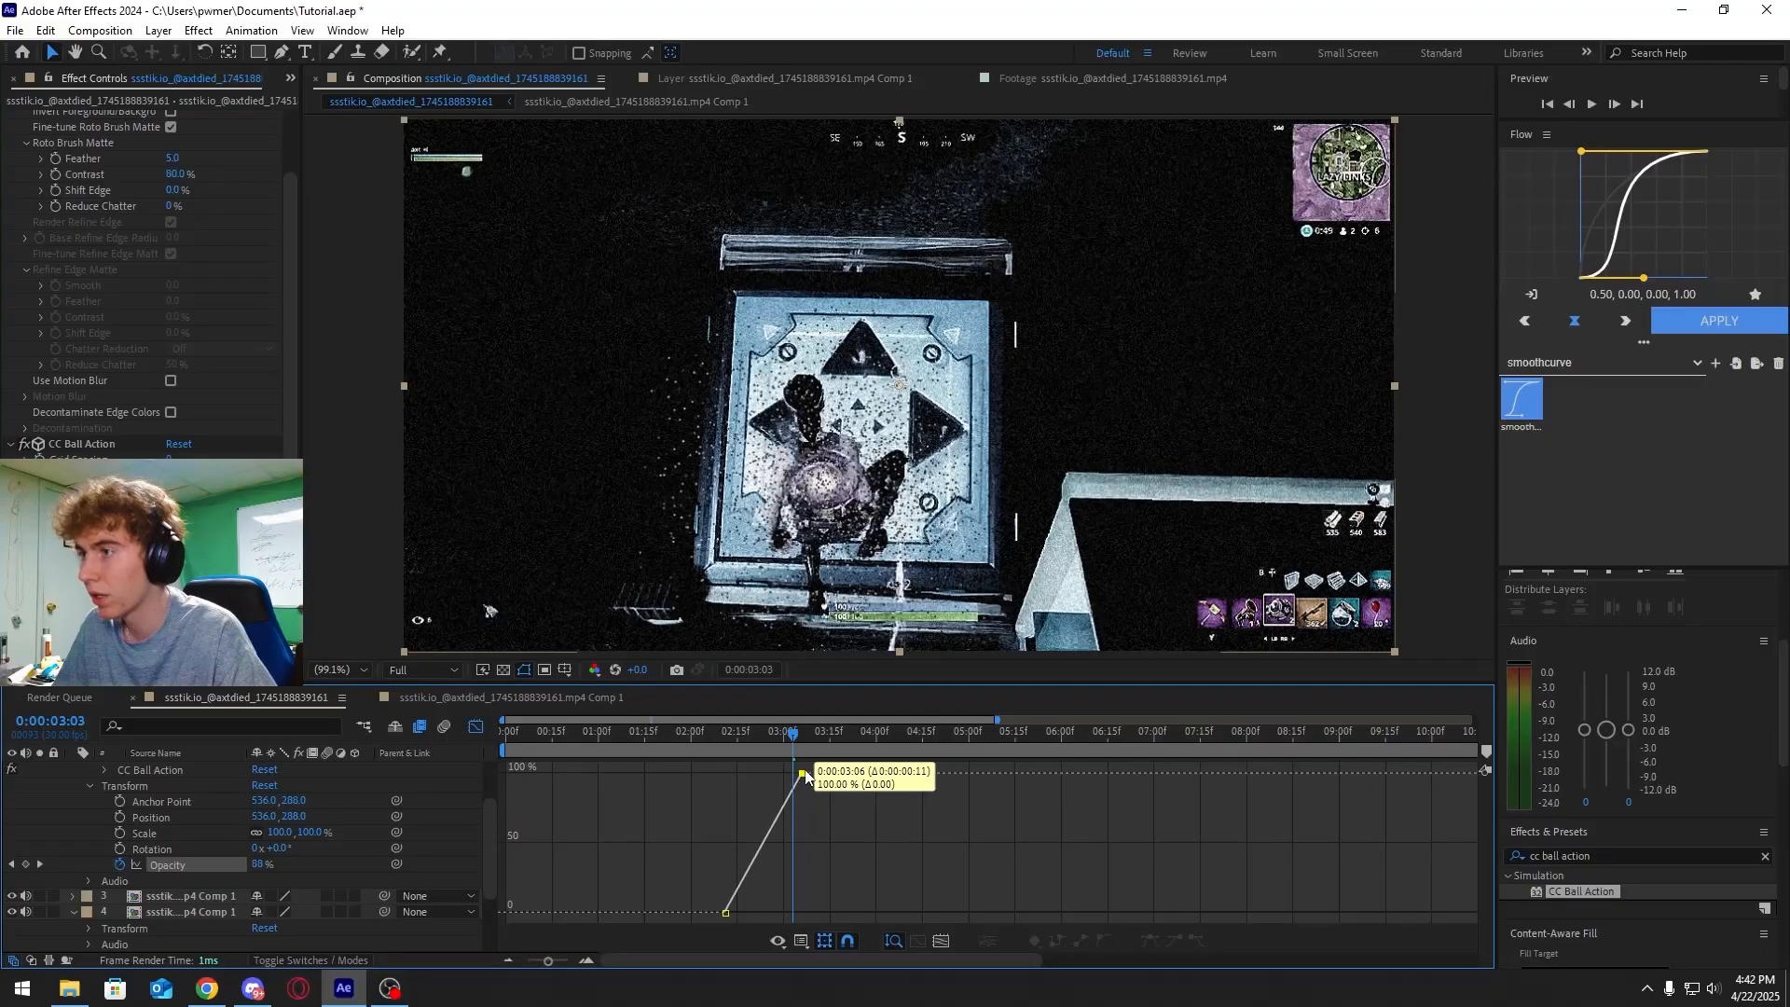
mouse_move(792, 740)
left_mouse_down()
mouse_move(741, 740)
mouse_move(795, 739)
left_mouse_up()
left_click_drag(725, 912, 779, 914)
left_click_drag(796, 746, 684, 740)
left_click(475, 725)
key("space")
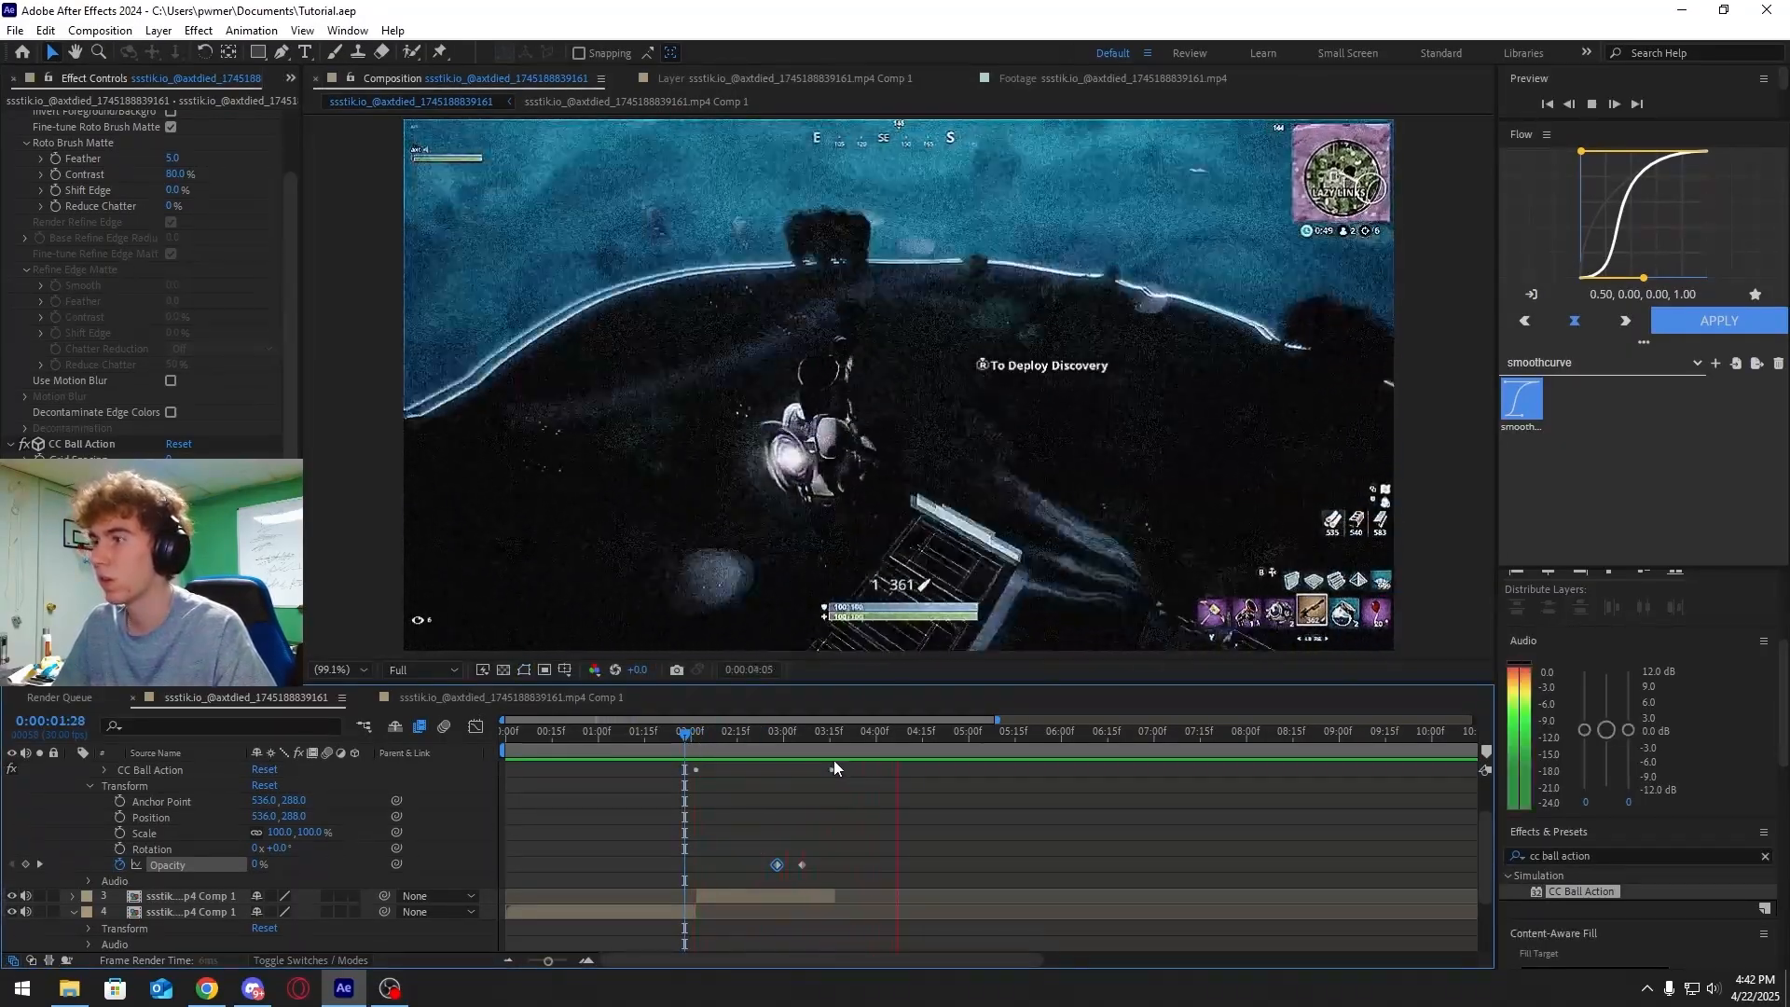
left_click(785, 735)
left_click_drag(785, 735, 703, 742)
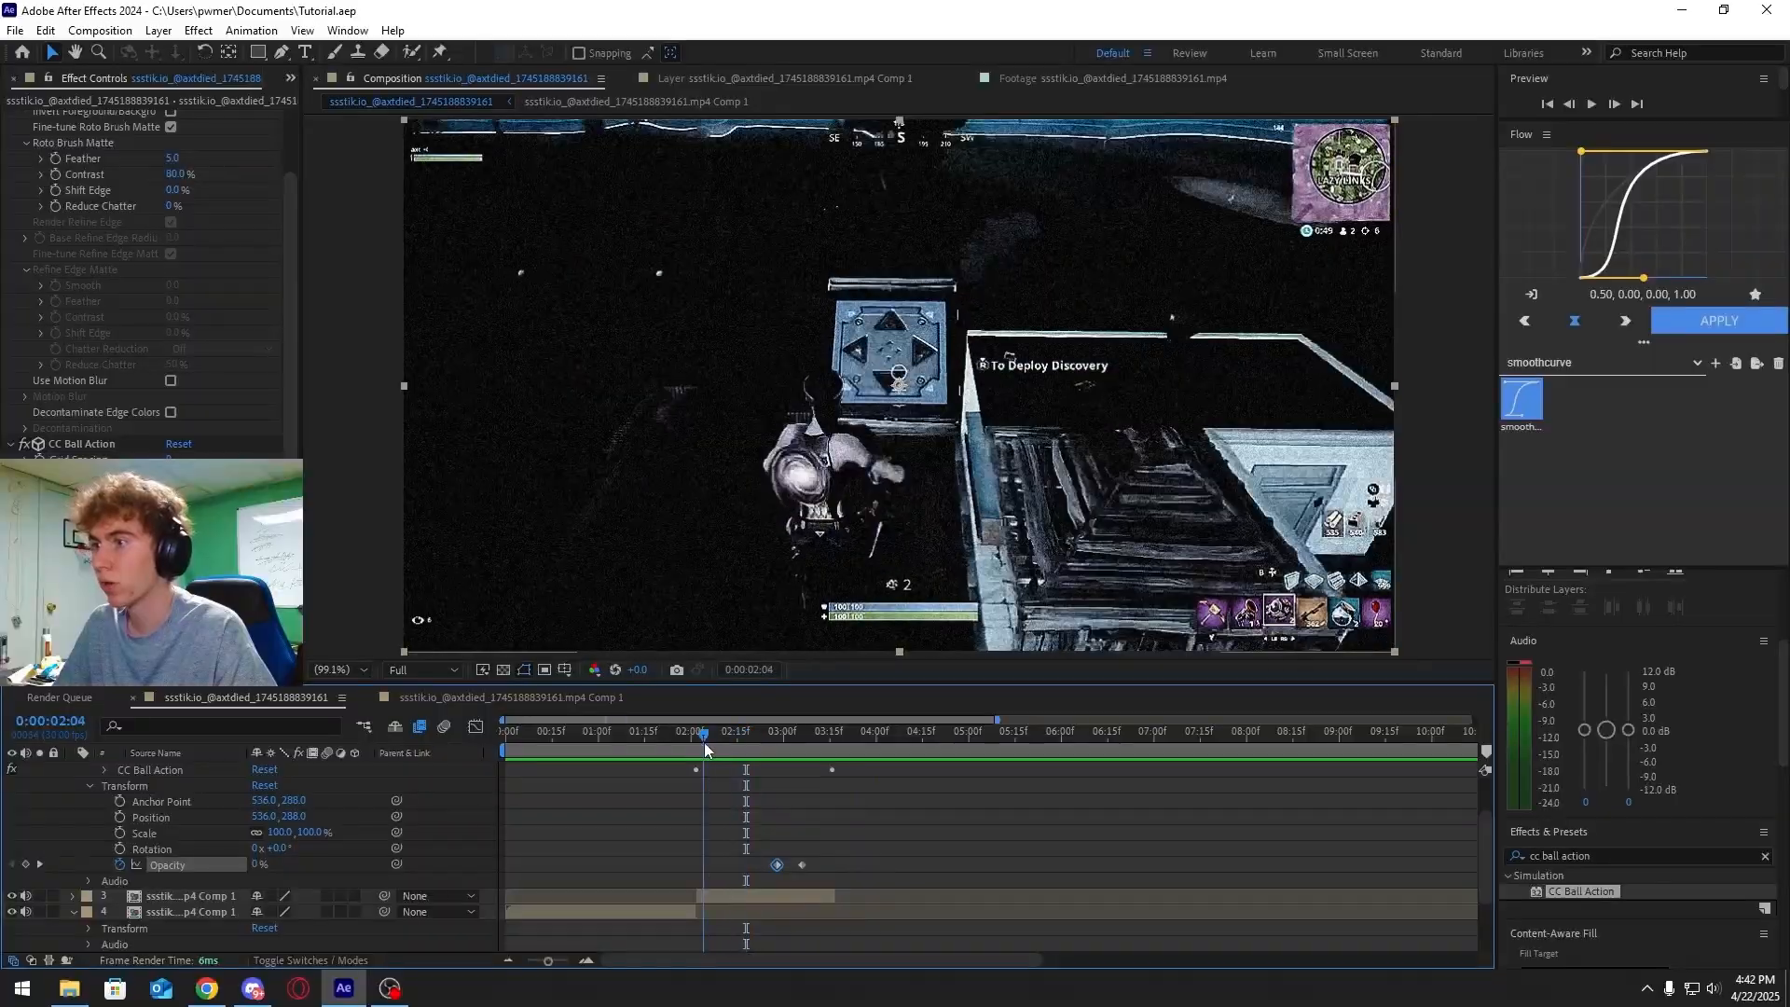
key("space")
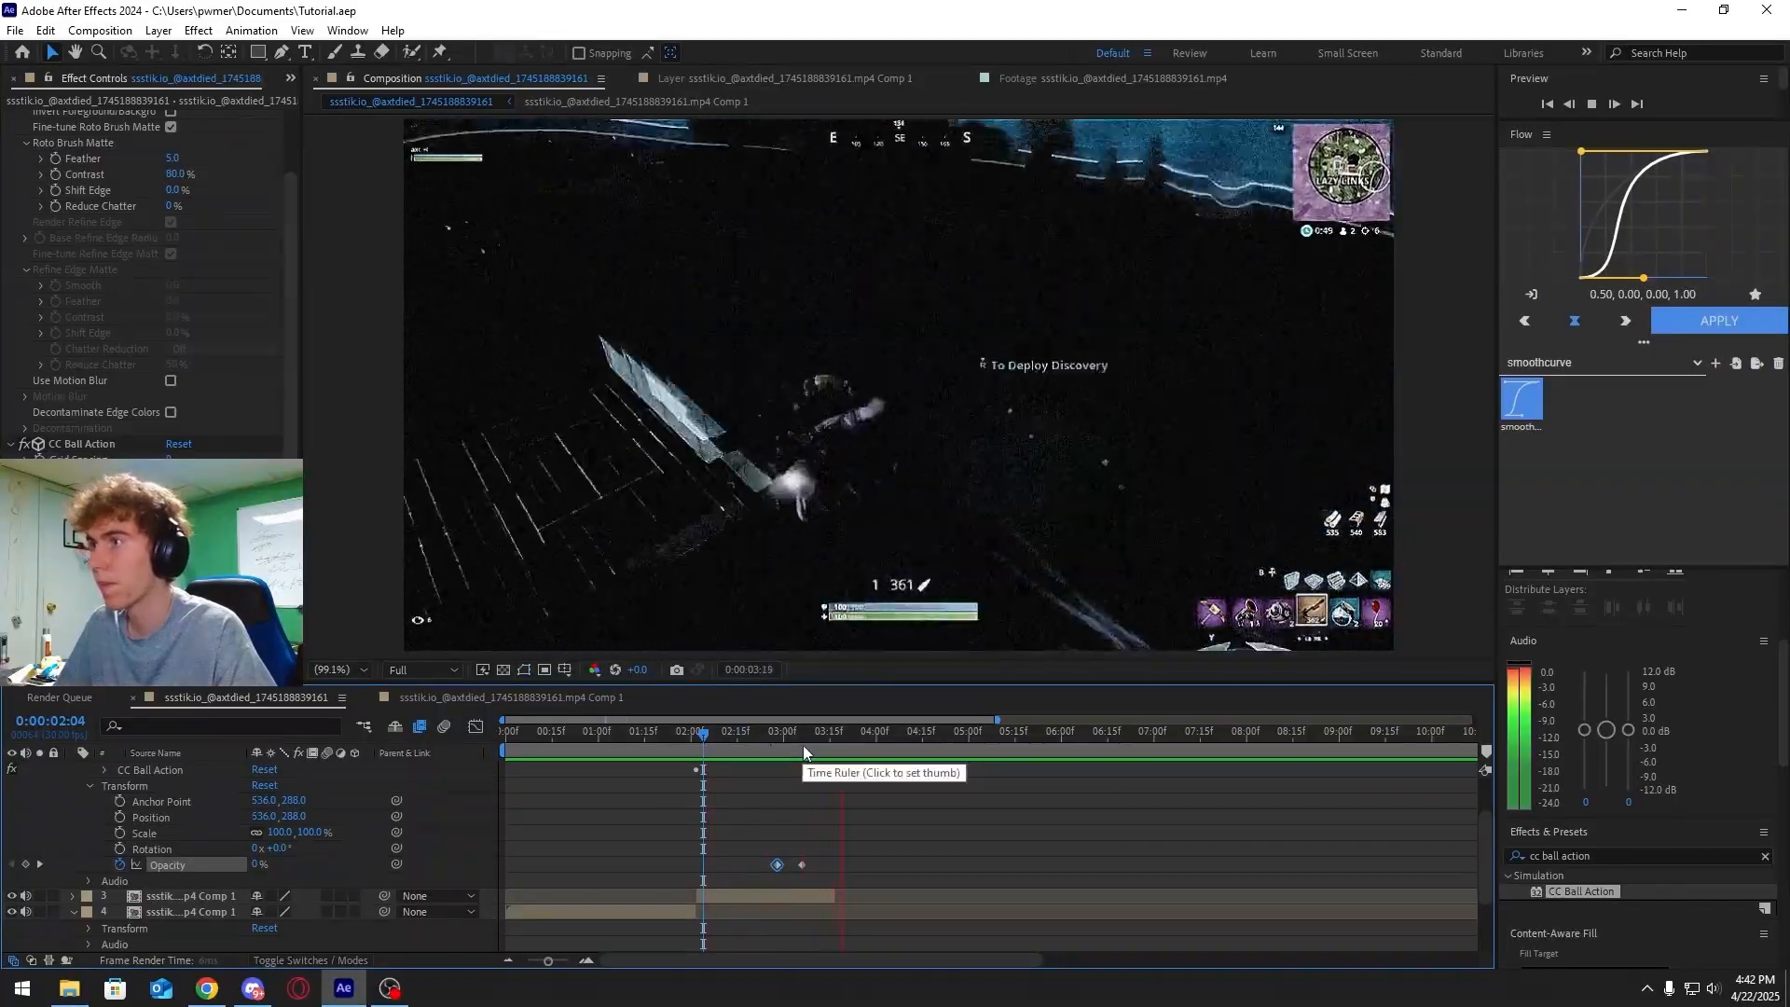
mouse_move(763, 737)
left_mouse_down()
mouse_move(716, 739)
mouse_move(786, 738)
mouse_move(766, 743)
left_mouse_up()
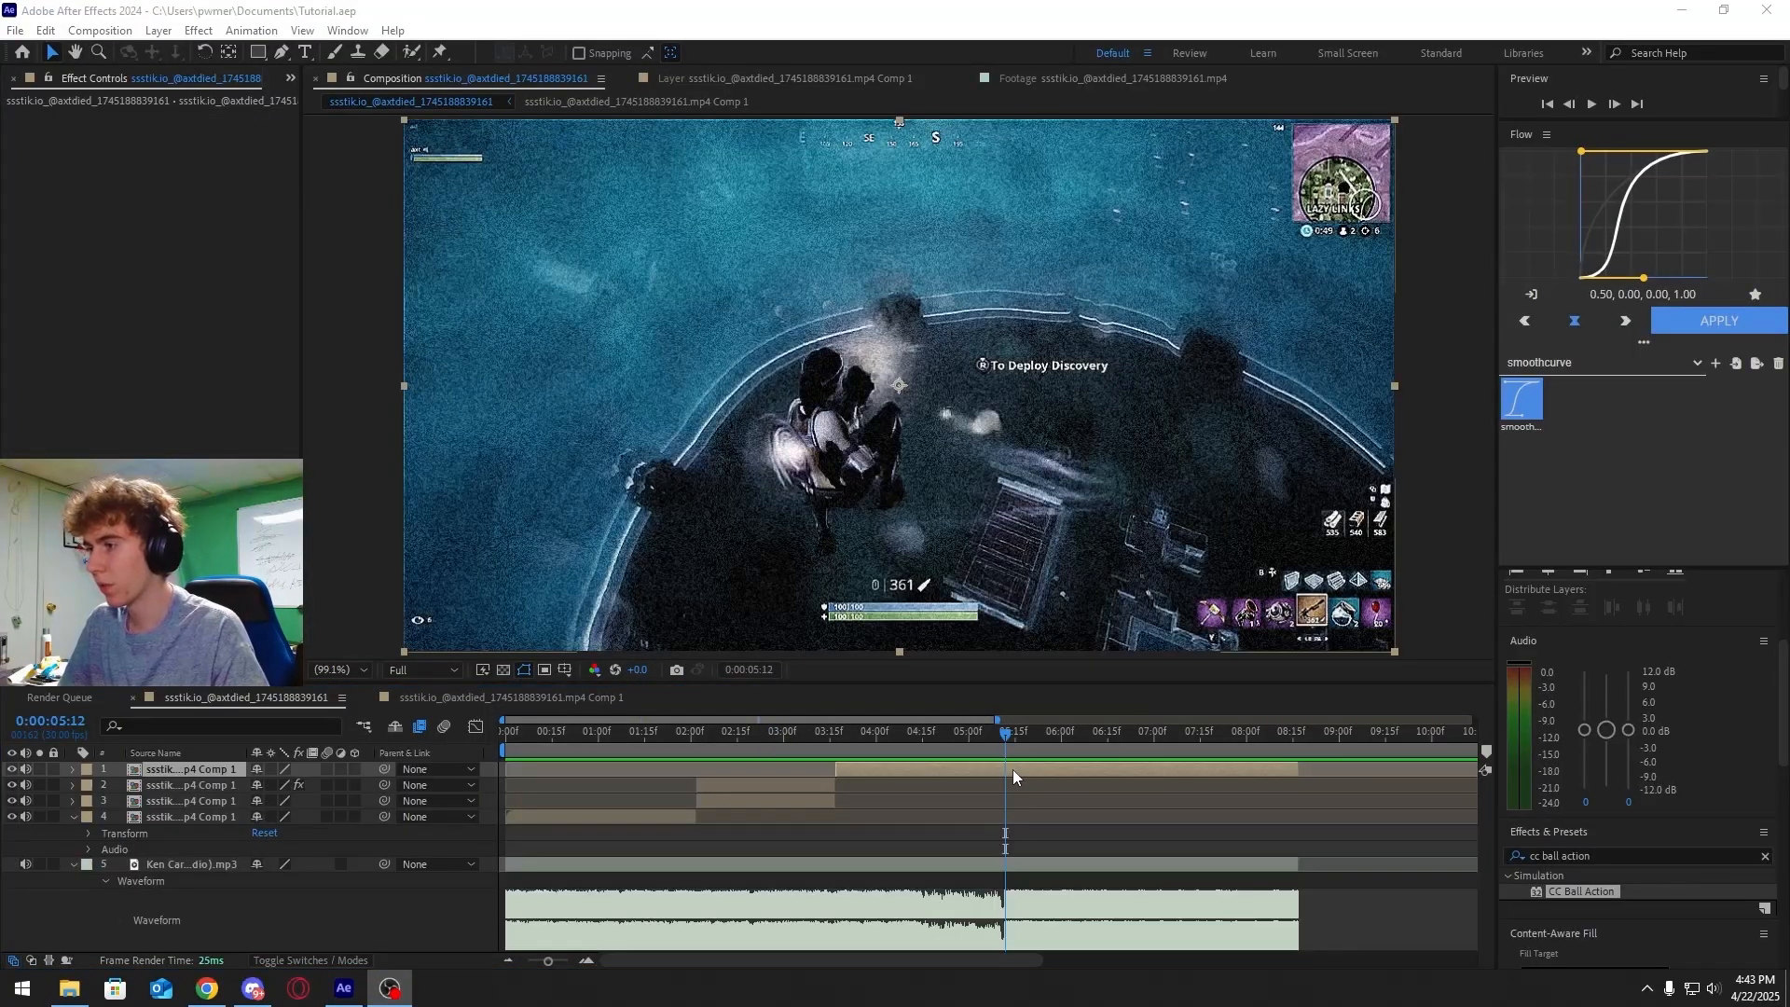
Open the nested Comp 1 to inspect its Time Remap keyframes, then return to the main composition
double_click(1014, 768)
mouse_move(911, 740)
left_mouse_down()
mouse_move(931, 734)
mouse_move(914, 740)
left_mouse_up()
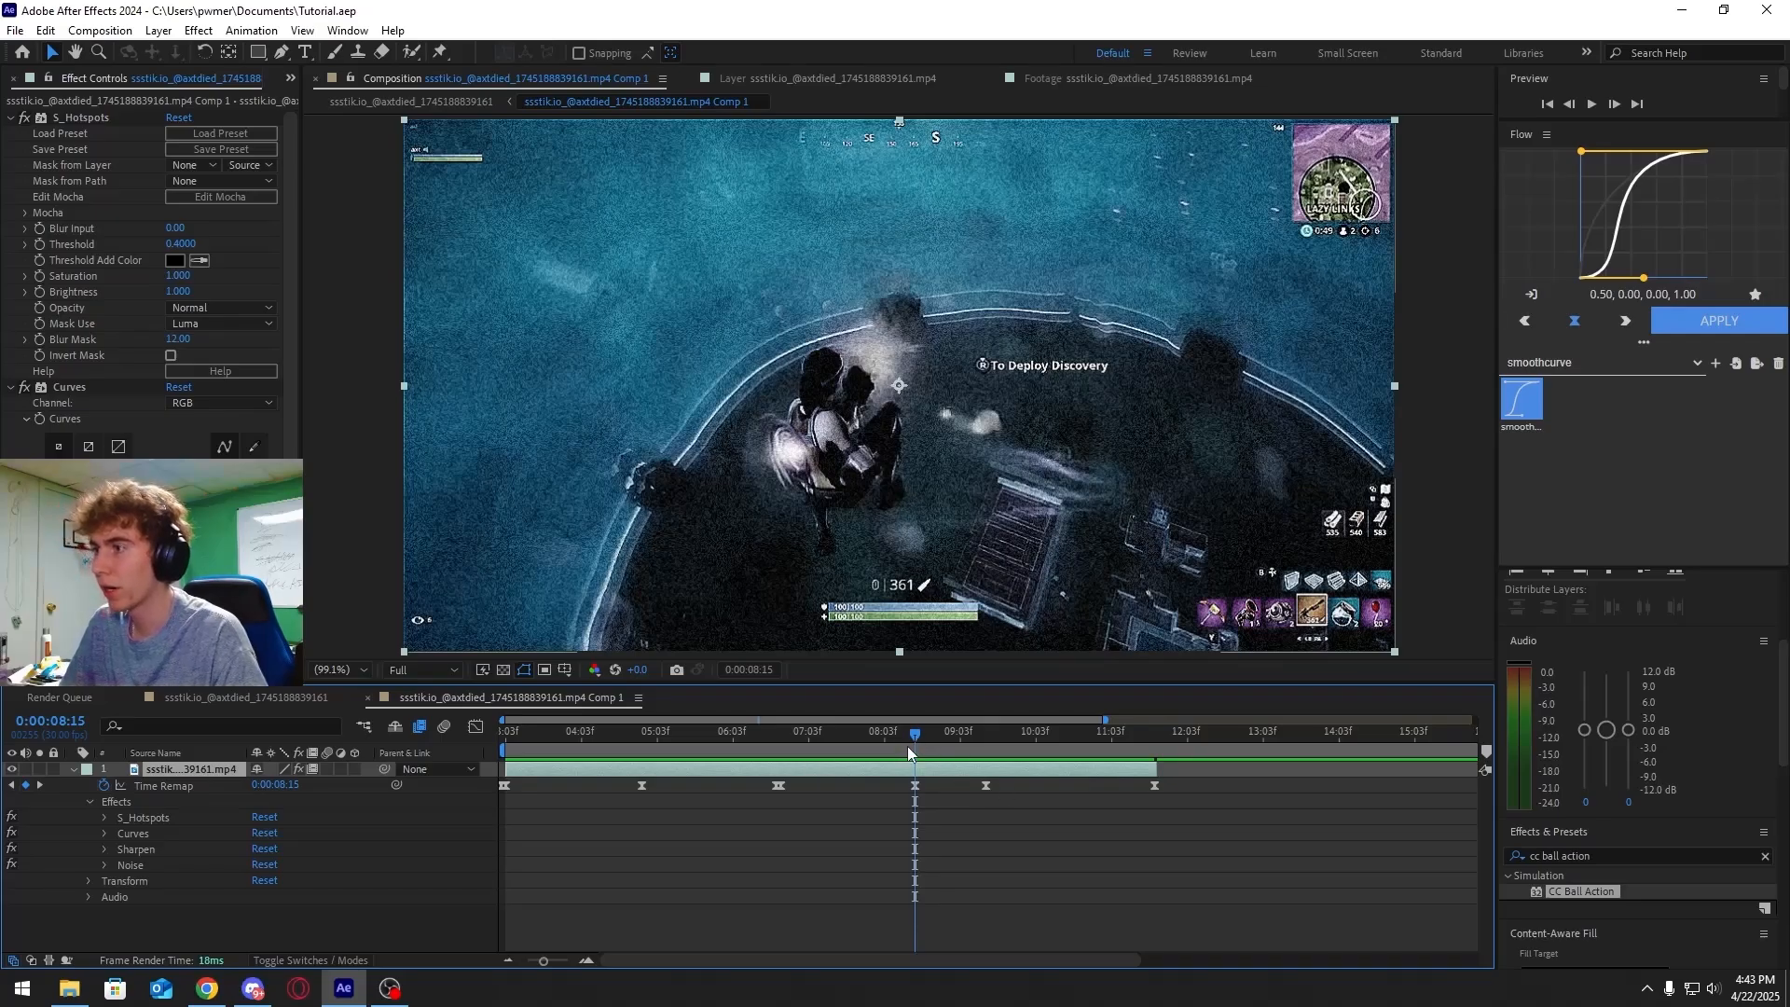
scroll(916, 736, "down", 2)
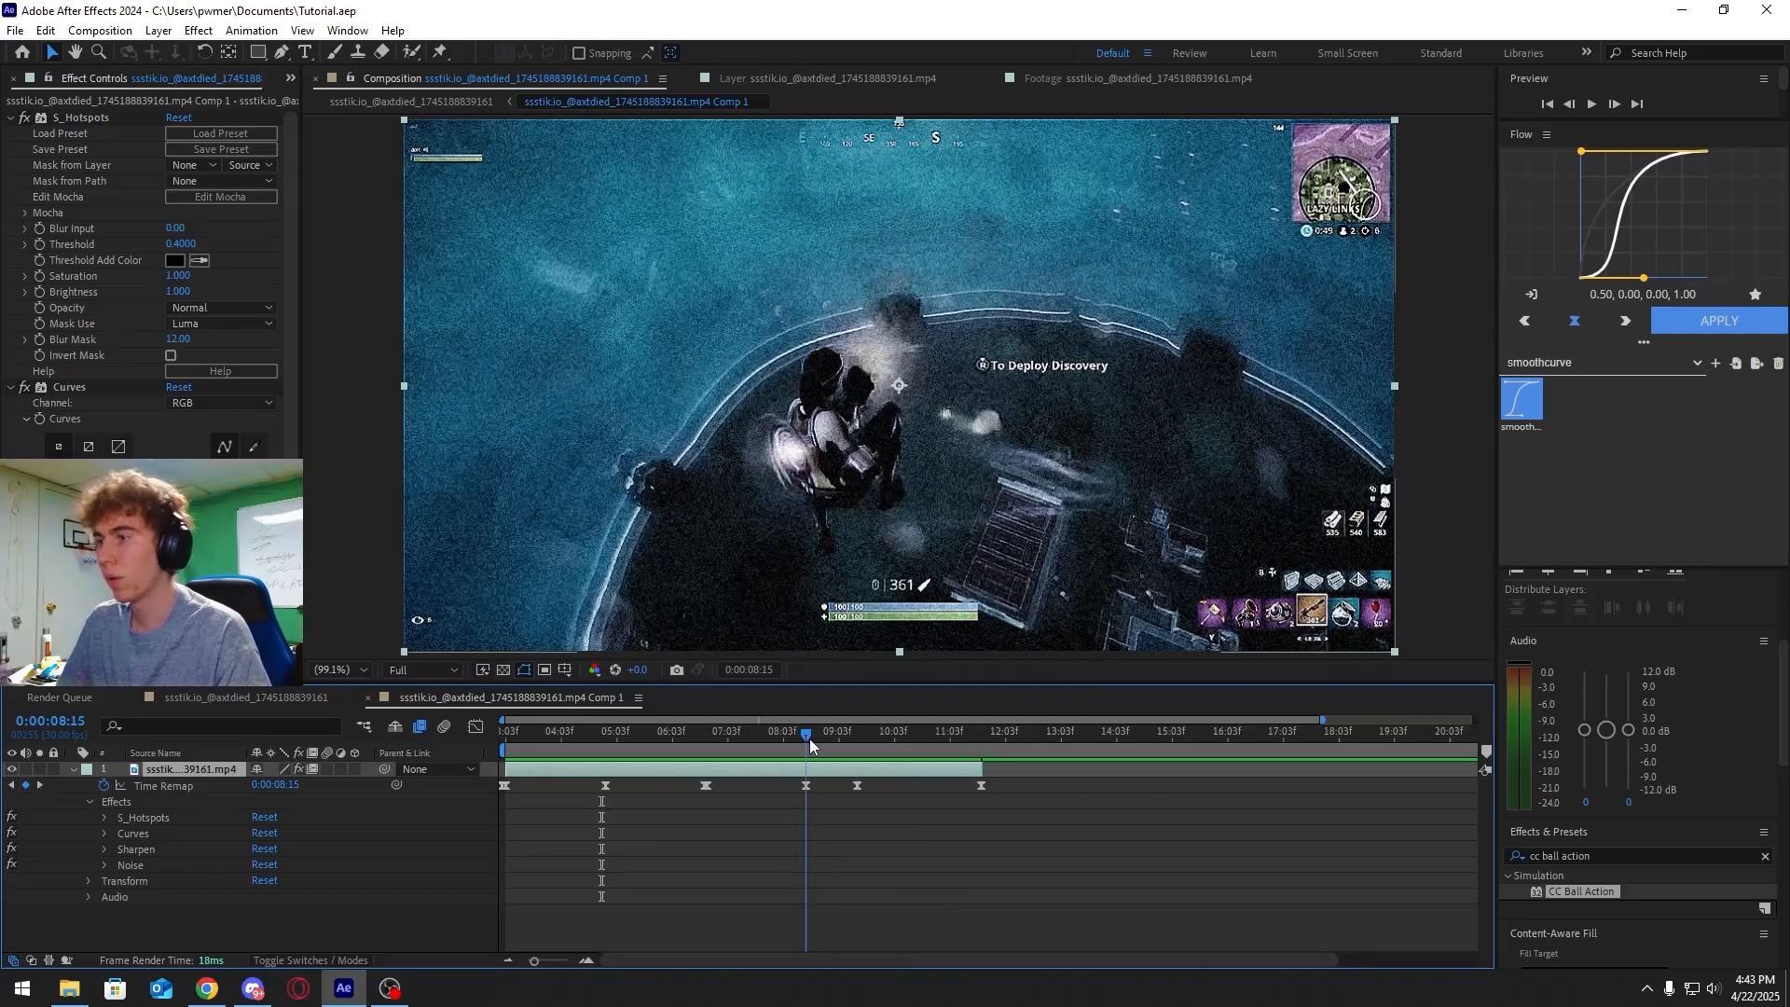
mouse_move(811, 743)
left_mouse_down()
mouse_move(702, 752)
mouse_move(820, 738)
left_mouse_up()
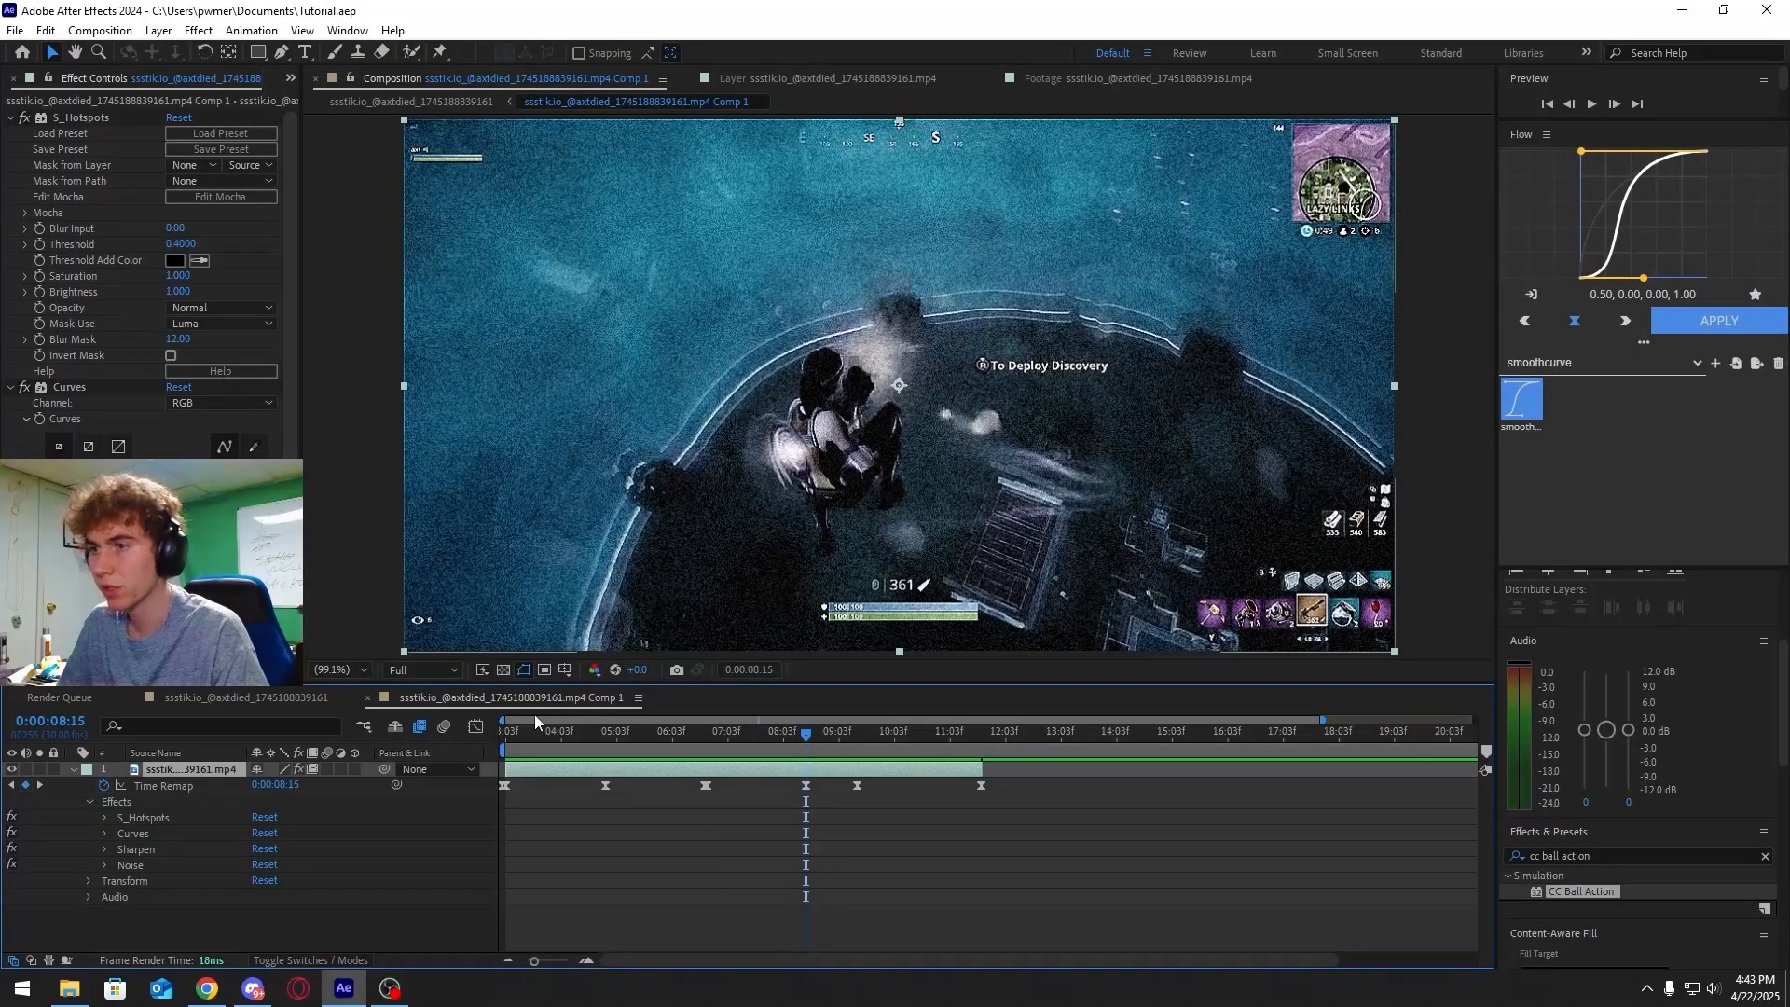
left_click(246, 697)
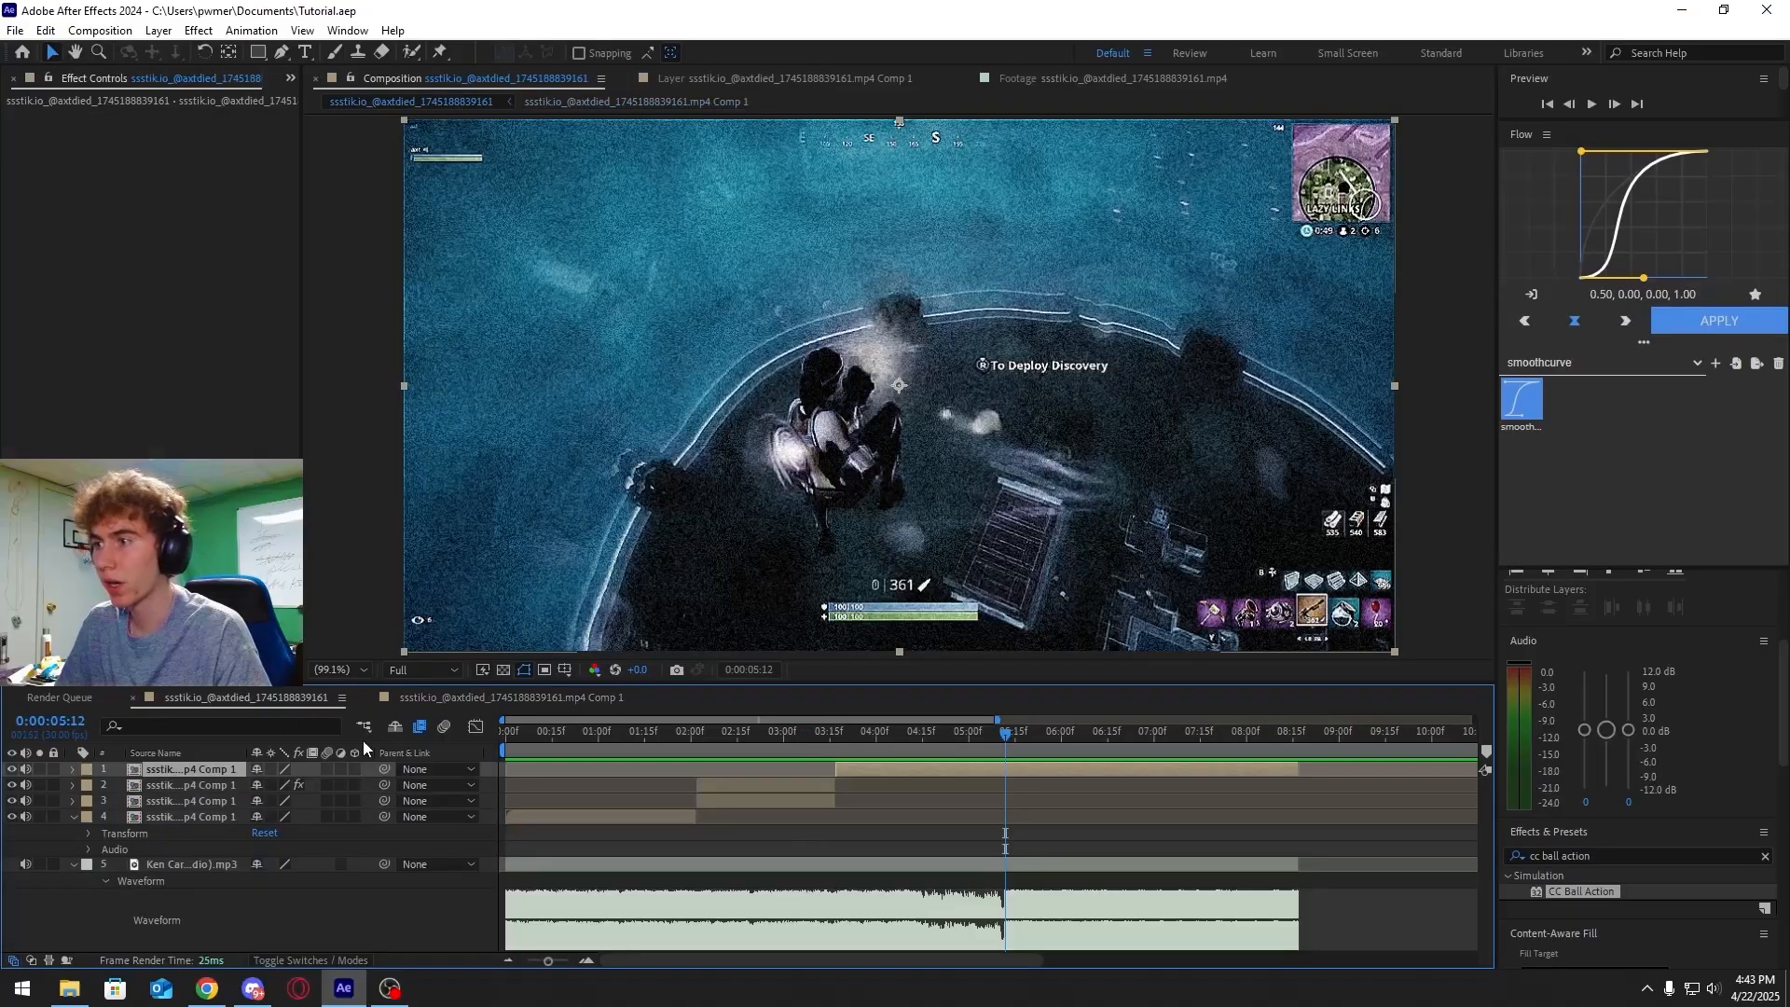
Split the top precomp layer at 0:00:05:12
key("ctrl+shift+d")
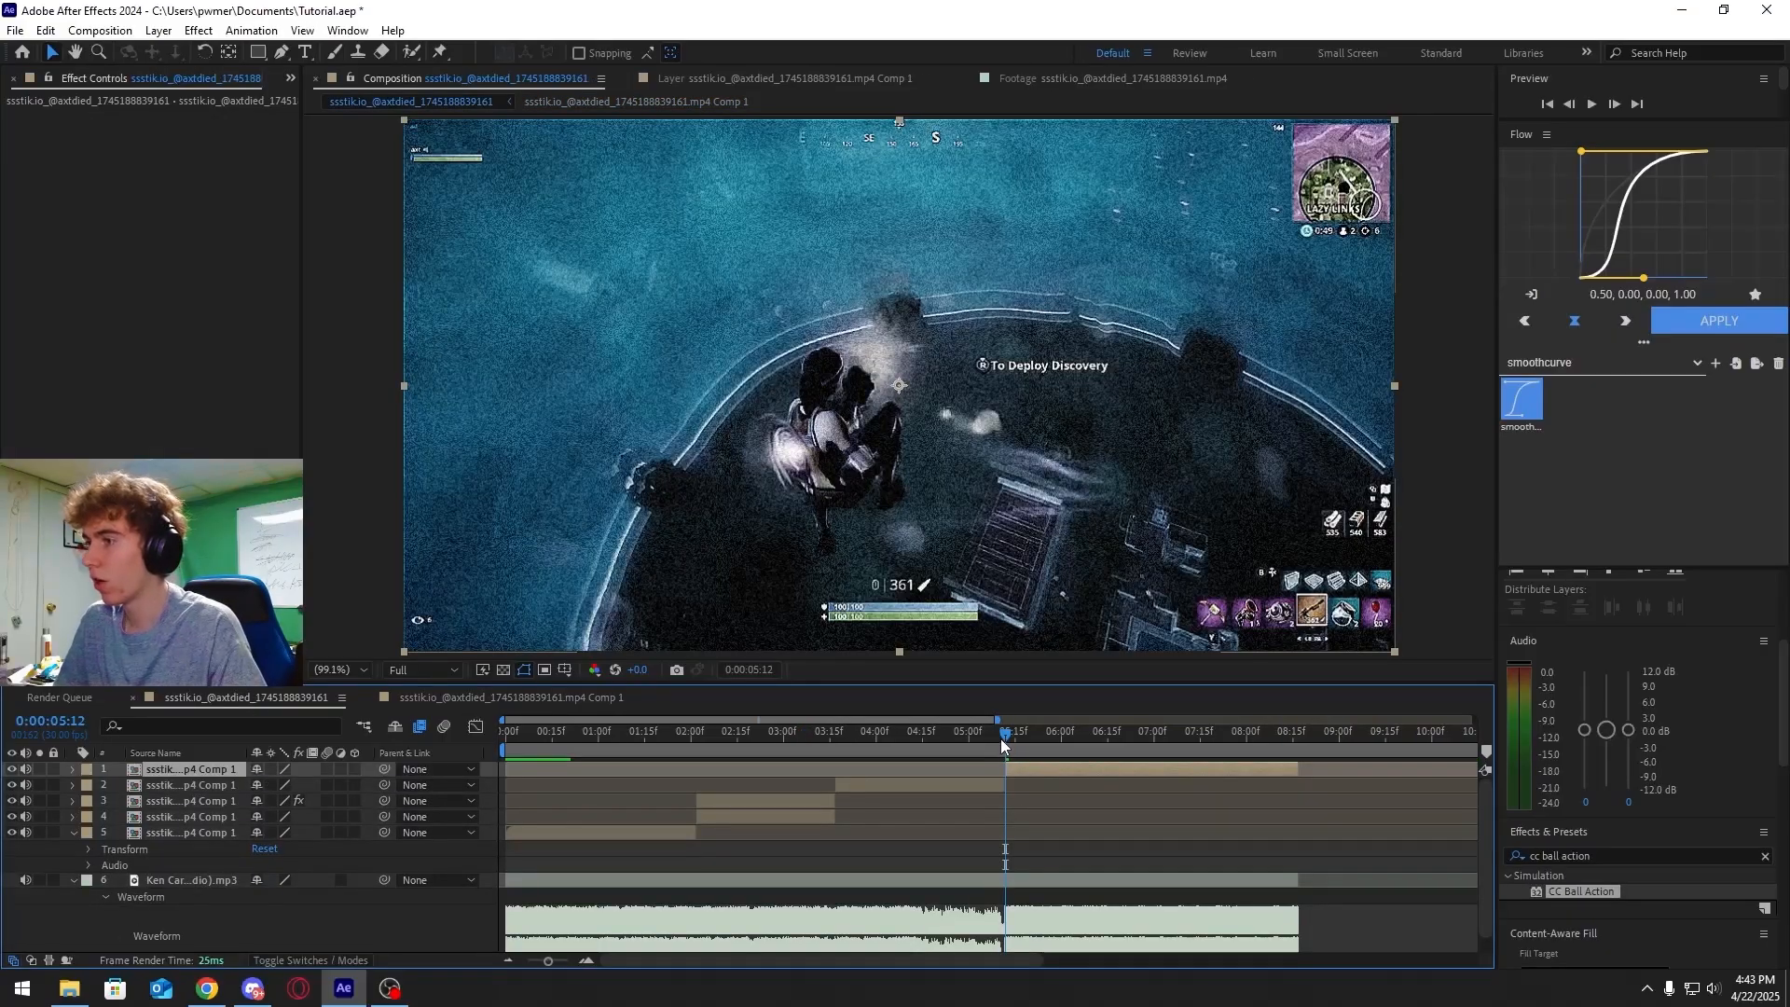
left_click_drag(1000, 738, 882, 747)
Select the second segment layer and apply Universe Holomatrix II by searching uni.holom in the effects
left_click(905, 783)
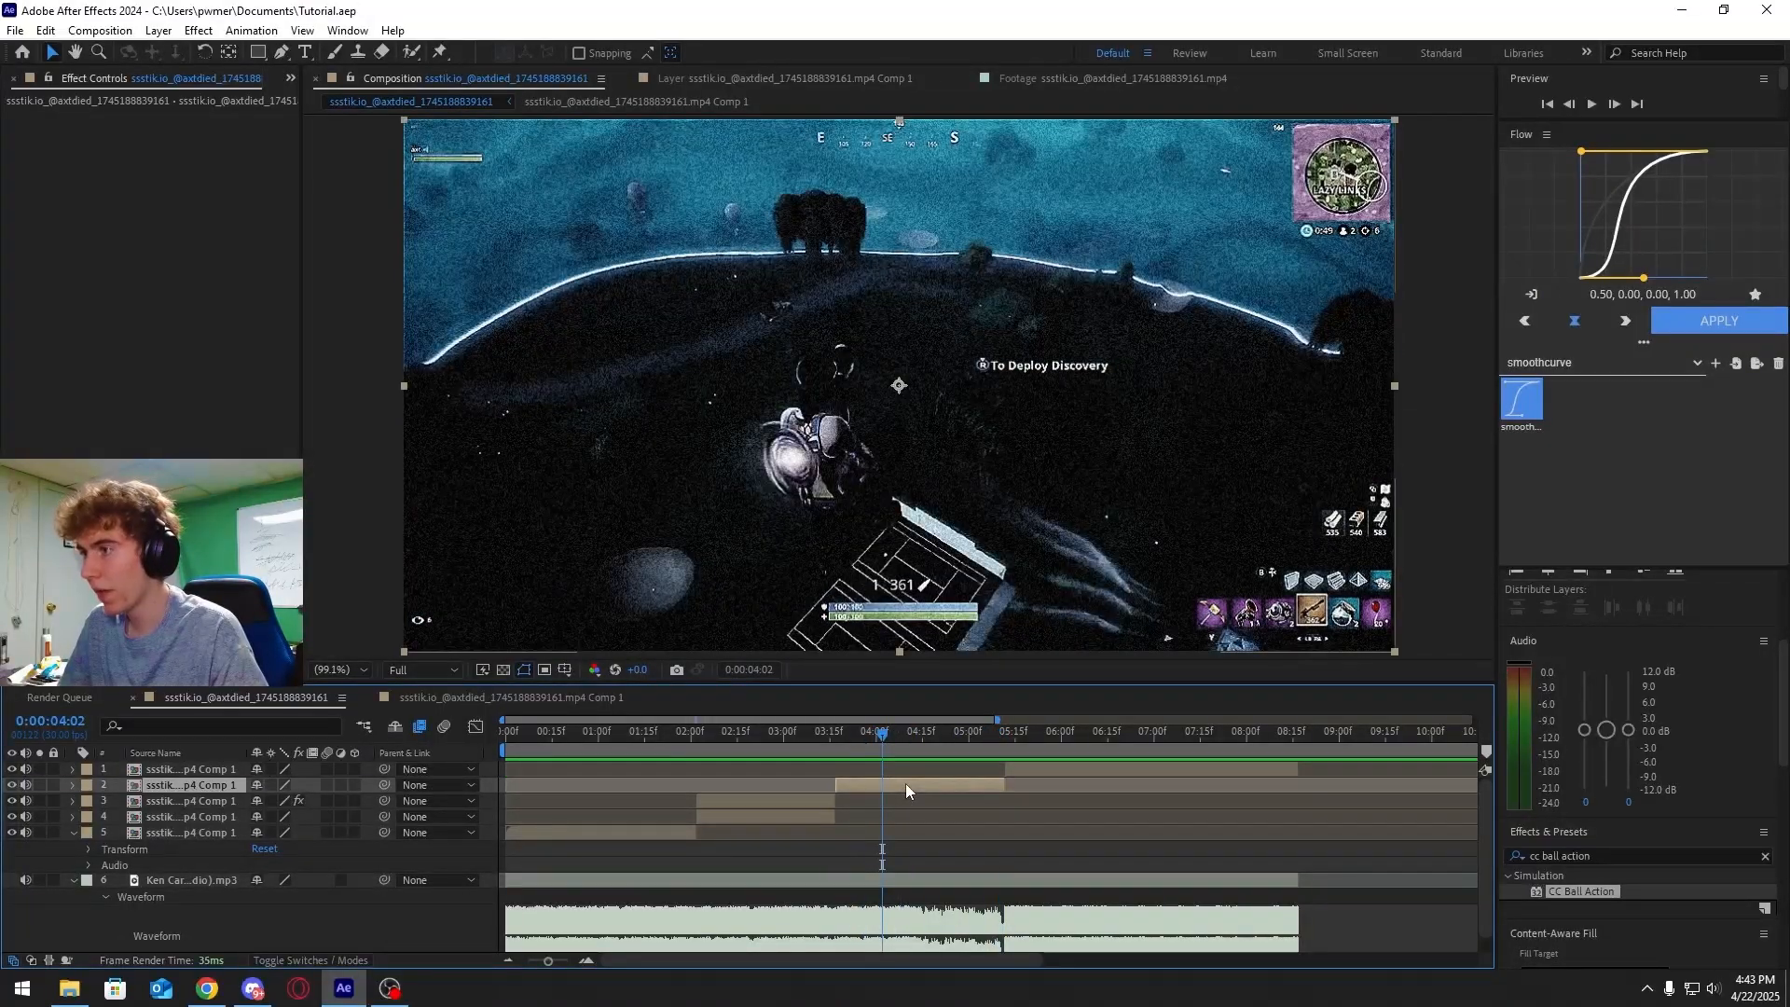
left_click(1627, 858)
type("un")
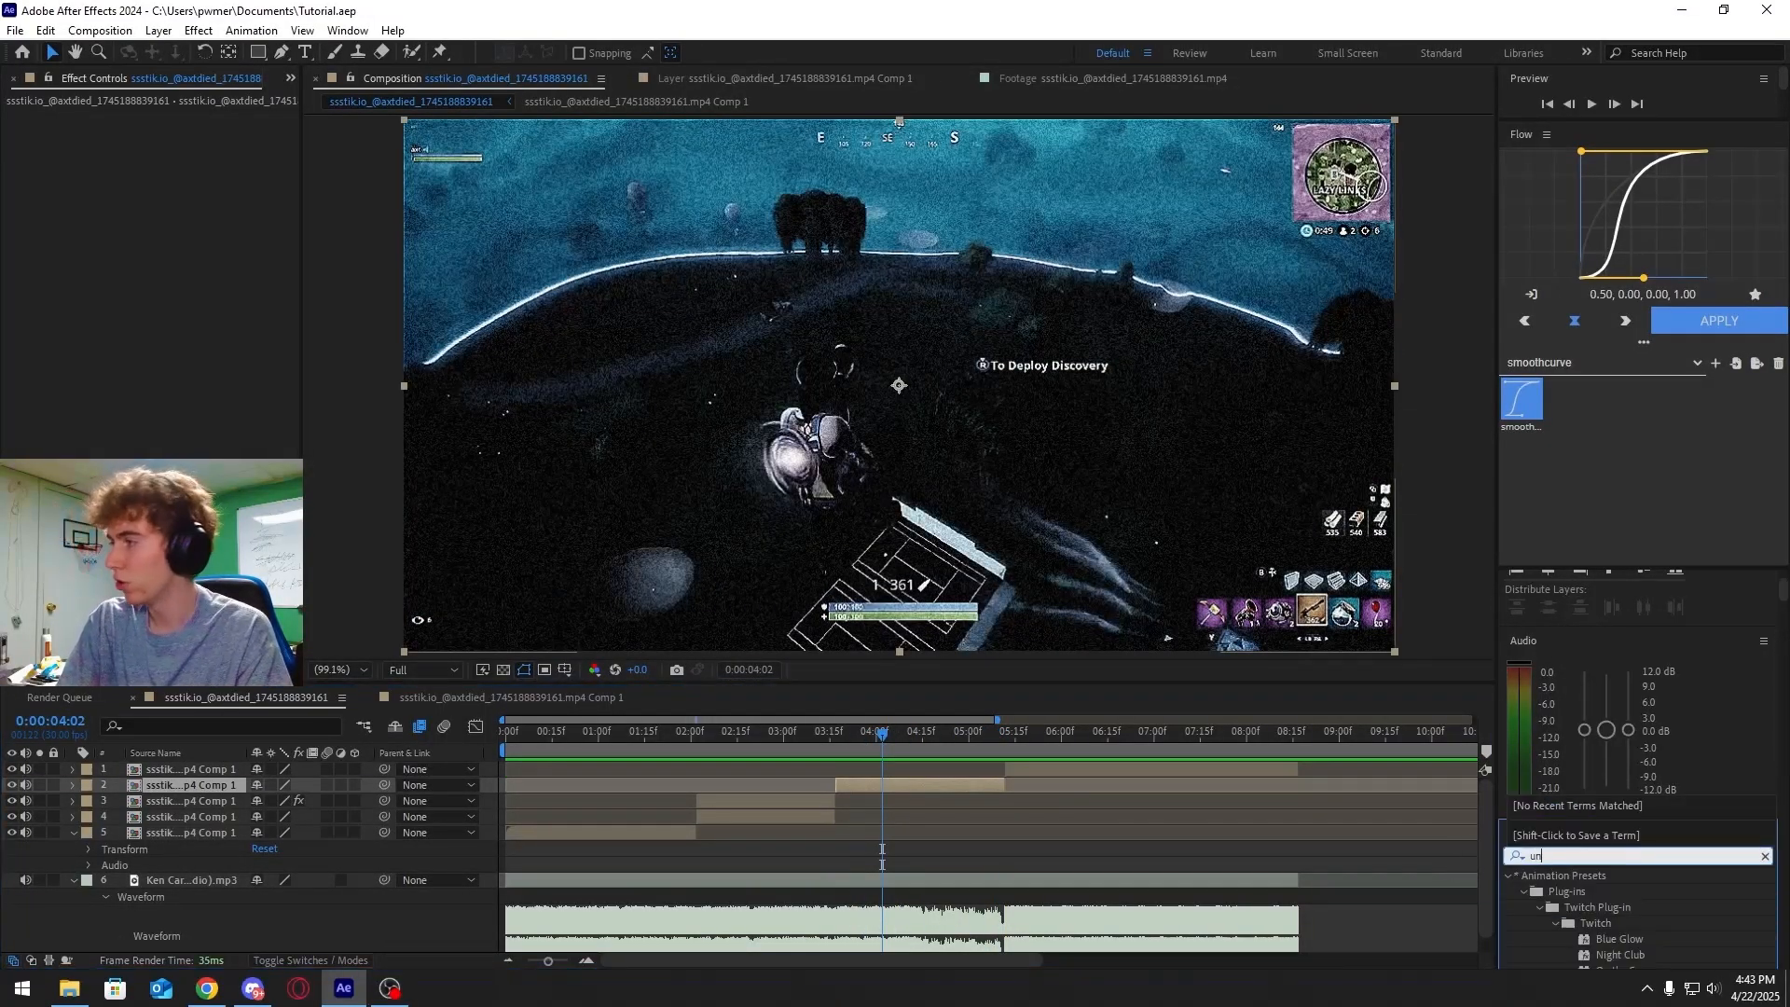
type("i.holom")
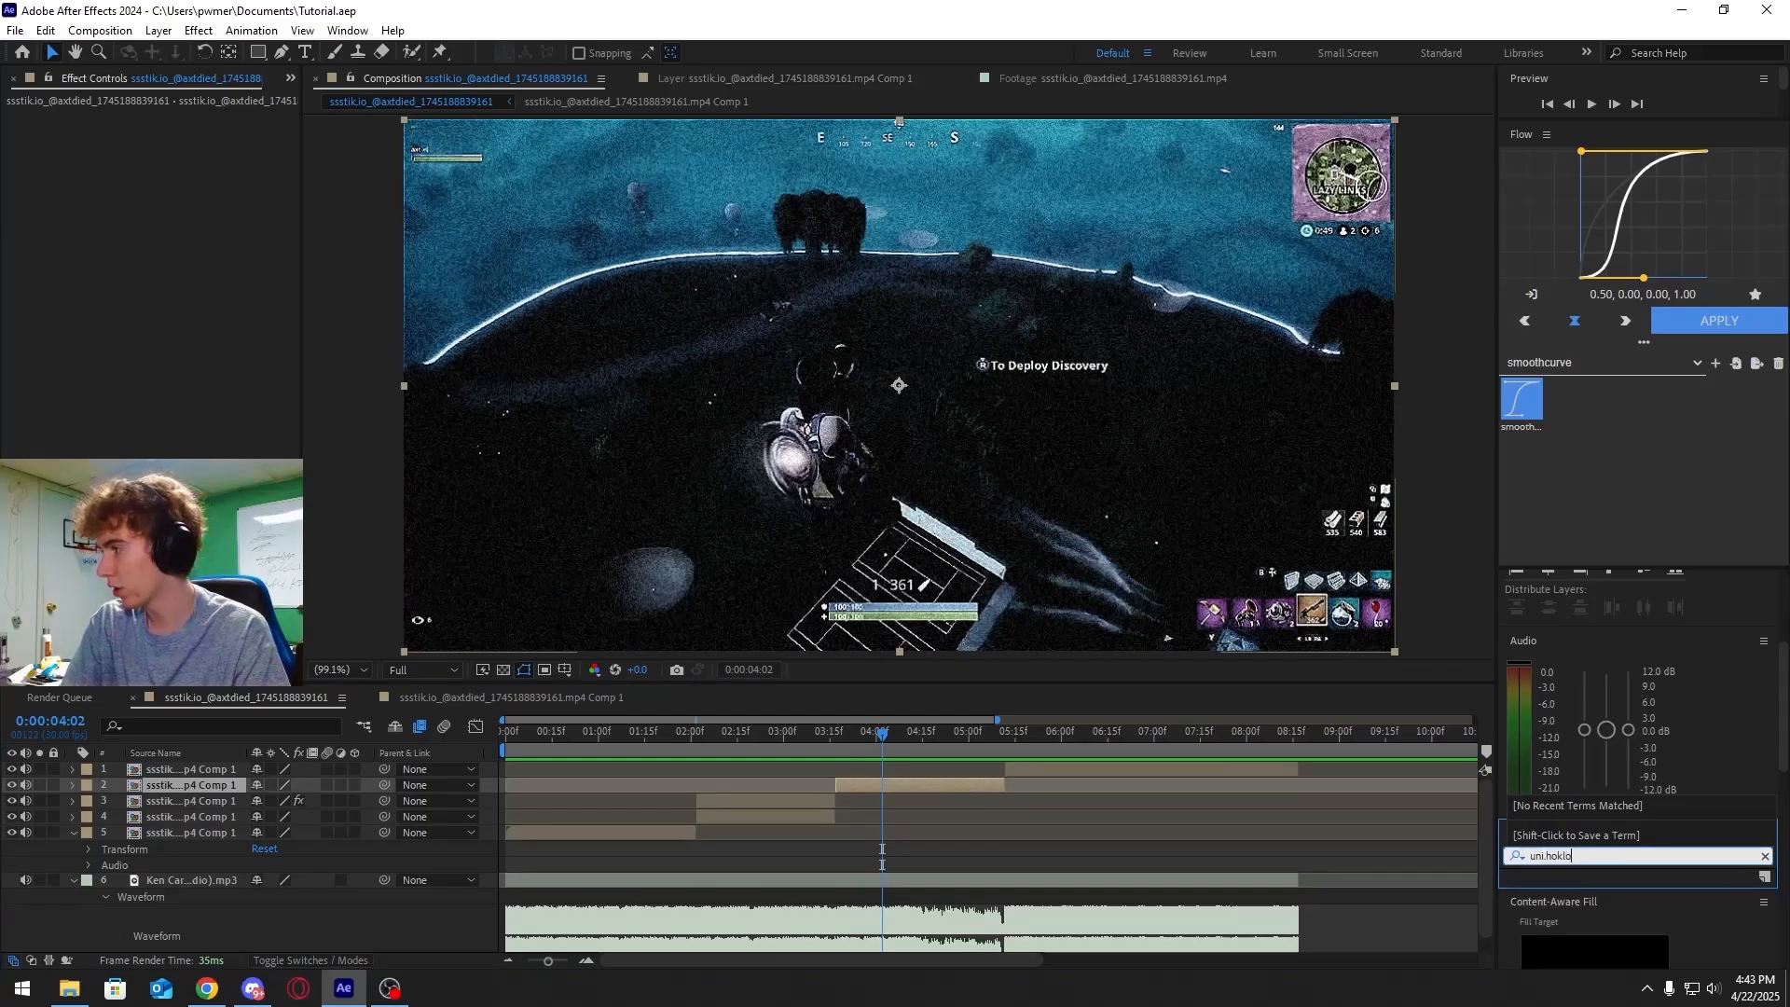
left_click_drag(1603, 891, 809, 718)
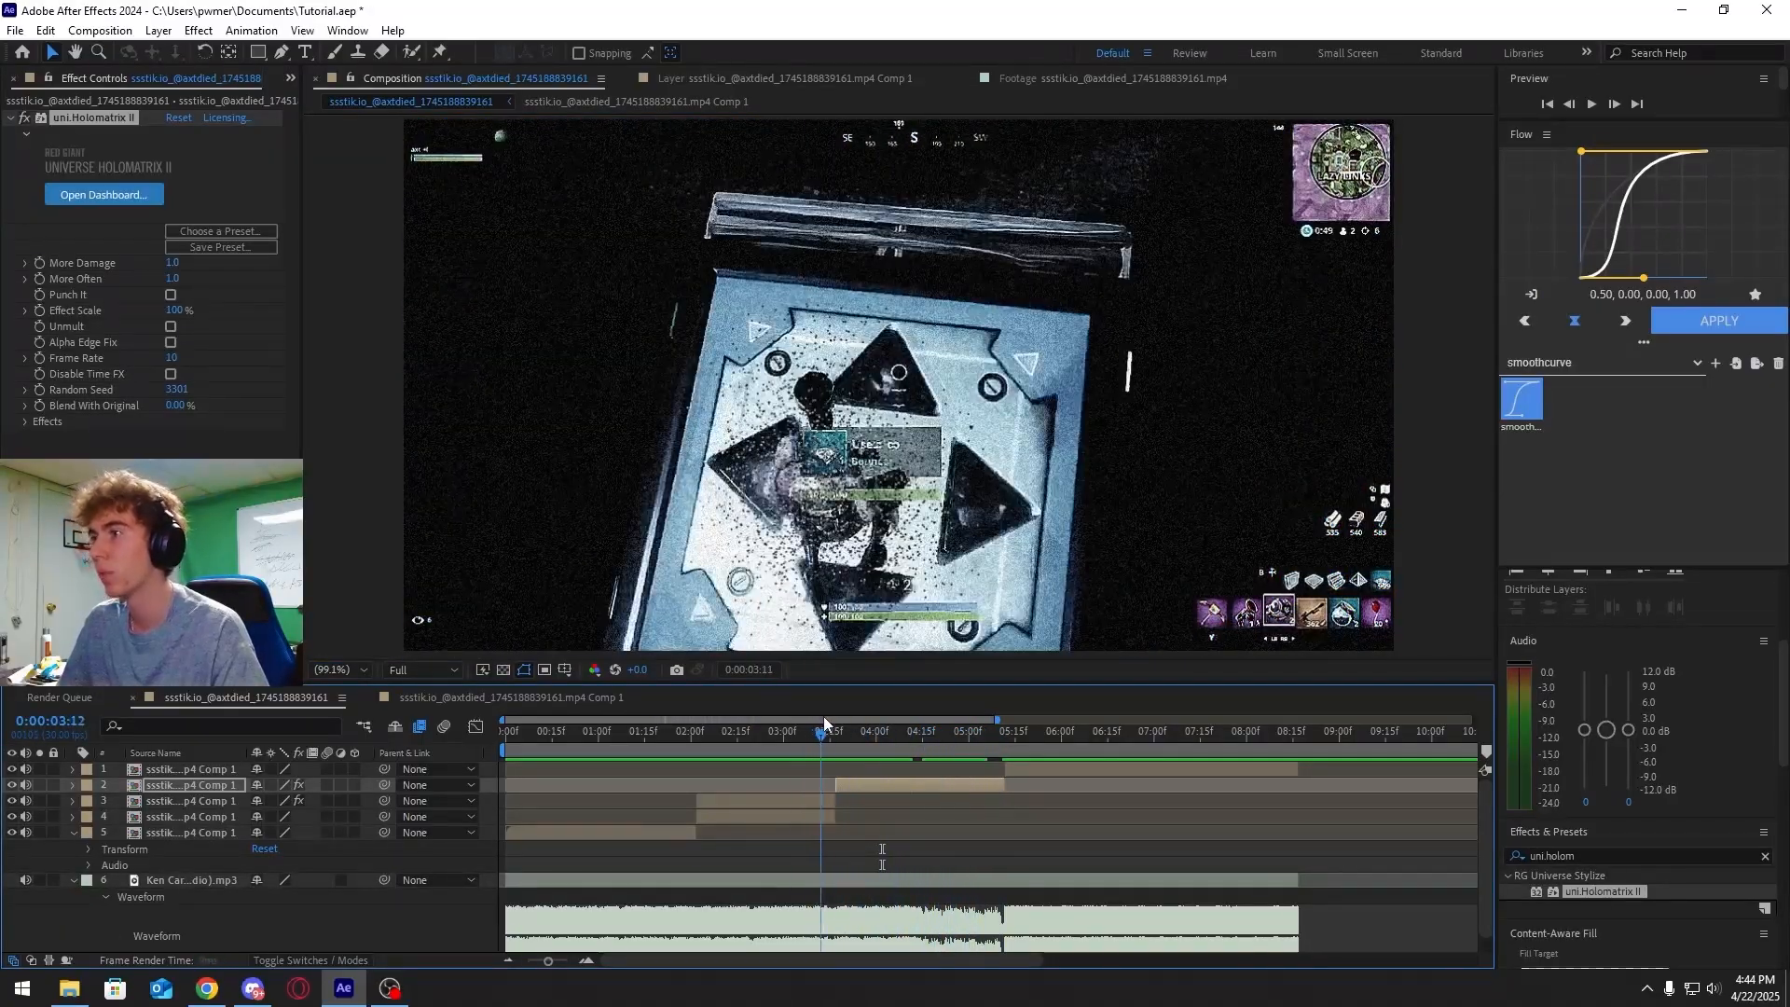
Preview the segment with the Holomatrix effect applied
key("space")
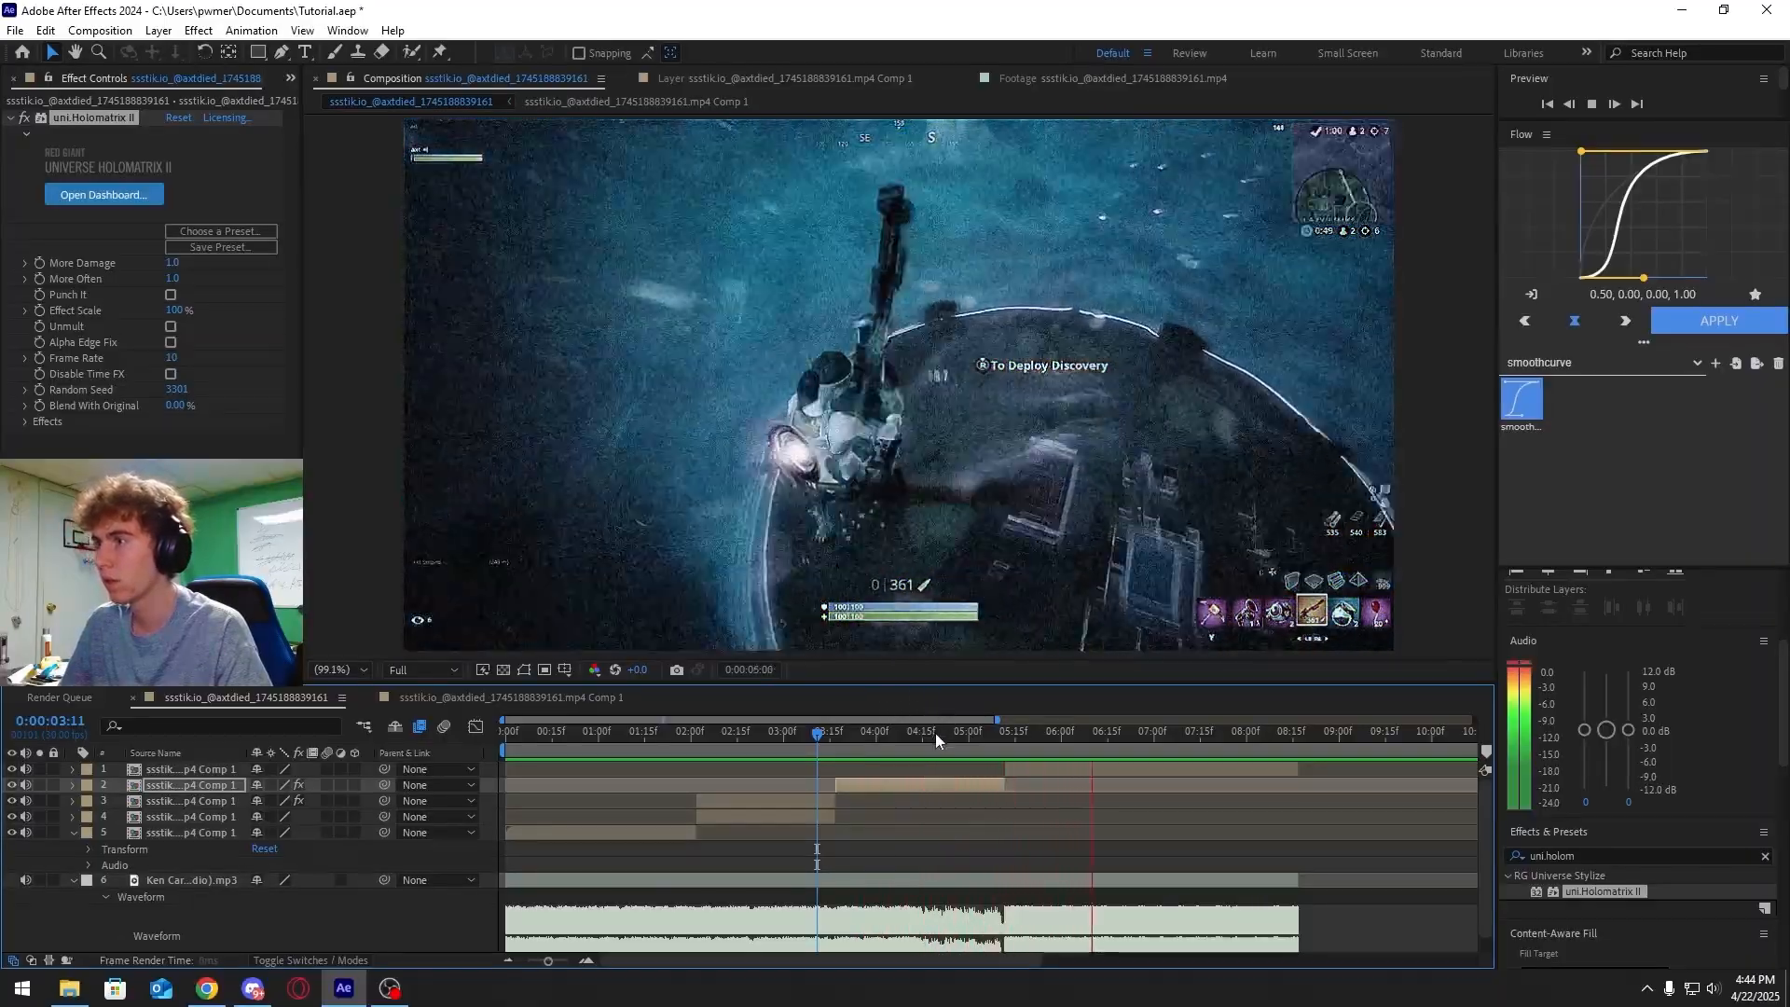
left_click_drag(936, 733, 830, 746)
key("space")
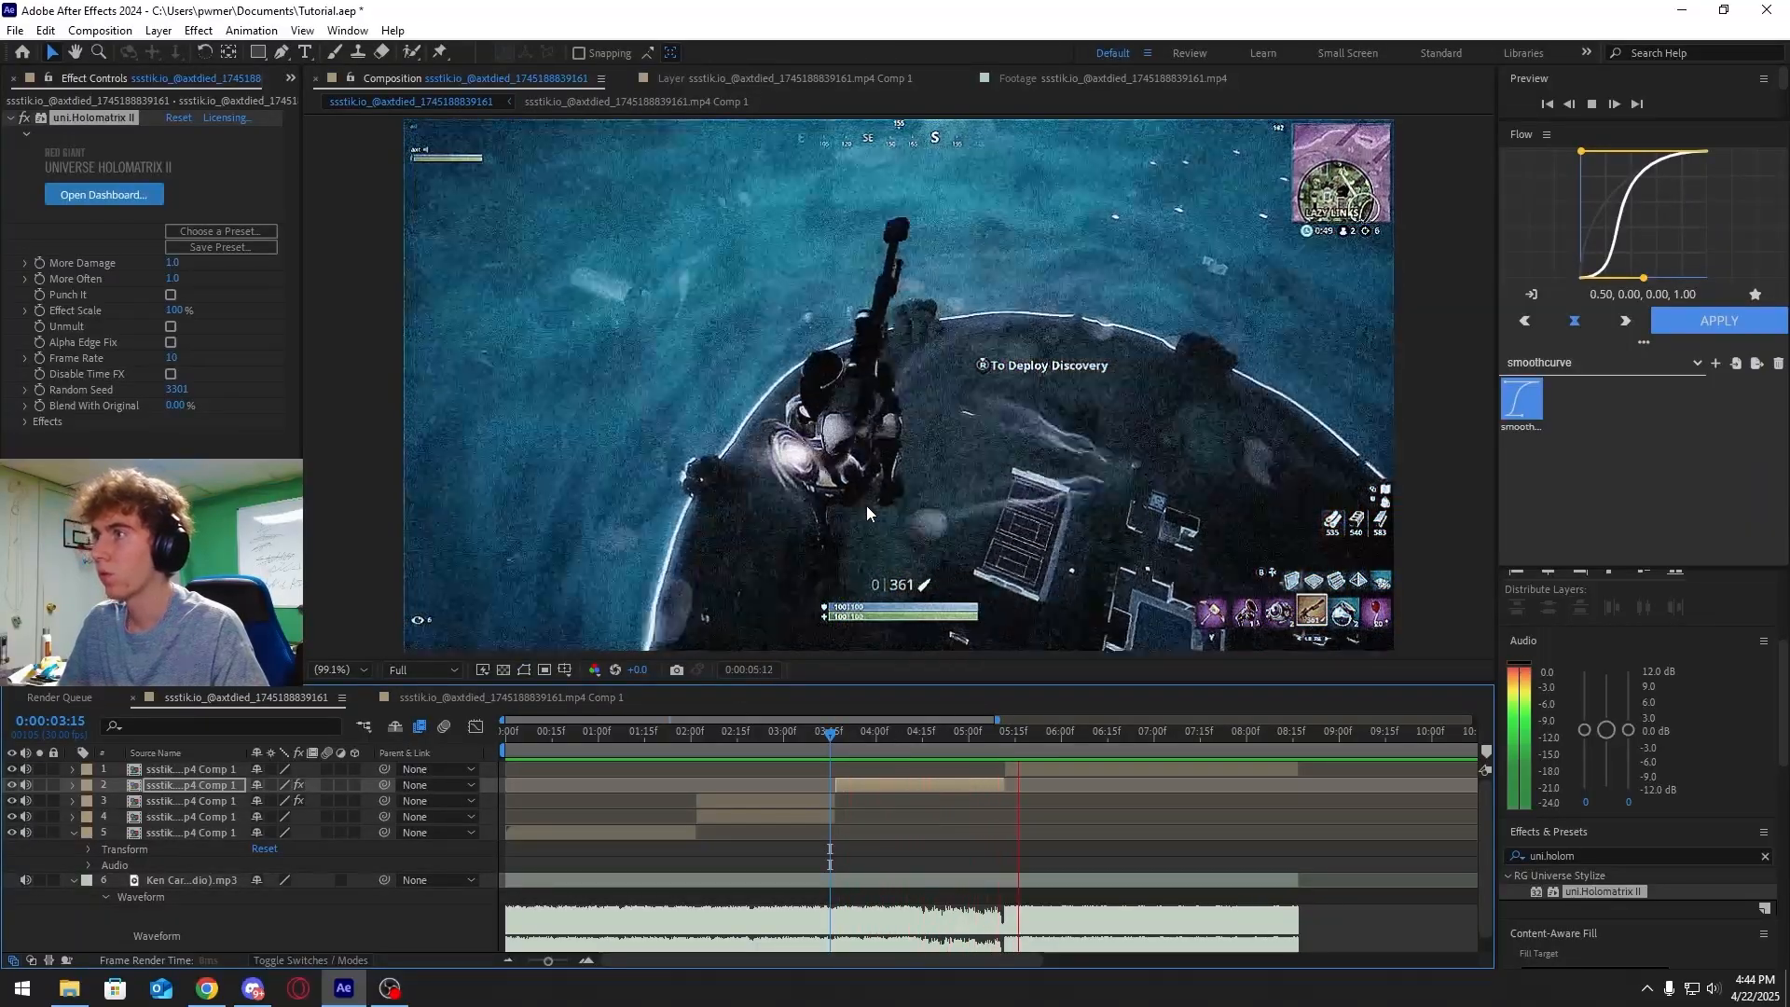
key("space")
mouse_move(947, 740)
left_mouse_down()
mouse_move(893, 740)
mouse_move(925, 740)
left_mouse_up()
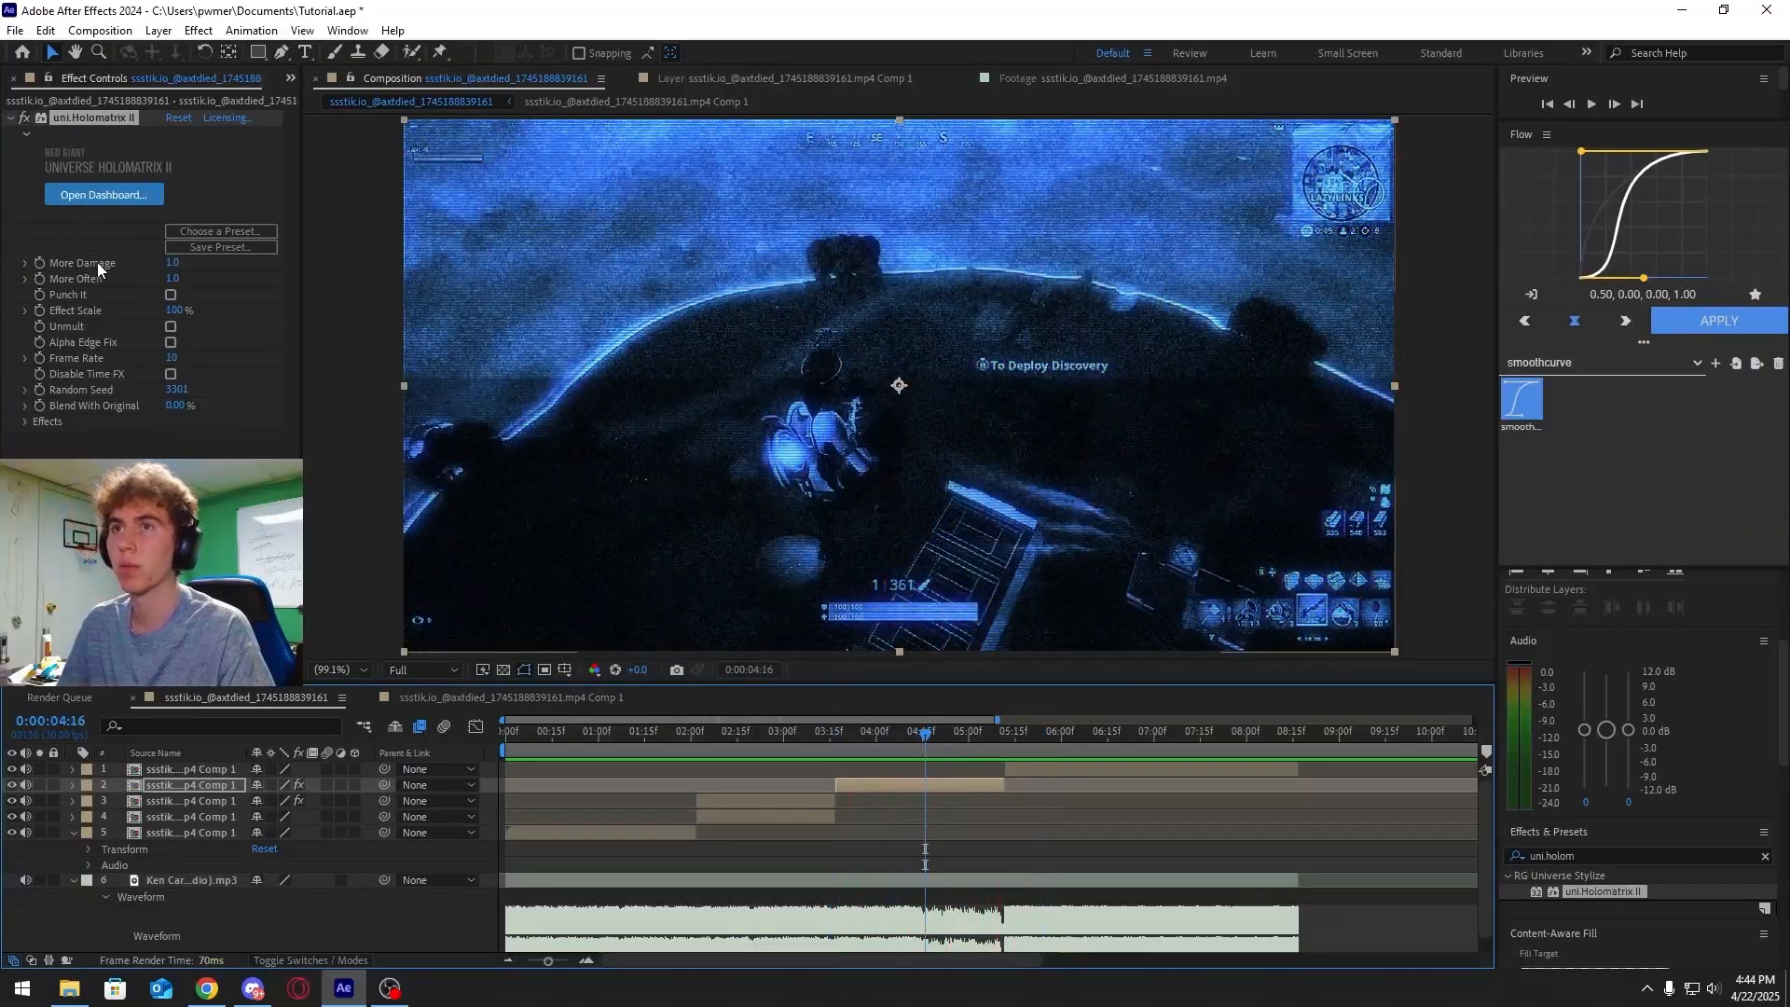
Set the Holomatrix Frame Rate to 12
left_click(174, 360)
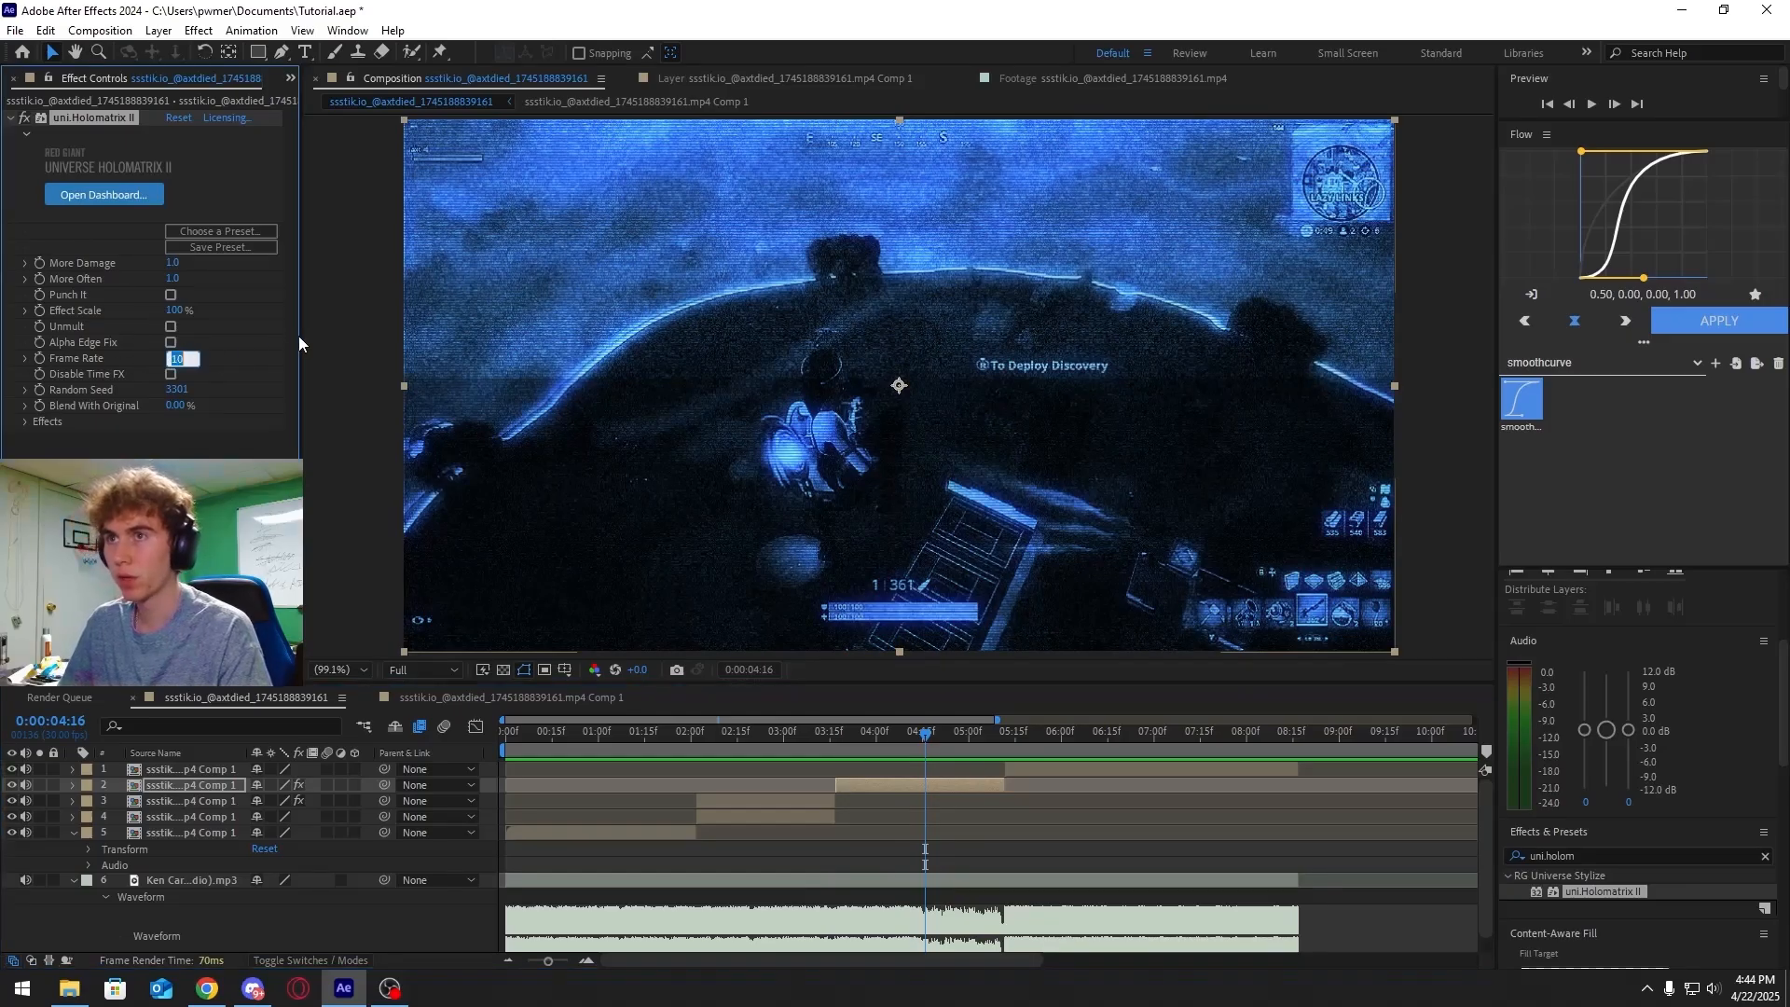
type("12")
key("Return")
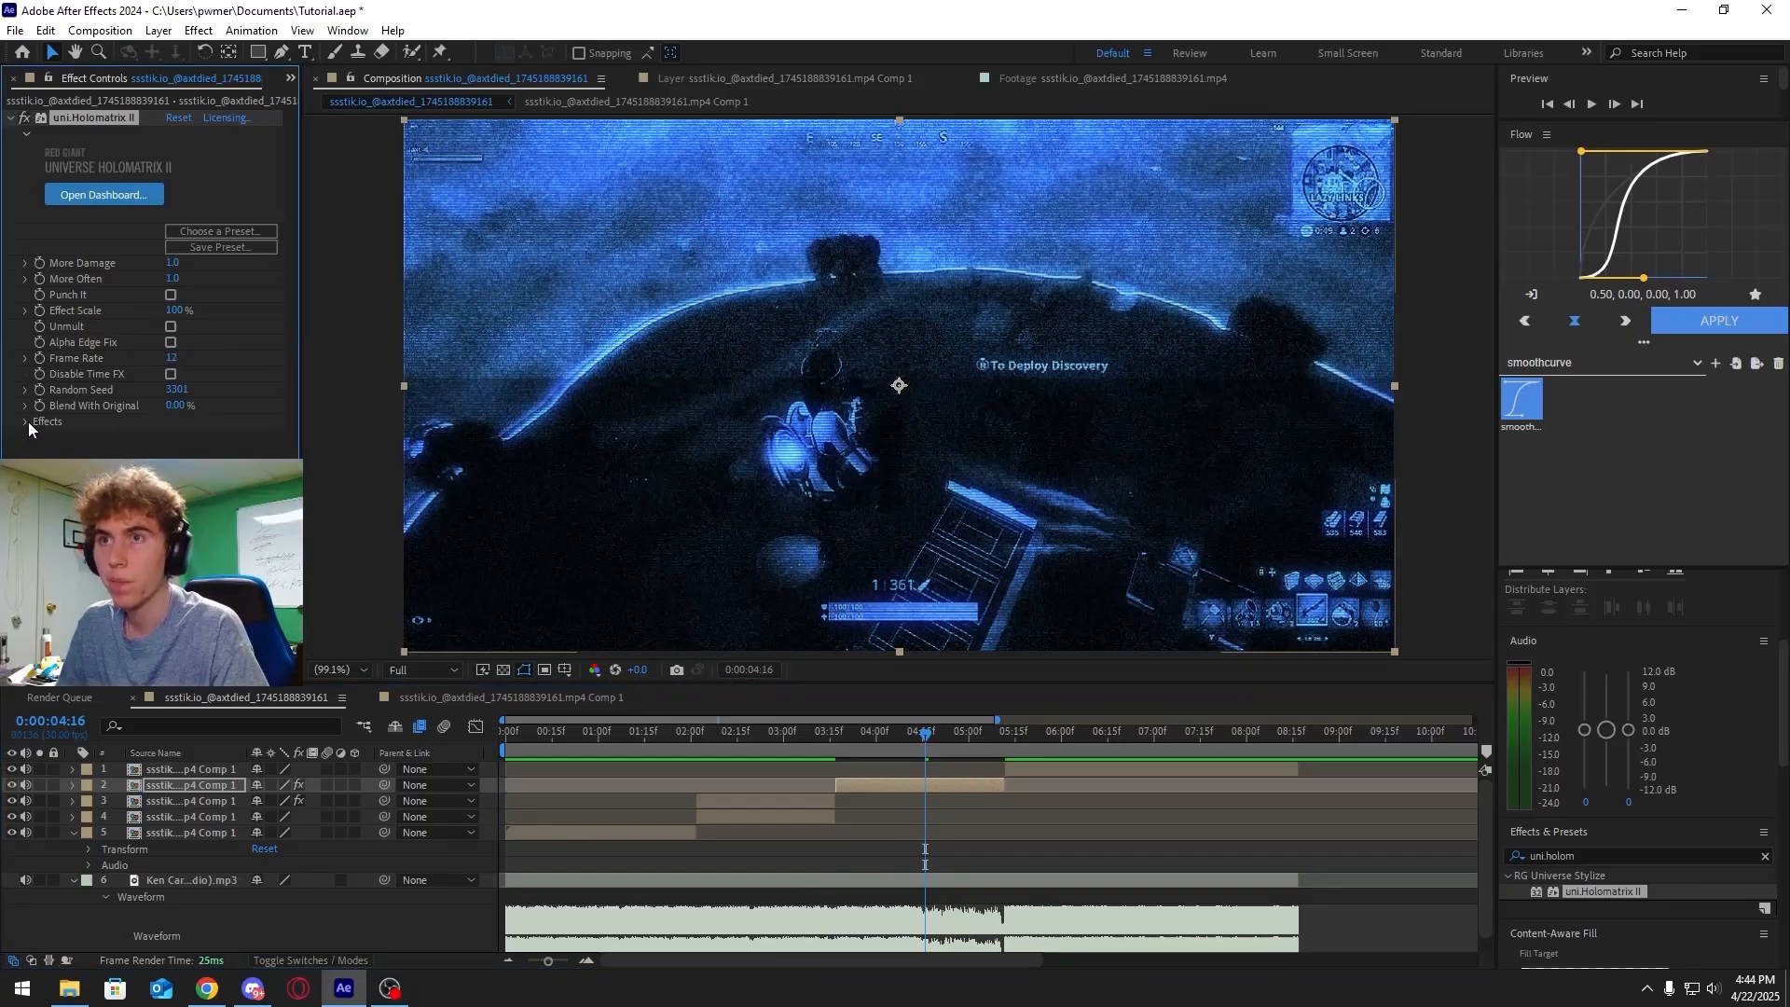
Expand the Holomatrix Effects group and toggle off one of its distortion options, previewing the result
left_click(26, 422)
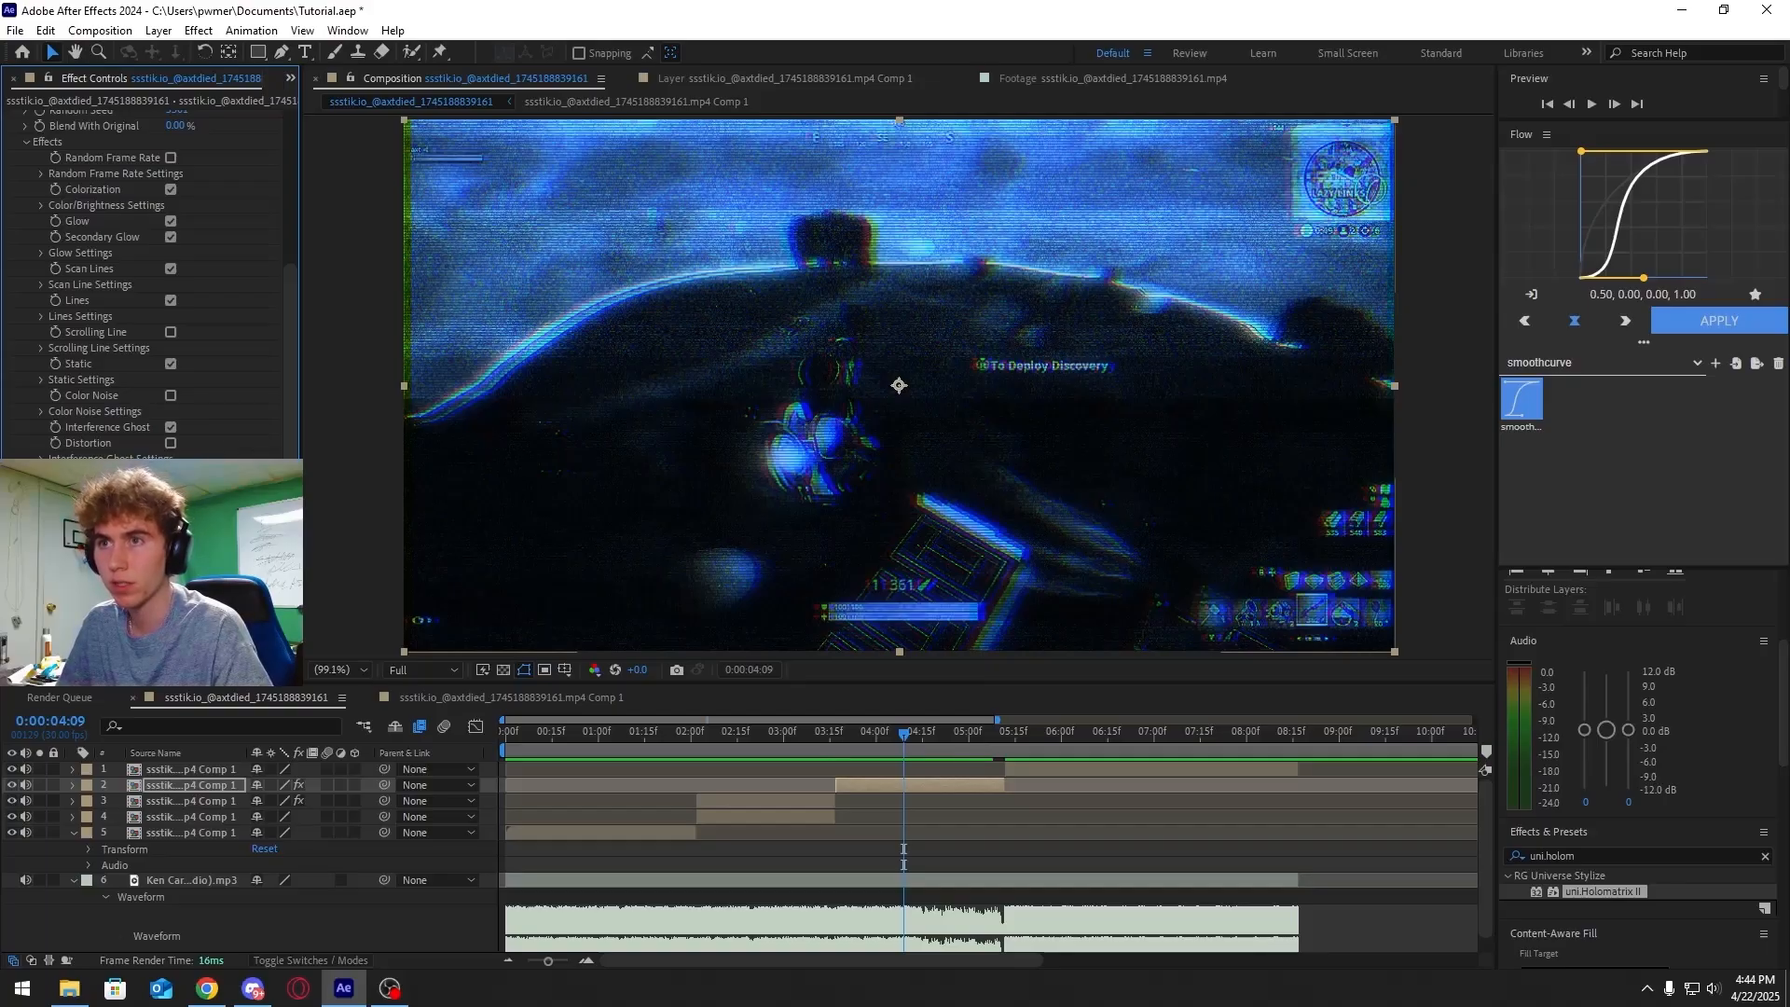
left_click(171, 490)
left_click_drag(876, 734, 831, 734)
key("space")
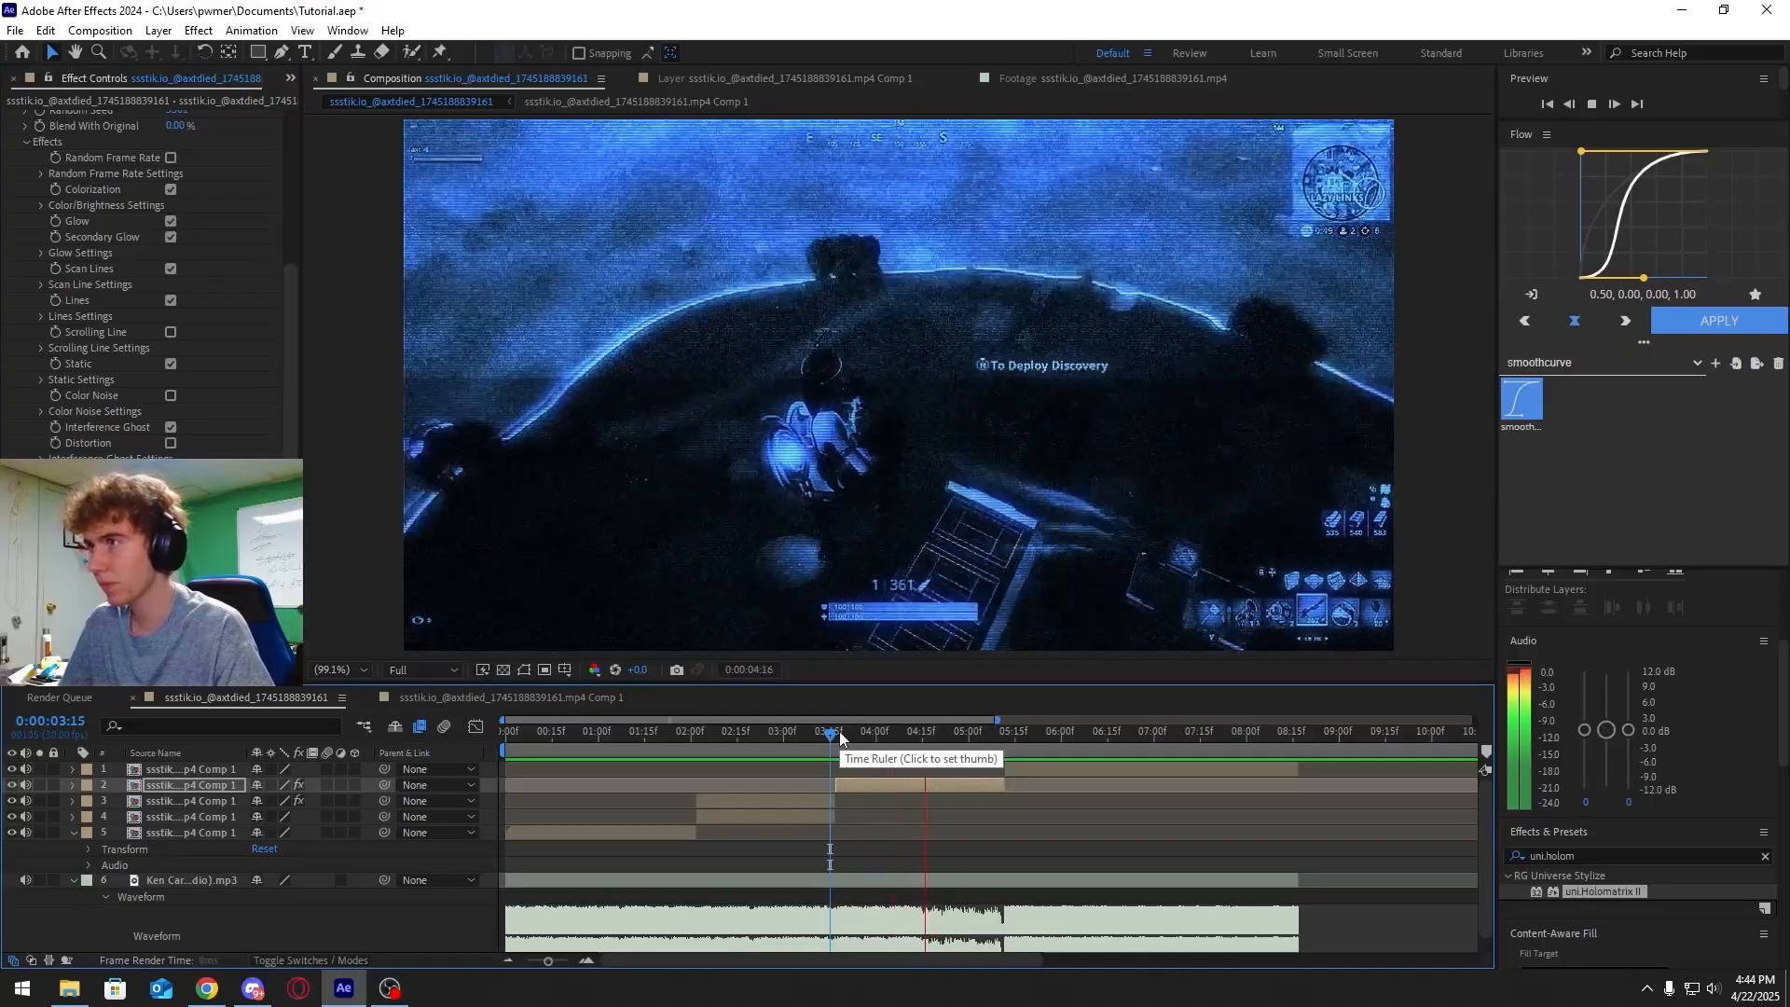
mouse_move(892, 749)
left_mouse_down()
mouse_move(854, 732)
mouse_move(987, 749)
mouse_move(912, 735)
left_mouse_up()
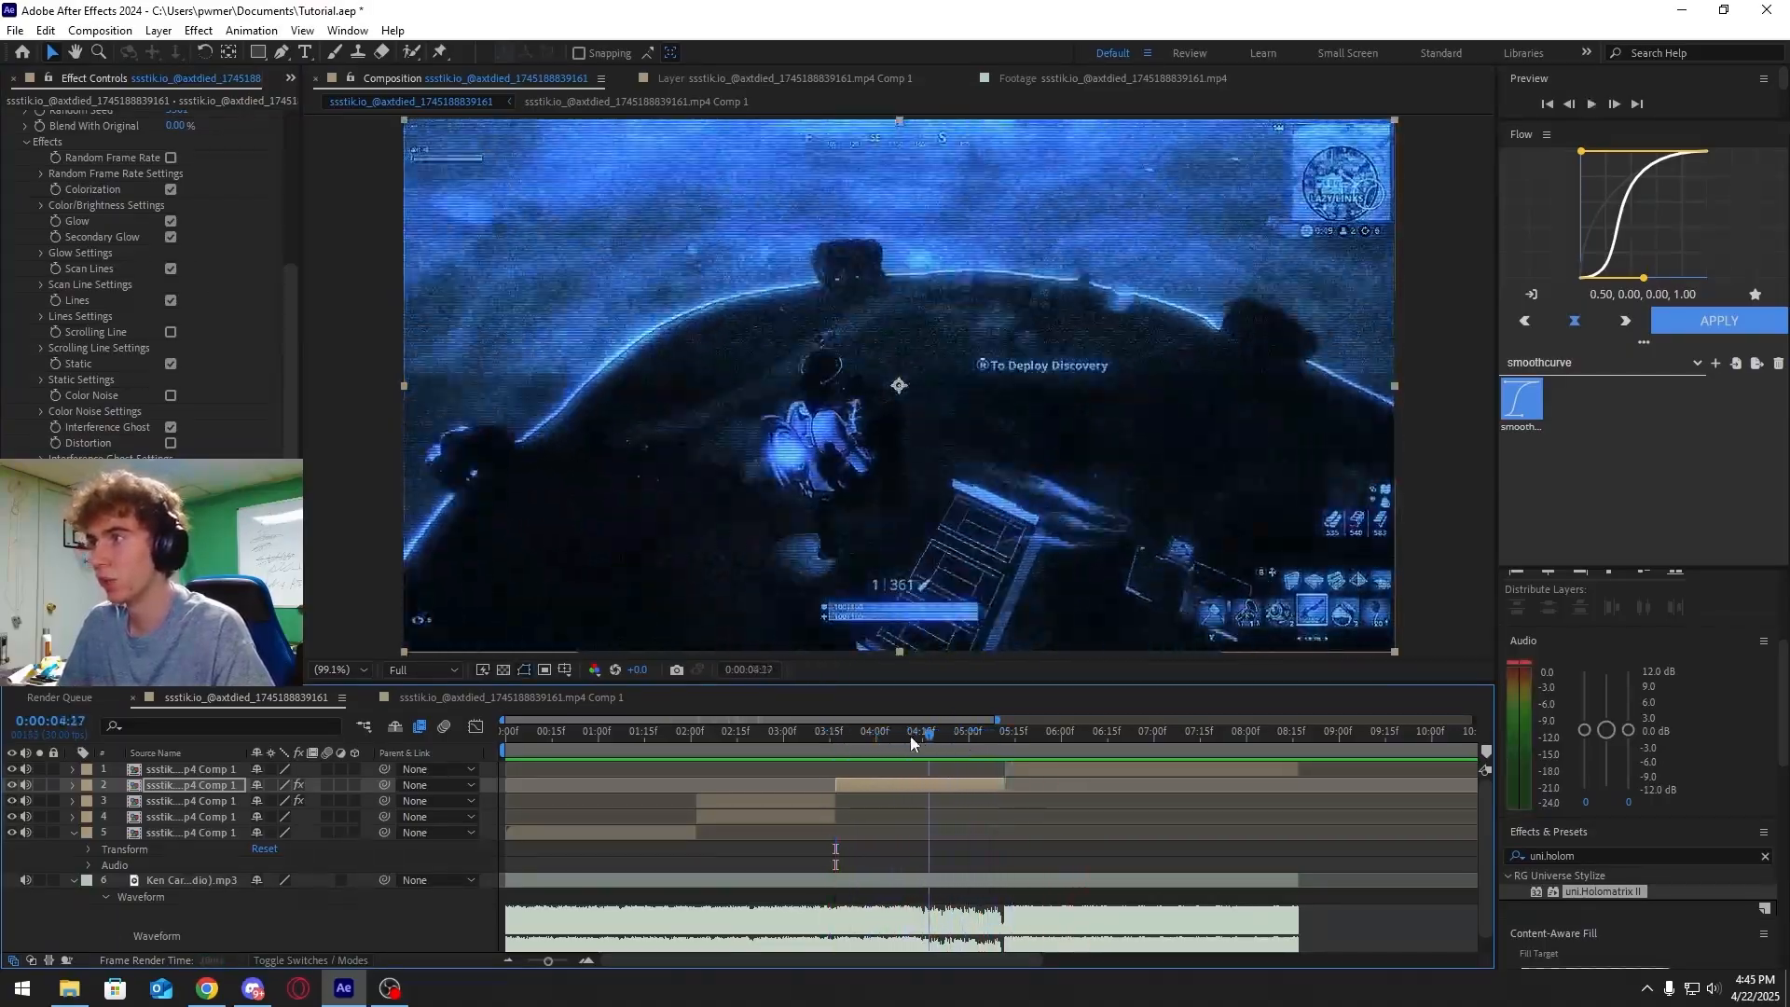
scroll(202, 451, "up", 5)
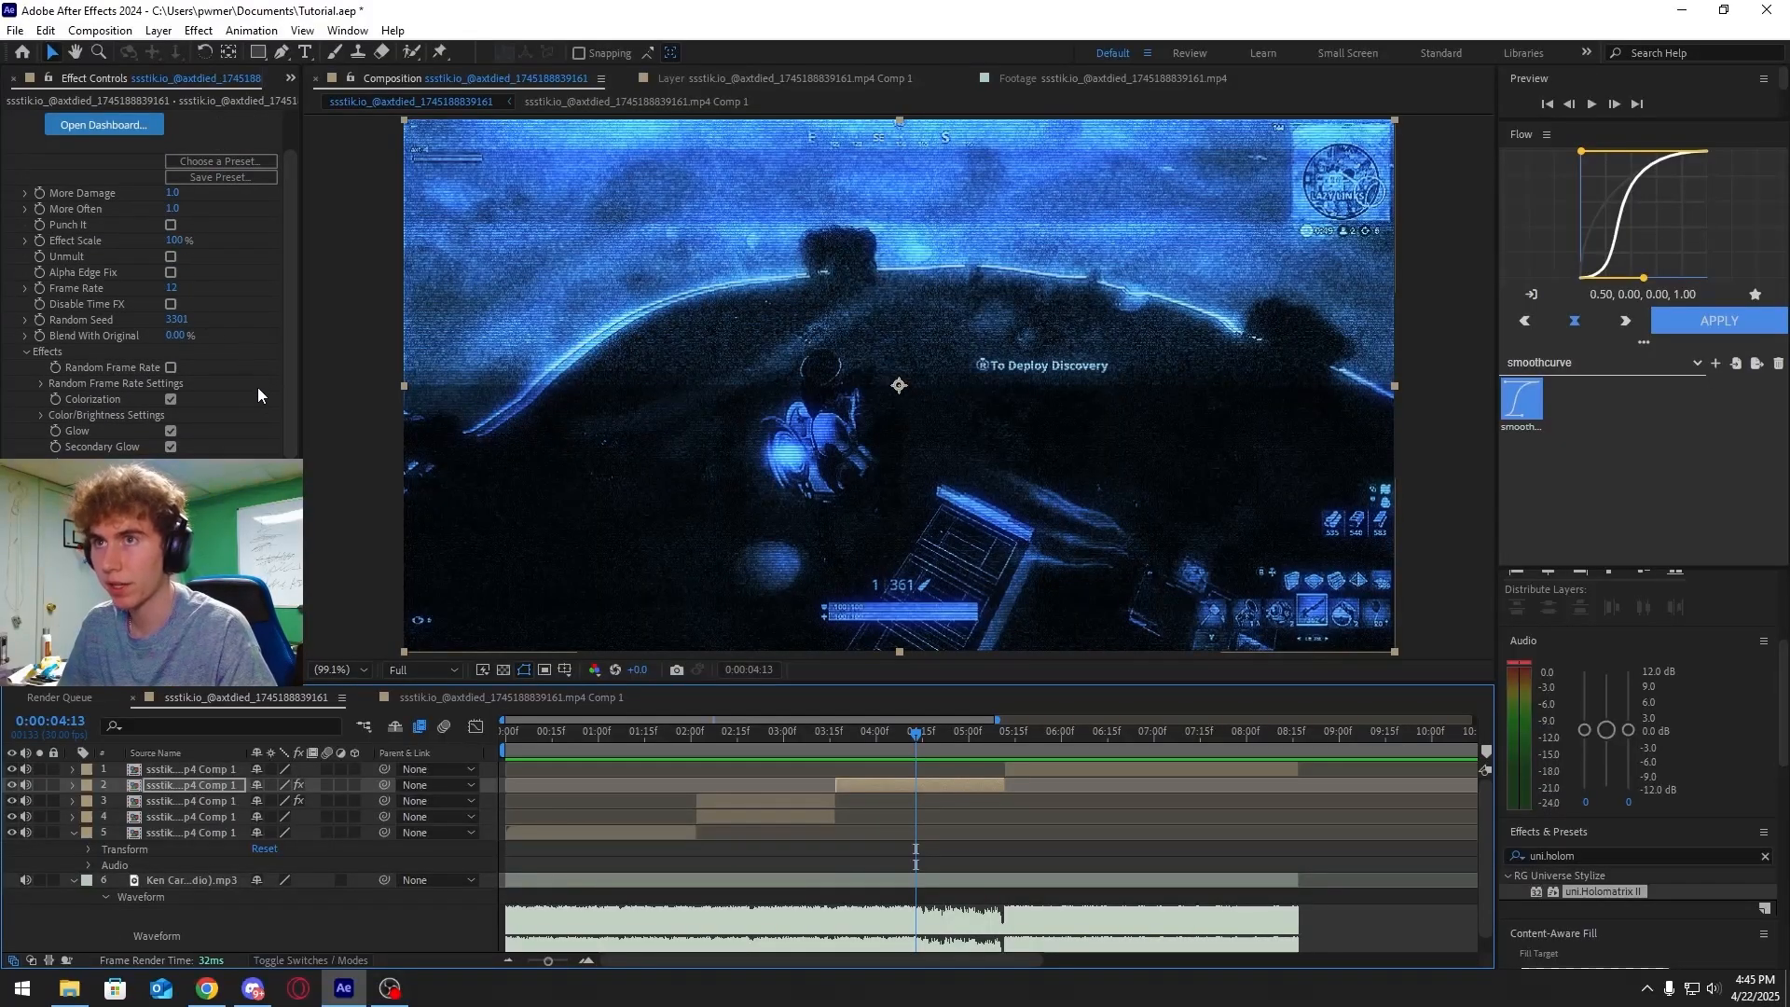
scroll(244, 428, "down", 1)
Search for lumetri and apply Lumetri Color to the same segment layer, then preview
left_click(1618, 857)
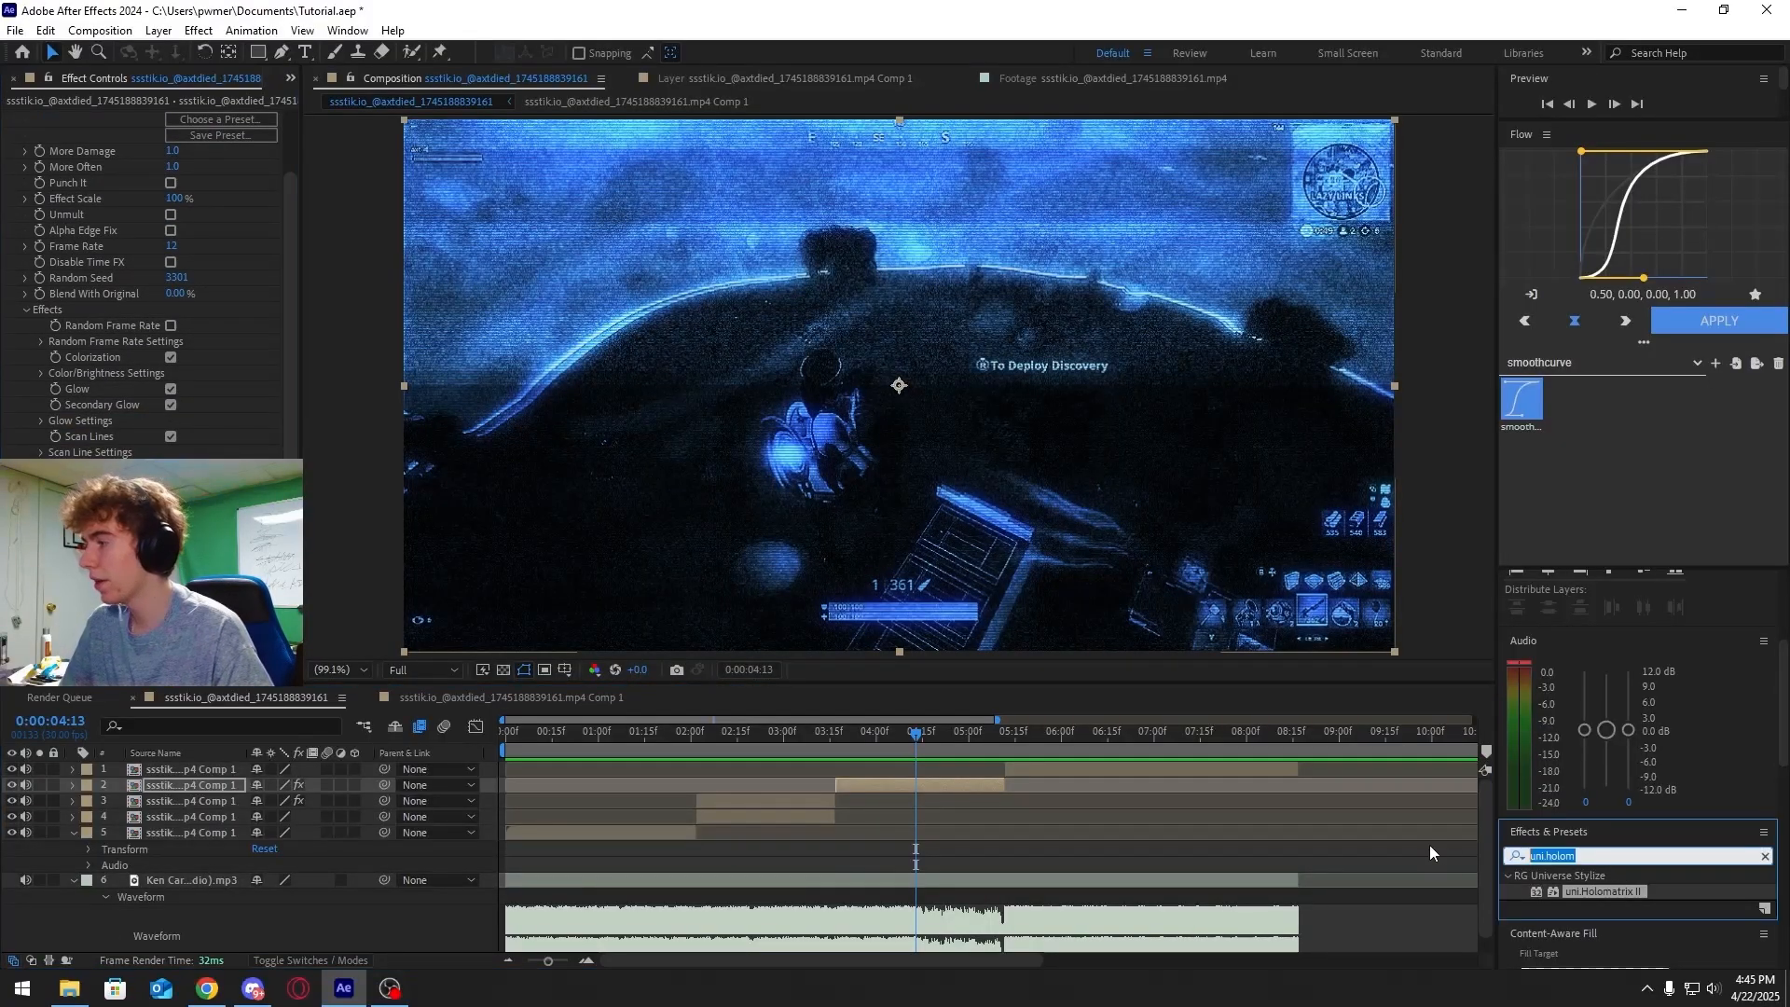
type("lumetri")
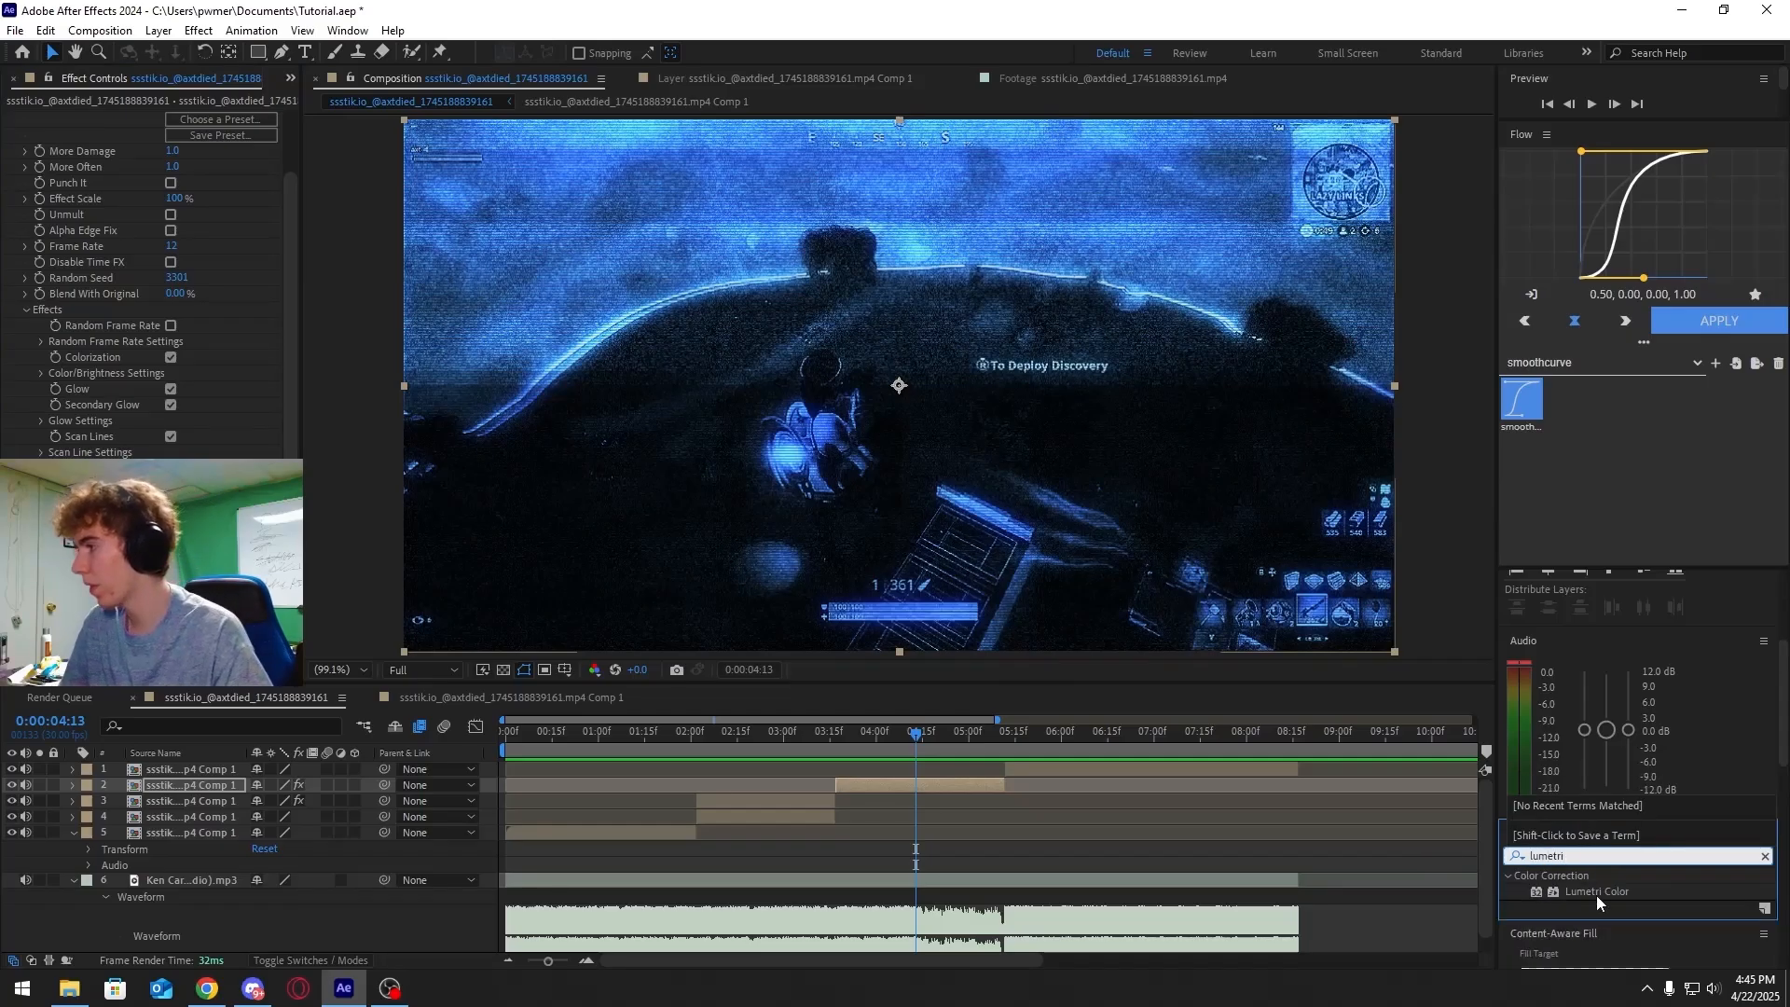
left_click_drag(1596, 895, 807, 736)
key("space")
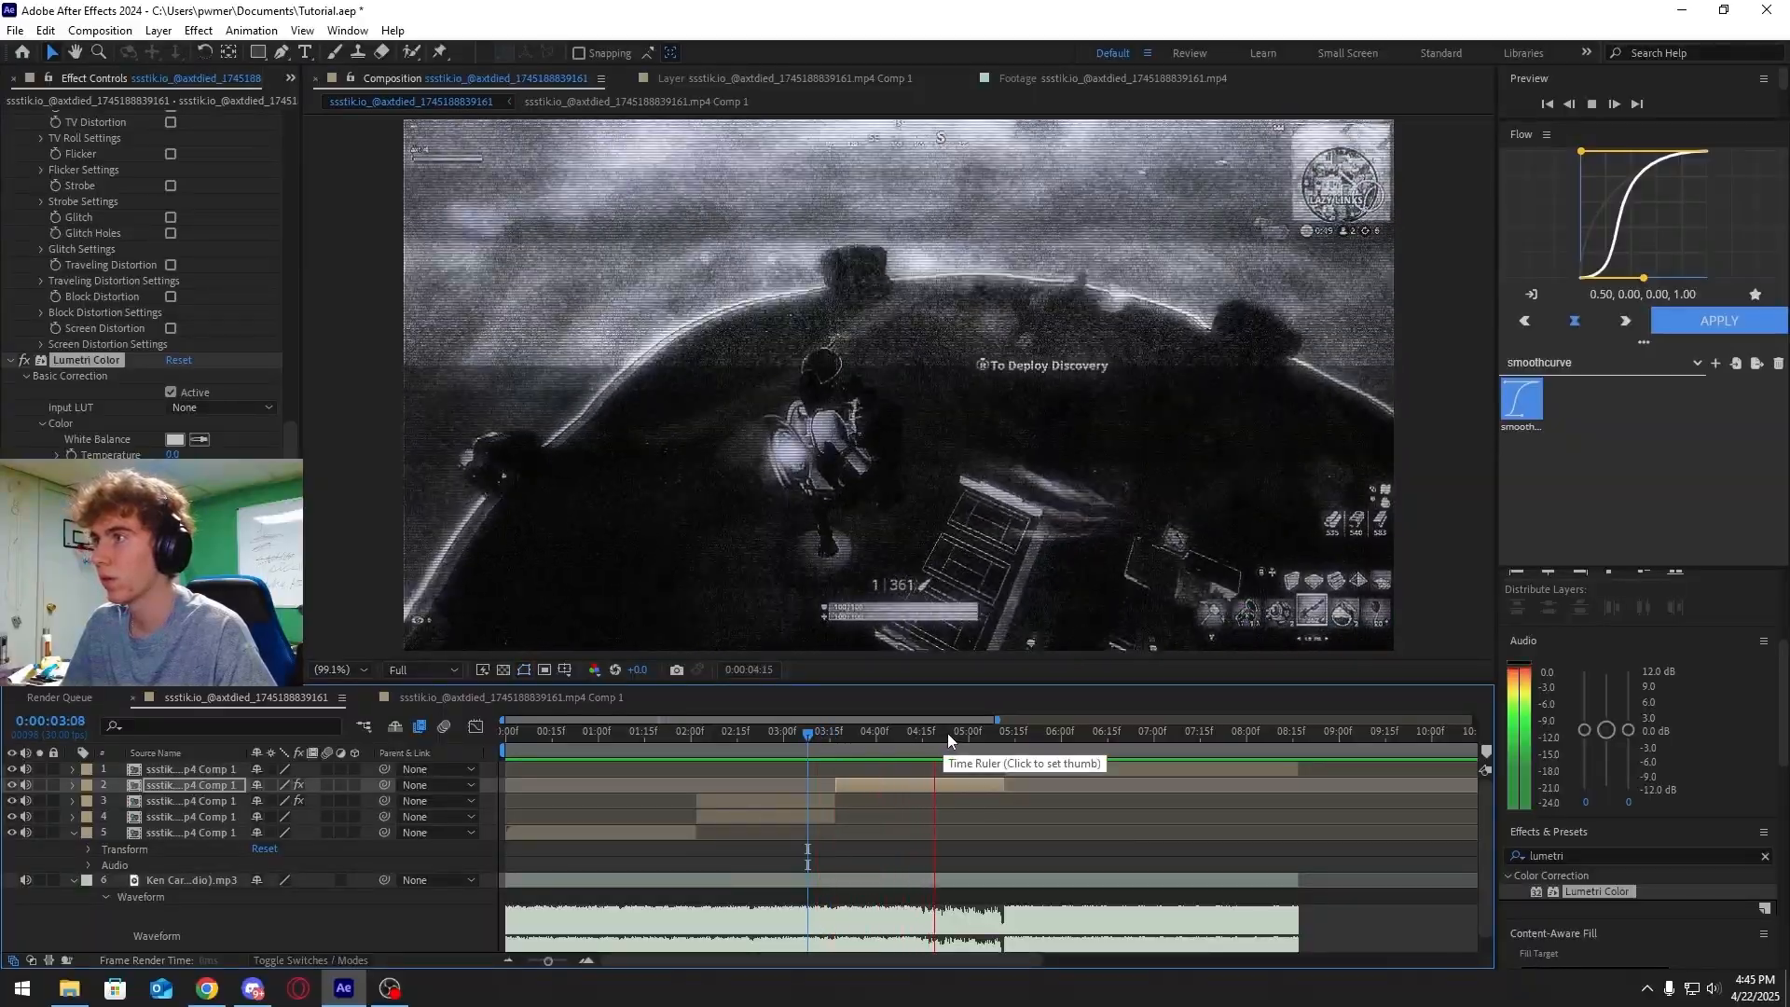
Scrub through the segment to preview the Lumetri Color result
left_click(881, 736)
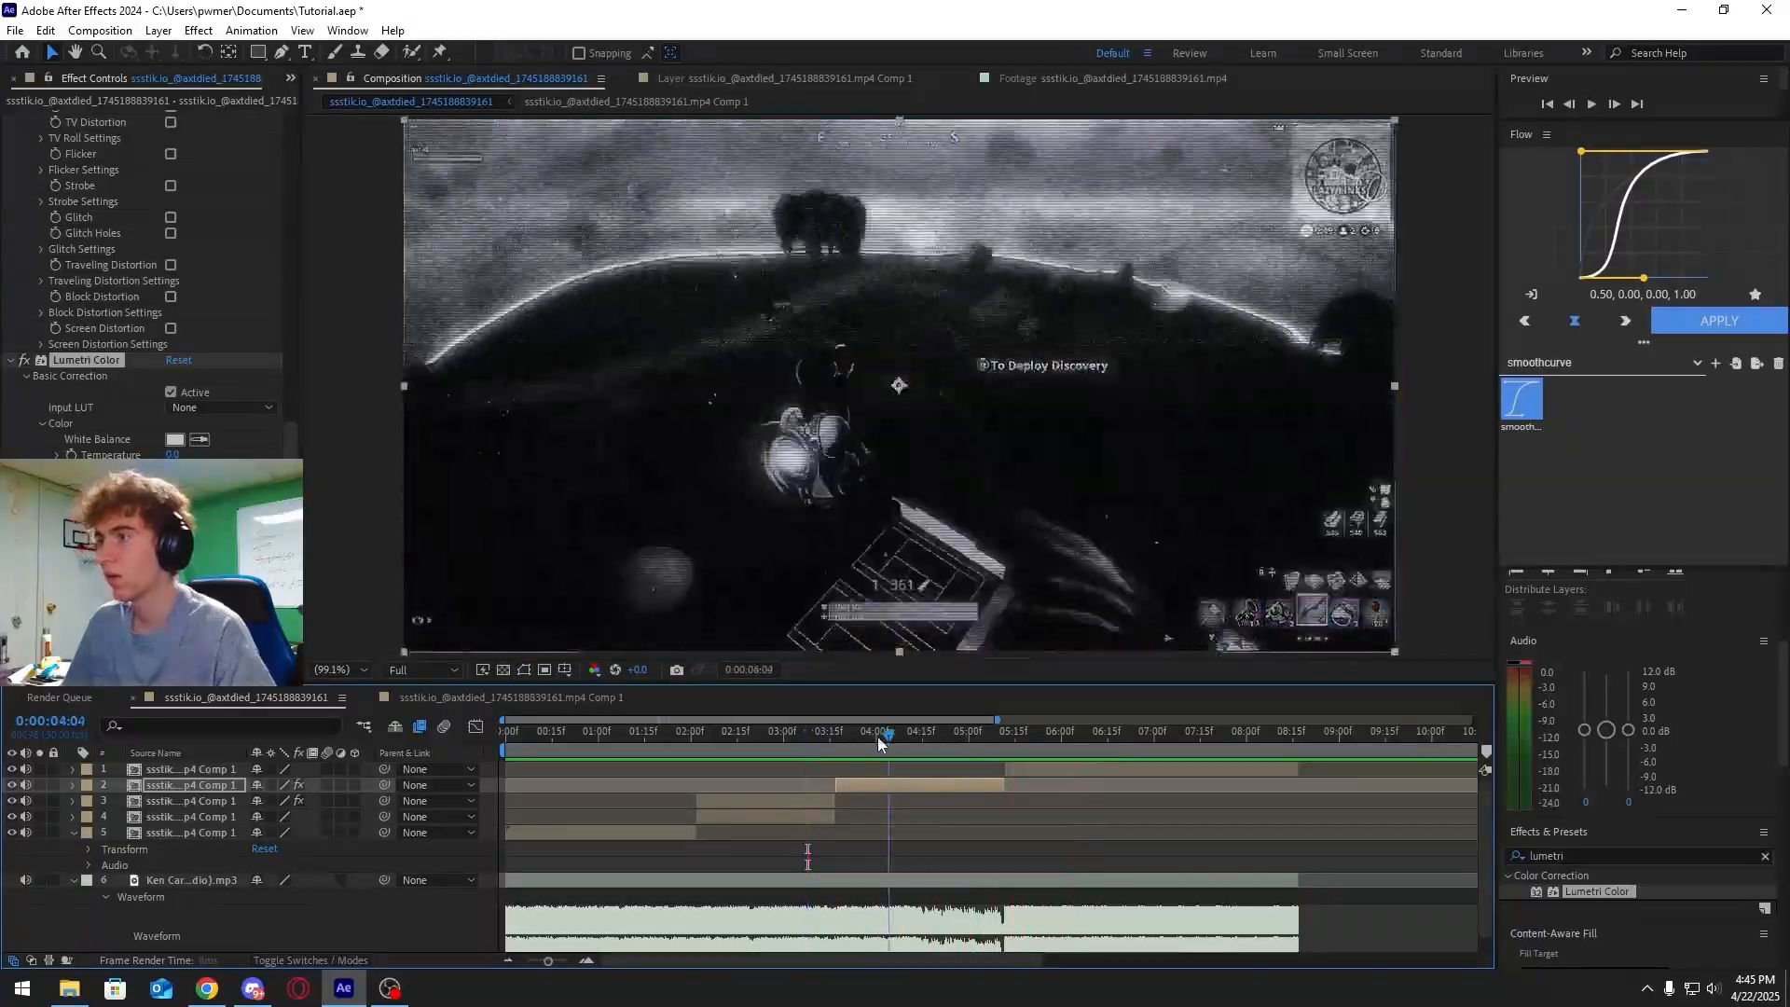
left_click_drag(879, 738, 916, 751)
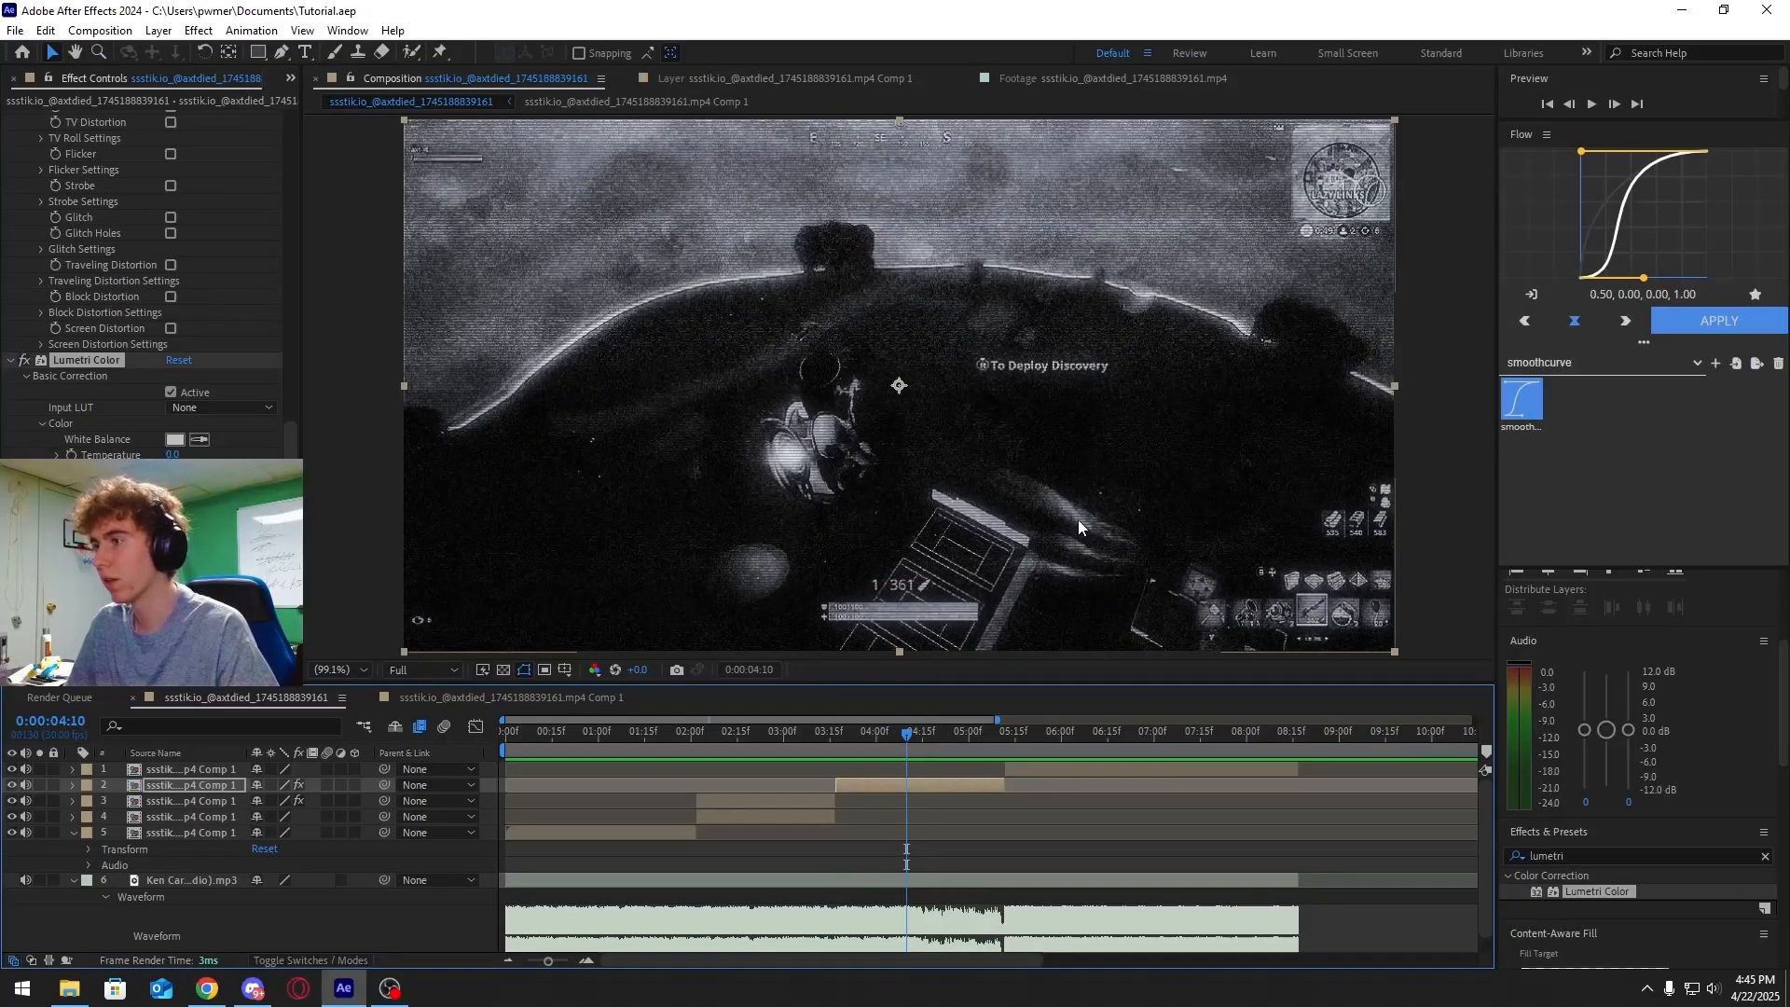
left_click(873, 732)
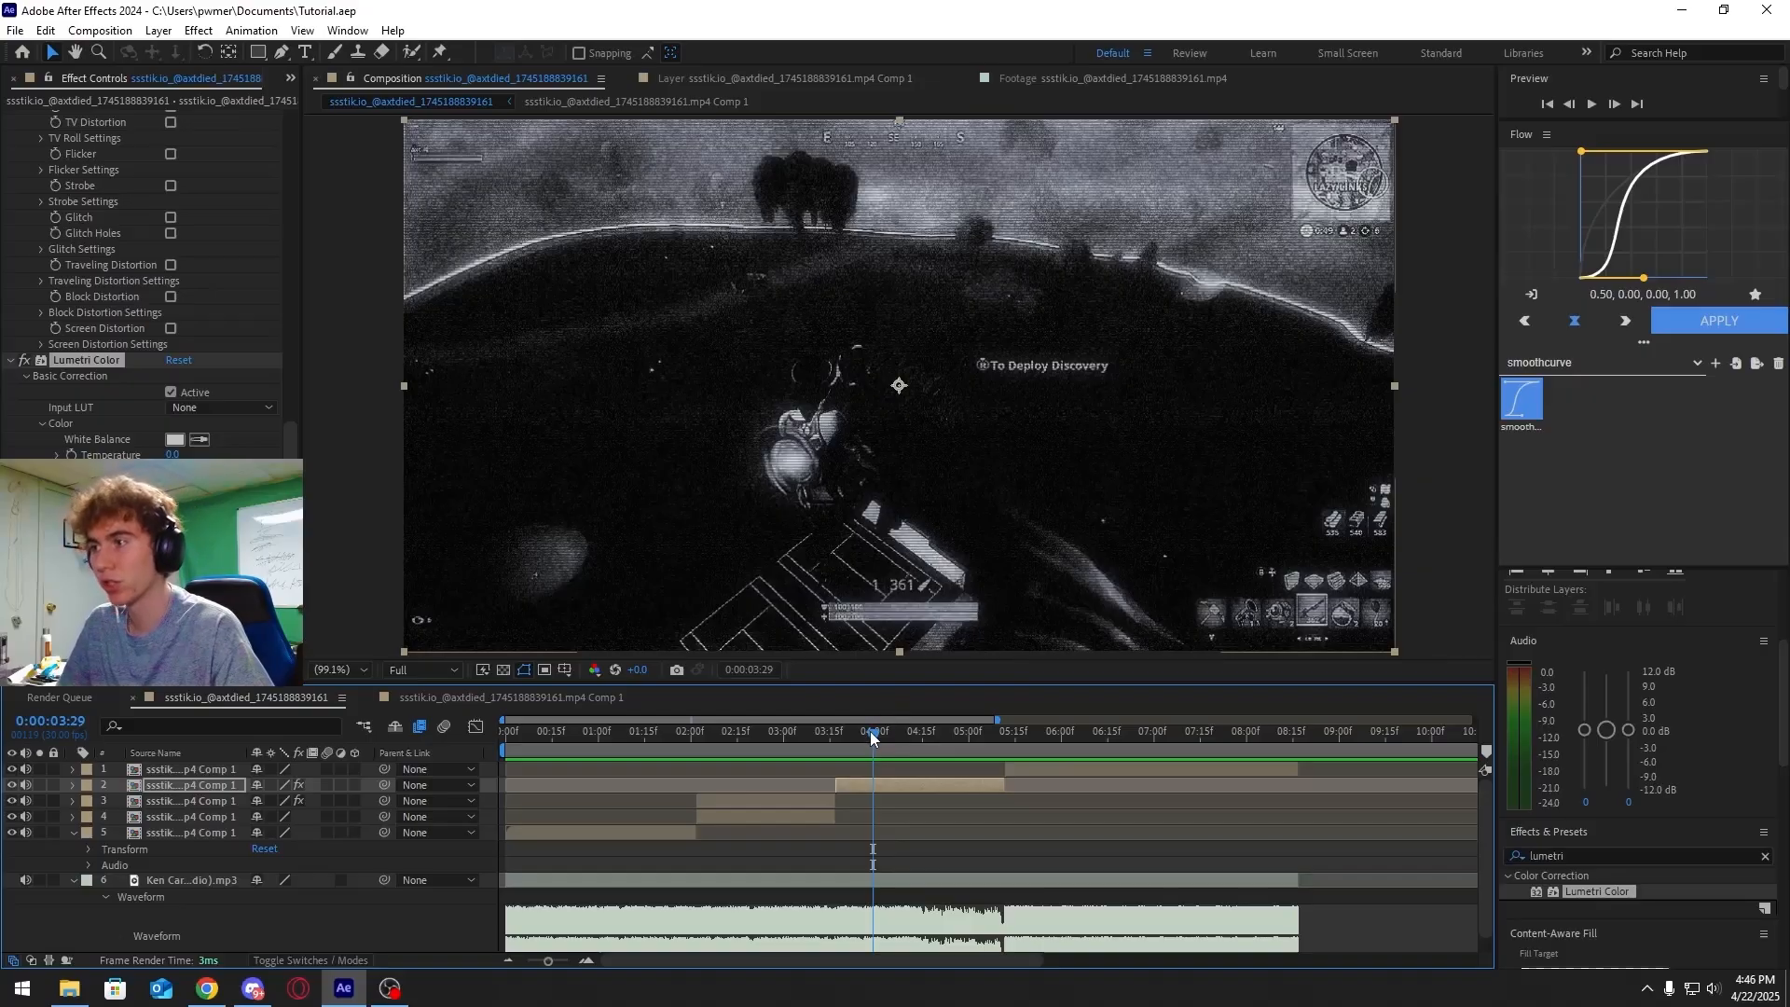
left_click_drag(870, 731, 835, 741)
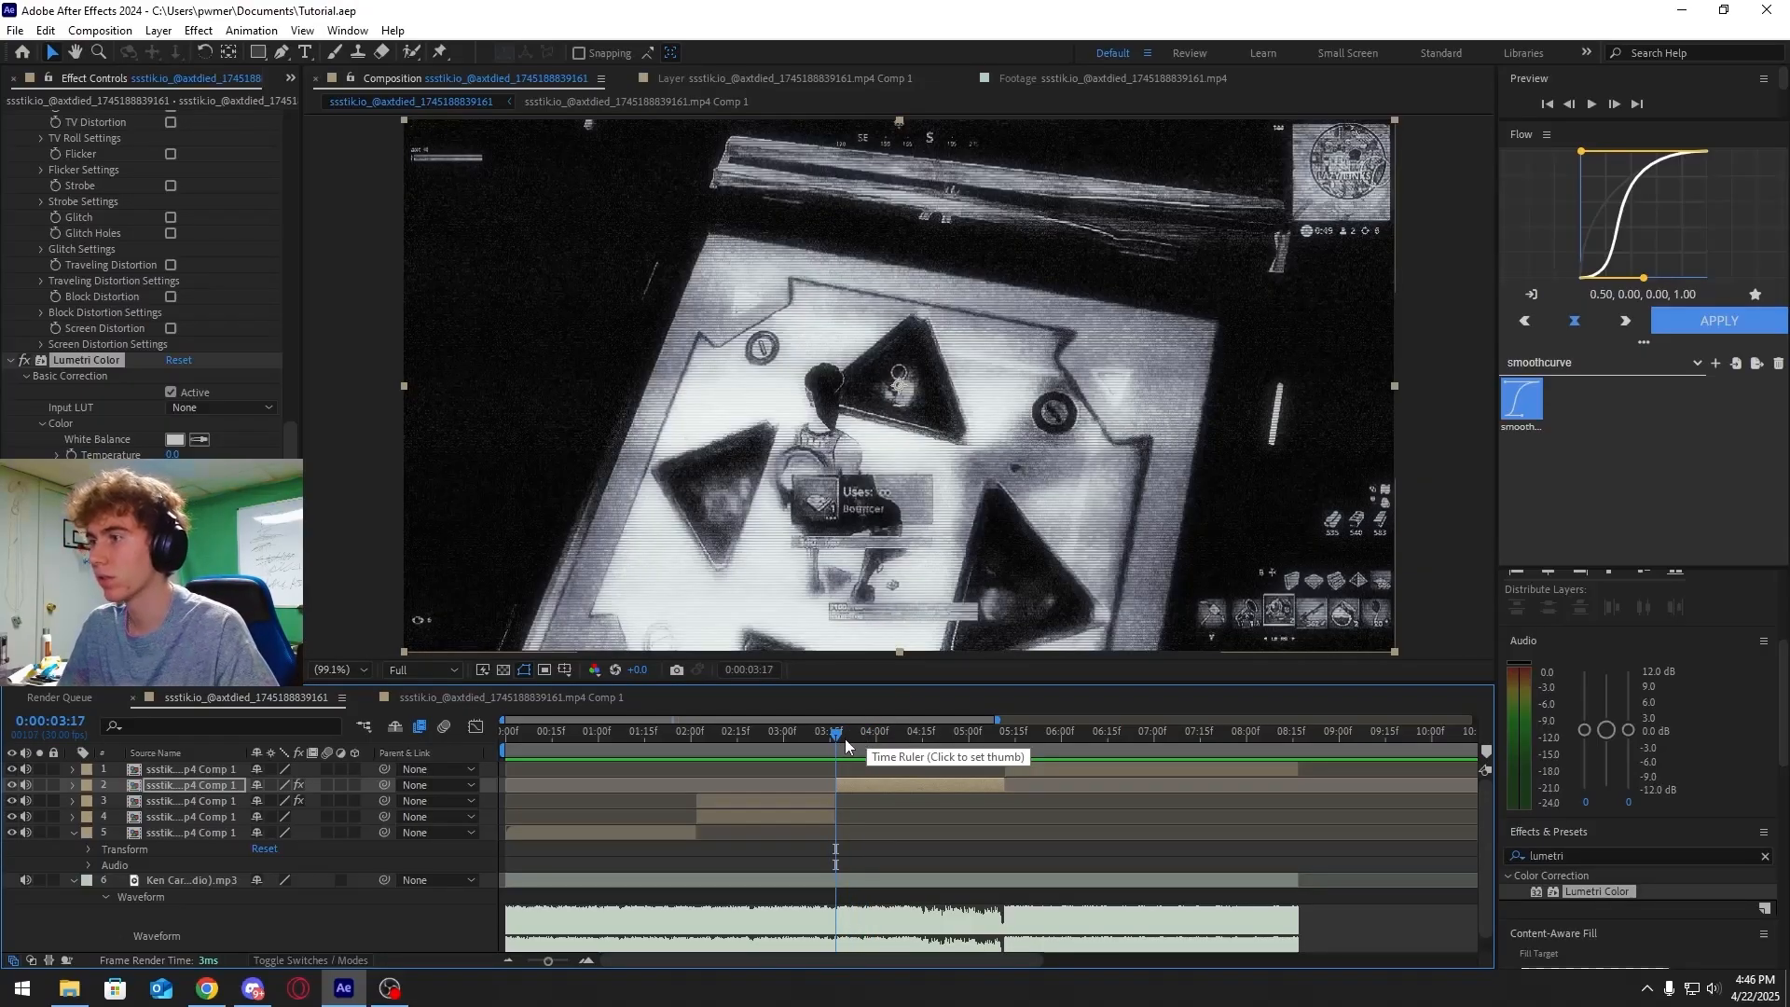
Collapse the layer properties and create a new text layer at the playhead in the main composition
left_click(951, 772)
key("comma")
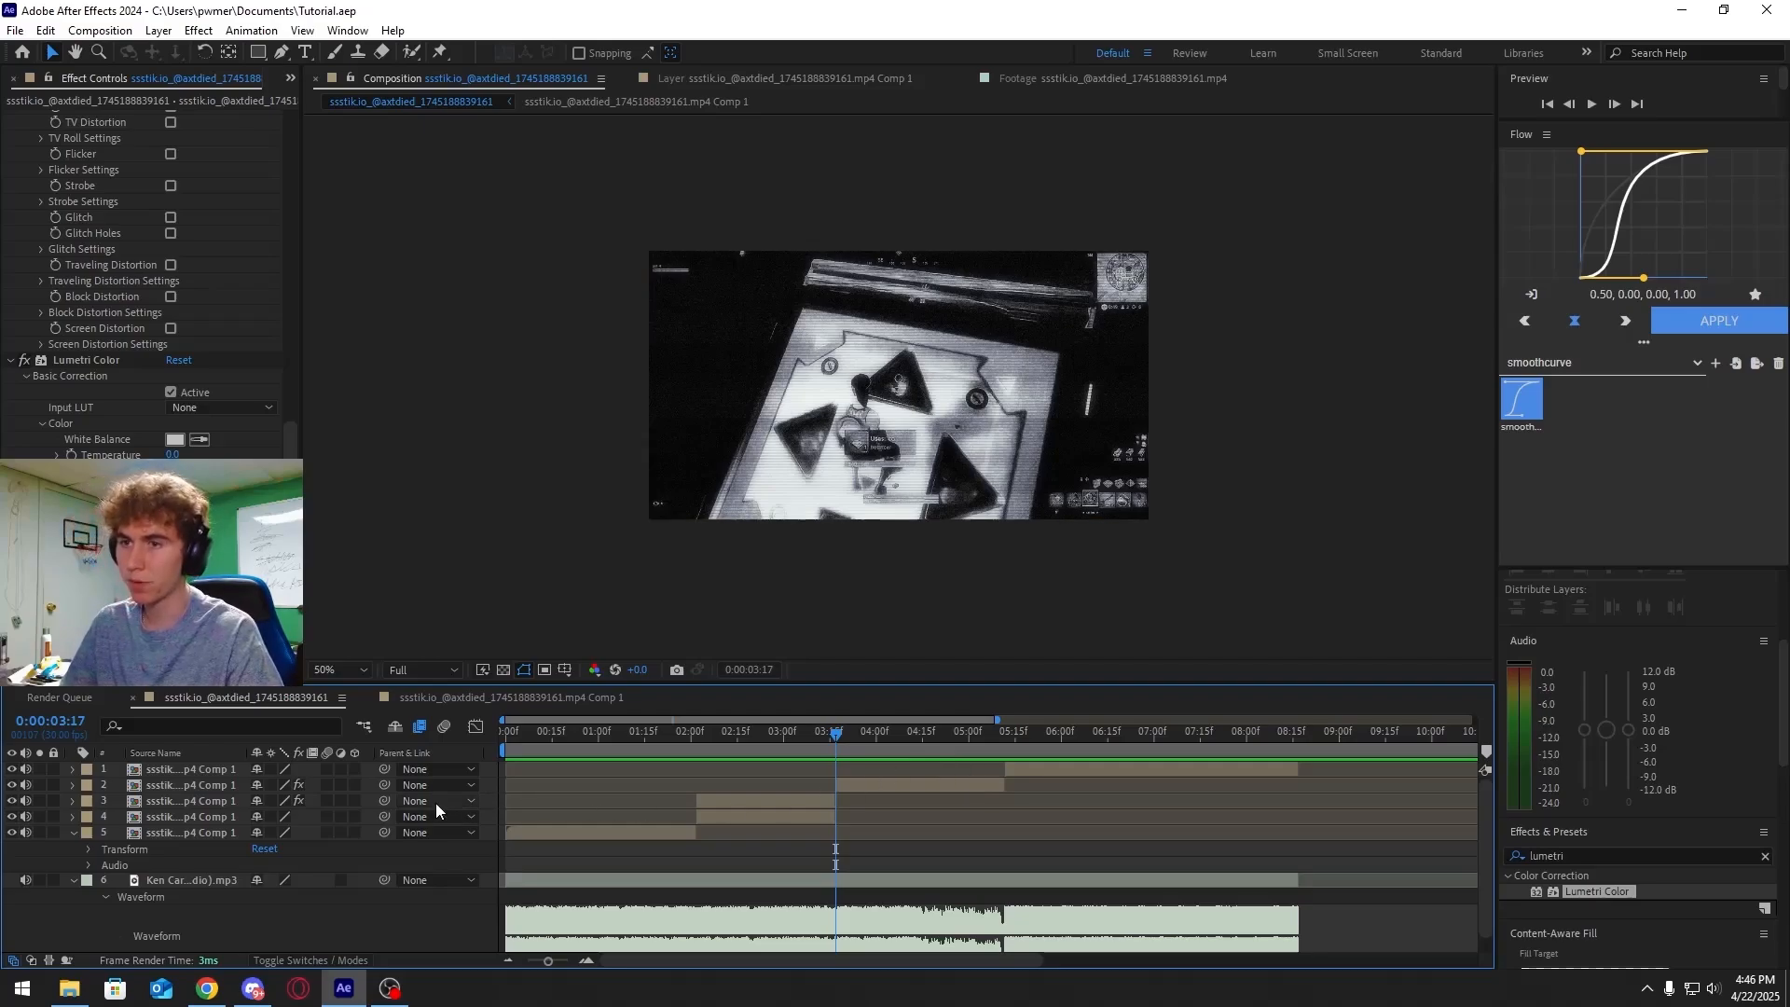
left_click(74, 830)
left_click(74, 849)
right_click(121, 897)
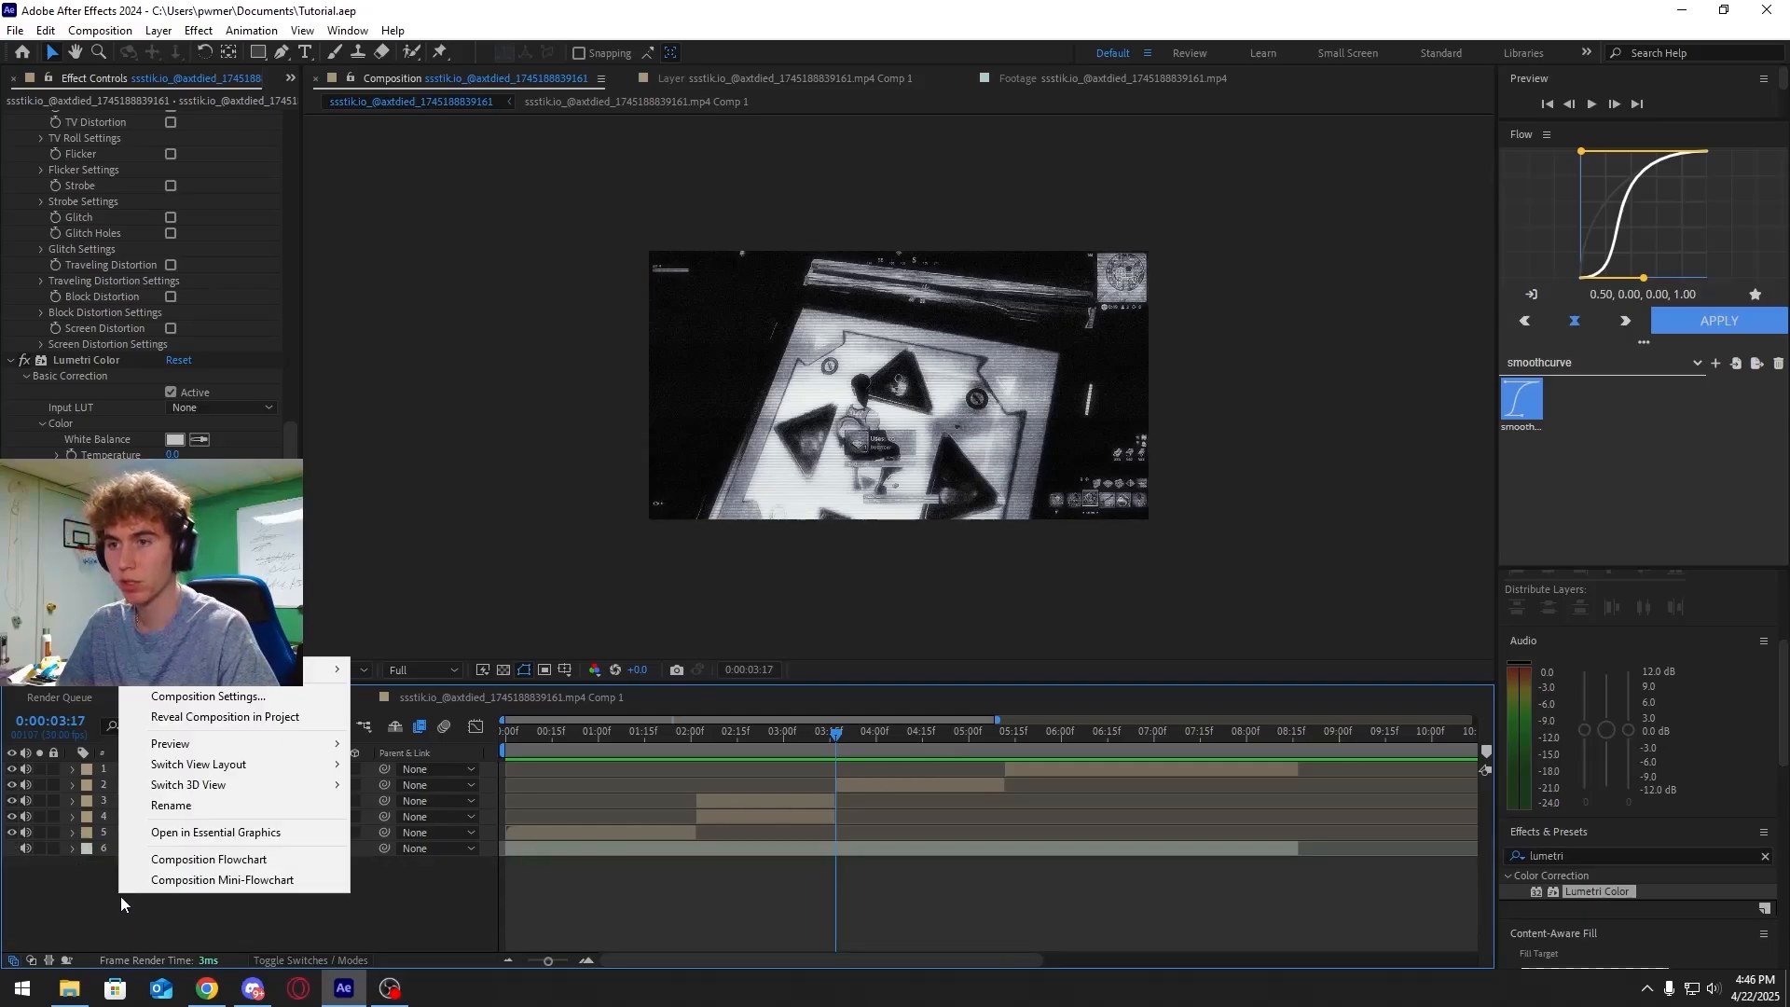
right_click(242, 916)
right_click(206, 923)
mouse_move(415, 687)
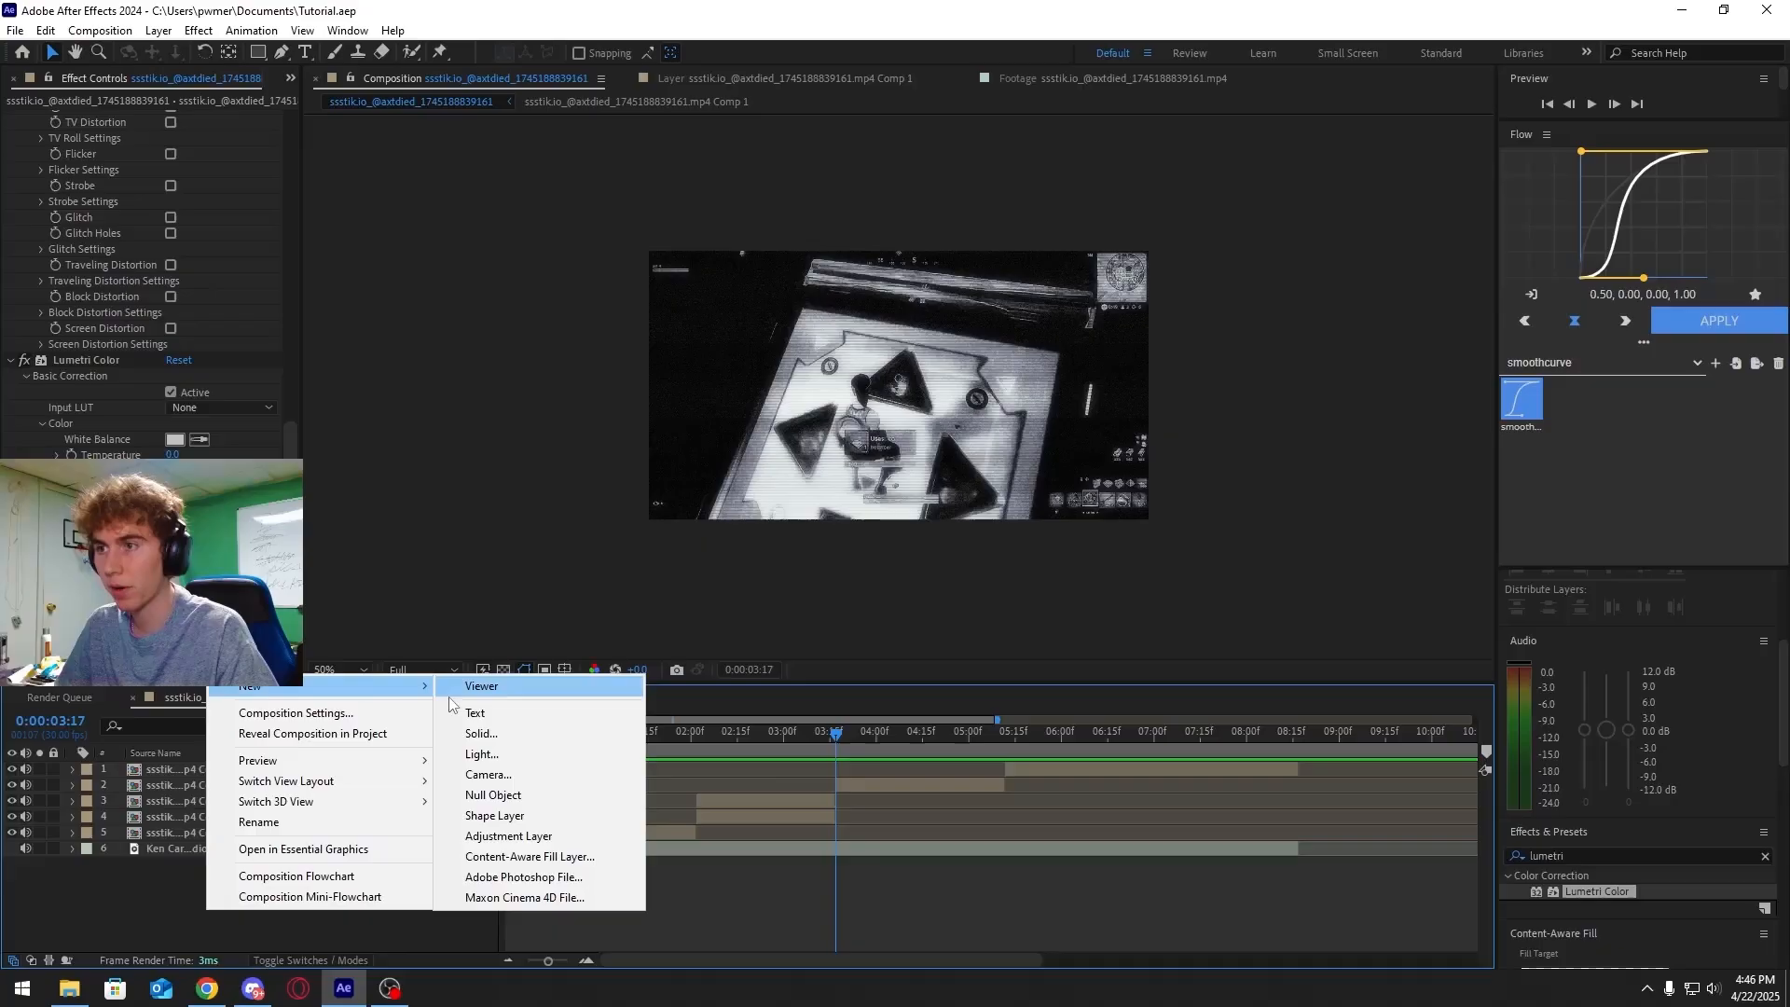
left_click(535, 712)
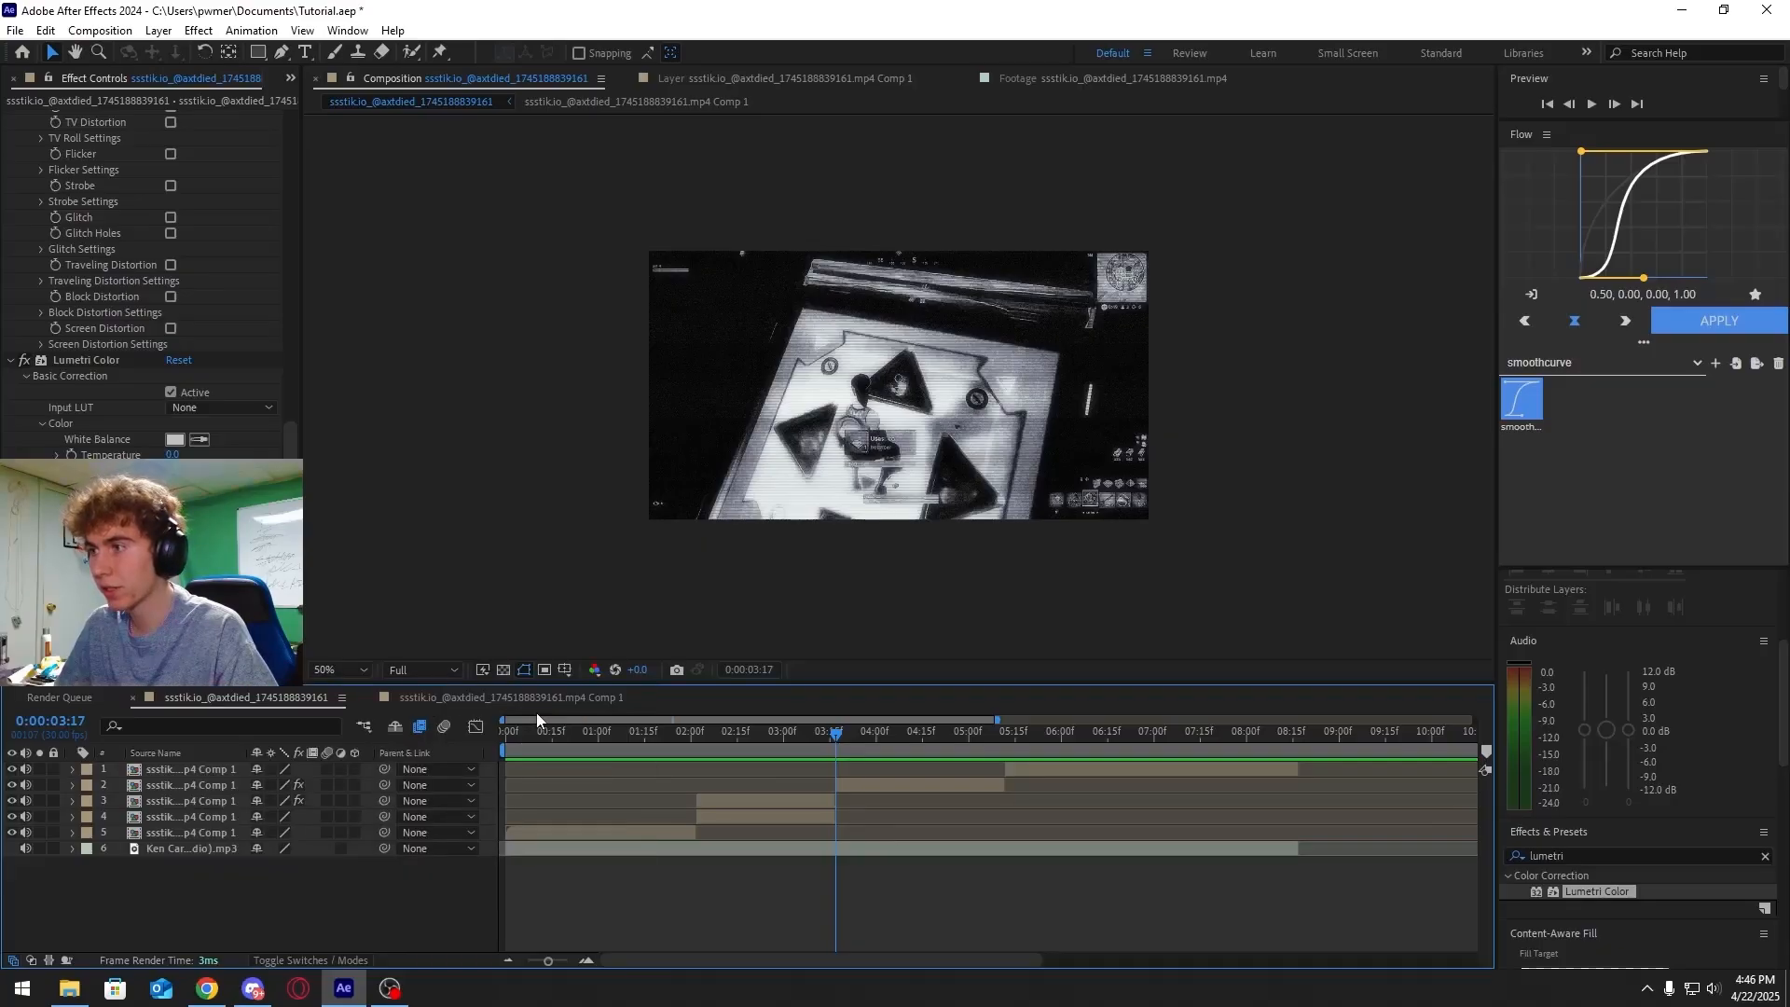
left_click_drag(505, 769, 665, 774)
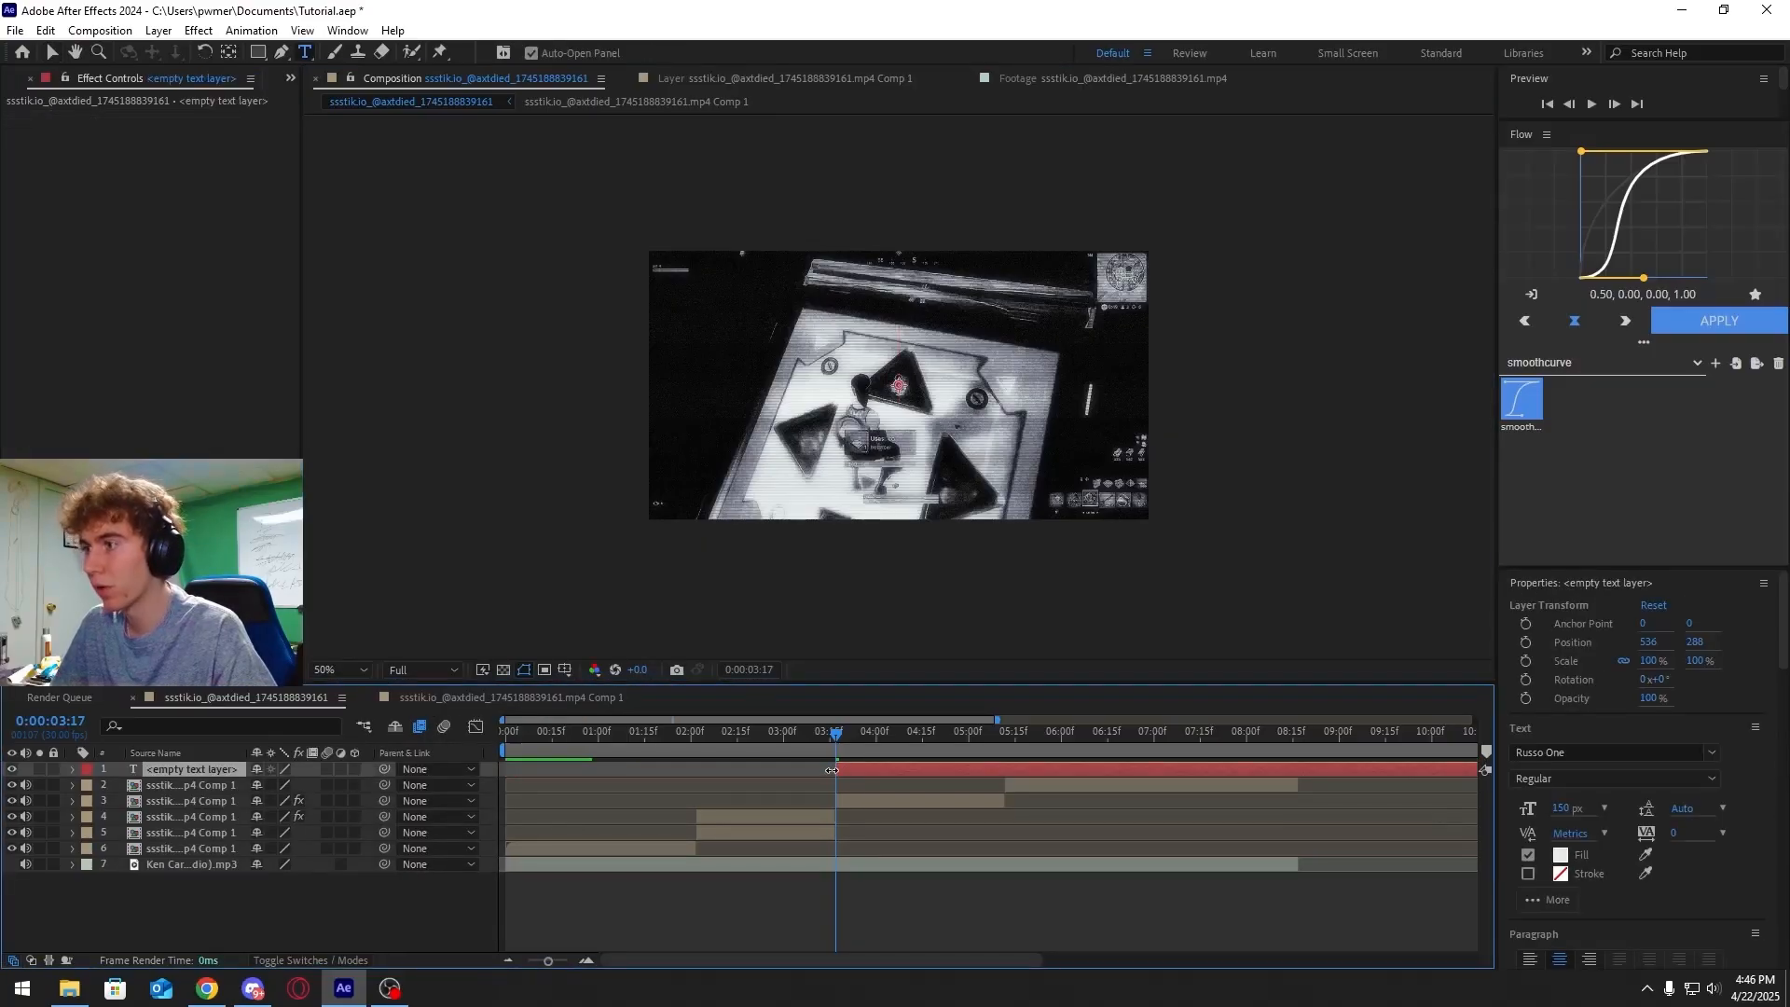
Enlarge the ALL text layer to about 306% scale so the word fills the frame
left_click_drag(828, 747, 871, 737)
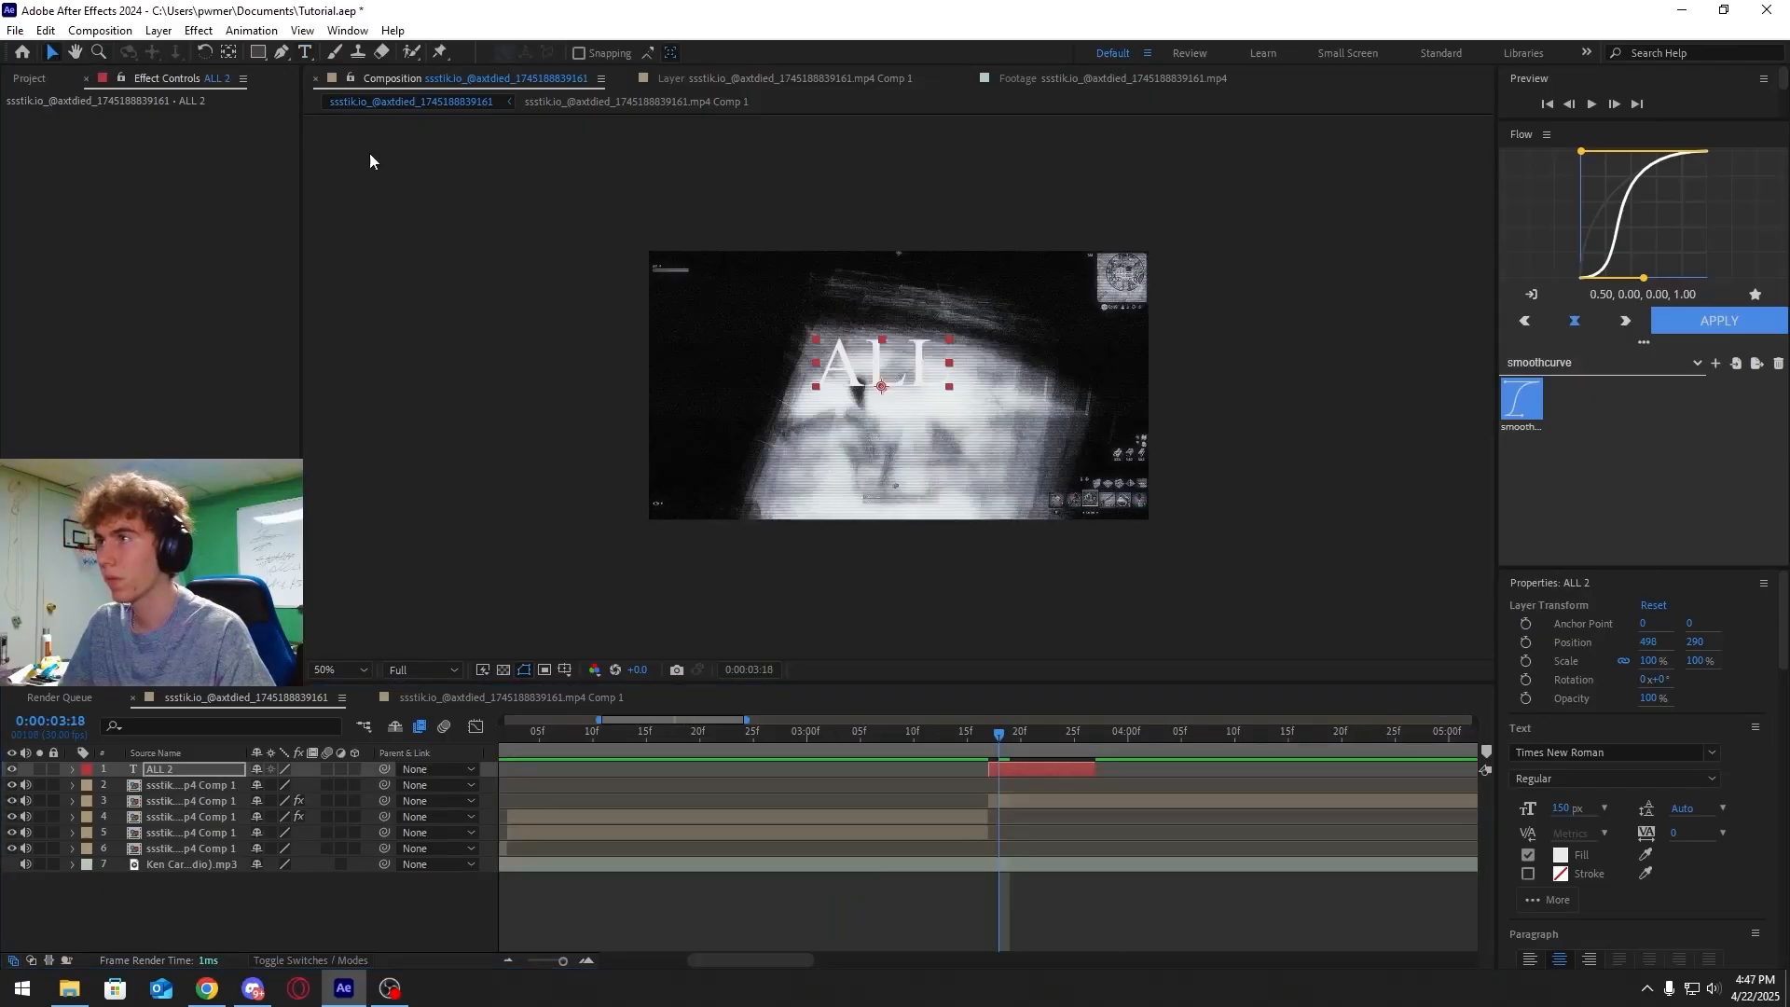
left_click(814, 392)
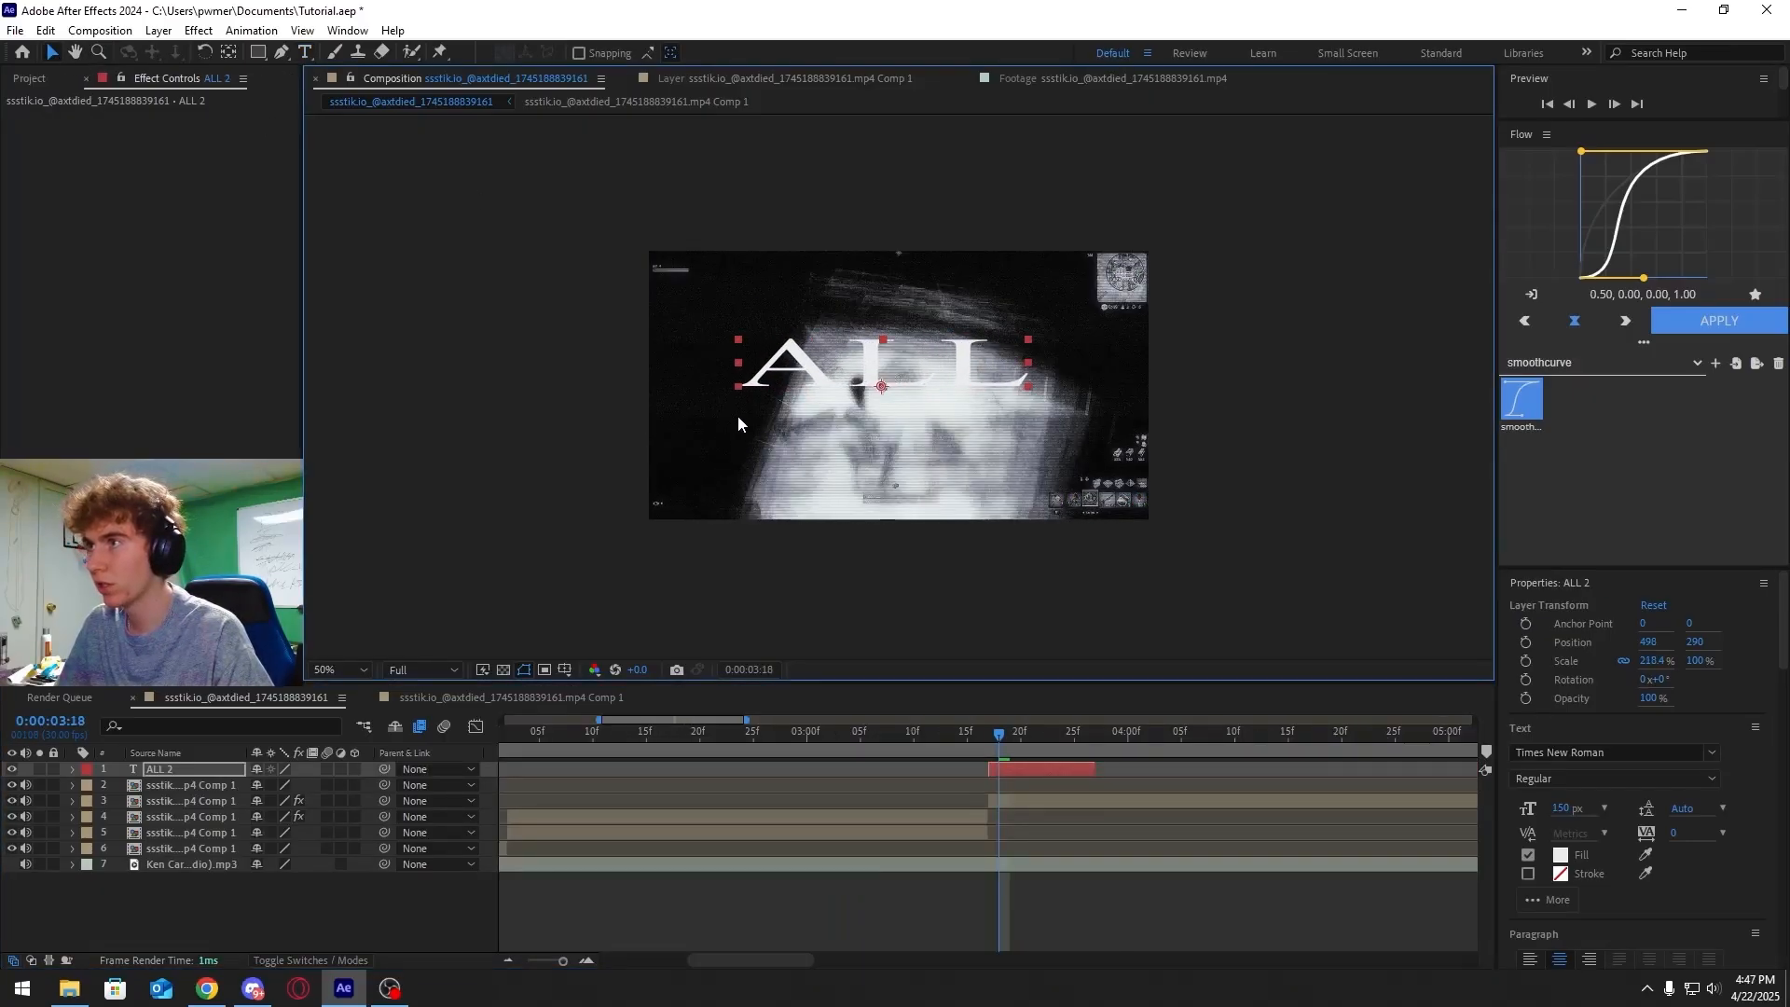
left_click_drag(738, 417, 680, 511)
left_click_drag(764, 321, 736, 454)
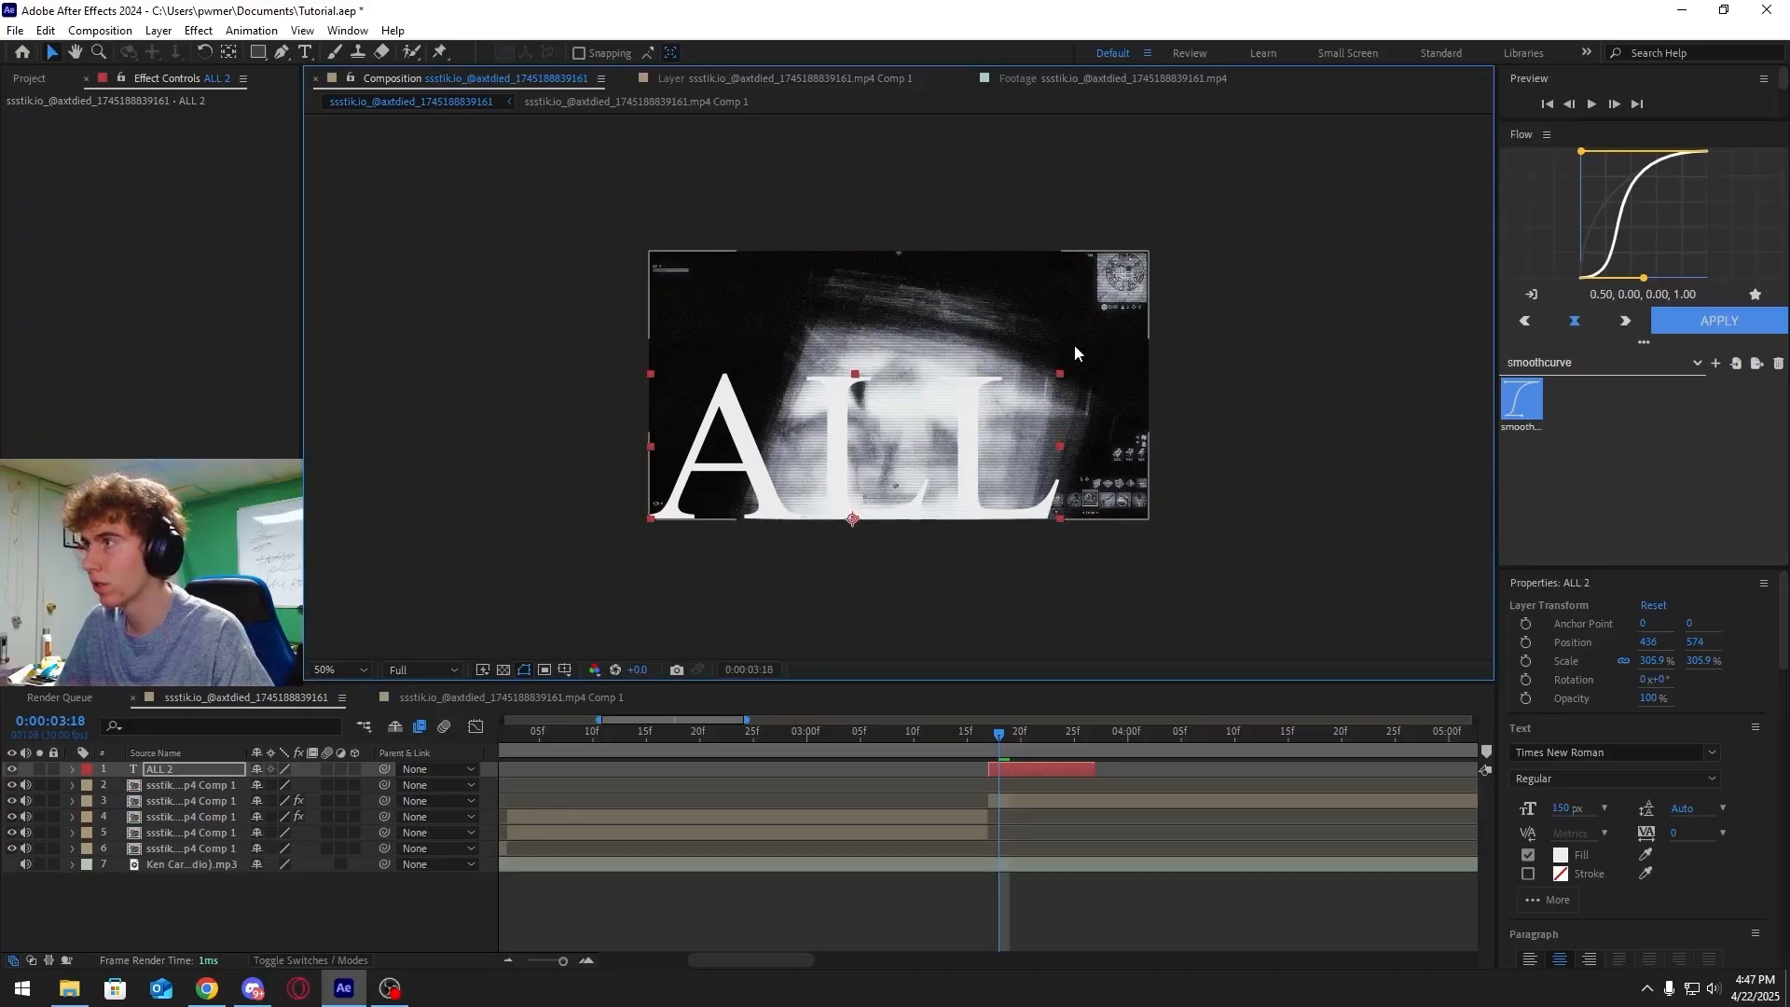
left_click_drag(1060, 373, 1164, 252)
Play and scrub through the sequence of word text layers to preview their timing
left_click_drag(993, 740, 1027, 729)
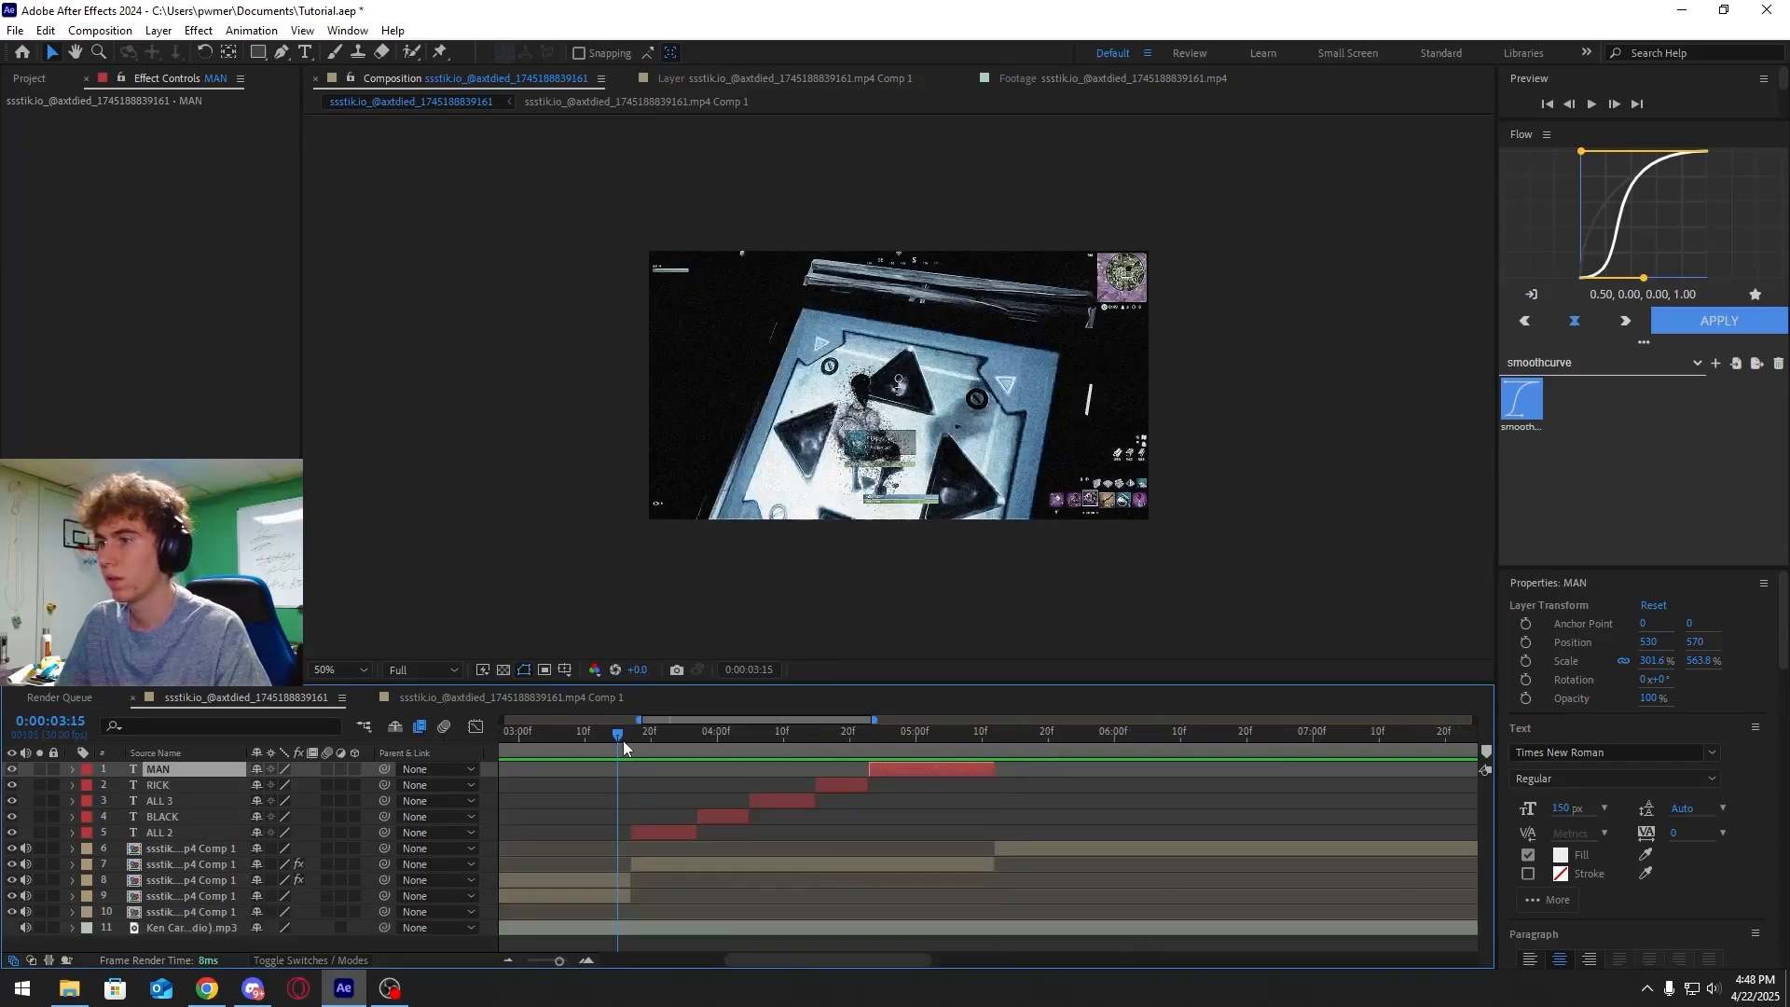
mouse_move(623, 740)
left_mouse_down()
mouse_move(763, 734)
mouse_move(629, 746)
left_mouse_up()
key("space")
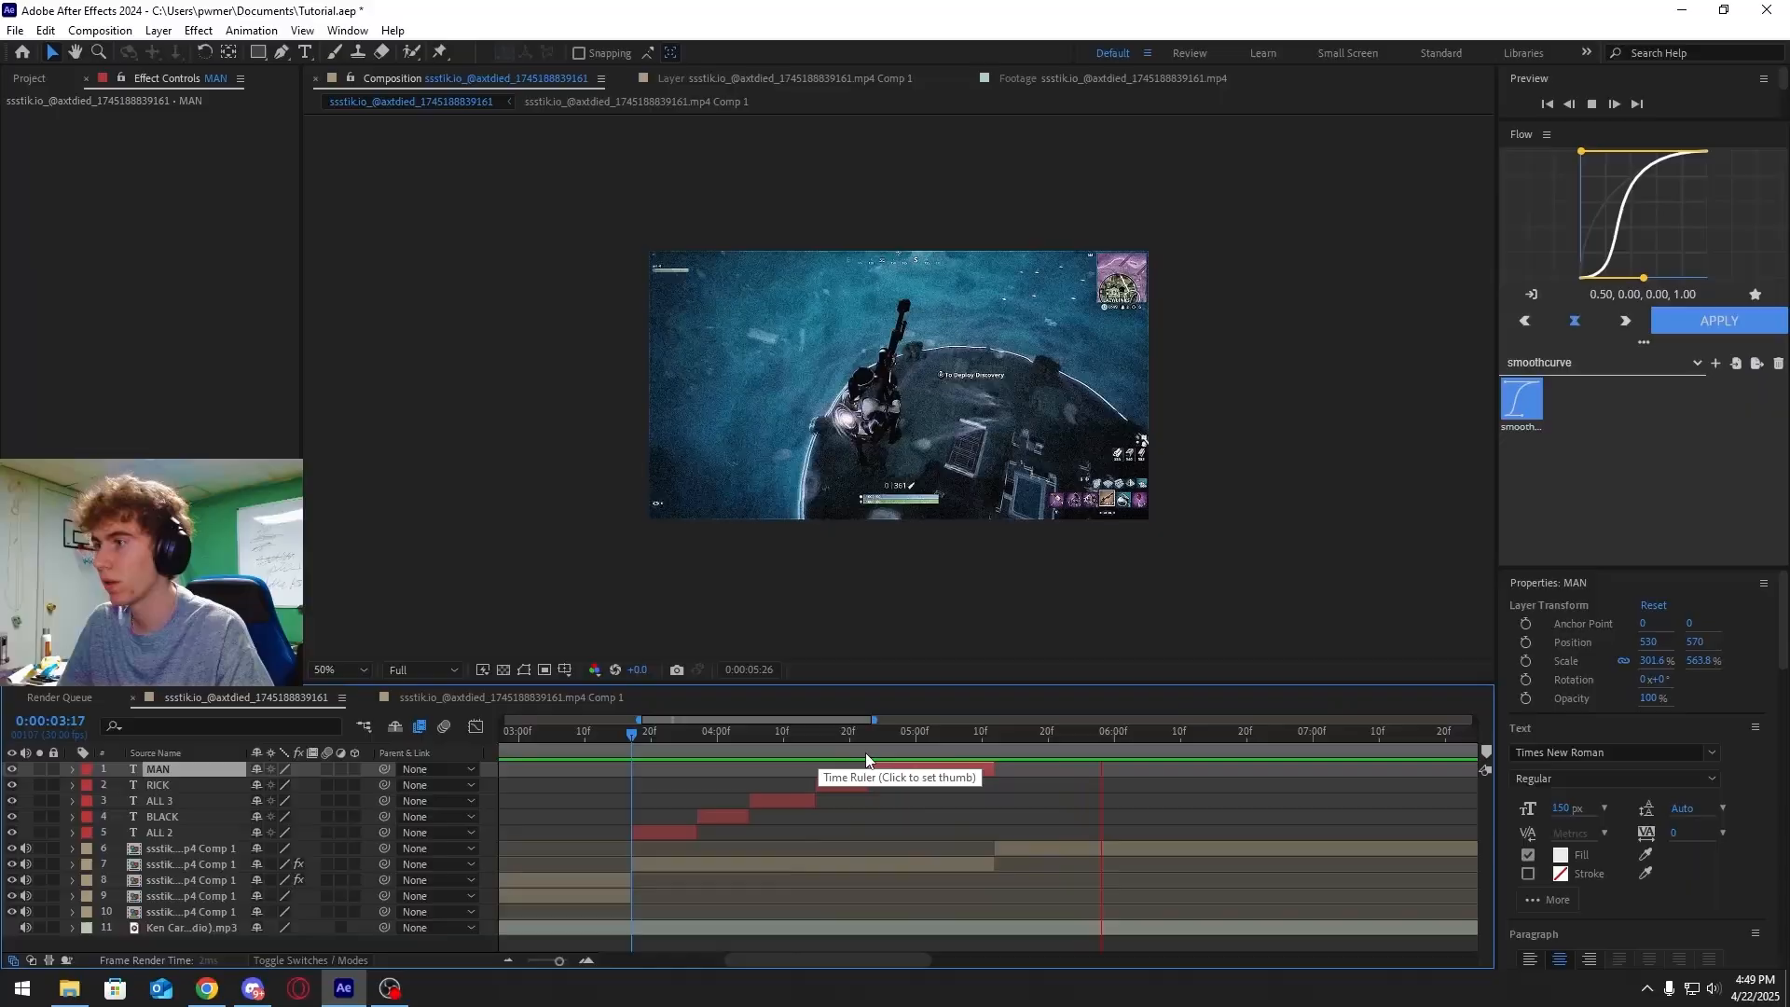
left_click(640, 738)
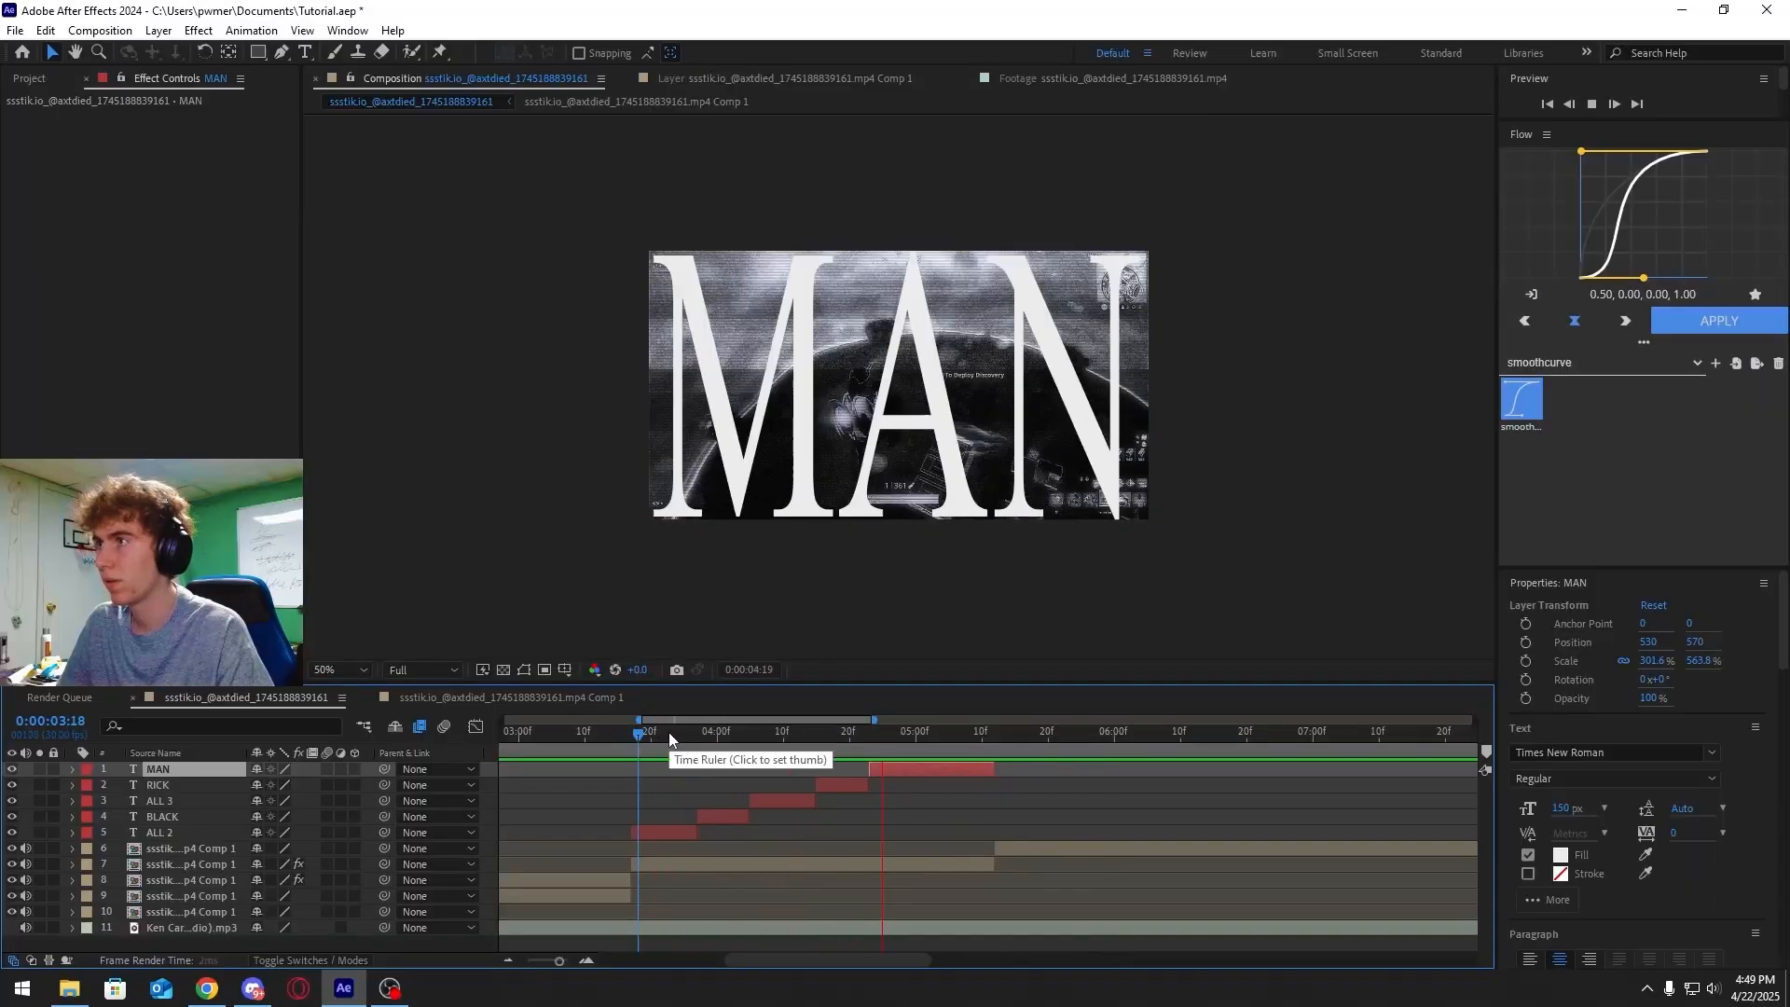
left_click_drag(668, 733, 857, 735)
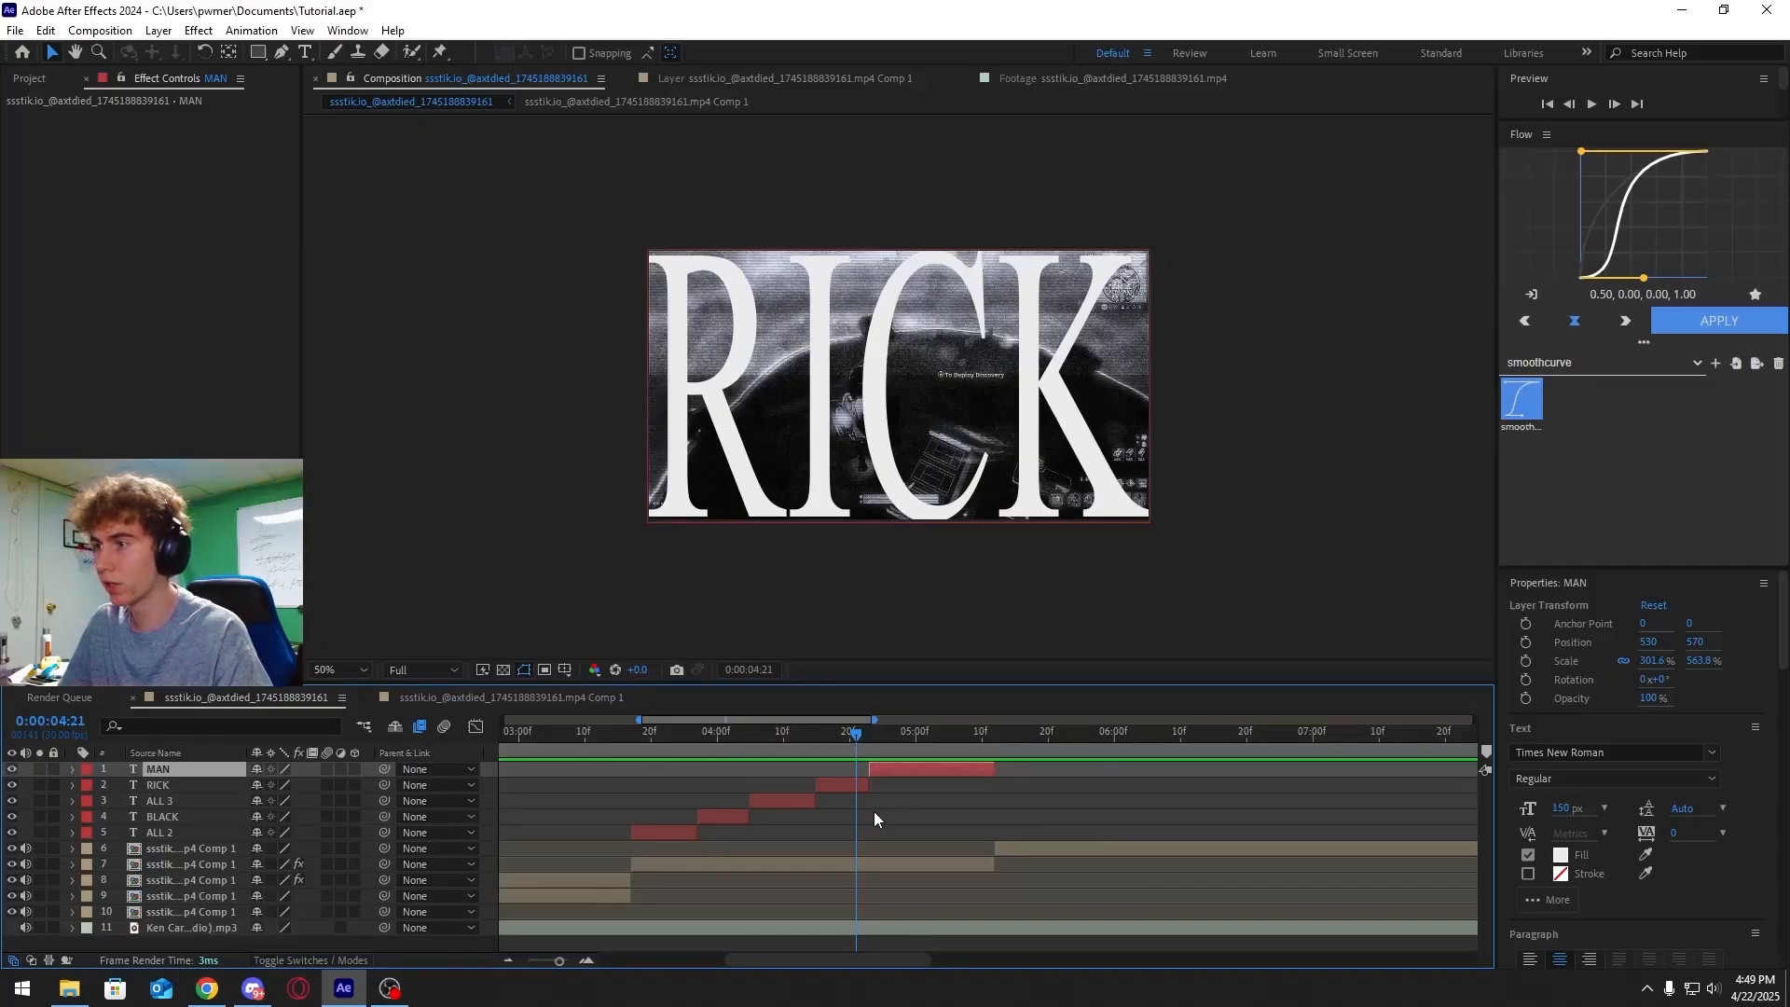
Select the five word text layers MAN, RICK, ALL 3, BLACK and ALL 2 and pre-compose them, moving all attributes
left_click(691, 831)
left_click(729, 817, "shift")
left_click(792, 801, "shift")
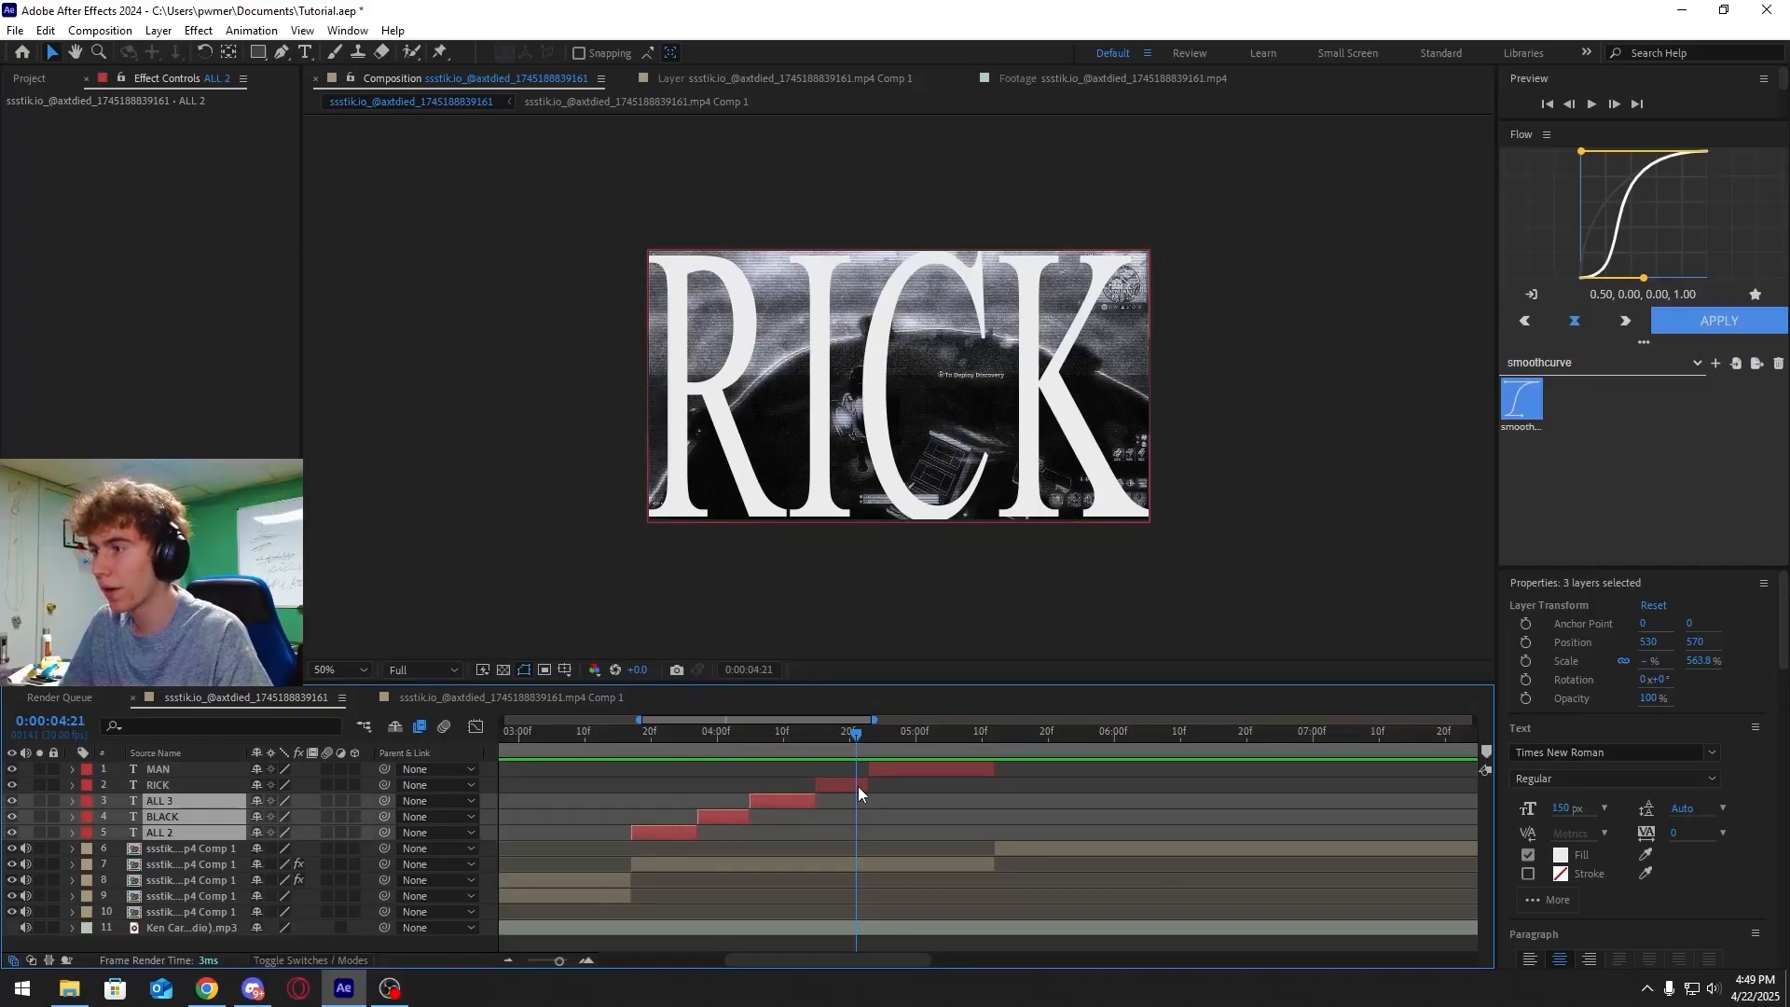
left_click(858, 786, "shift")
left_click(912, 768, "shift")
right_click(915, 768)
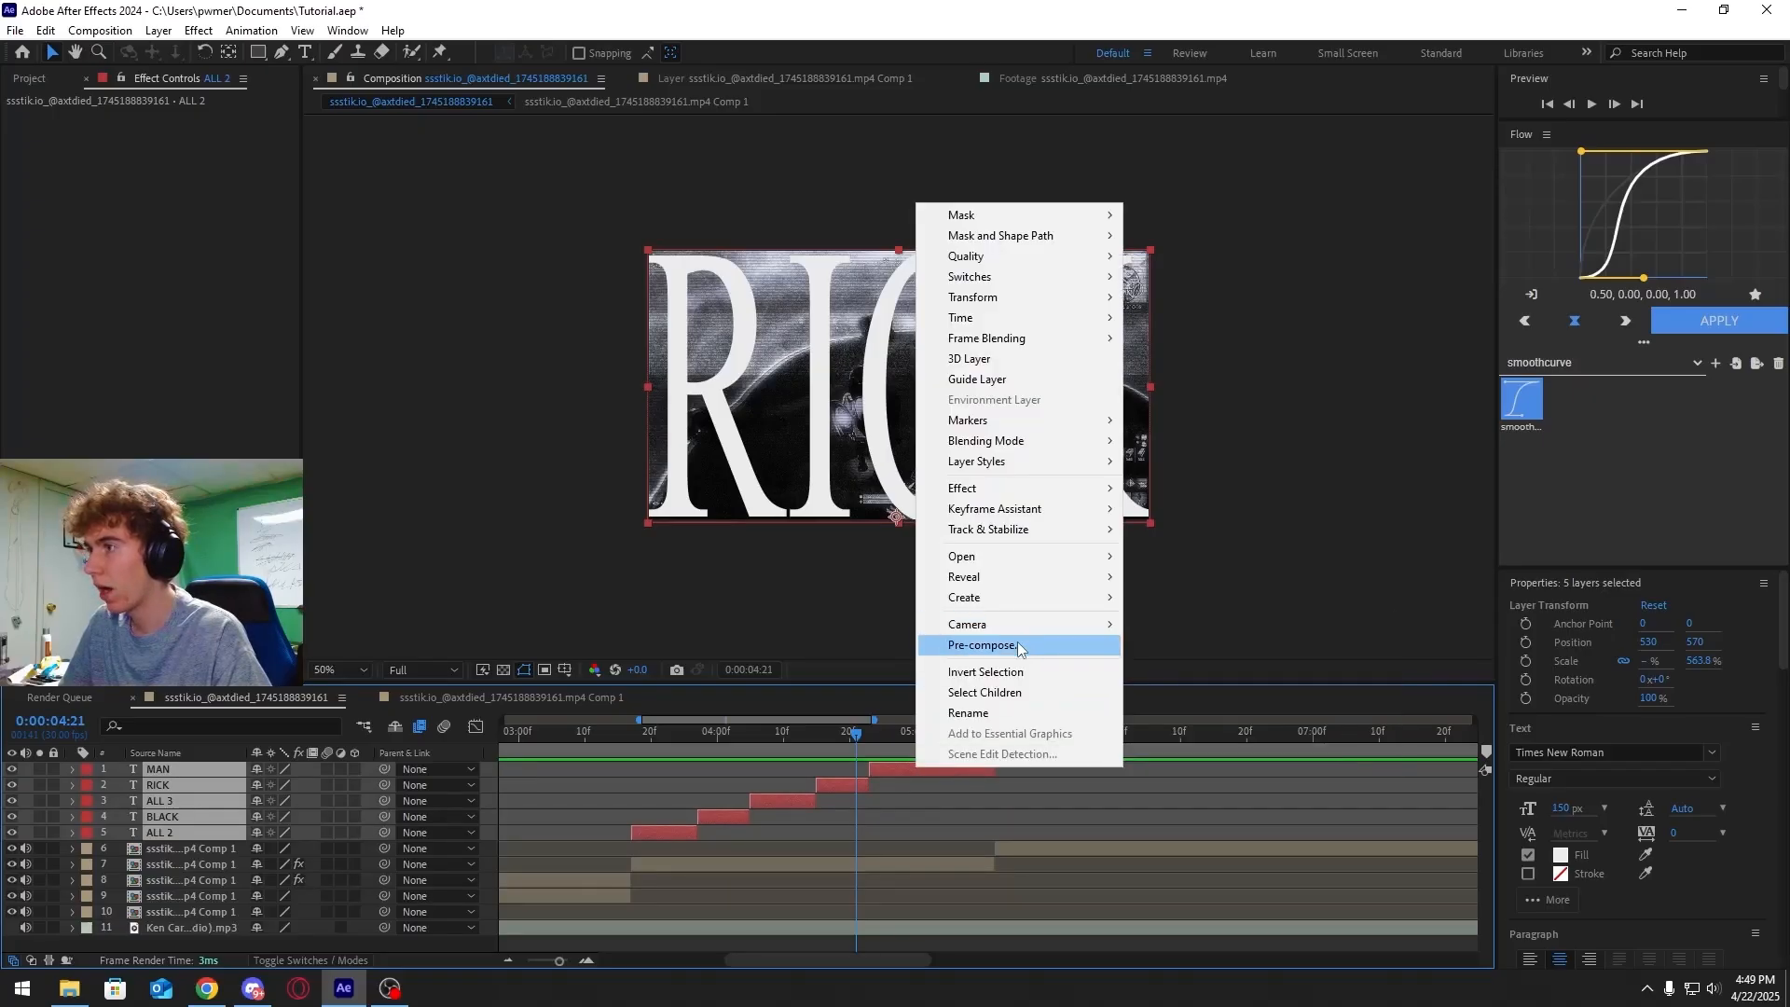
left_click(970, 639)
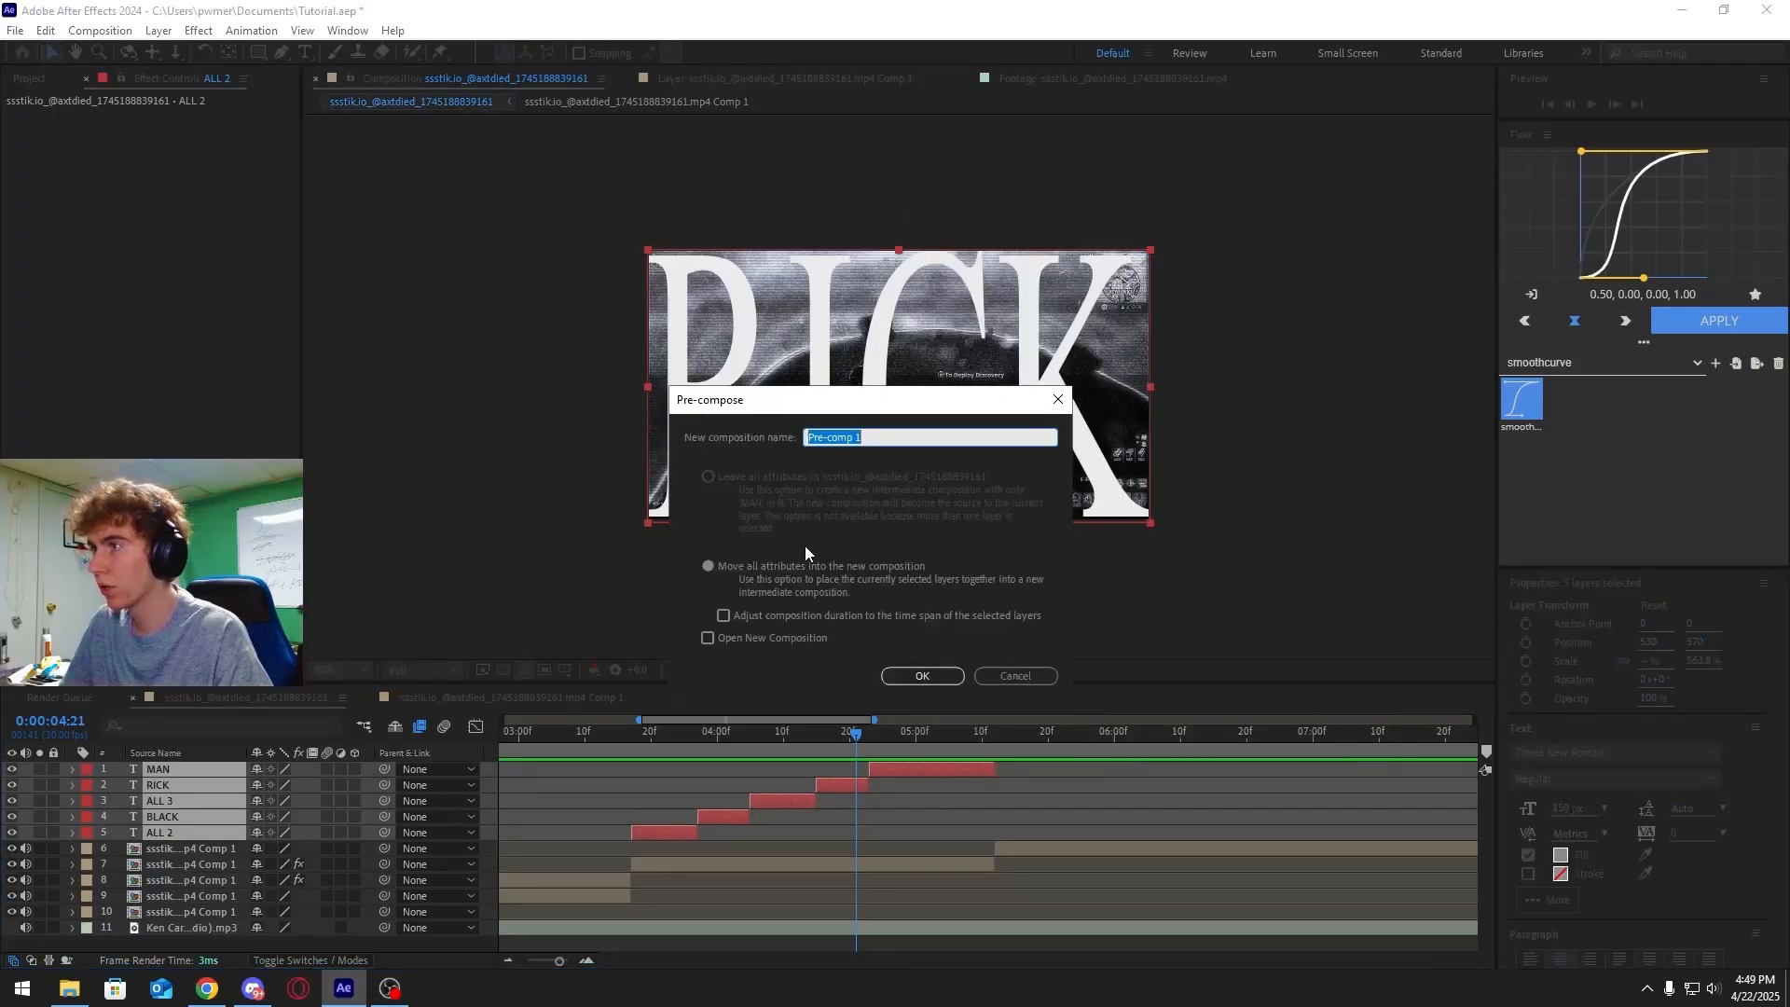
left_click(922, 677)
Apply the Sapphire S_ScanLines effect to the text pre-comp layer, dismissing the Scale Color dialog
left_click_drag(938, 738, 996, 747)
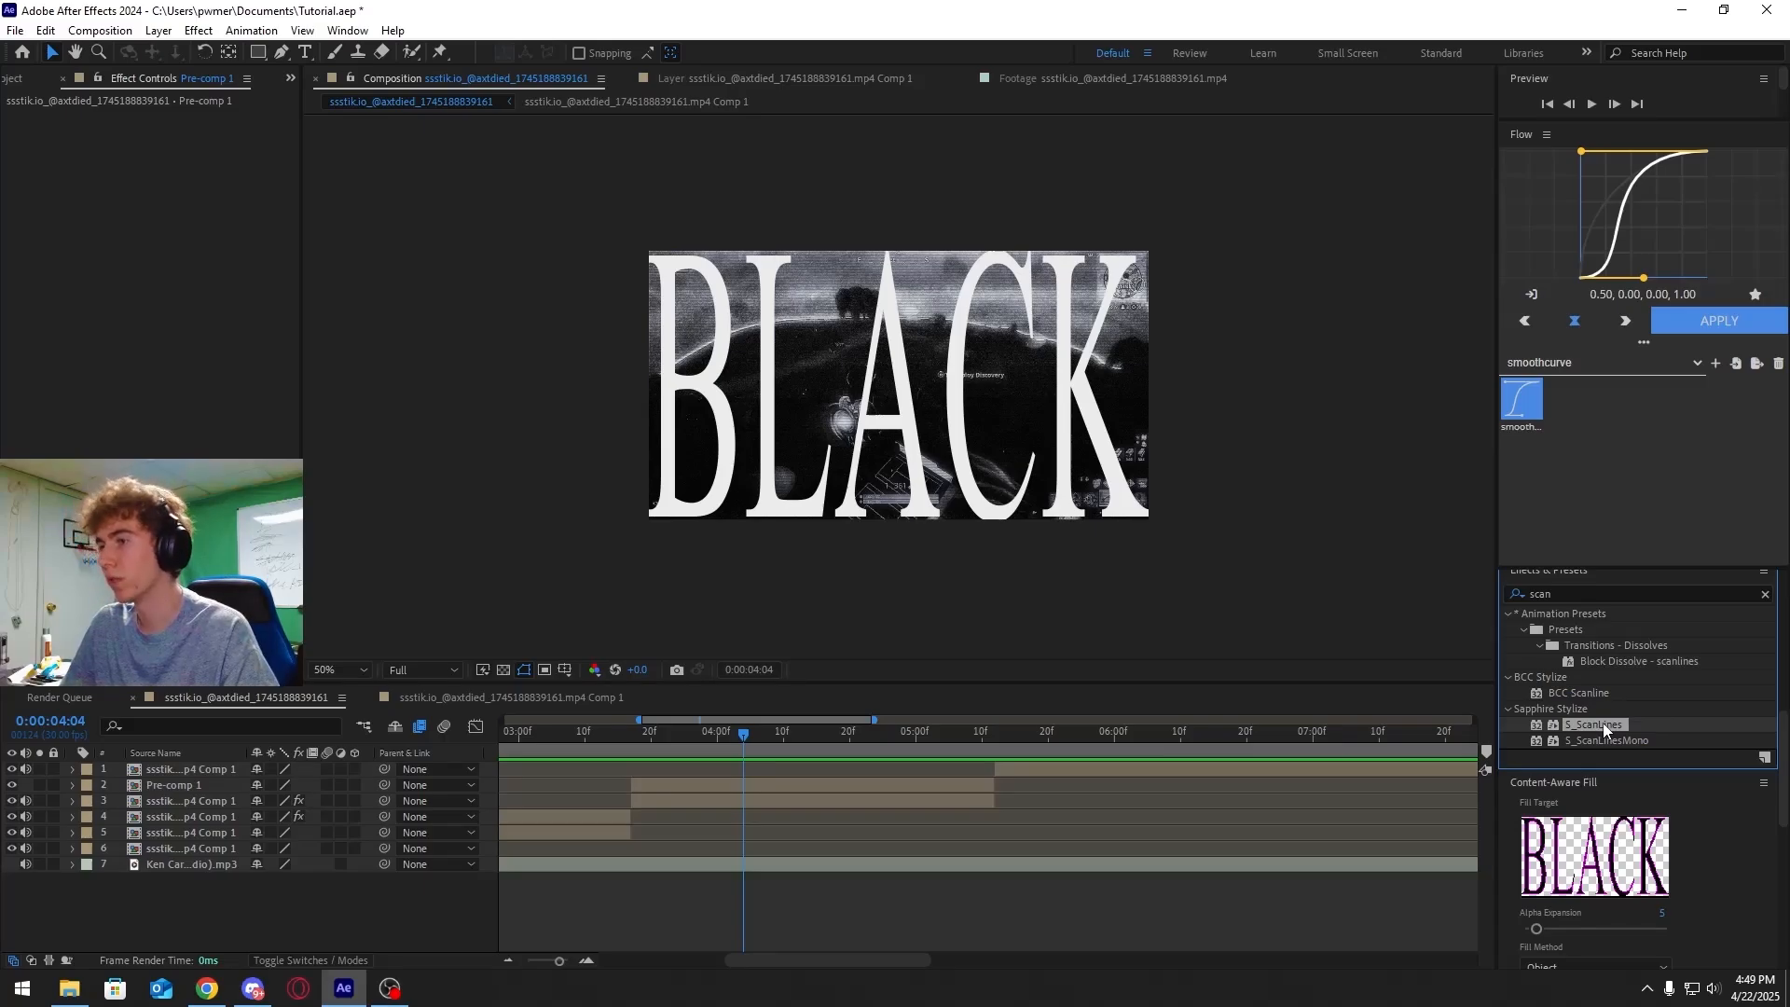
left_click_drag(1603, 725, 839, 783)
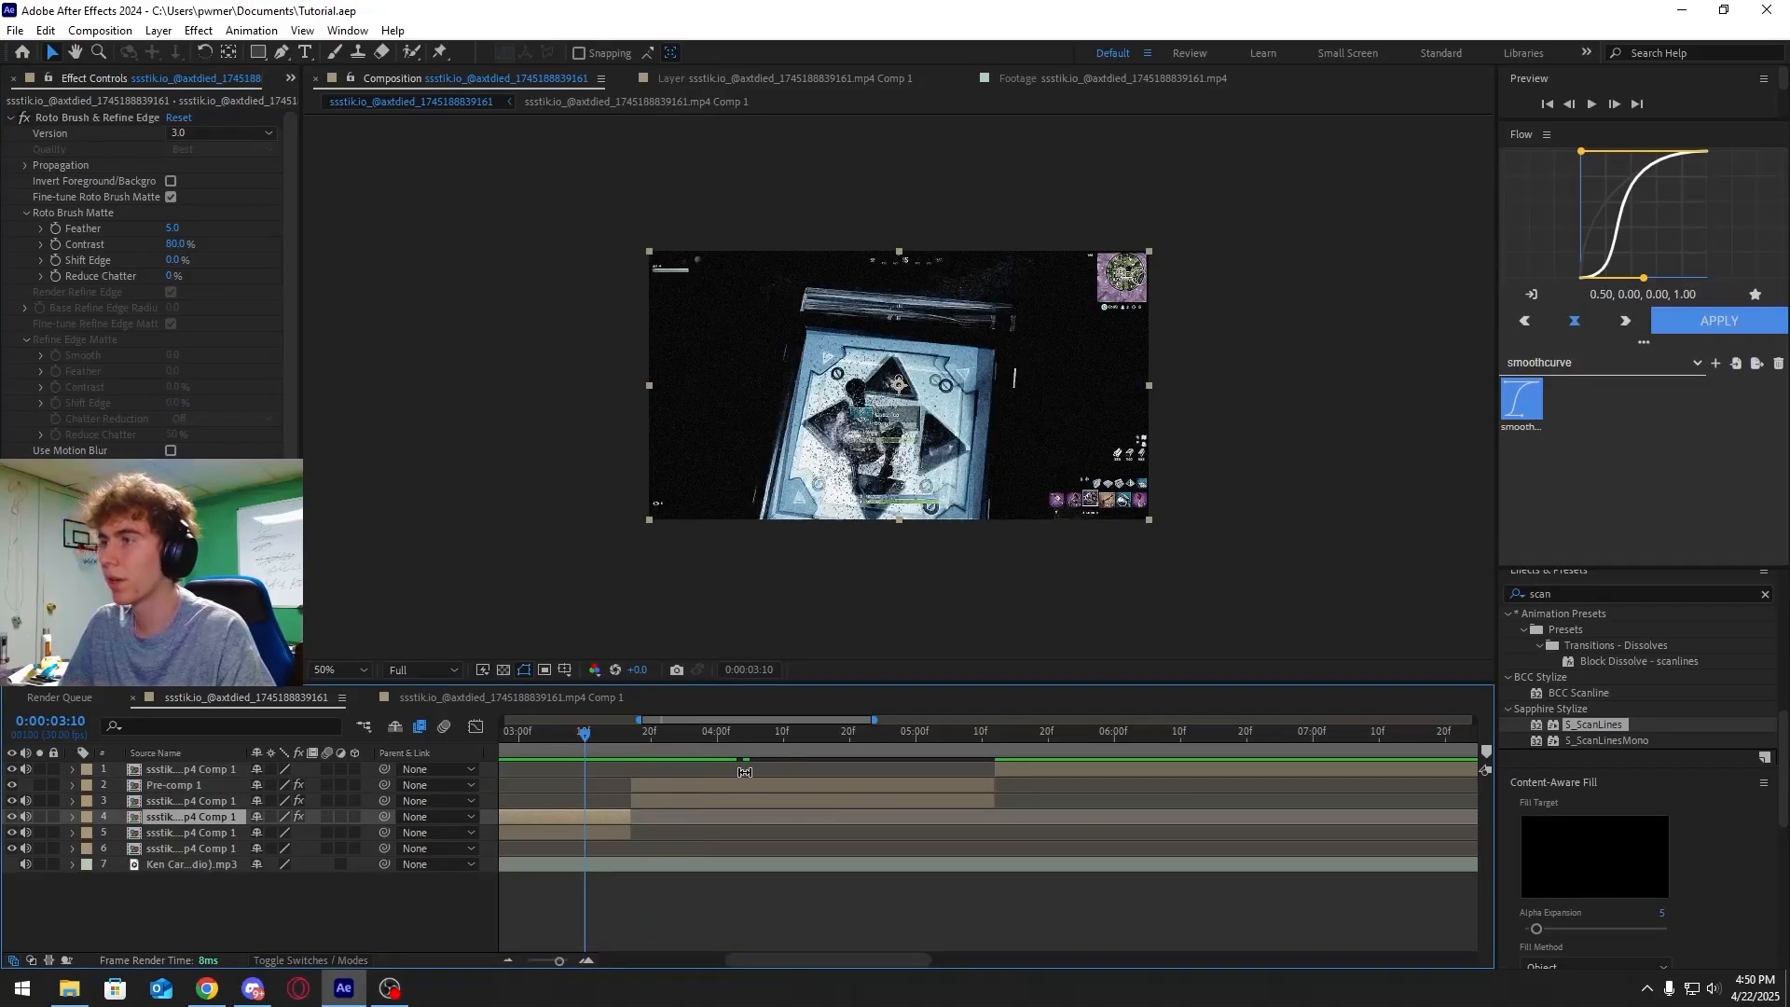
key("space")
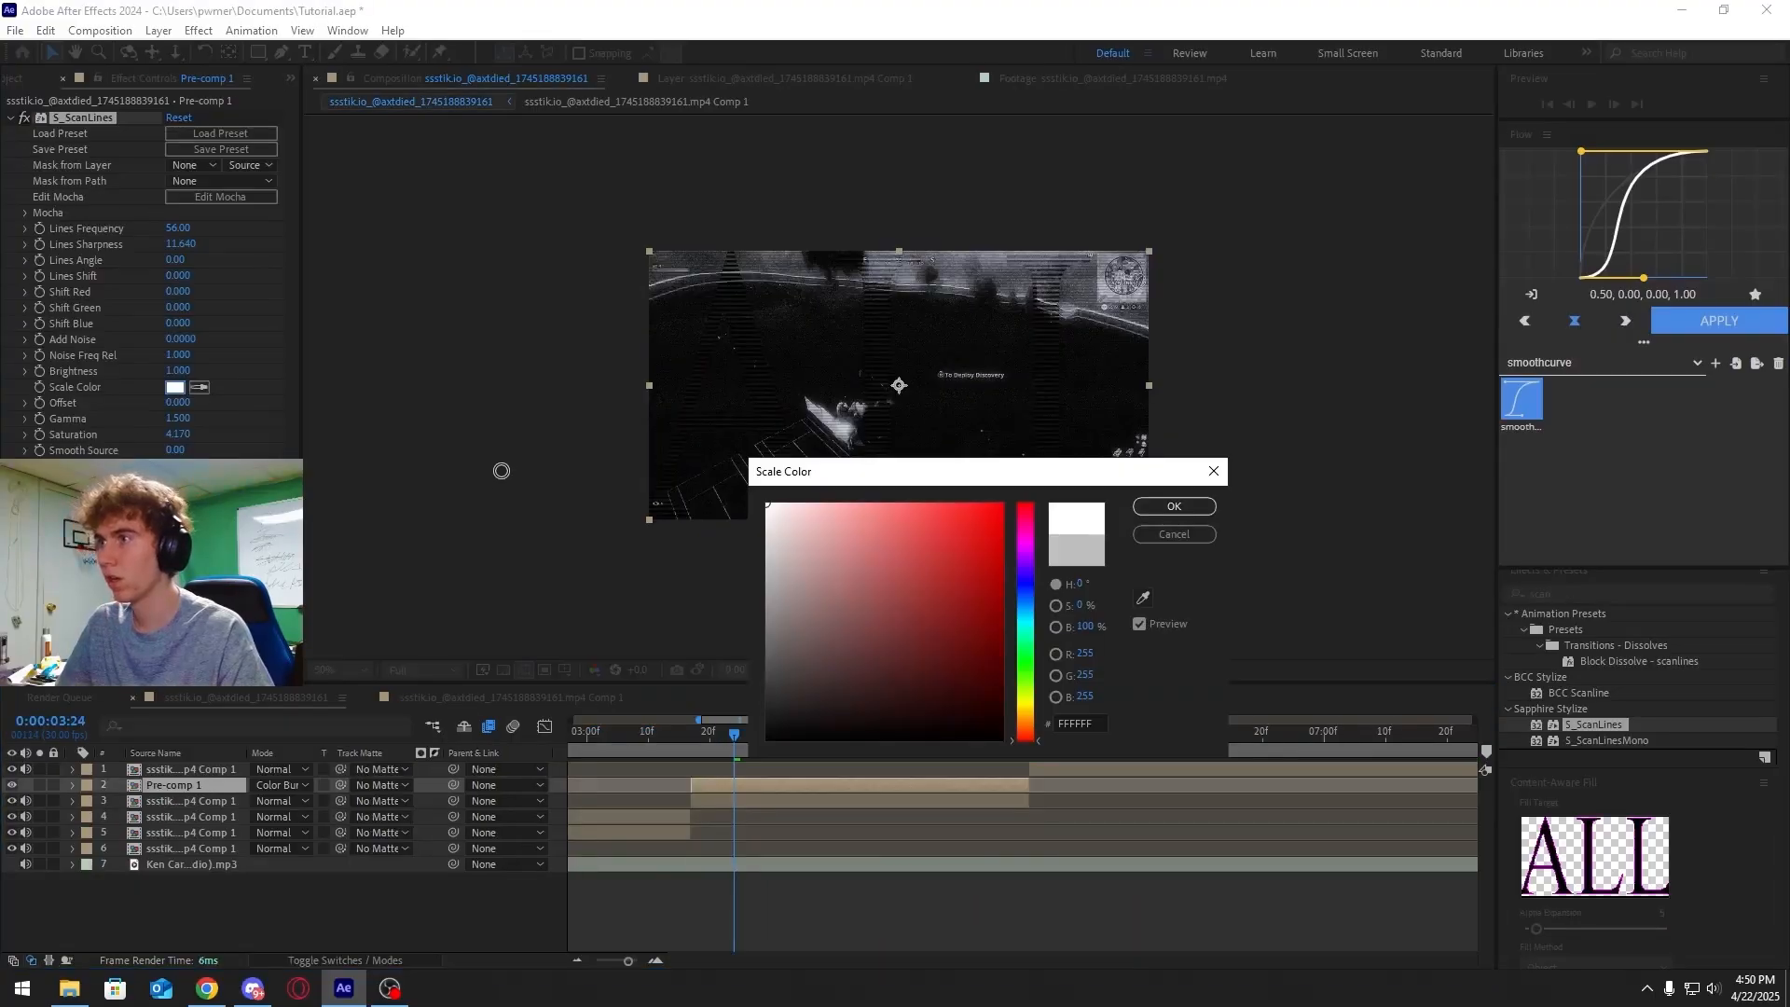
mouse_move(490, 627)
left_mouse_down()
mouse_move(528, 612)
mouse_move(570, 408)
left_mouse_up()
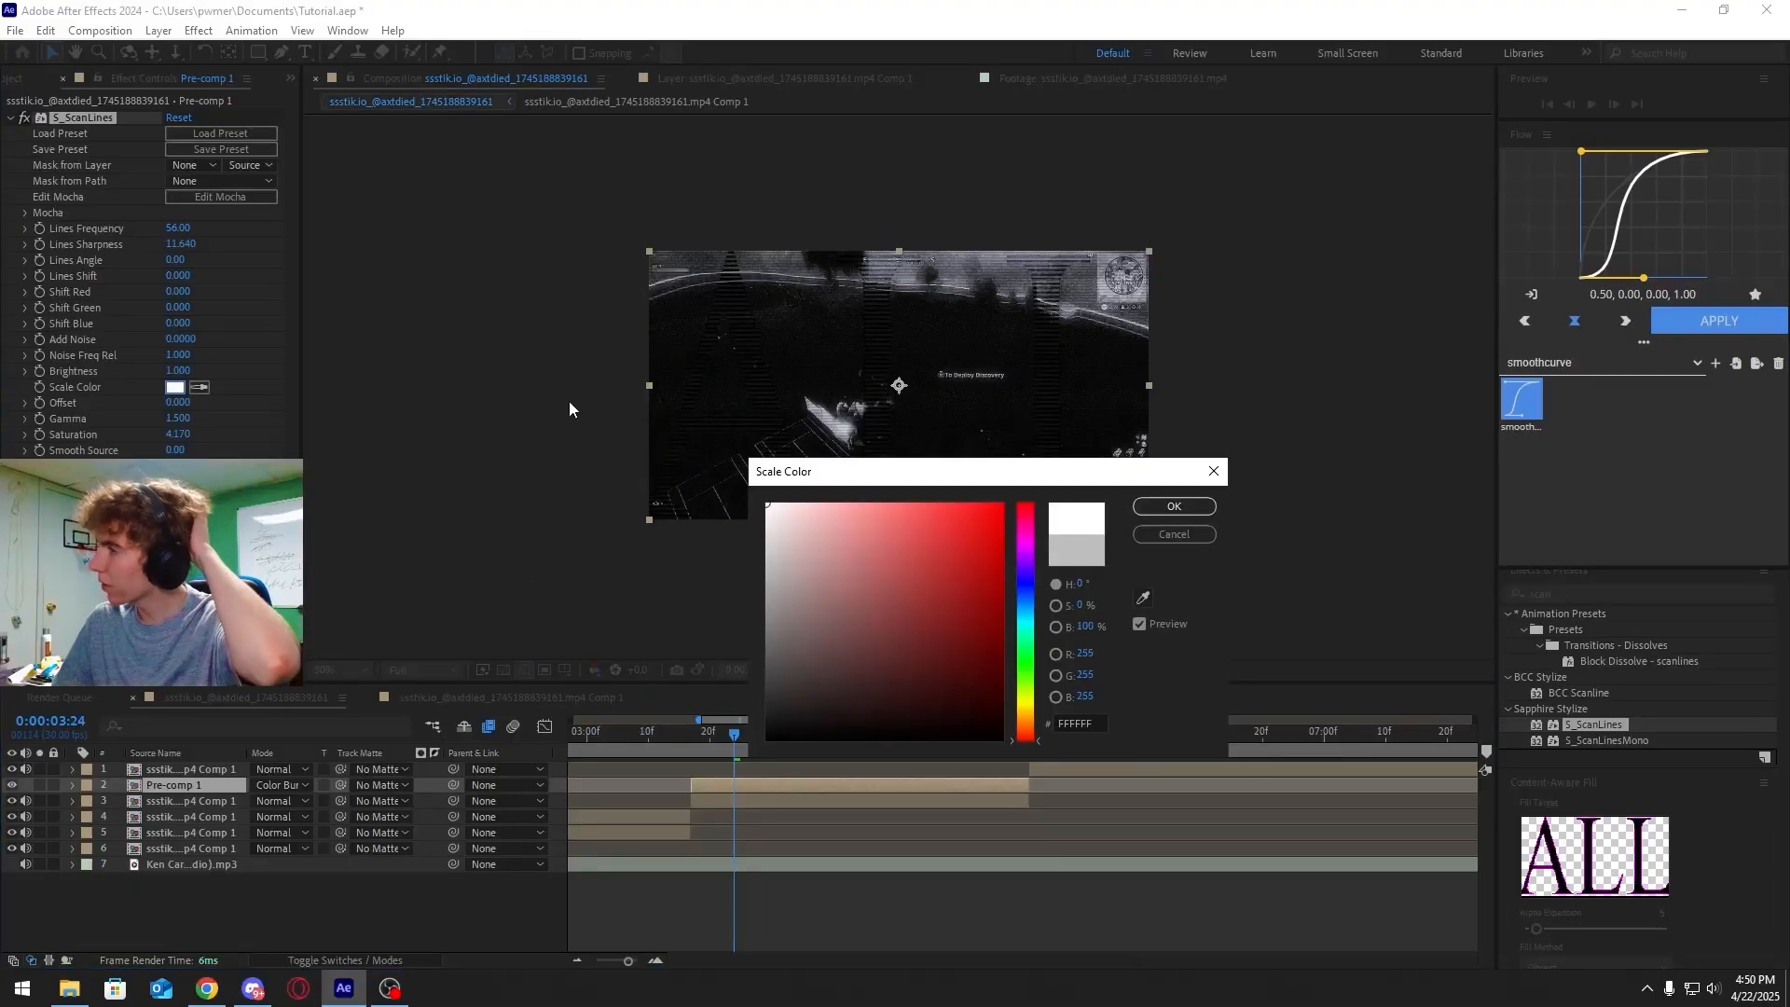
left_click(1176, 534)
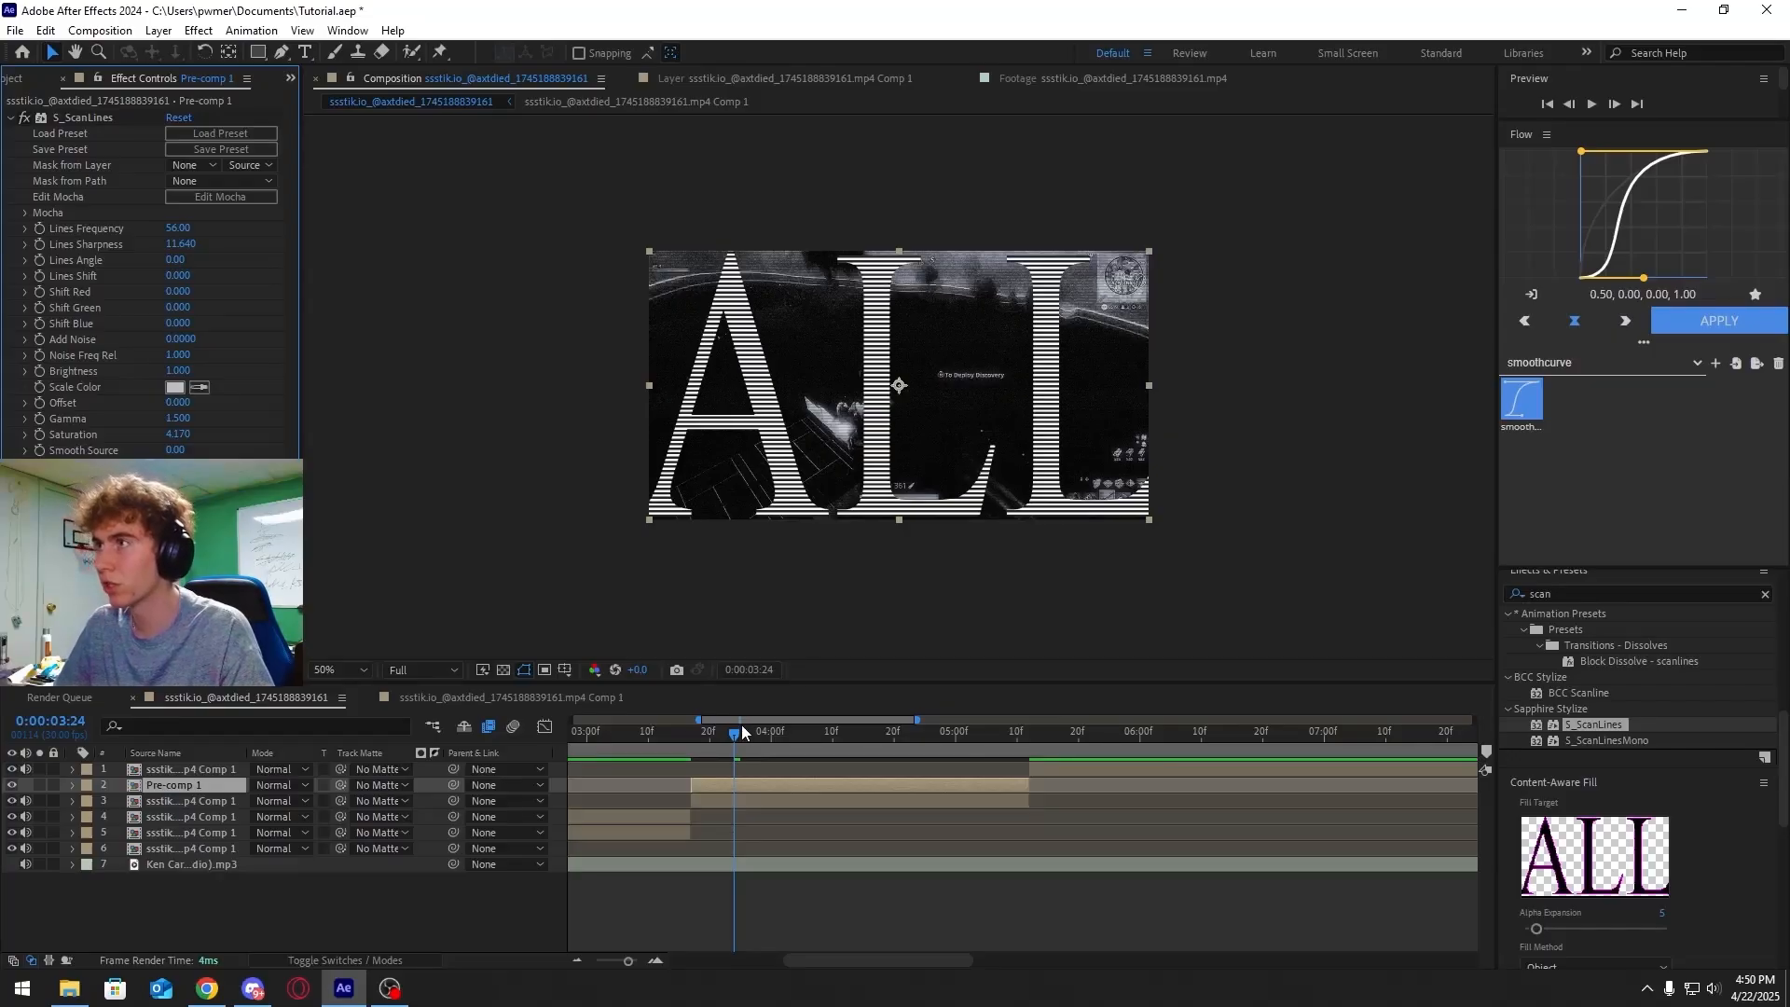
Try Color Burn and Overlay blending modes on the text pre-comp layer while previewing
left_click(283, 784)
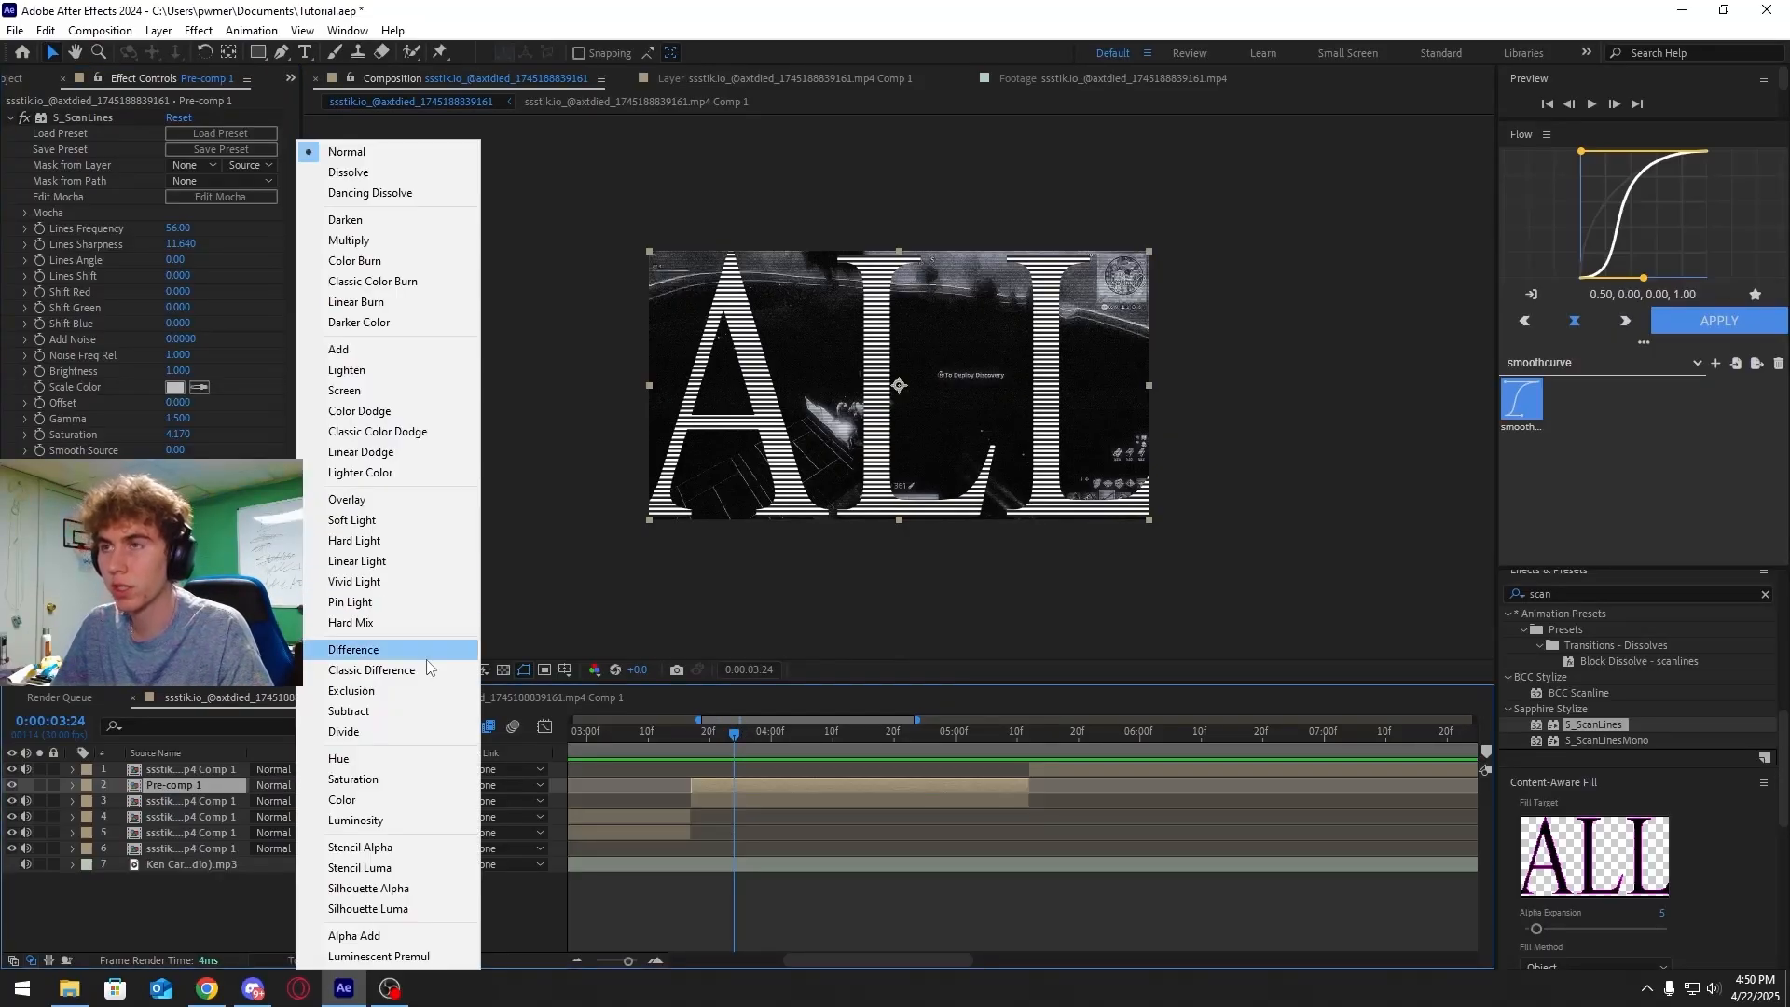
left_click(336, 261)
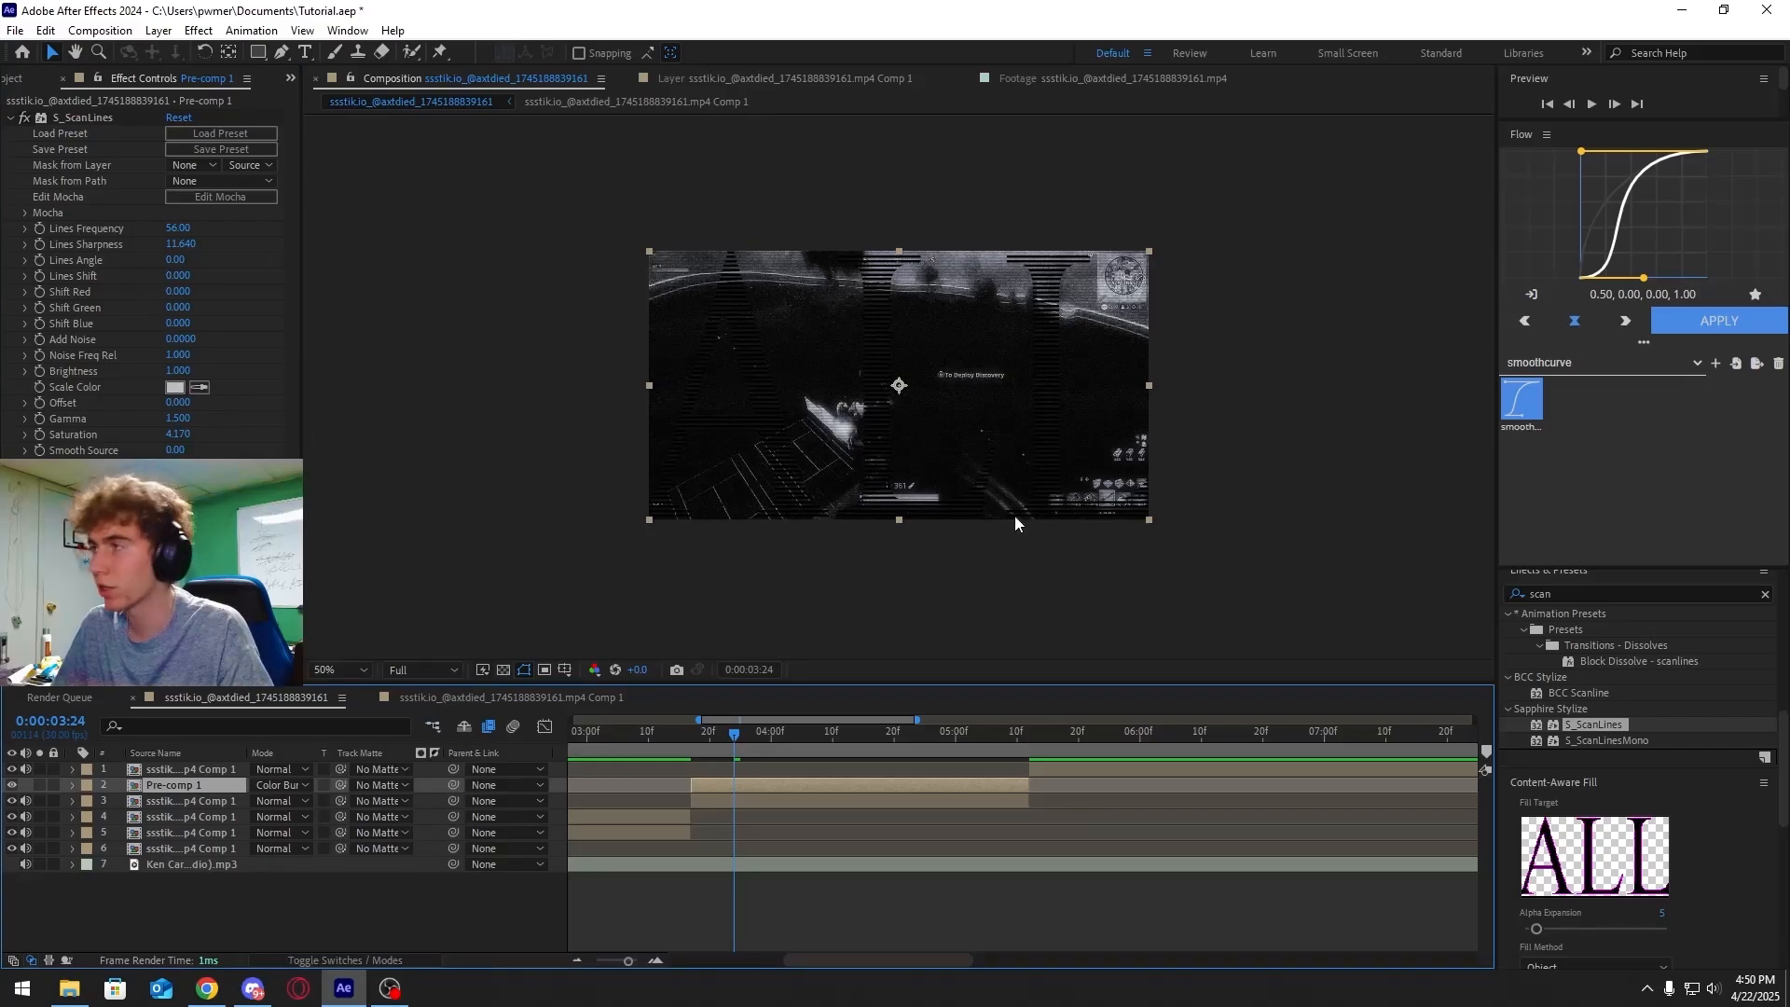
left_click(689, 734)
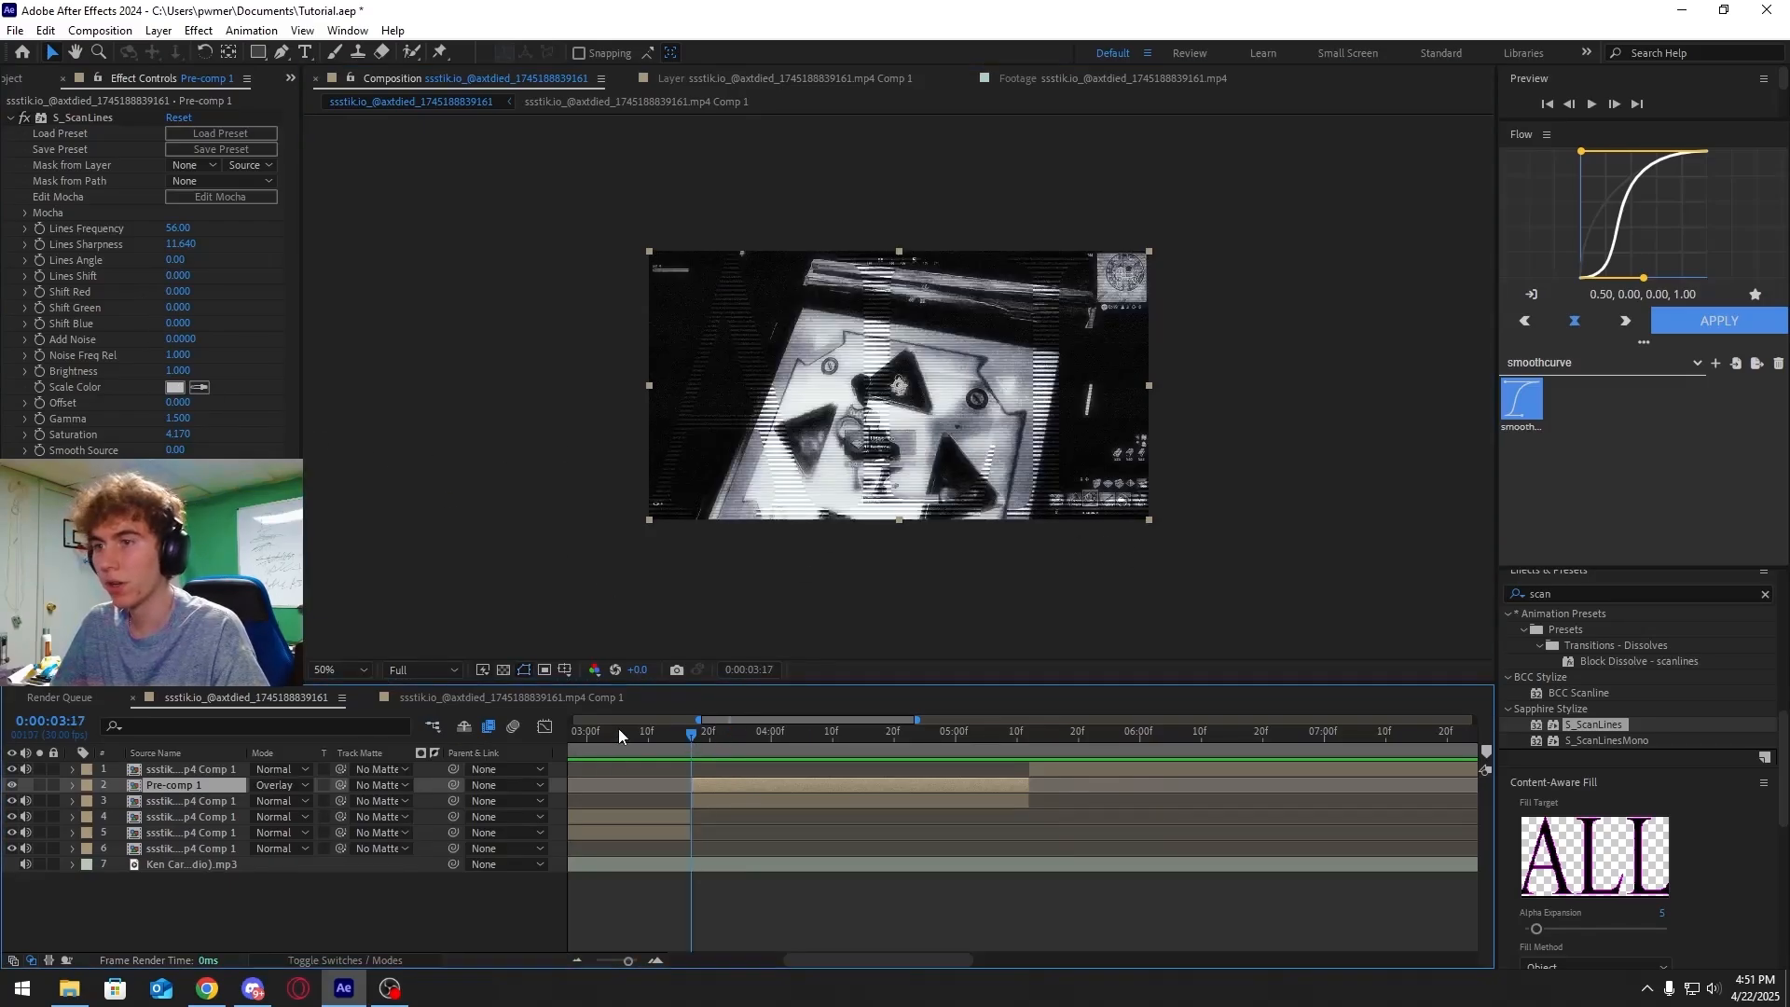
key("space")
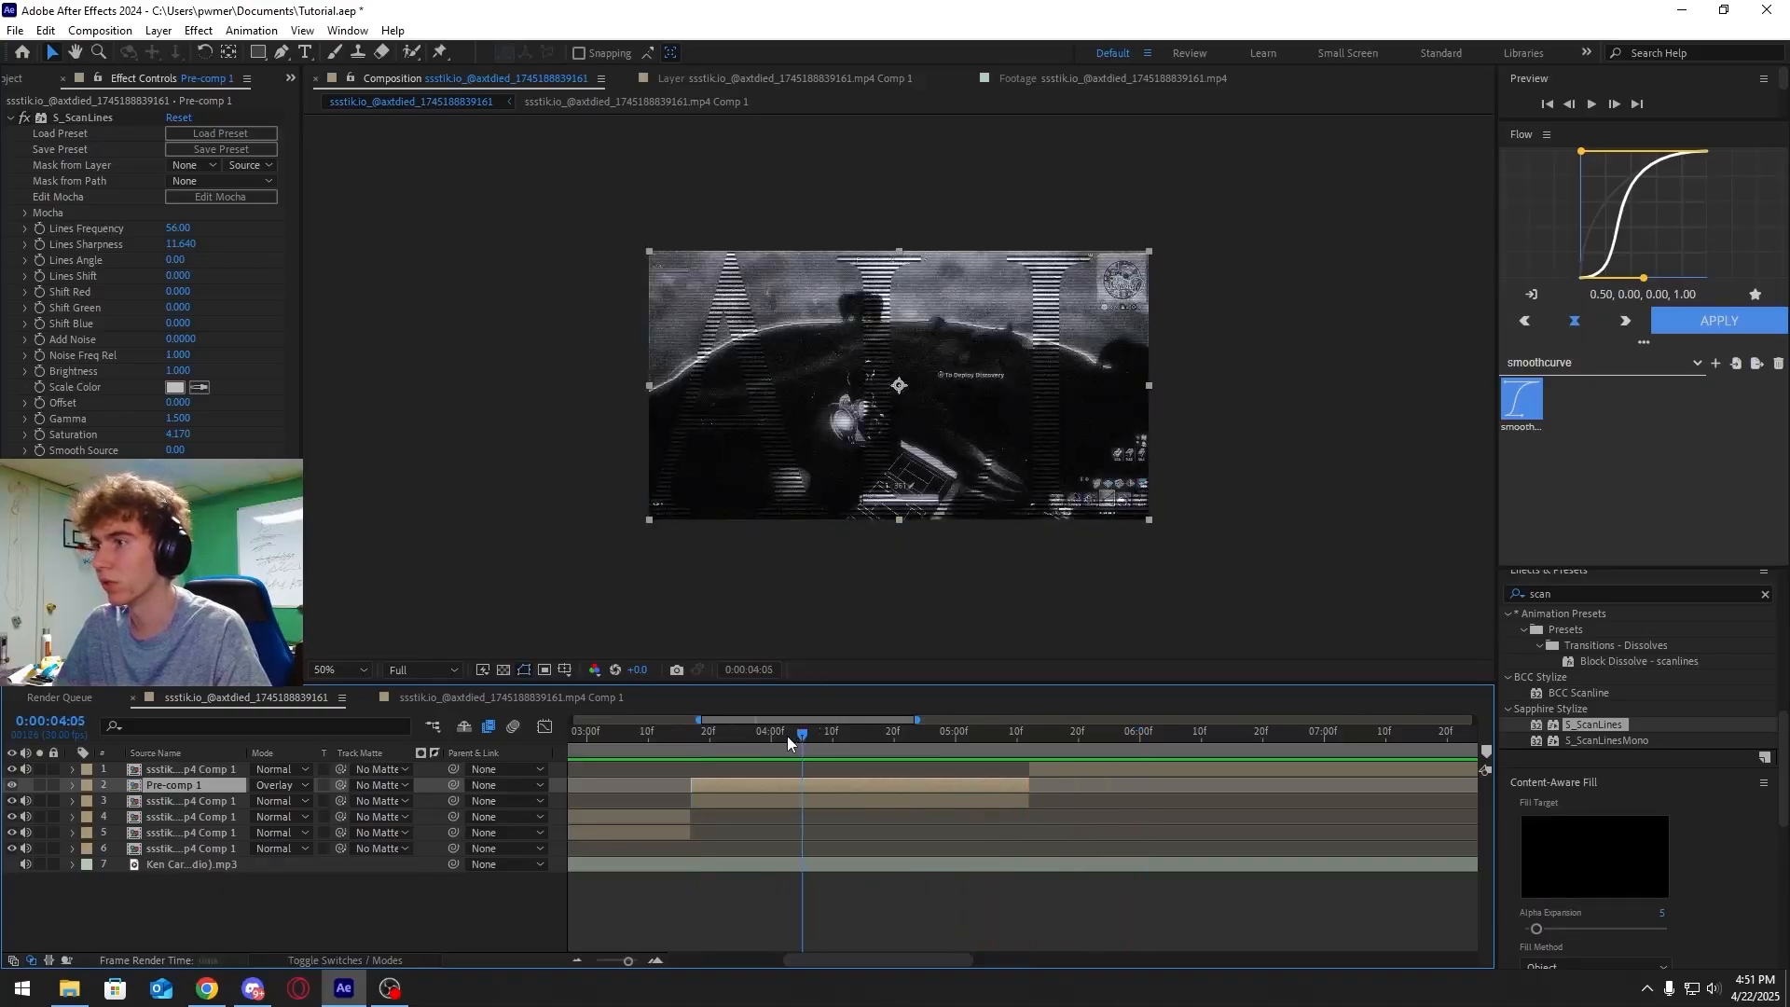
key("space")
Set the text pre-comp's blending mode to Normal and lower its opacity to about 40%
left_click(273, 786)
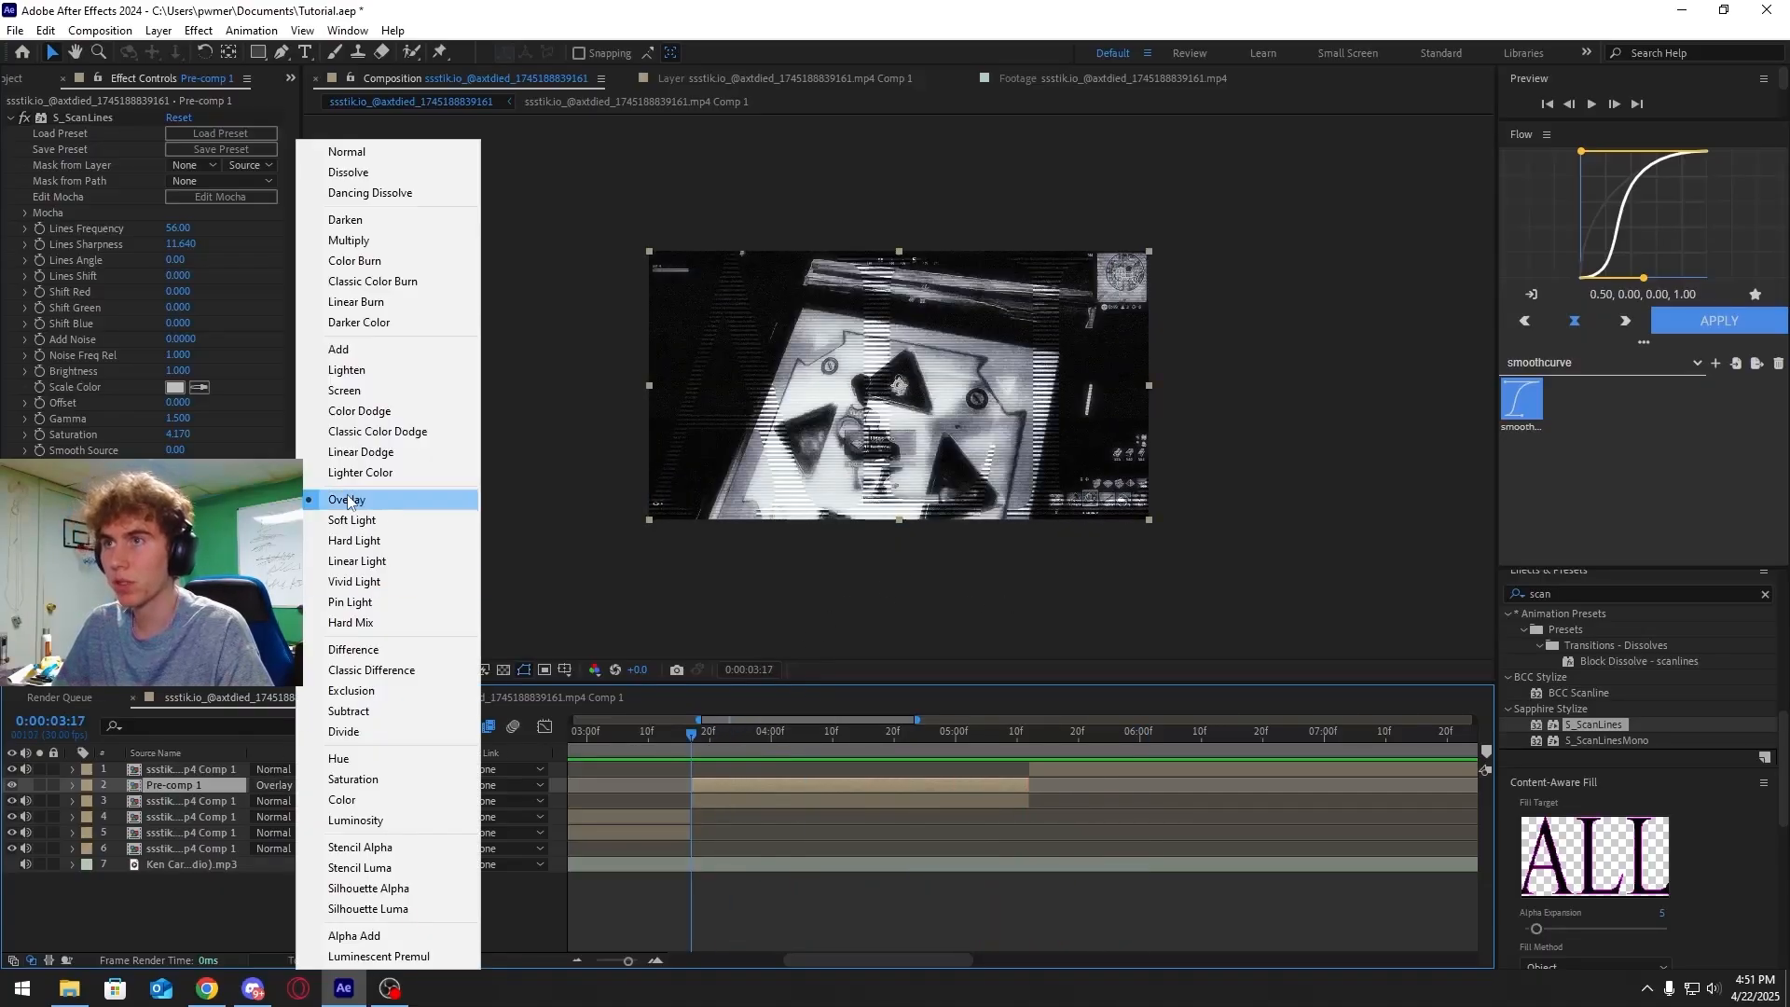
left_click(368, 152)
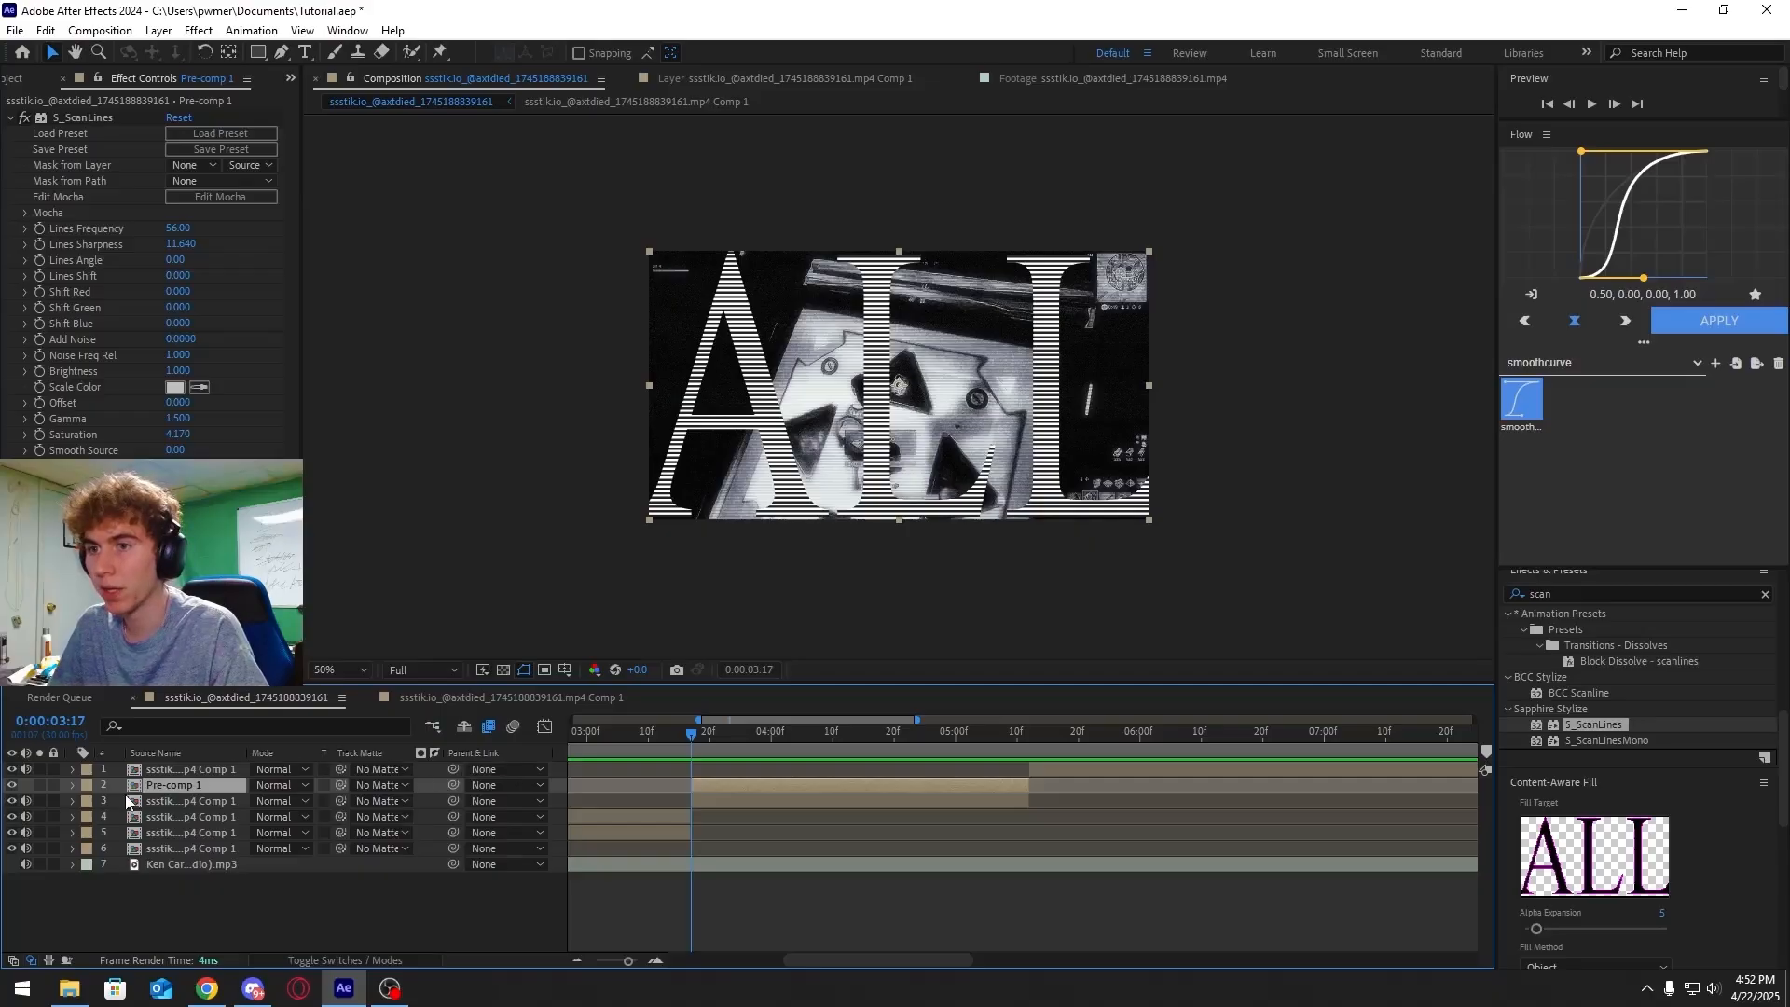
left_click(72, 786)
left_click(89, 818)
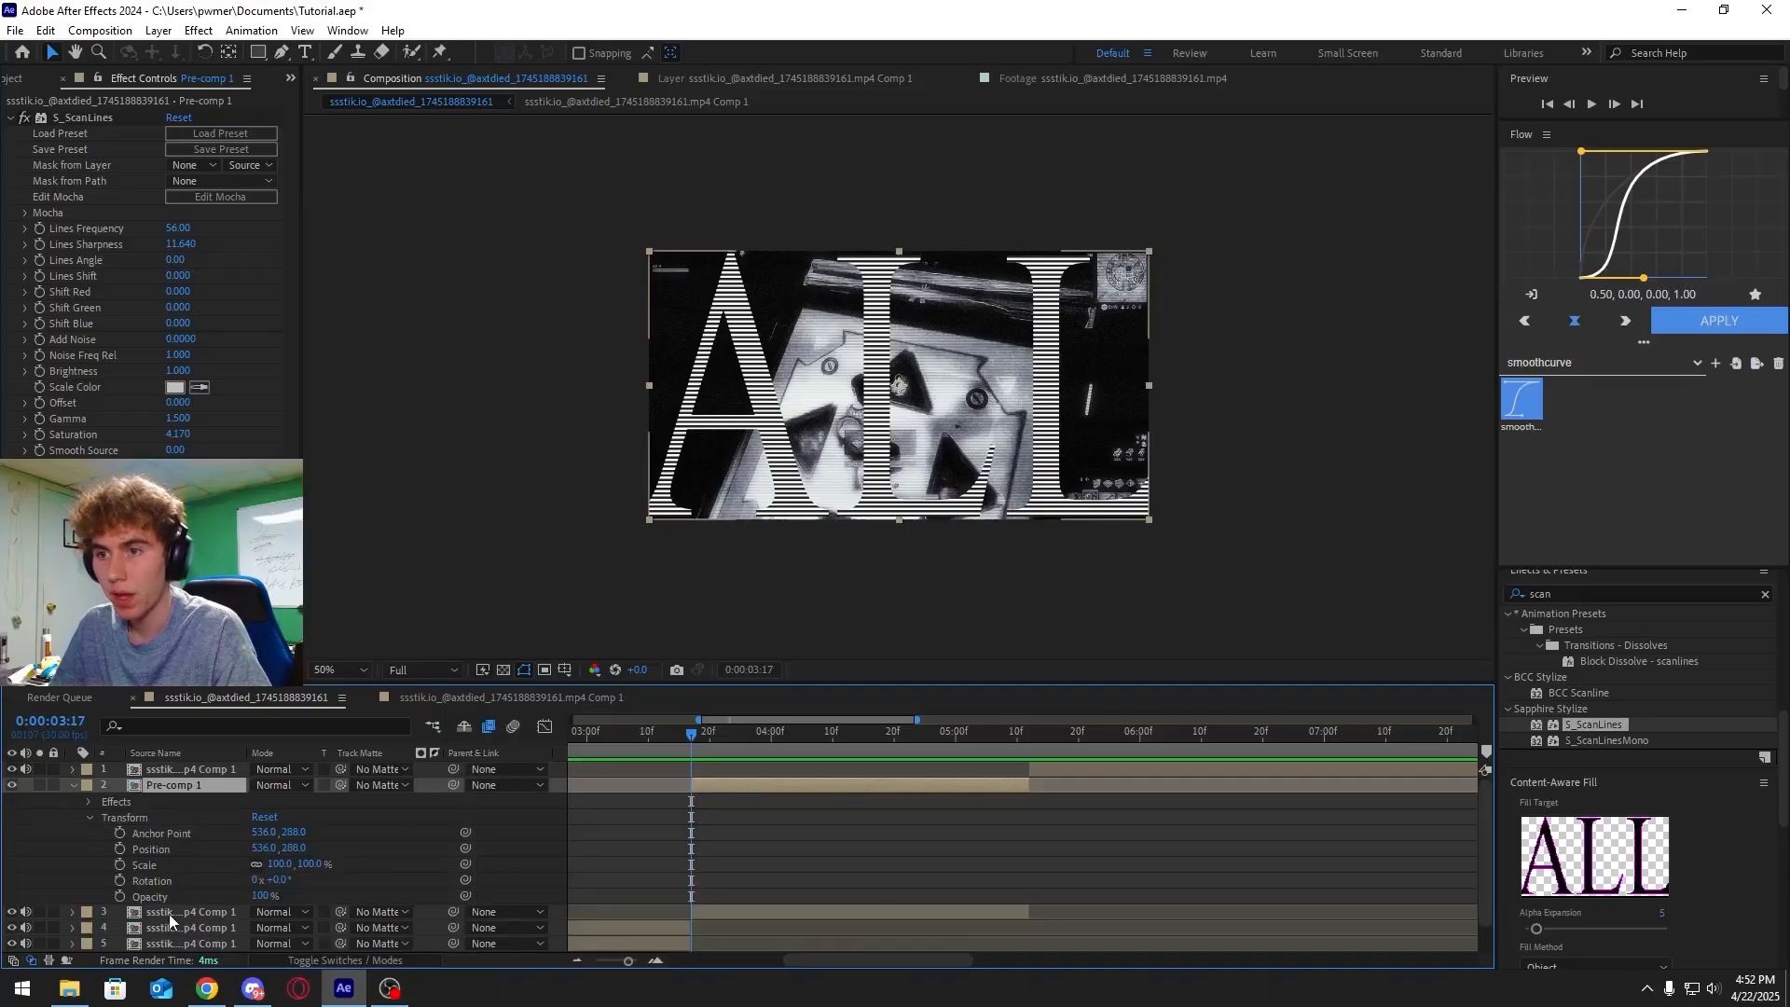
left_click_drag(266, 898, 225, 901)
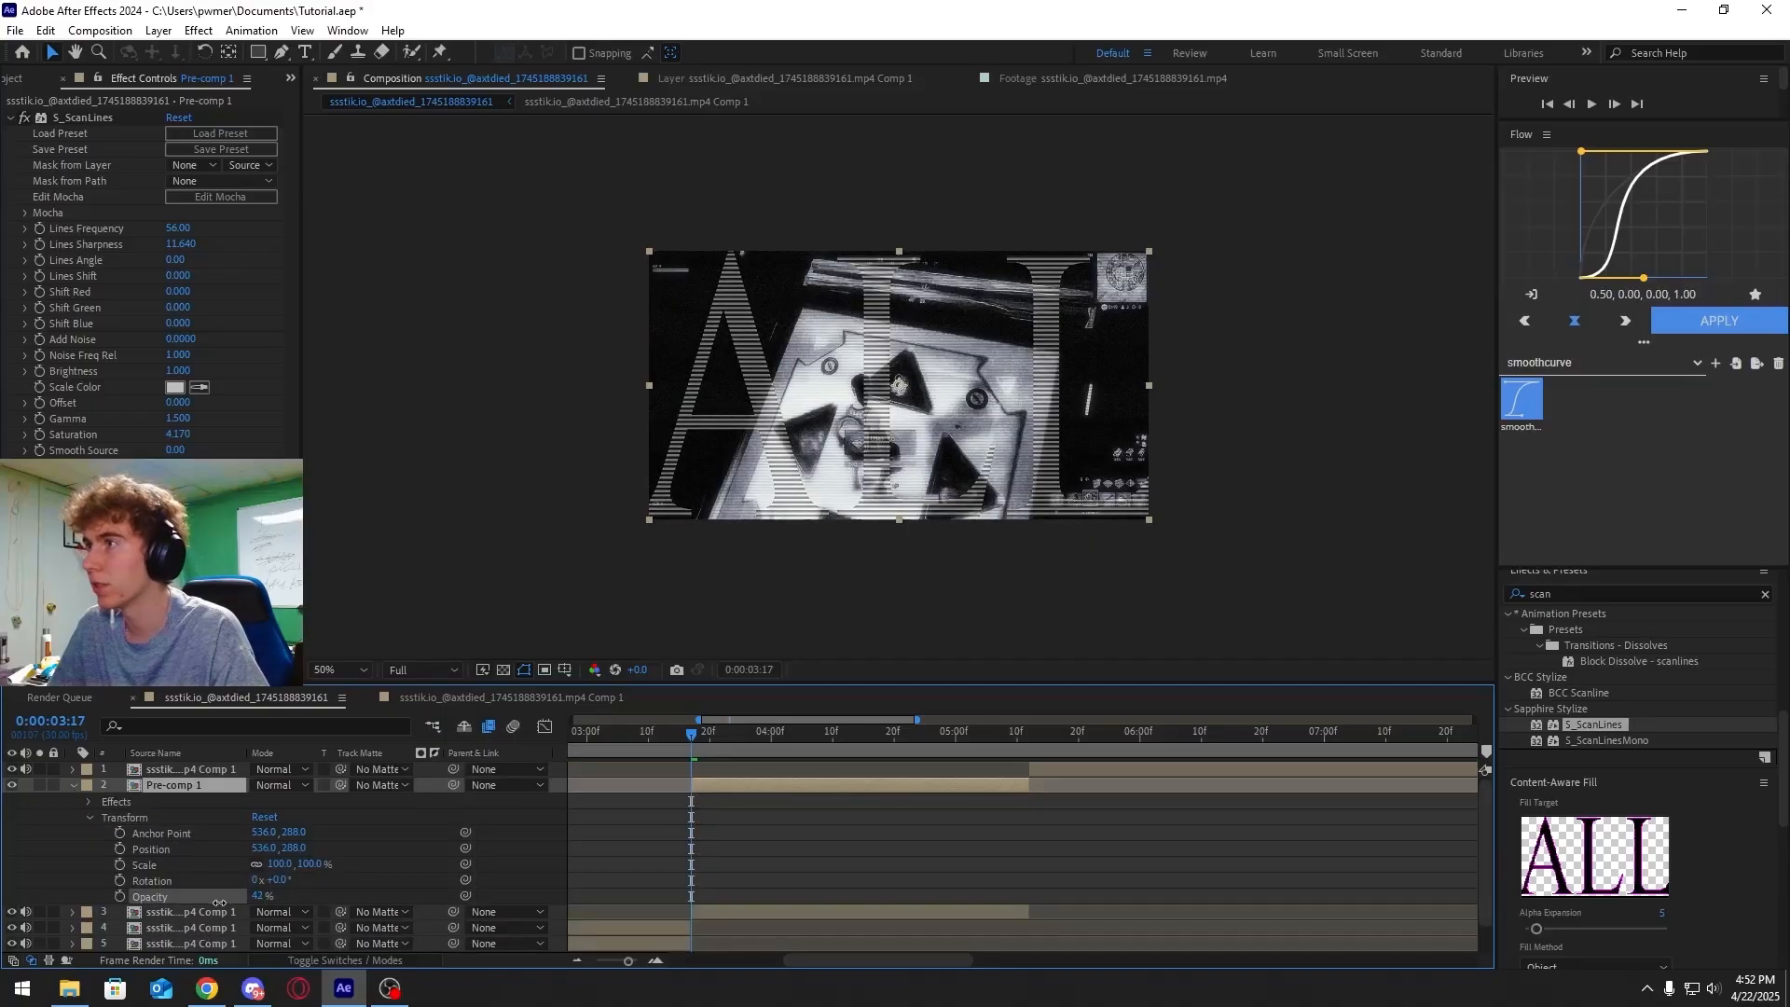
Play and scrub back through the section to preview the semi-transparent scanline text
key("space")
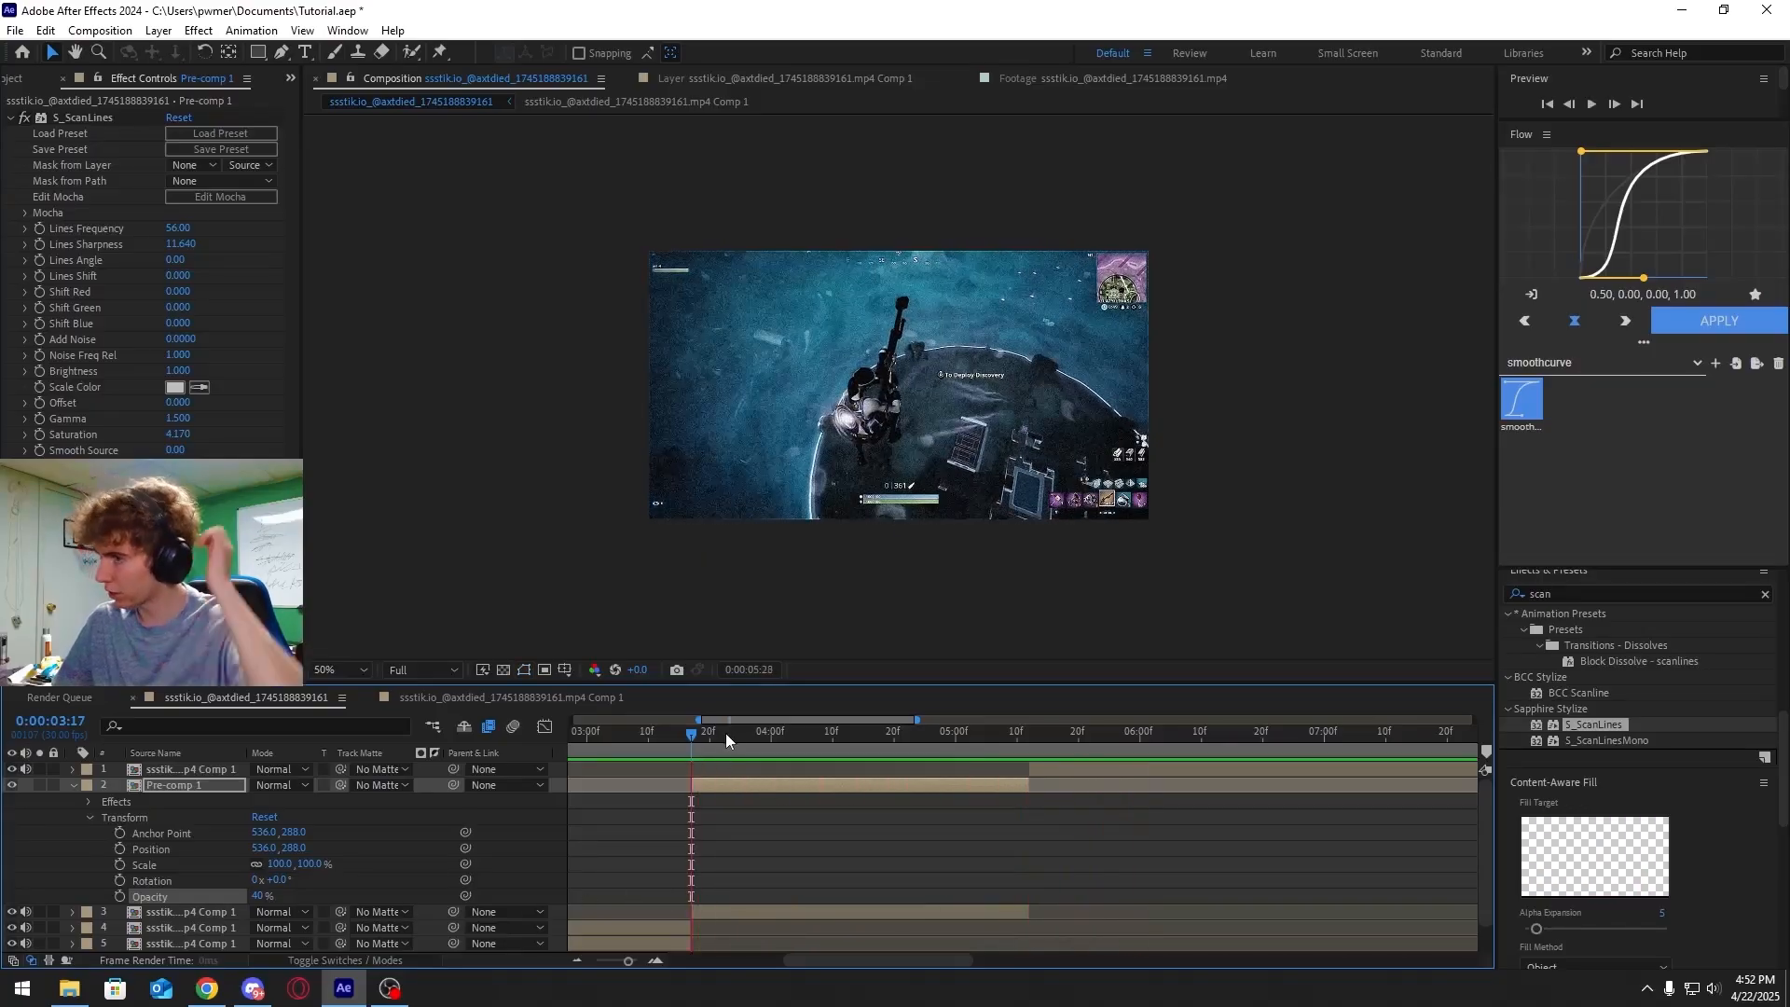
left_click(698, 734)
left_click_drag(697, 736, 690, 742)
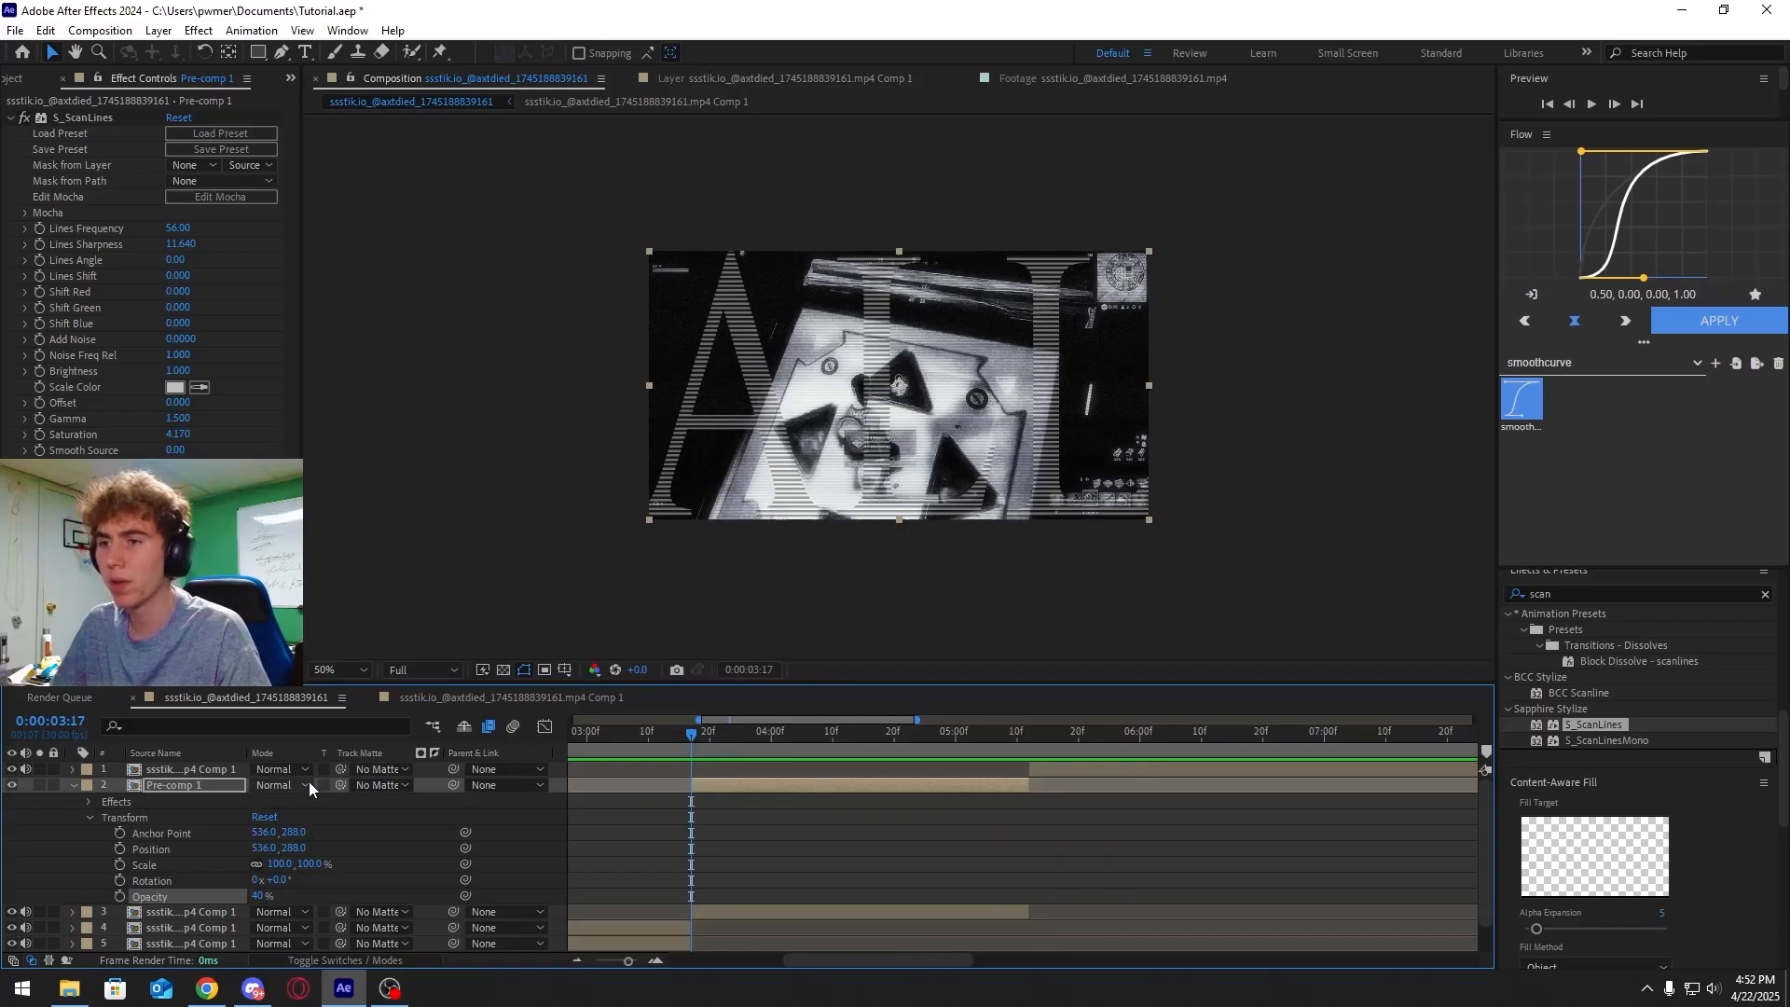
left_click_drag(748, 742, 691, 757)
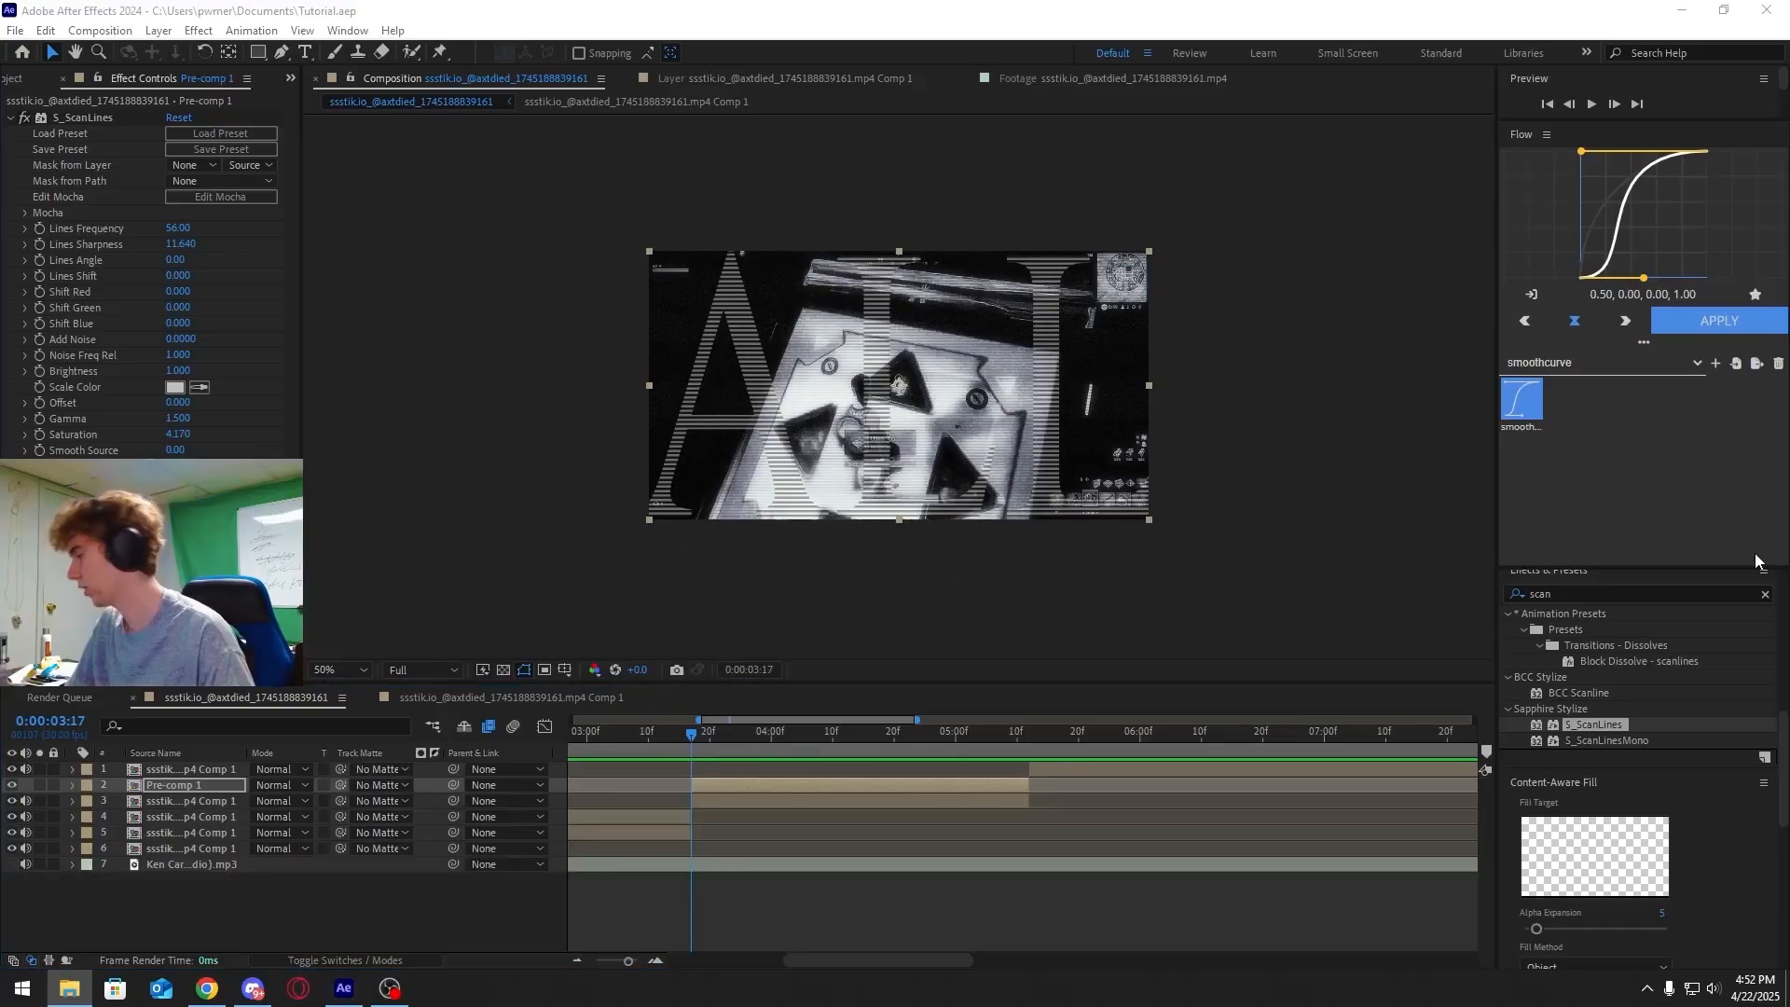
Add the spinning Playboy logo green-screen clip as the top layer of the composition
left_click_drag(1759, 559, 820, 769)
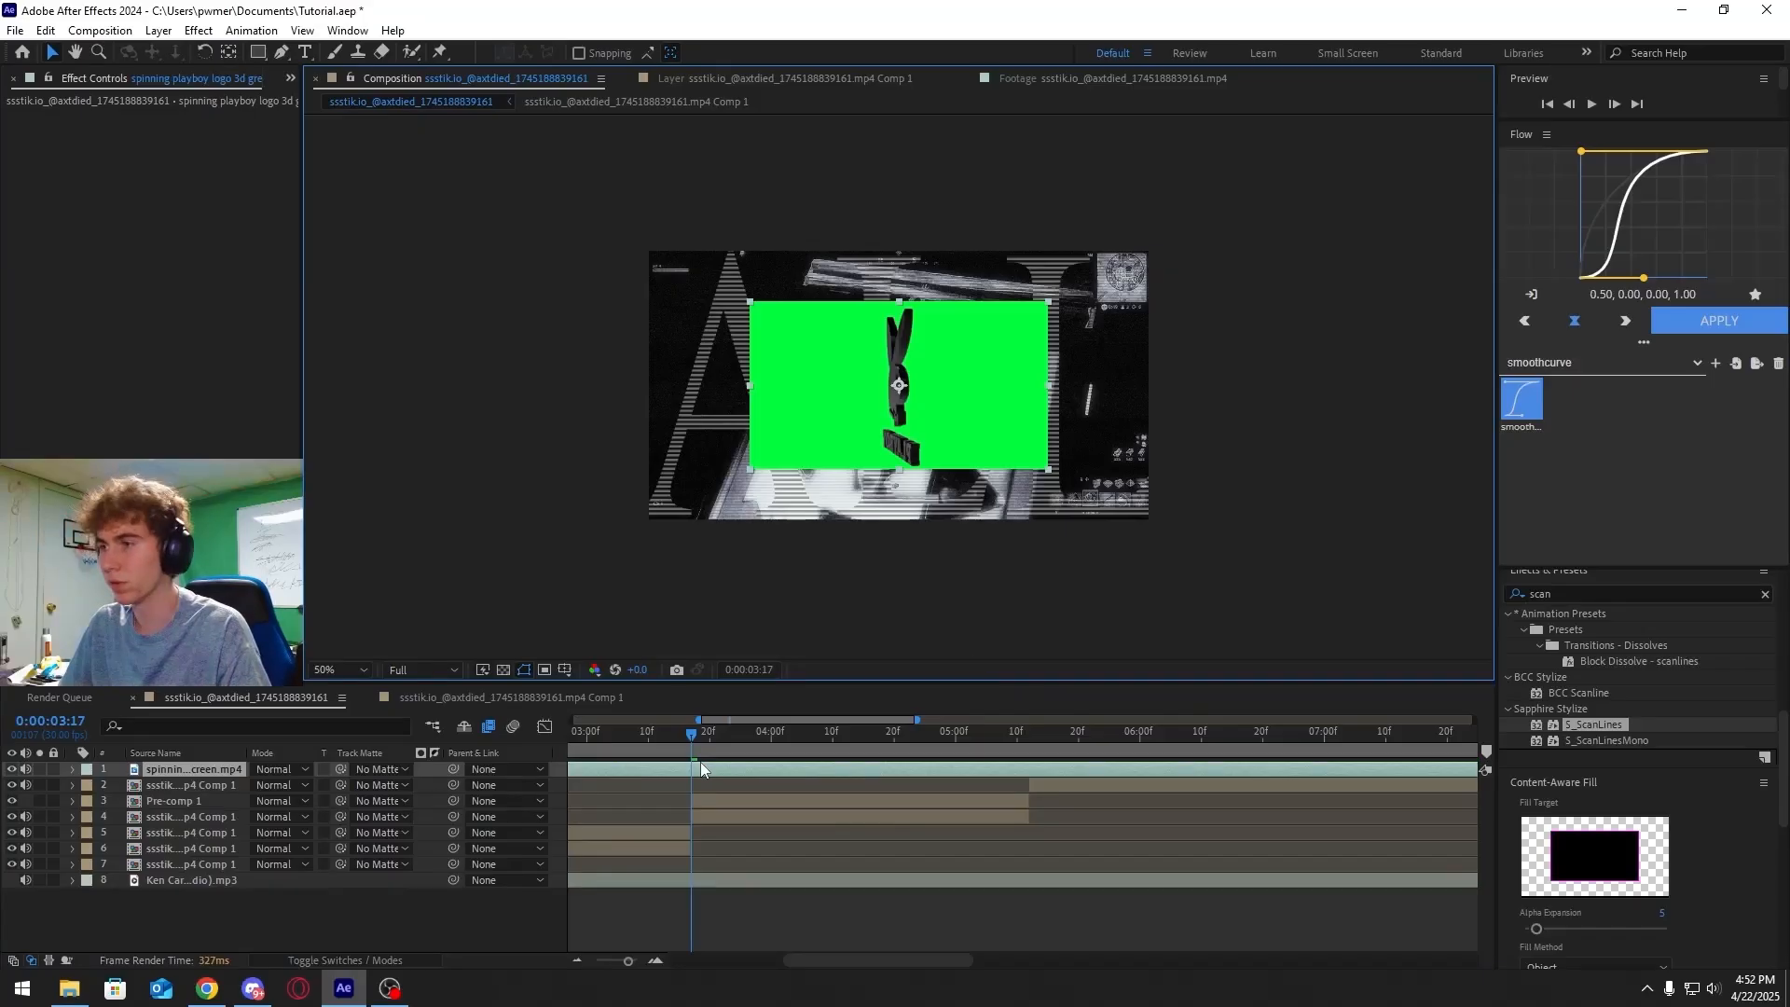
Split the logo clip at about 3:17 and 5:00, delete the parts outside, and move it below the top comp layer
key("ctrl+shift+d")
left_click(673, 785)
key("Delete")
left_click_drag(811, 742, 954, 739)
left_click(1037, 766)
key("ctrl+shift+d")
key("Delete")
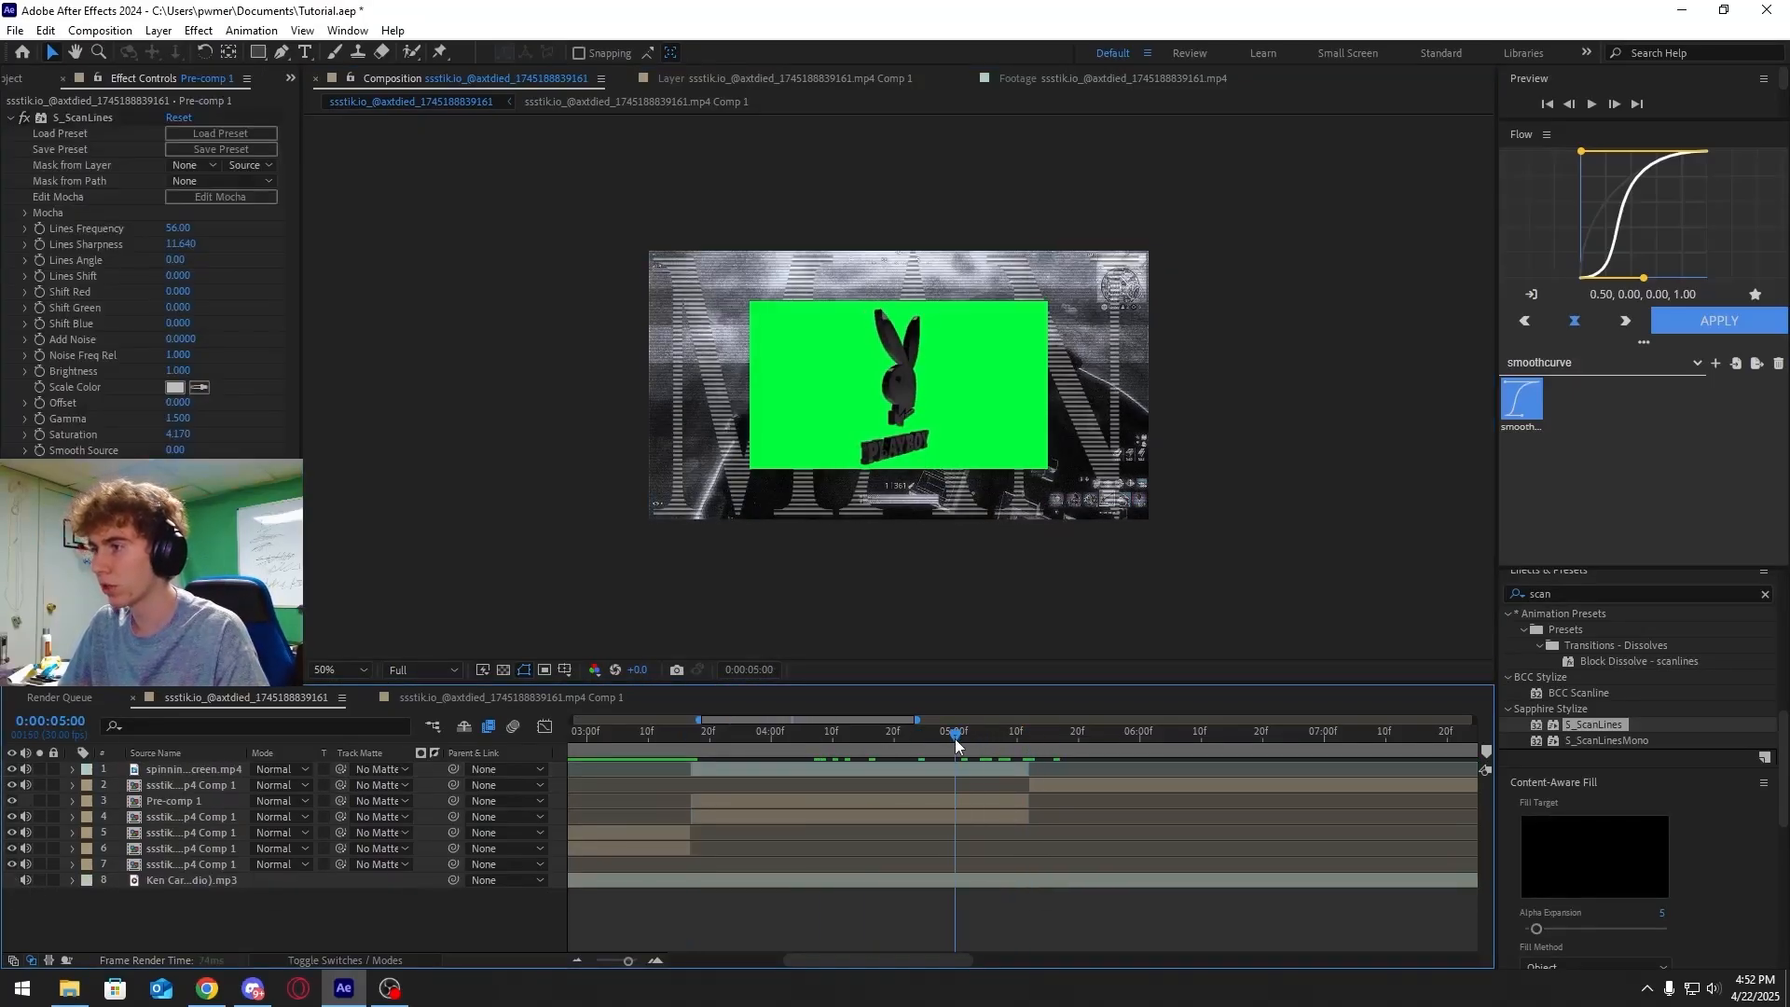
left_click_drag(216, 764, 215, 787)
left_click(914, 736)
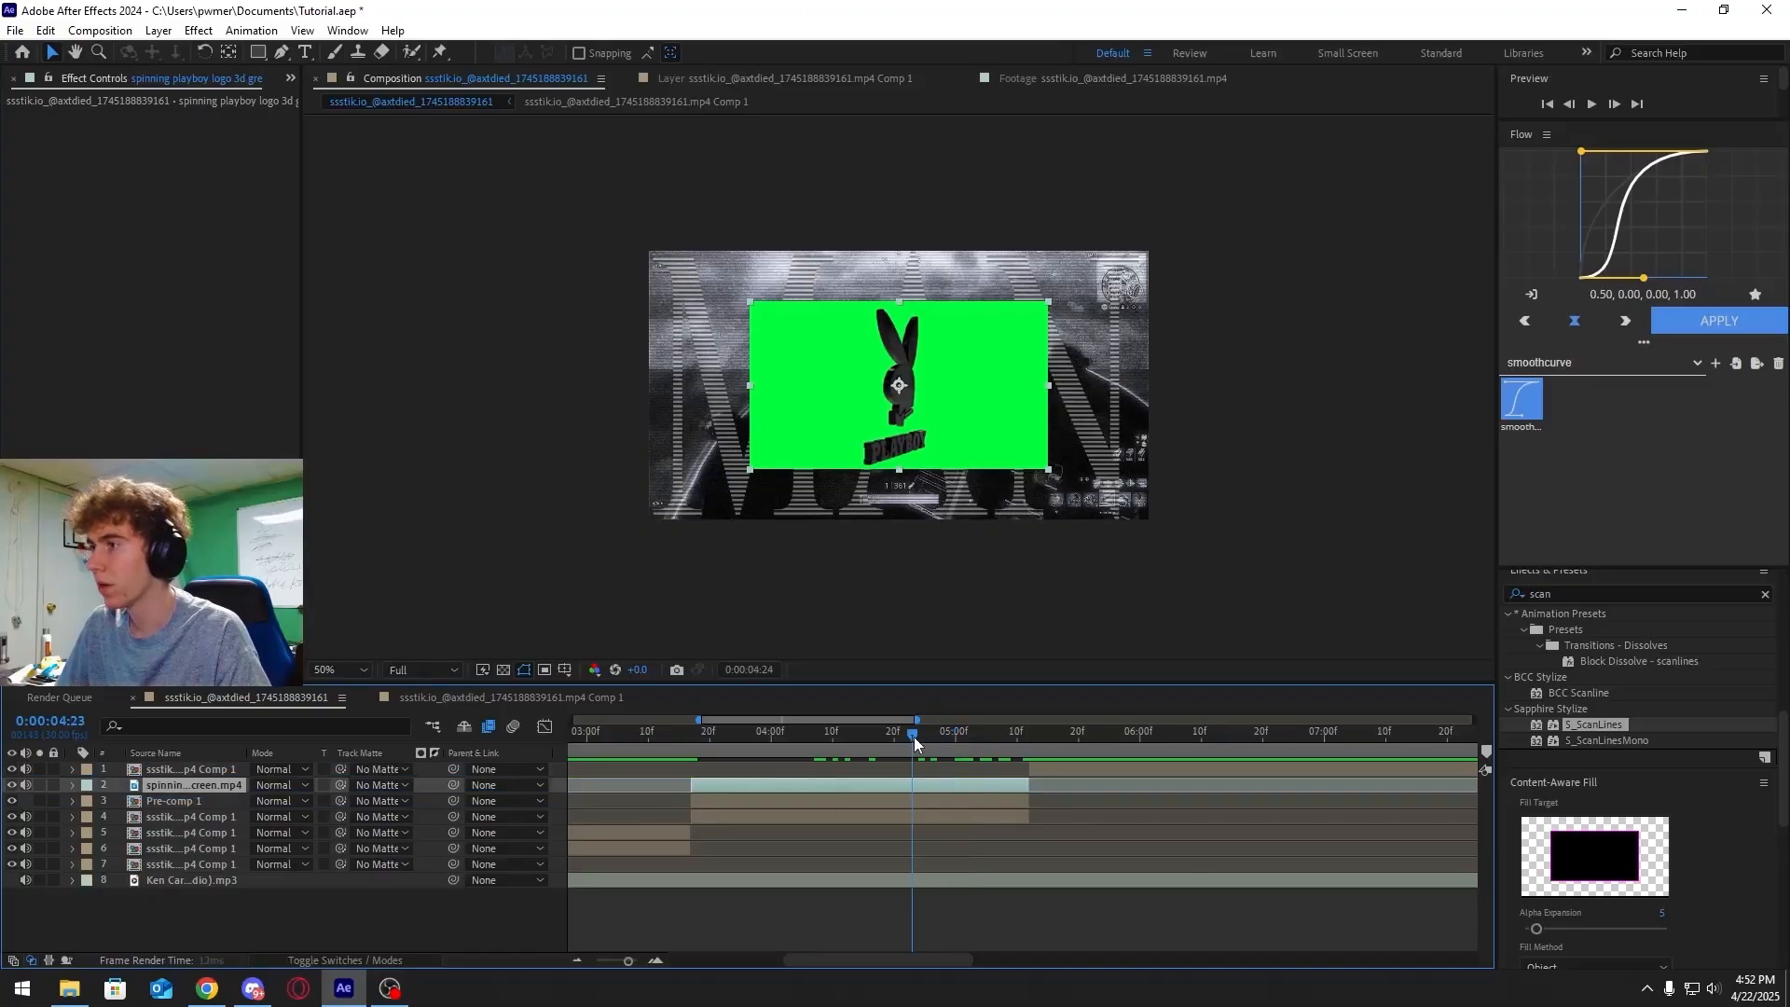
Apply Color Key to the logo clip, sample its green background, and set tolerance to 53 and edge thin to 2
left_click_drag(1630, 593, 1363, 597)
type("color")
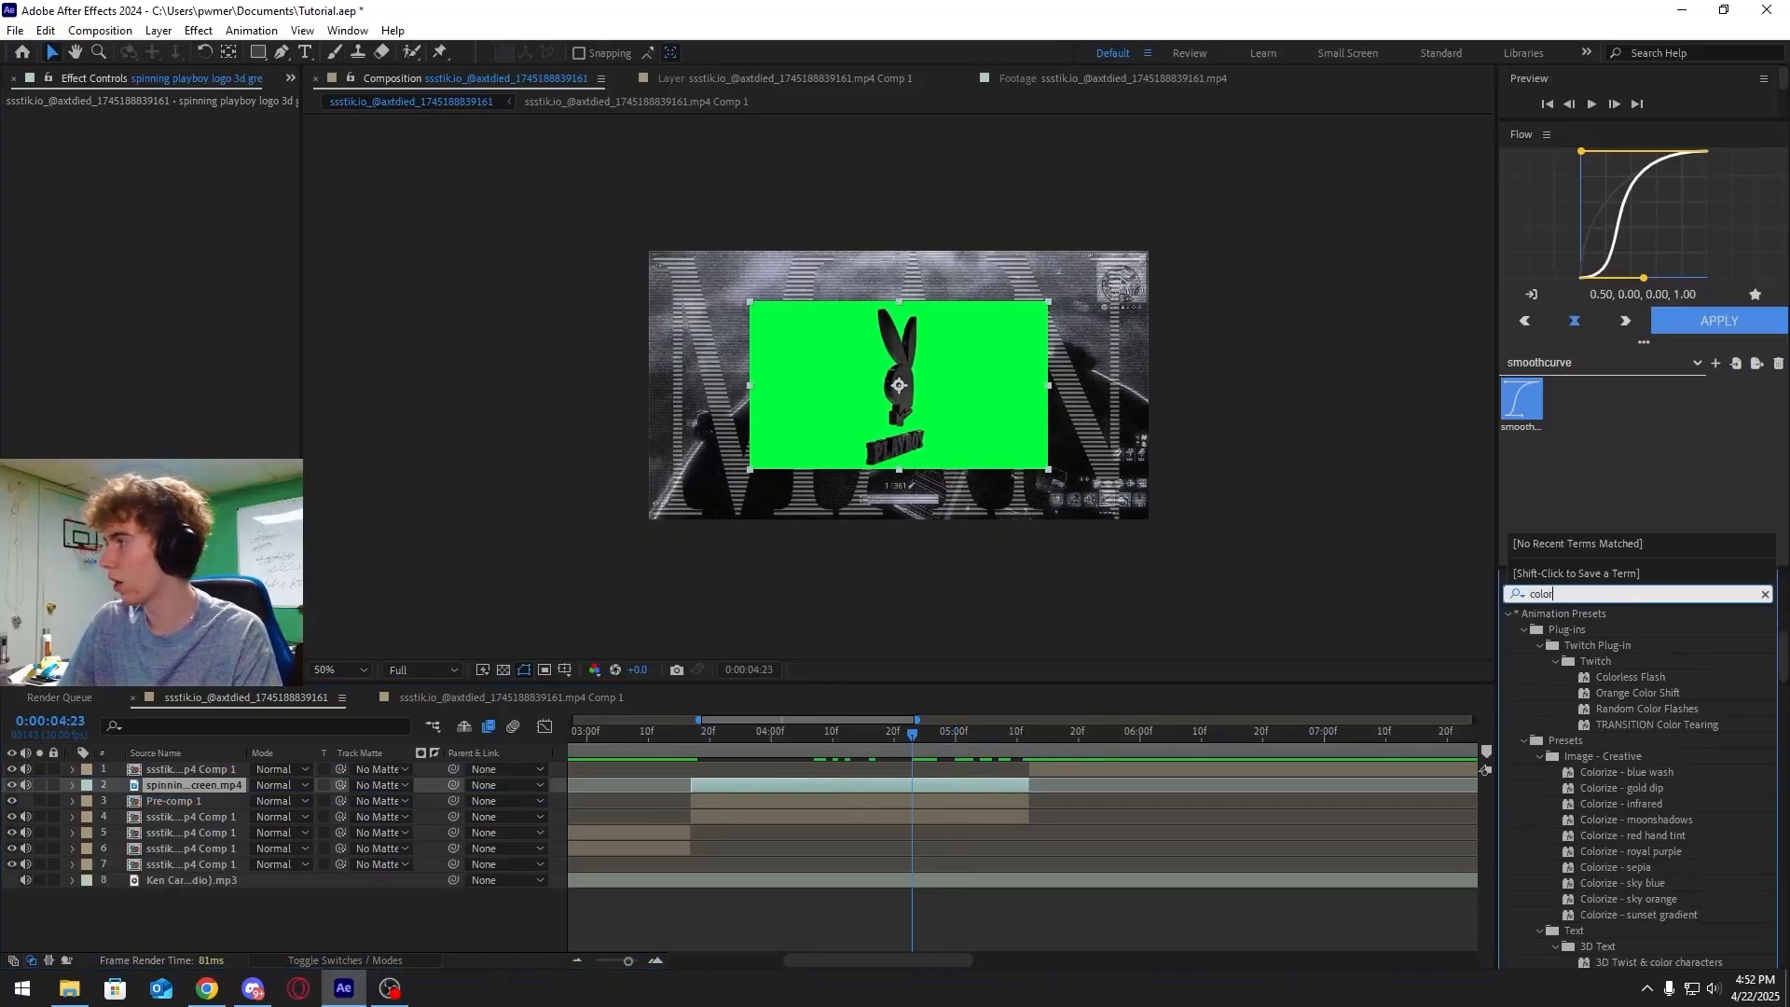
type(" key")
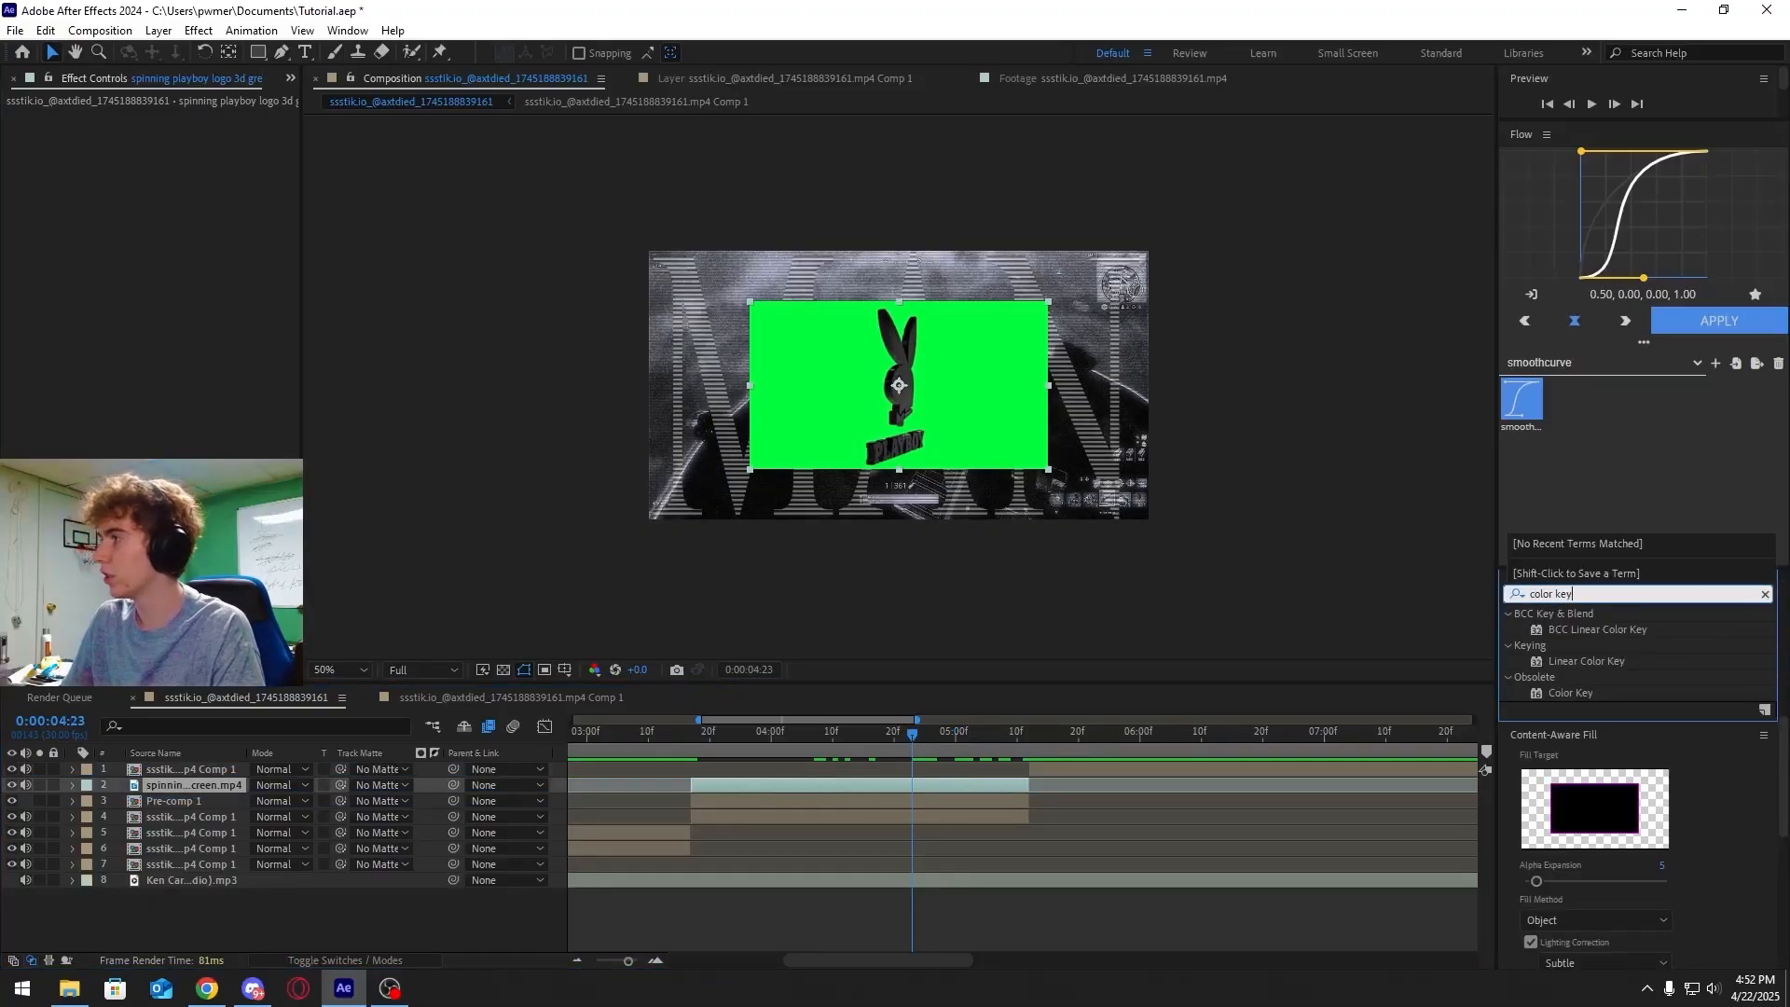
left_click_drag(1596, 696, 940, 780)
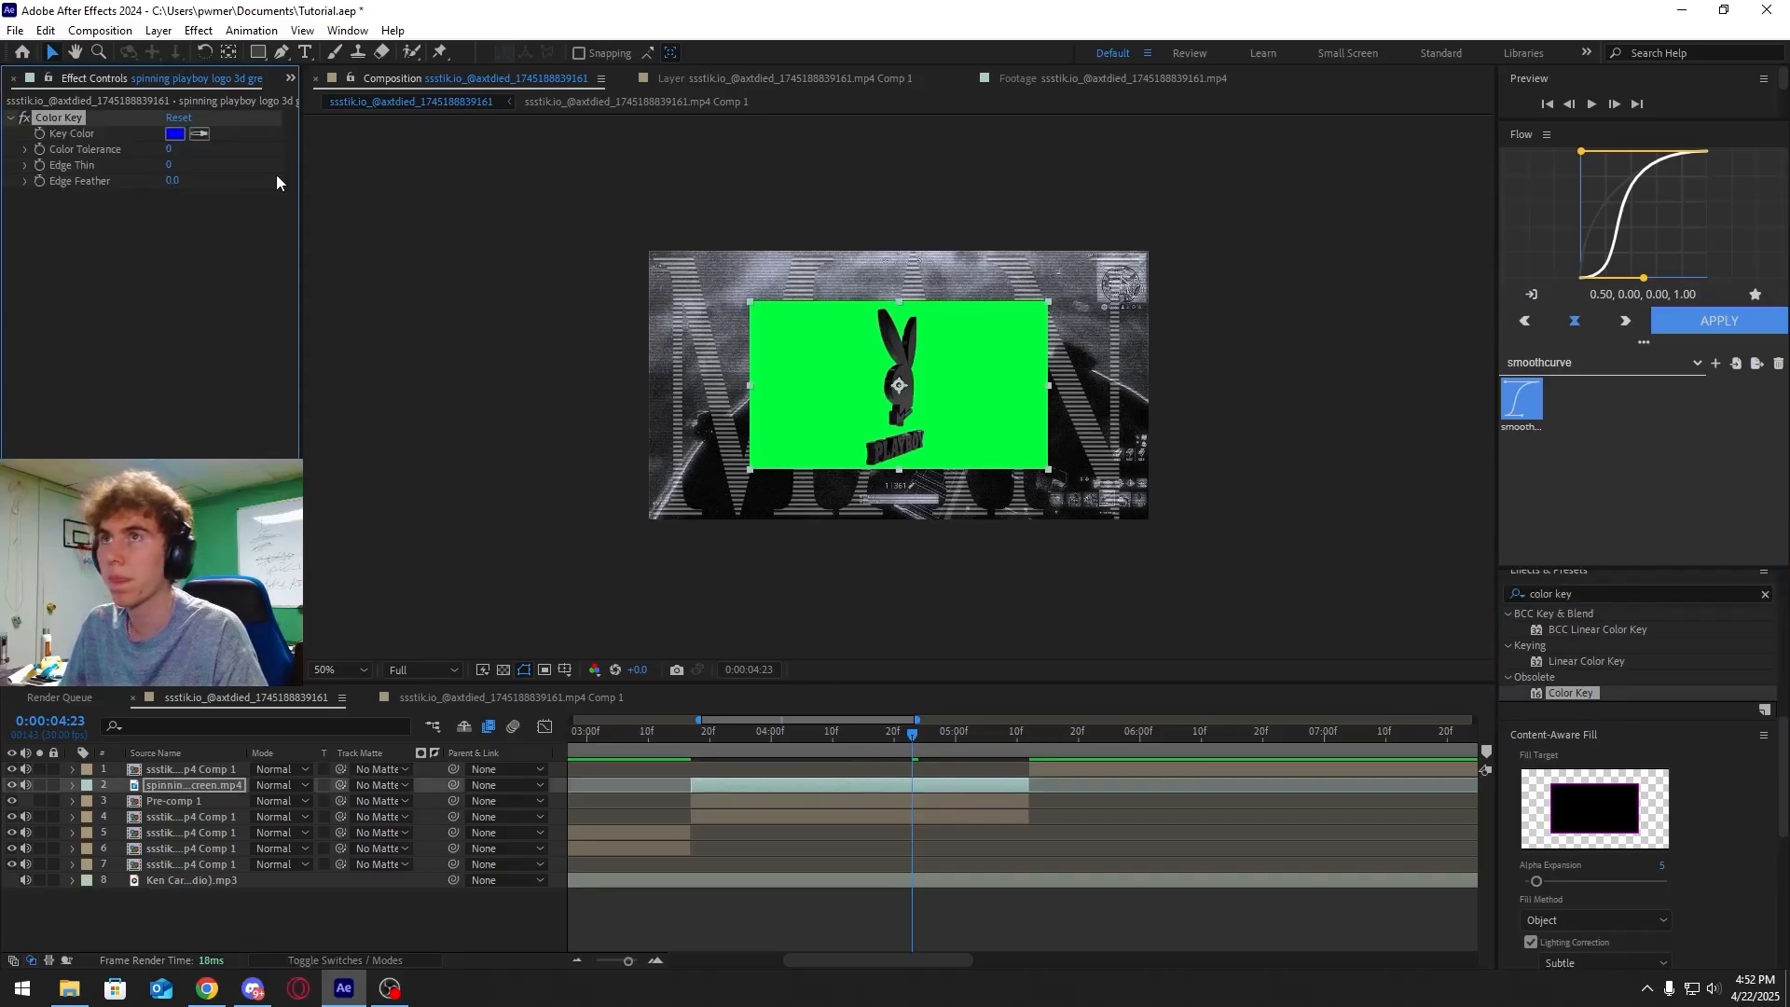
left_click(196, 133)
left_click(777, 401)
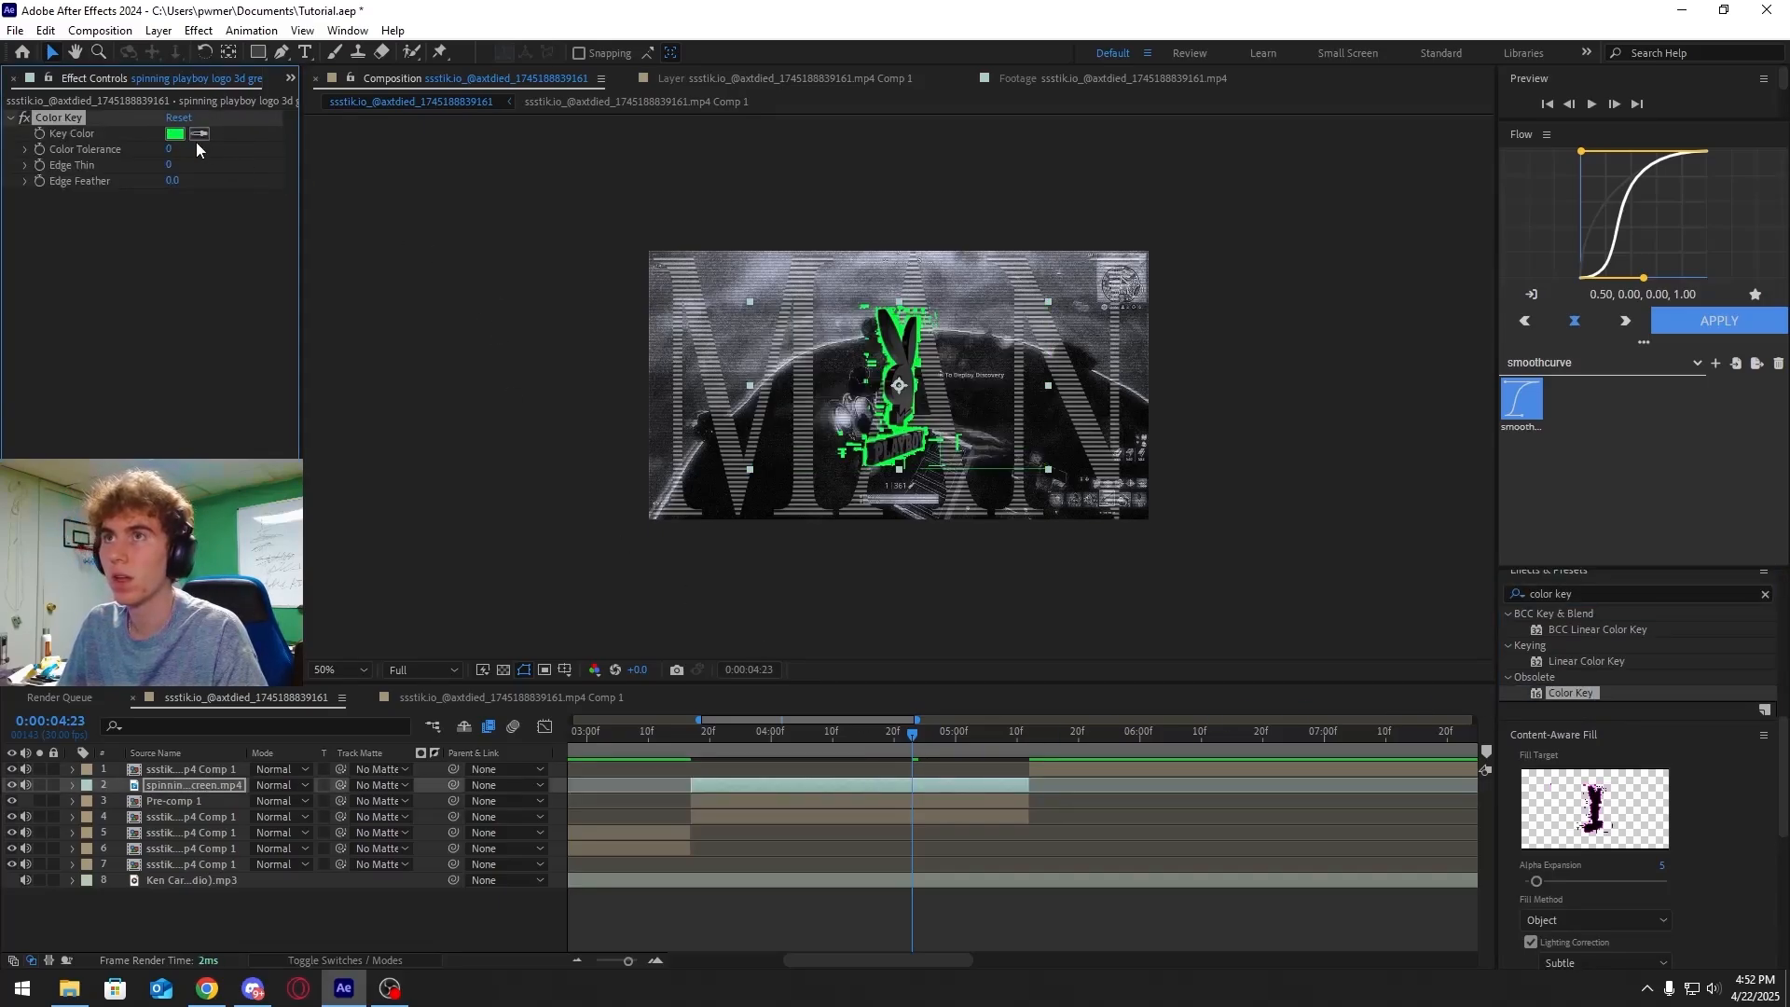
mouse_move(169, 148)
left_mouse_down()
mouse_move(203, 144)
mouse_move(171, 164)
left_mouse_up()
Apply Lumetri Color to the logo clip and set its Saturation to 0
left_click(1628, 588)
type("lumetri")
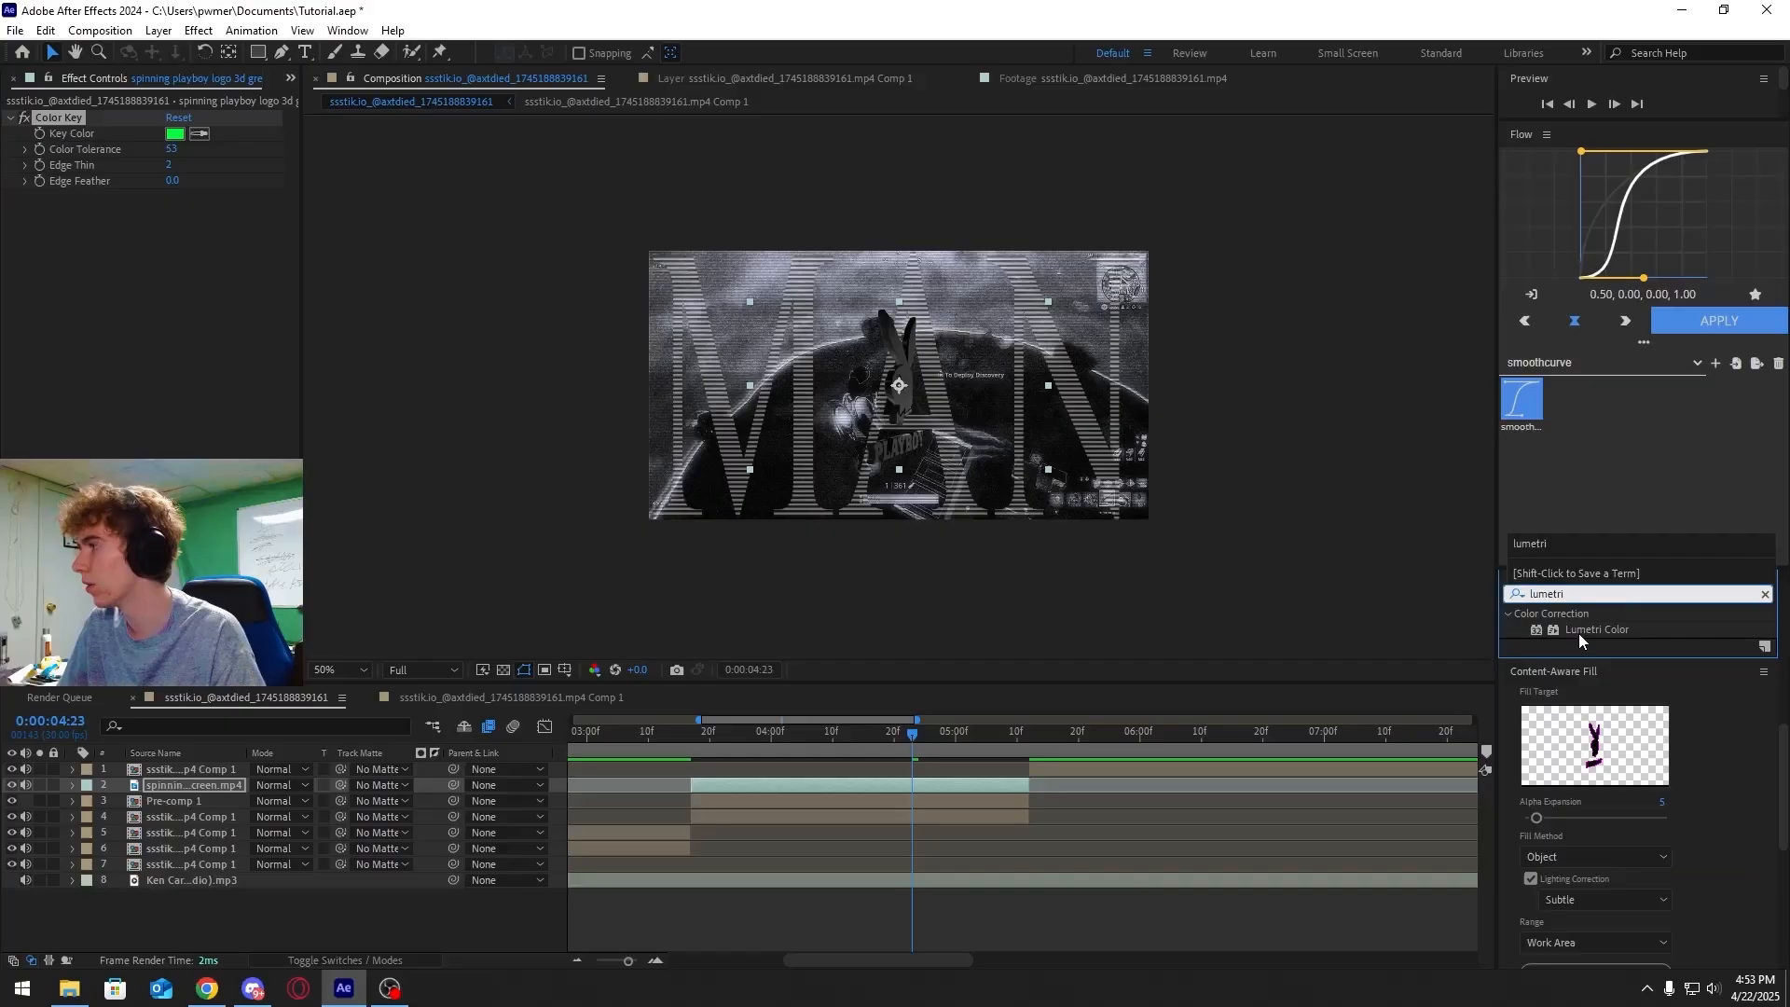
left_click_drag(1579, 631, 828, 781)
left_click(26, 213)
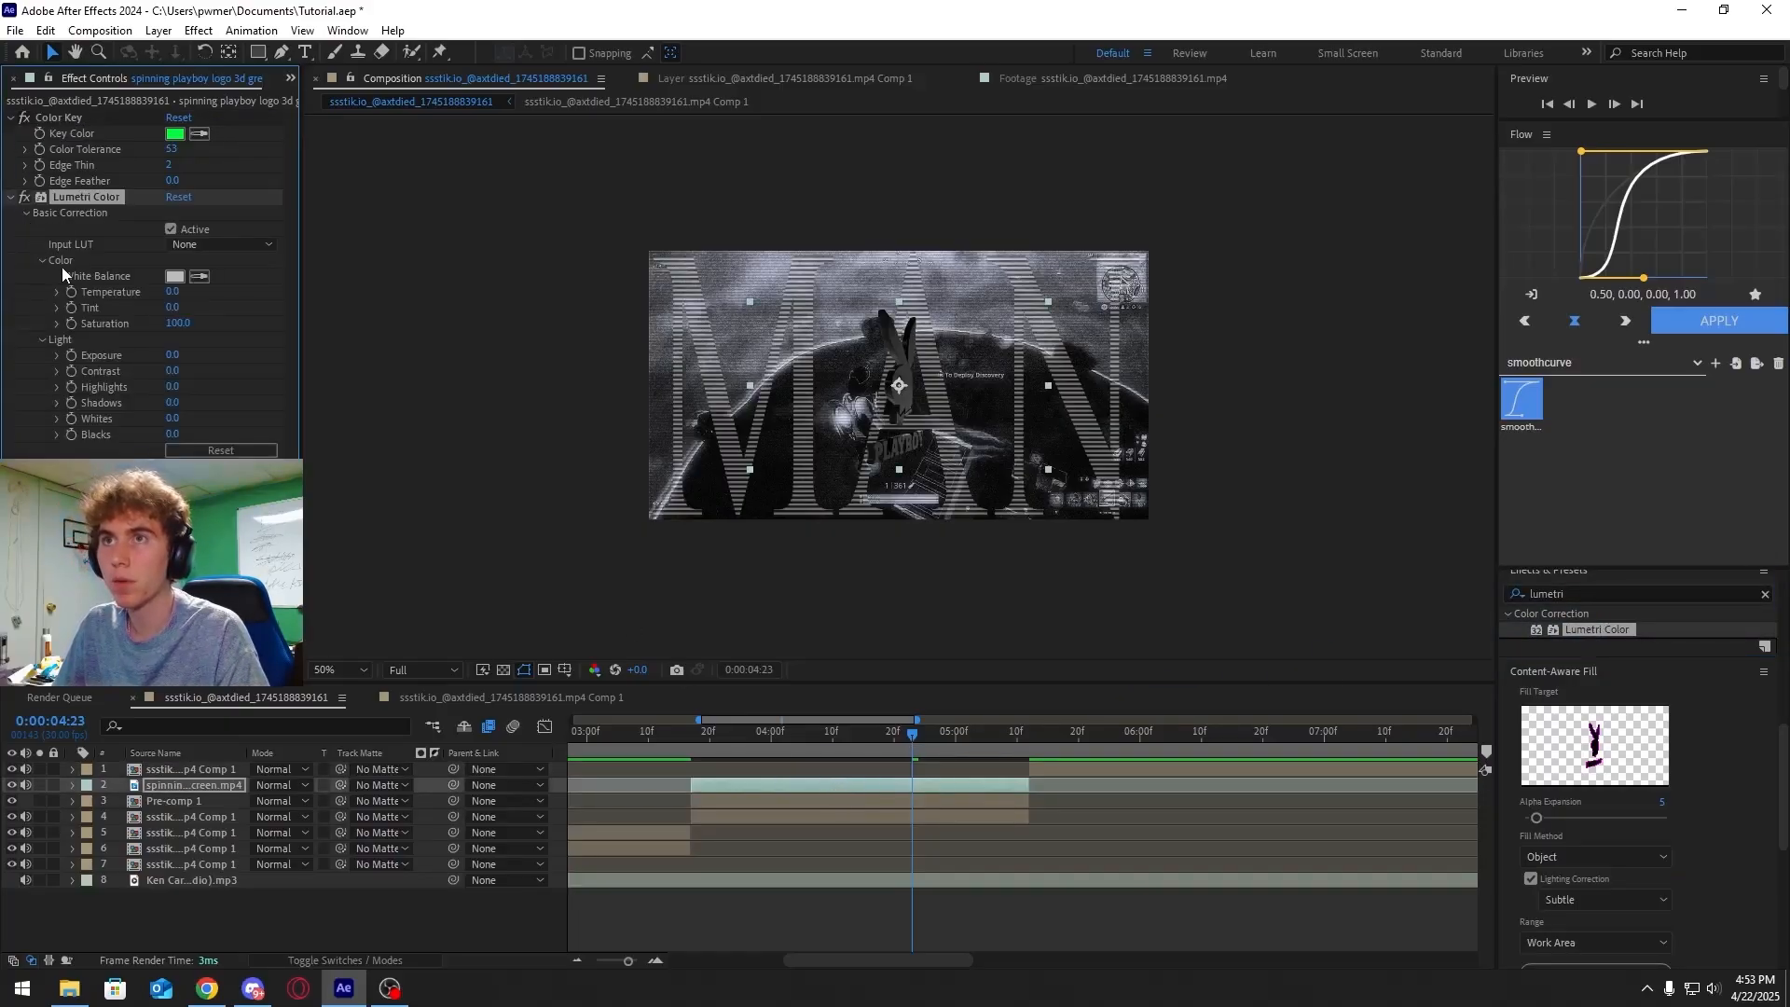
left_click_drag(175, 326, 4, 324)
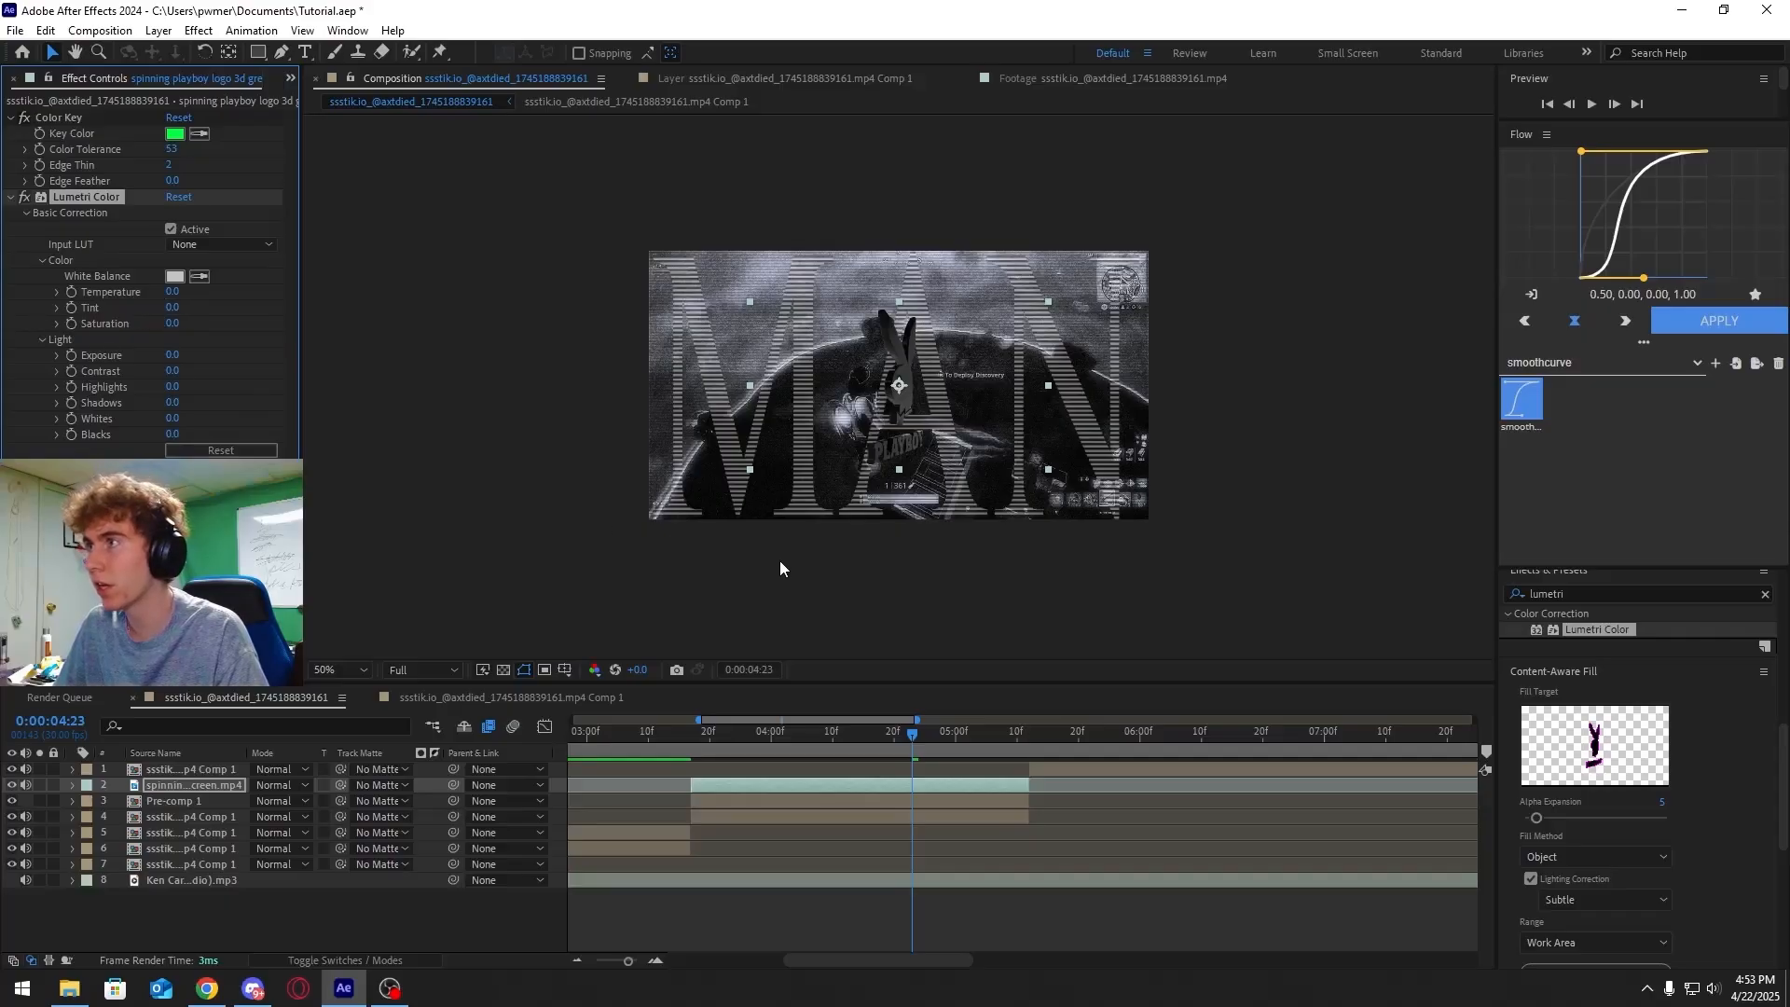
Draw a rectangular mask around the logo and set the logo layer's blending mode to Color Dodge
mouse_move(893, 738)
left_mouse_down()
mouse_move(714, 724)
mouse_move(879, 724)
left_mouse_up()
key("q")
mouse_move(845, 304)
left_mouse_down()
mouse_move(944, 406)
mouse_move(952, 456)
mouse_move(939, 442)
left_mouse_up()
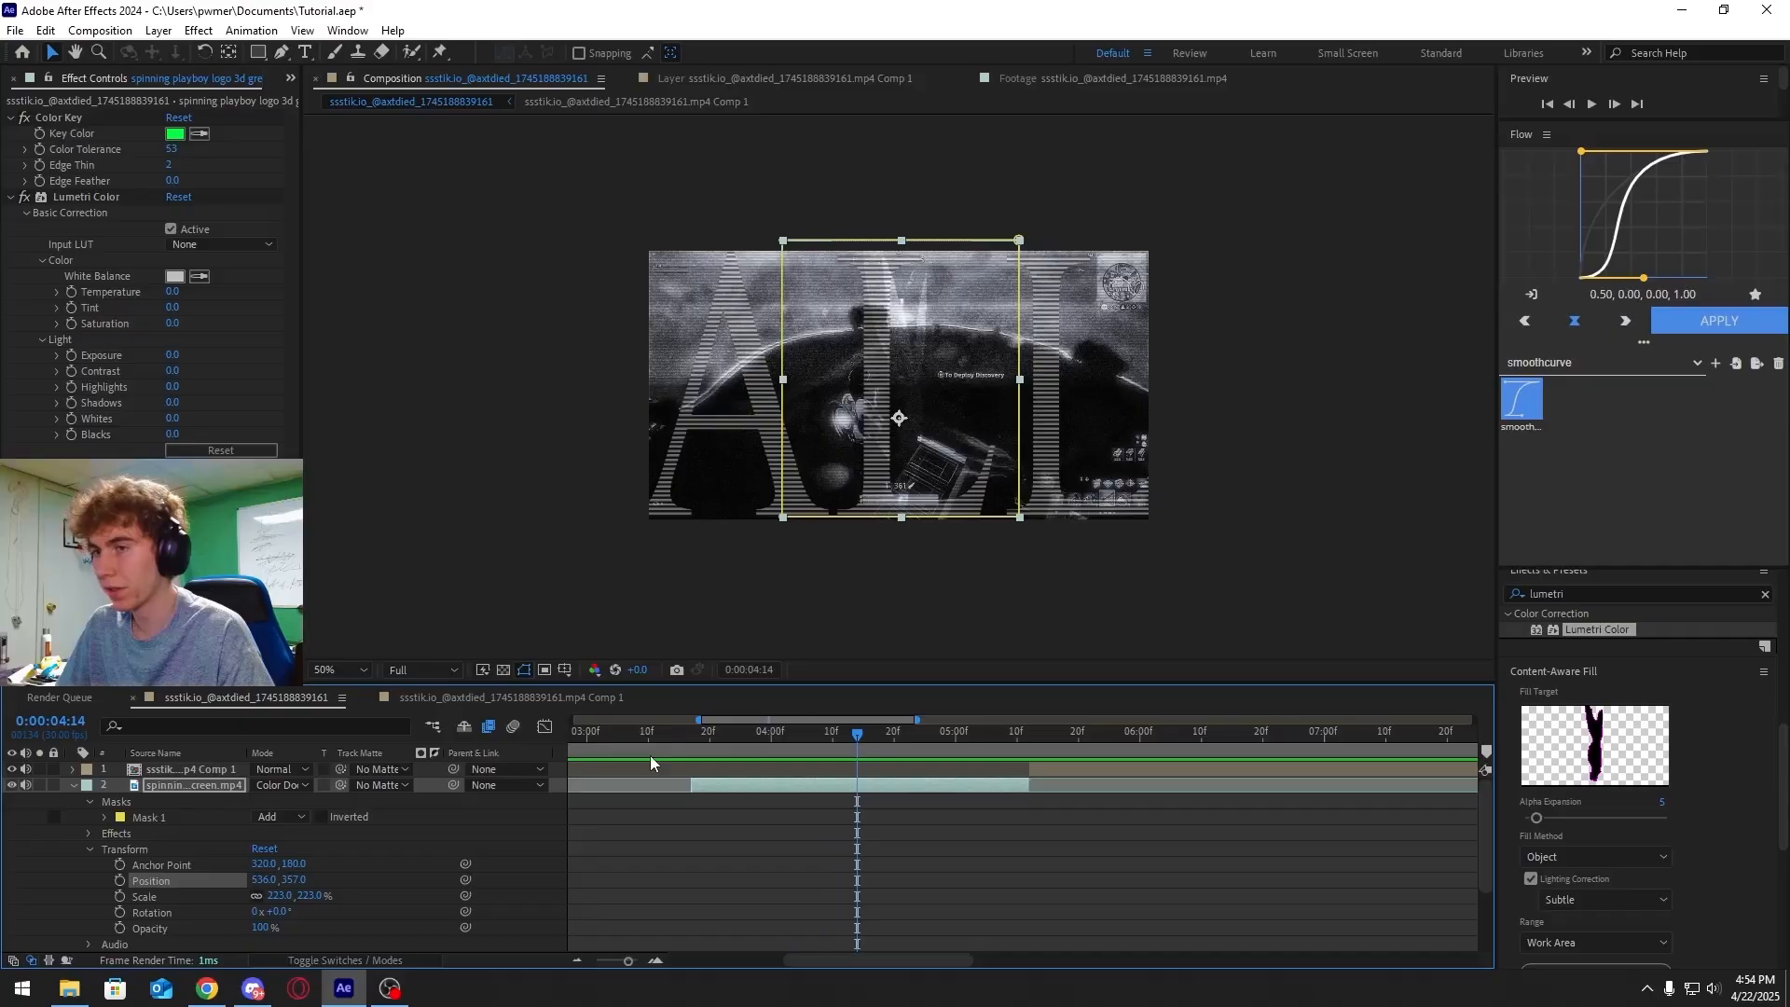
left_click(281, 785)
left_click(334, 415)
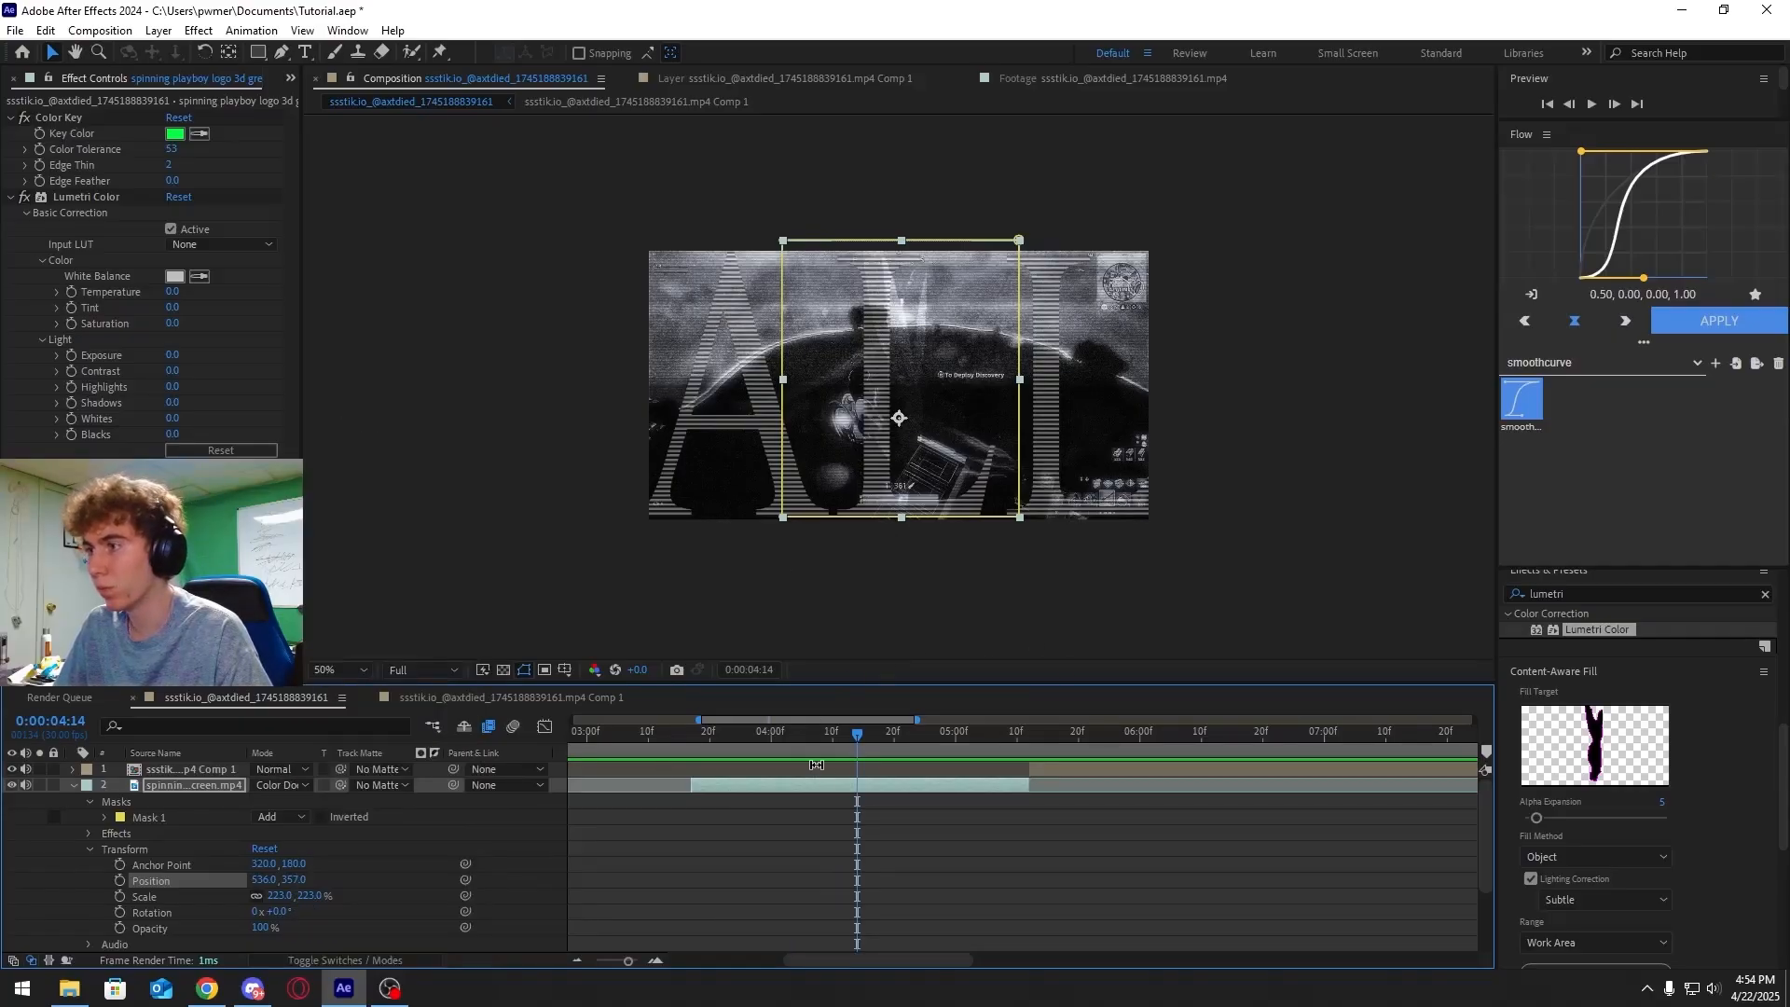
Play and scrub through the section to preview the keyed logo
left_click_drag(846, 736, 672, 727)
key("space")
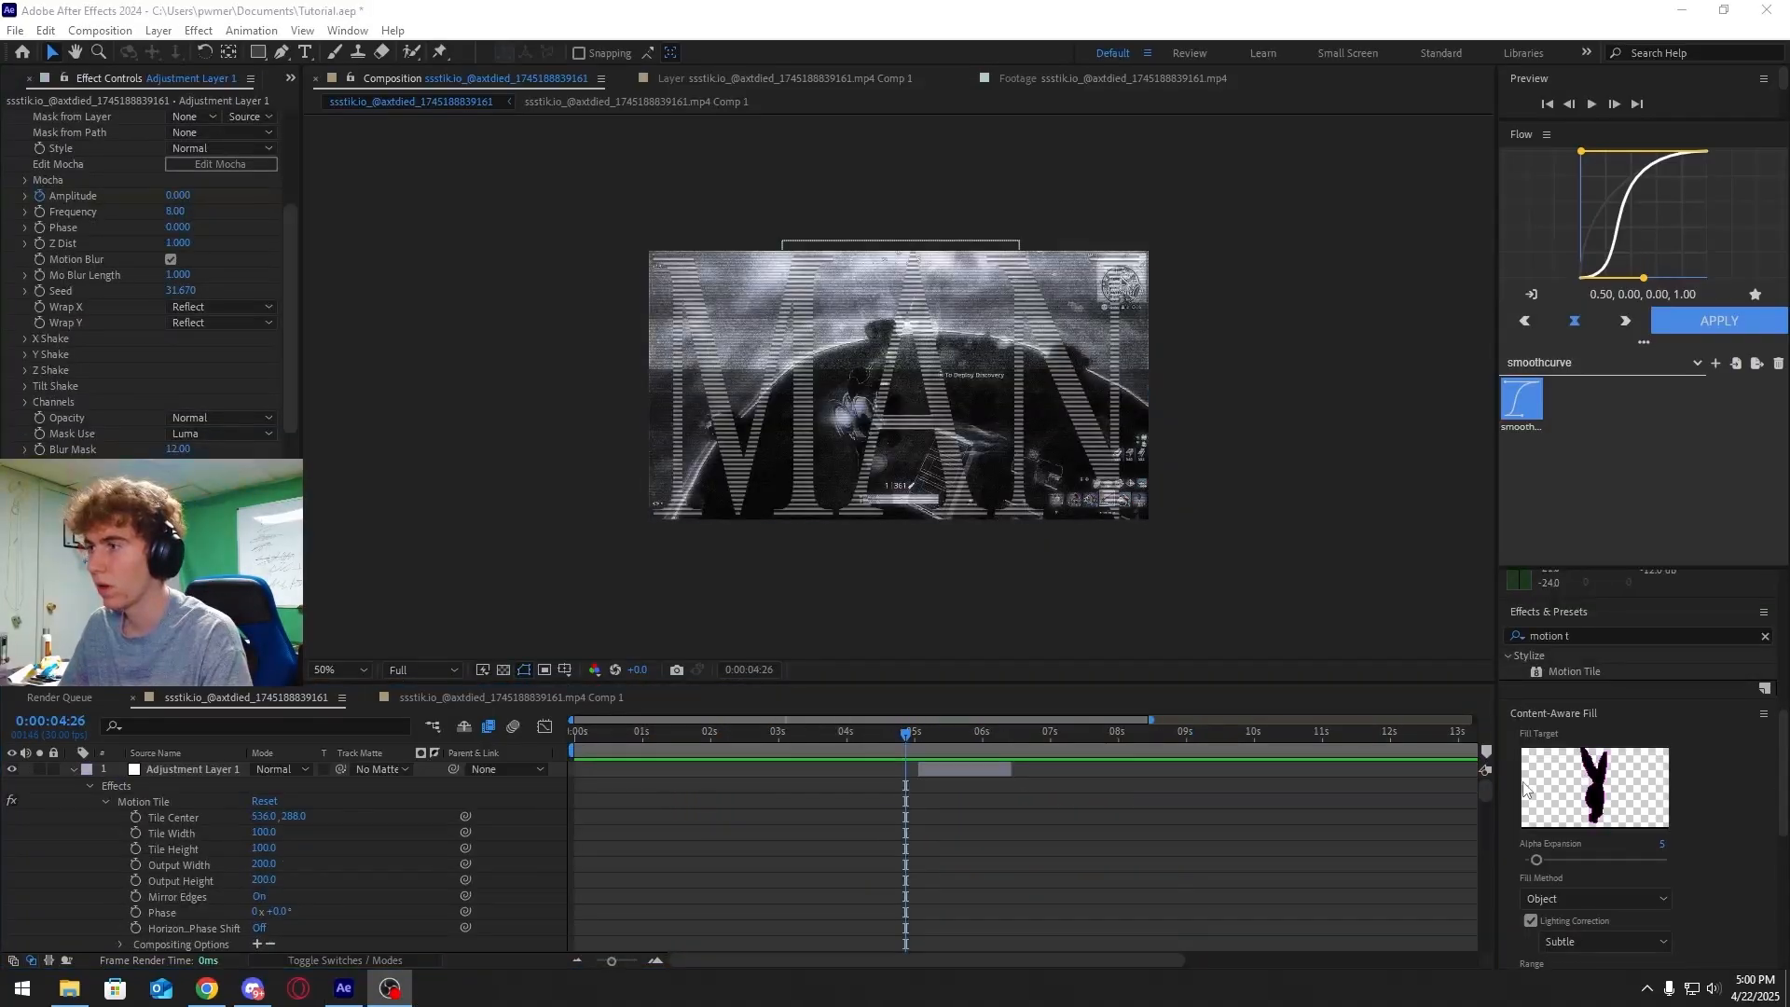
left_click(923, 741)
mouse_move(923, 740)
left_mouse_down()
mouse_move(948, 739)
mouse_move(906, 752)
left_mouse_up()
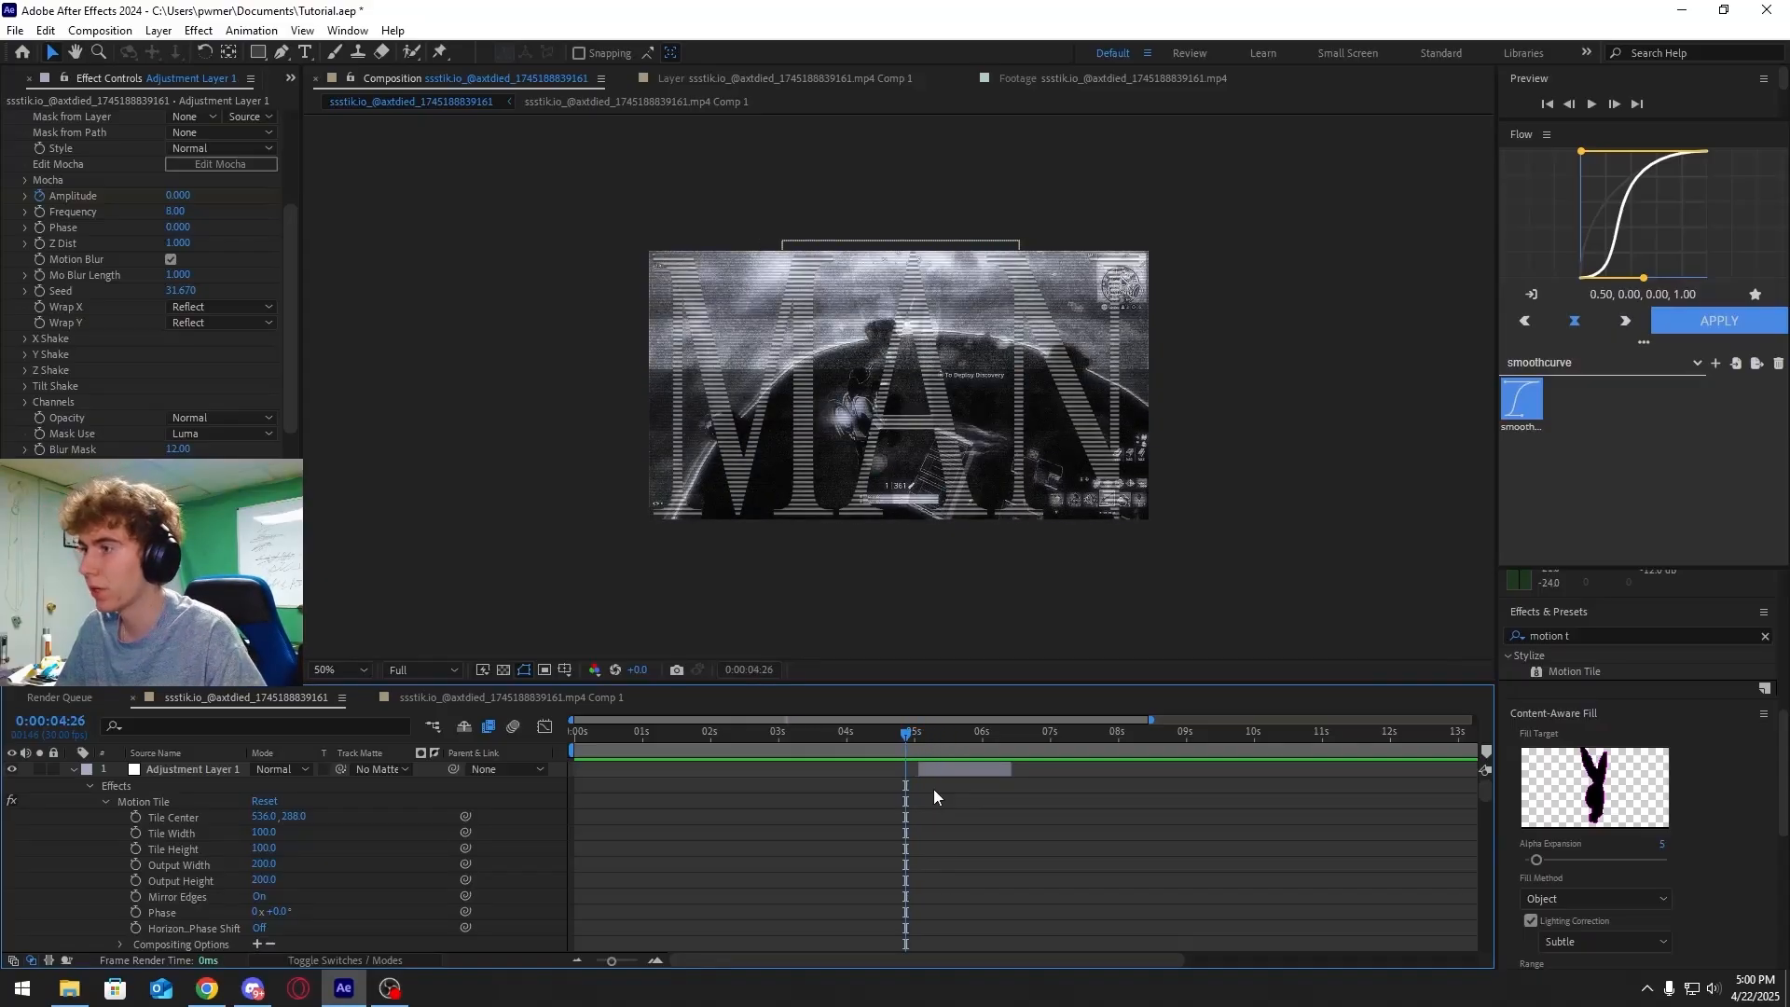
key("space")
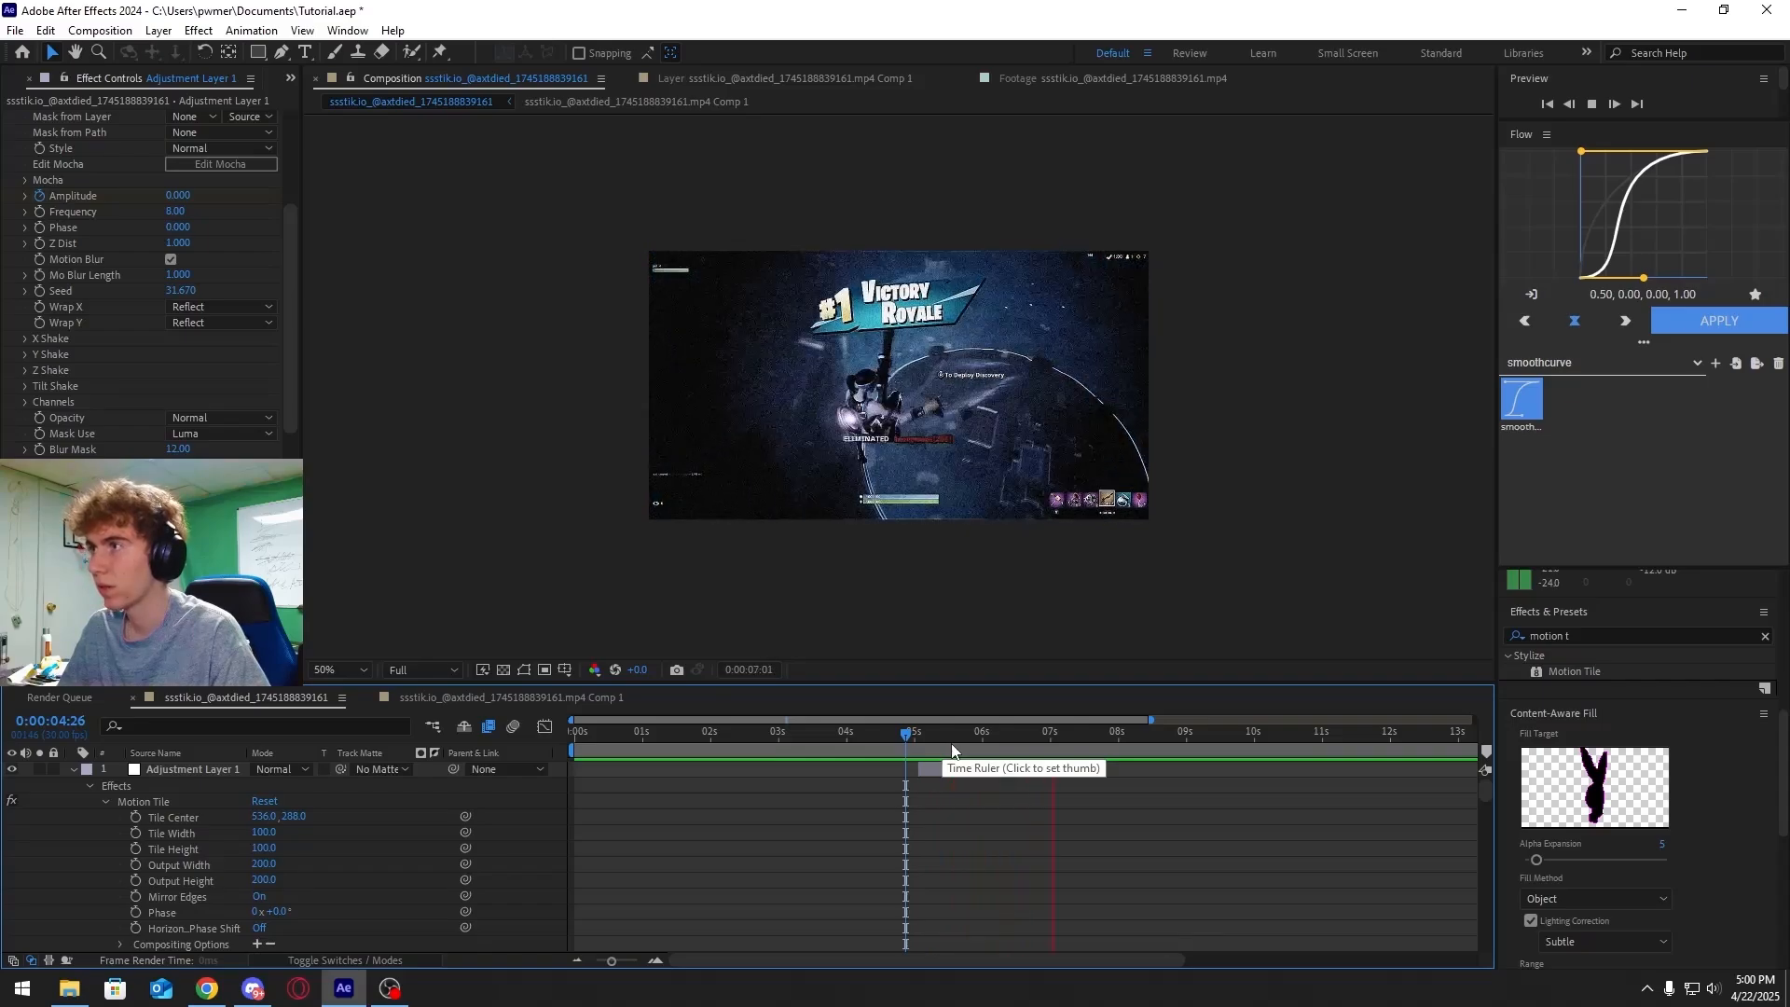
left_click_drag(904, 741, 933, 736)
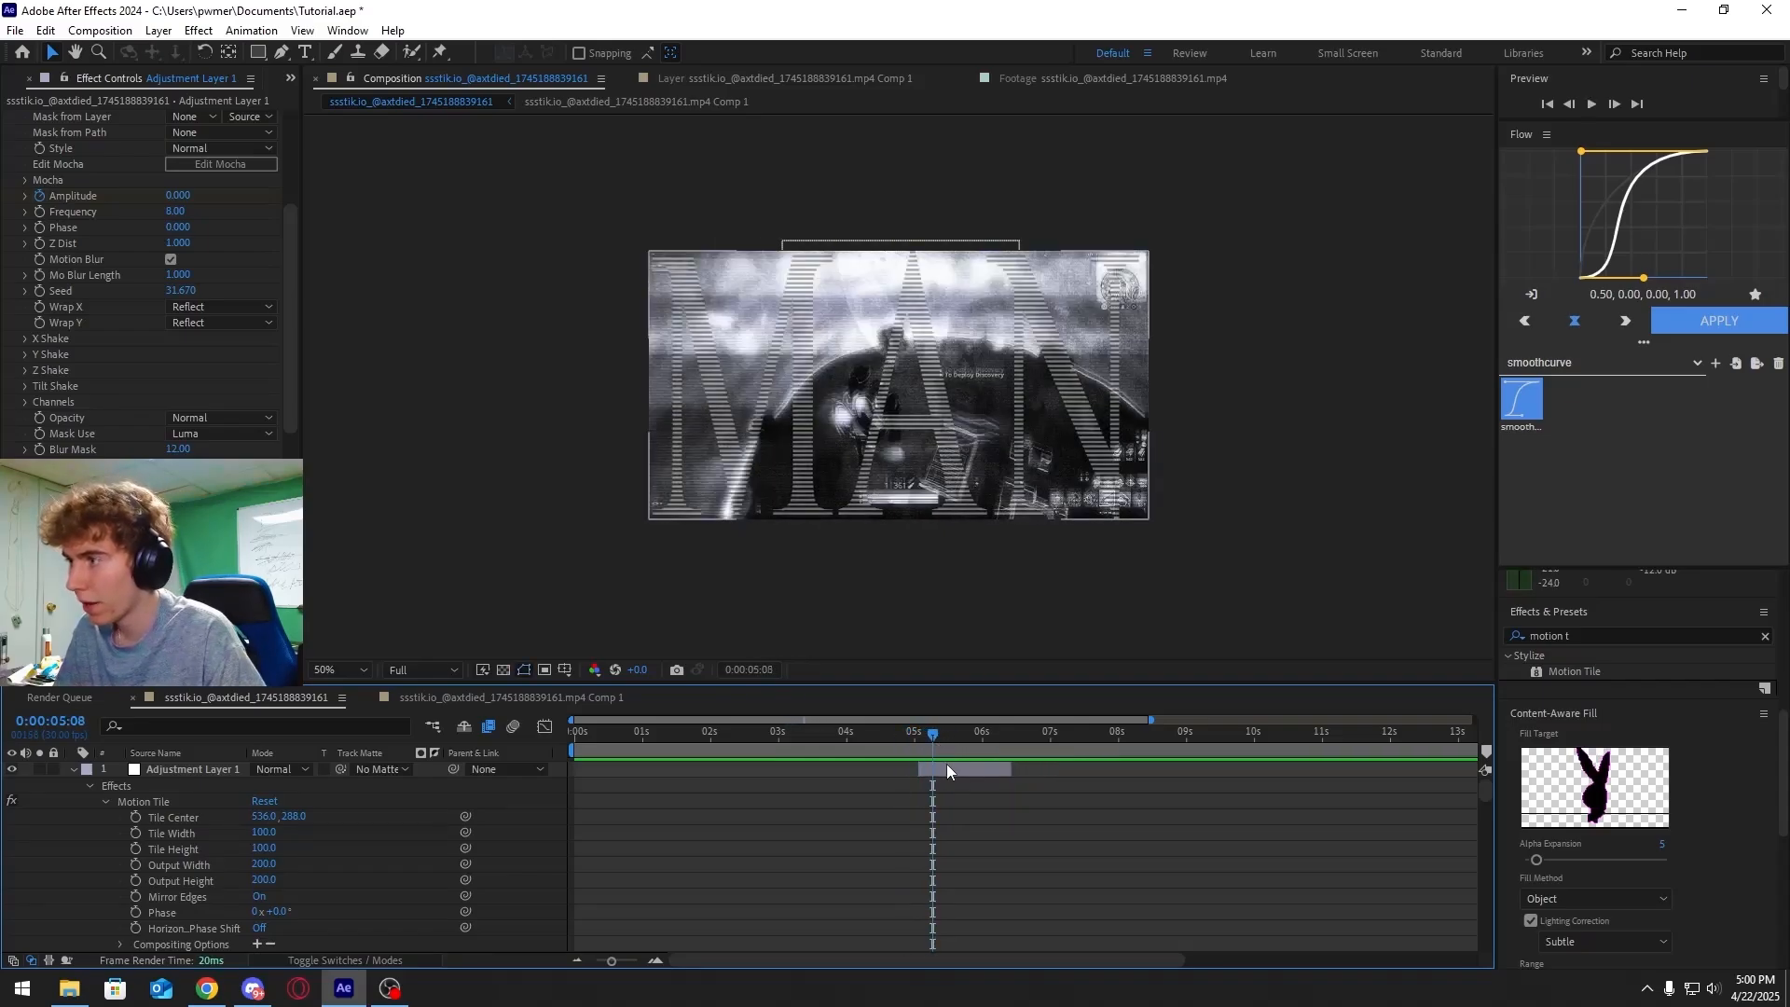
Expand the adjustment layer's effect groups and enlarge the timeline to examine their keyframes
left_click(201, 771)
left_click(108, 802)
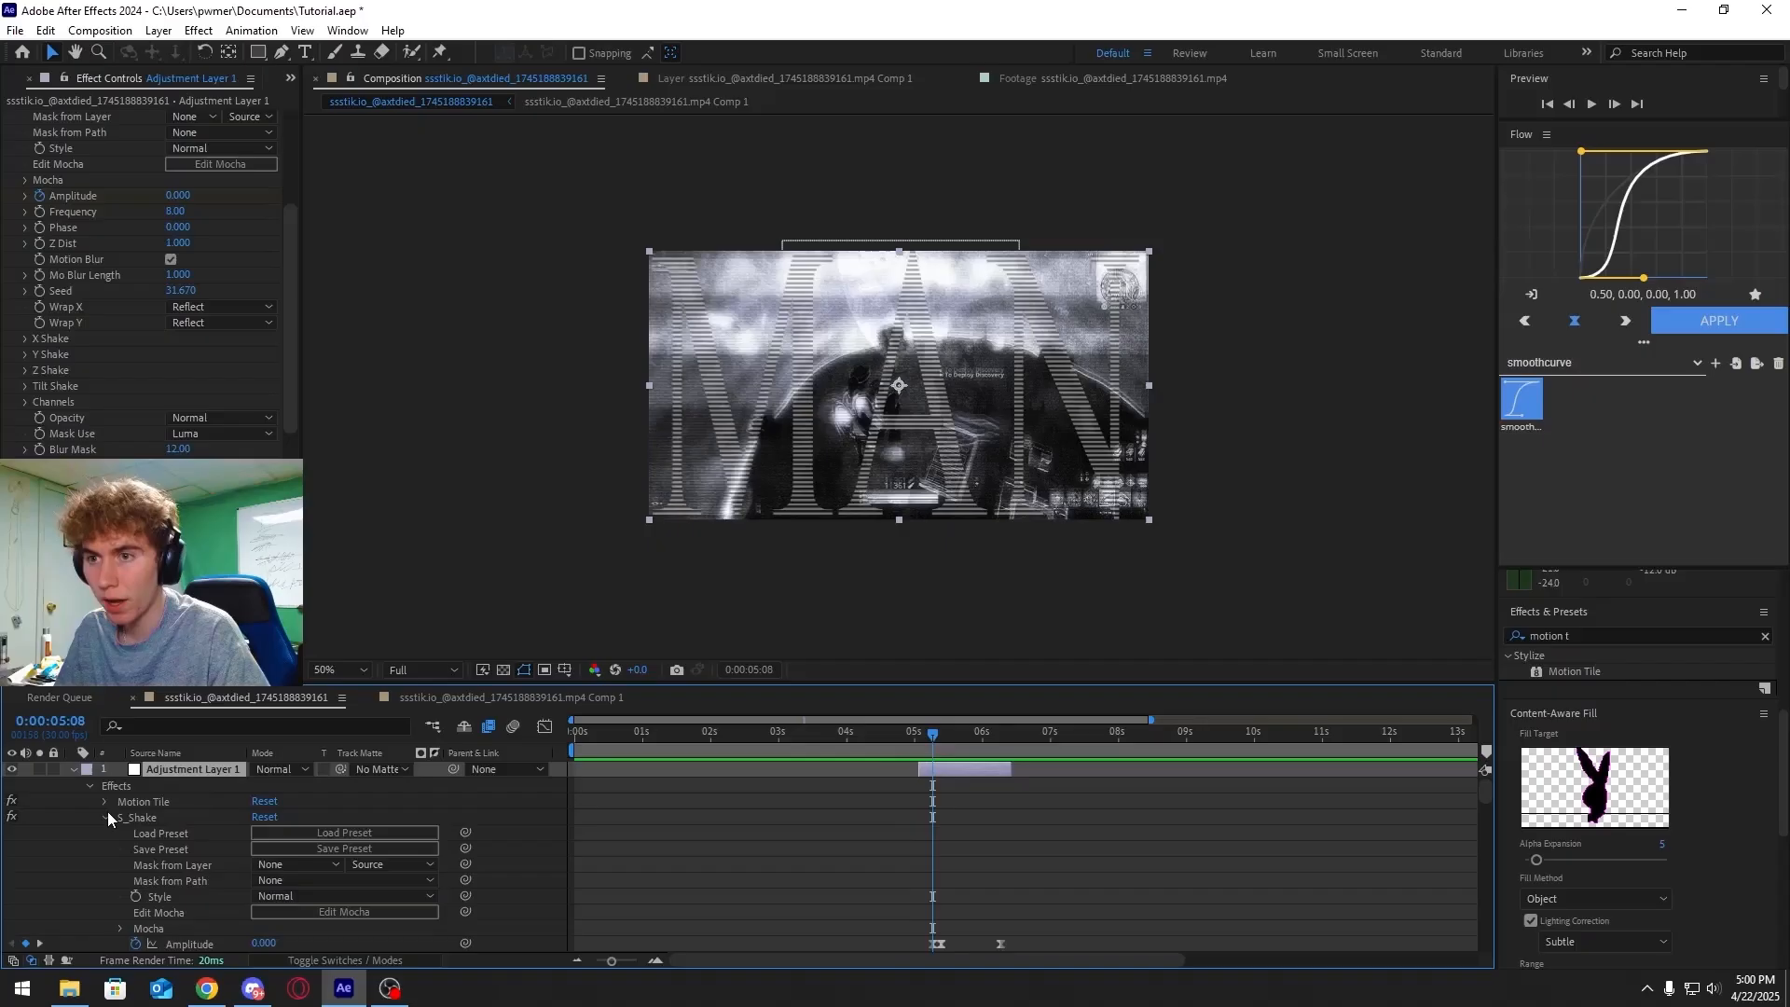
left_click(105, 817)
left_click(105, 832)
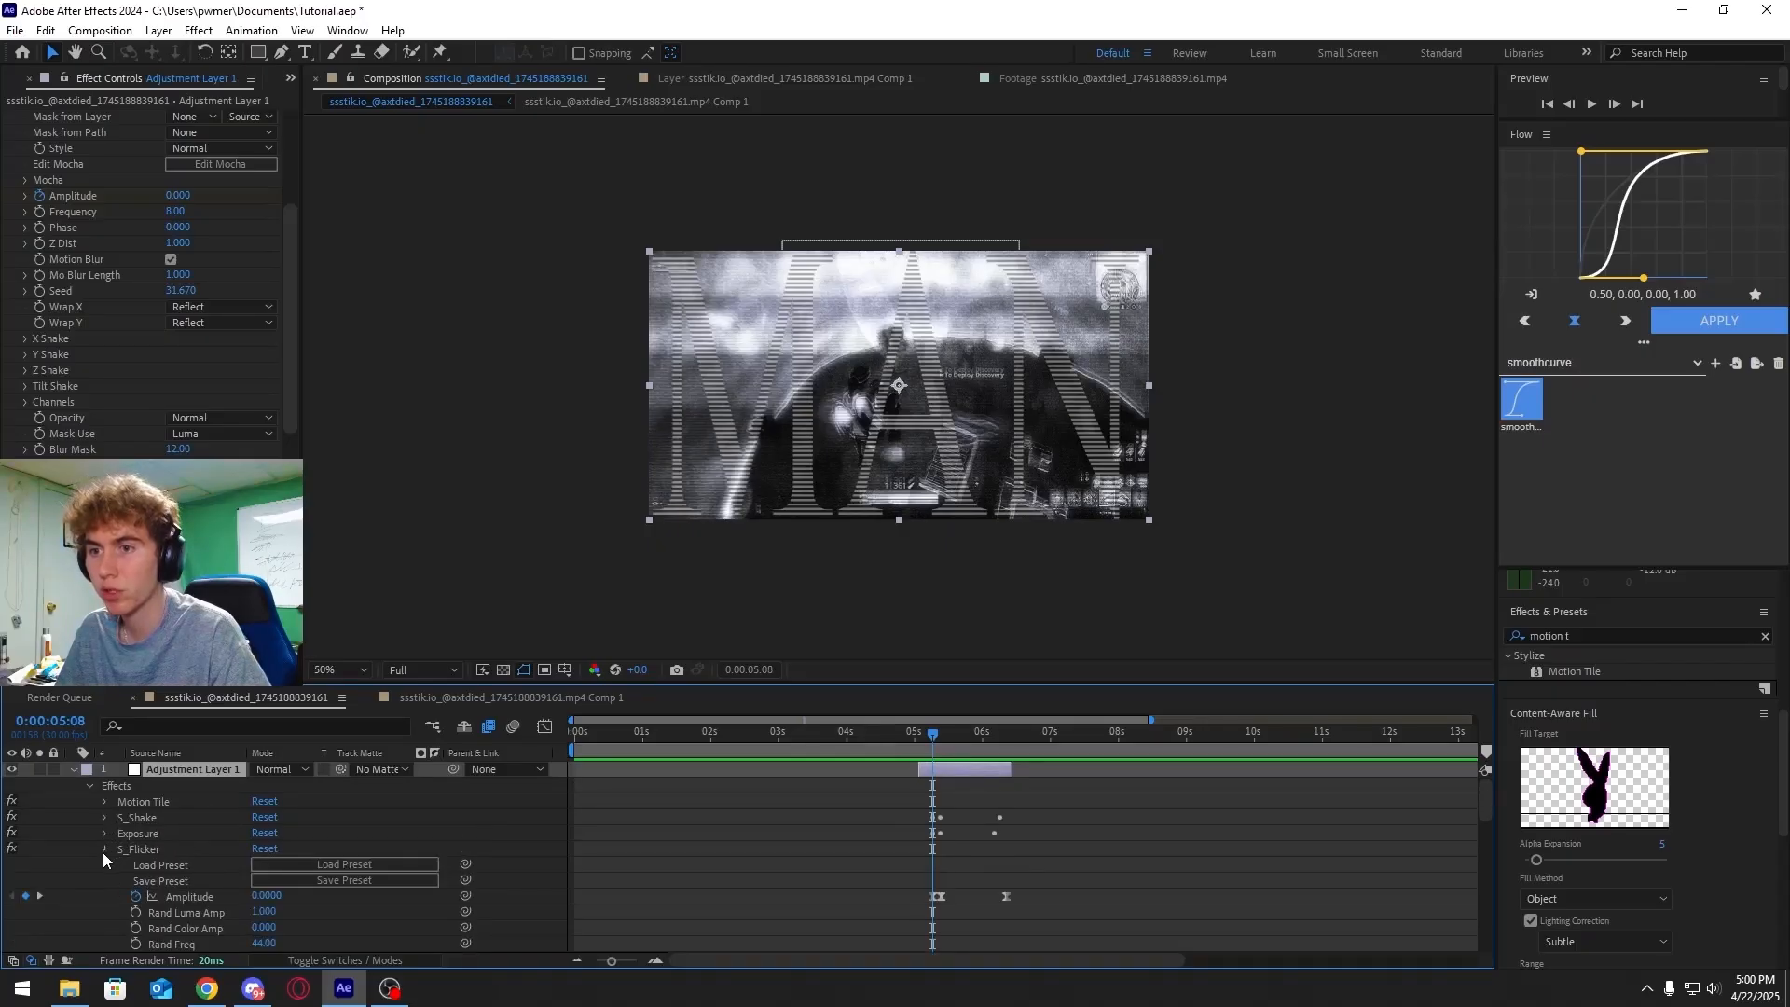
left_click(103, 850)
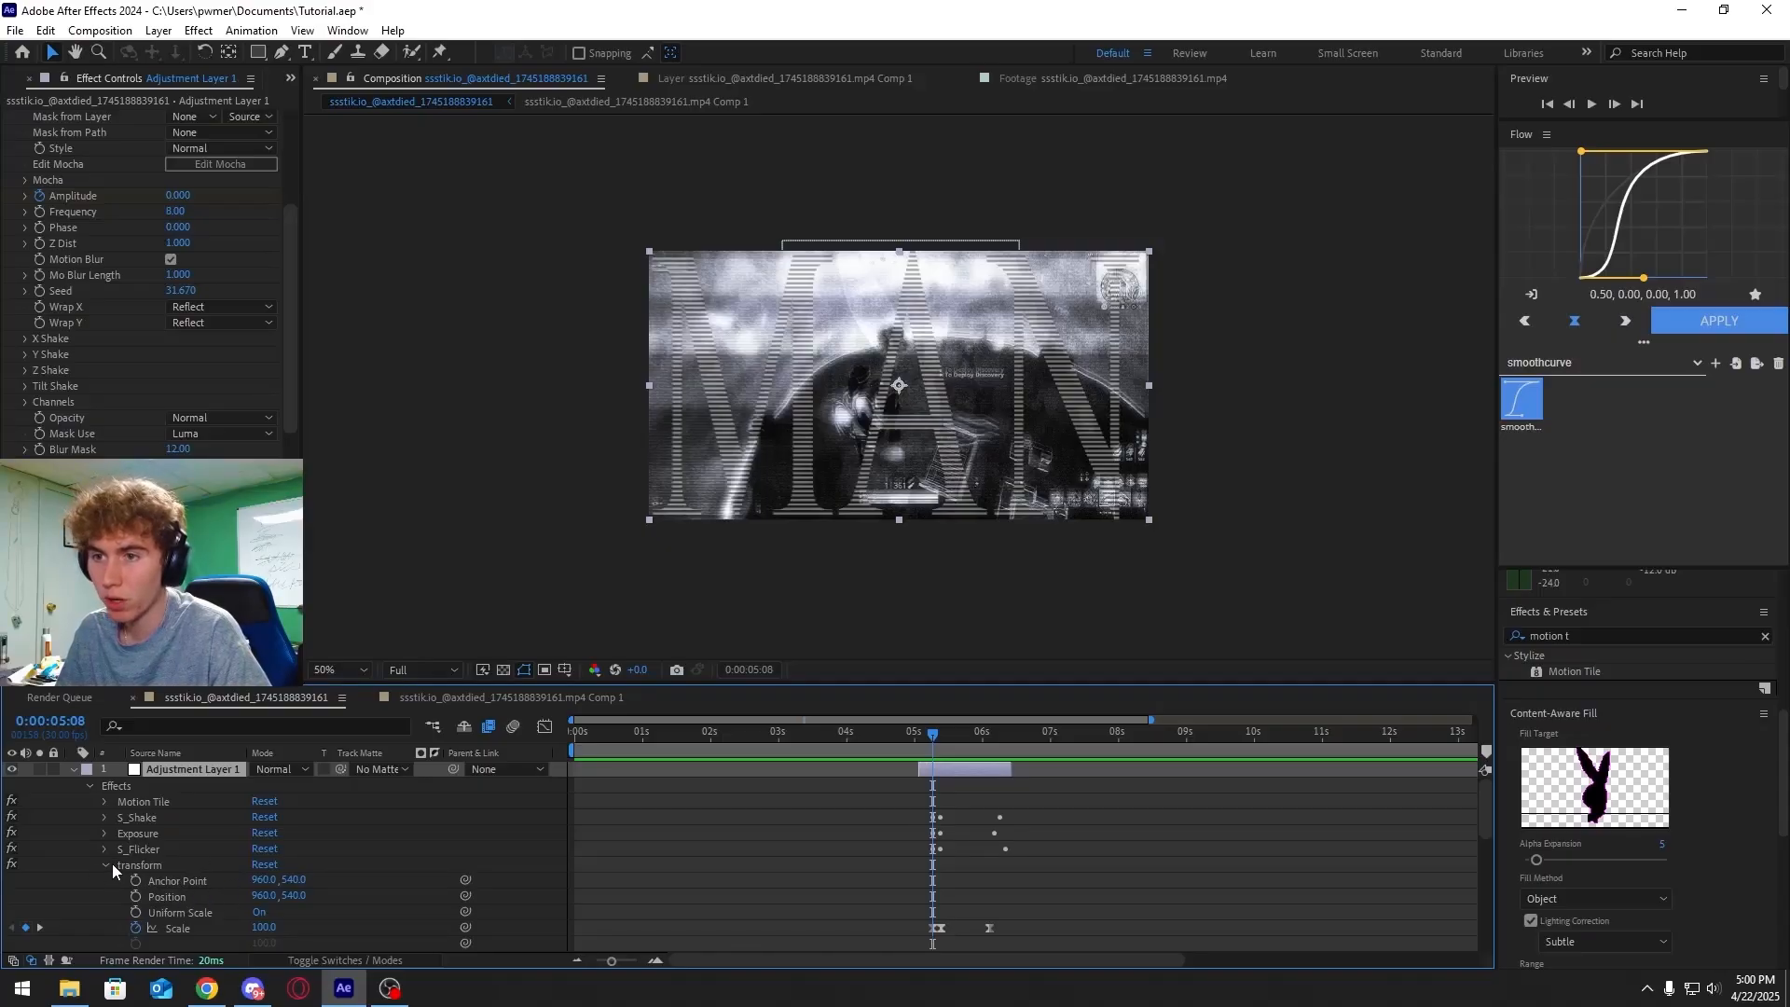
key("equal")
key("equal")
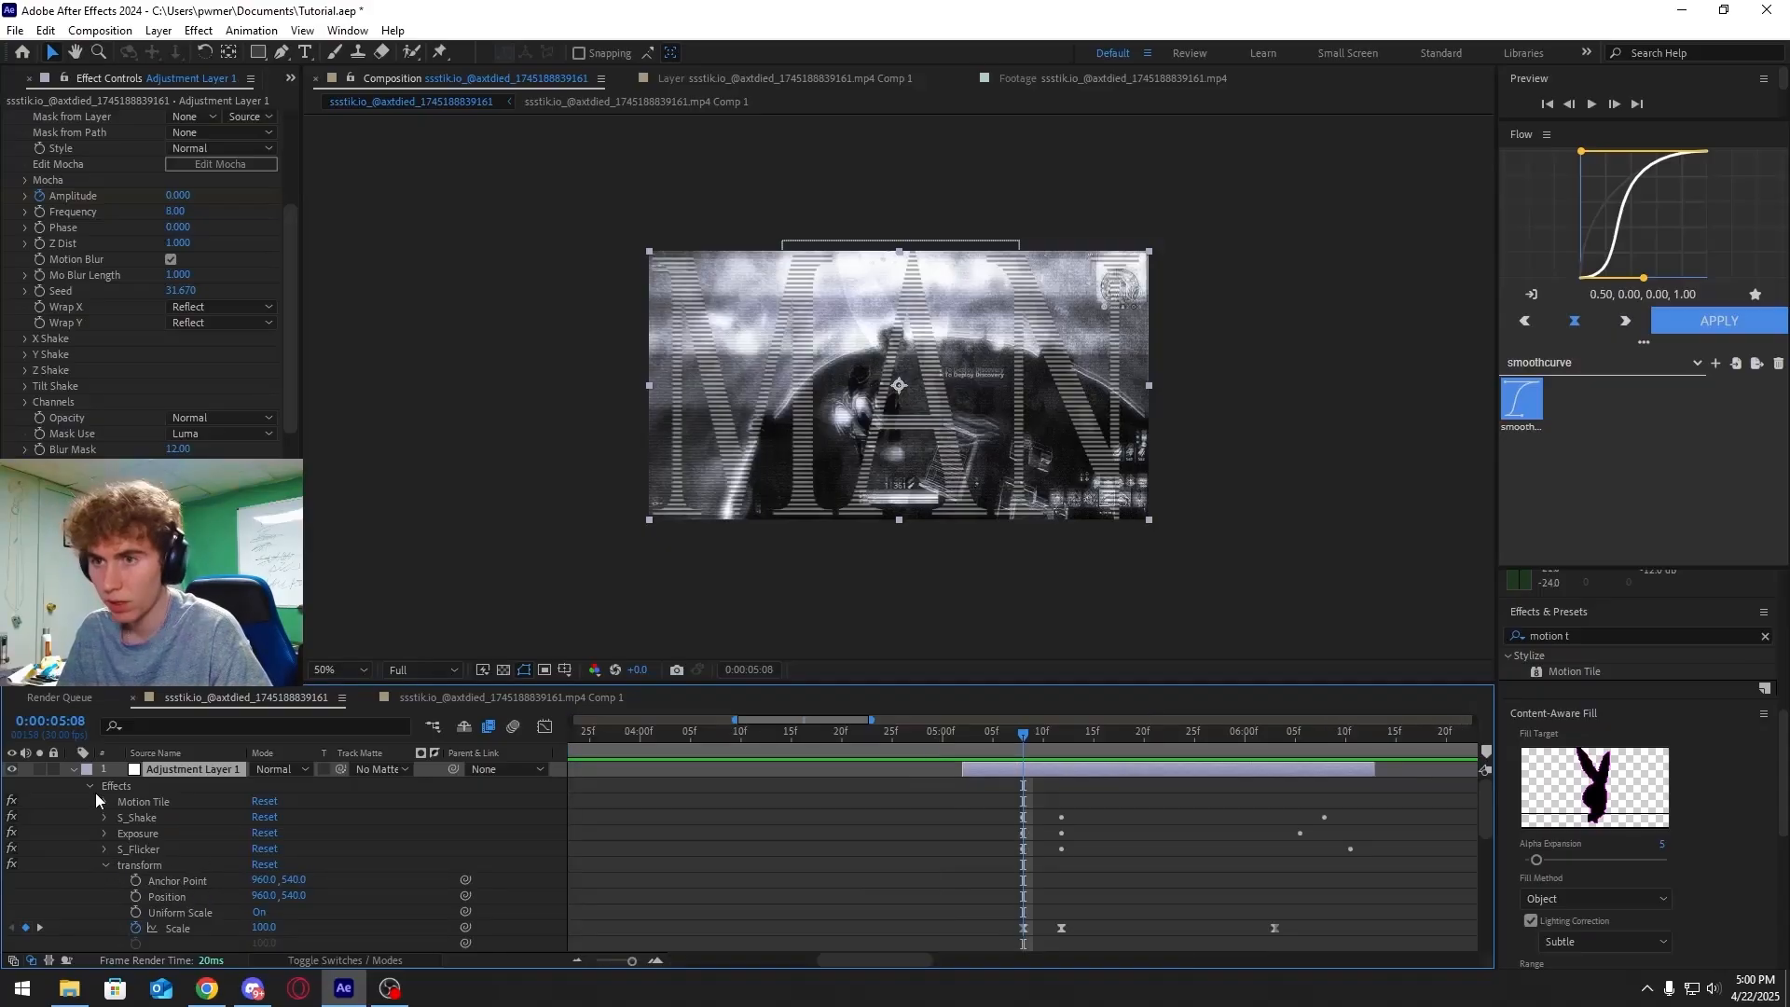
left_click(103, 802)
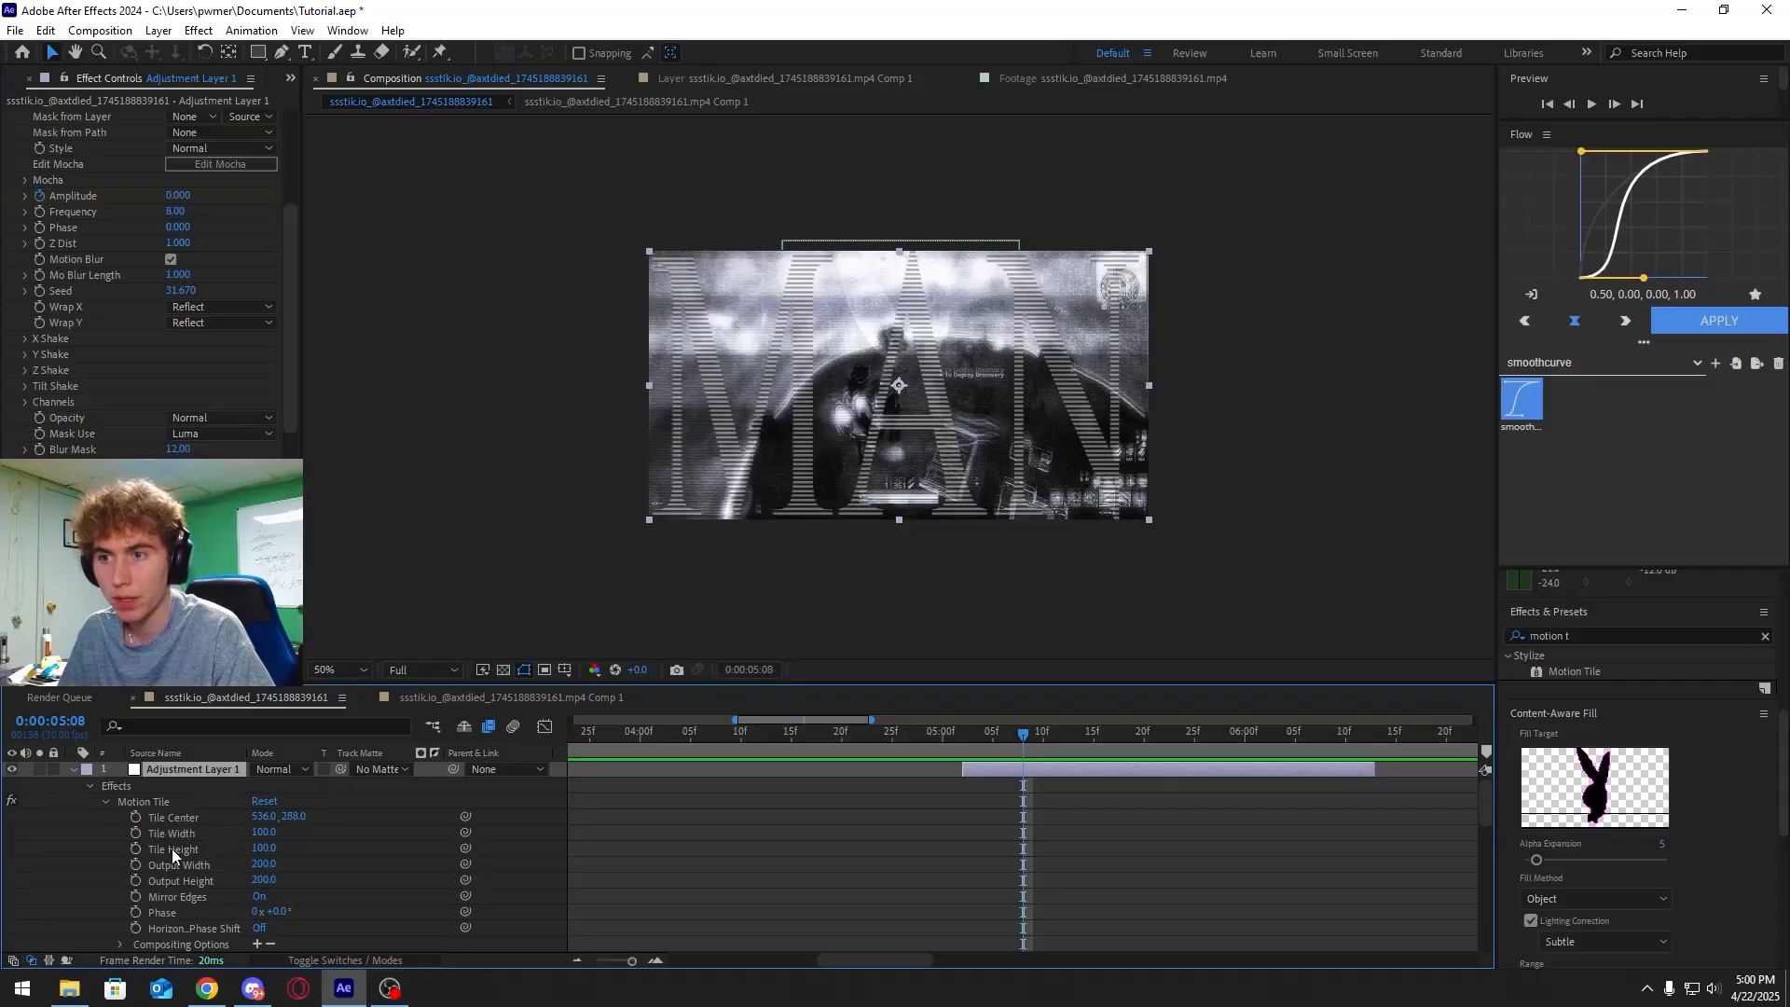
scroll(172, 844, "down", 3)
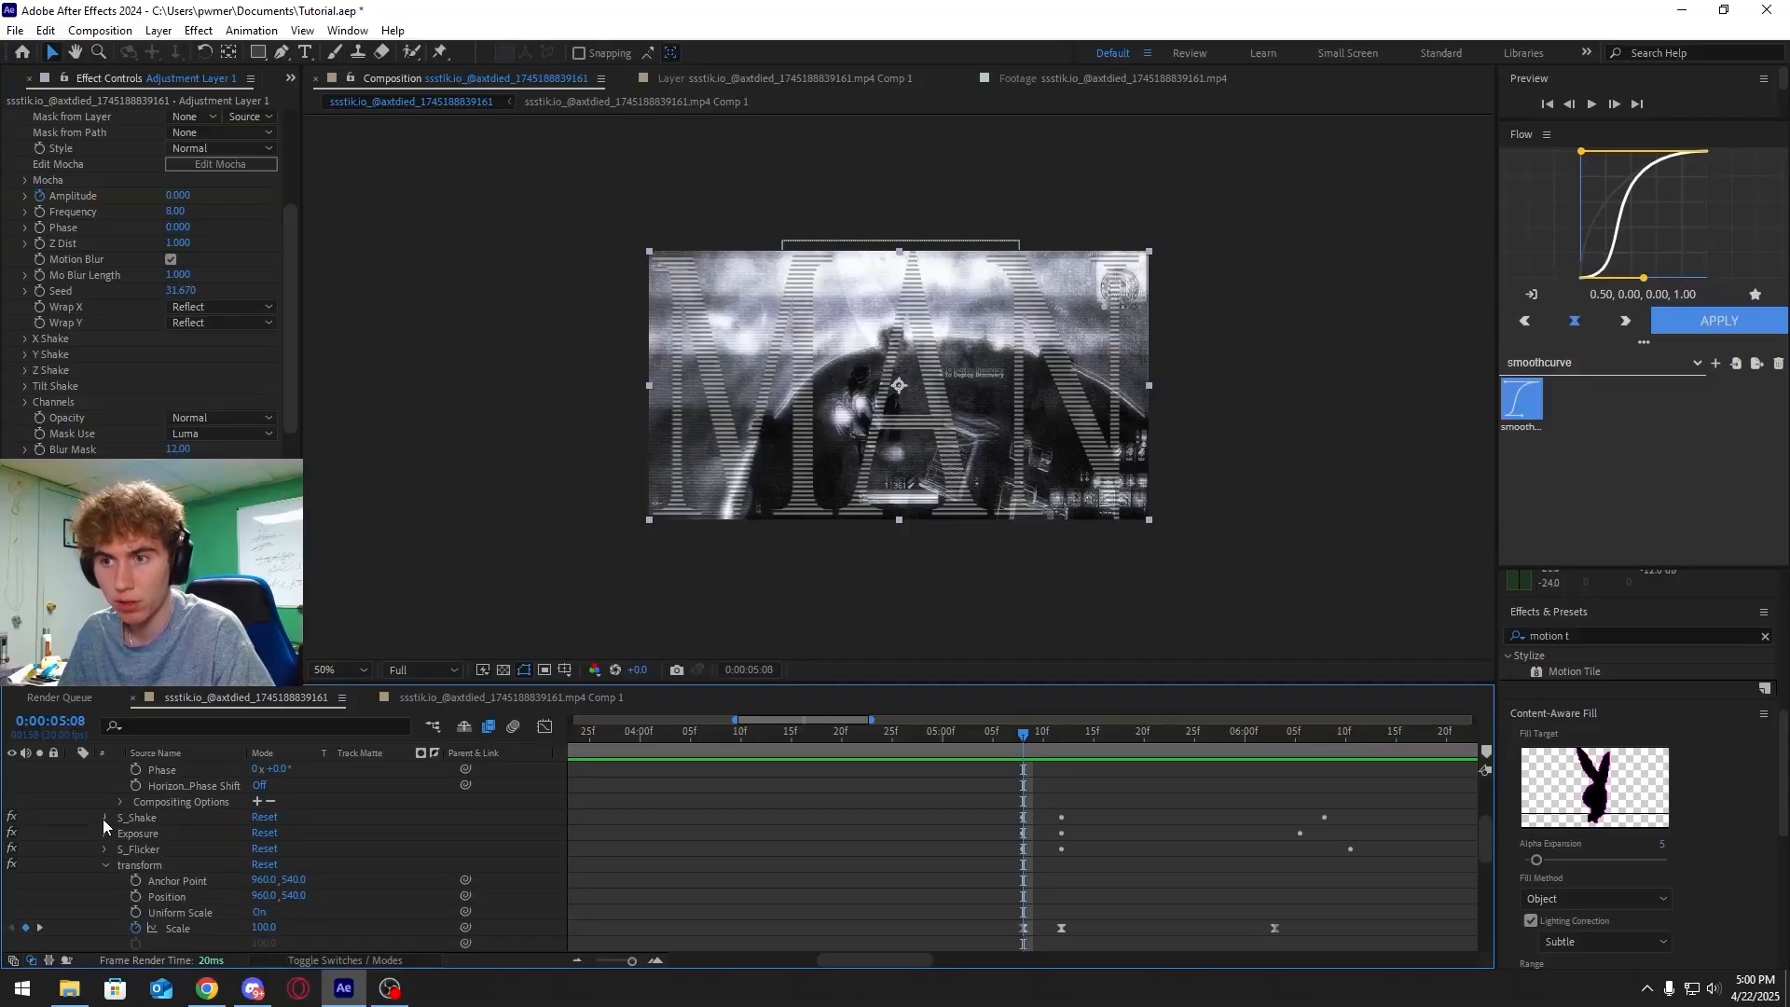
left_click(103, 819)
left_click_drag(395, 690, 367, 561)
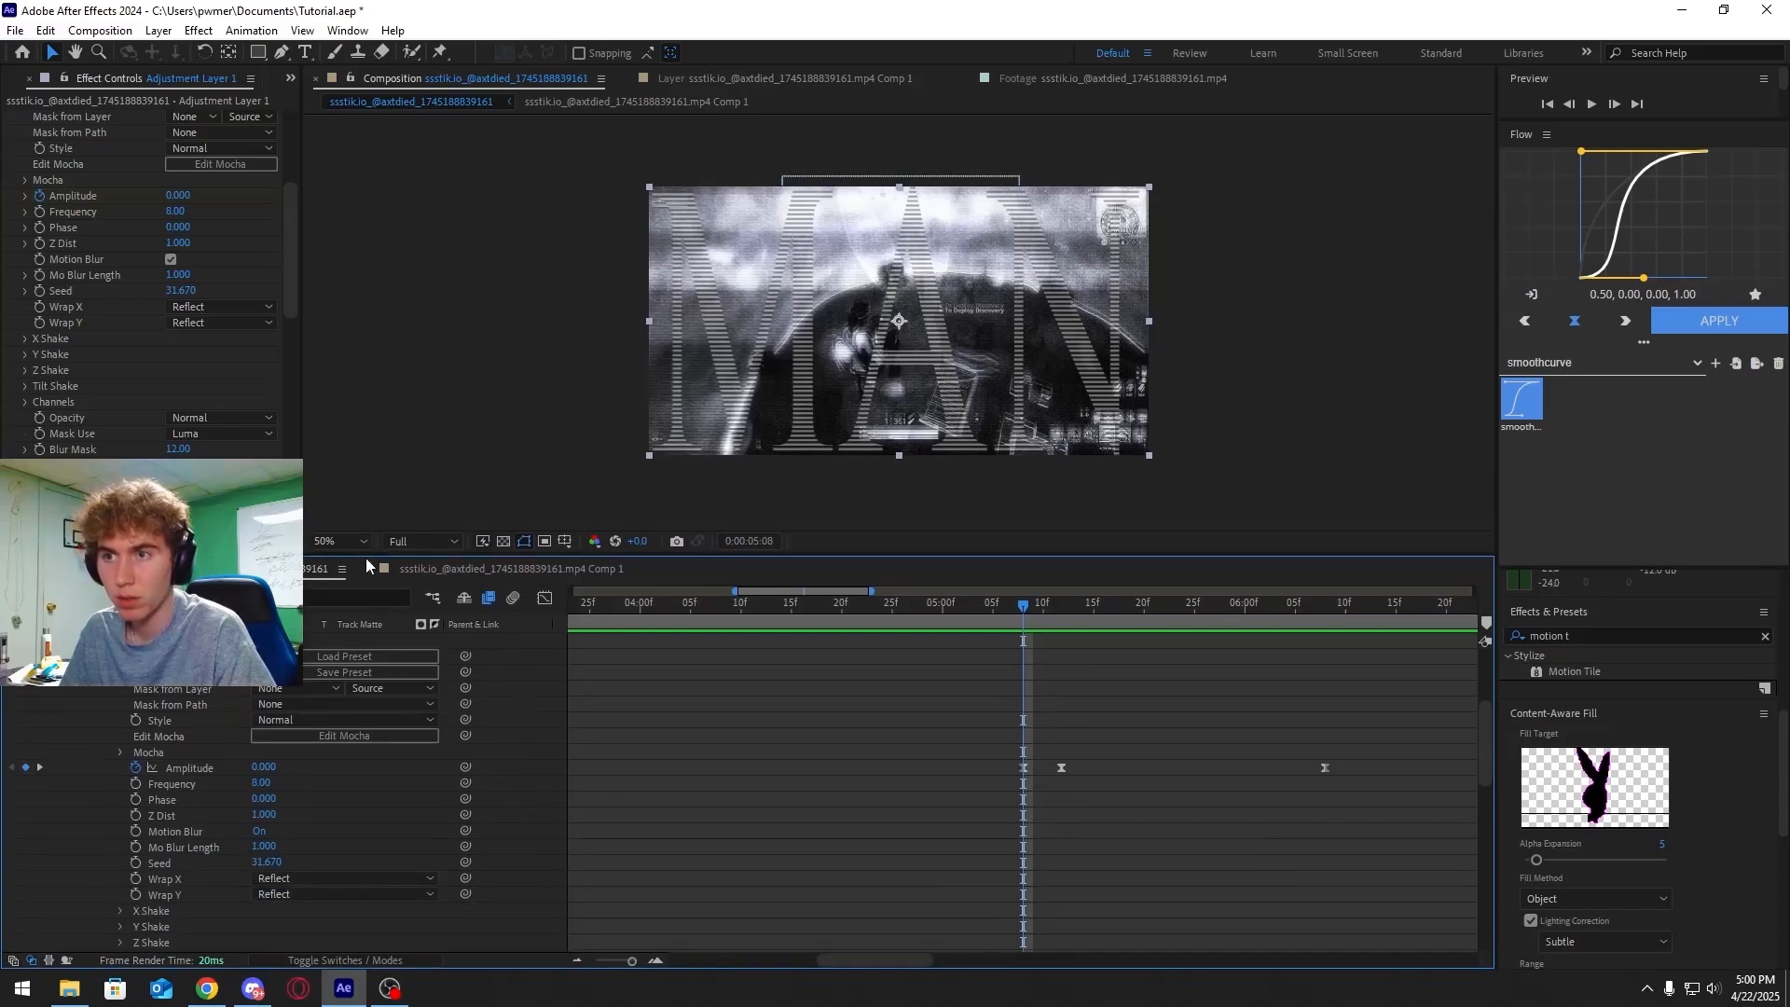
Scroll through the Exposure, S_Flicker and Transform properties to review their keyframes
scroll(173, 707, "down", 5)
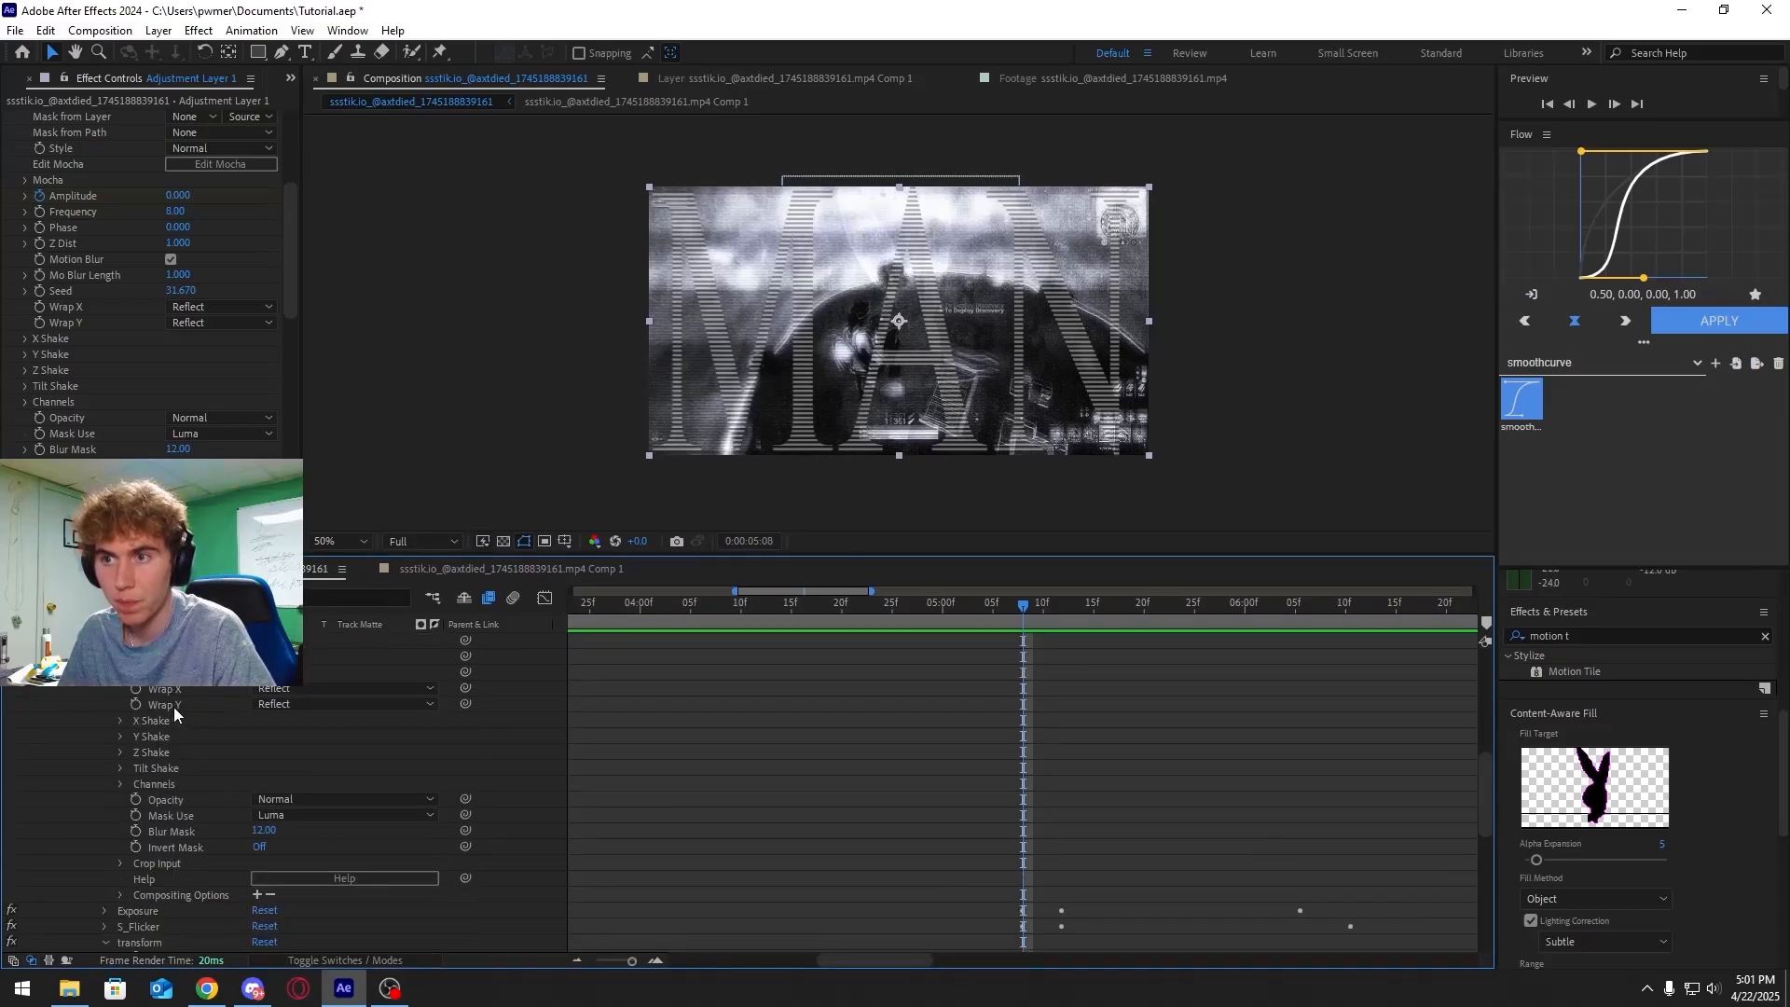
scroll(170, 718, "down", 2)
left_click(106, 768)
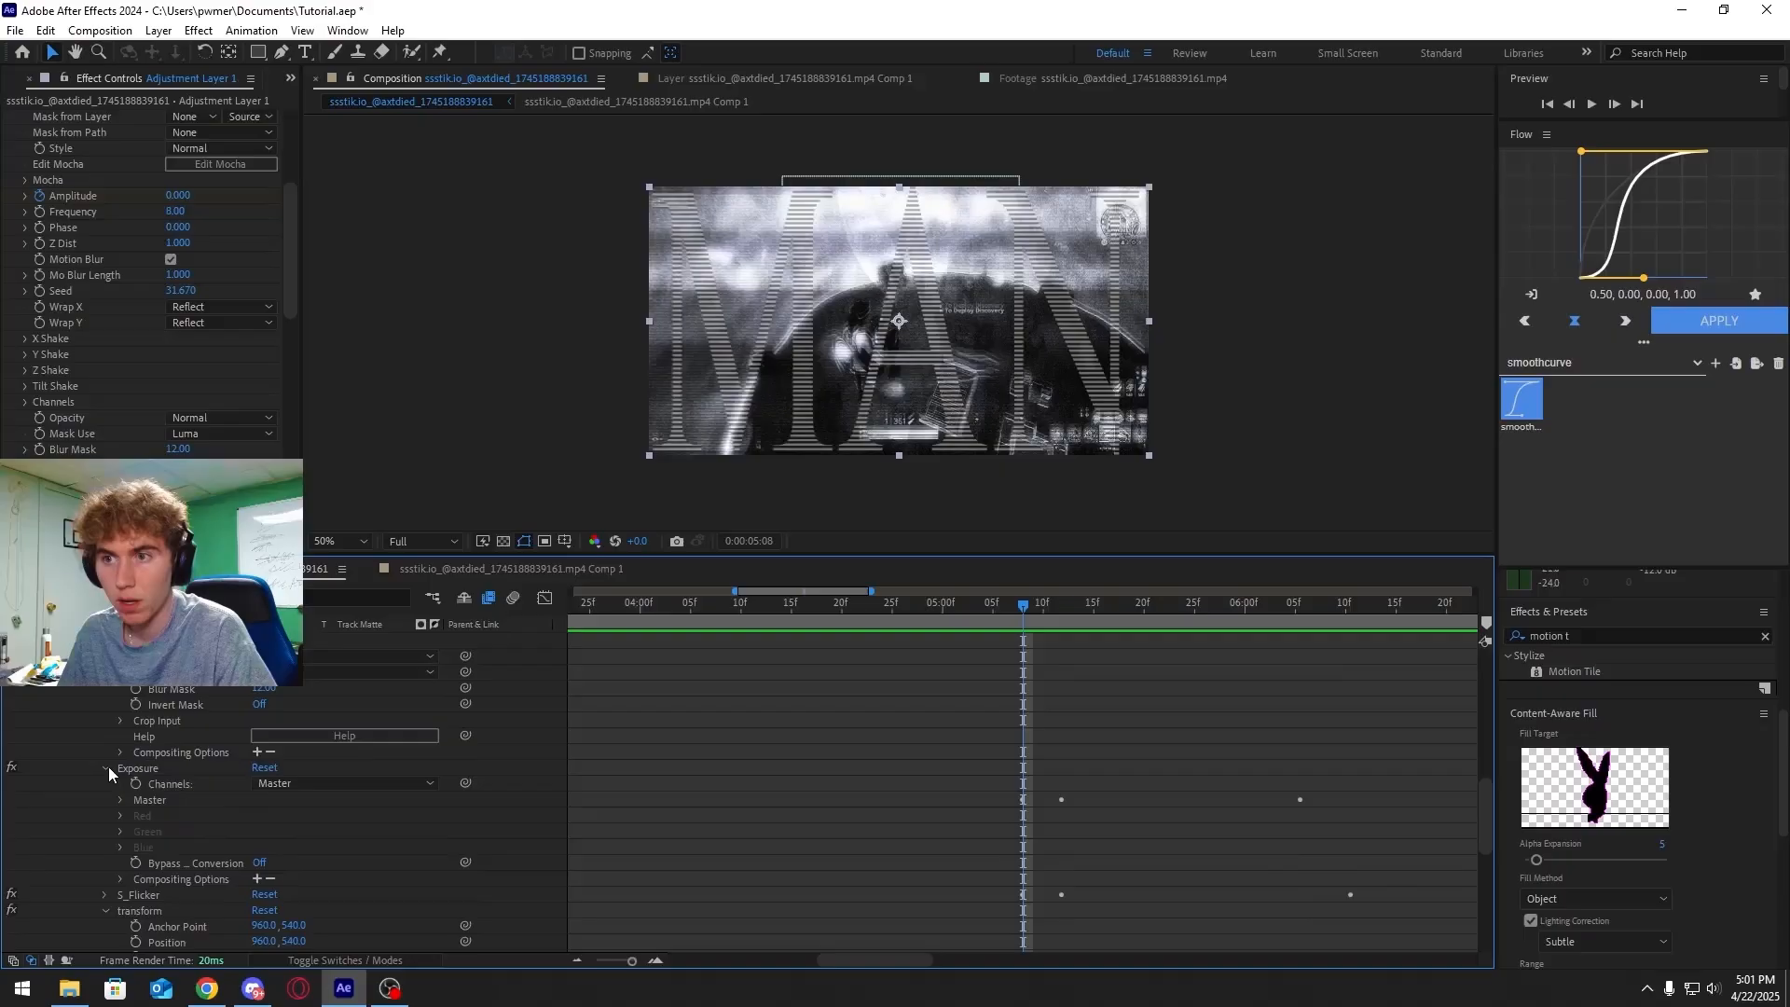
left_click(144, 770)
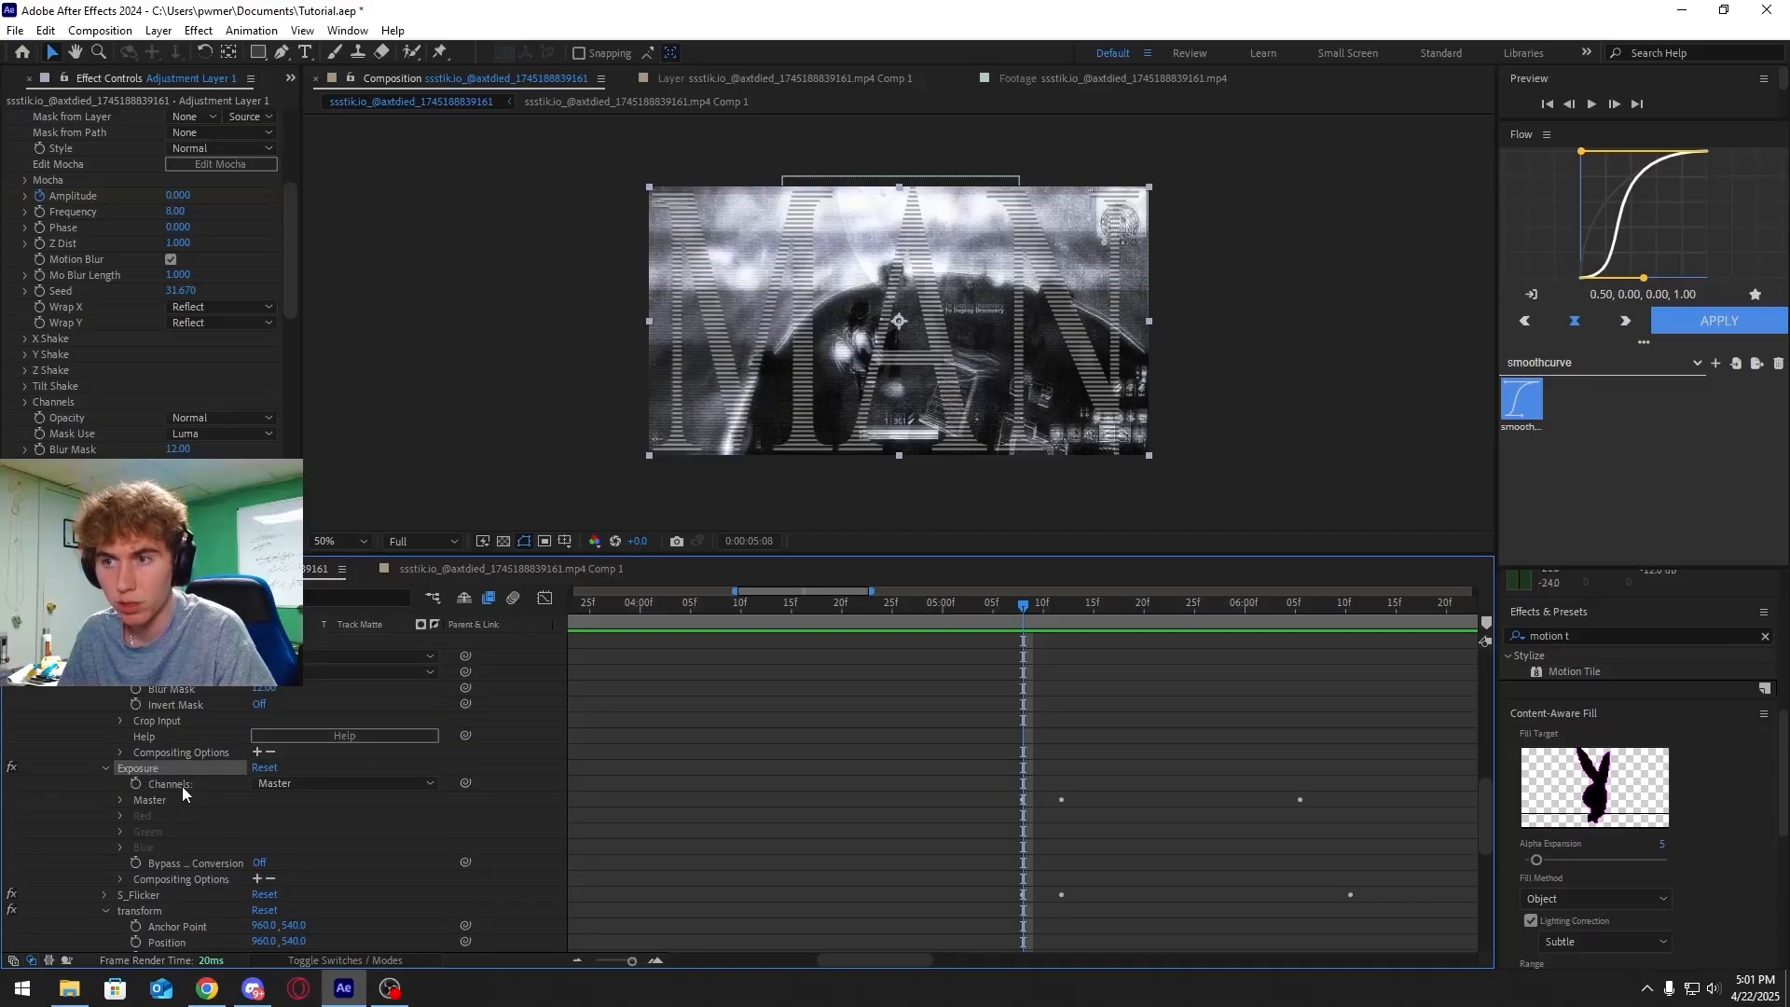
scroll(182, 786, "down", 1)
left_click(104, 846)
scroll(158, 812, "down", 3)
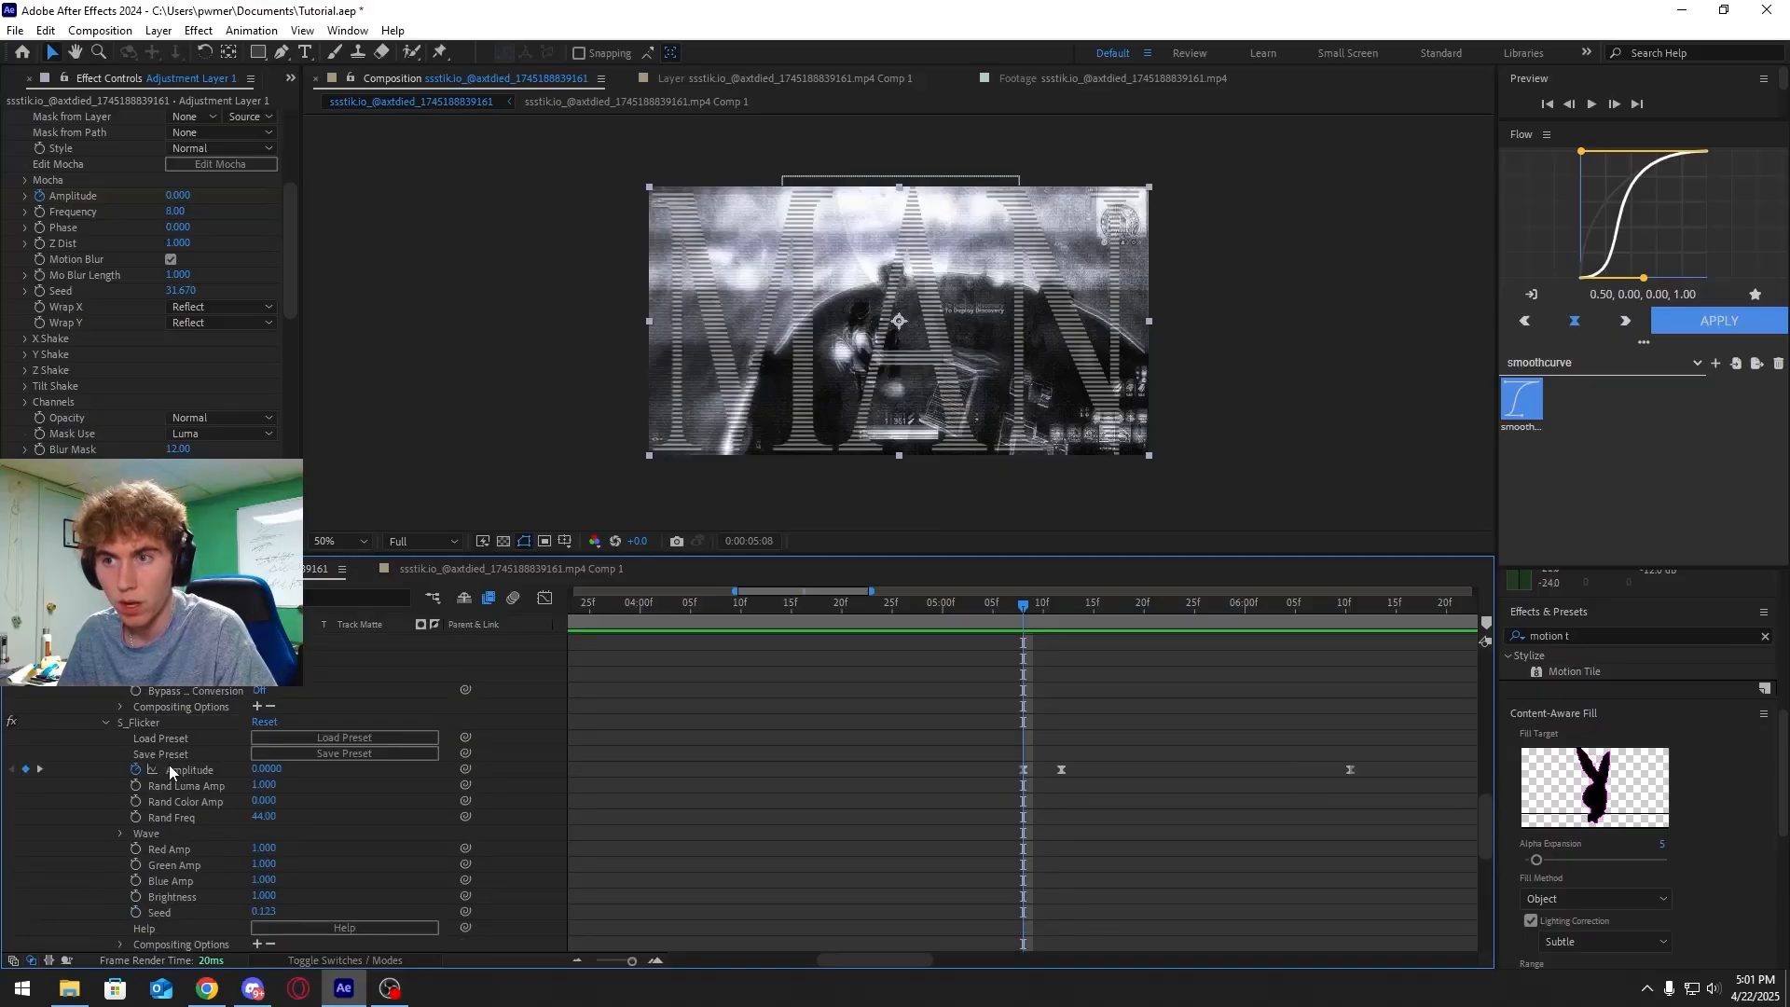
scroll(166, 775, "down", 6)
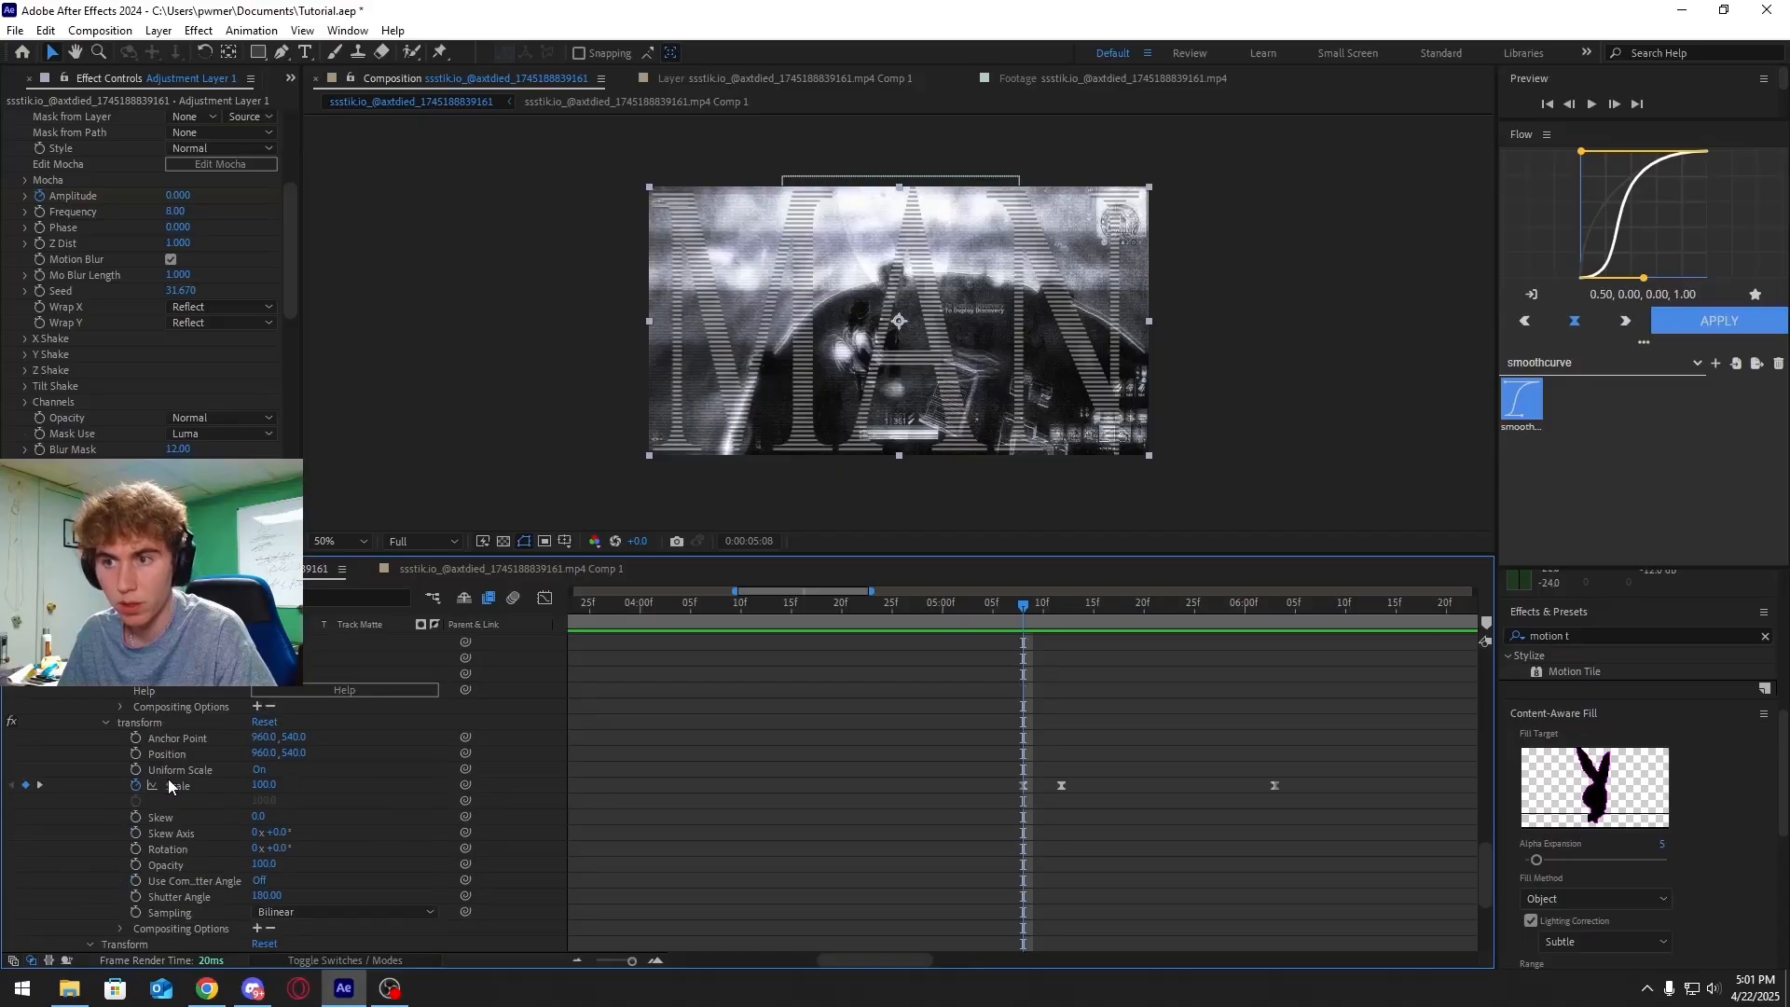
scroll(168, 780, "up", 4)
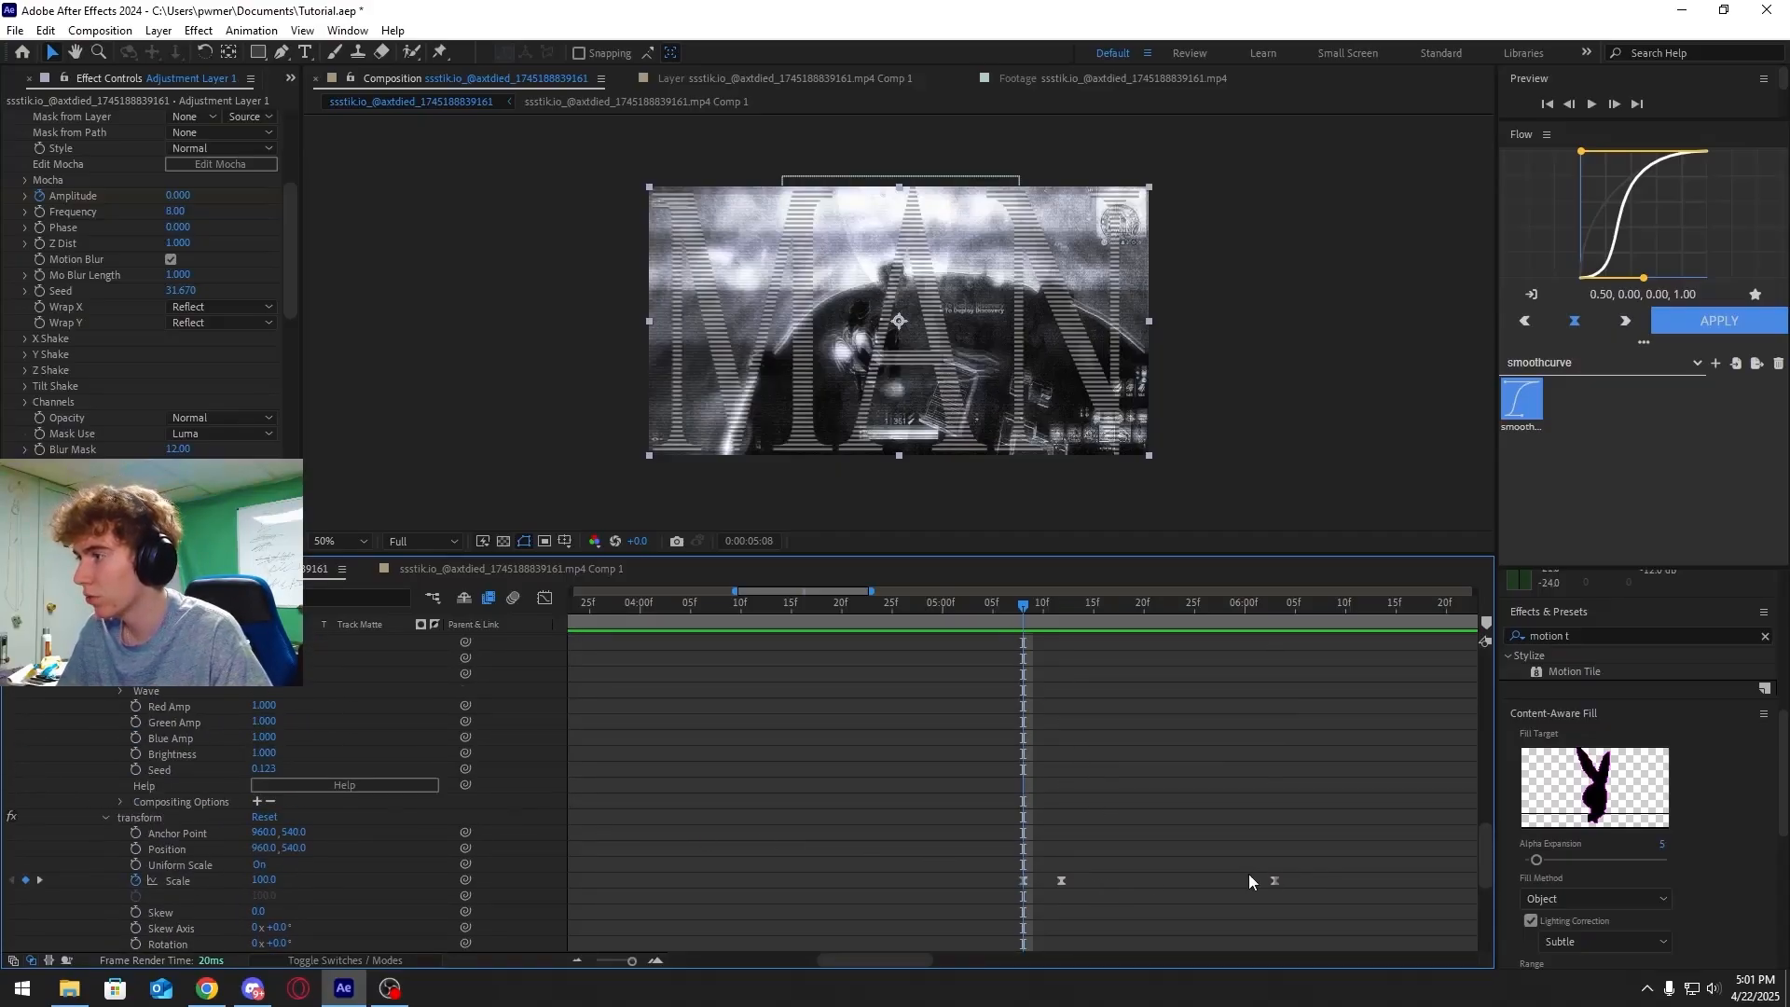
Inspect the Scale, S_Flicker, Exposure and S_Shake keyframe curves in the Graph Editor
left_click_drag(1297, 872, 1008, 890)
left_click(544, 598)
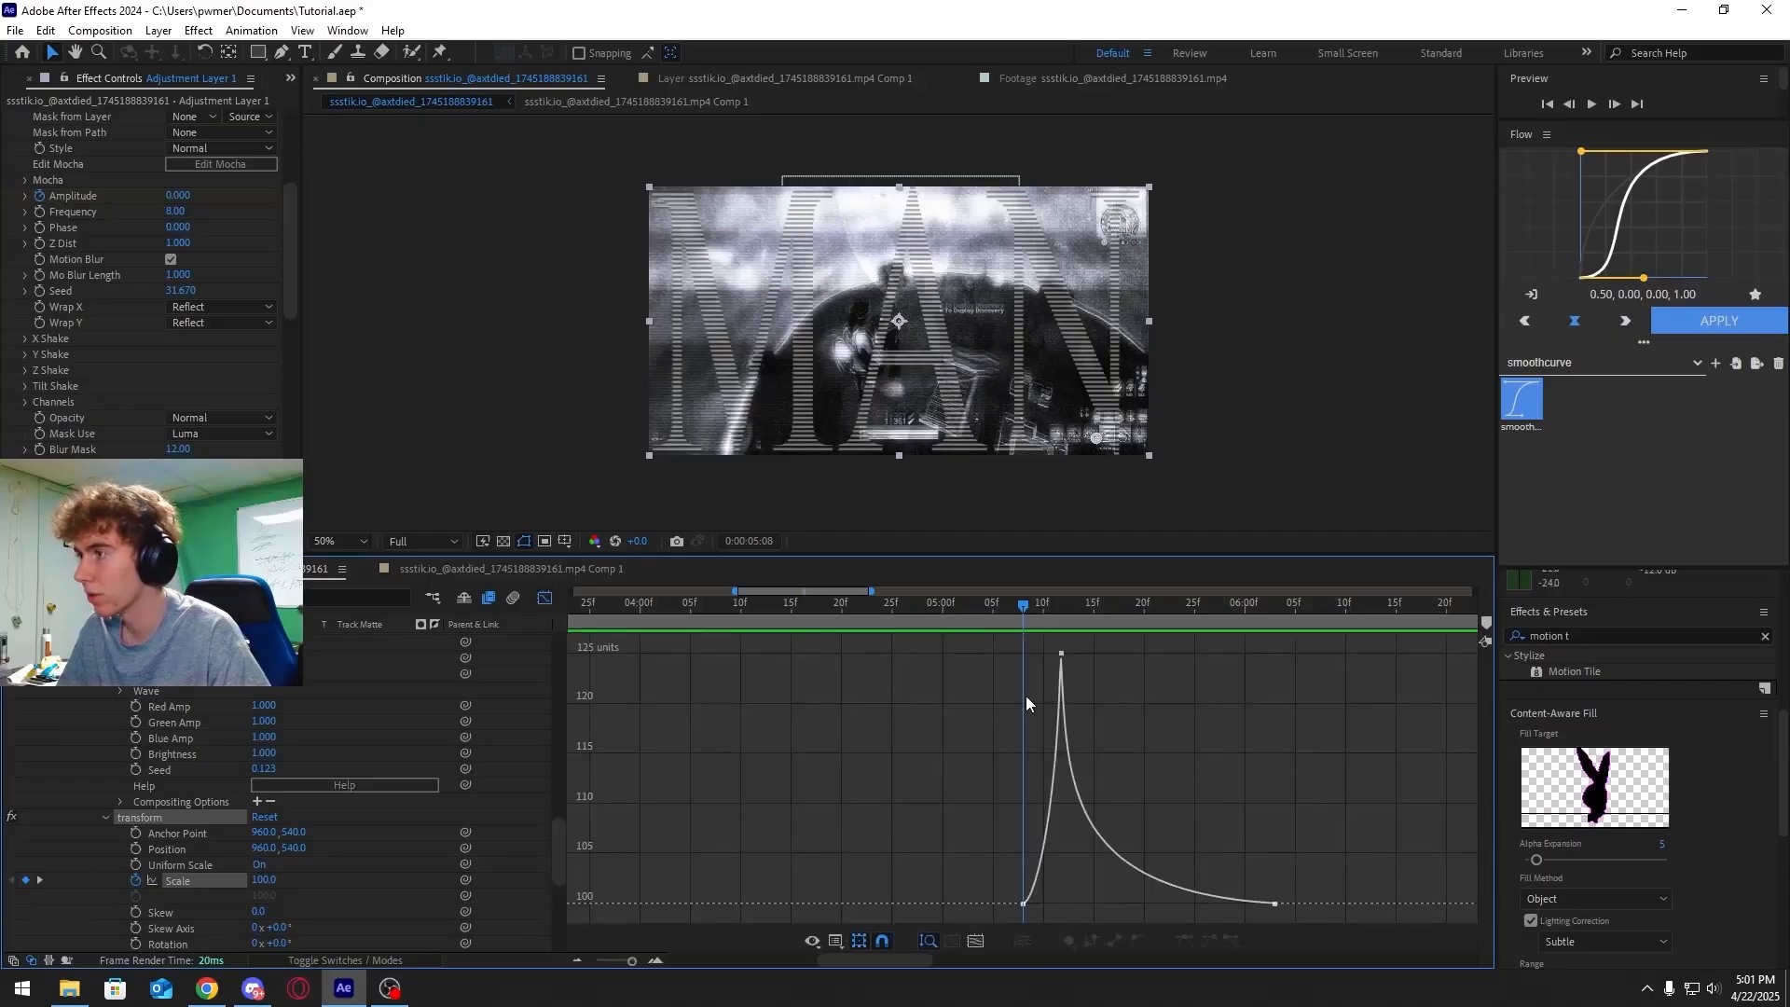
left_click_drag(1027, 618, 1055, 619)
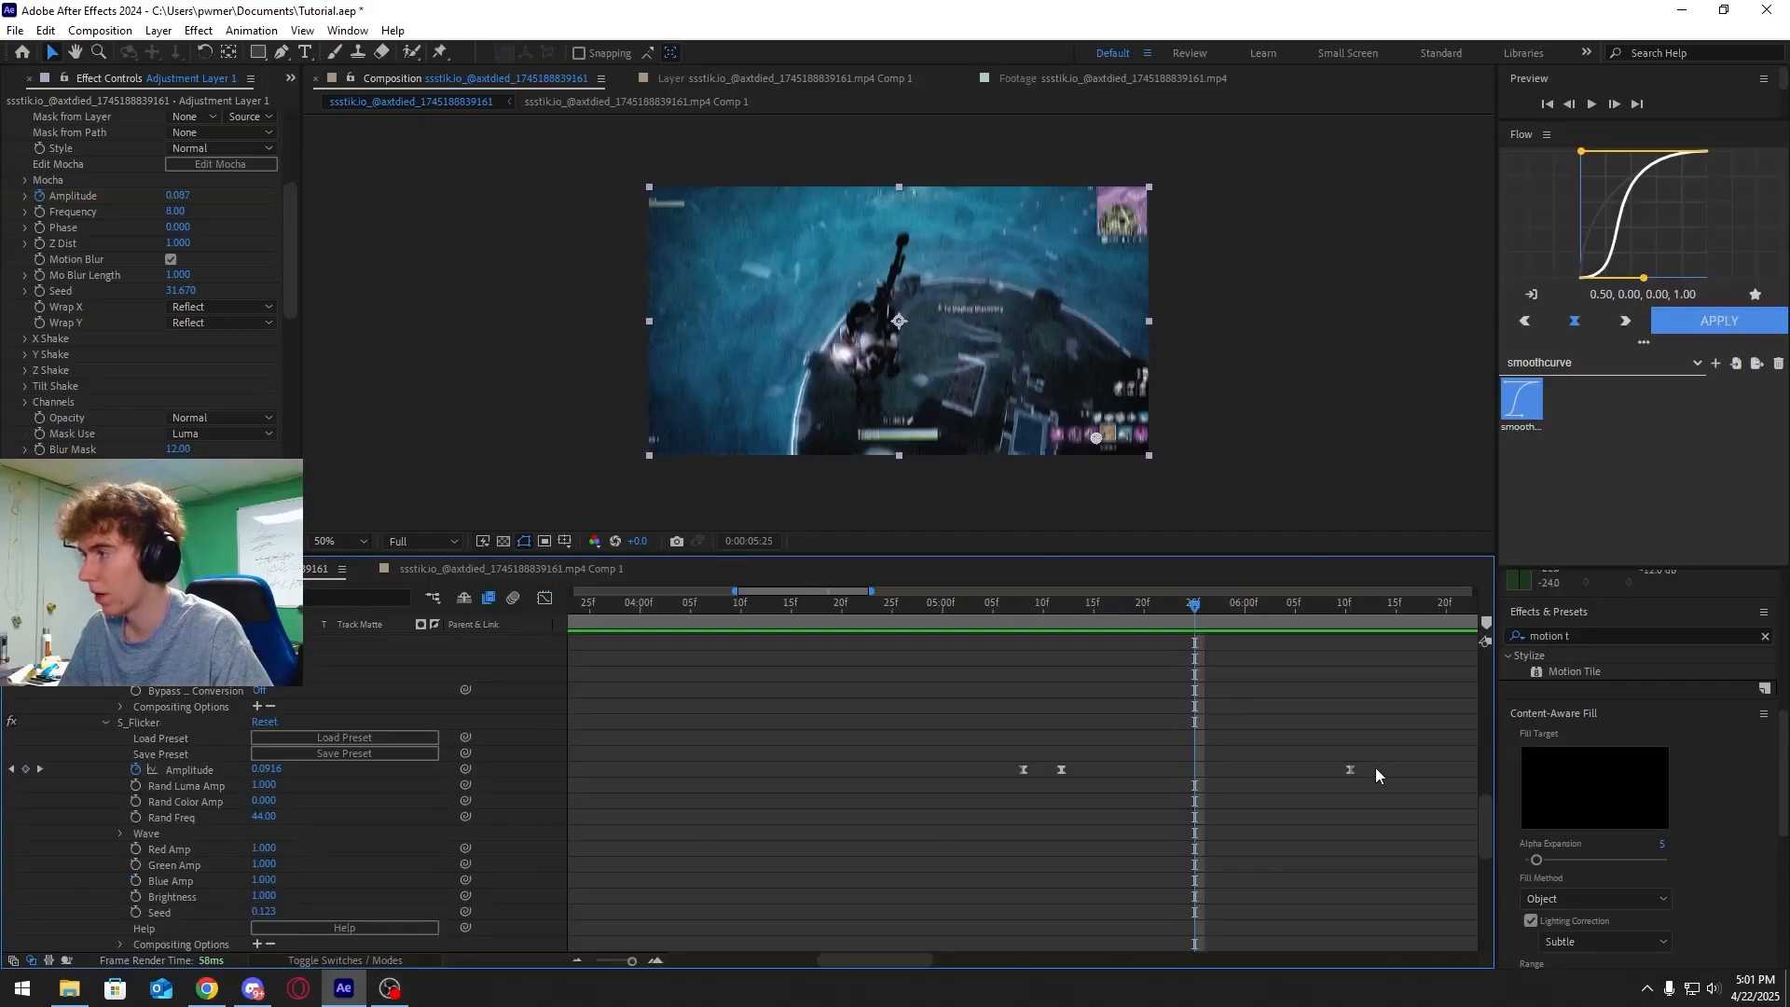
left_click_drag(1374, 768, 981, 768)
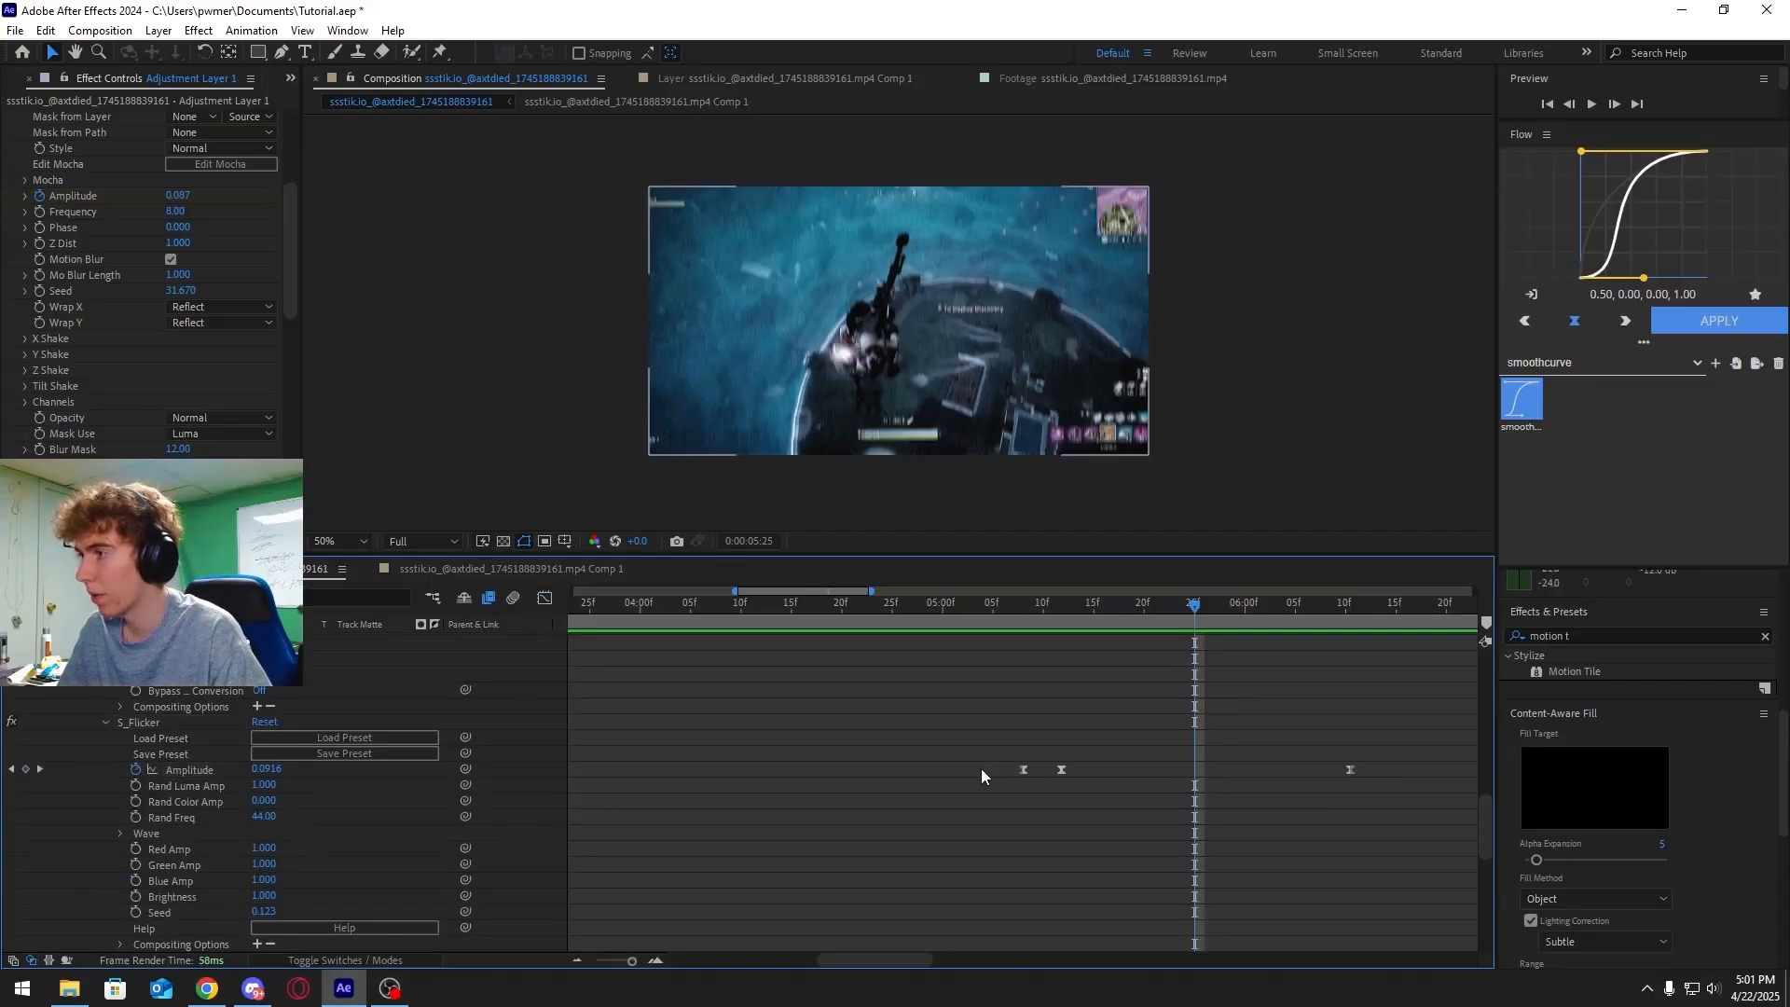
left_click_drag(1339, 770, 977, 772)
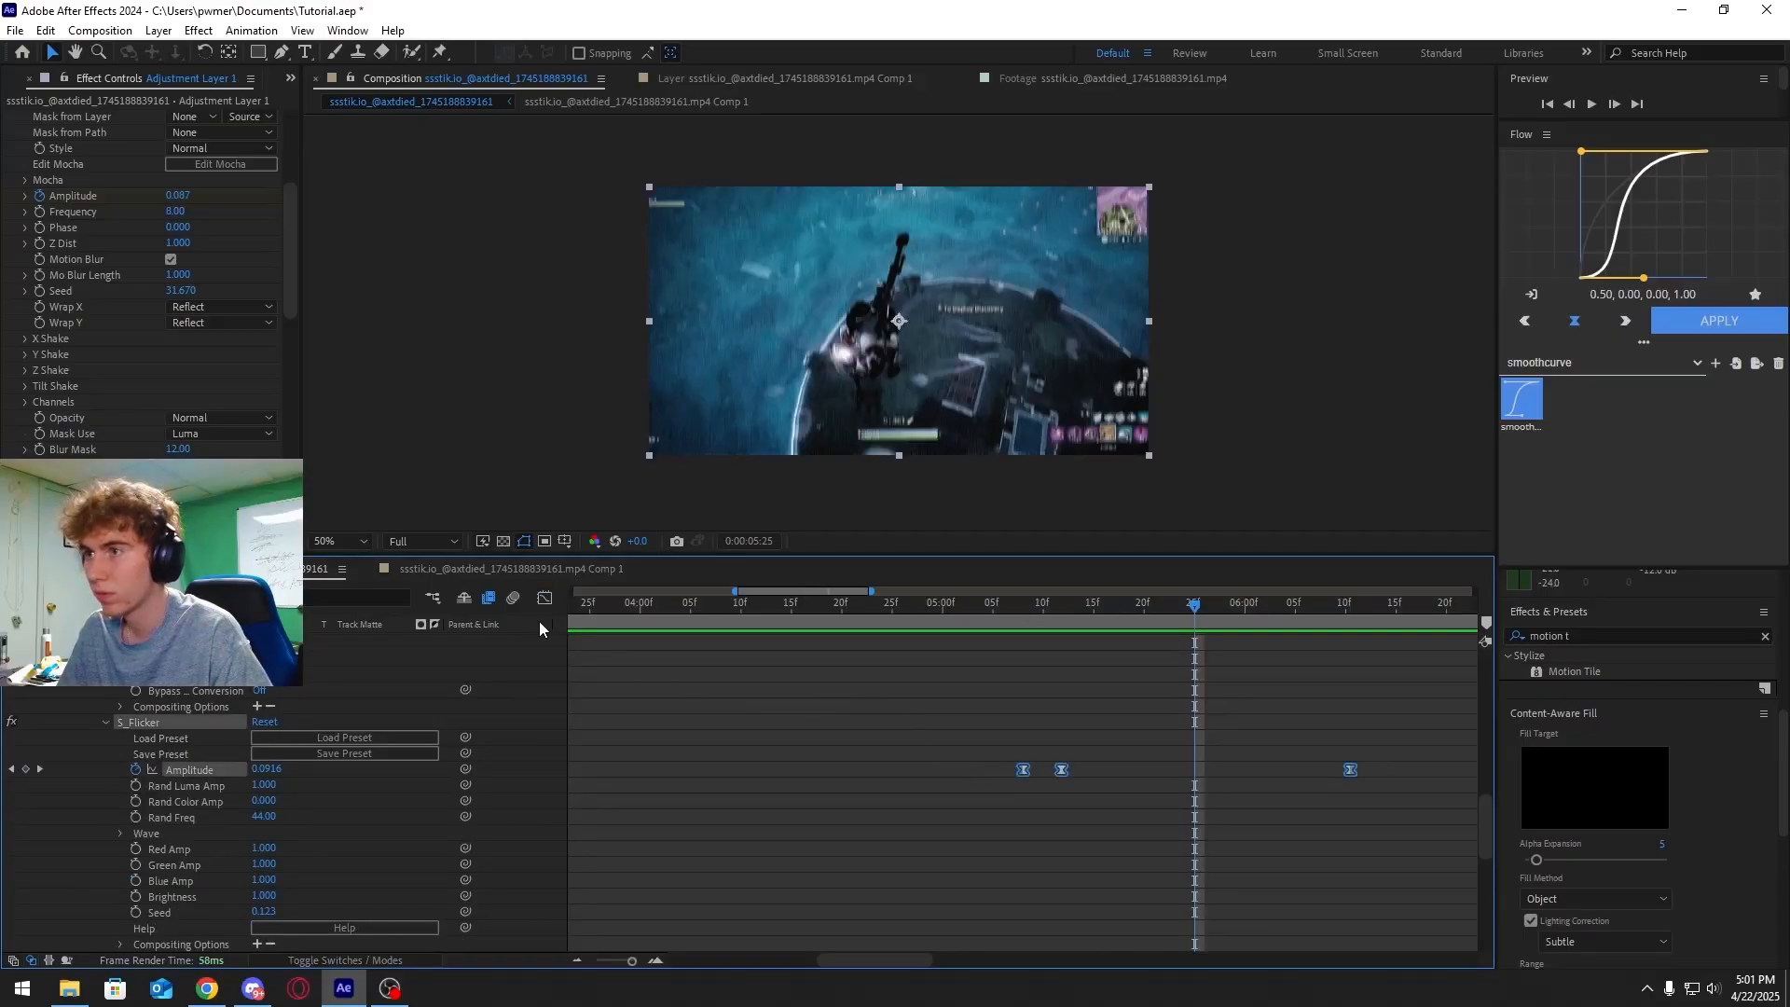
left_click(544, 597)
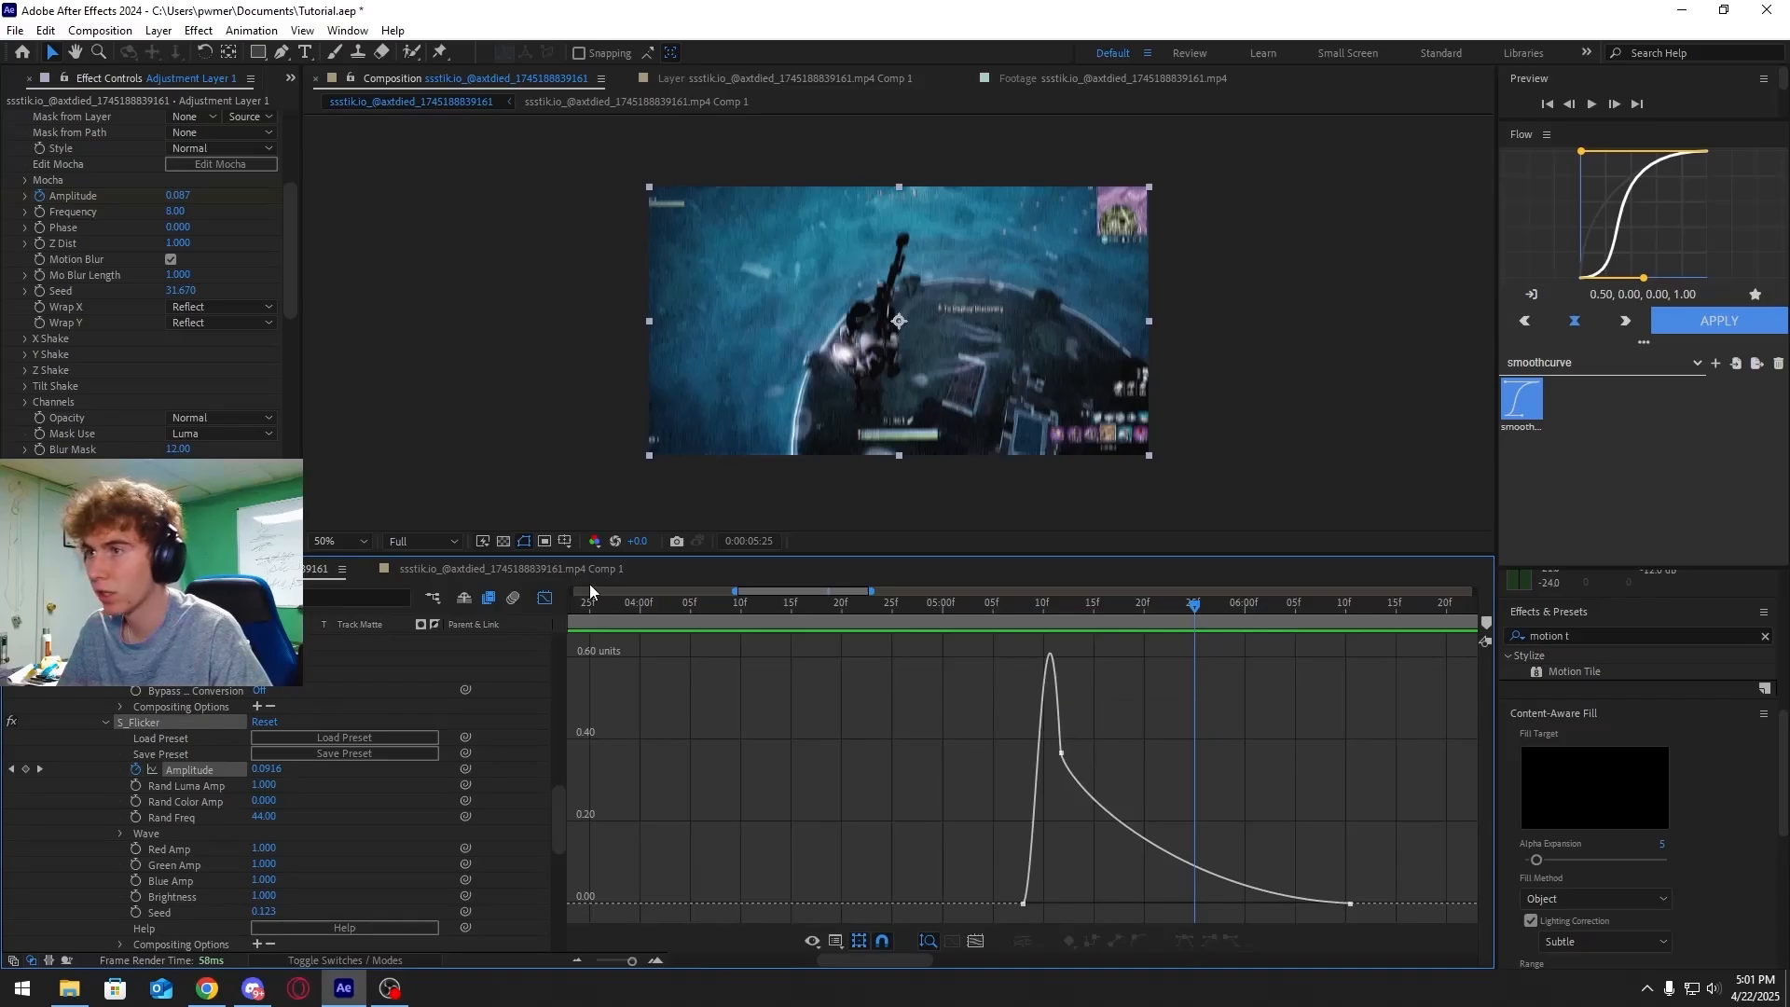
left_click(544, 597)
left_click(544, 597)
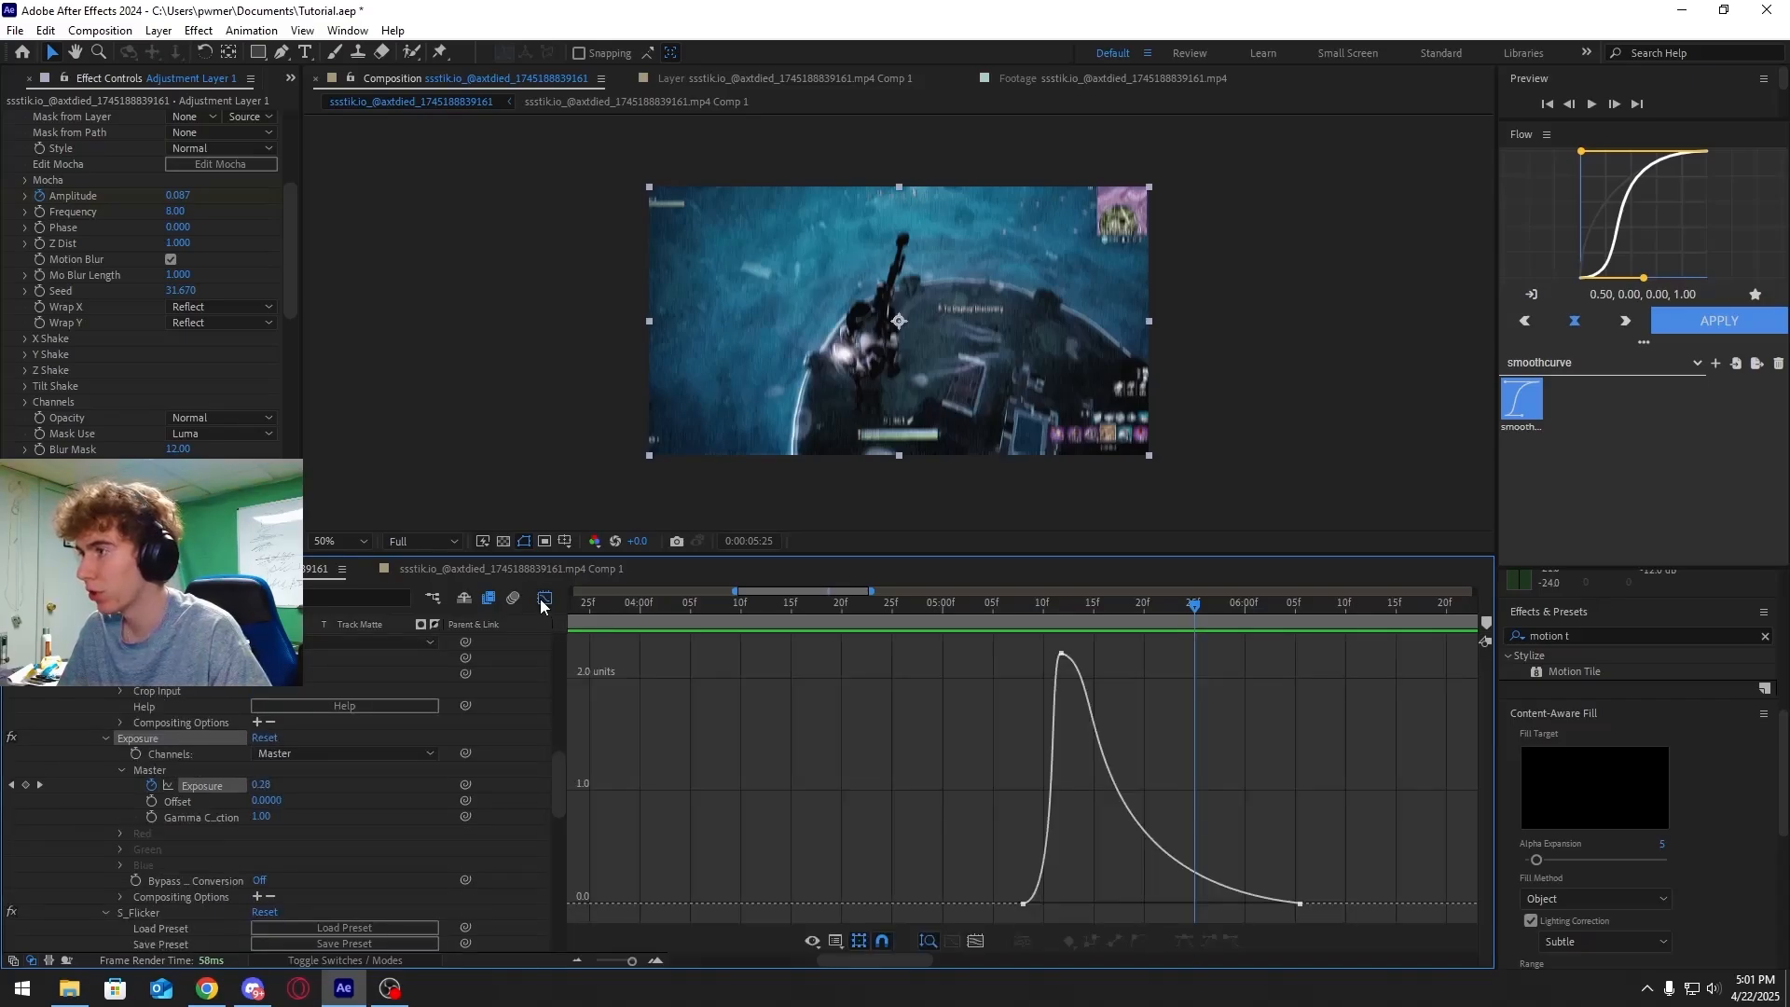
left_click(541, 606)
scroll(1025, 738, "down", 5)
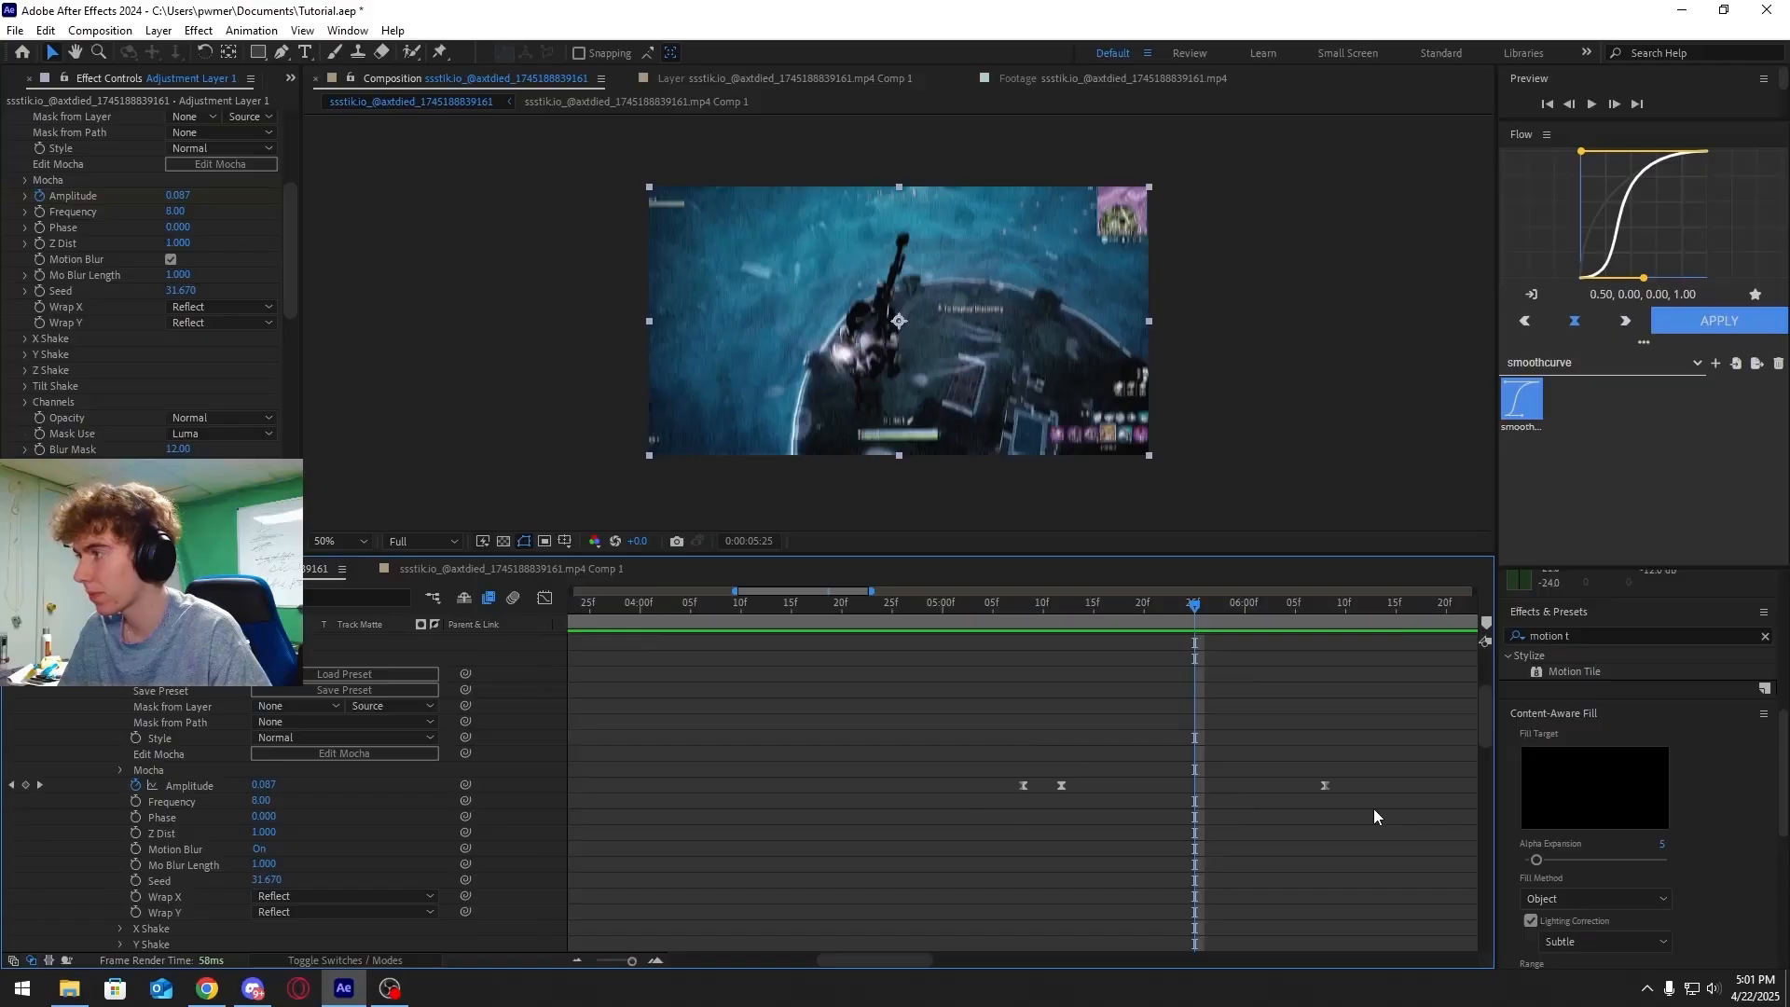
left_click_drag(1359, 791, 975, 787)
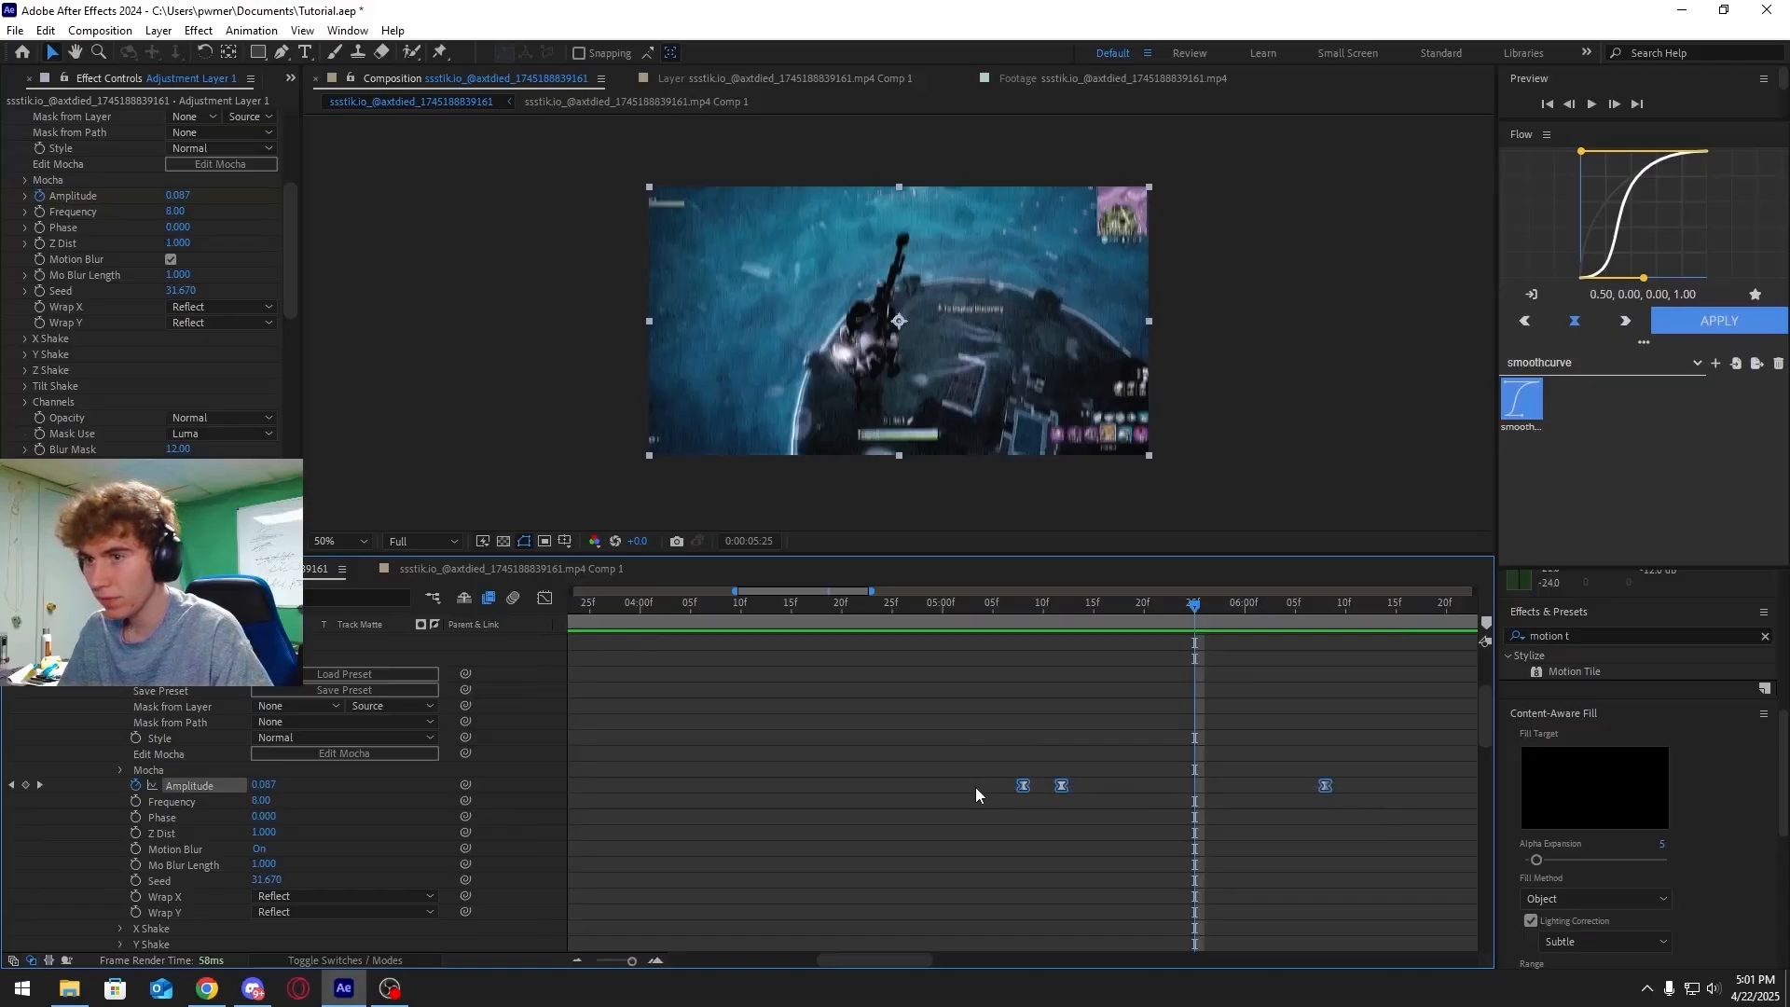
Leave the Graph Editor and play the section around the keyed logo to preview it
left_click(542, 602)
left_click(543, 598)
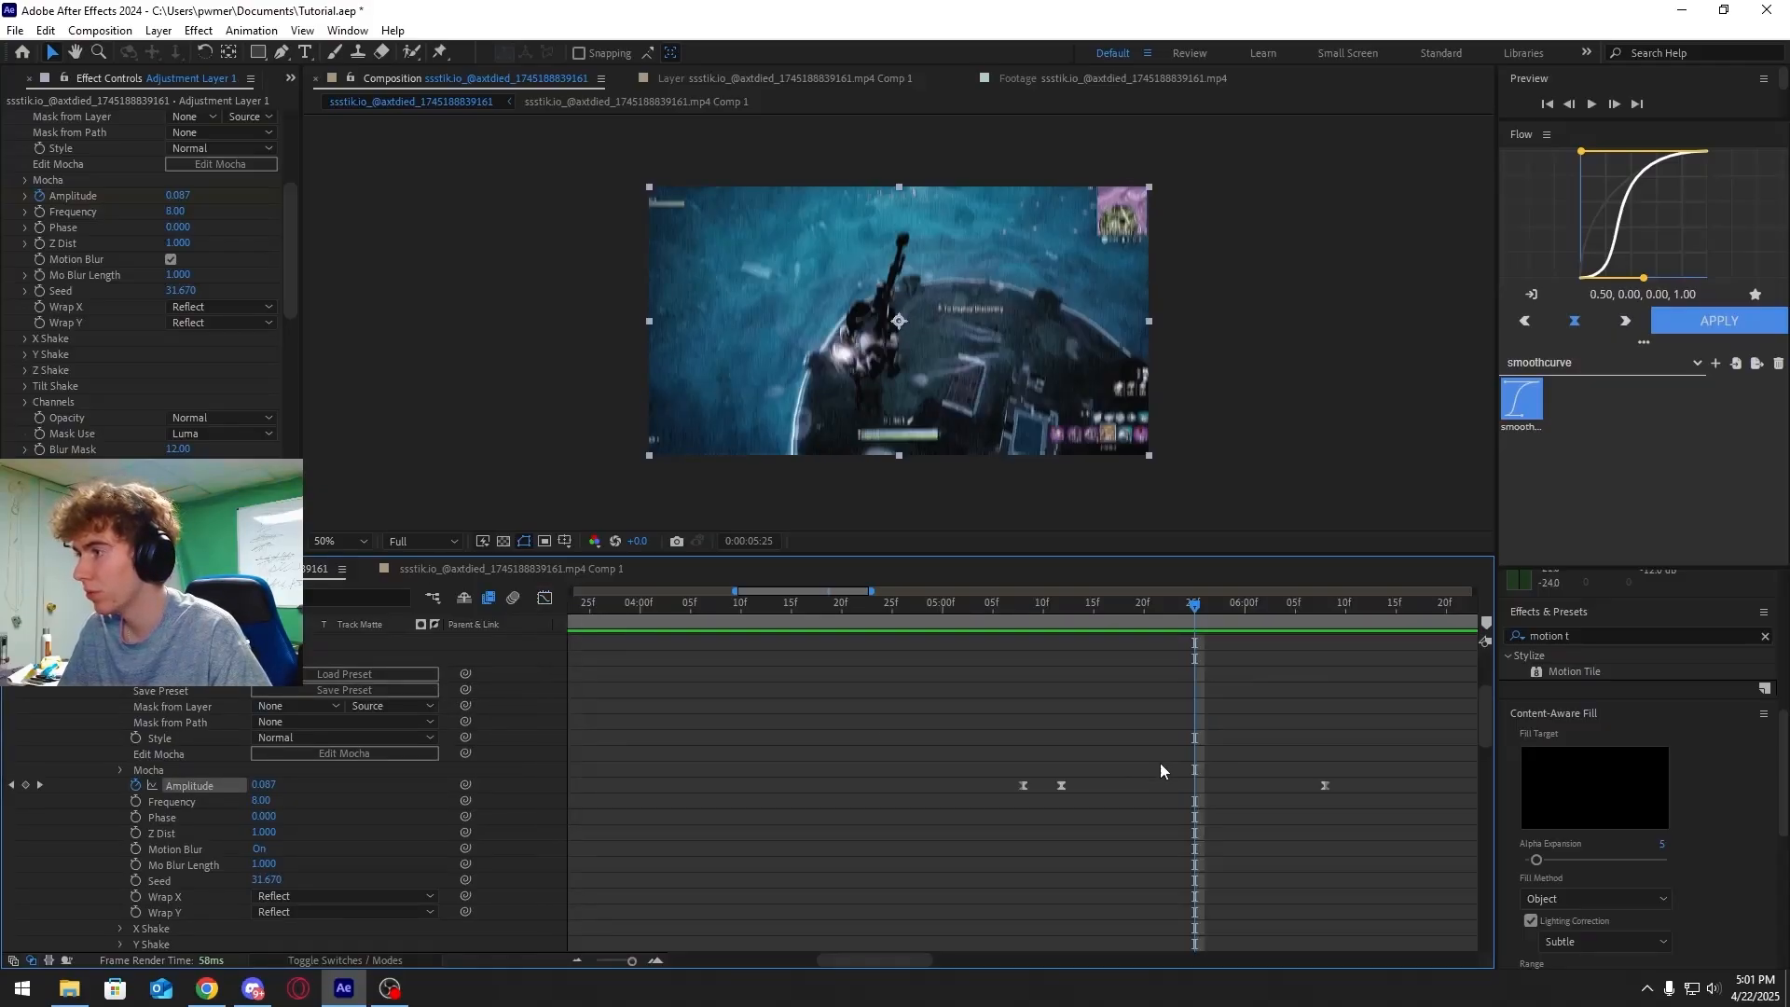
left_click_drag(971, 606, 1063, 615)
key("space")
key("space")
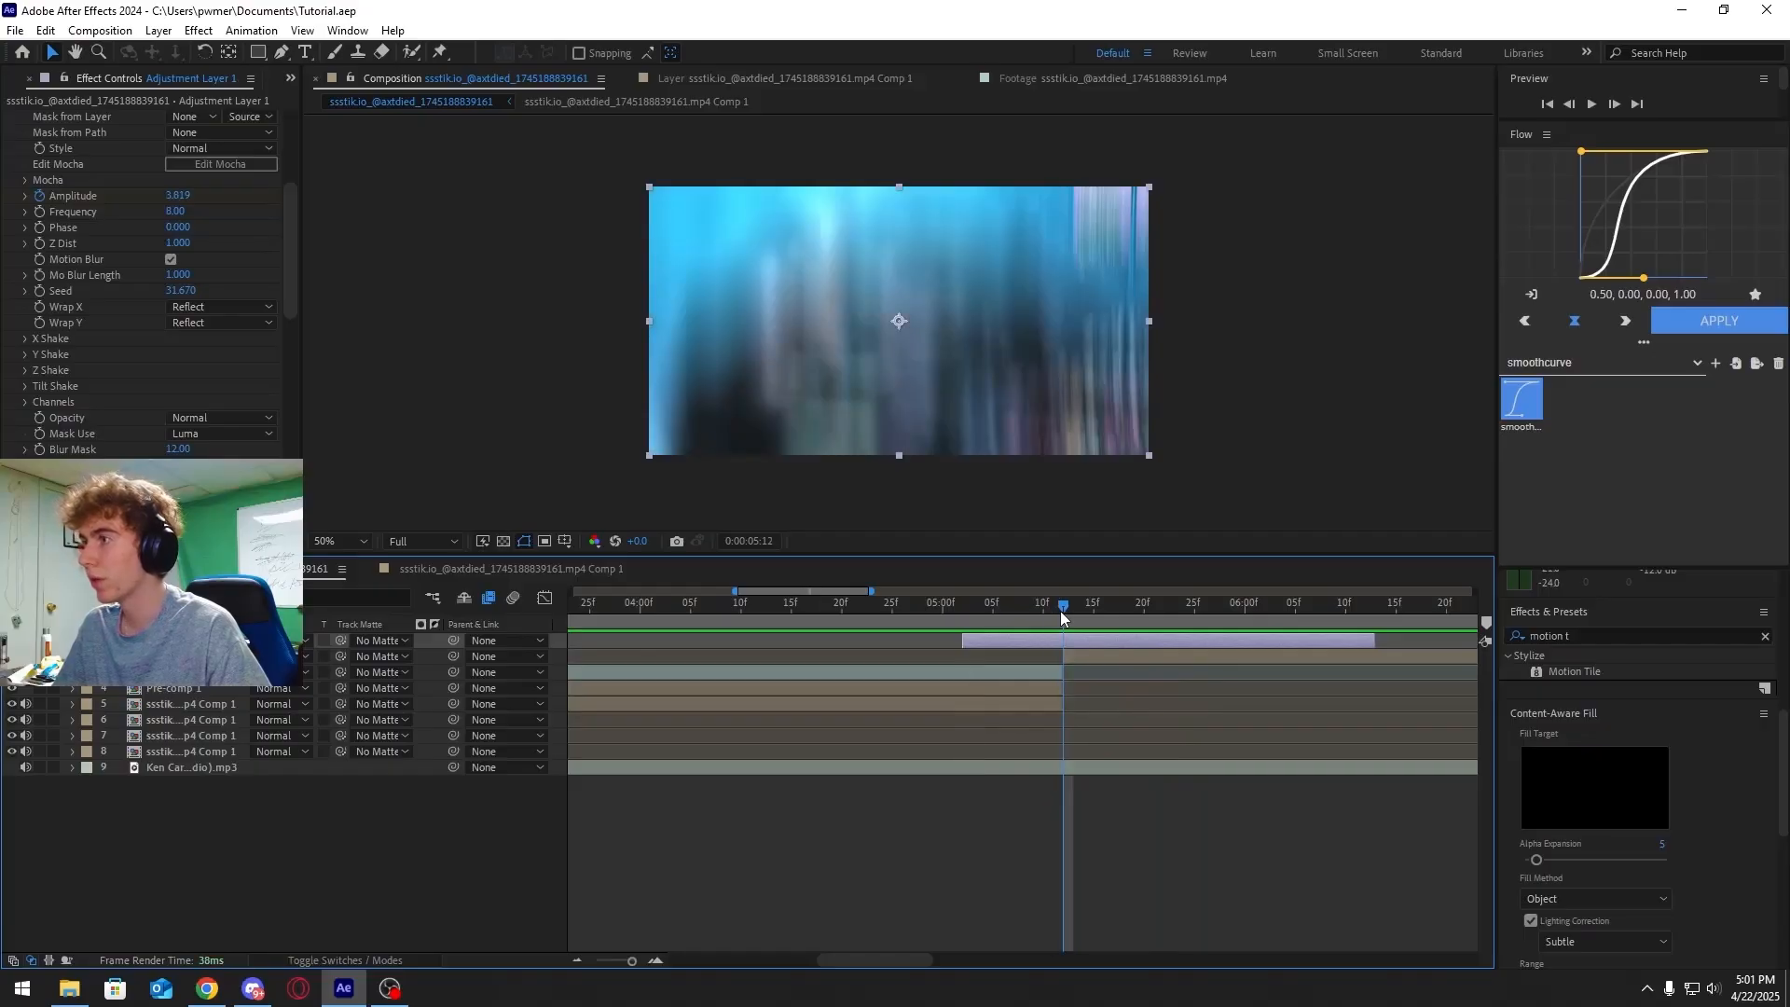
Create a new adjustment layer with the playhead at about 06:10
left_click(1355, 606)
left_click_drag(1355, 611, 1346, 610)
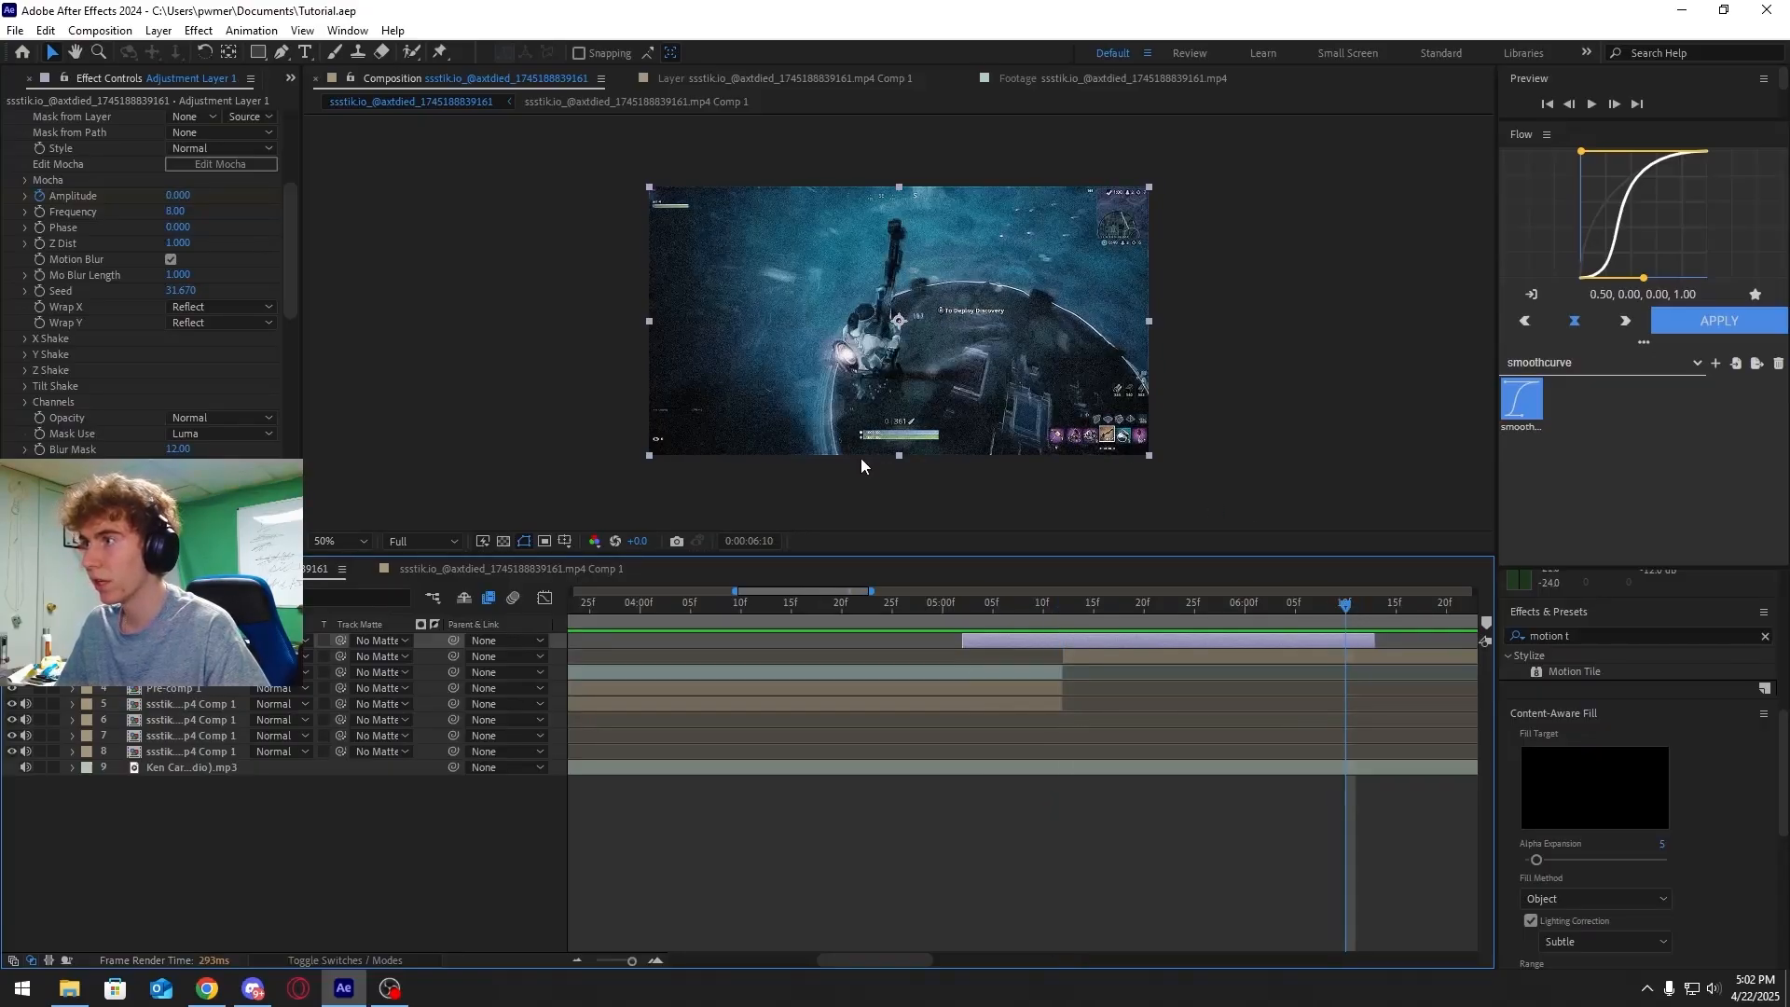
right_click(276, 896)
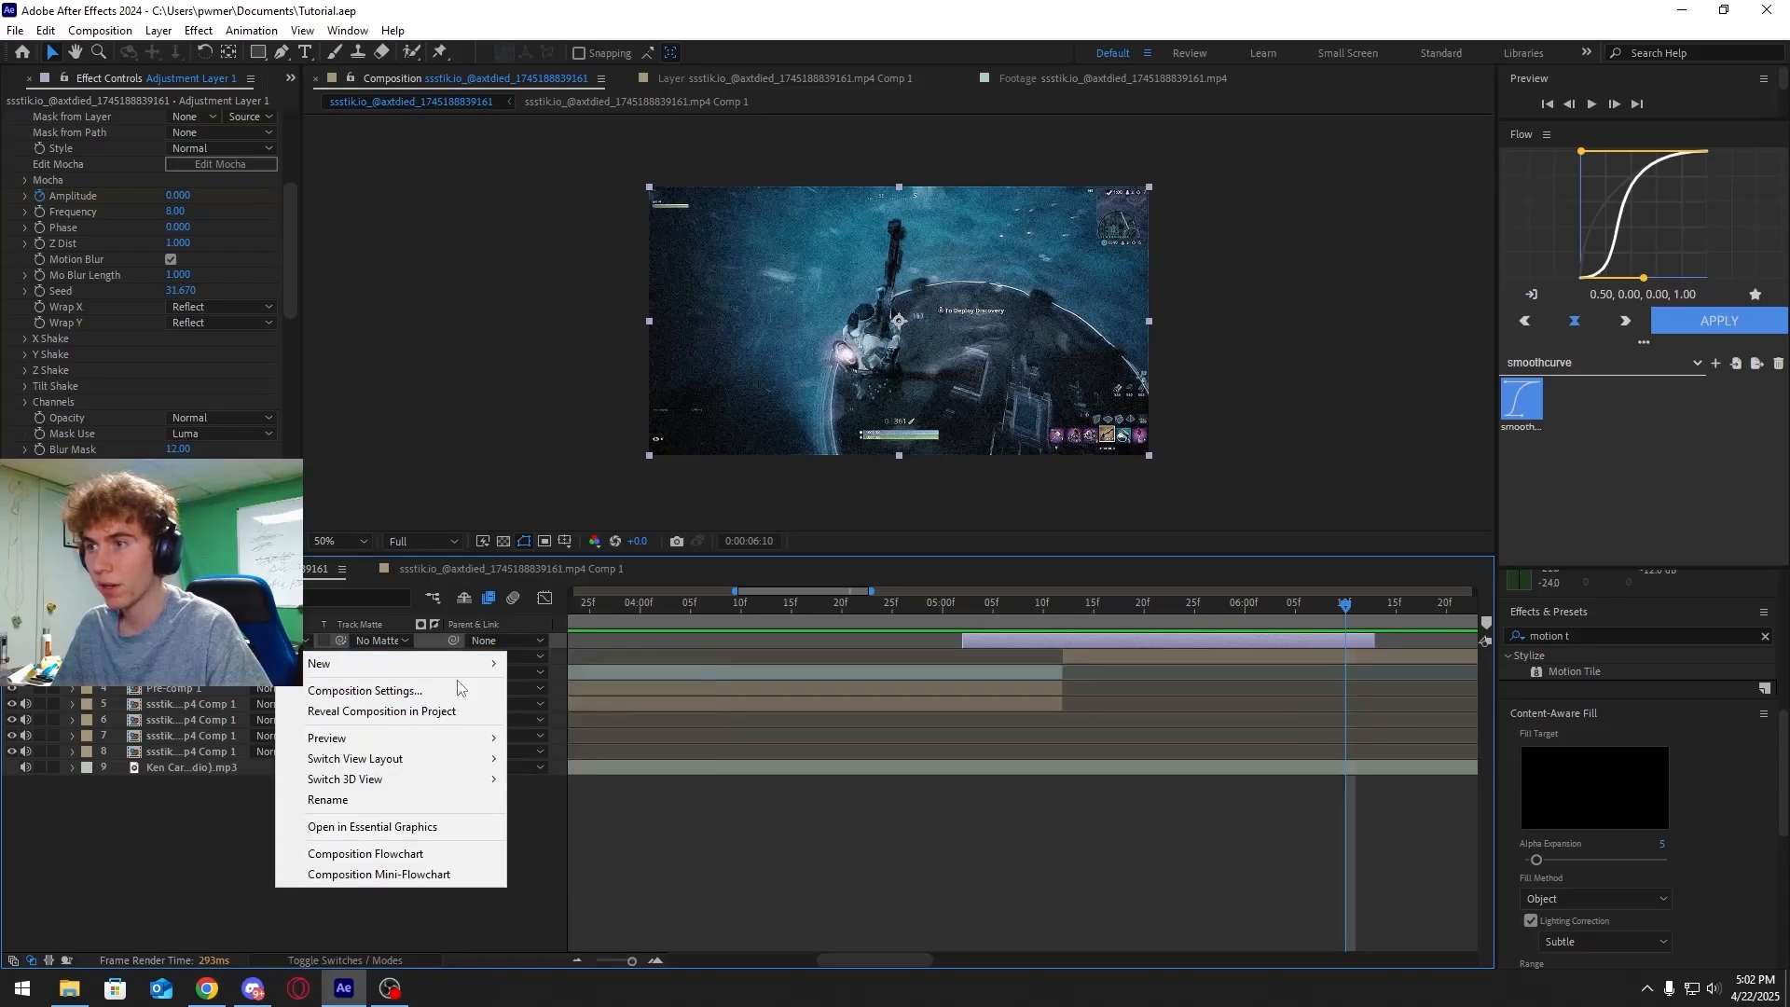
mouse_move(401, 663)
left_click(569, 813)
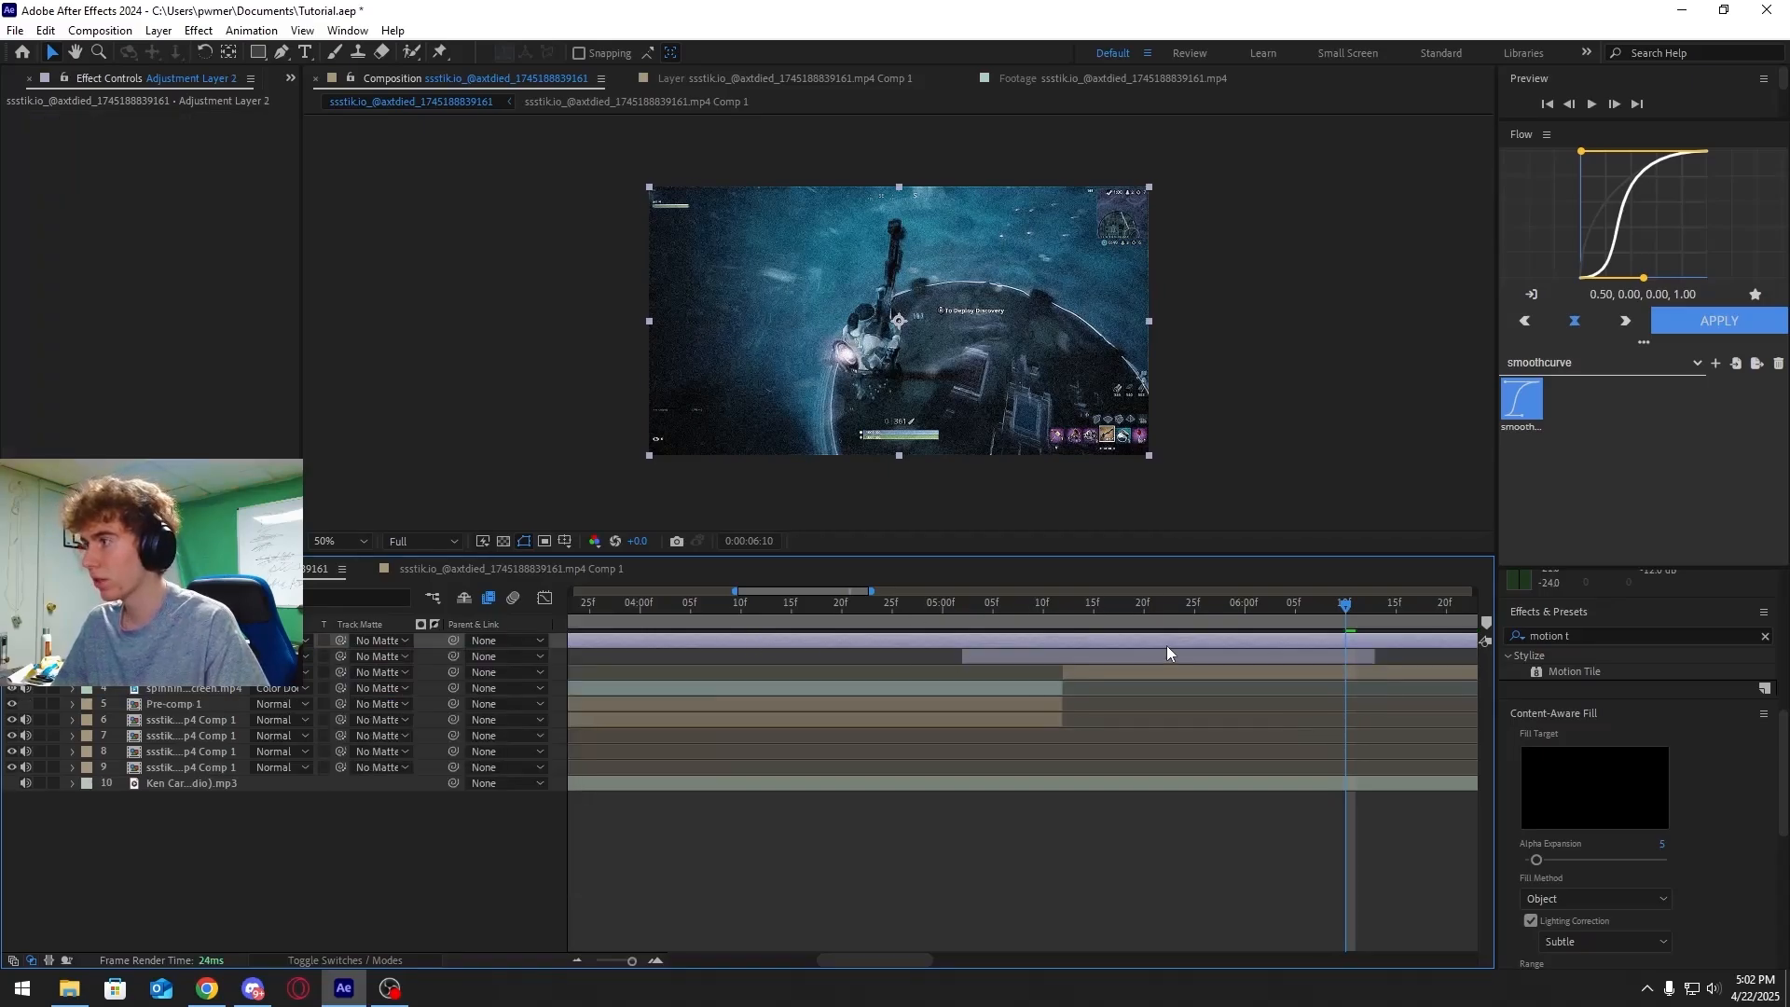
Split the new adjustment layer at the playhead and delete its earlier part so it starts at 06:10
key("ctrl+shift+d")
left_click(1229, 655)
key("Delete")
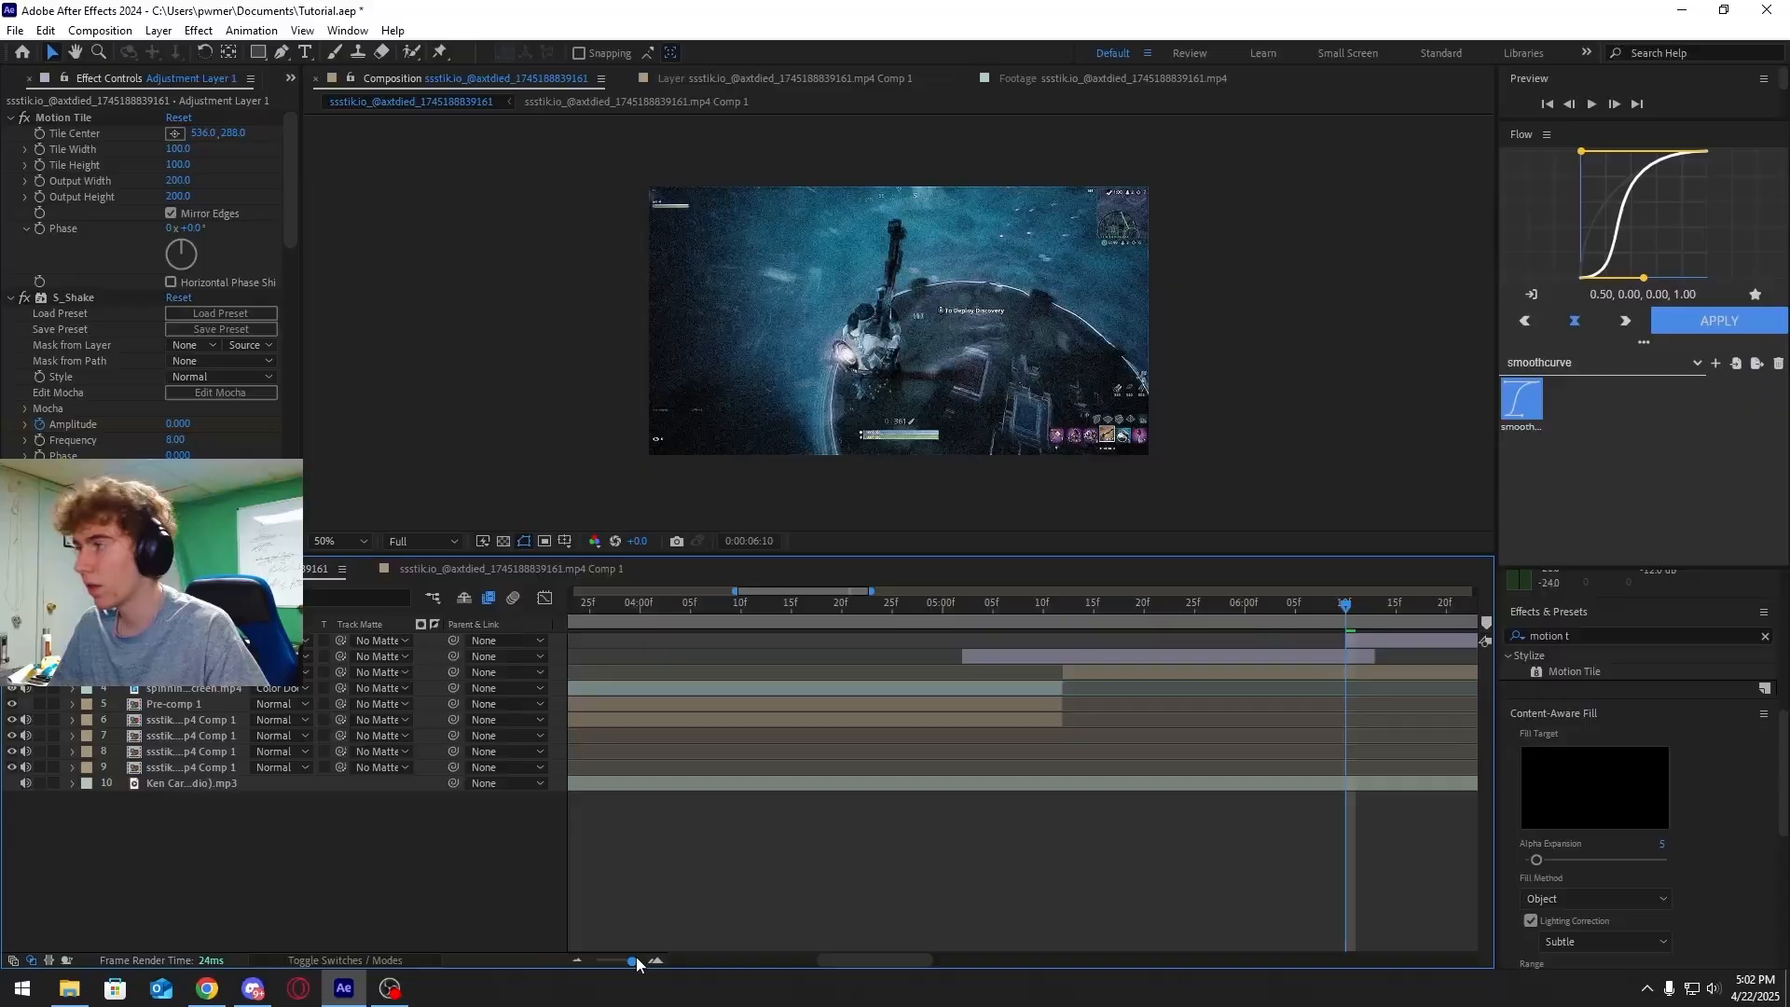
Zoom the timeline and split the adjustment layer at about 08:16 to shorten it
left_click_drag(636, 963, 627, 963)
left_click(1094, 608)
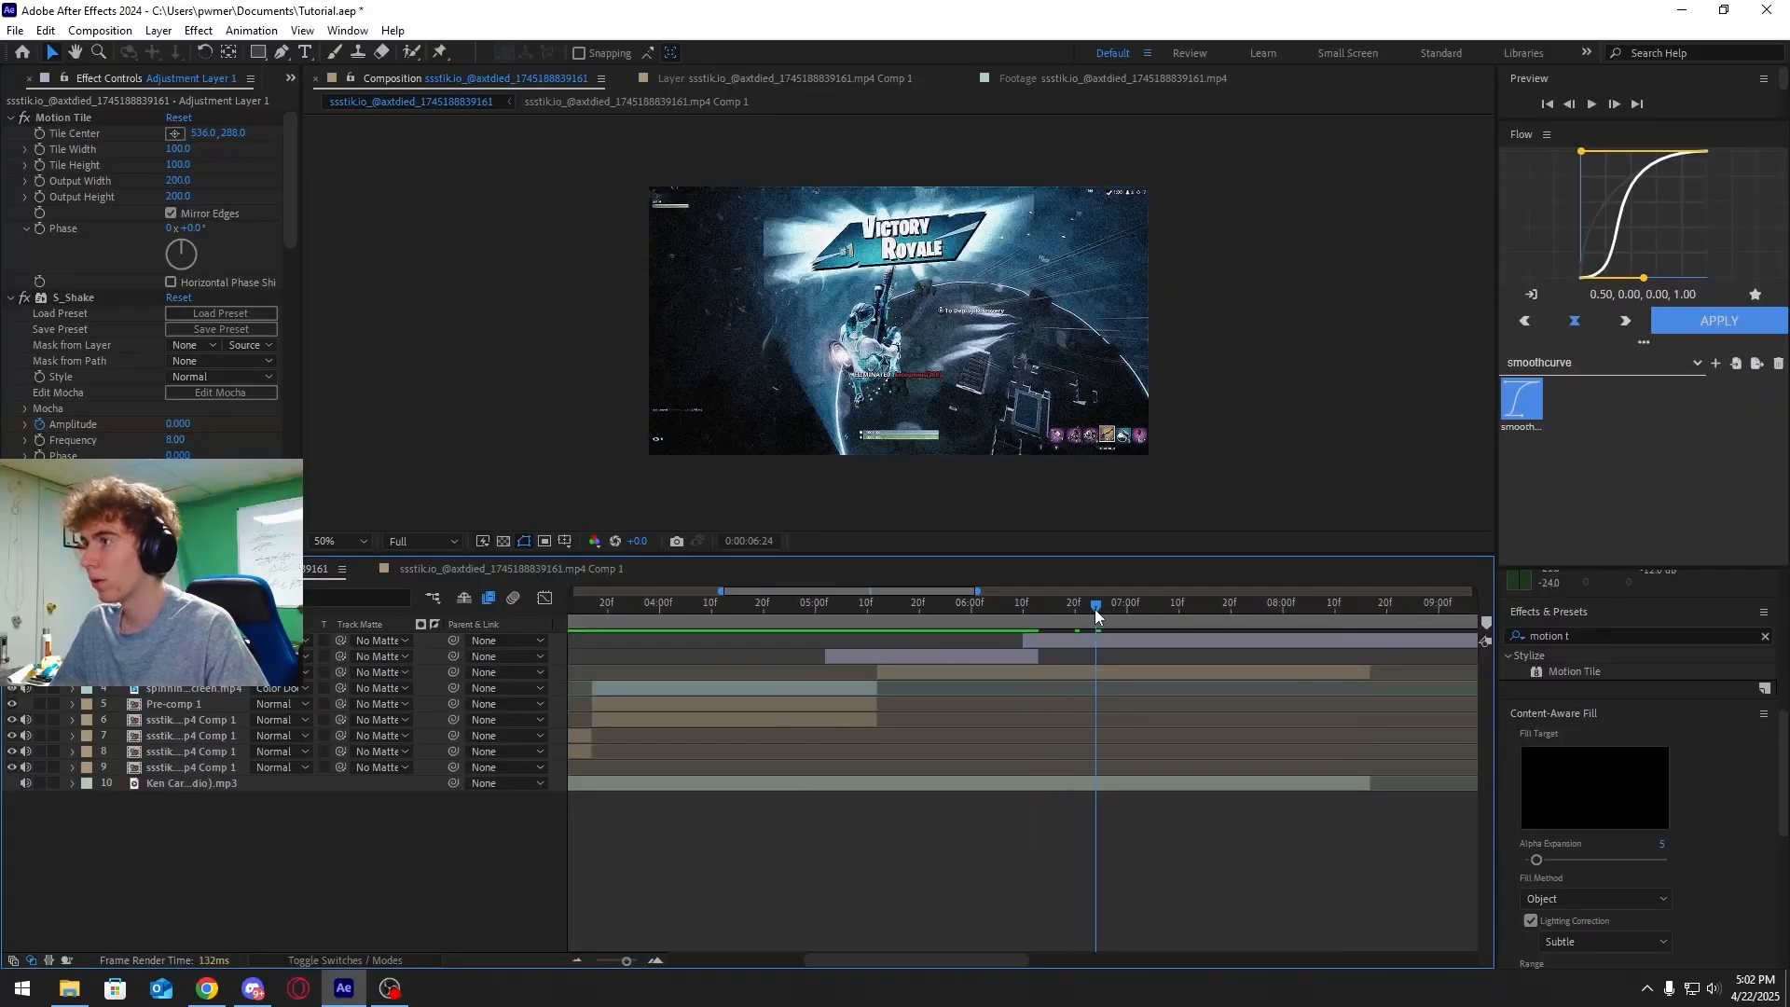
left_click_drag(1094, 608, 1363, 619)
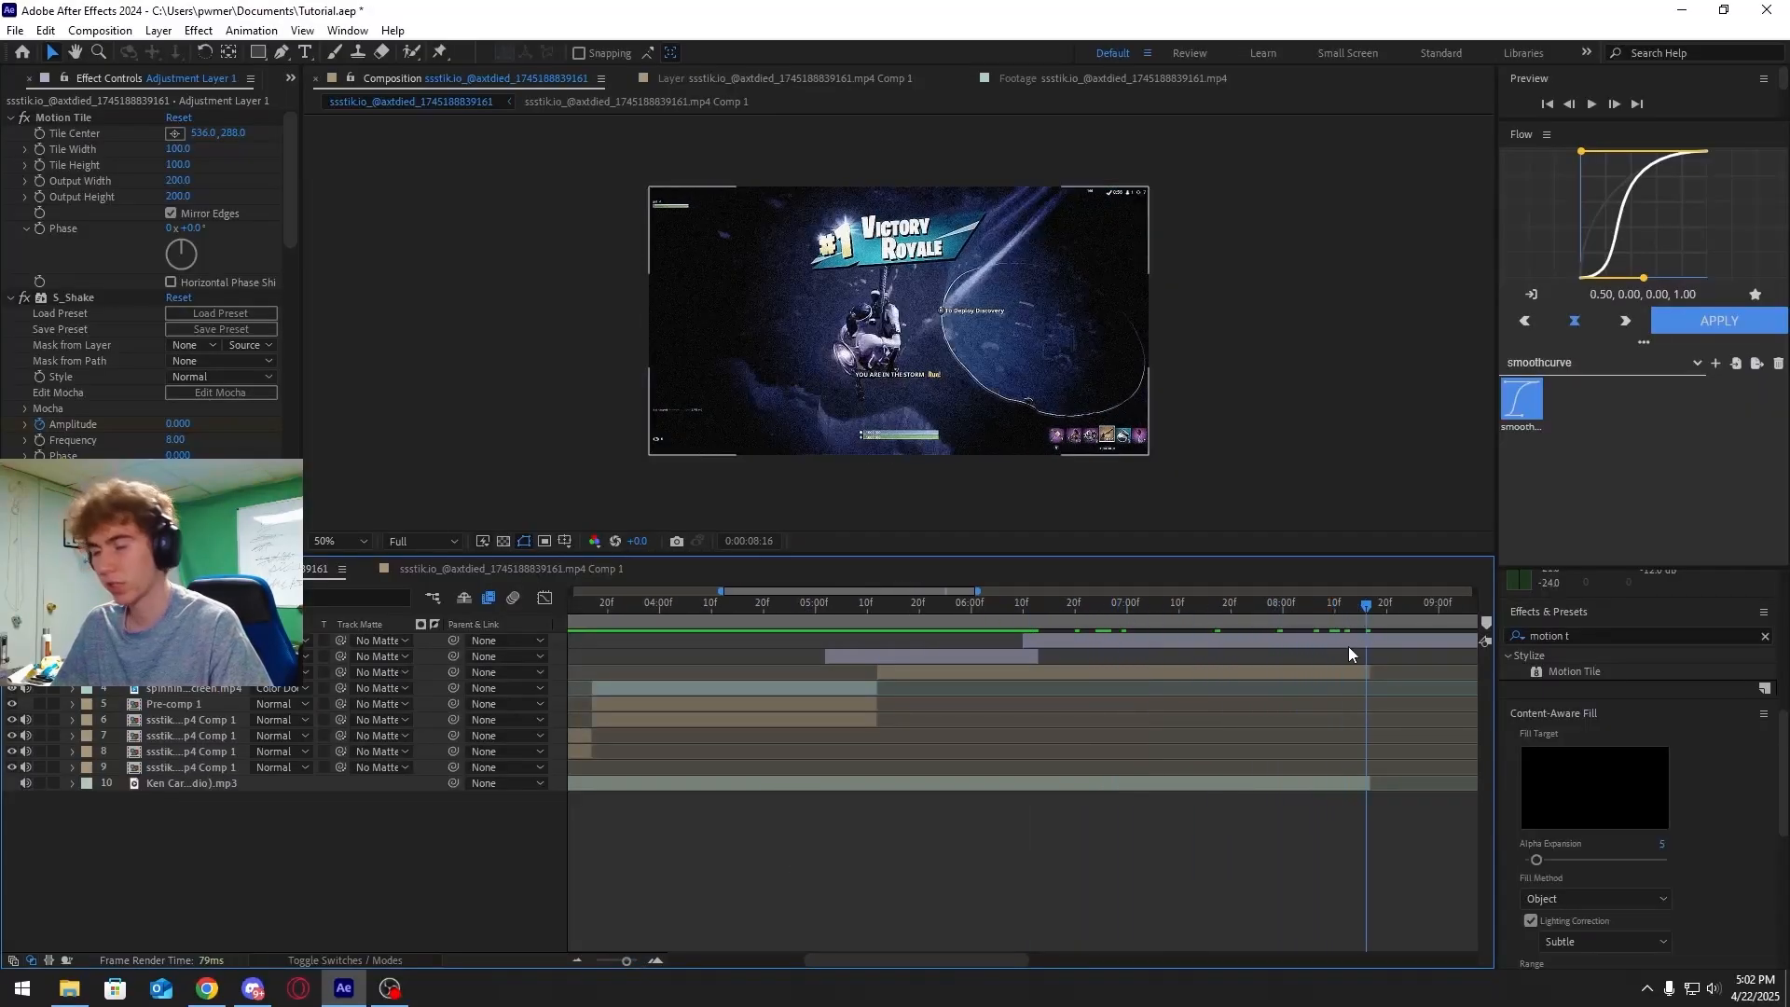
key("ctrl+shift+d")
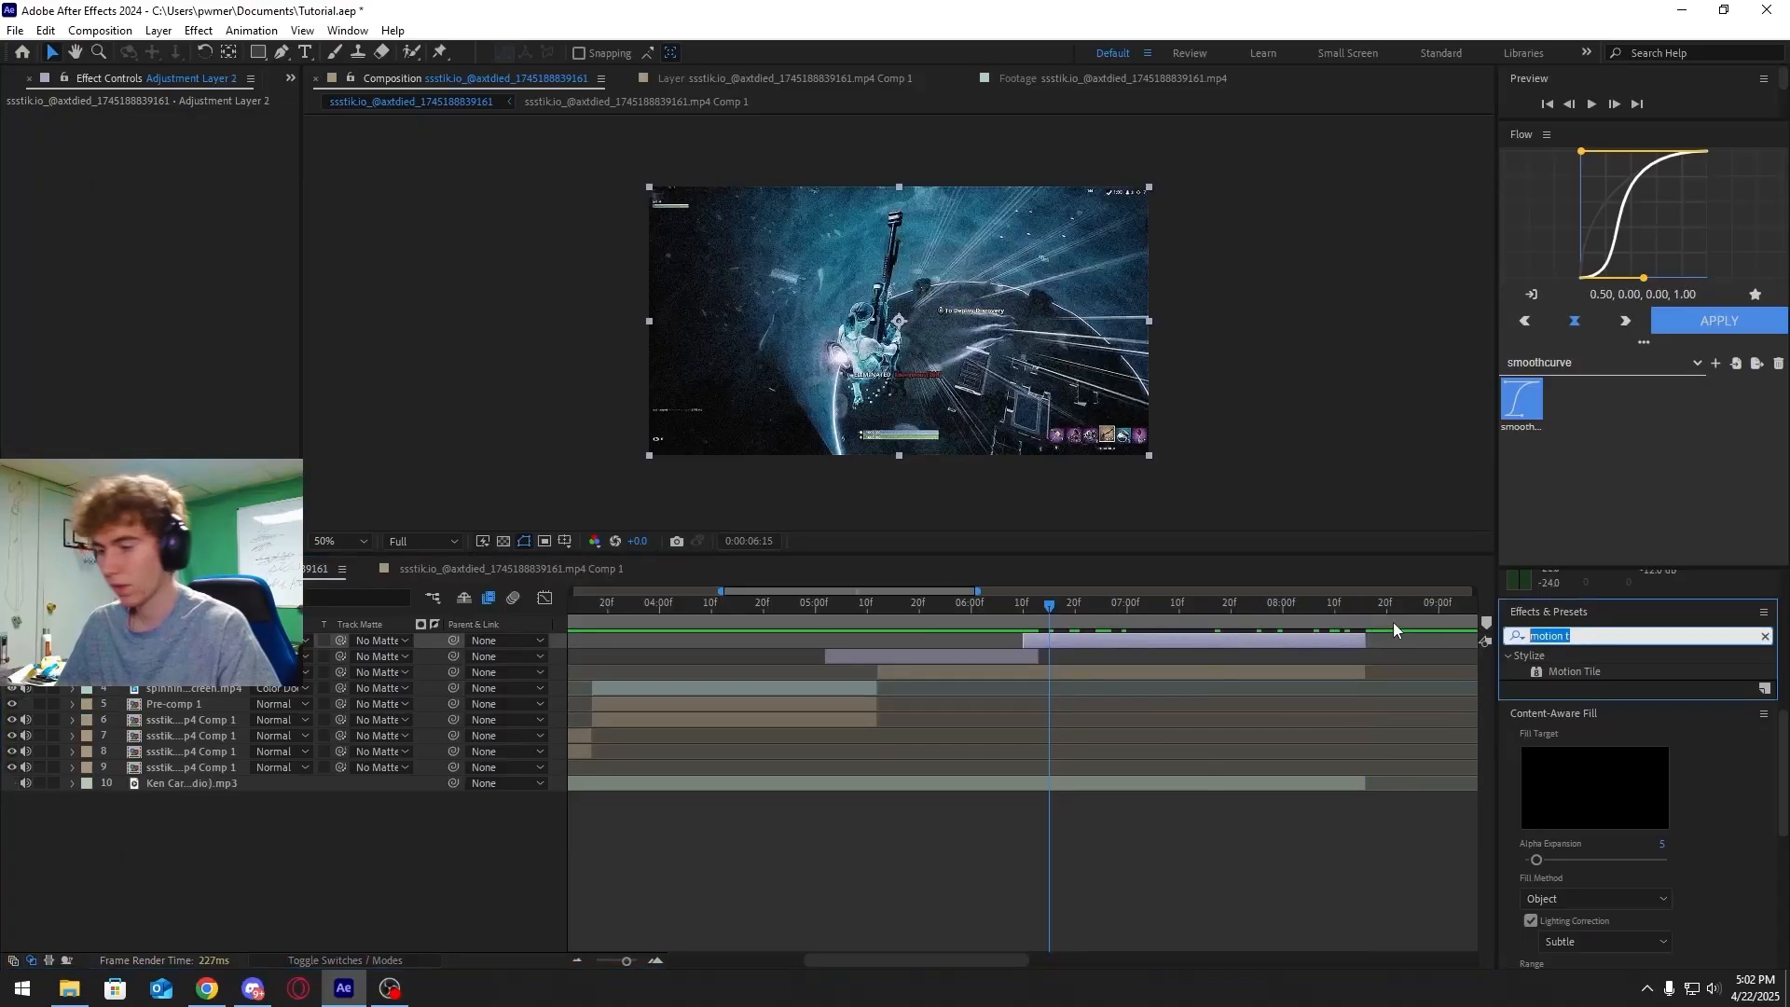
Search for deep glow and apply Deep Glow 2 to the adjustment layer
type("deep glow")
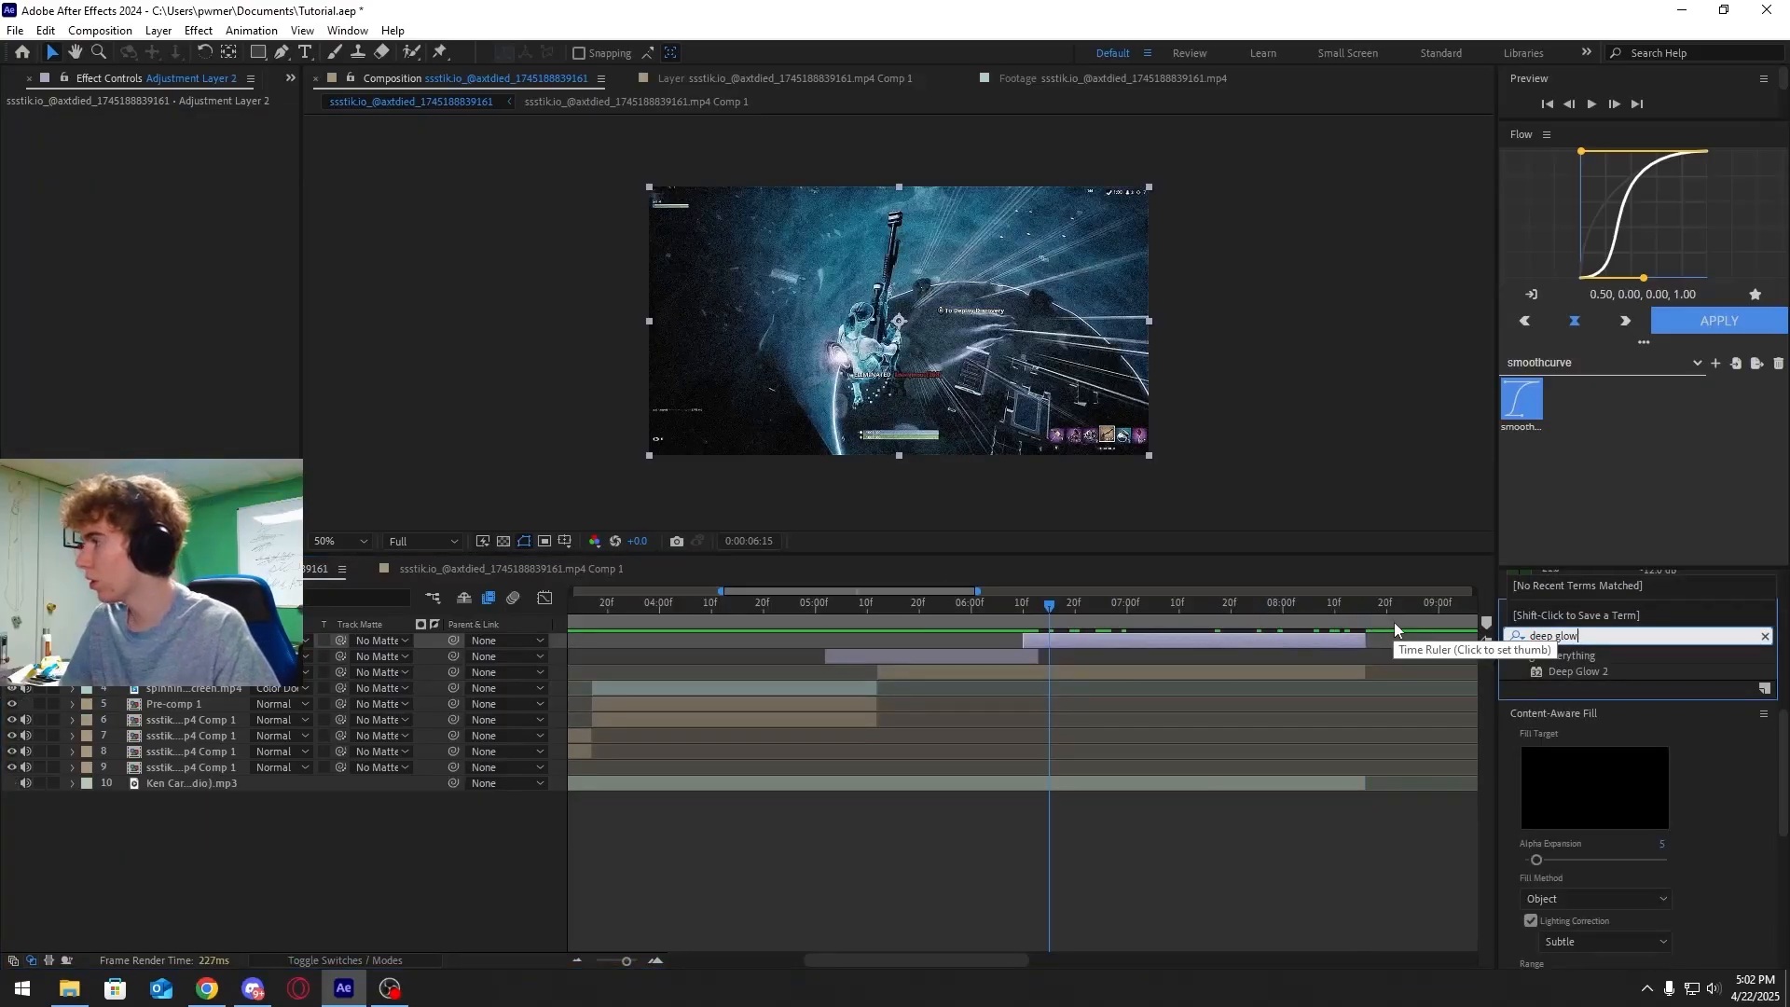
double_click(1577, 672)
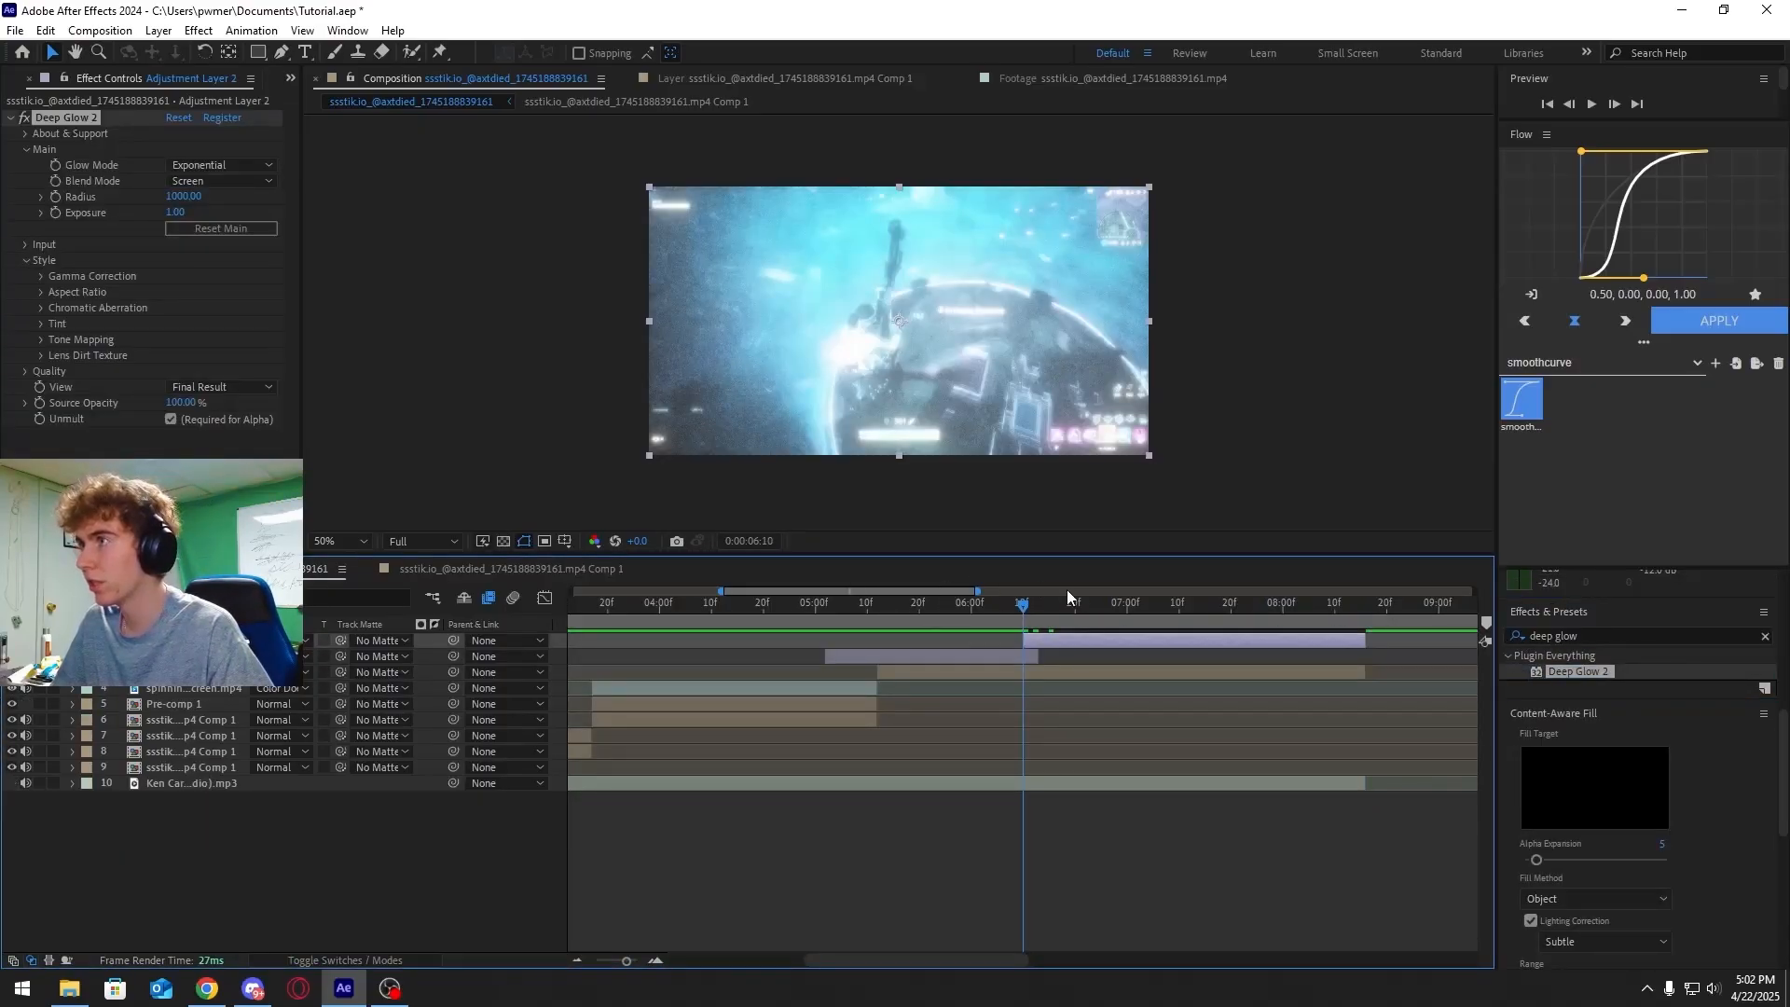
Enable keyframing for Deep Glow's Exposure at the adjustment layer's start
left_click_drag(1023, 611, 1001, 643)
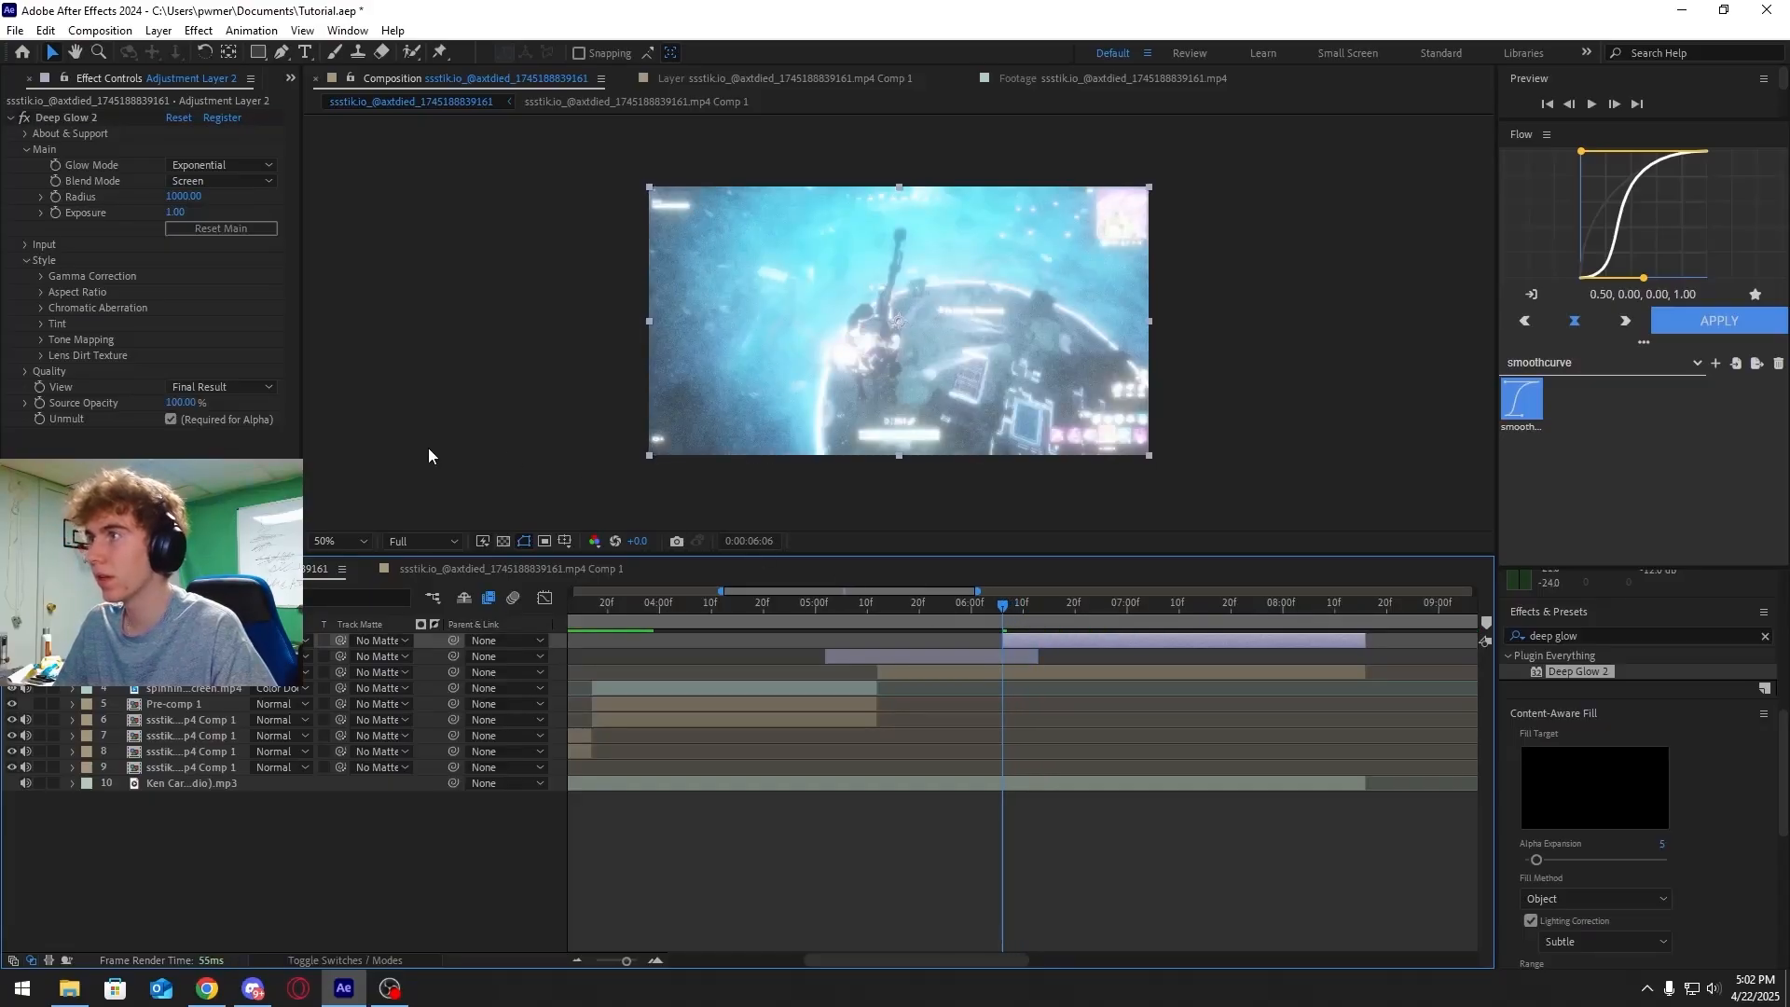
left_click(57, 213)
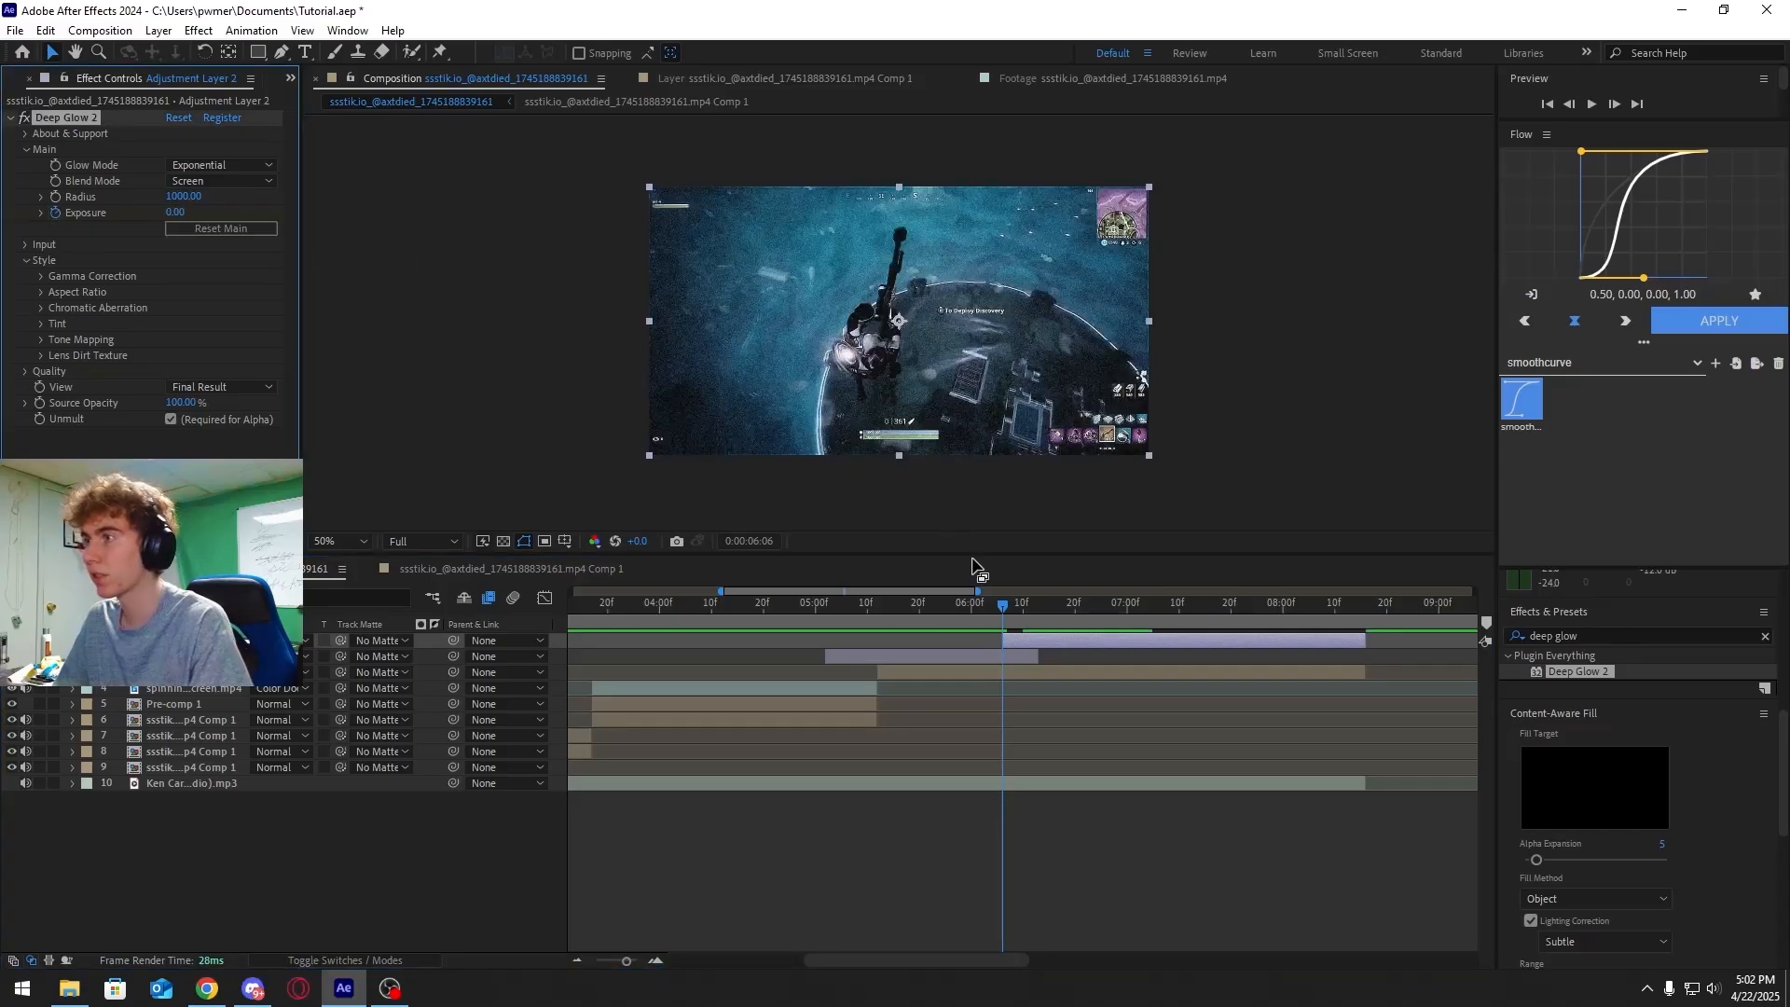
Set a Deep Glow Exposure keyframe of 1 at about 06:10
mouse_move(1003, 610)
left_mouse_down()
mouse_move(1040, 614)
mouse_move(1024, 634)
left_mouse_up()
left_click(174, 213)
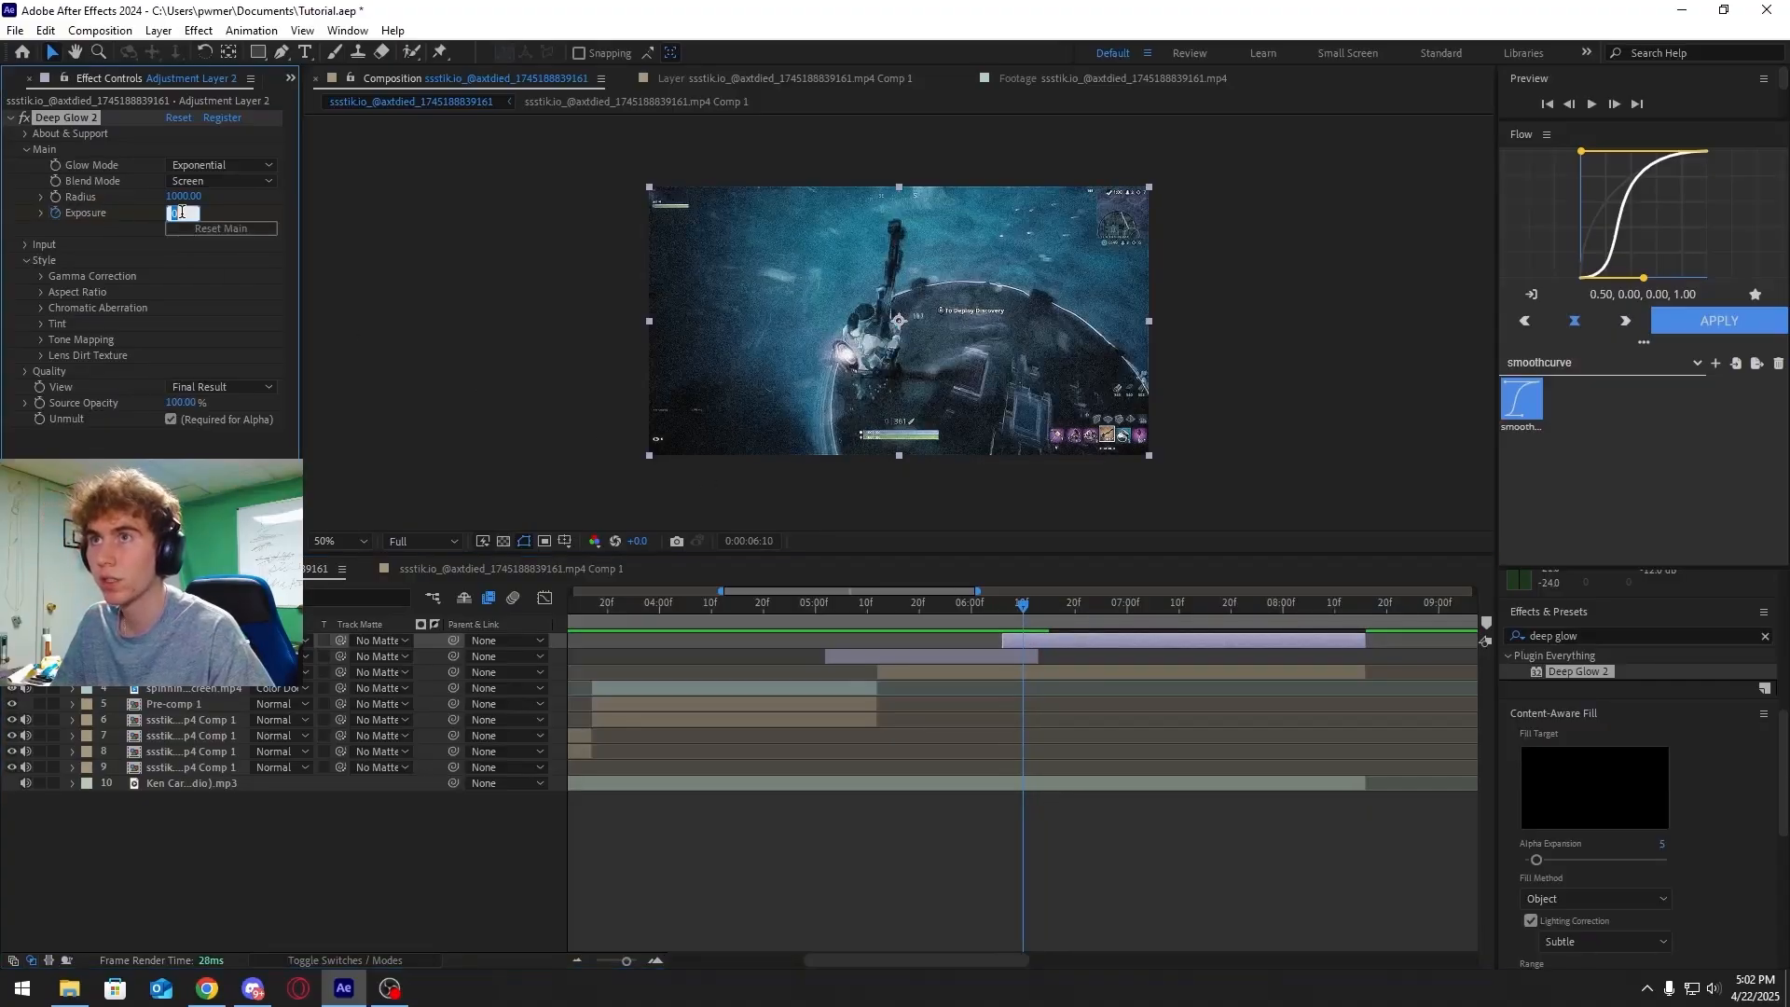
type("1")
key("Return")
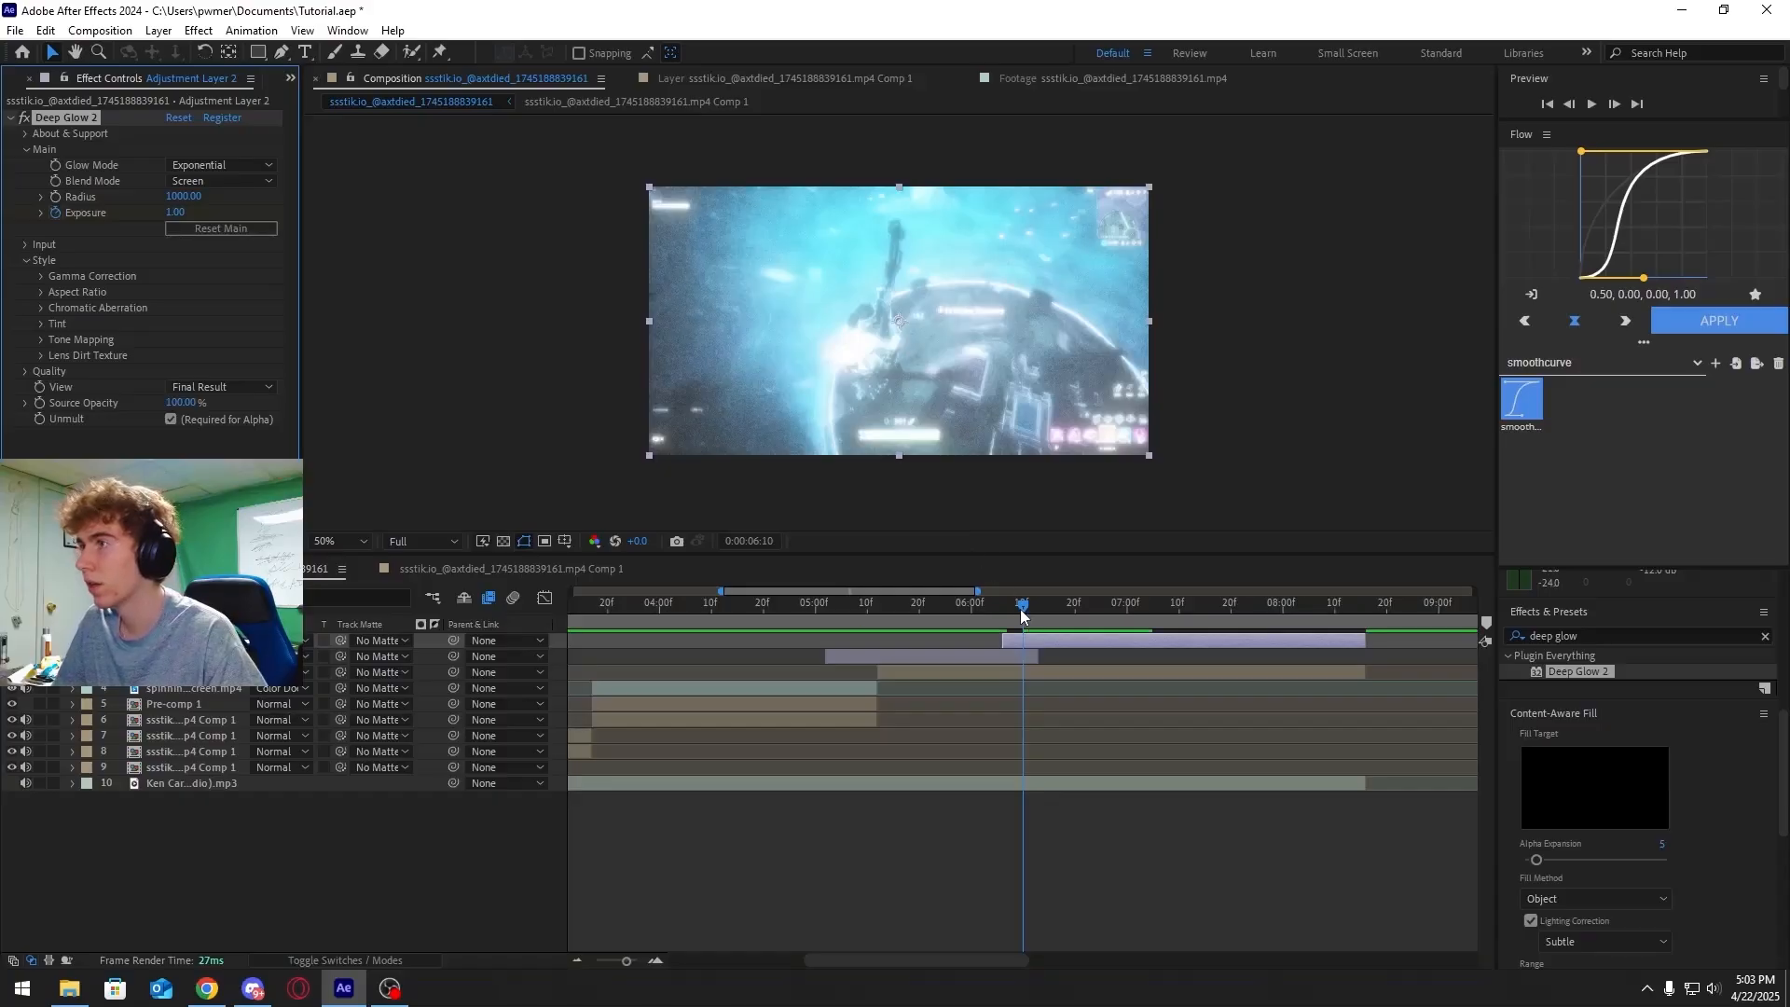
Set a Deep Glow Exposure keyframe of 0 at about 06:25
left_click(1051, 618)
left_click_drag(1052, 617, 1100, 623)
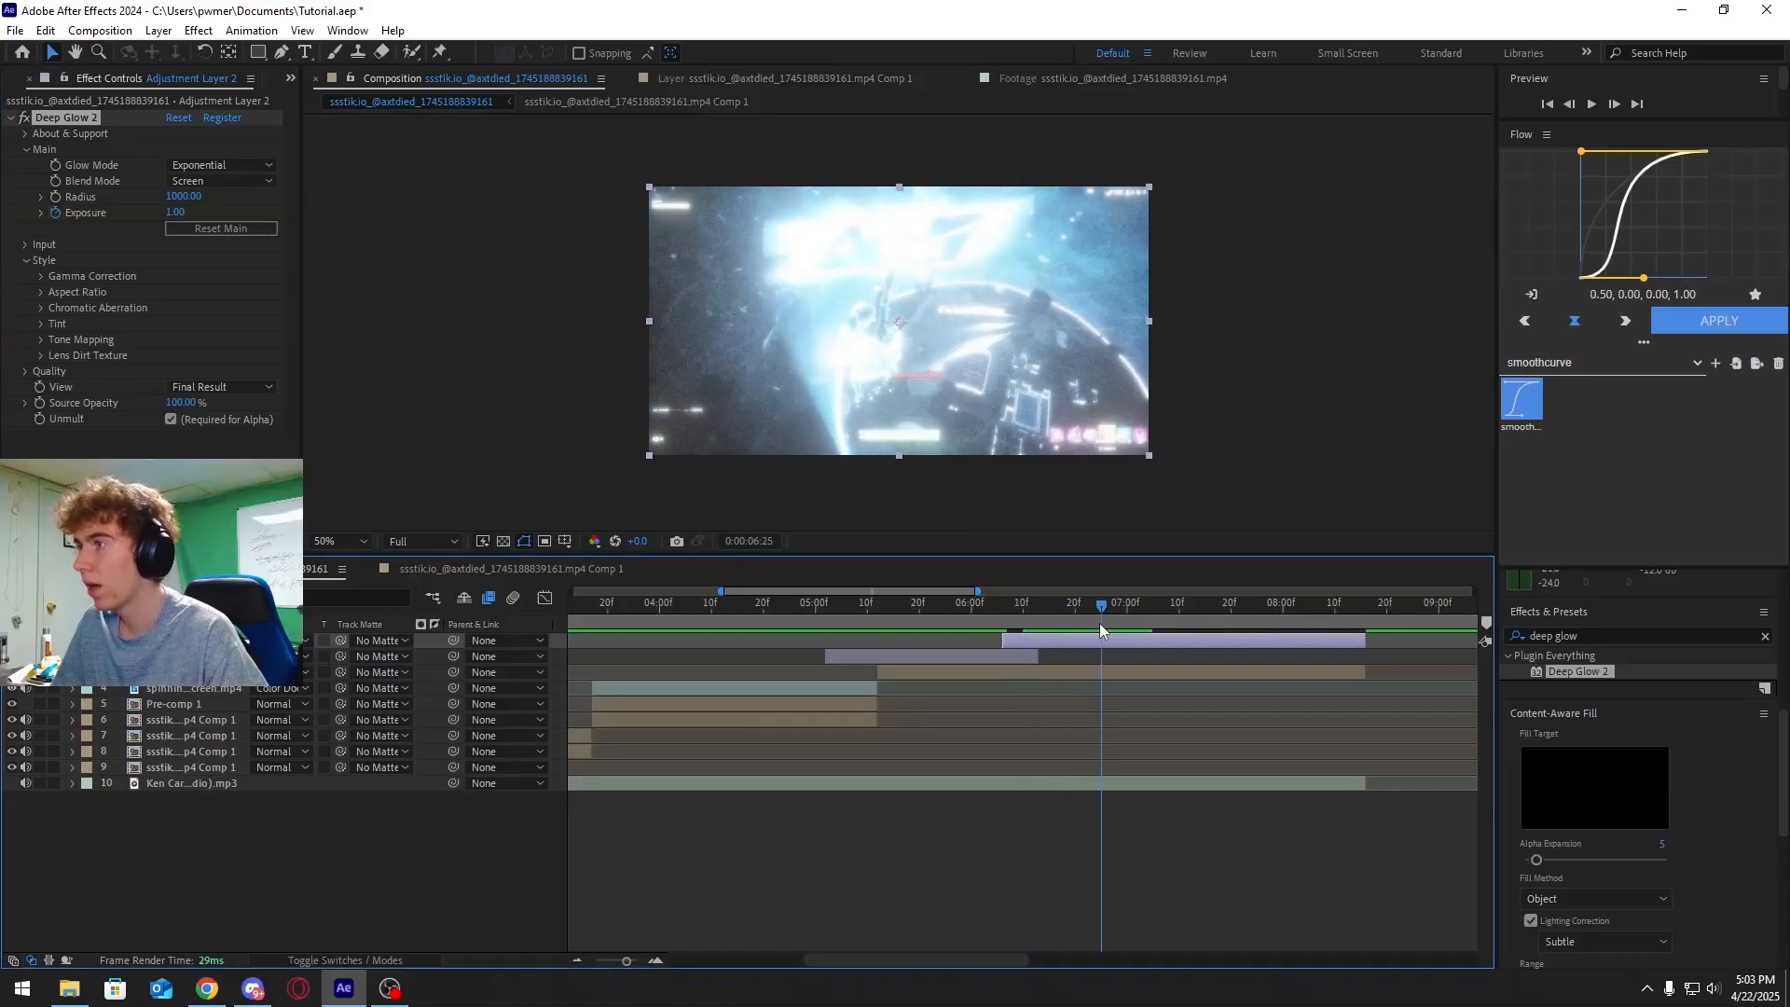
left_click(173, 213)
type("0")
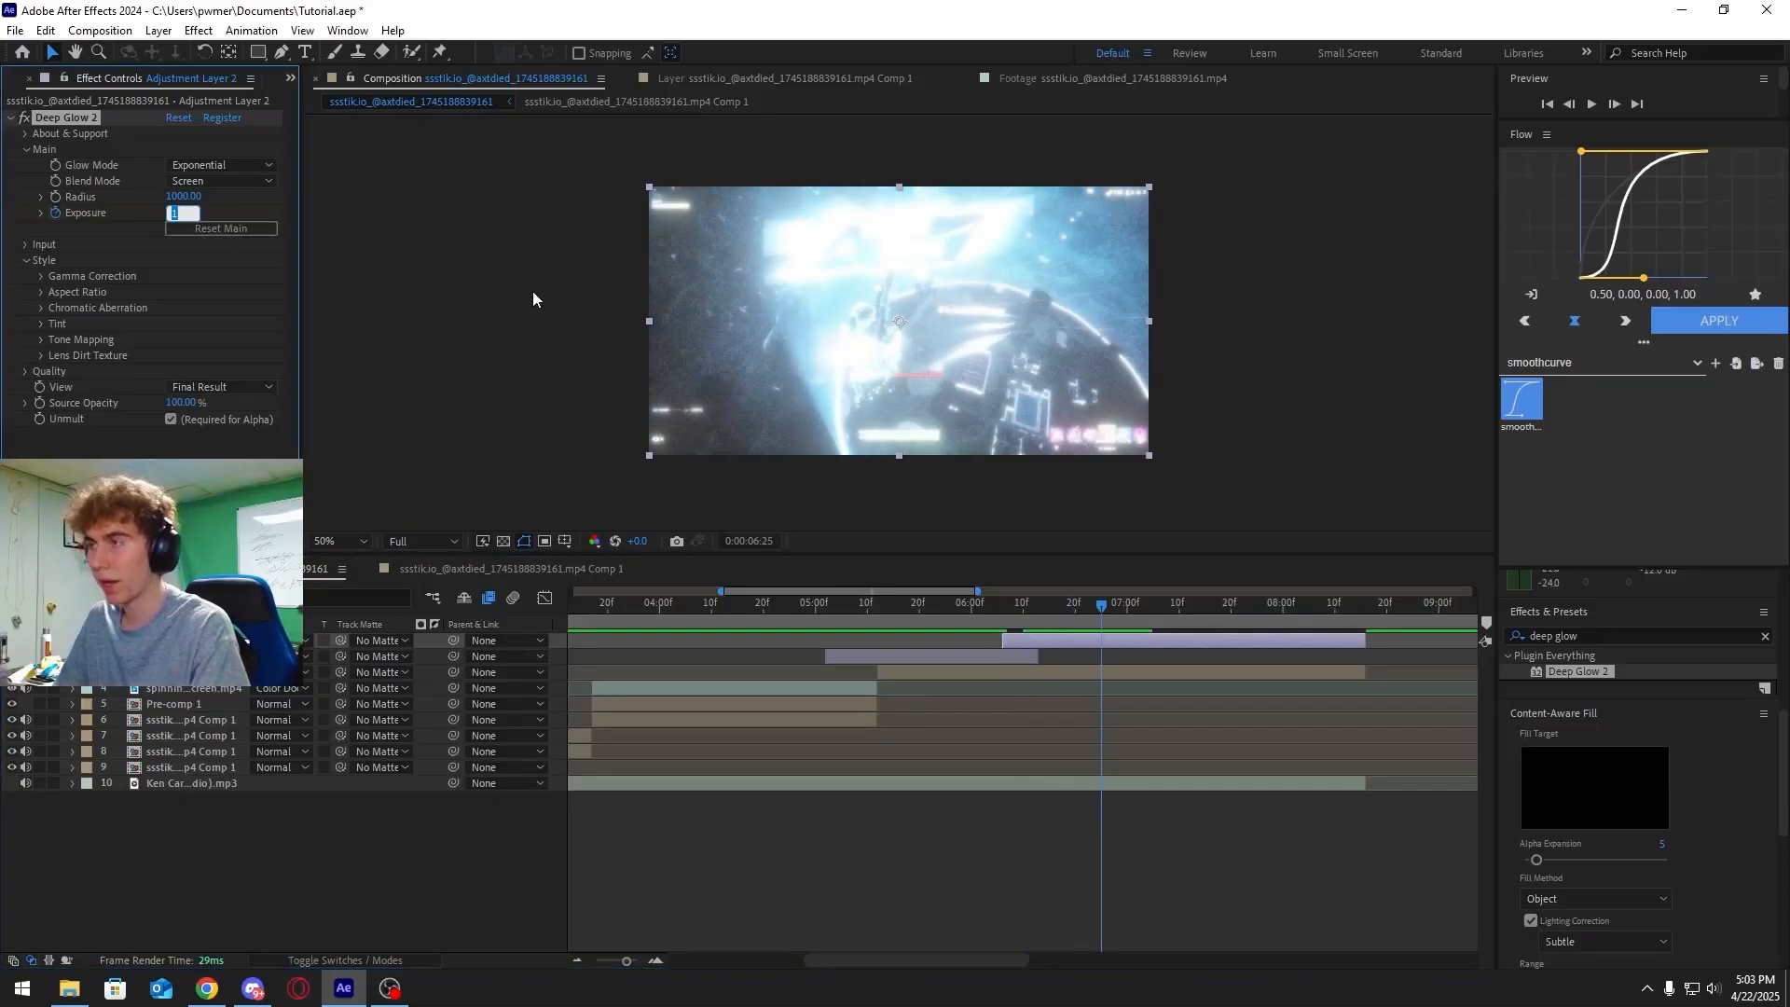
key("Return")
Reveal the Exposure keyframes in the timeline and apply Easy Ease to all three
left_click(72, 641)
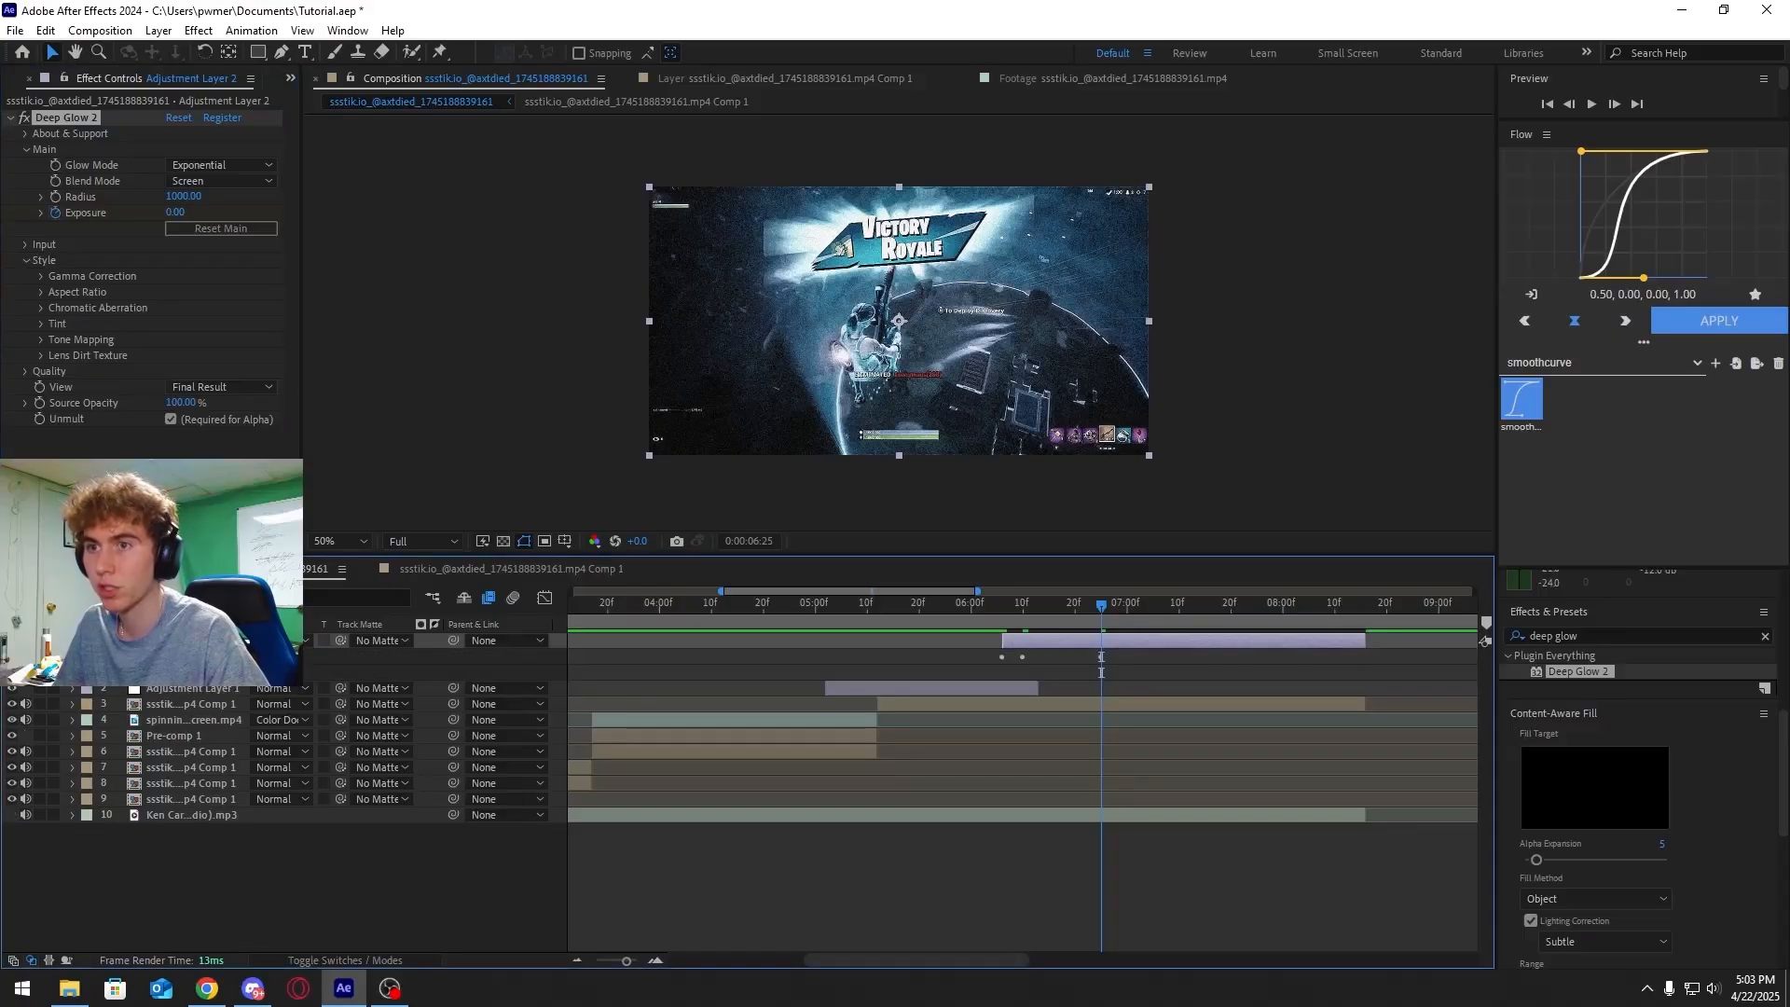
left_click(87, 656)
left_click(104, 672)
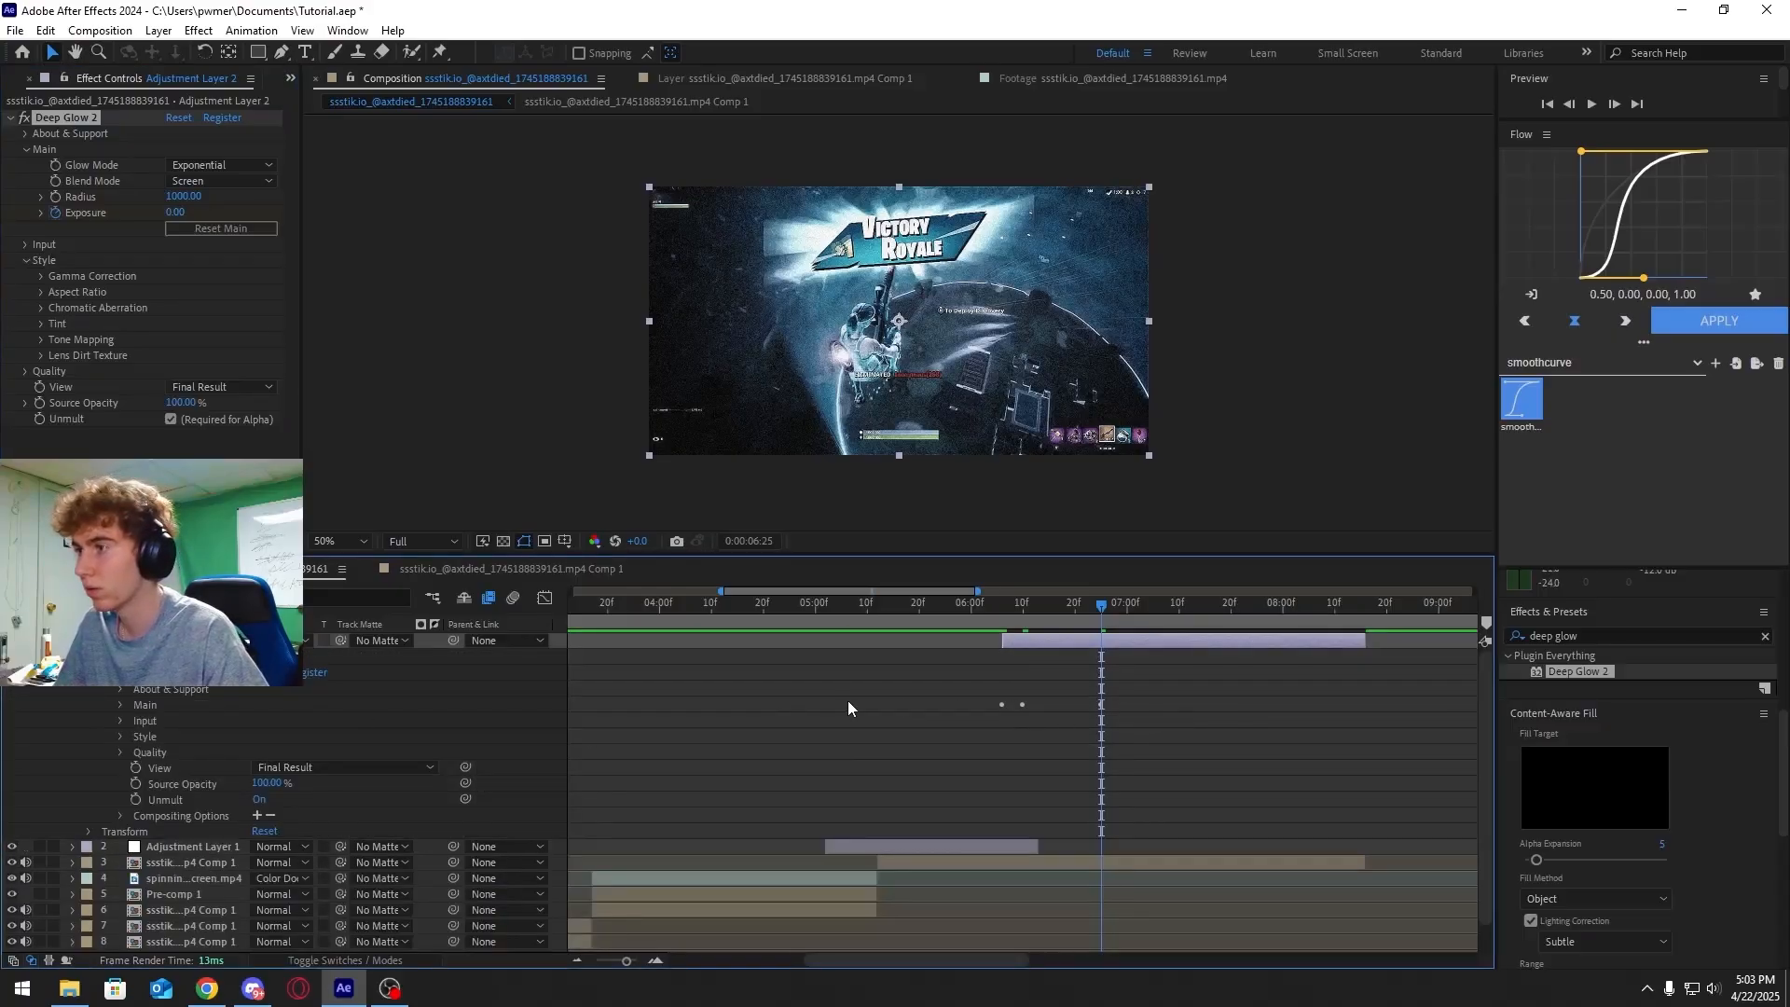
left_click(121, 705)
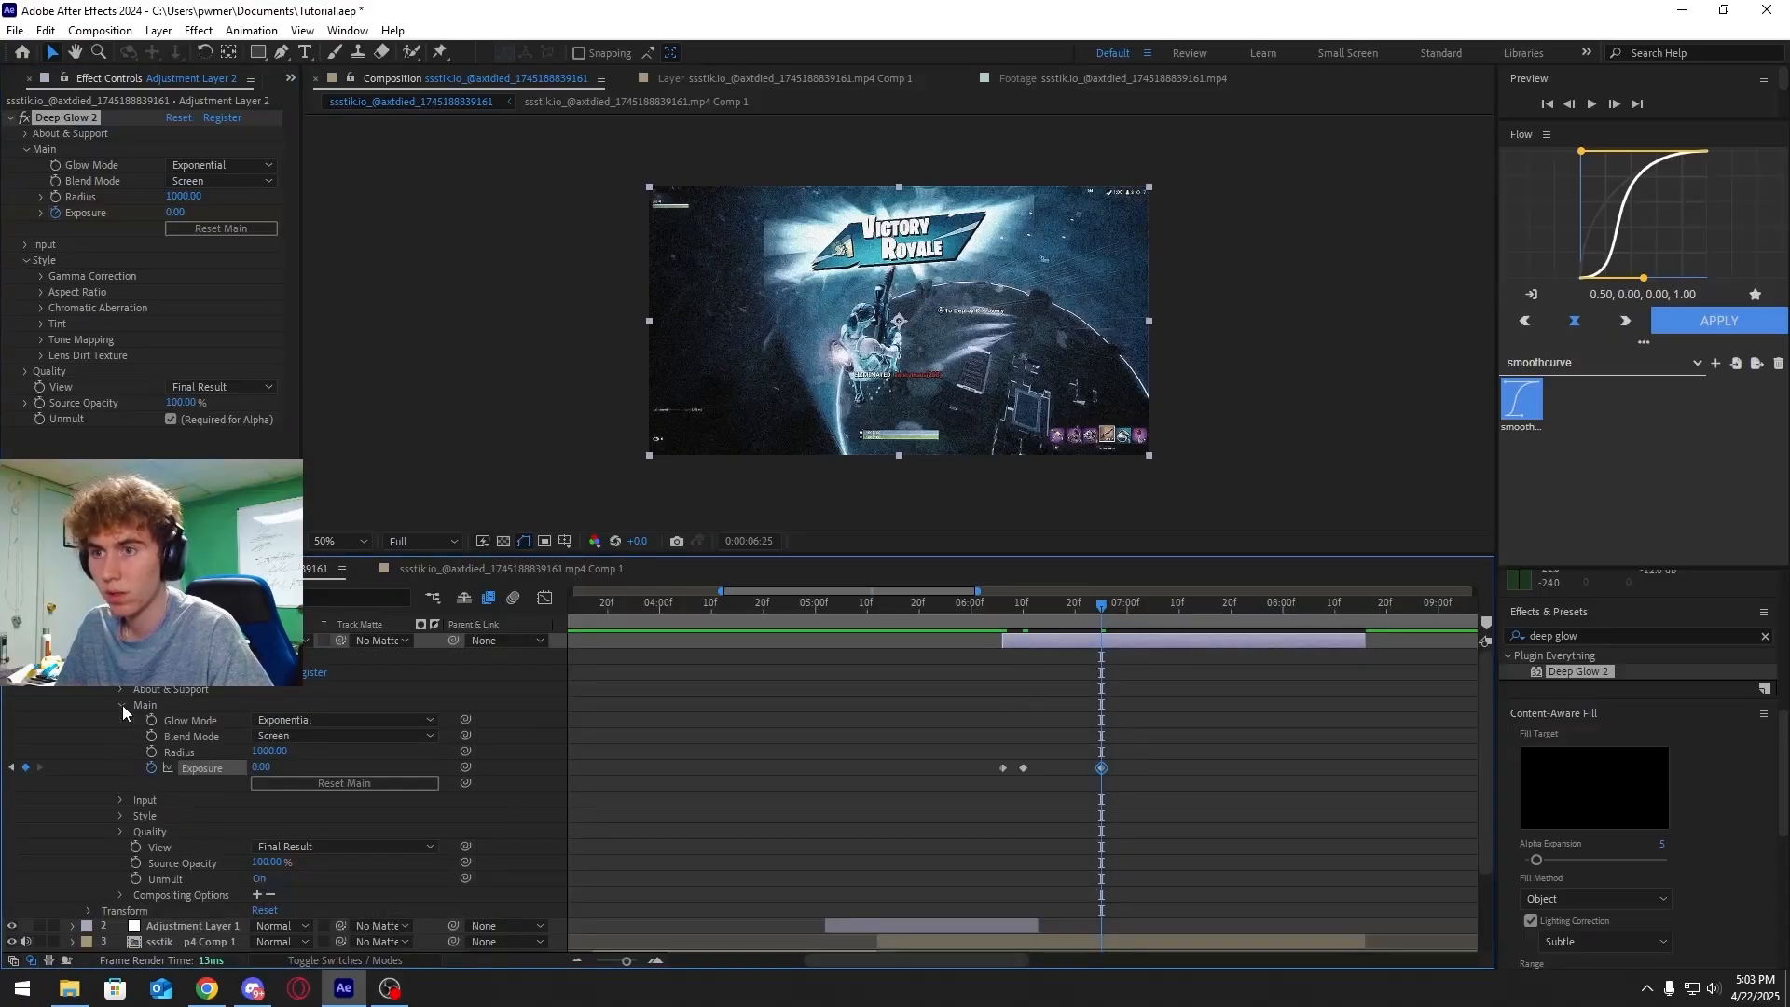
left_click(1025, 767)
left_click_drag(1126, 763, 995, 768)
key("F9")
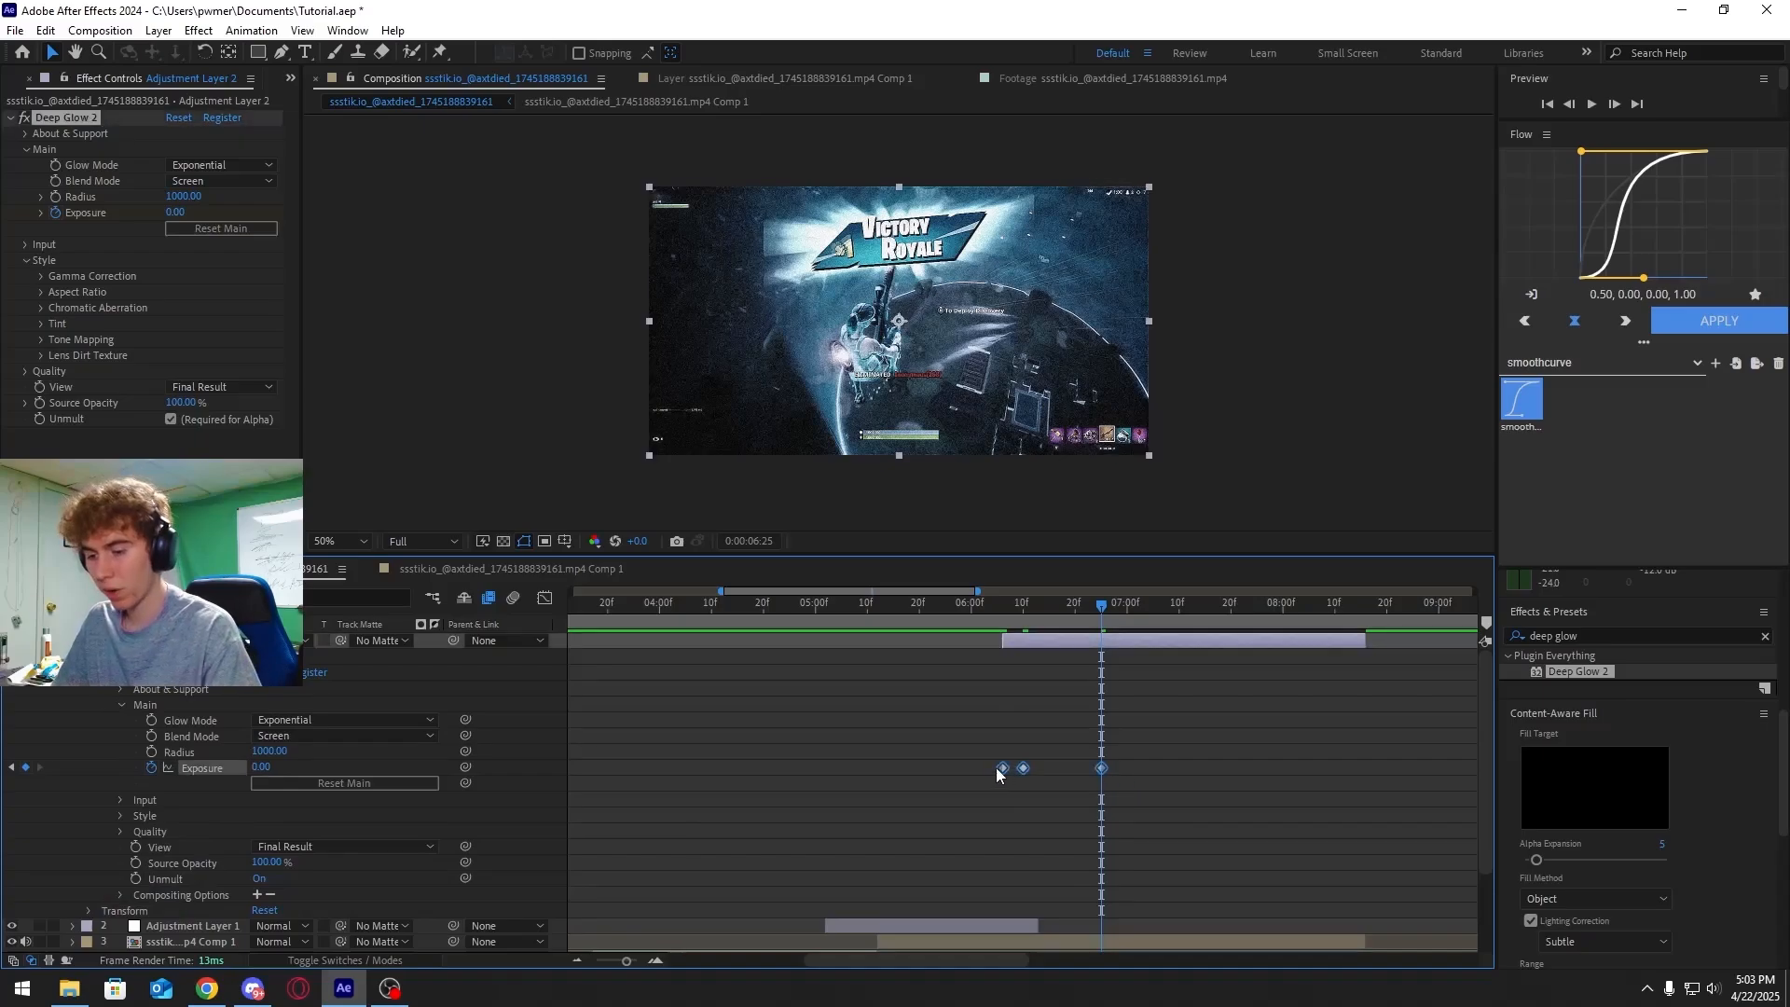
In the Graph Editor, adjust the Exposure curve handles for a sharp glow spike and quick falloff
left_click(544, 597)
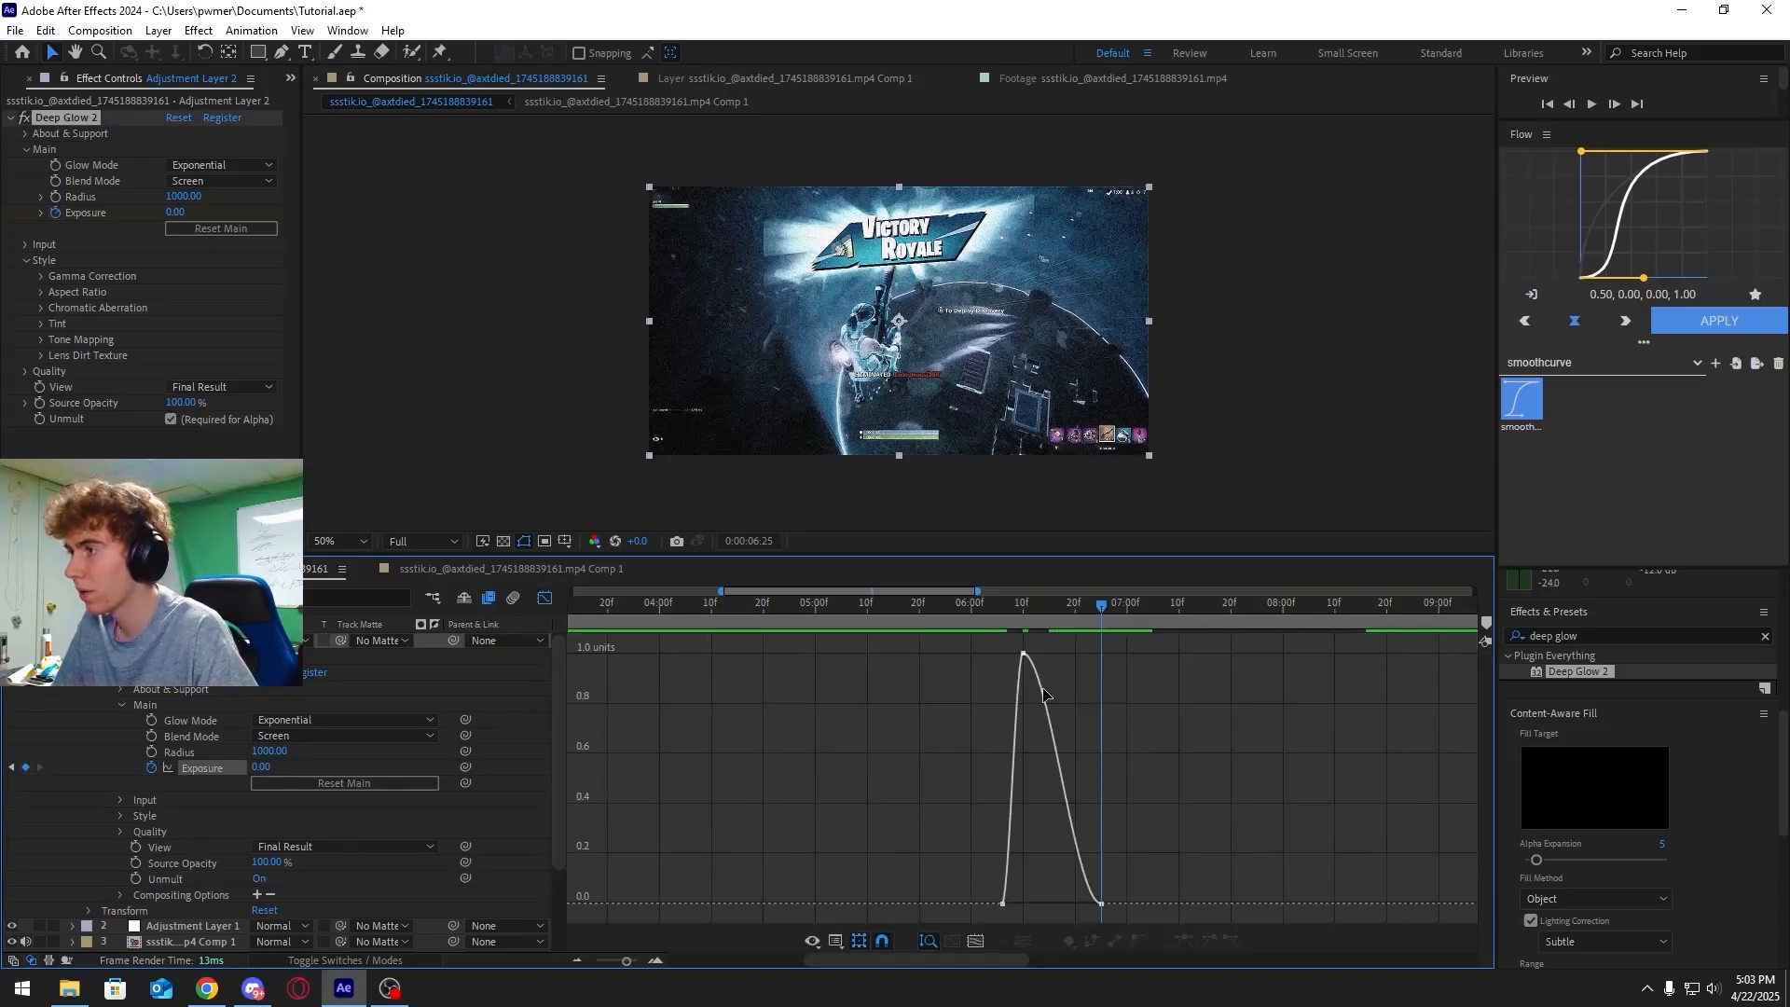
left_click(1004, 903)
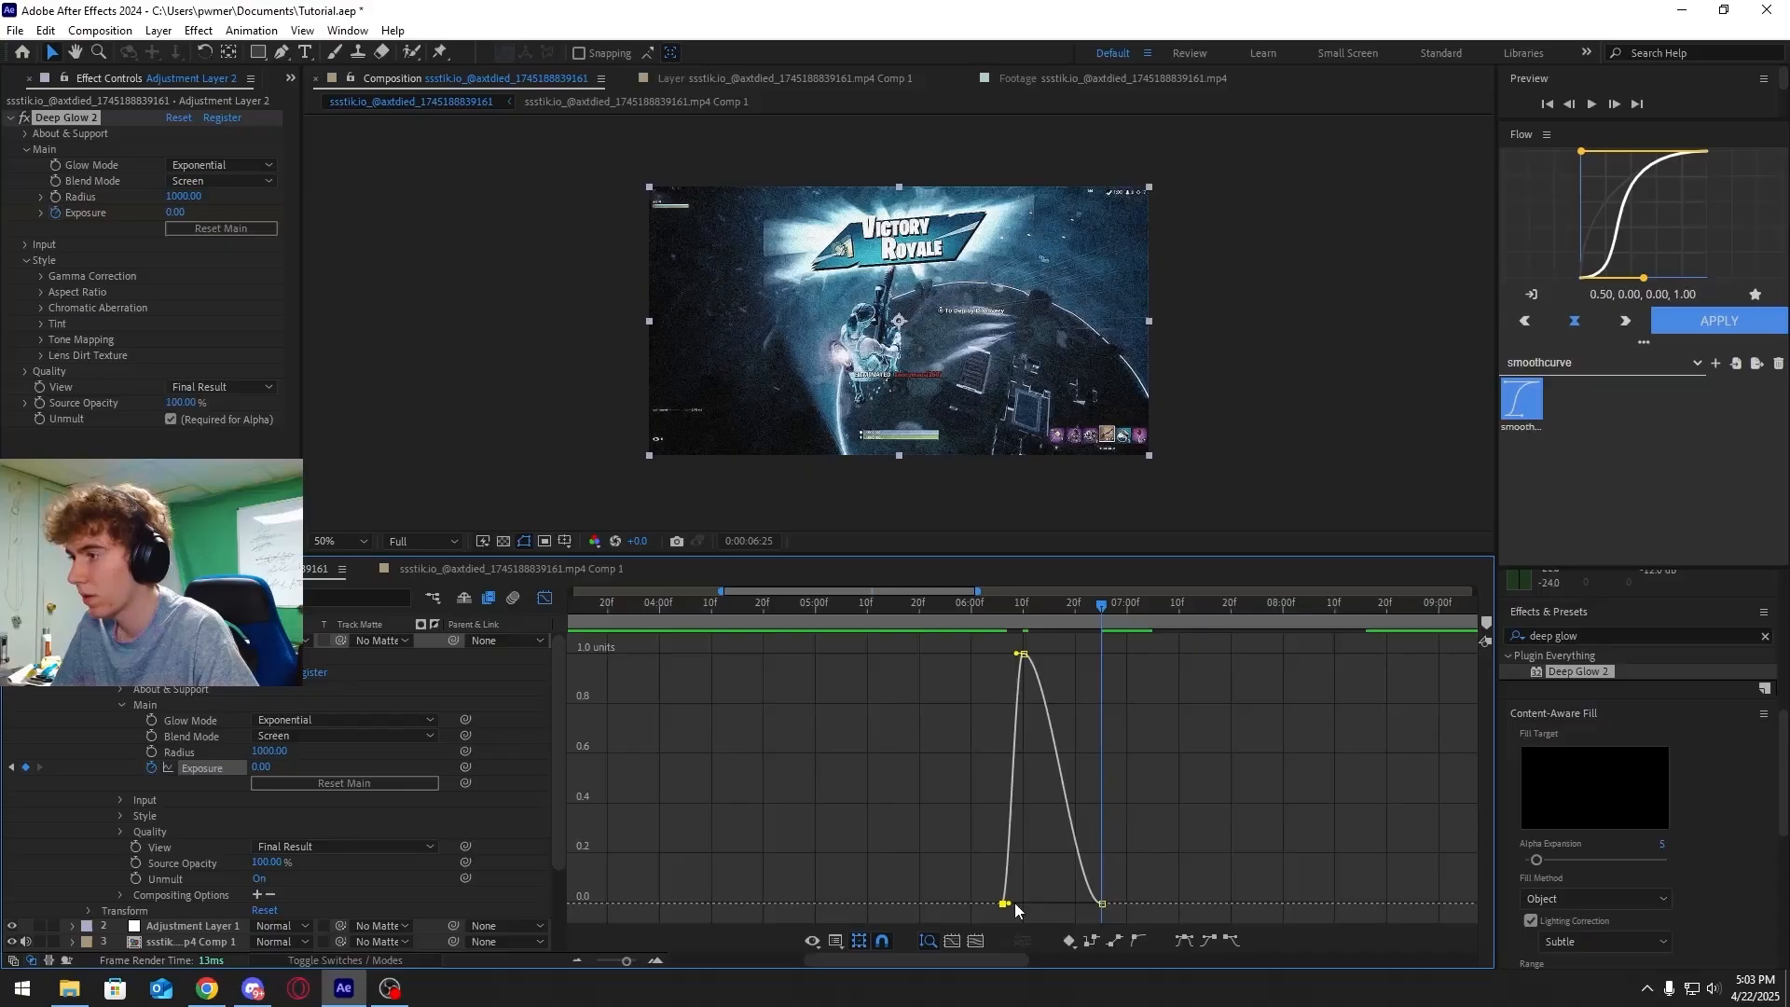
left_click_drag(1013, 903, 1025, 907)
left_click(1023, 653)
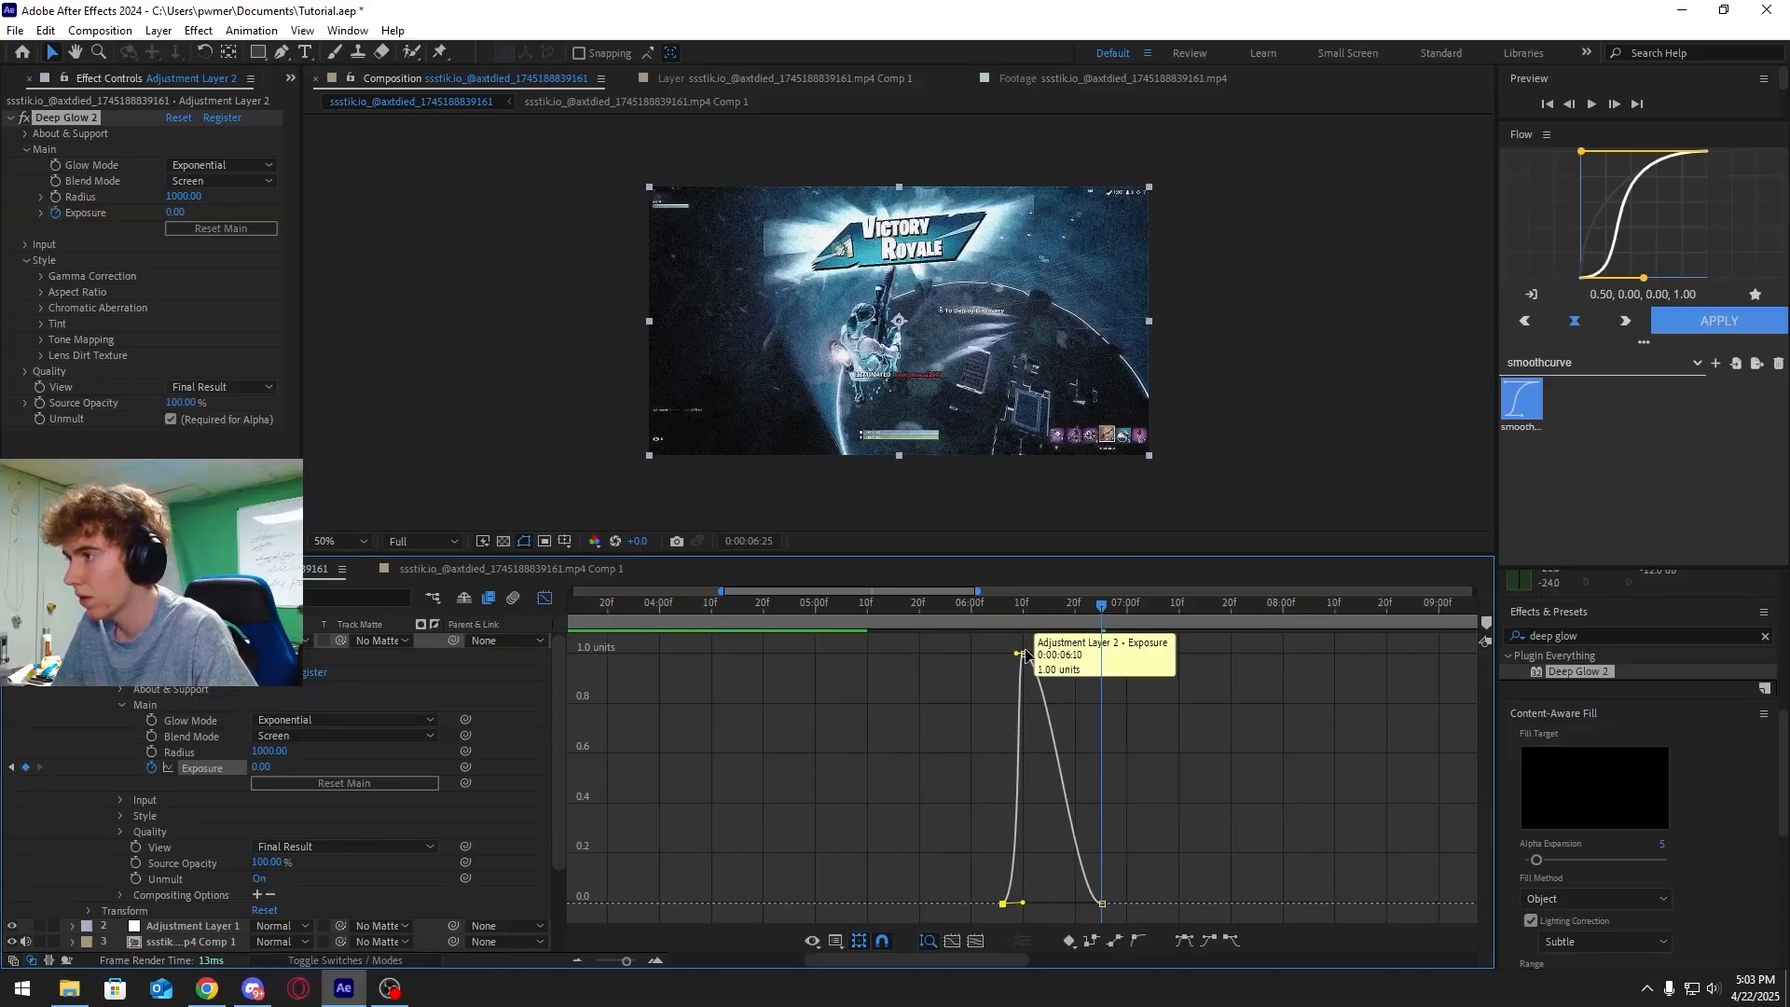
left_click_drag(1048, 655, 1049, 744)
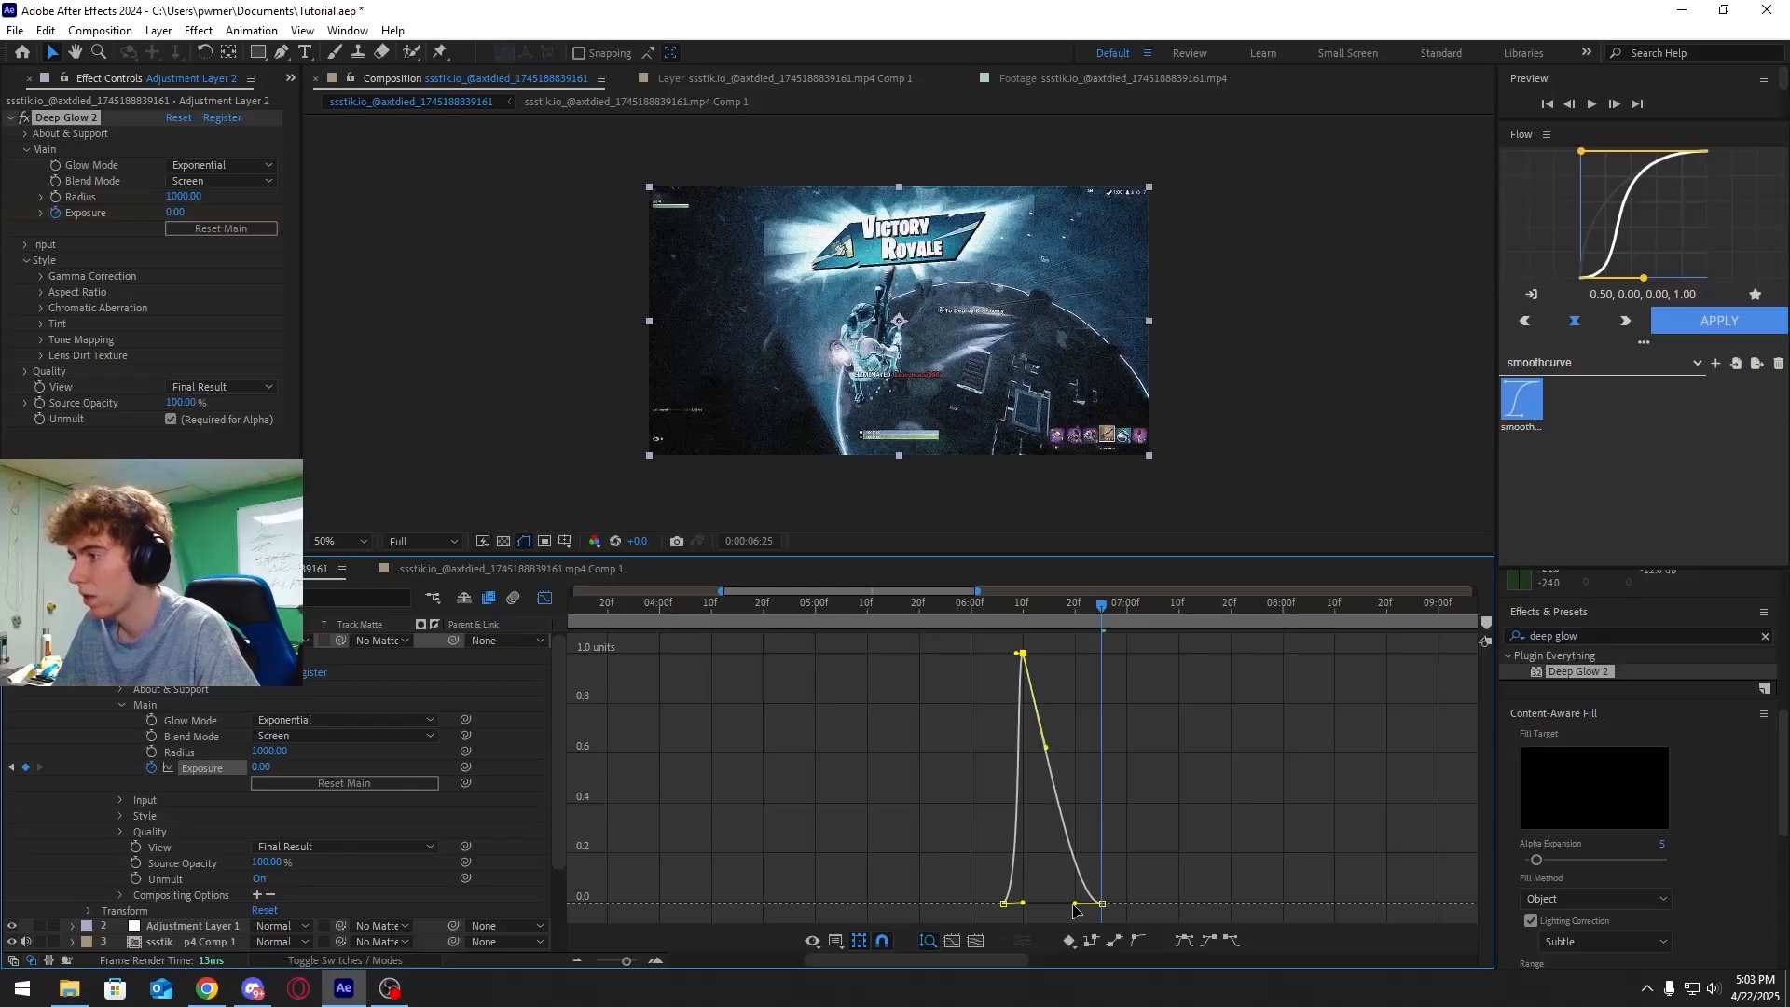
left_click_drag(1051, 904, 1022, 906)
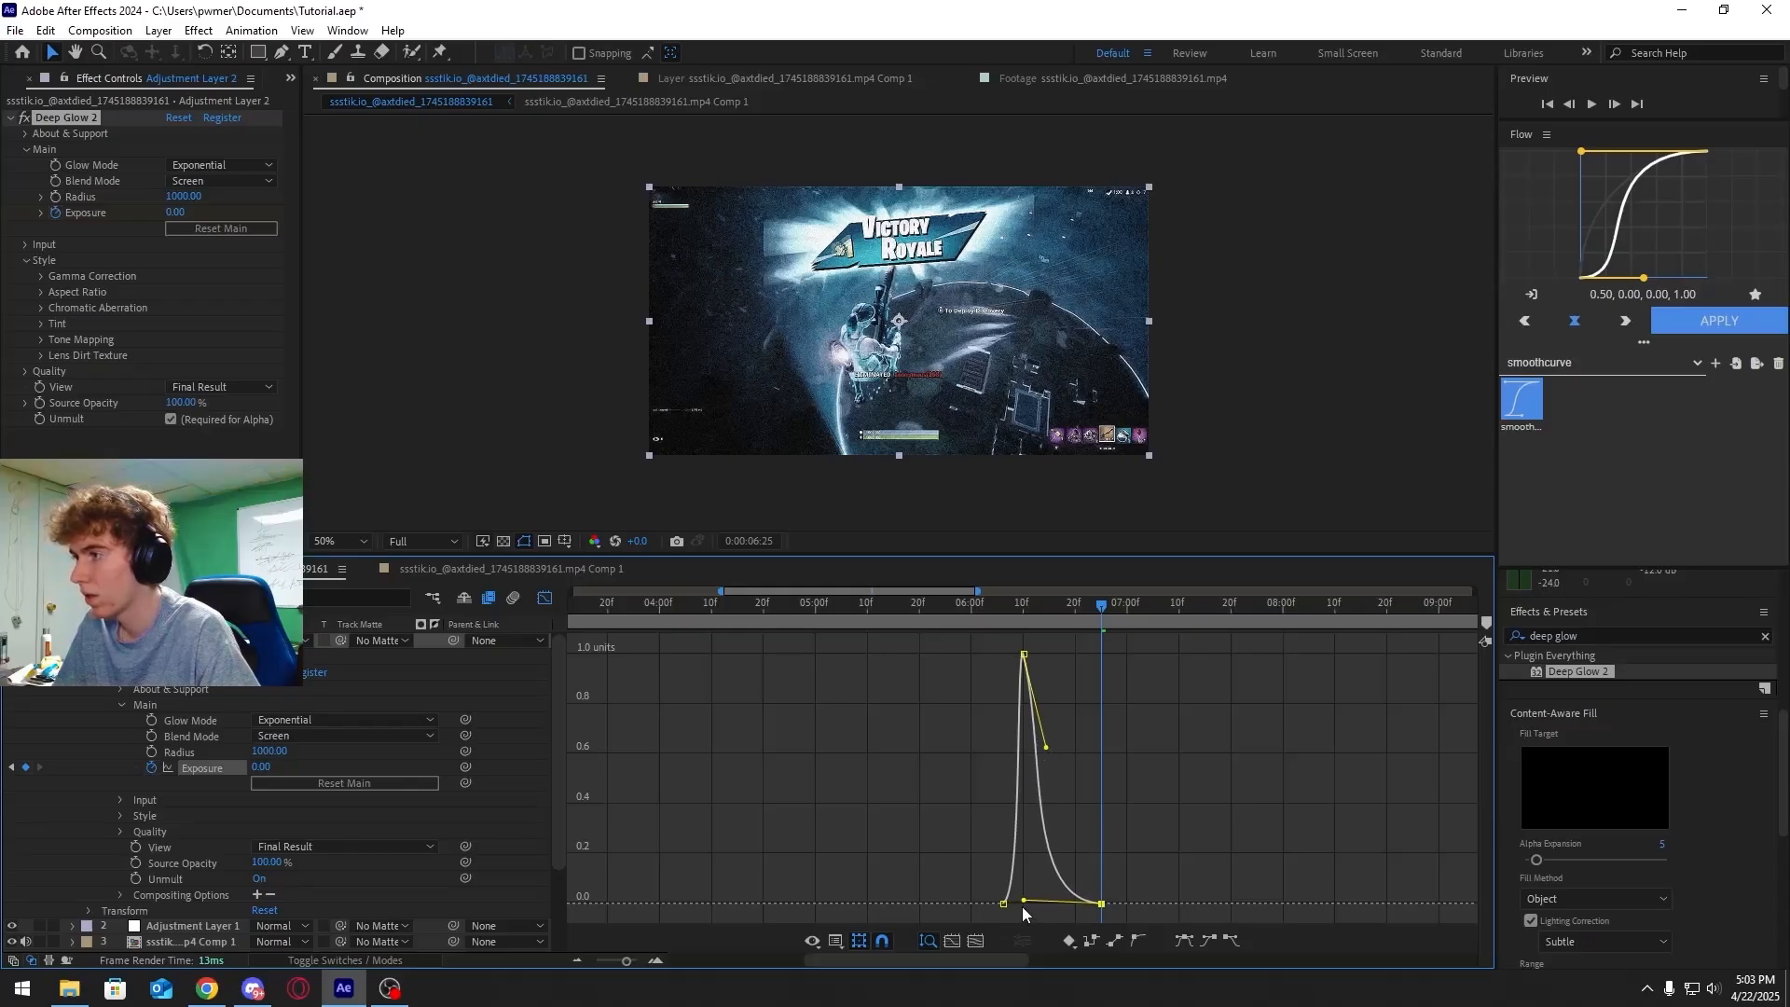
Play the glow flash and return the playhead to the composition's start
left_click(1024, 608)
key("space")
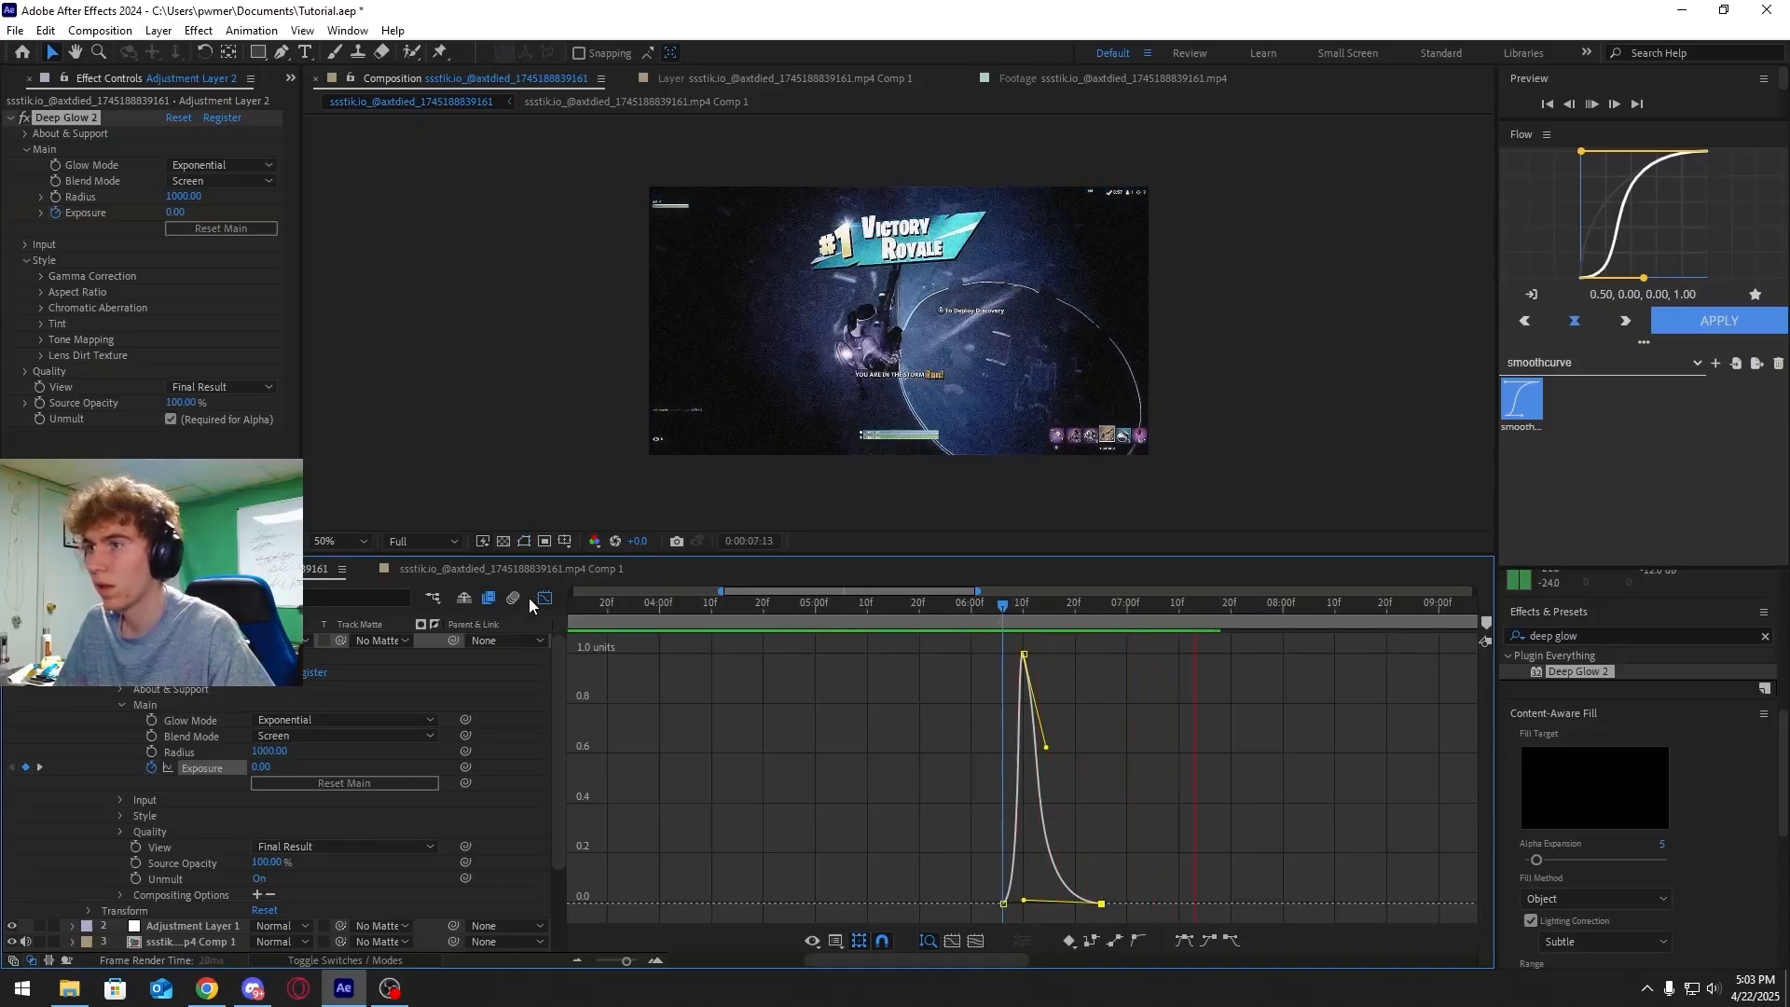
left_click(990, 623)
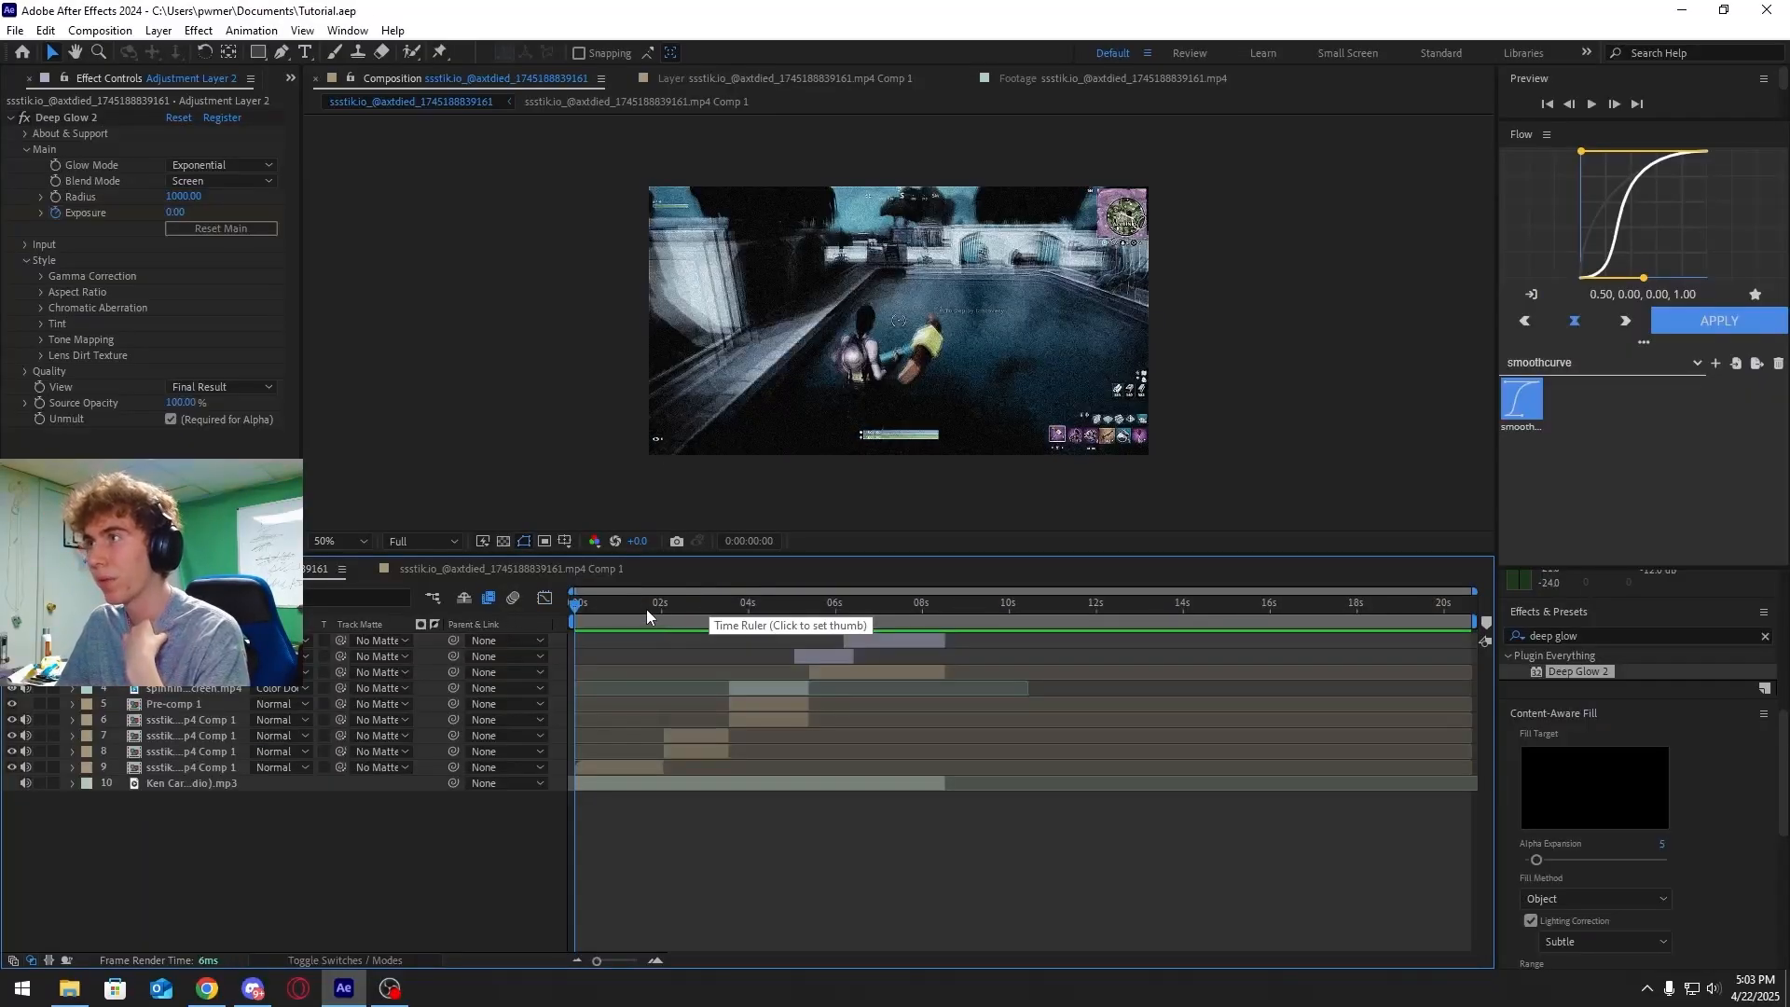
left_click_drag(647, 611, 574, 611)
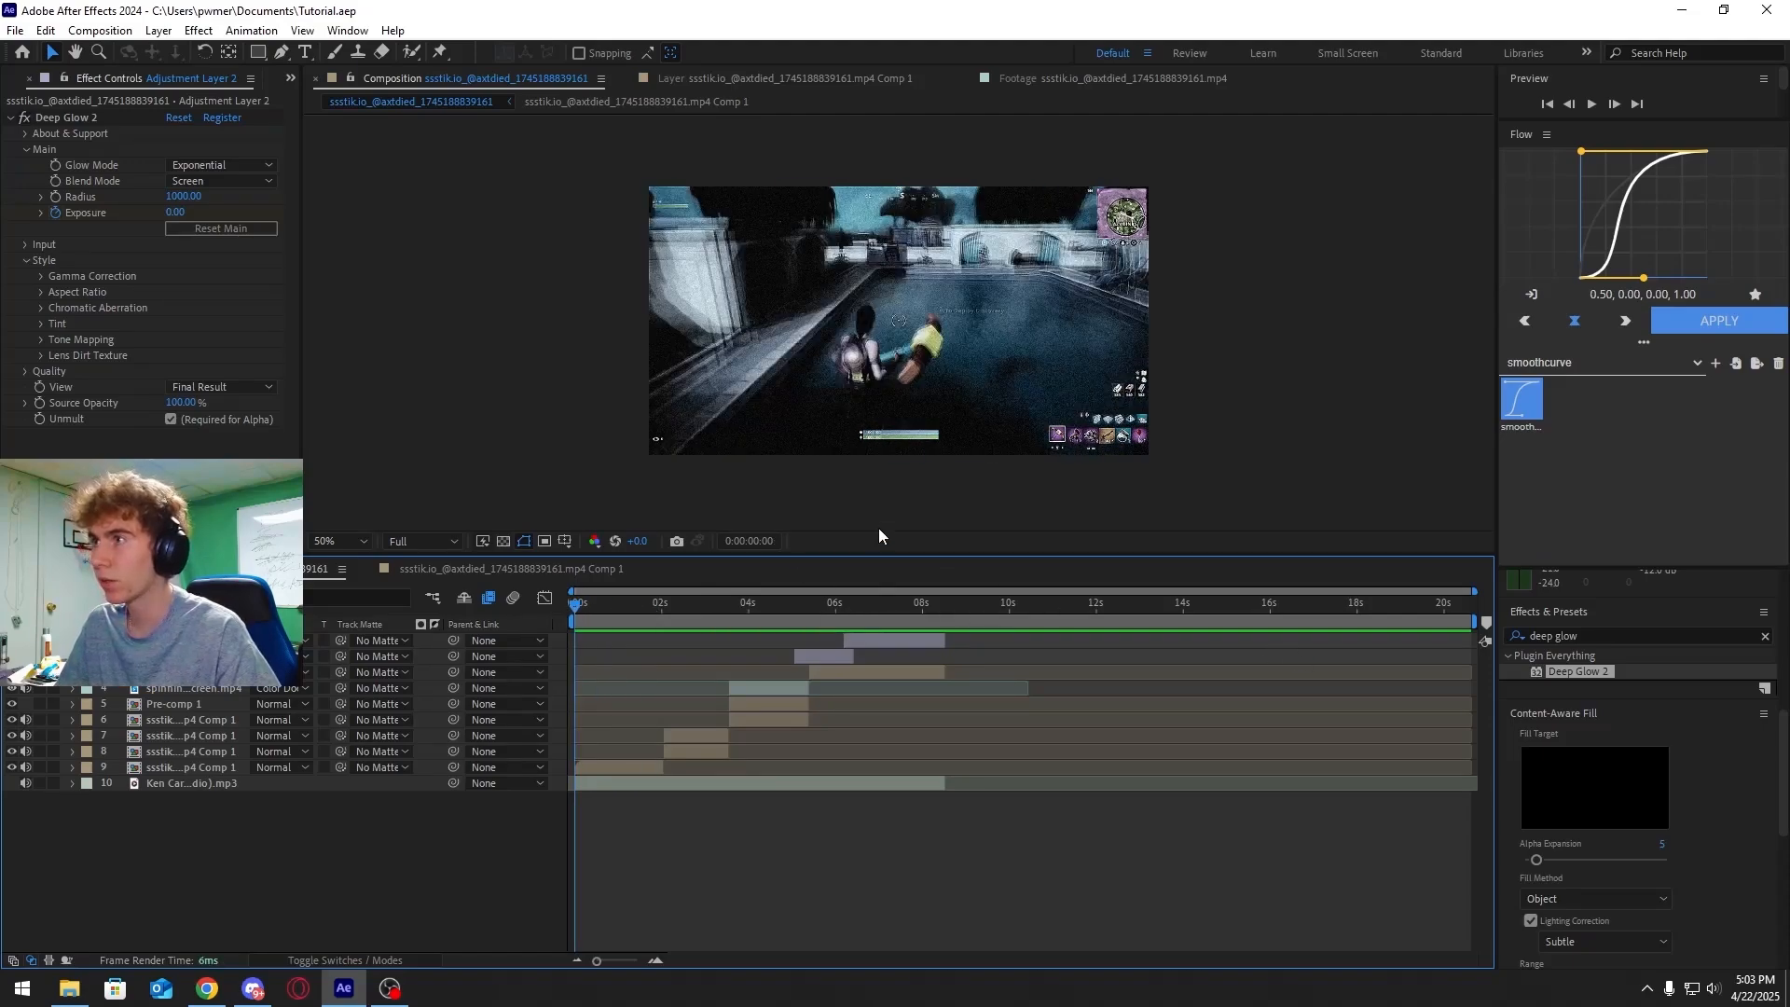